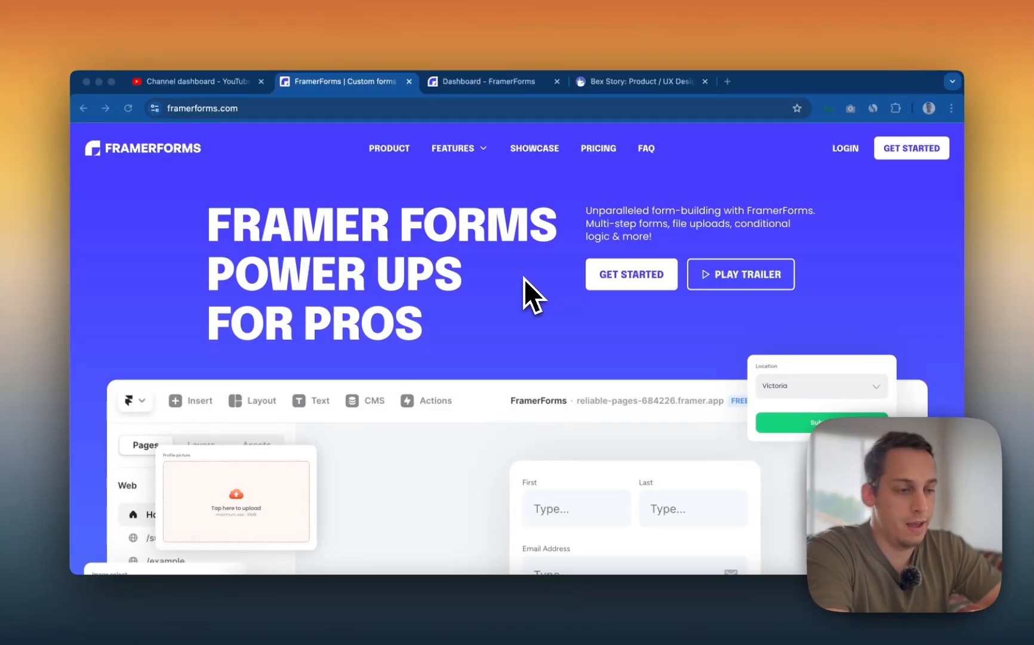
# - Scroll the framerforms.com hero, then switch to the blank FramerForms Demo project in Framer
pyautogui.scroll(-5, 523, 278)
pyautogui.scroll(-3, 523, 279)
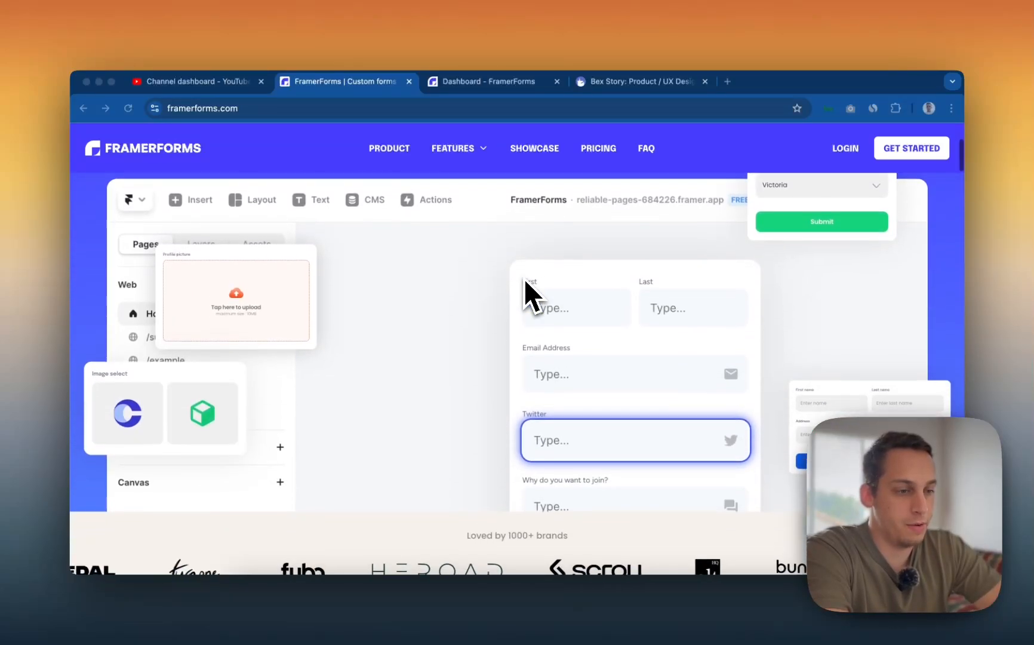
pyautogui.scroll(3, 524, 279)
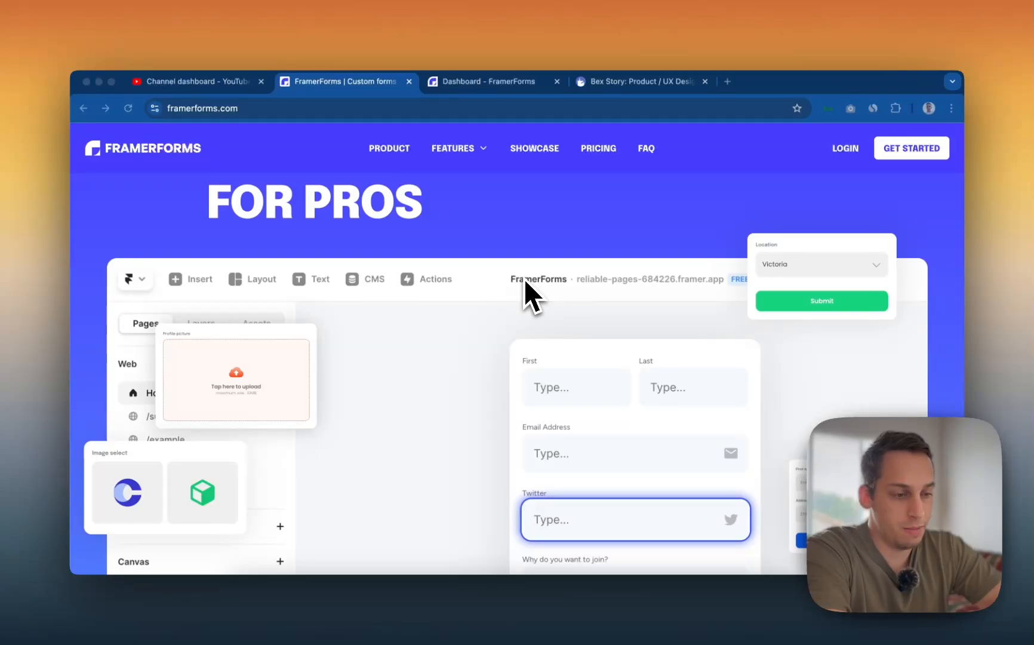
pyautogui.click(563, 572)
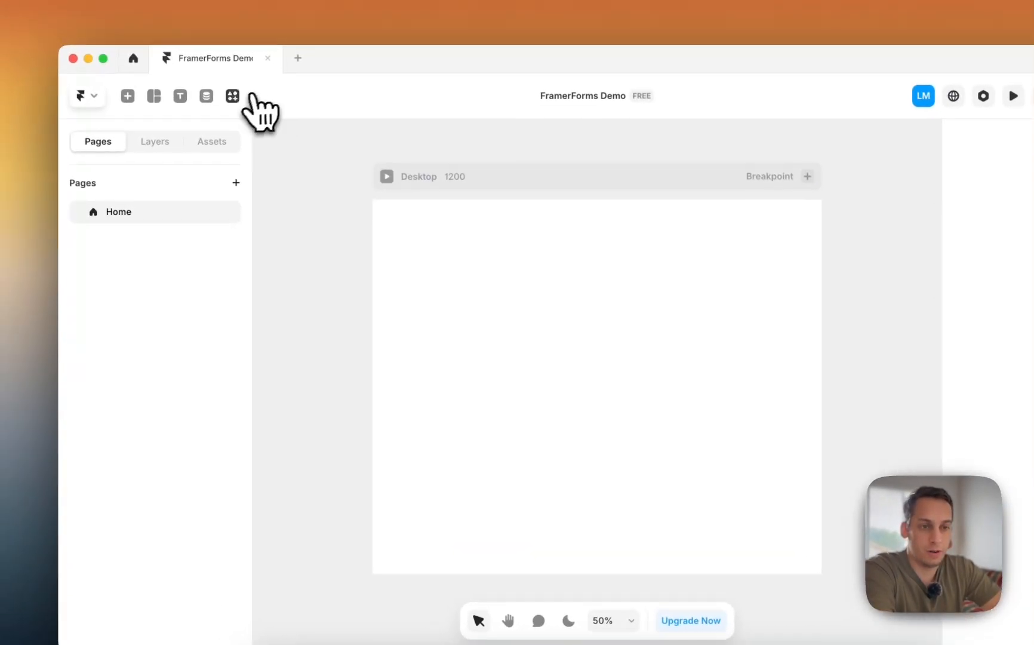
# - Browse Framer's Search Plugins panel, then go back to the framerforms.com site in Chrome
pyautogui.click(193, 55)
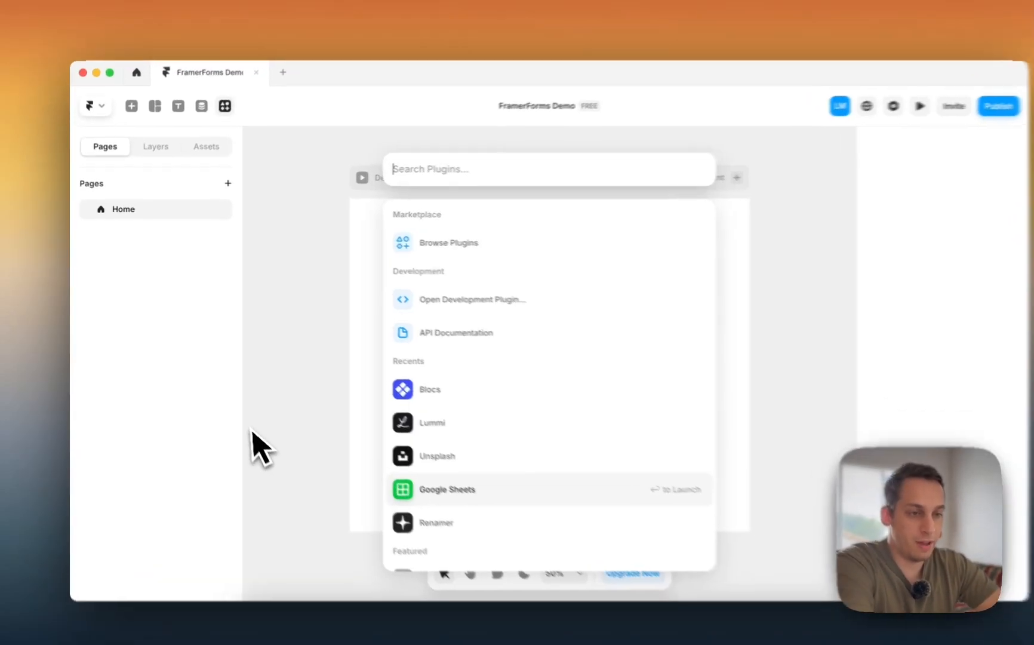
pyautogui.click(252, 431)
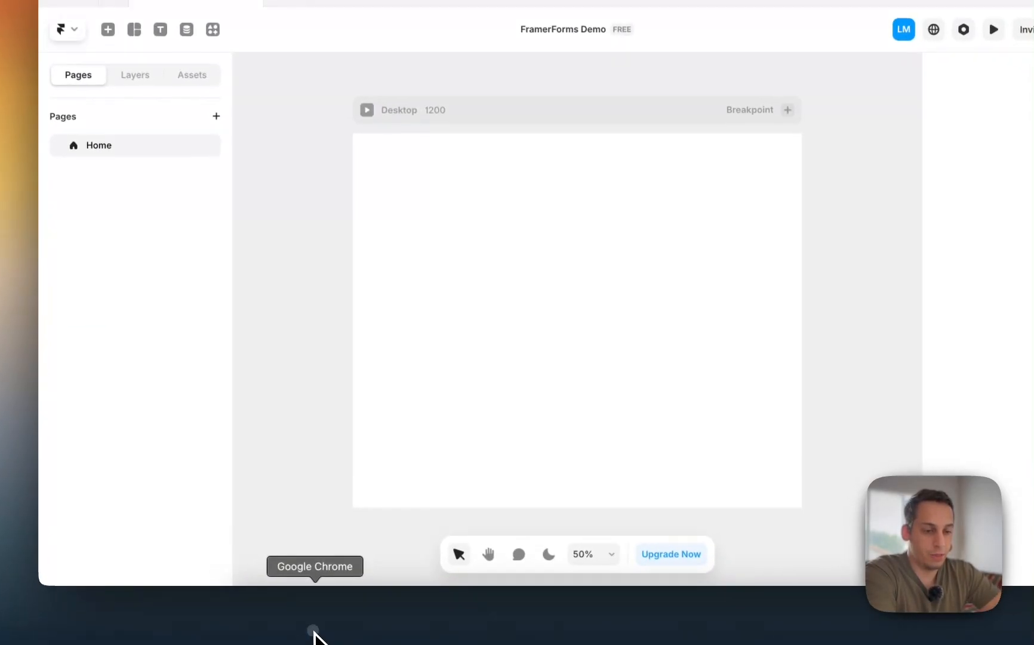
pyautogui.click(314, 637)
pyautogui.scroll(-10, 520, 326)
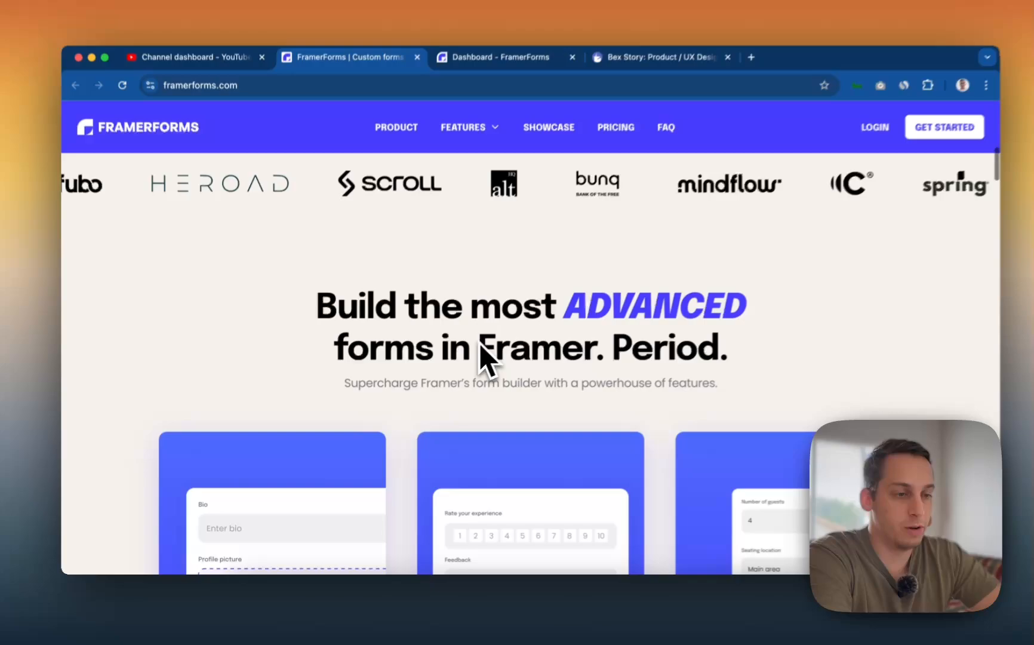
# - Scroll framerforms.com past the brand logos down to the feature cards
pyautogui.scroll(-5, 468, 352)
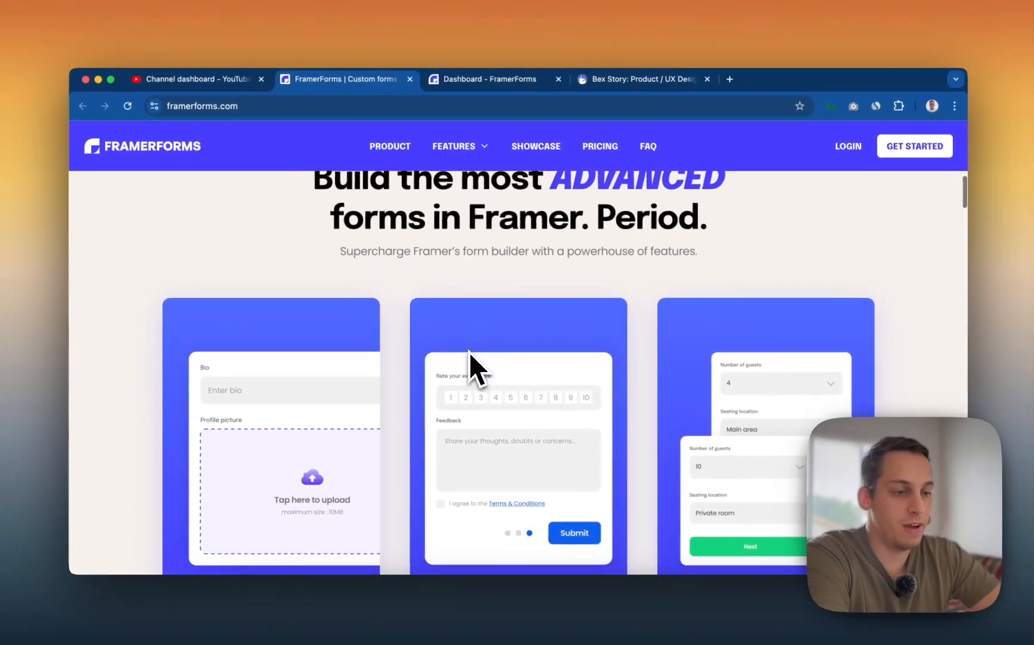
pyautogui.scroll(-2, 468, 353)
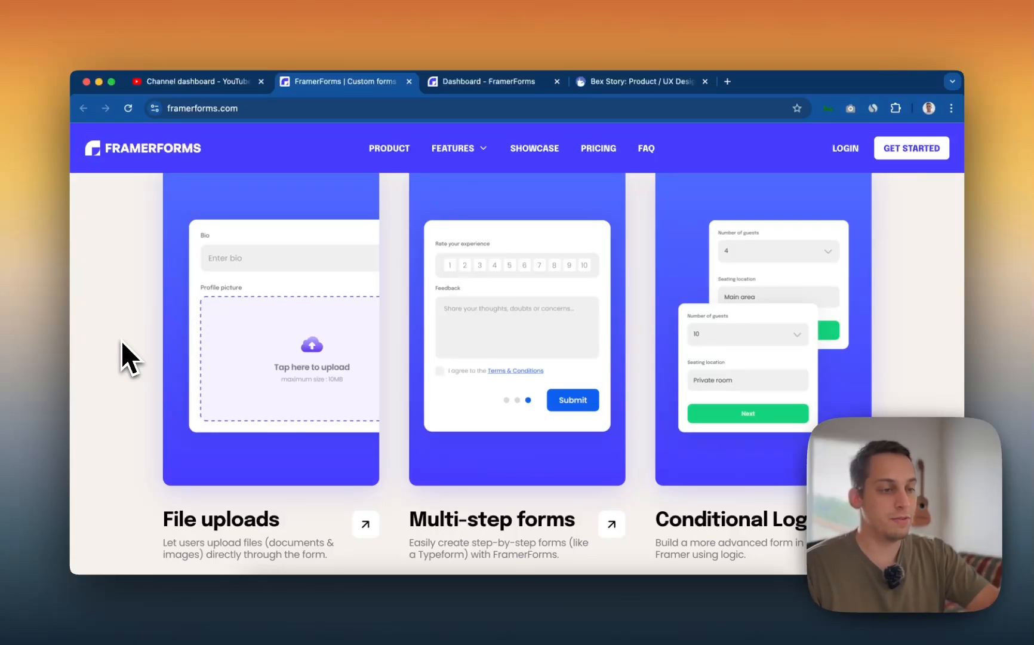
pyautogui.scroll(-2, 195, 330)
pyautogui.scroll(-5, 195, 330)
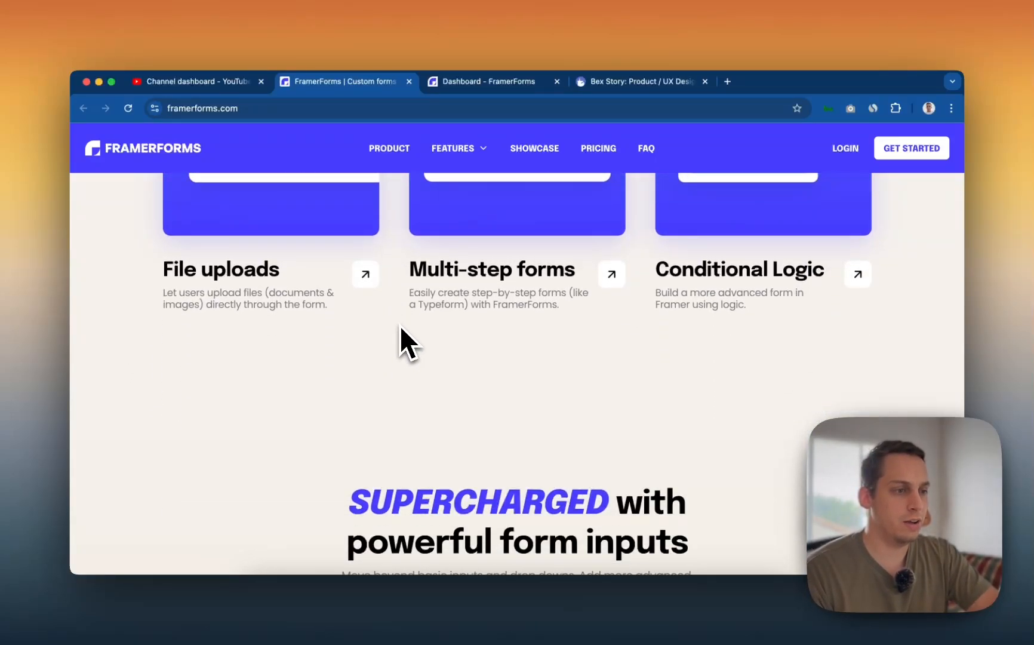
pyautogui.scroll(5, 399, 326)
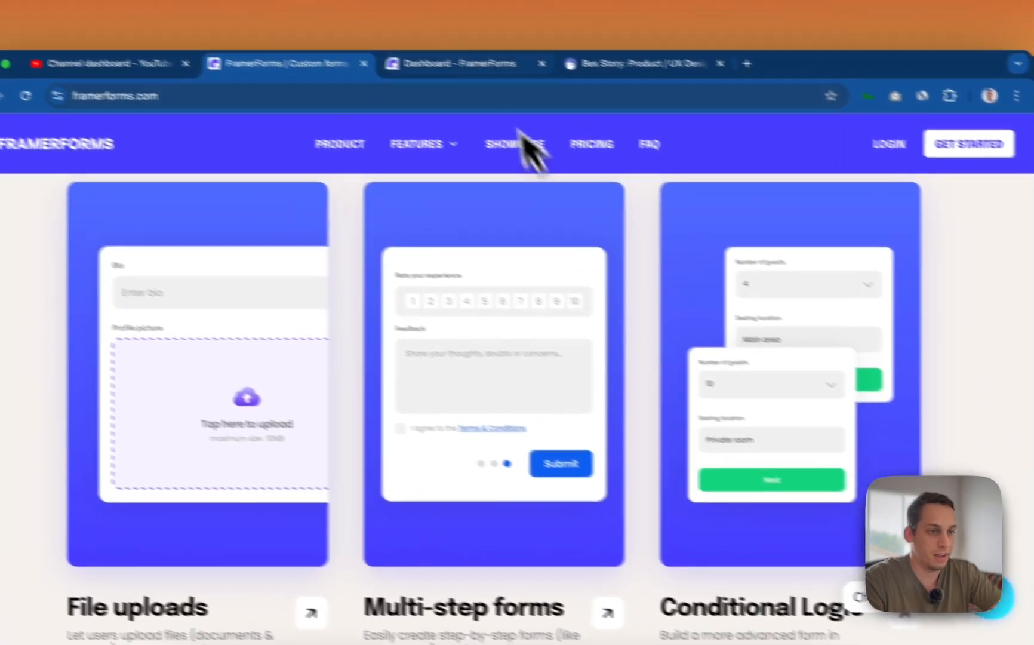
# - Switch to the Dashboard - FramerForms tab and go to its Templates page
pyautogui.click(395, 46)
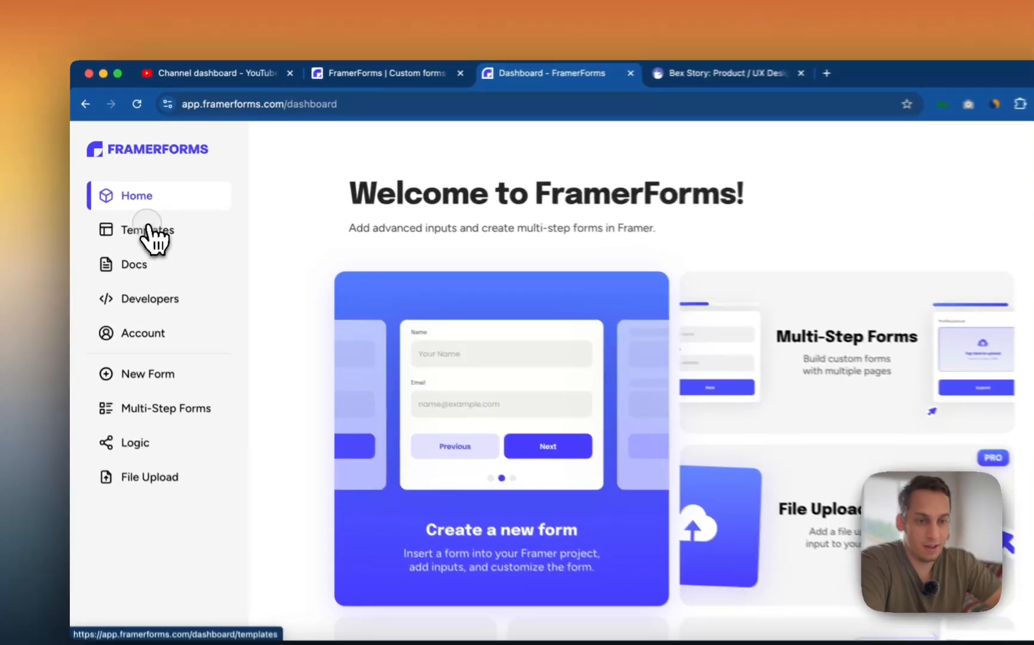
pyautogui.click(138, 217)
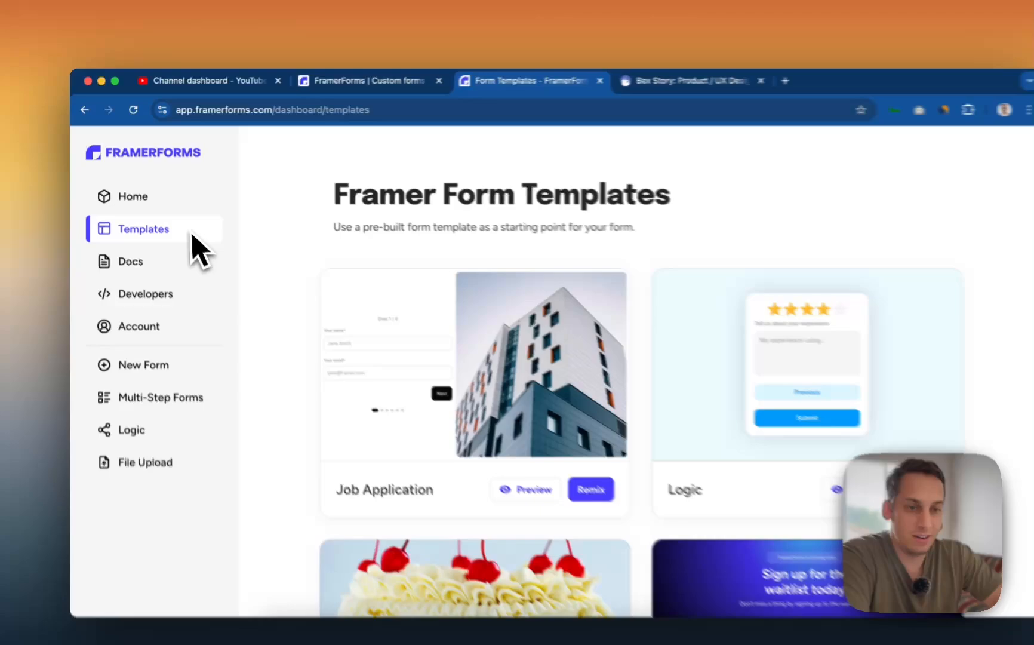
pyautogui.click(123, 188)
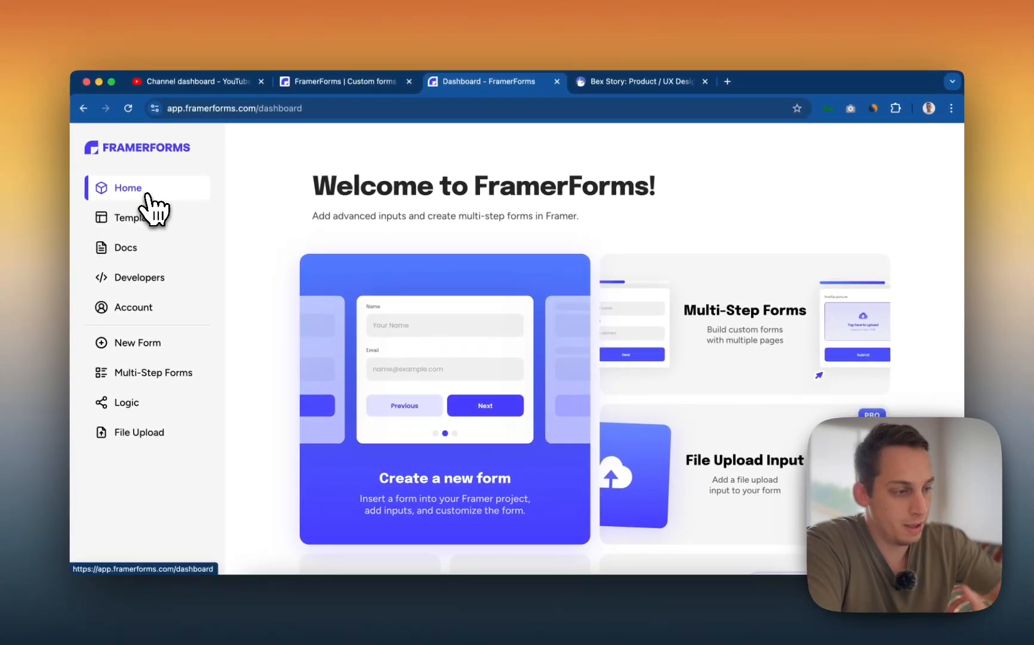
pyautogui.click(143, 208)
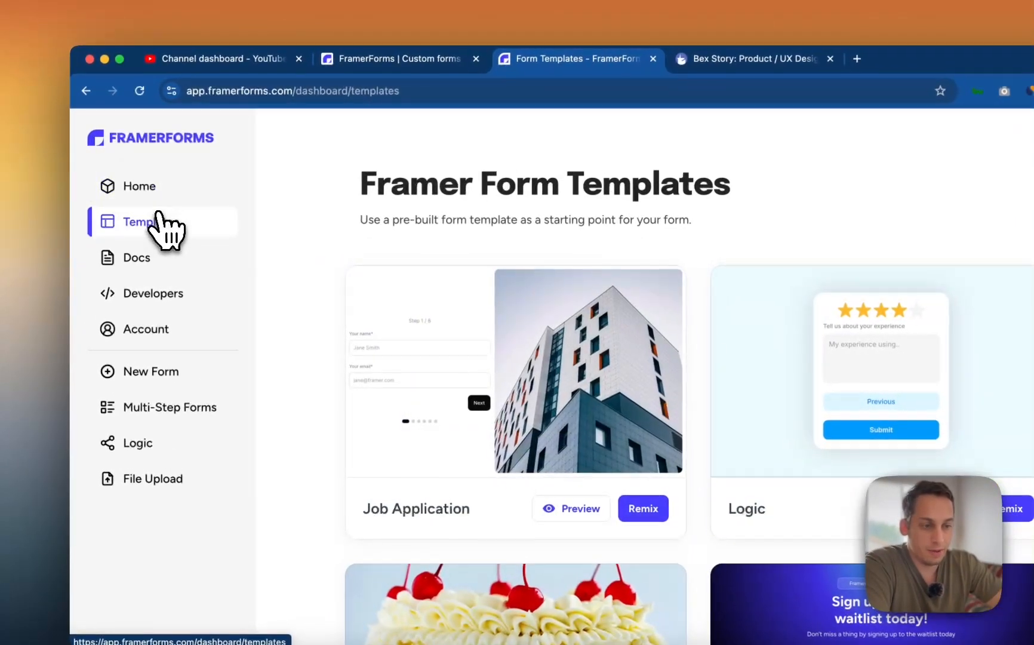
pyautogui.scroll(-2, 409, 370)
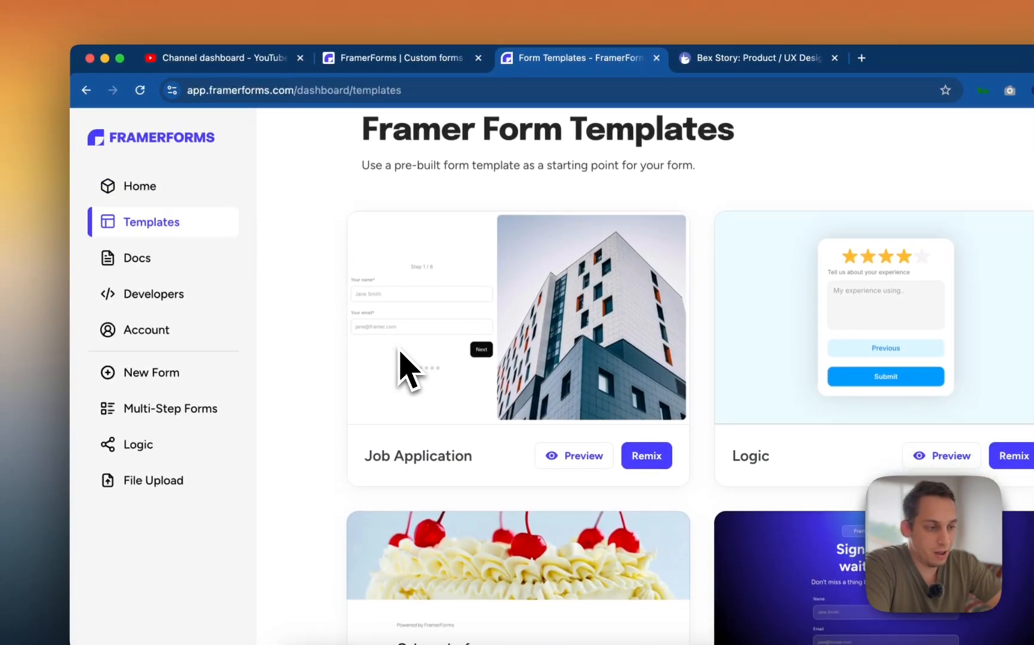
pyautogui.scroll(2, 408, 370)
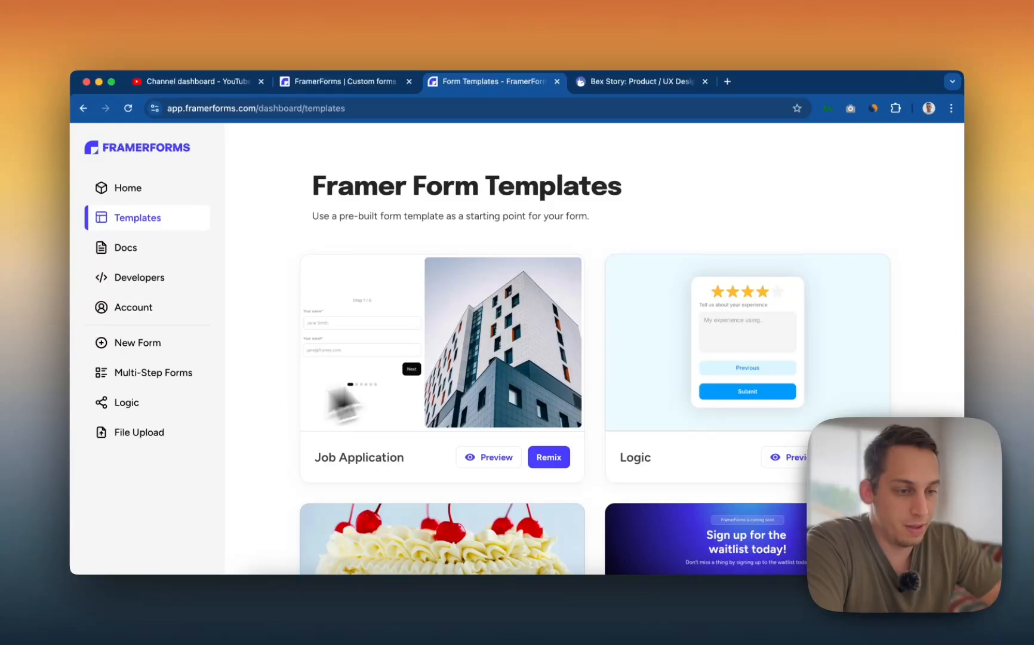
pyautogui.scroll(-5, 421, 442)
pyautogui.scroll(-8, 420, 440)
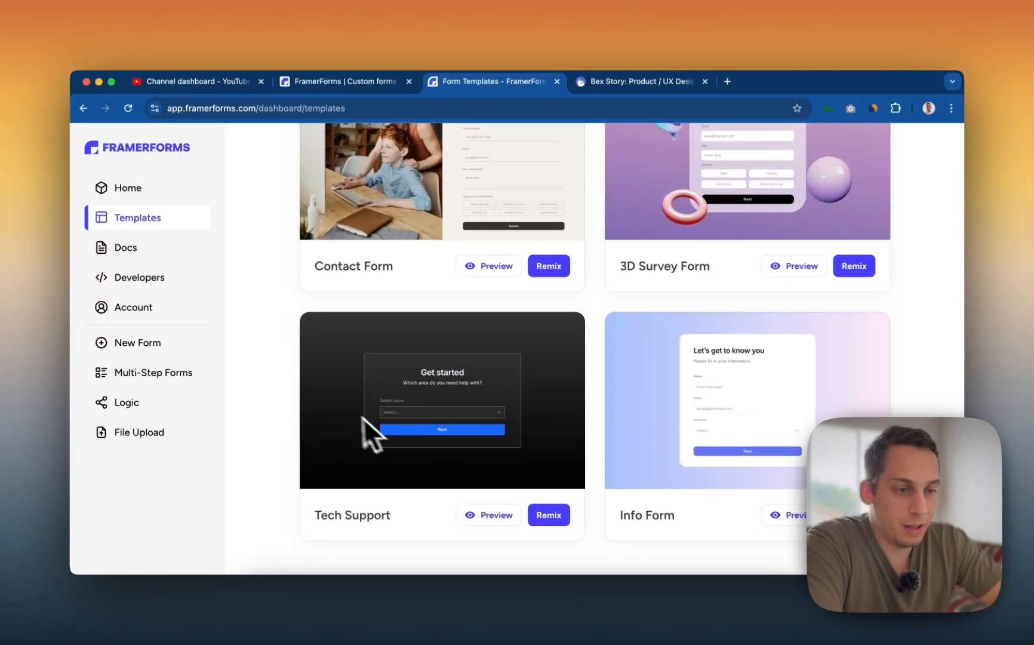
pyautogui.scroll(3, 362, 359)
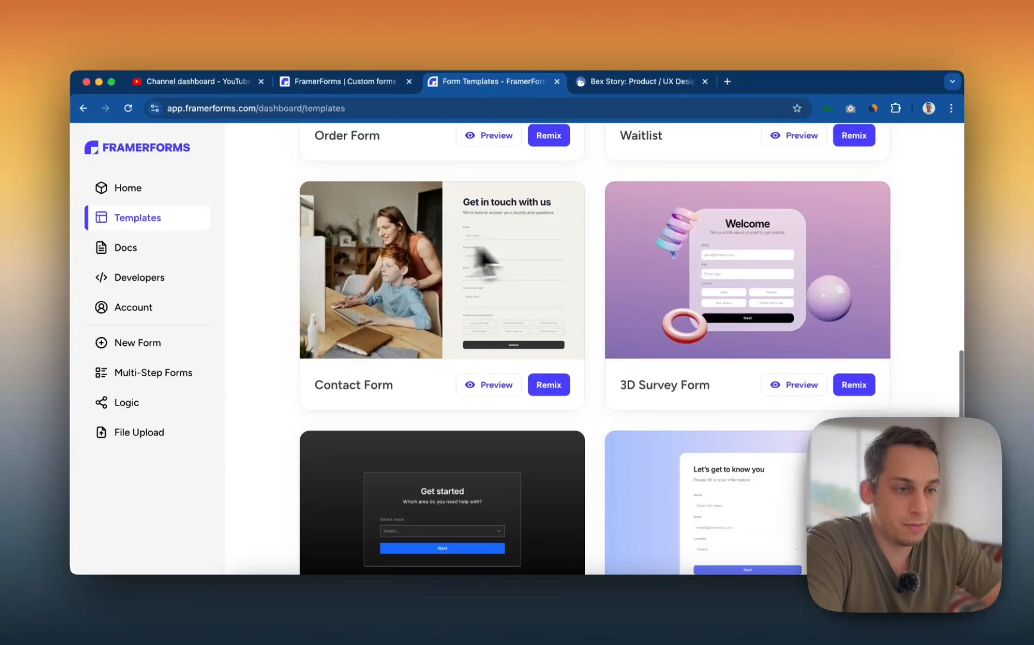
pyautogui.scroll(5, 422, 242)
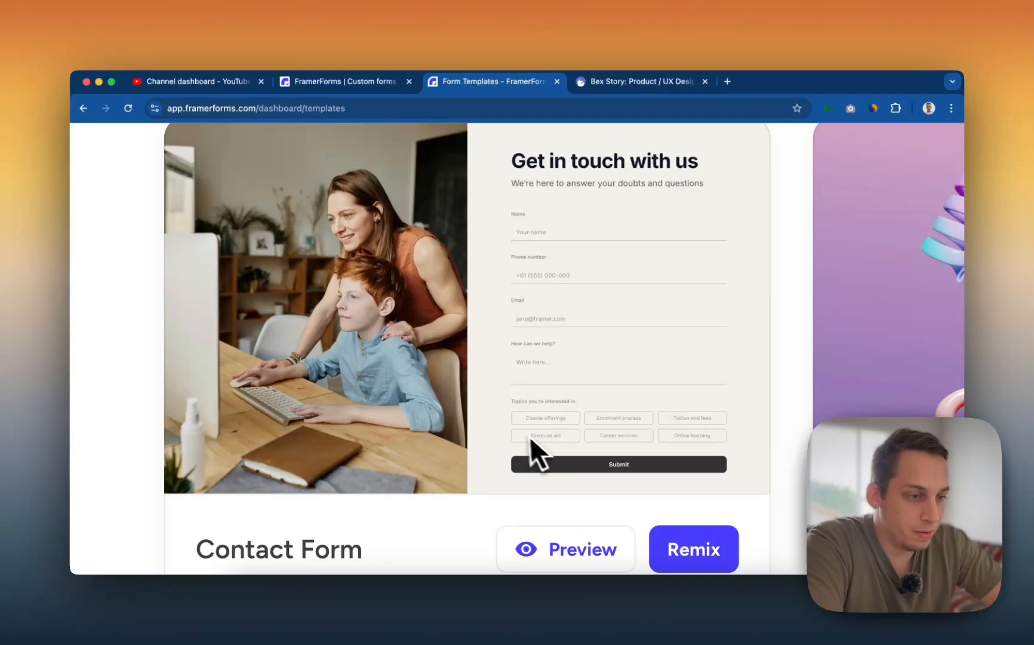
pyautogui.scroll(-5, 400, 447)
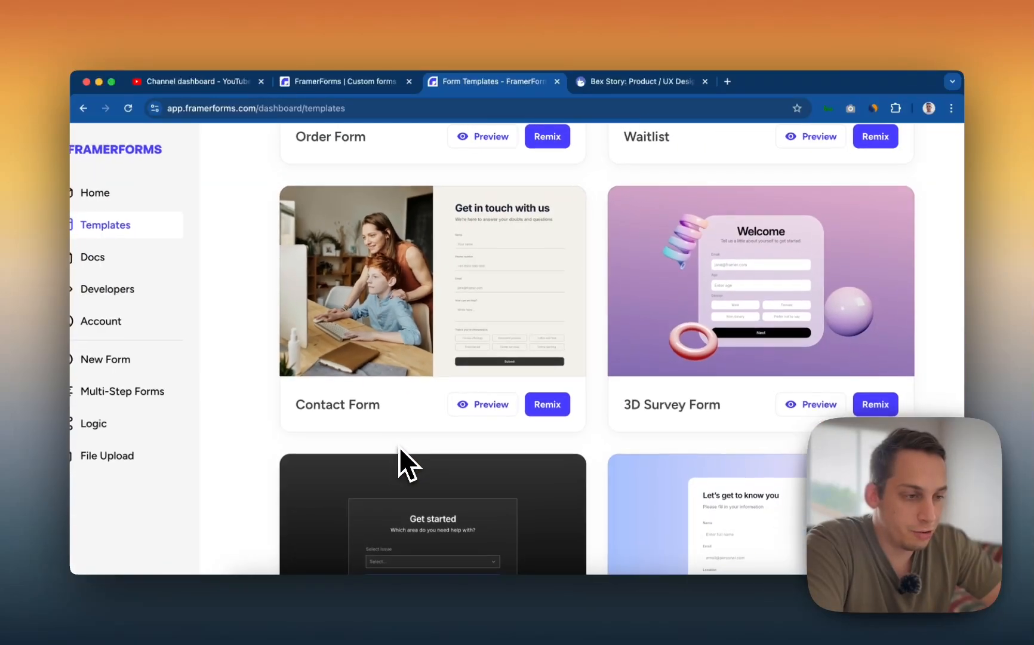
pyautogui.scroll(2, 418, 436)
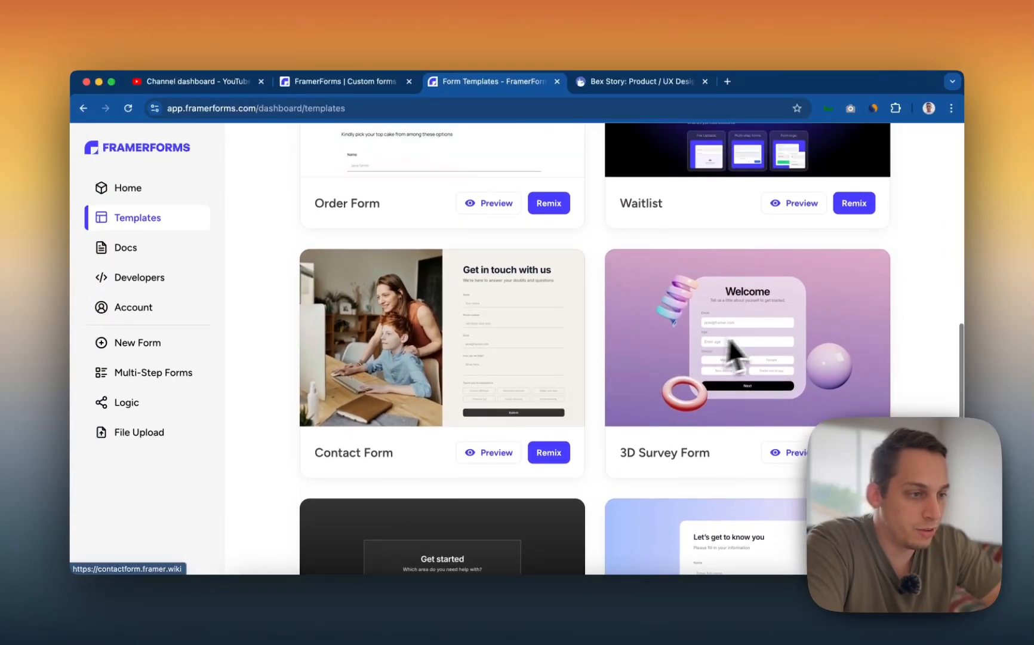
pyautogui.scroll(1, 646, 331)
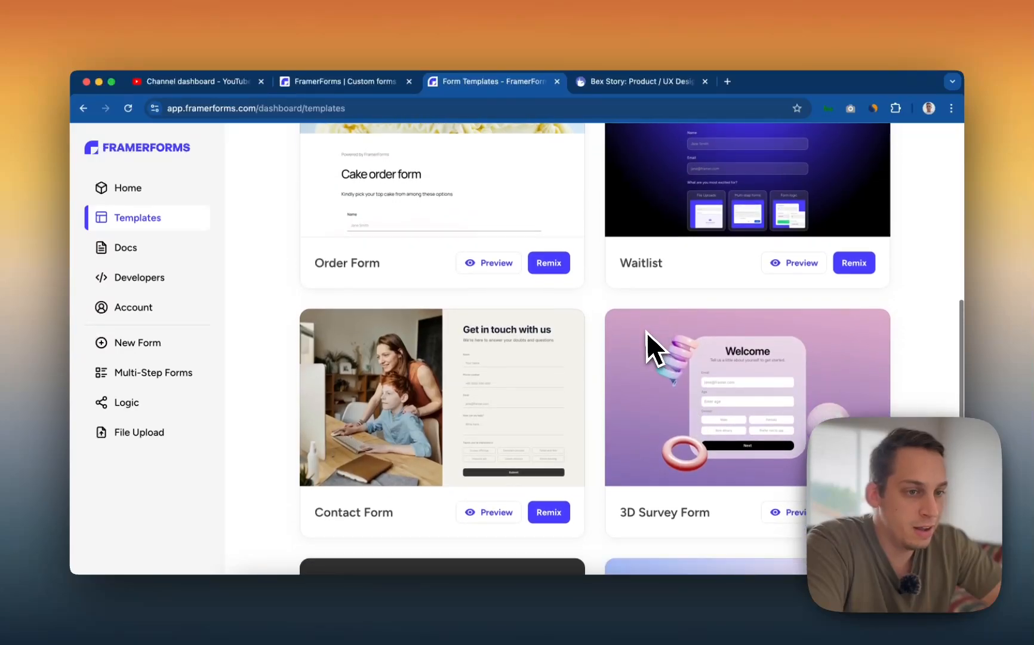
pyautogui.scroll(-4, 646, 332)
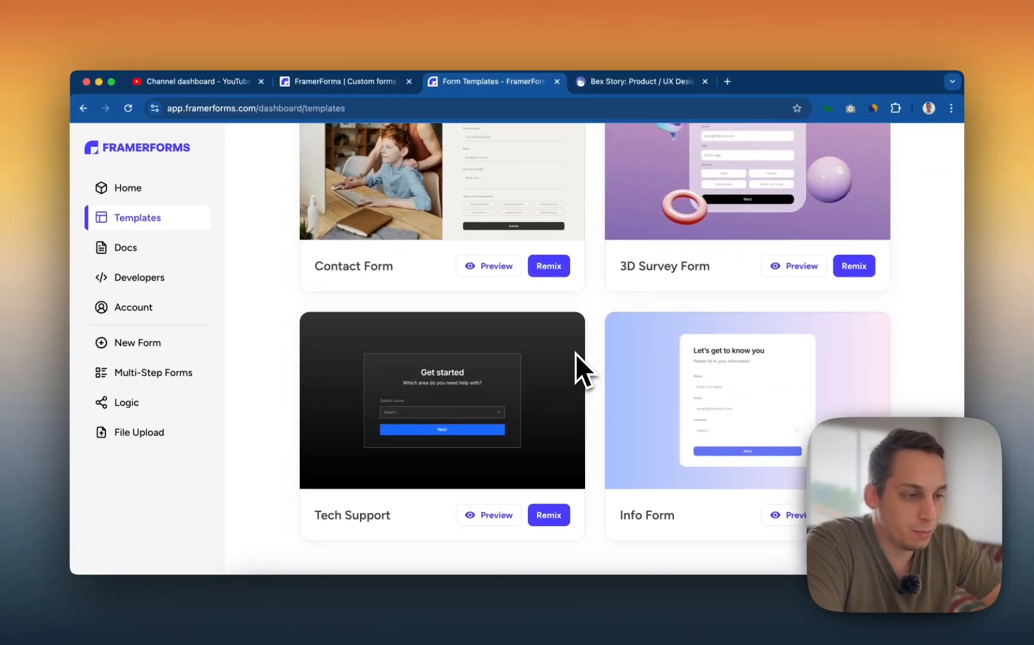
pyautogui.scroll(5, 381, 427)
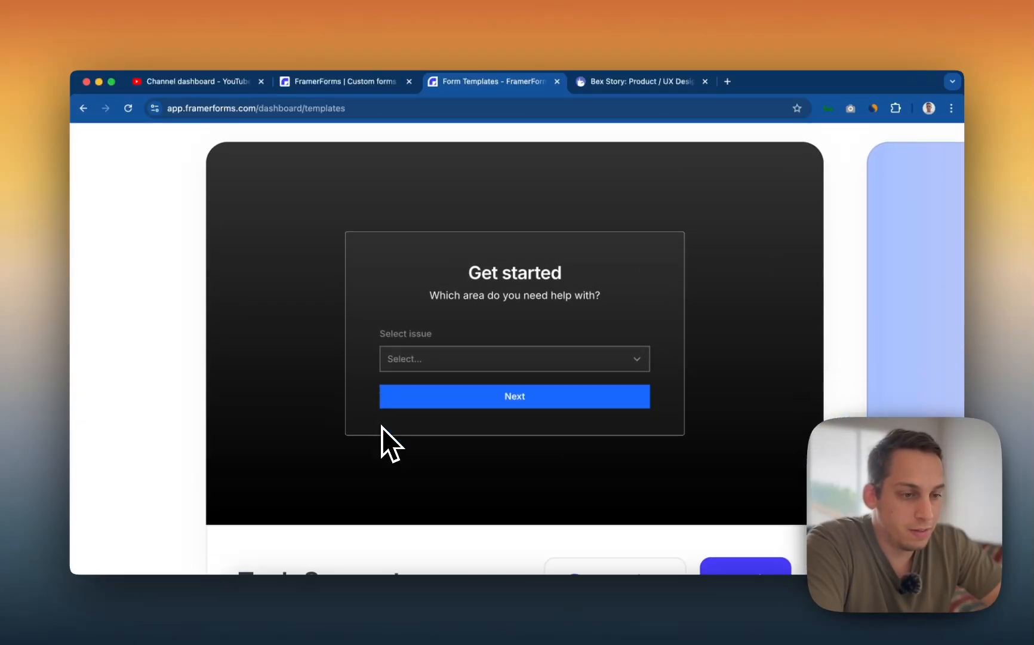
pyautogui.scroll(-5, 381, 426)
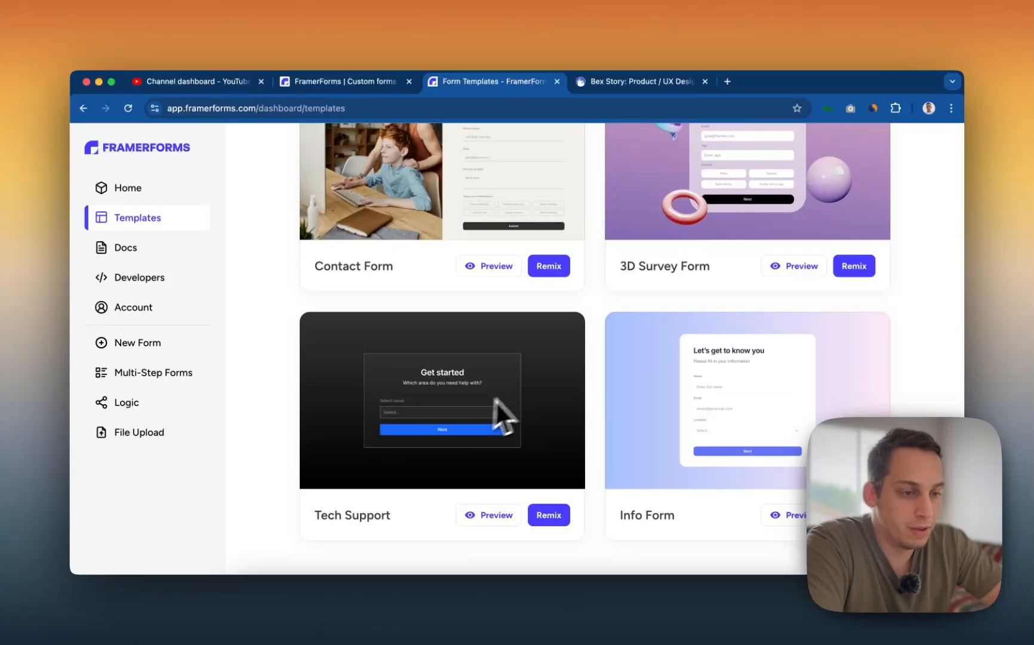
pyautogui.scroll(10, 397, 412)
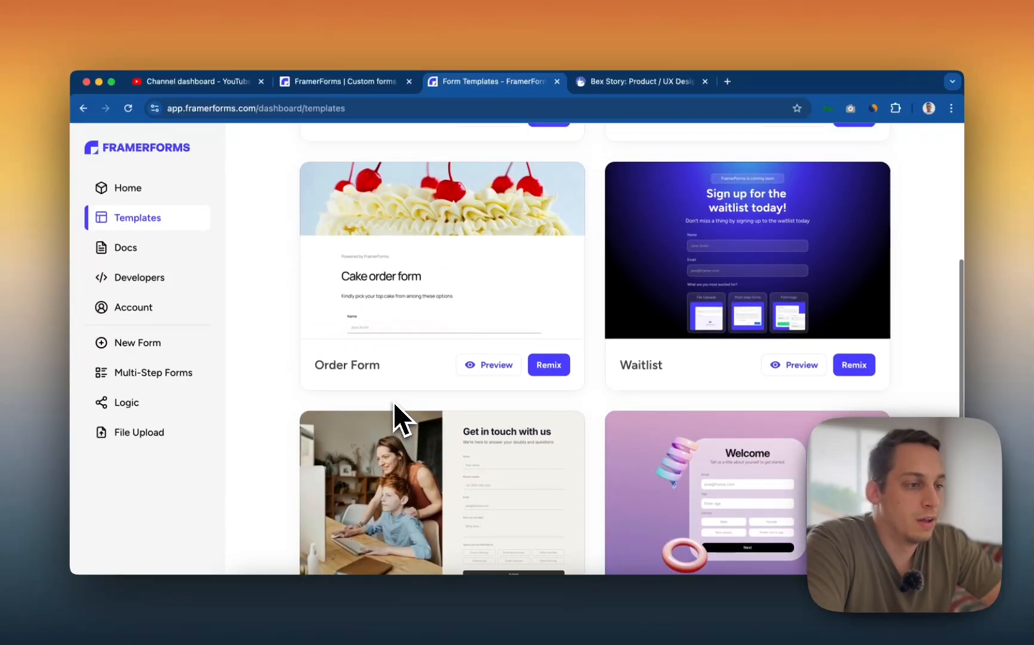
pyautogui.scroll(-3, 542, 305)
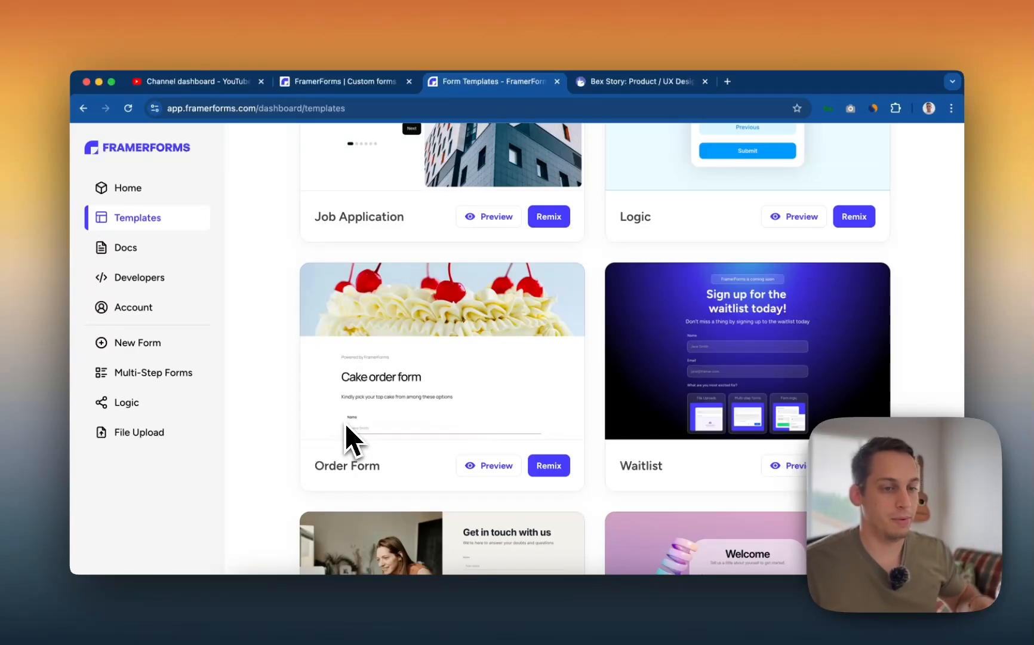
# - Scroll the Form Templates page to keep the Job Application template in view
pyautogui.scroll(5, 344, 423)
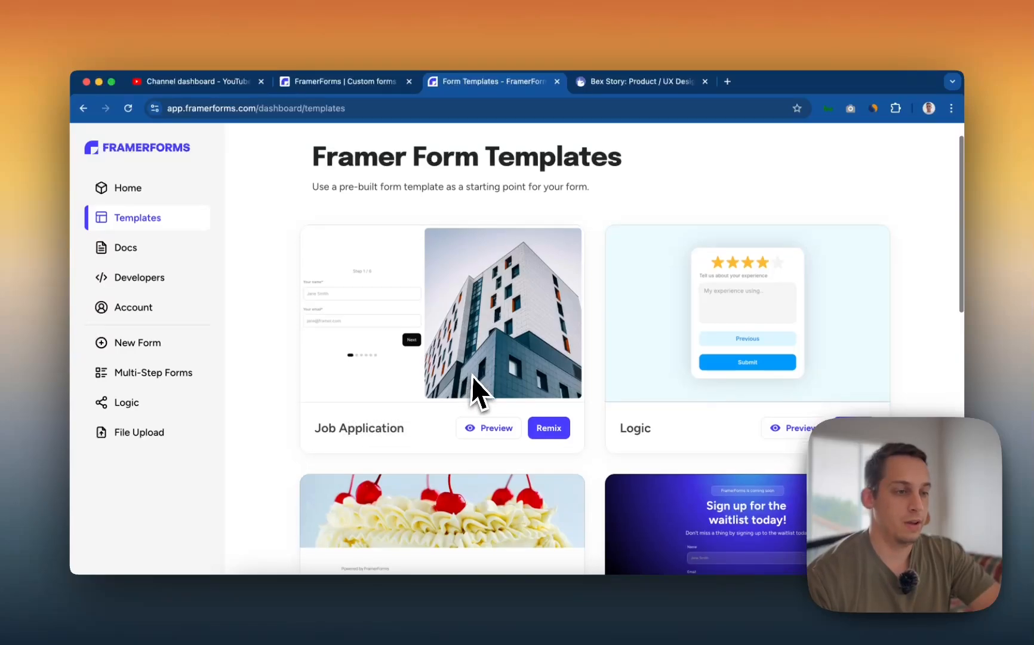
pyautogui.scroll(-1, 477, 389)
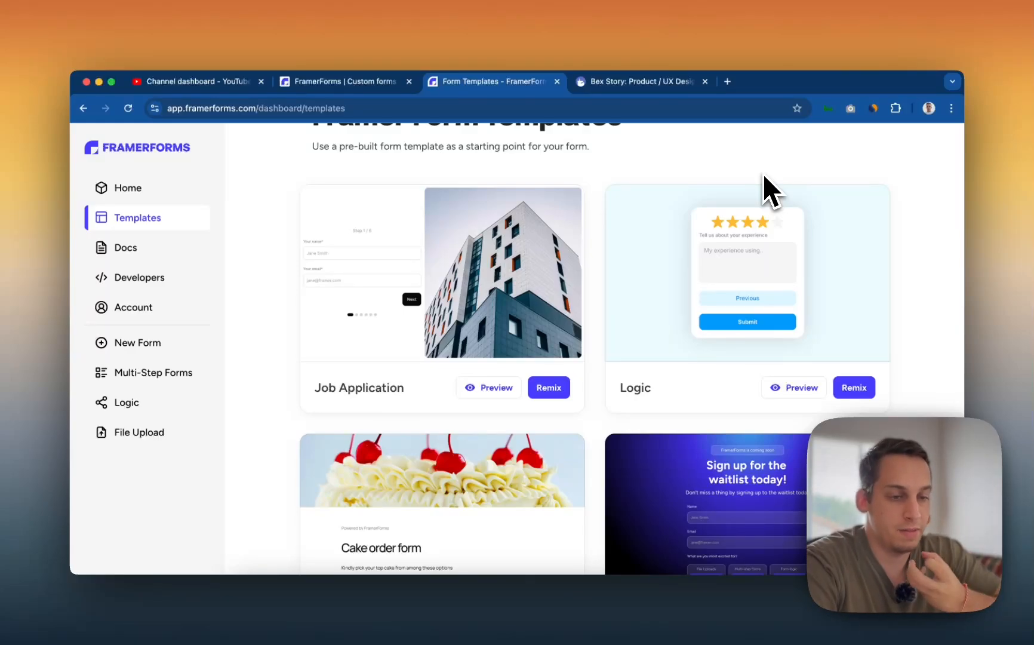
pyautogui.scroll(2, 657, 242)
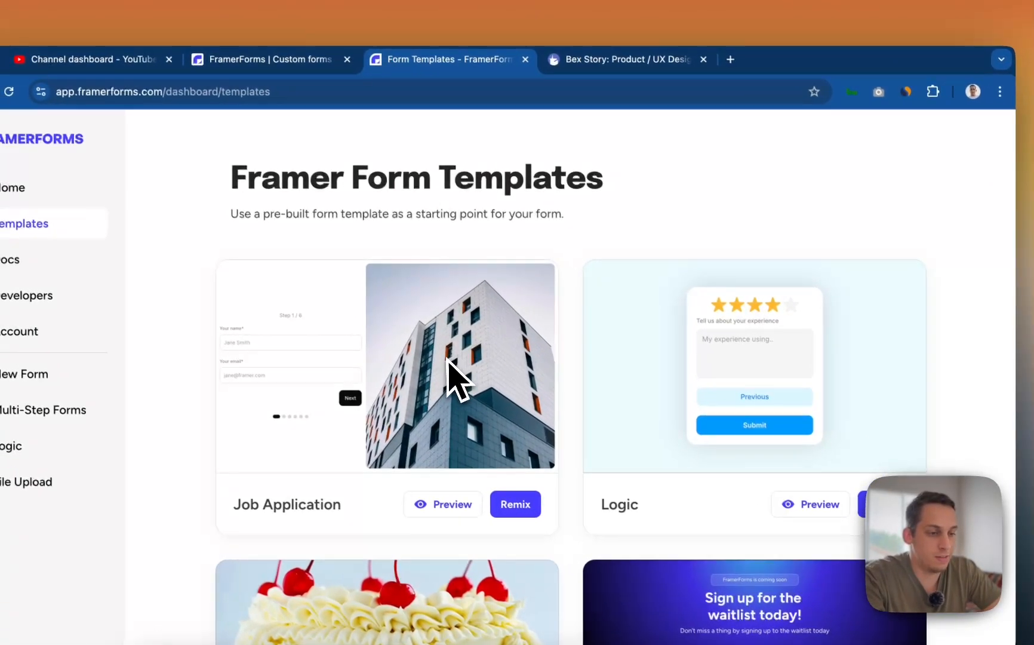
pyautogui.scroll(-2, 449, 364)
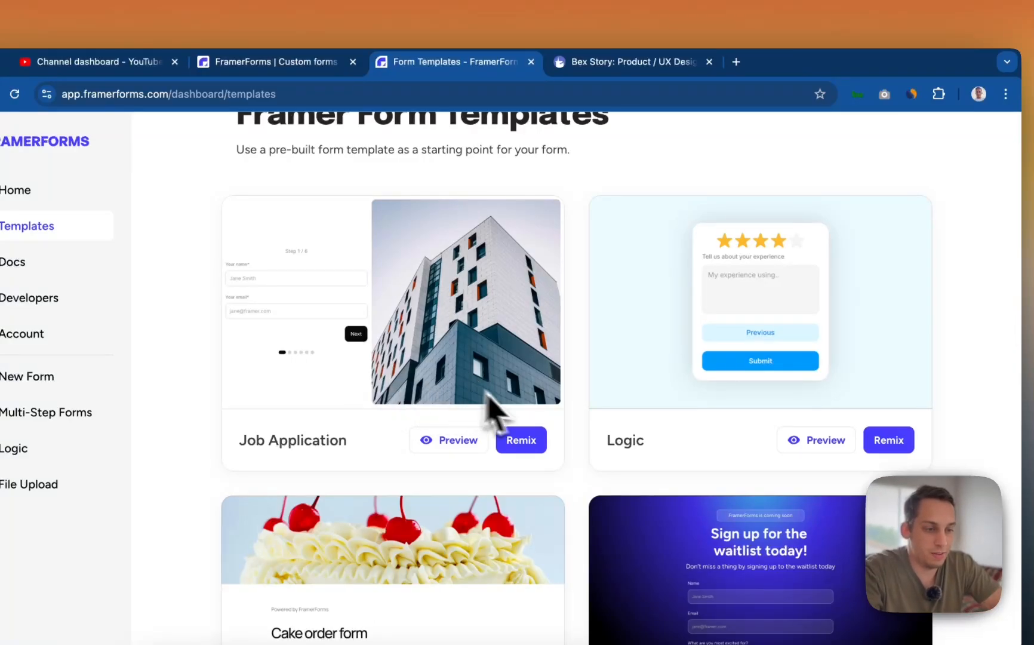
# - Preview the Job Application template live and fill in step 1's name and email fields
pyautogui.click(522, 440)
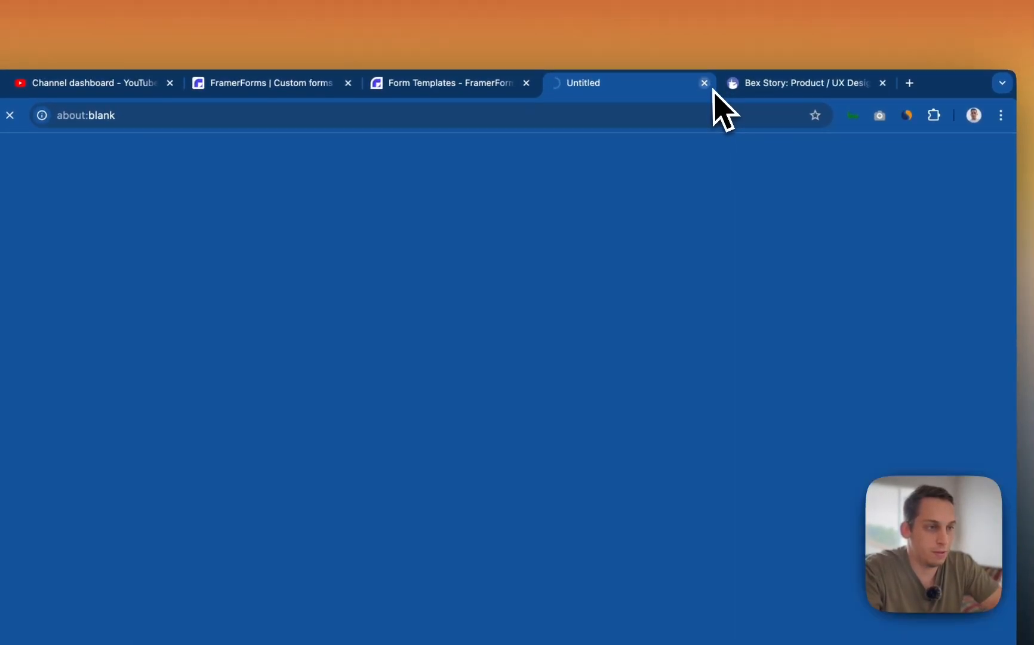
pyautogui.click(706, 76)
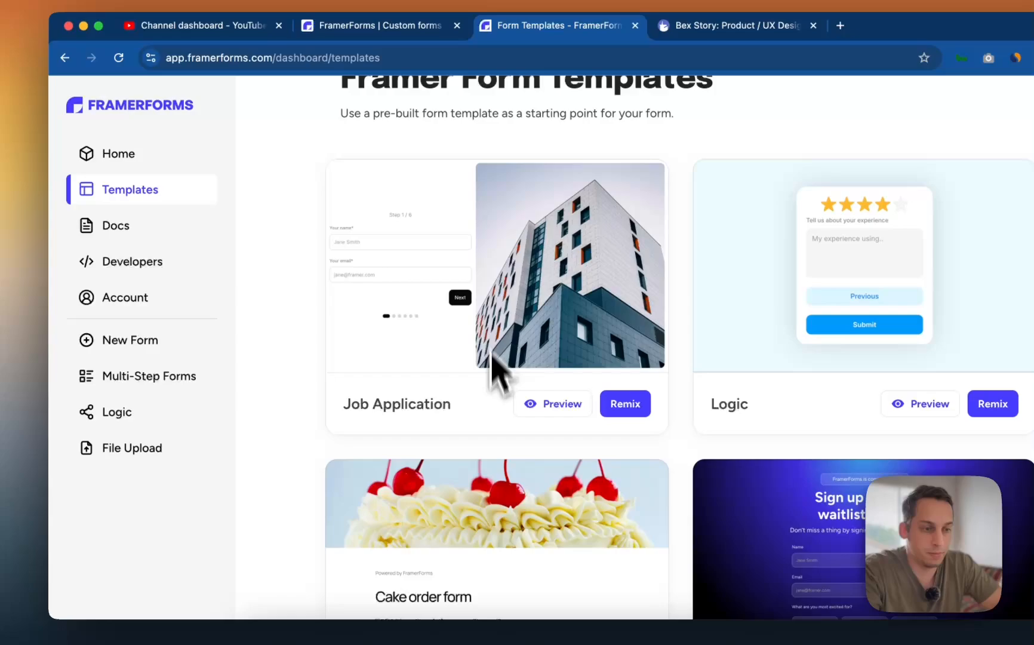
pyautogui.click(559, 404)
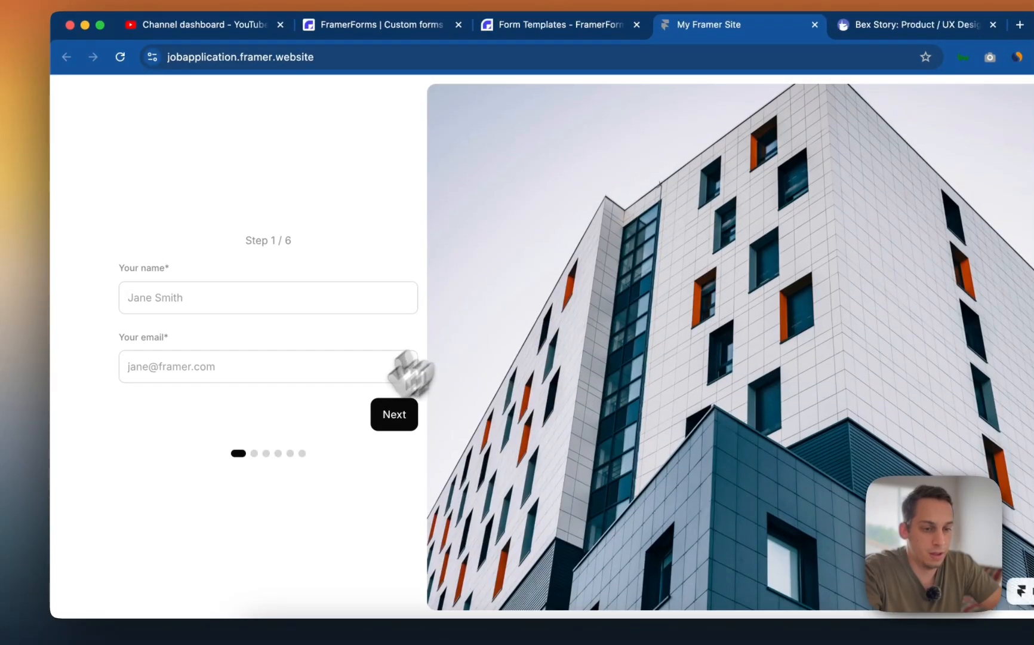
pyautogui.click(243, 302)
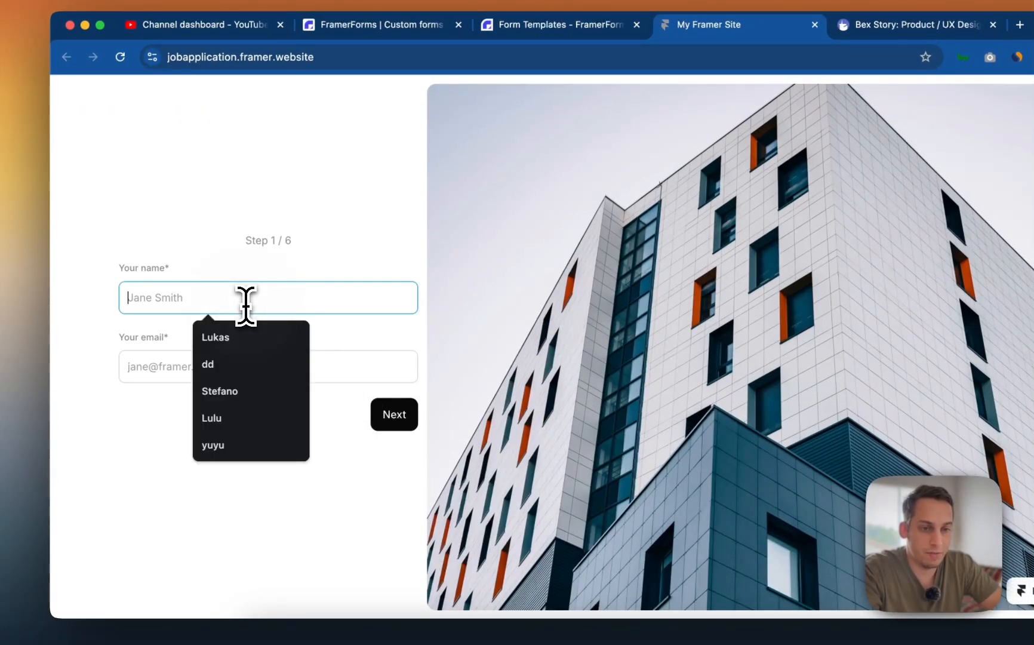
pyautogui.click(184, 362)
pyautogui.press('Escape')
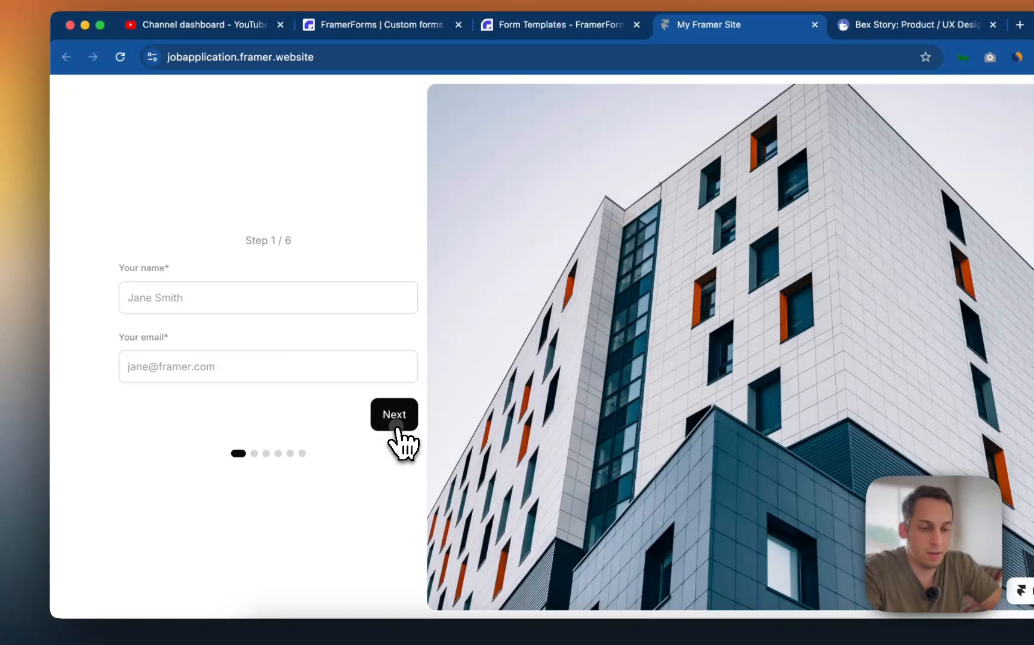
pyautogui.click(394, 418)
# - Advance to step 6, rating design confidence 6 and picking UI and UX skills
pyautogui.click(388, 431)
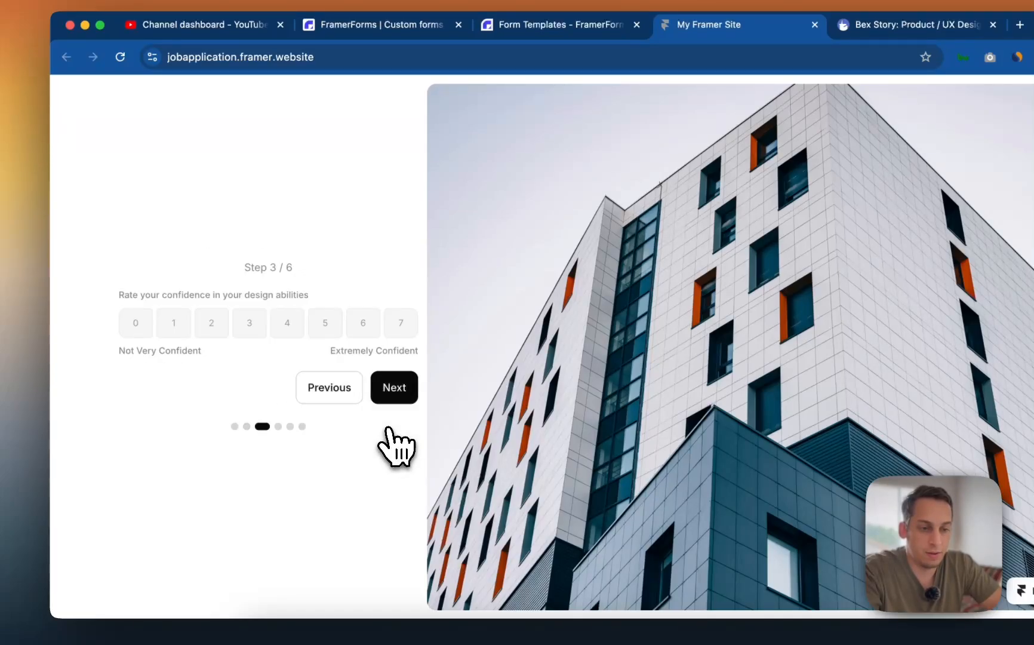
pyautogui.click(300, 326)
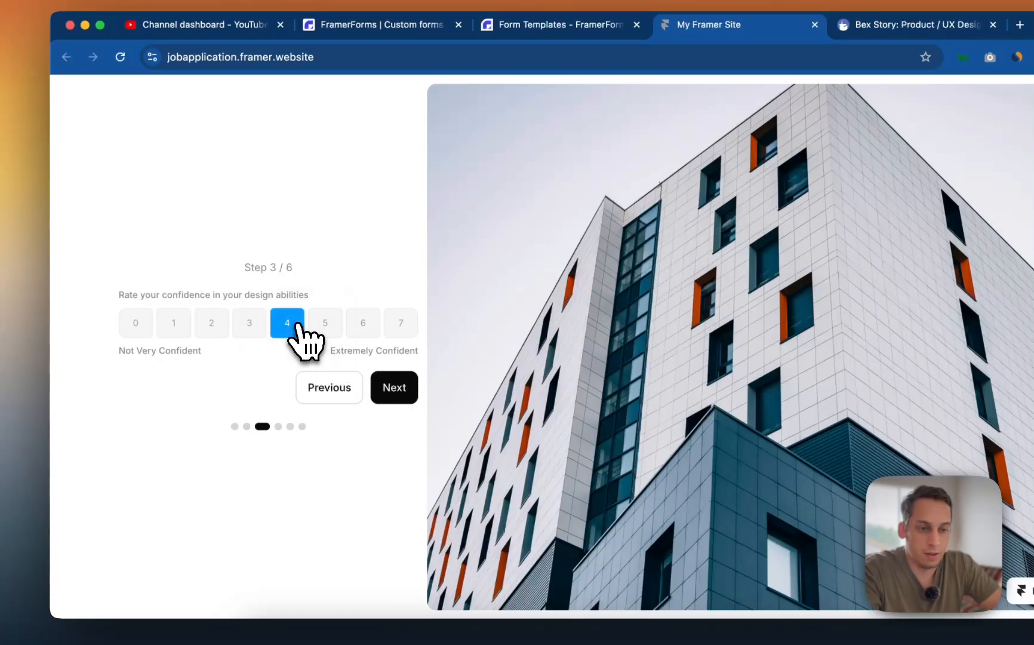
pyautogui.click(363, 331)
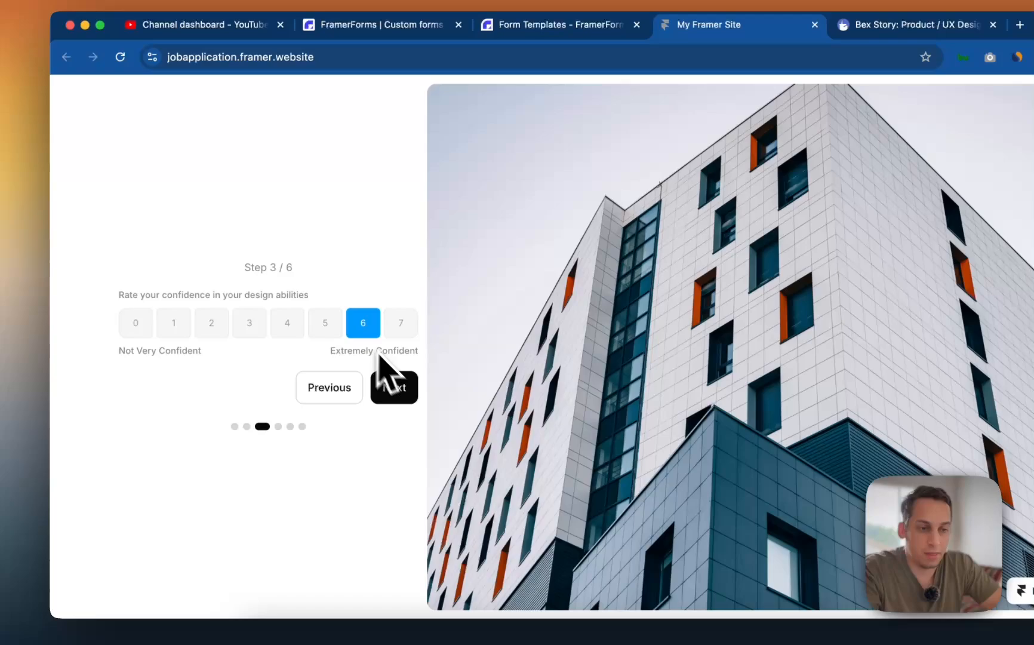
pyautogui.click(393, 403)
pyautogui.click(258, 323)
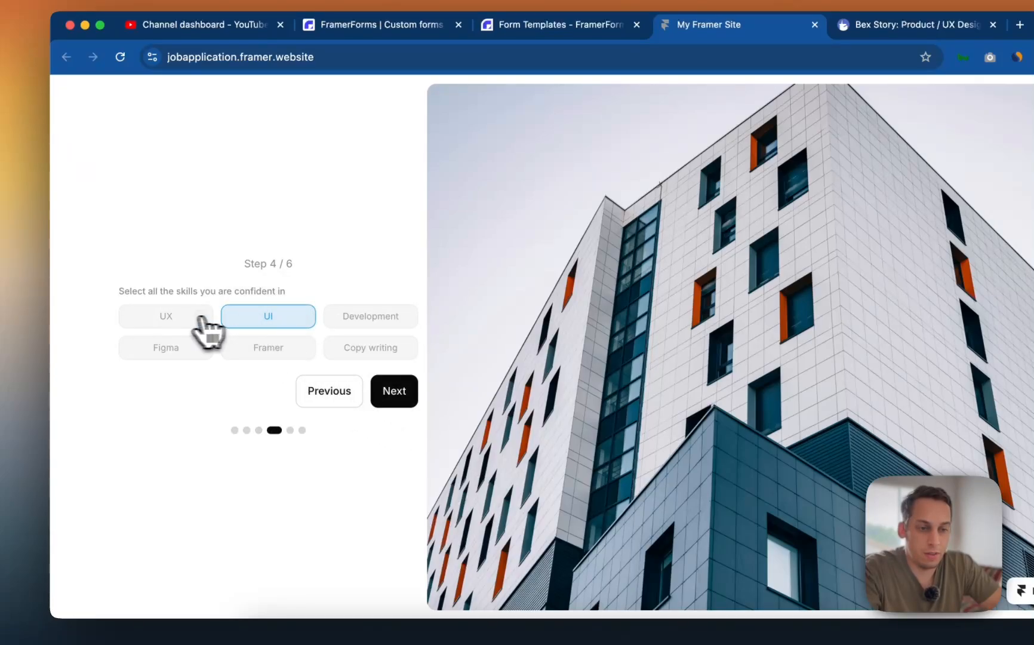
pyautogui.click(185, 320)
pyautogui.click(391, 399)
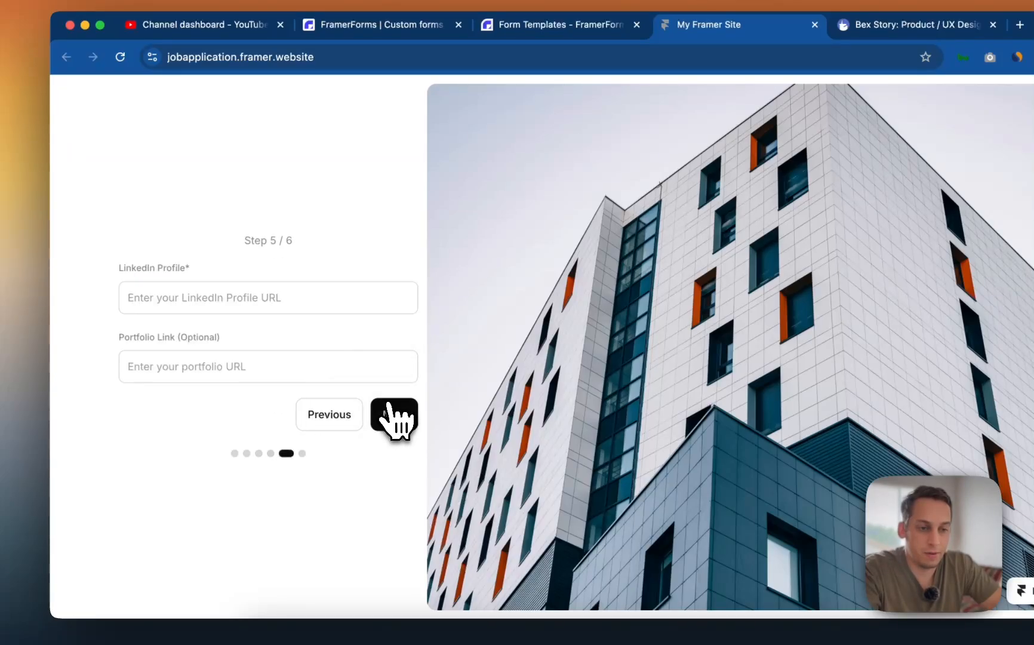
pyautogui.click(374, 415)
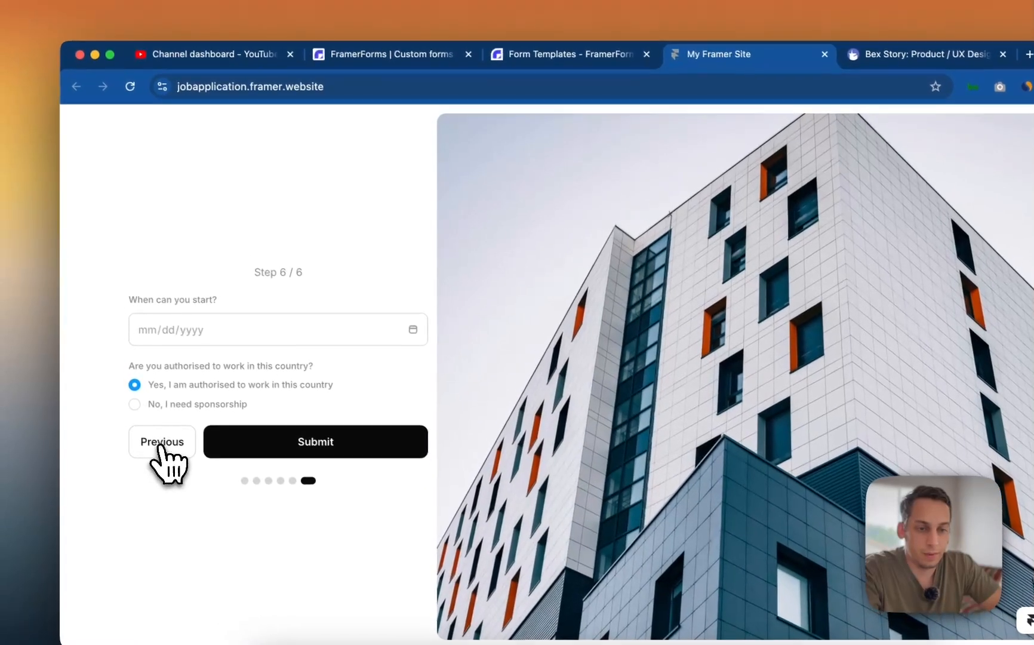
# - Step back through the form to the resume upload step, then return to Form Templates
pyautogui.click(163, 443)
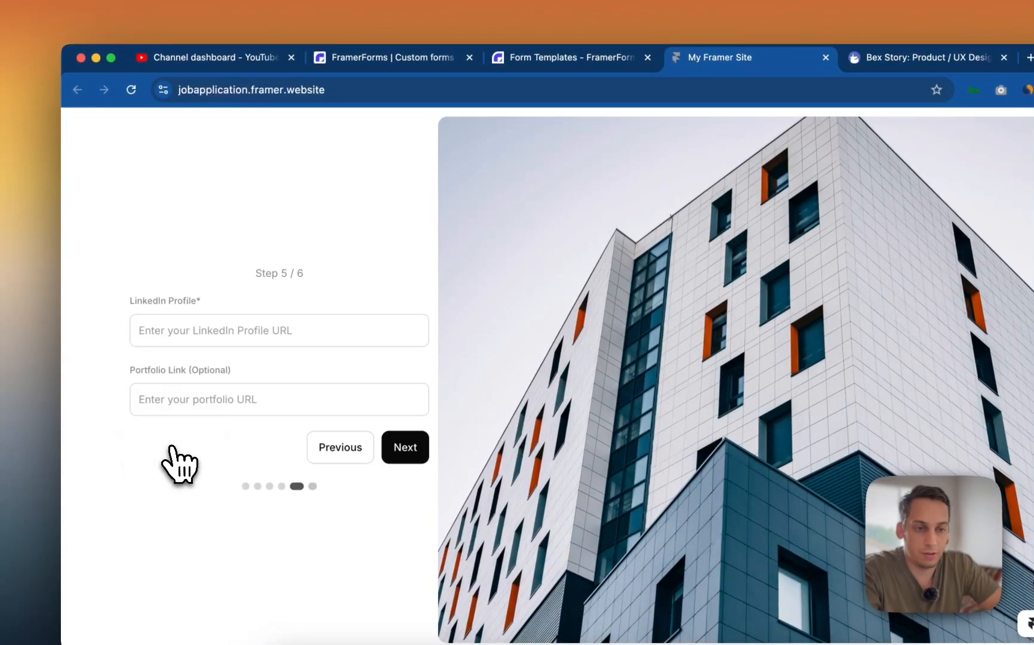
pyautogui.click(256, 271)
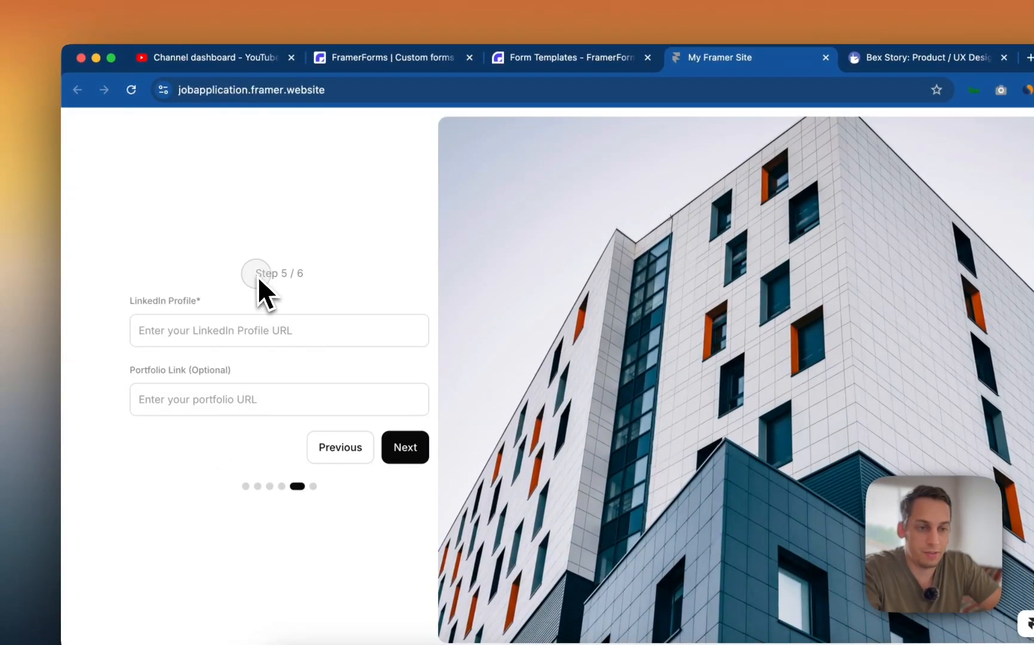
pyautogui.click(340, 445)
pyautogui.click(344, 426)
pyautogui.click(342, 425)
pyautogui.click(598, 57)
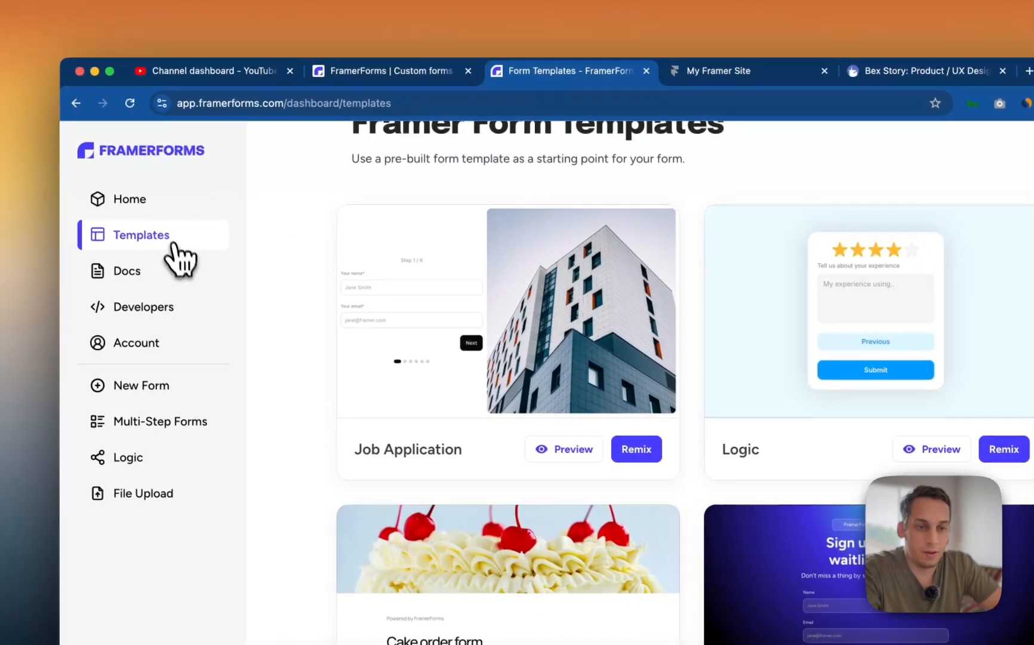
# - From the dashboard home, open and read through the Multi-Step Forms guide
pyautogui.click(179, 268)
pyautogui.scroll(-2, 358, 335)
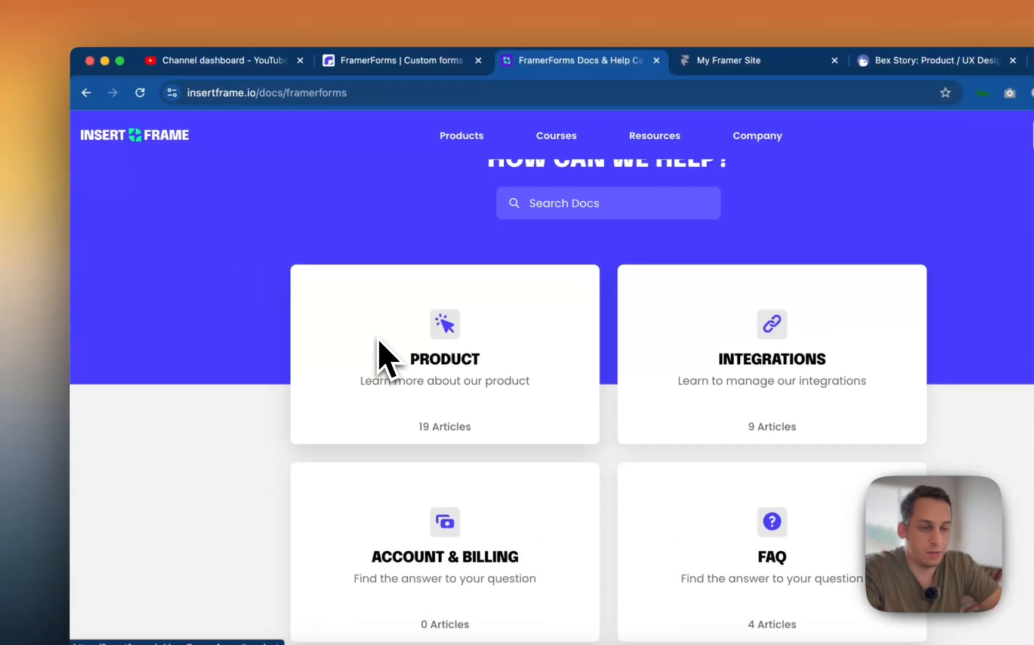
pyautogui.hscroll(-3, 379, 340)
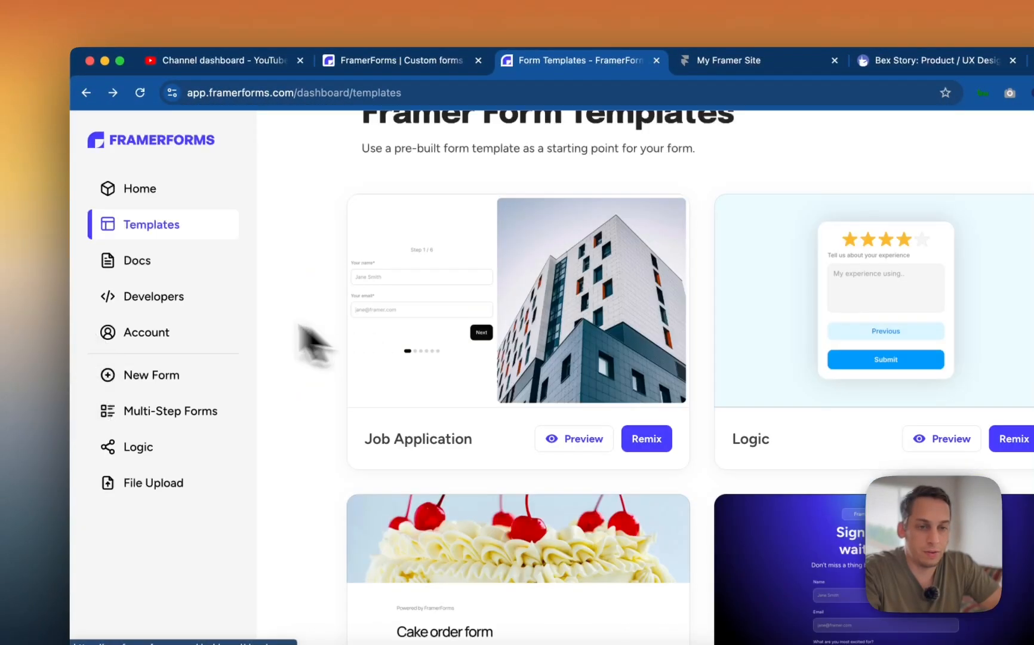
pyautogui.click(142, 191)
pyautogui.scroll(-2, 502, 349)
pyautogui.scroll(-3, 508, 368)
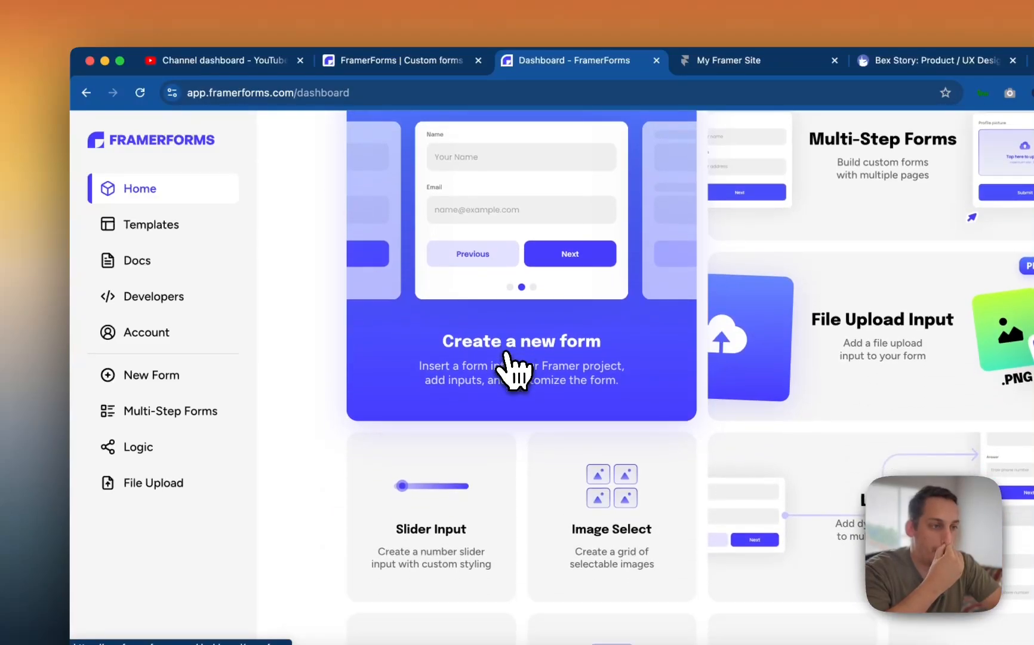
pyautogui.click(771, 298)
pyautogui.scroll(-3, 514, 394)
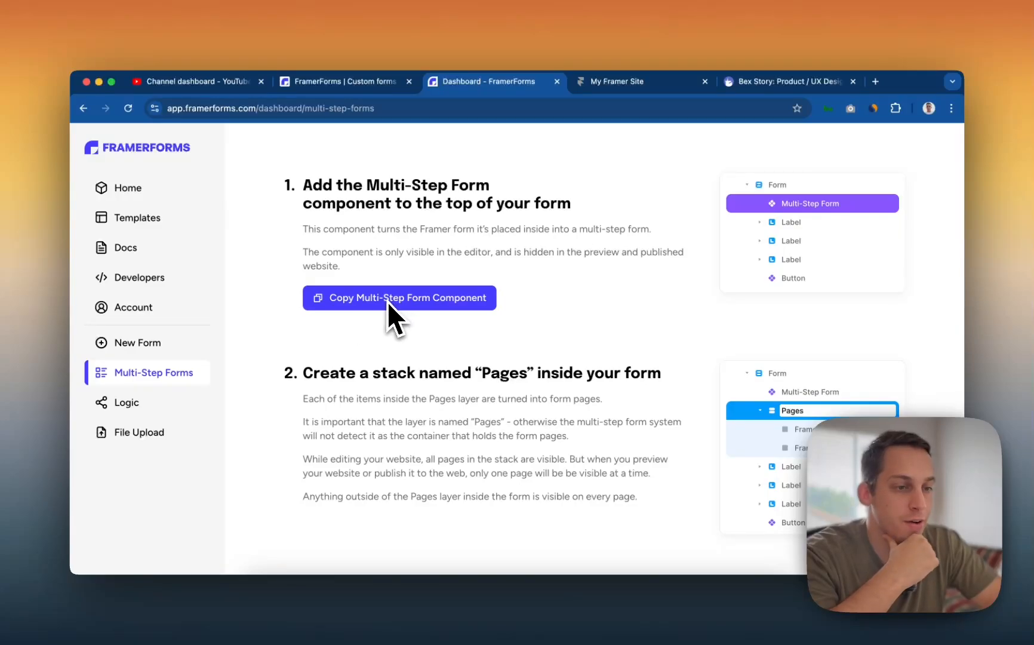
pyautogui.scroll(-3, 386, 302)
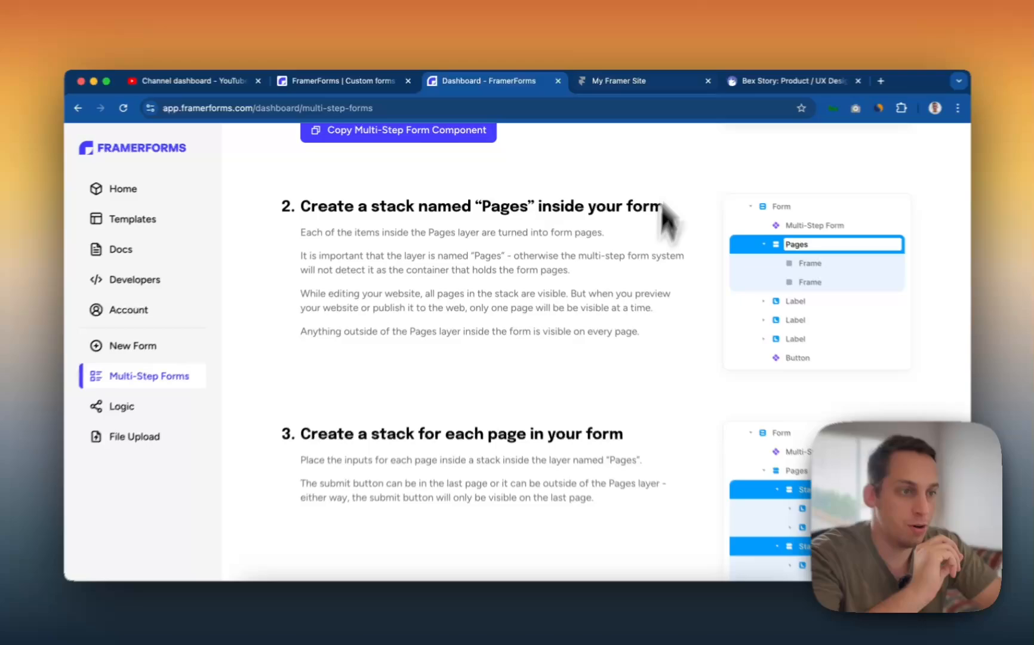
# - Test Previous/Next between steps 1–3 in the job application preview, then return to the guide
pyautogui.click(633, 80)
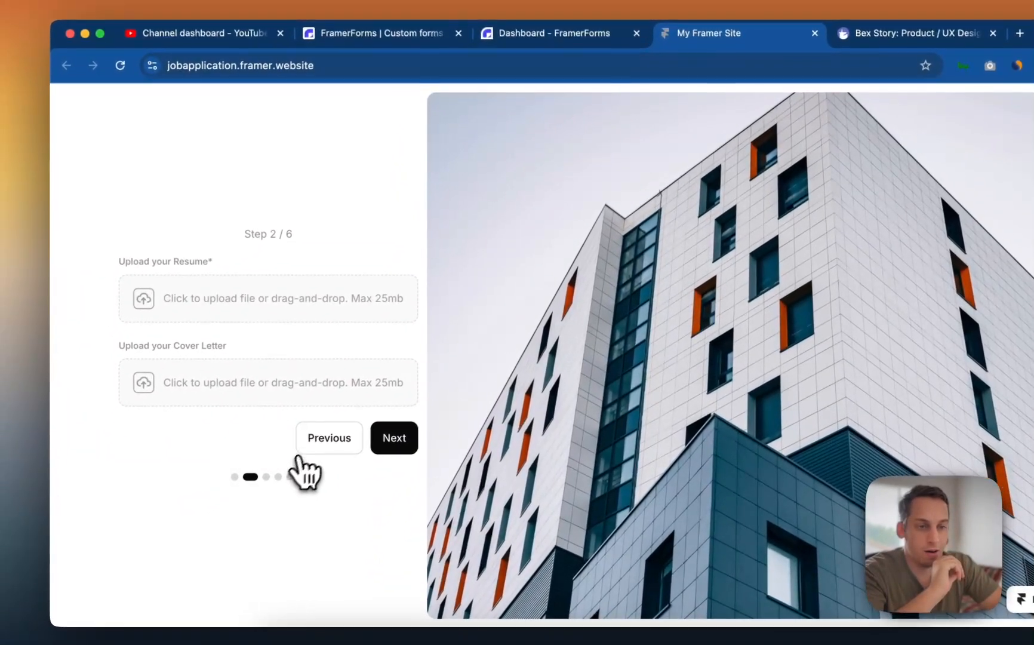
pyautogui.click(300, 452)
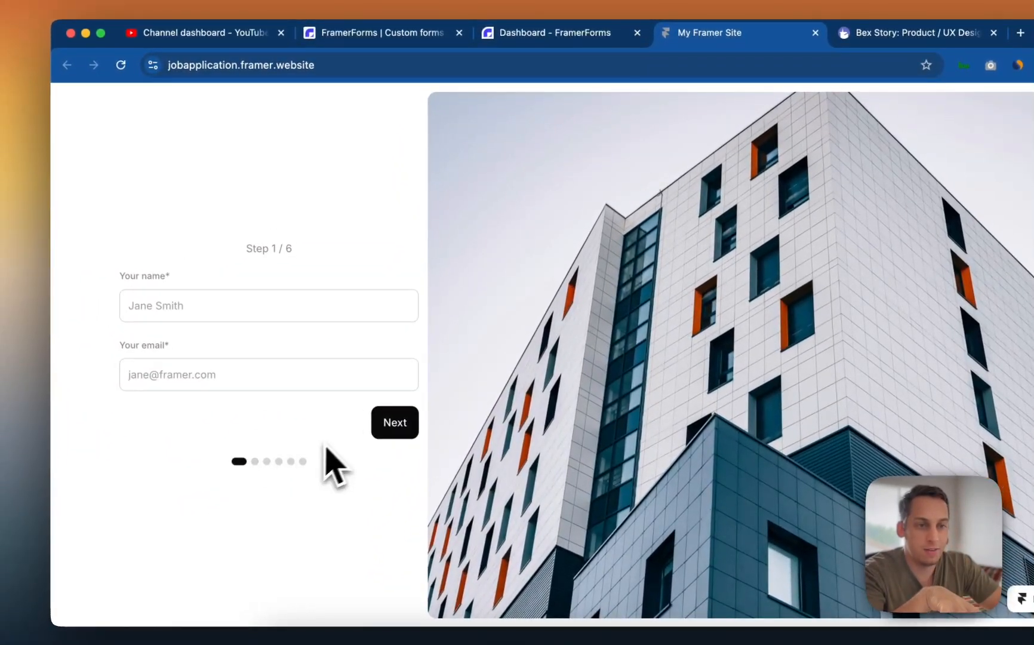
pyautogui.click(398, 425)
pyautogui.click(397, 436)
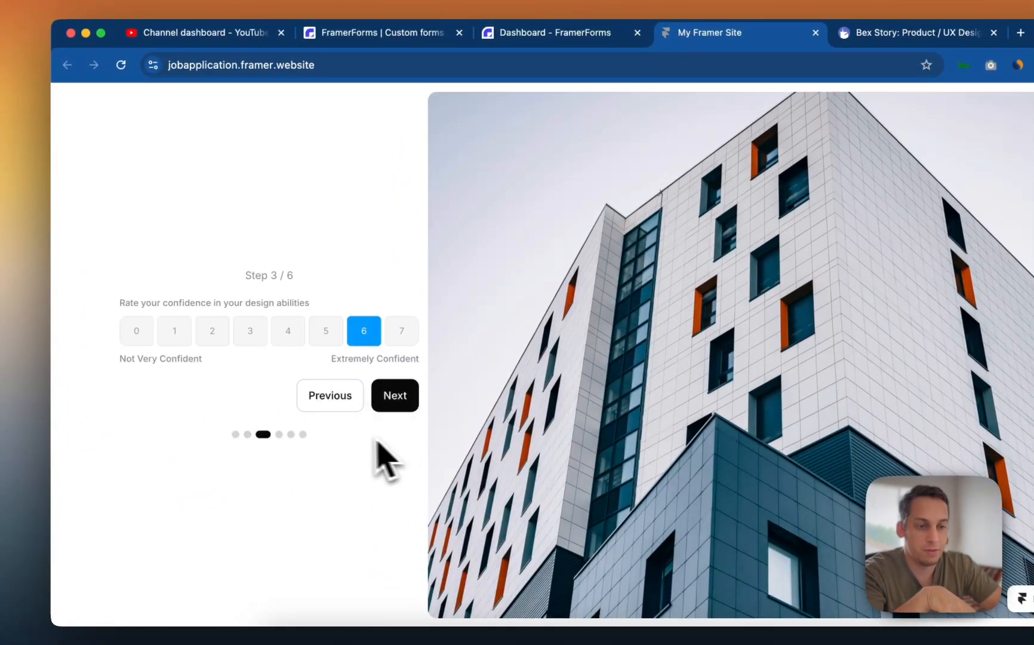
pyautogui.click(337, 403)
pyautogui.click(394, 435)
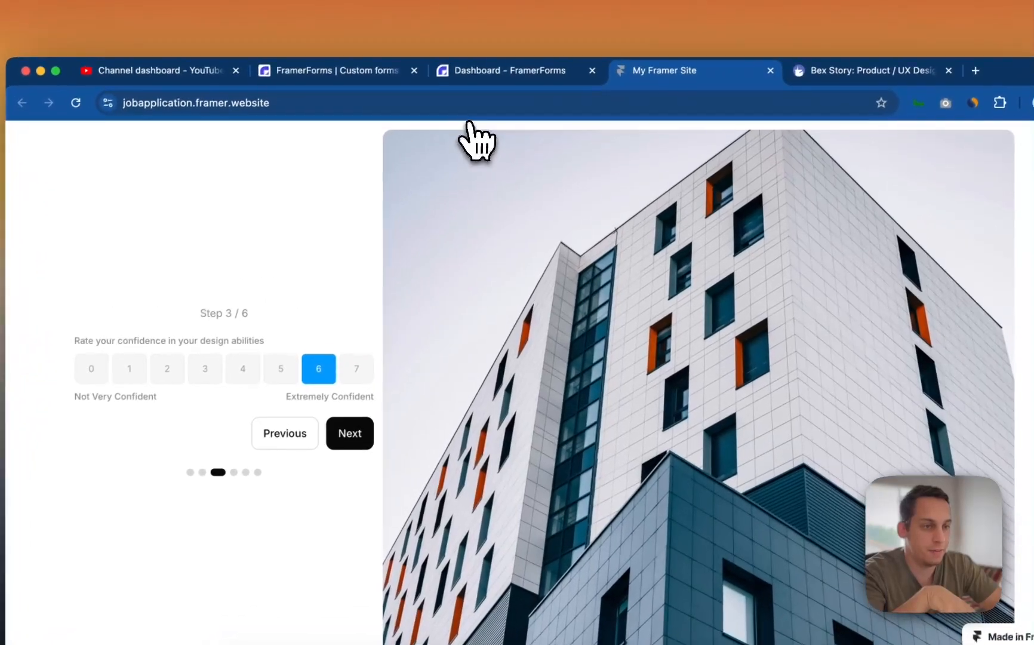
pyautogui.click(513, 37)
# - Read further into the guide, then retest Previous/Next in the preview before returning
pyautogui.scroll(-2, 515, 373)
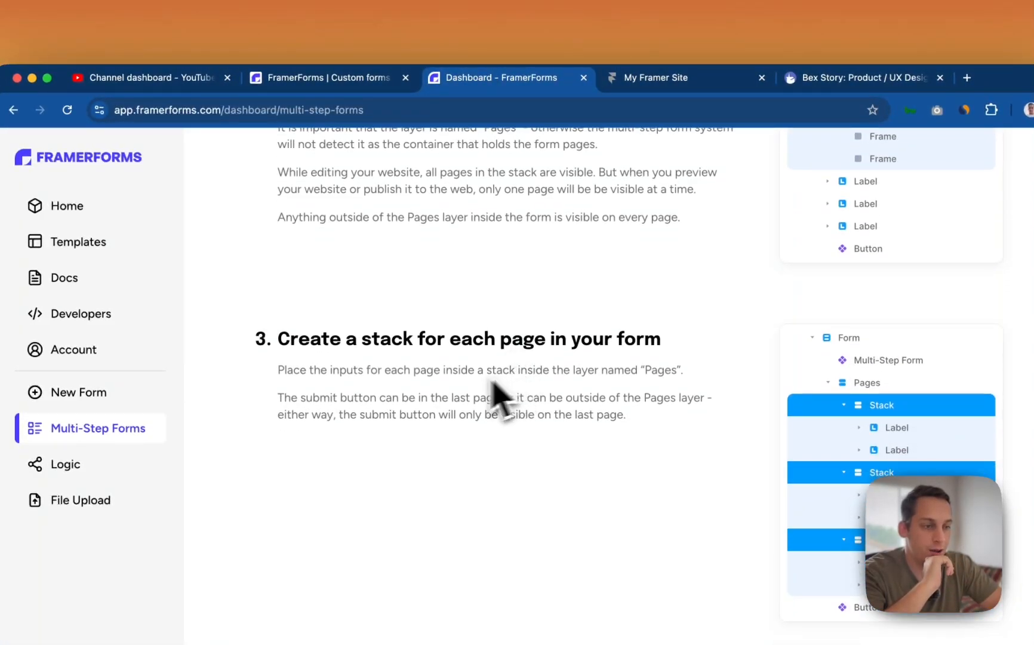
pyautogui.scroll(-2, 445, 432)
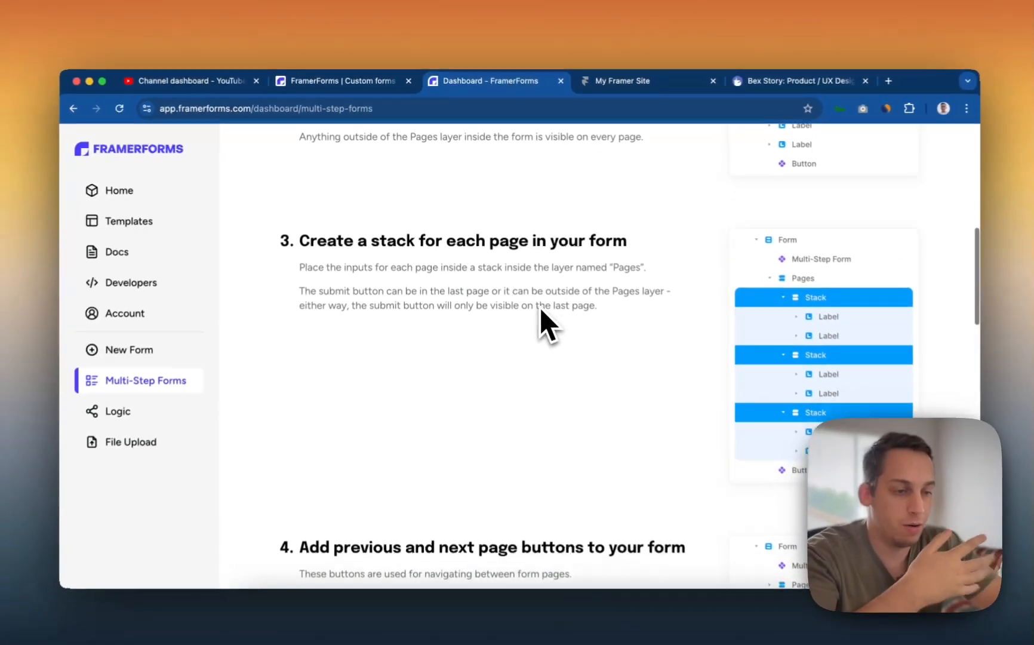
pyautogui.scroll(-5, 537, 305)
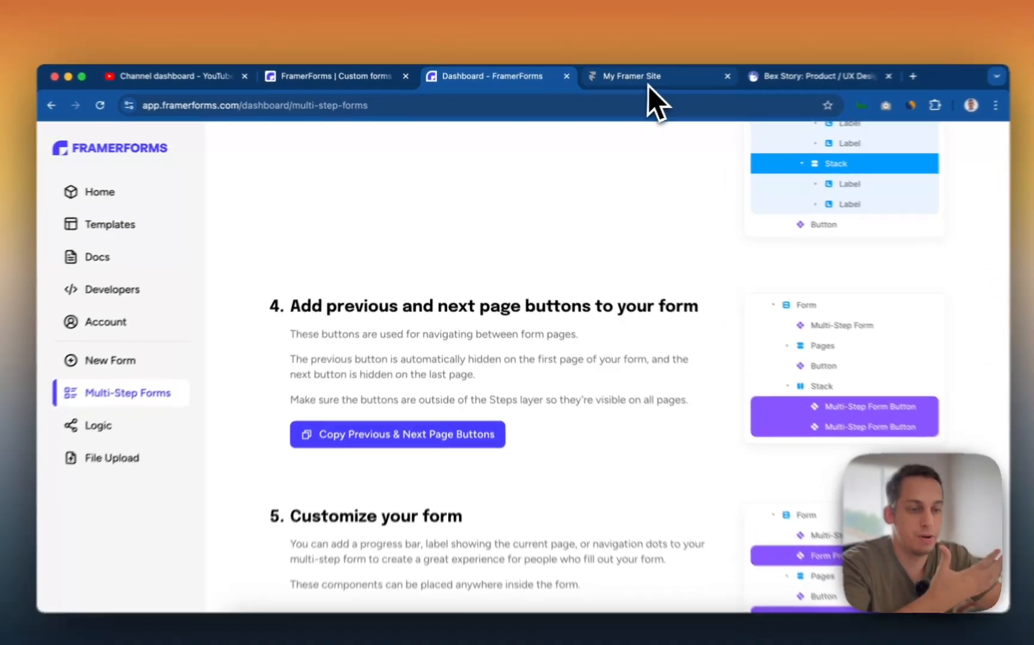
pyautogui.click(621, 81)
pyautogui.click(317, 433)
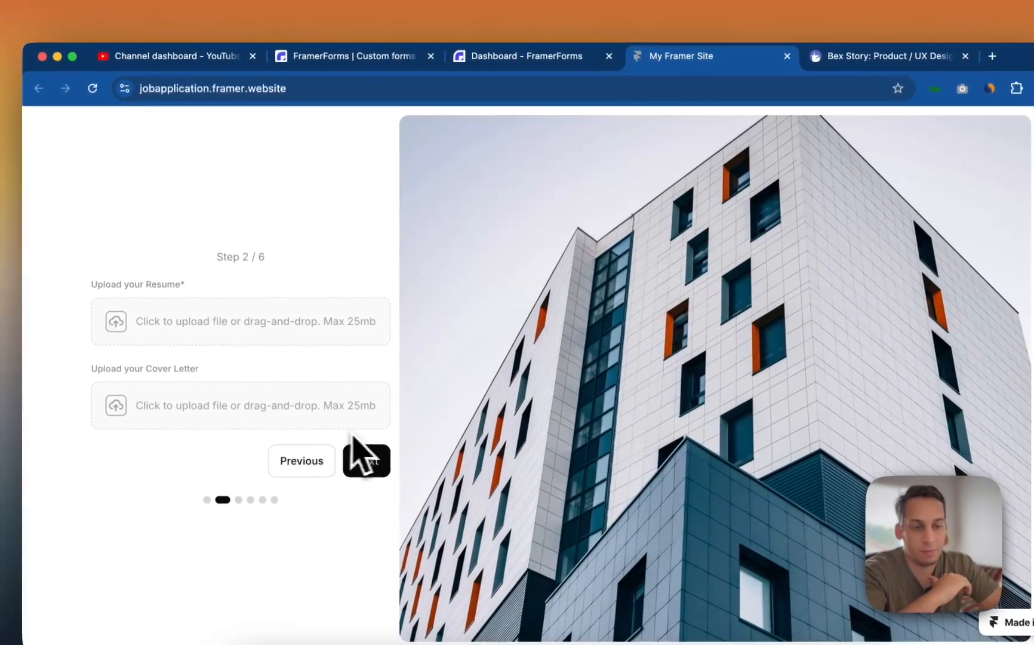
pyautogui.click(350, 465)
pyautogui.click(296, 429)
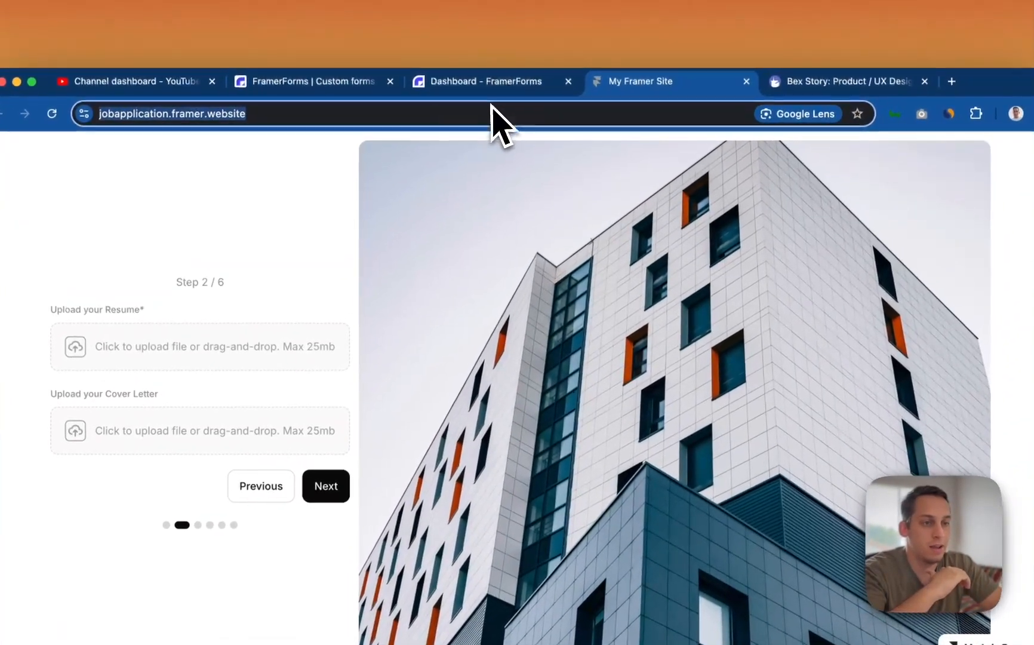
pyautogui.click(537, 73)
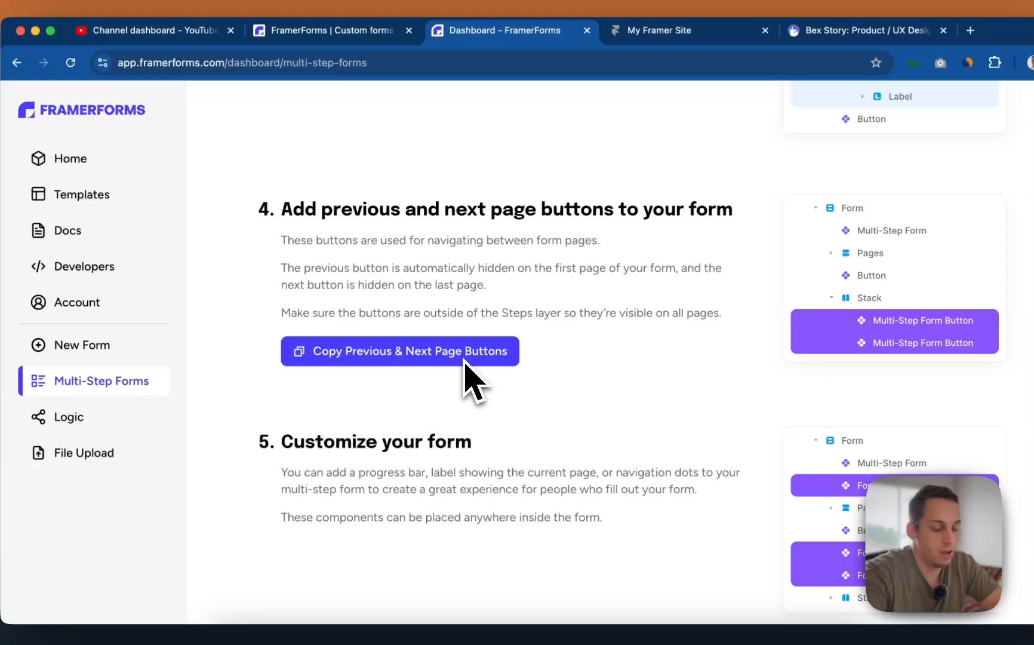
# - Scroll through the Multi-Step Forms docs and back up, then open the Templates gallery
pyautogui.scroll(-5, 472, 382)
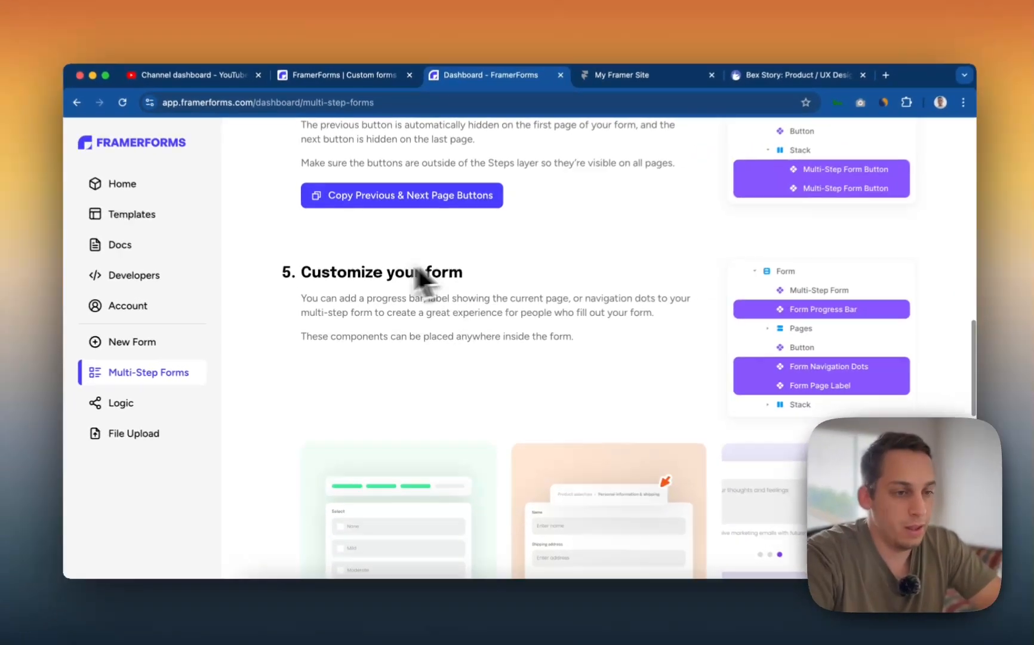
pyautogui.scroll(-1, 528, 324)
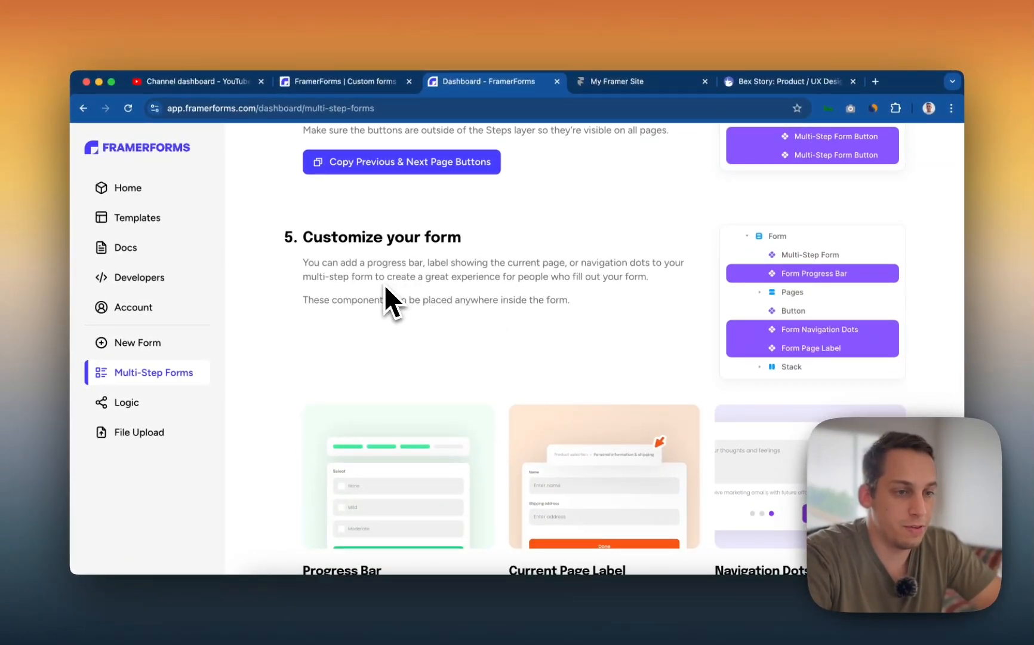
pyautogui.scroll(-3, 385, 272)
pyautogui.scroll(-2, 385, 322)
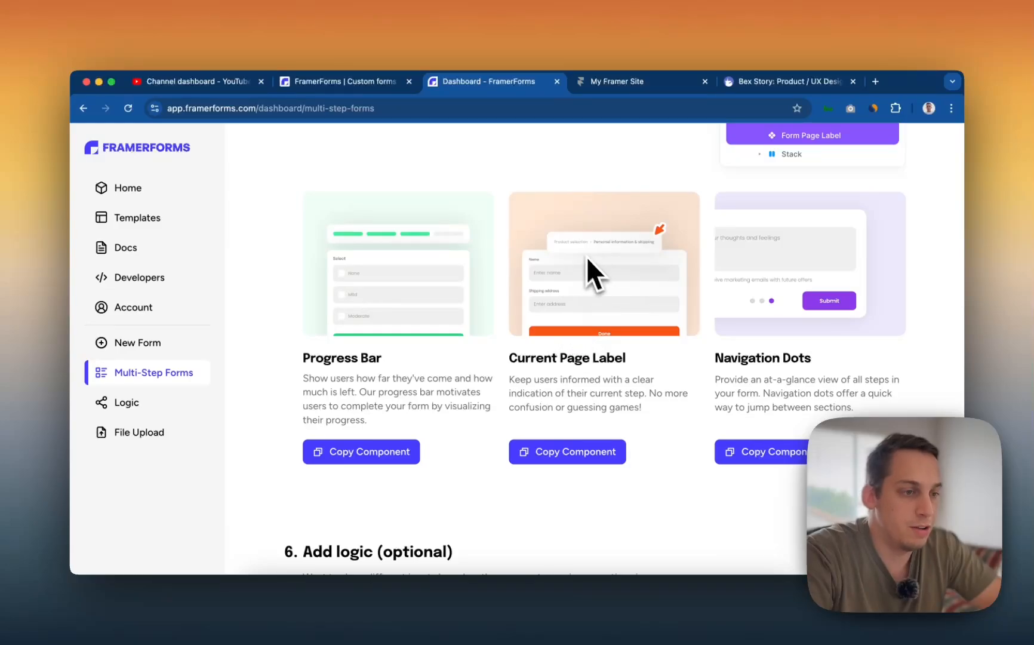
pyautogui.scroll(-6, 456, 305)
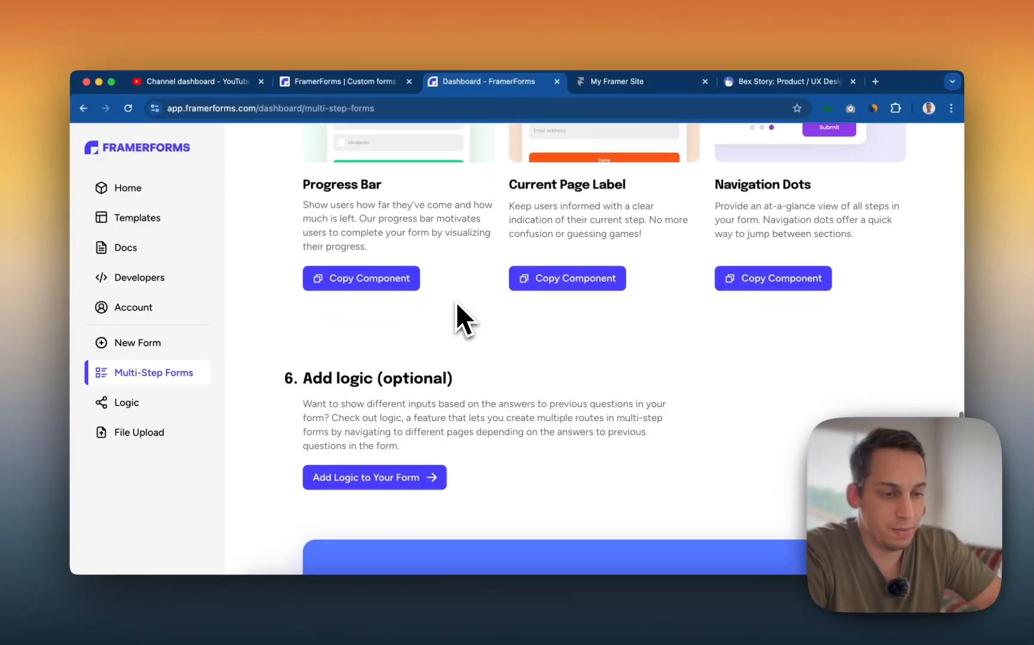
pyautogui.scroll(-3, 444, 327)
pyautogui.scroll(15, 411, 410)
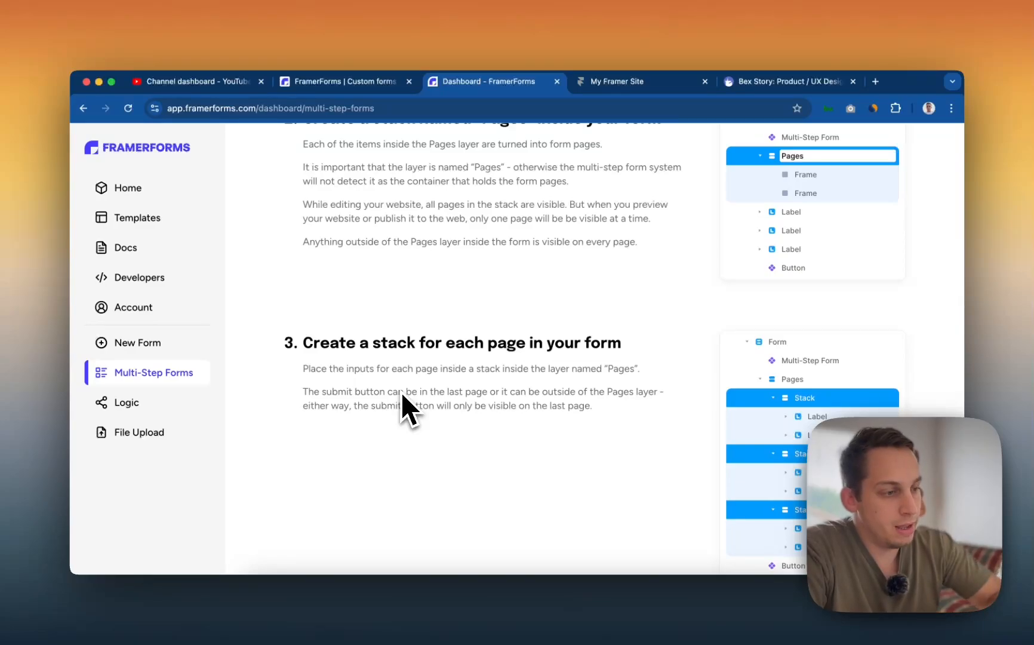
pyautogui.scroll(5, 325, 352)
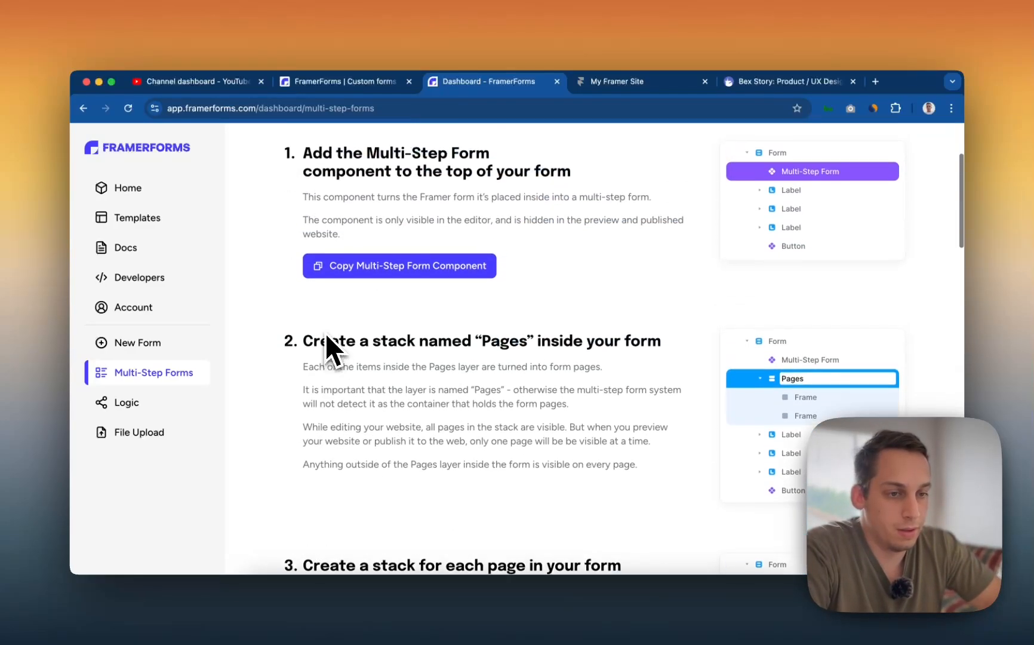
pyautogui.scroll(3, 267, 303)
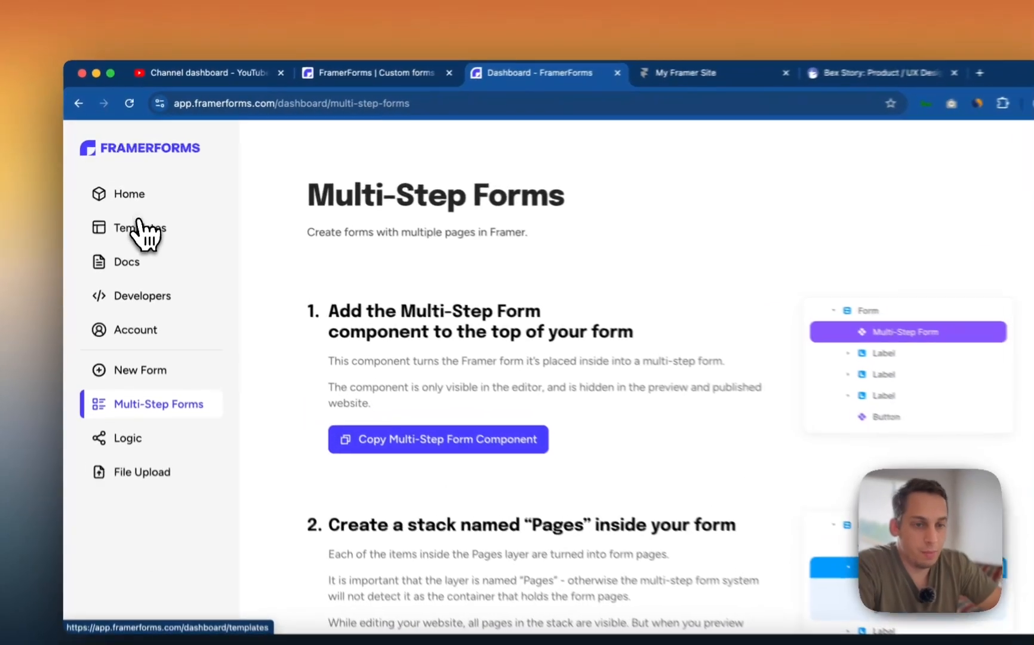
pyautogui.click(136, 217)
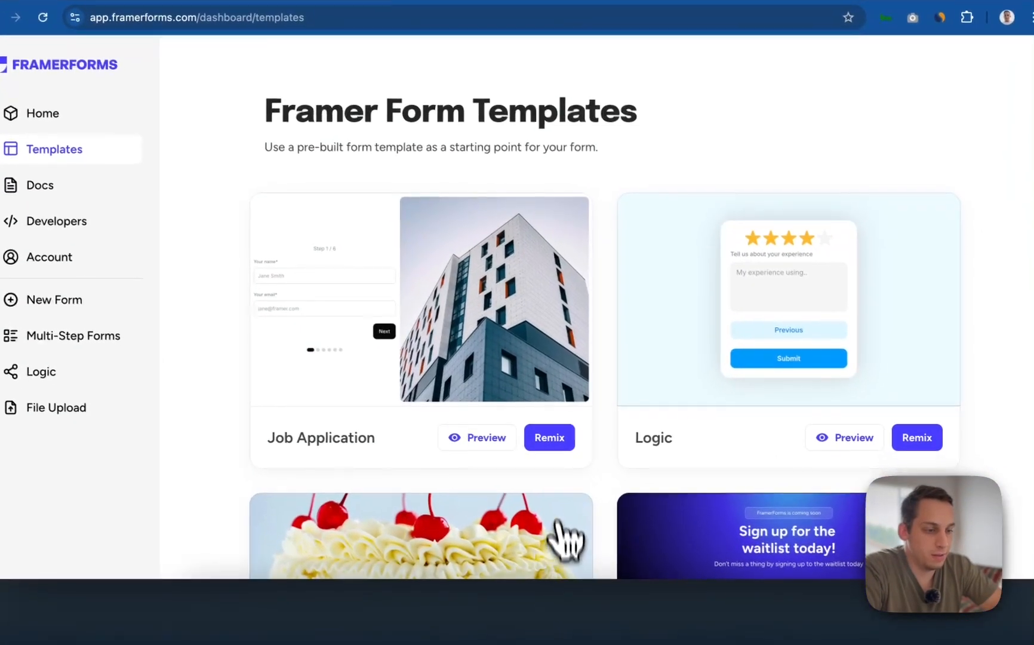
# - Remix the Job Application template and select its Job Application Section in the Layers list
pyautogui.click(626, 526)
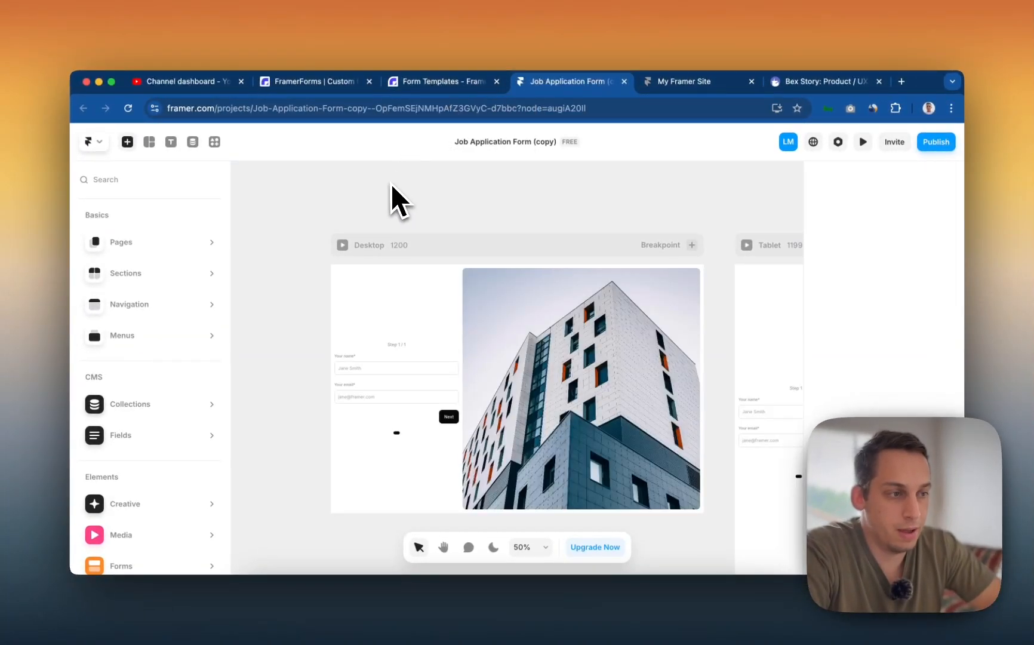
pyautogui.click(541, 198)
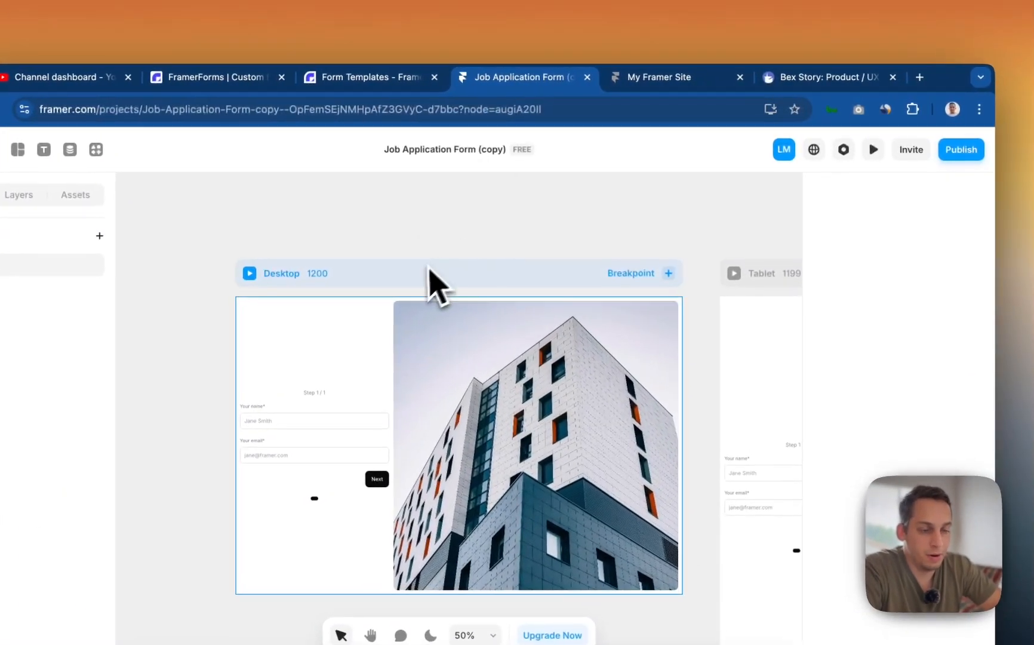
pyautogui.click(483, 246)
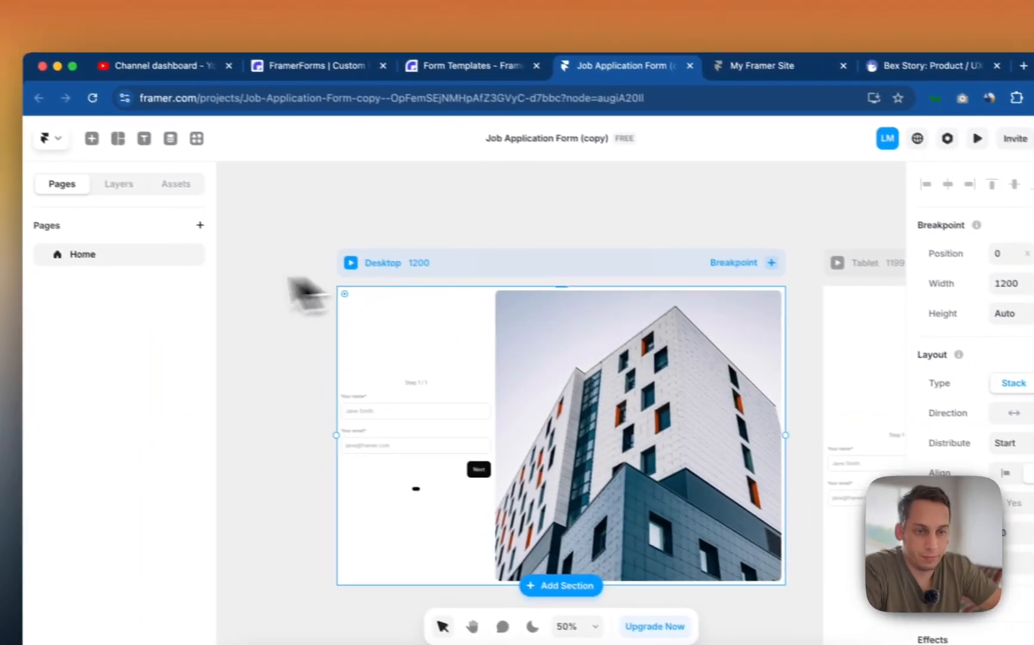
pyautogui.click(5, 168)
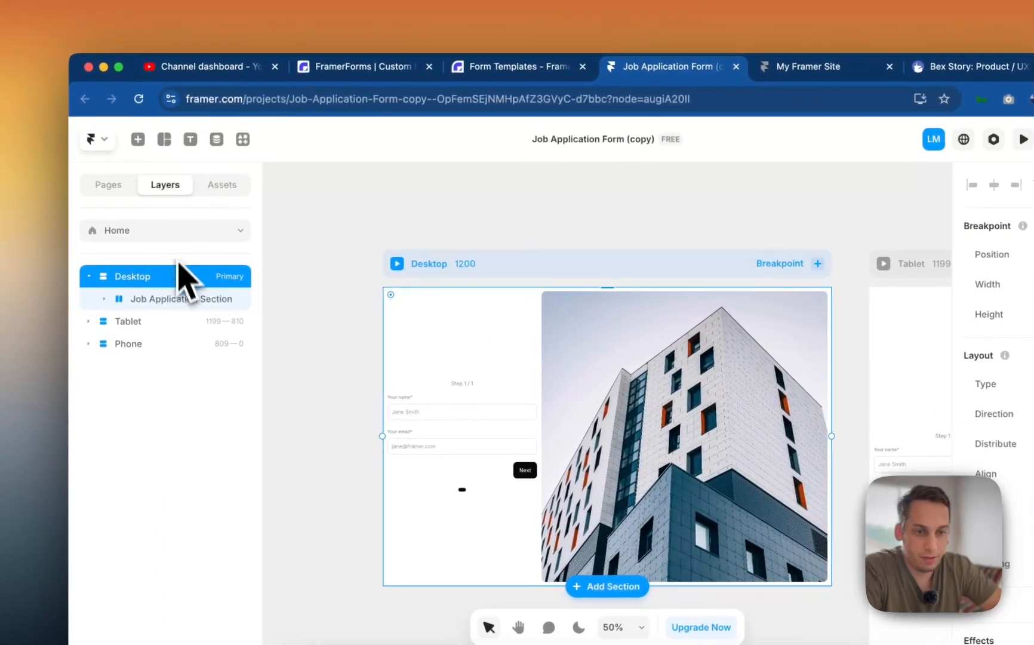
pyautogui.click(145, 299)
pyautogui.hscroll(15, 334, 335)
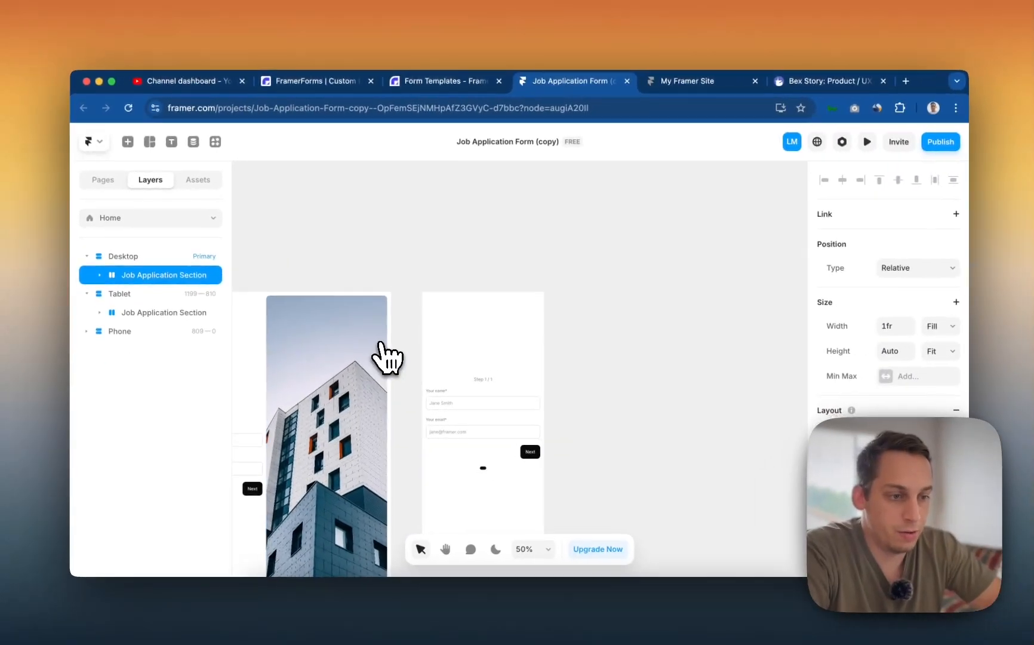
pyautogui.hscroll(-10, 446, 397)
pyautogui.hscroll(-10, 385, 355)
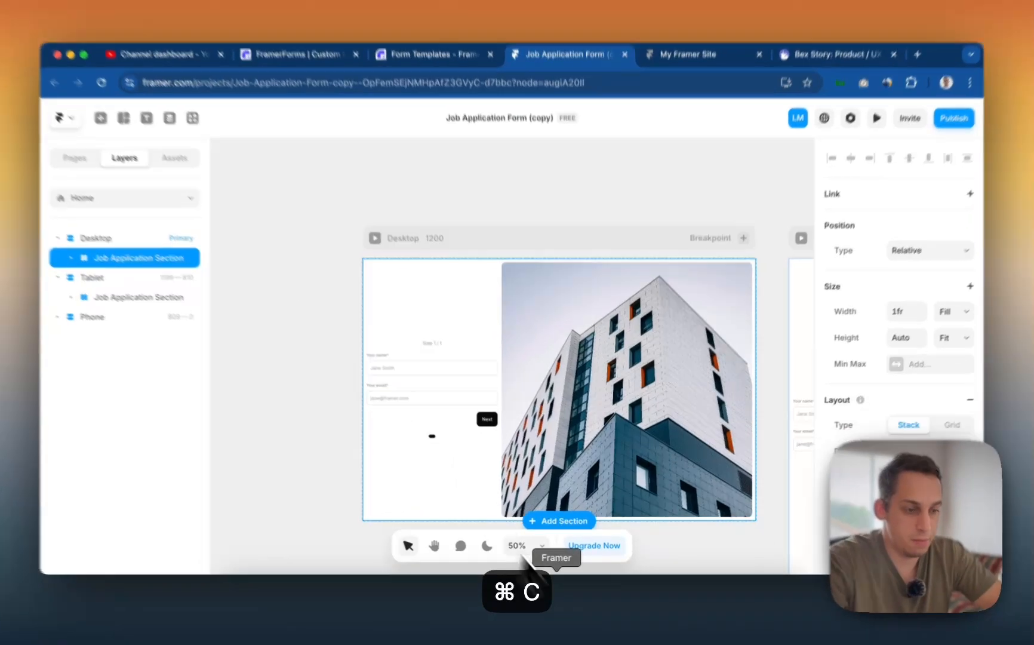
# - Give the FramerForms Demo project Tablet and Phone breakpoints alongside Desktop
pyautogui.click(567, 604)
pyautogui.click(413, 197)
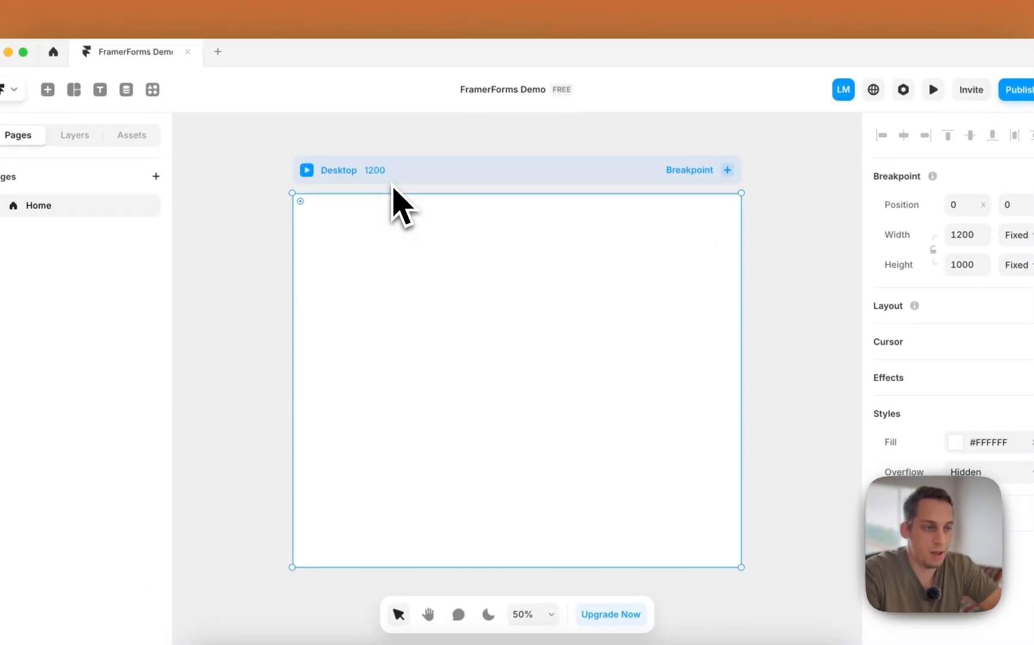
pyautogui.click(693, 171)
pyautogui.click(720, 205)
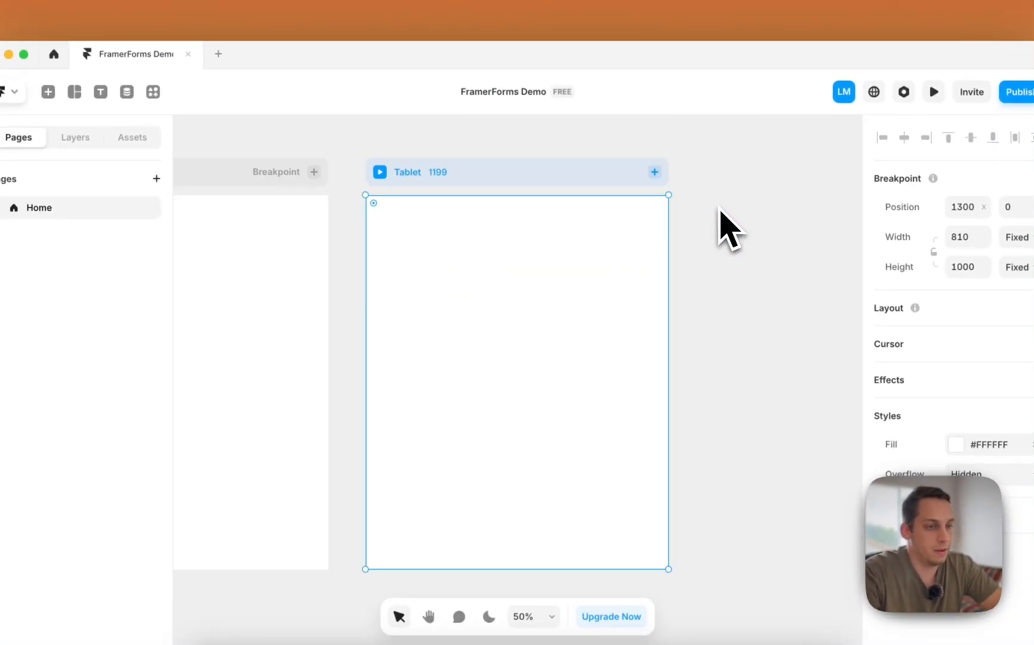
pyautogui.click(668, 204)
pyautogui.hscroll(-10, 310, 270)
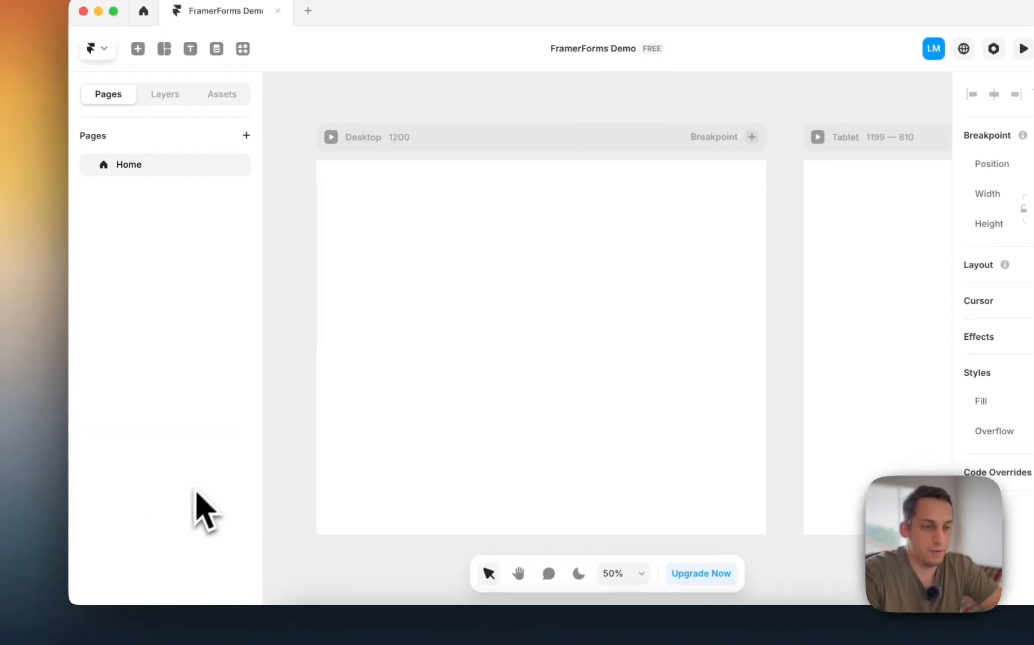
# - Paste the Job Application Section into Desktop and select its Image layer
pyautogui.click(399, 179)
pyautogui.press('super+v')
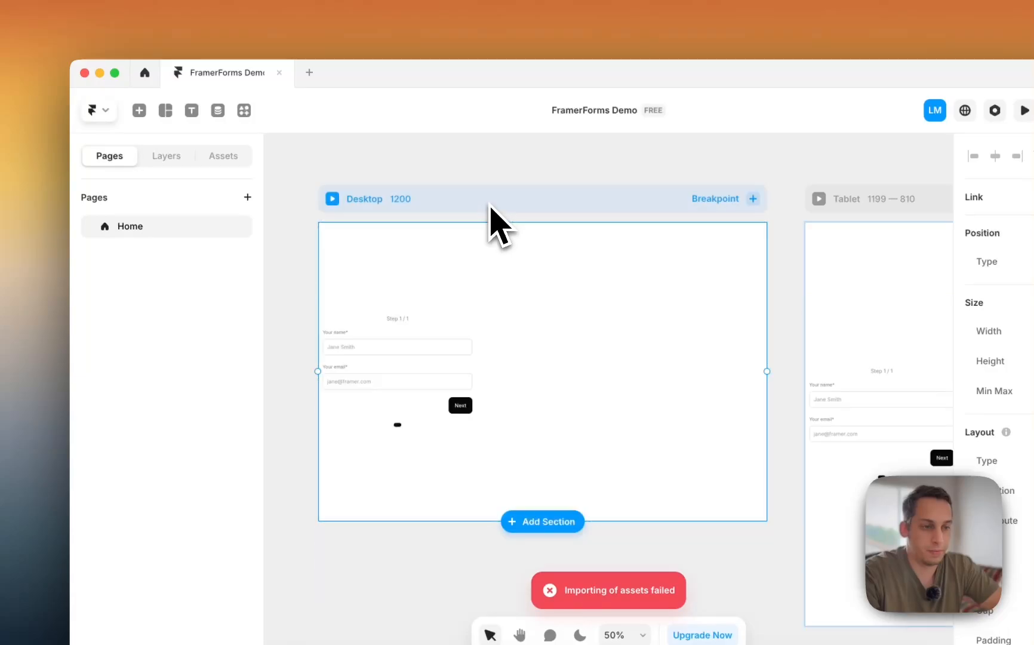
pyautogui.scroll(-3, 463, 239)
pyautogui.click(179, 158)
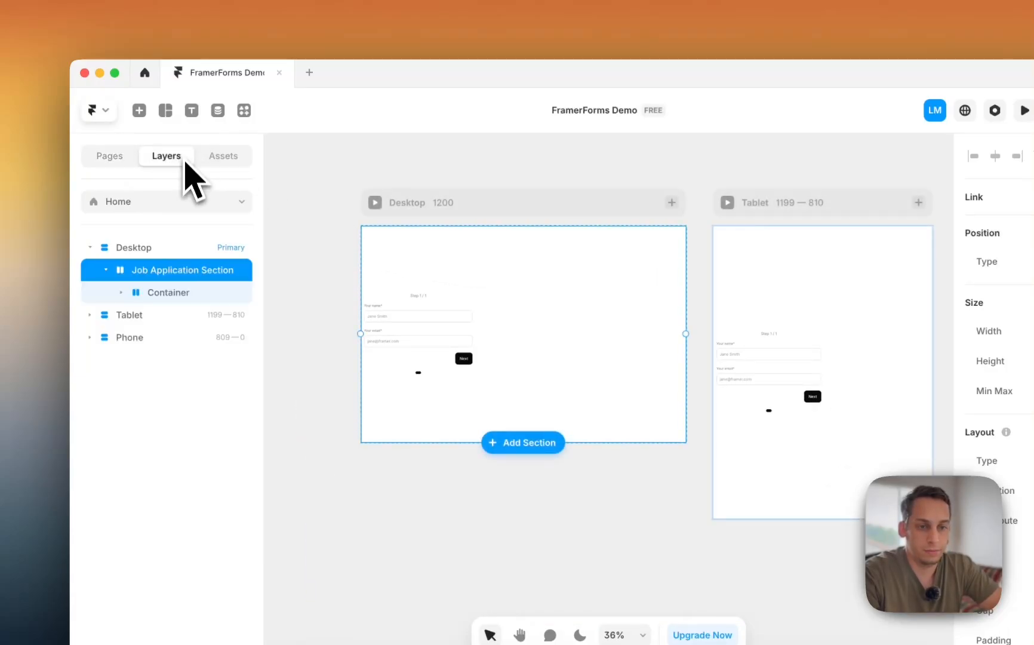
pyautogui.click(134, 293)
pyautogui.click(174, 317)
pyautogui.click(176, 337)
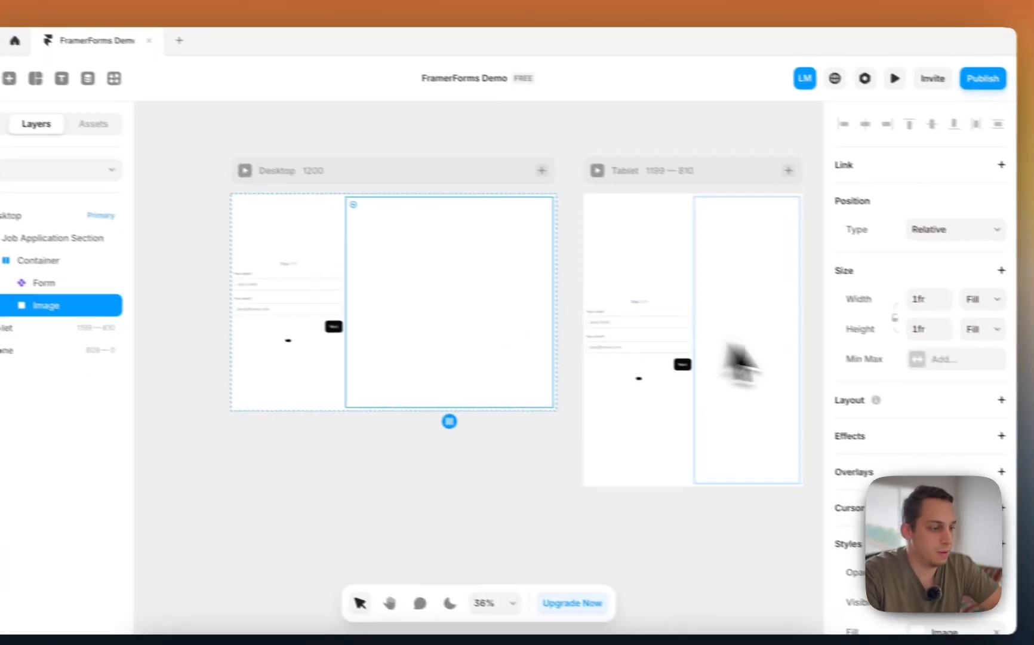
# - Fill the Image layer with the Unsplash leather-jacket portrait
pyautogui.scroll(-5, 890, 382)
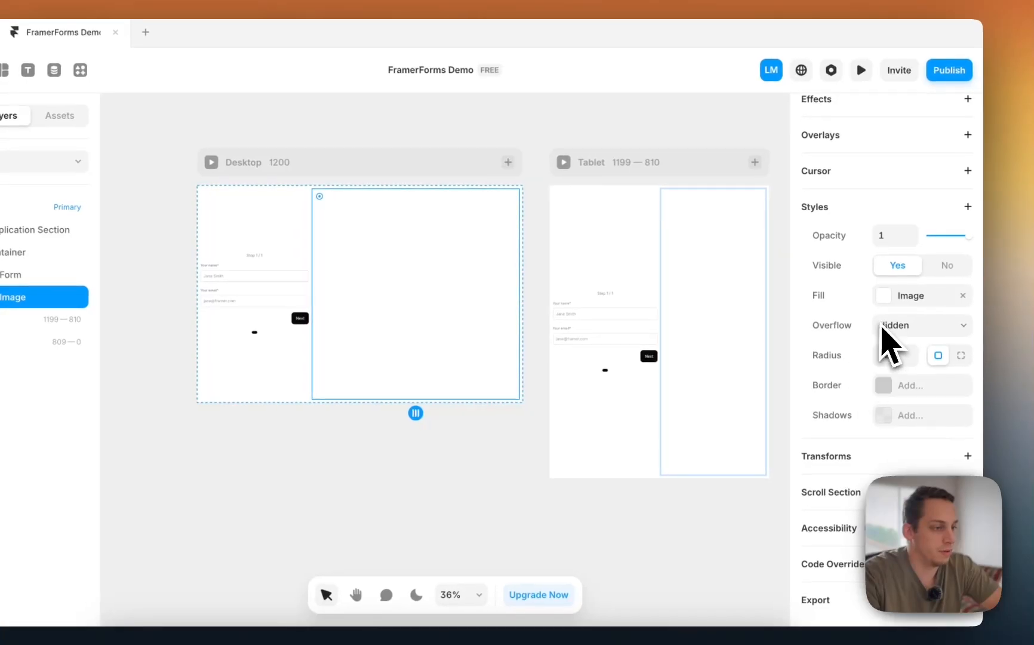
pyautogui.click(927, 305)
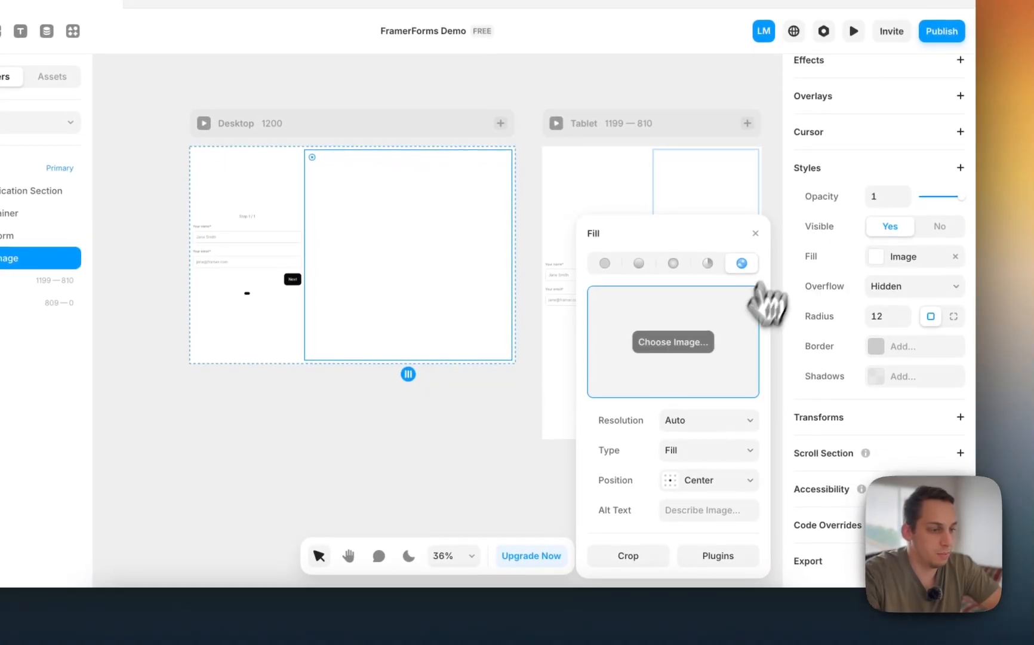
pyautogui.click(720, 559)
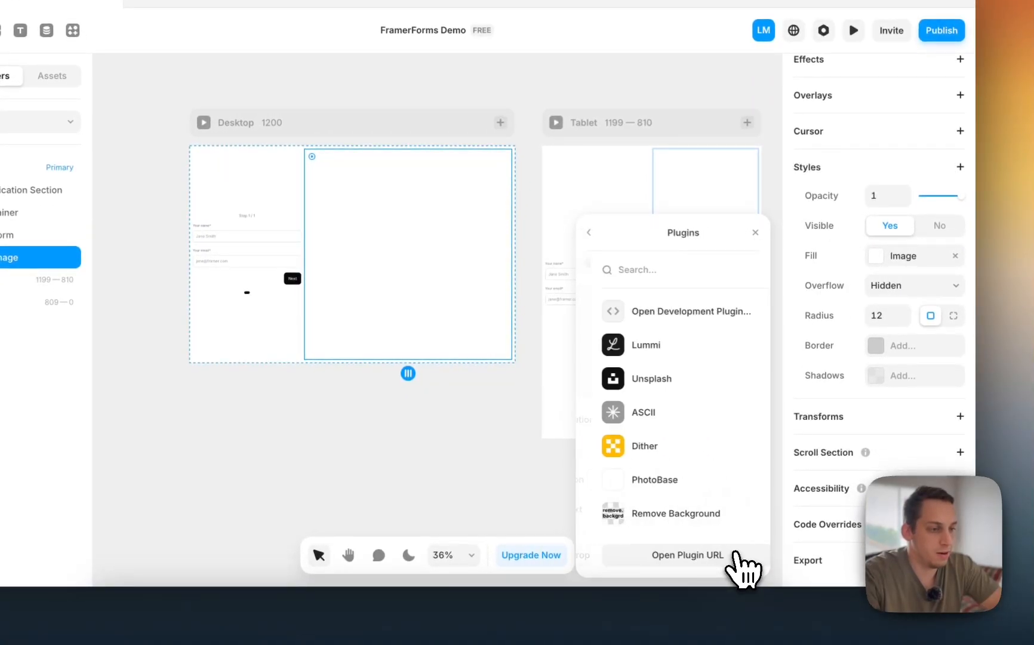
pyautogui.click(645, 380)
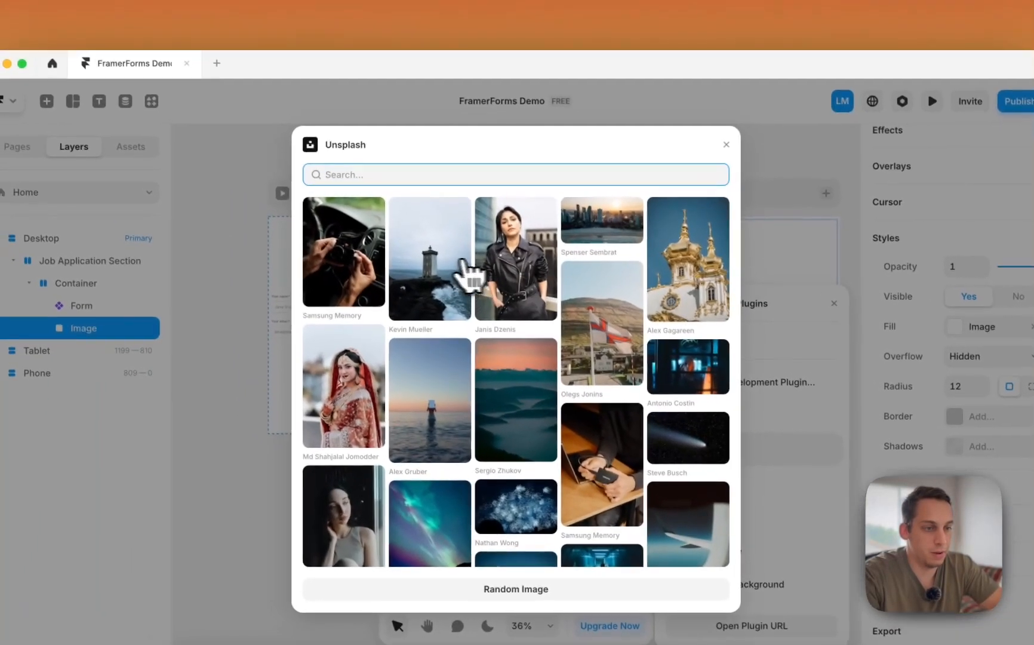
pyautogui.click(516, 279)
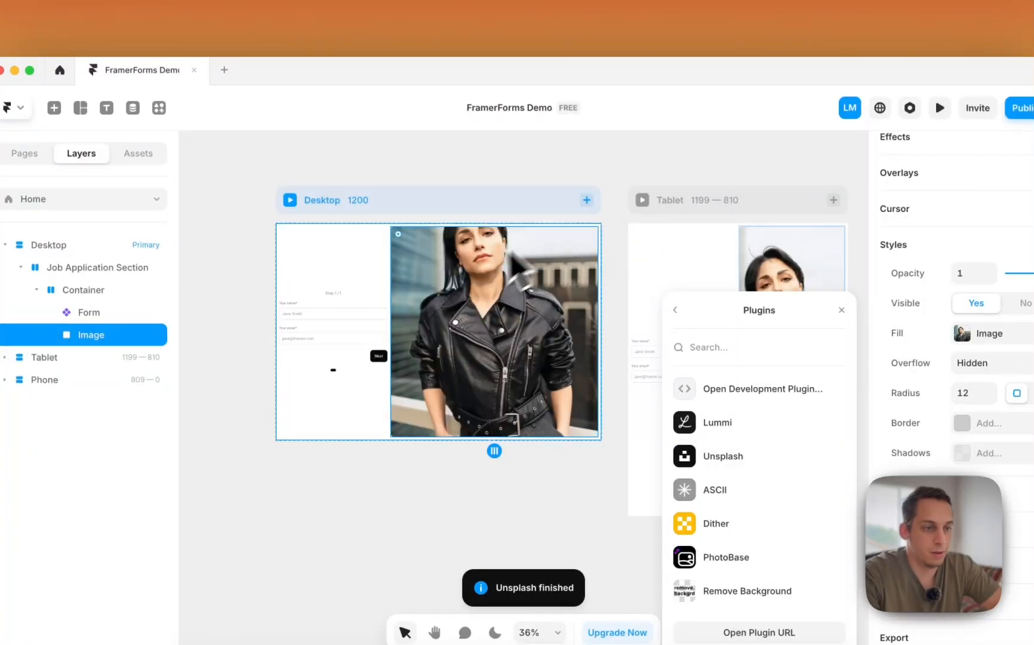
# - Select the FramerForms Demo form, then go back to the Job Application Form (copy) project in Chrome
pyautogui.click(624, 197)
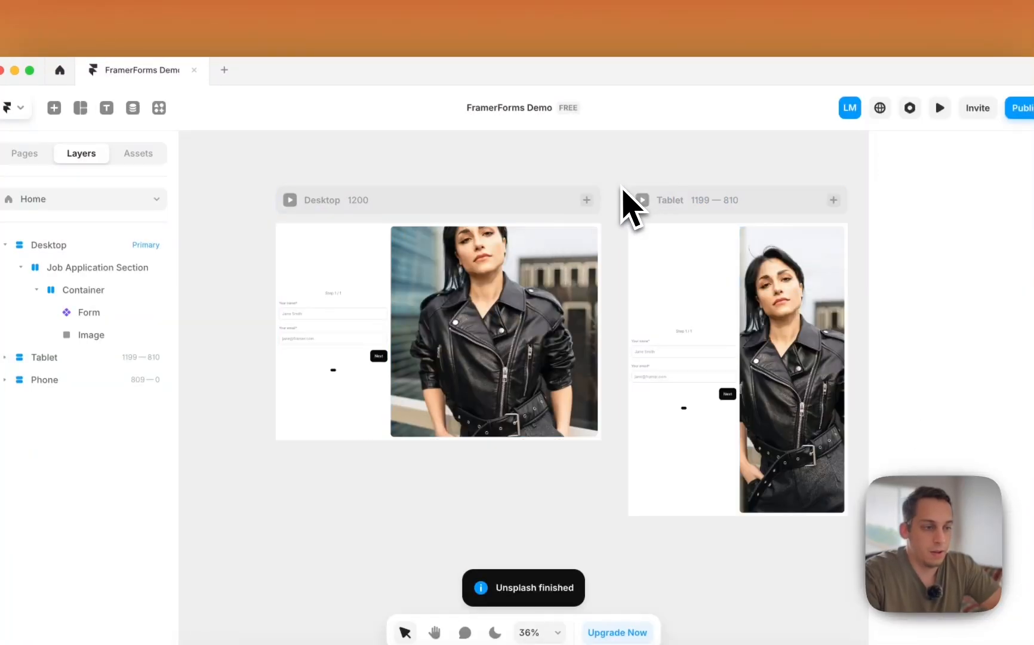
pyautogui.hscroll(3, 536, 346)
pyautogui.scroll(5, 328, 314)
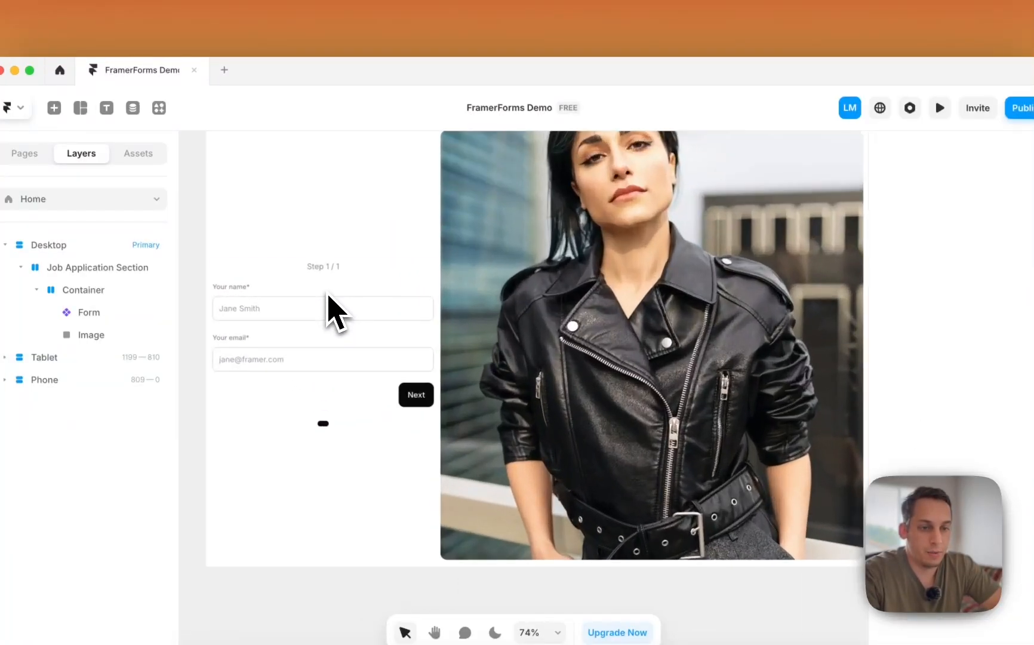
pyautogui.click(319, 303)
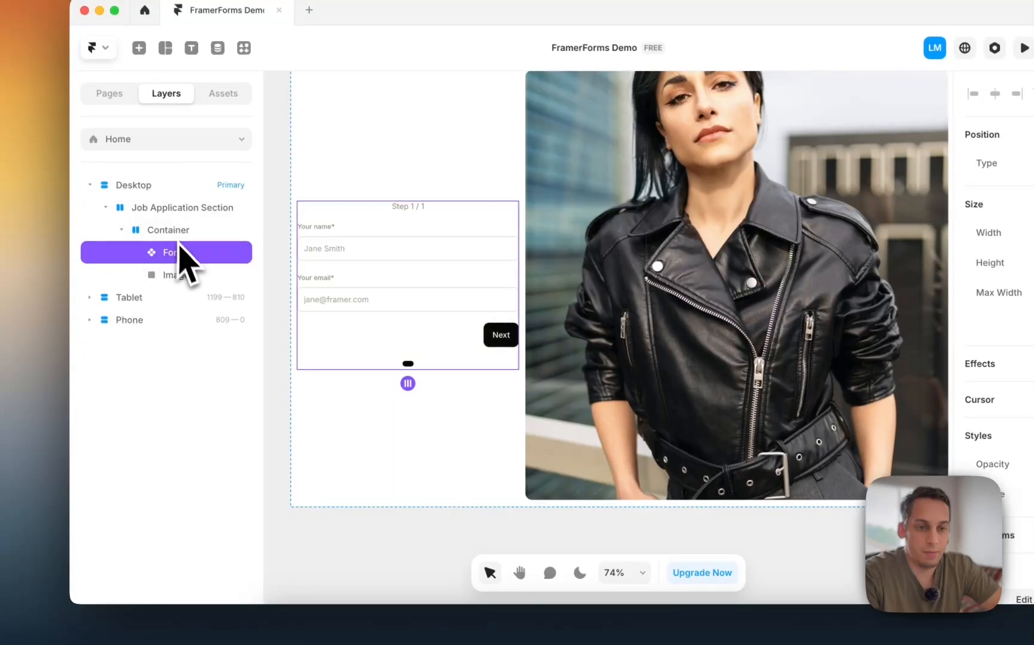
pyautogui.scroll(5, 375, 273)
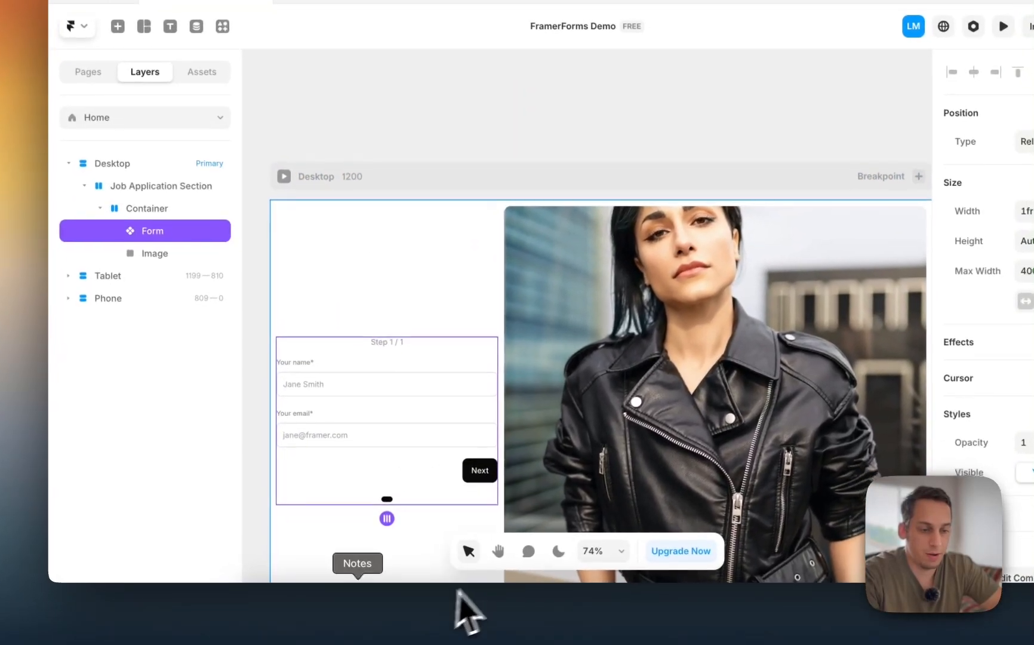
pyautogui.click(319, 599)
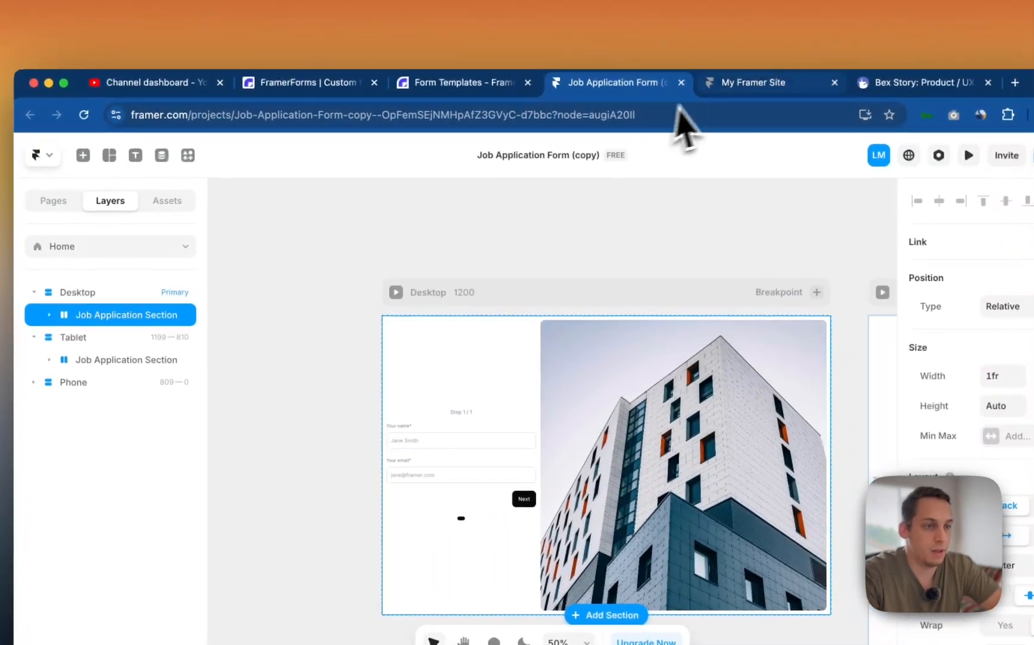
# - Open the FramerForms multi-step forms guide from the dashboard and find its Pages stack step
pyautogui.click(513, 77)
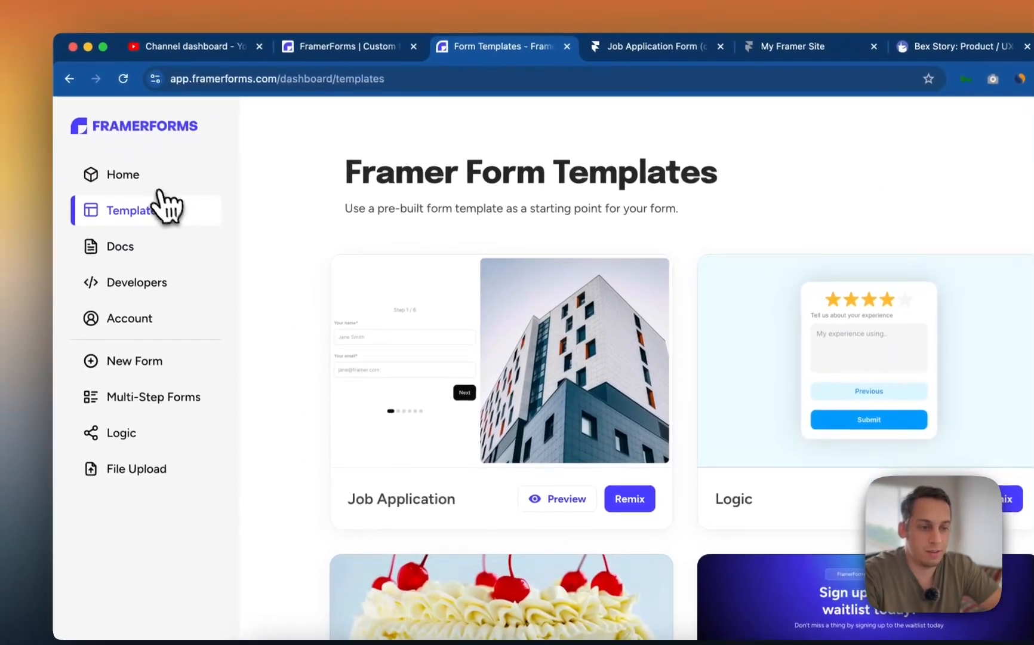
pyautogui.click(134, 197)
pyautogui.scroll(-1, 406, 421)
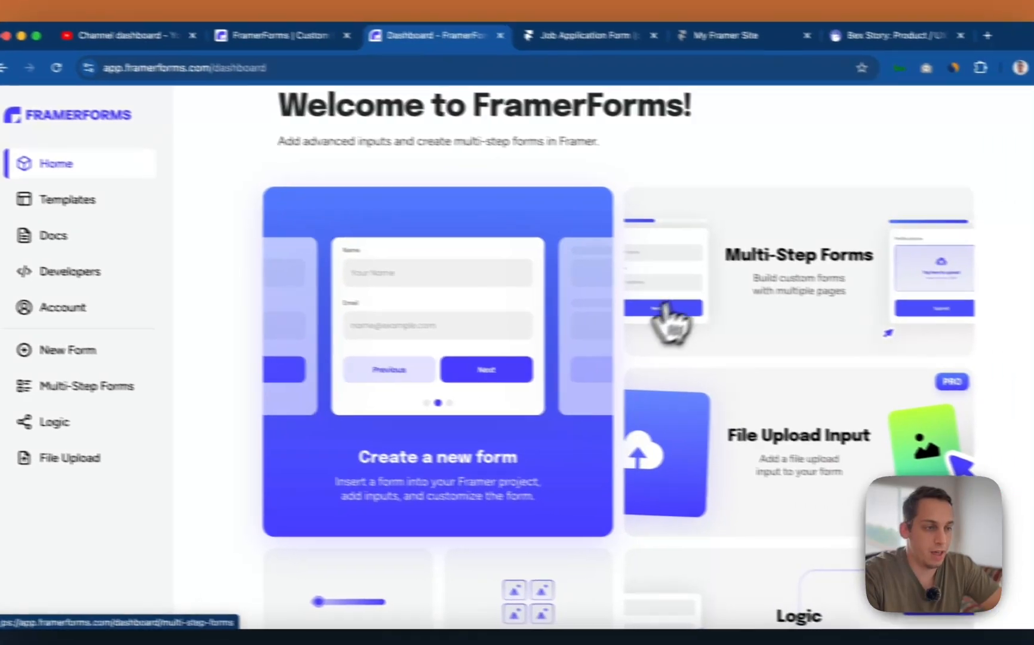
pyautogui.click(804, 316)
pyautogui.scroll(-4, 439, 385)
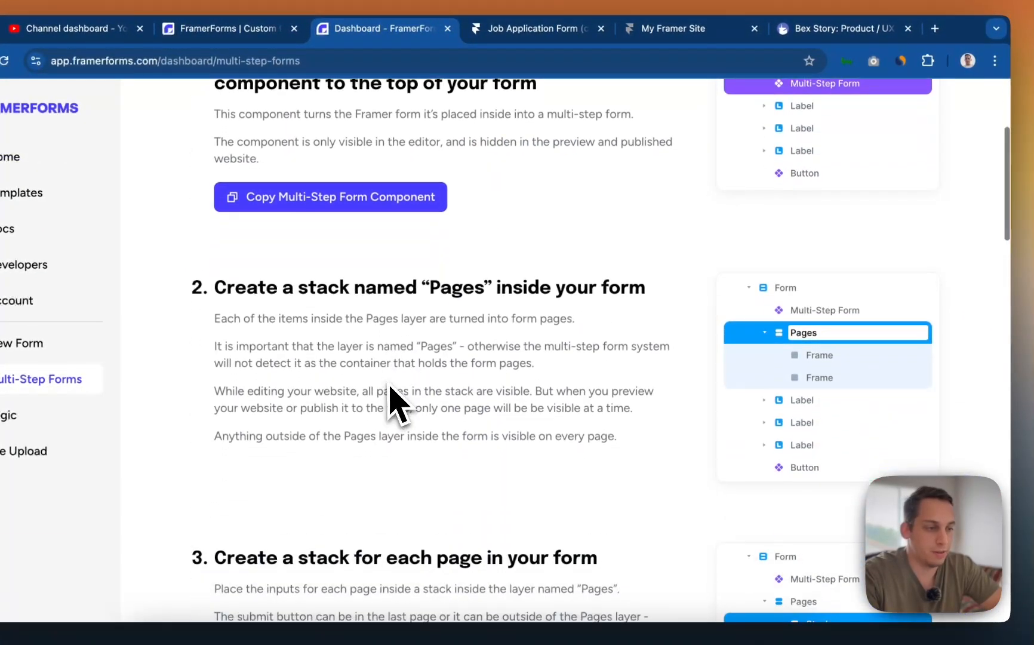
pyautogui.scroll(1, 687, 320)
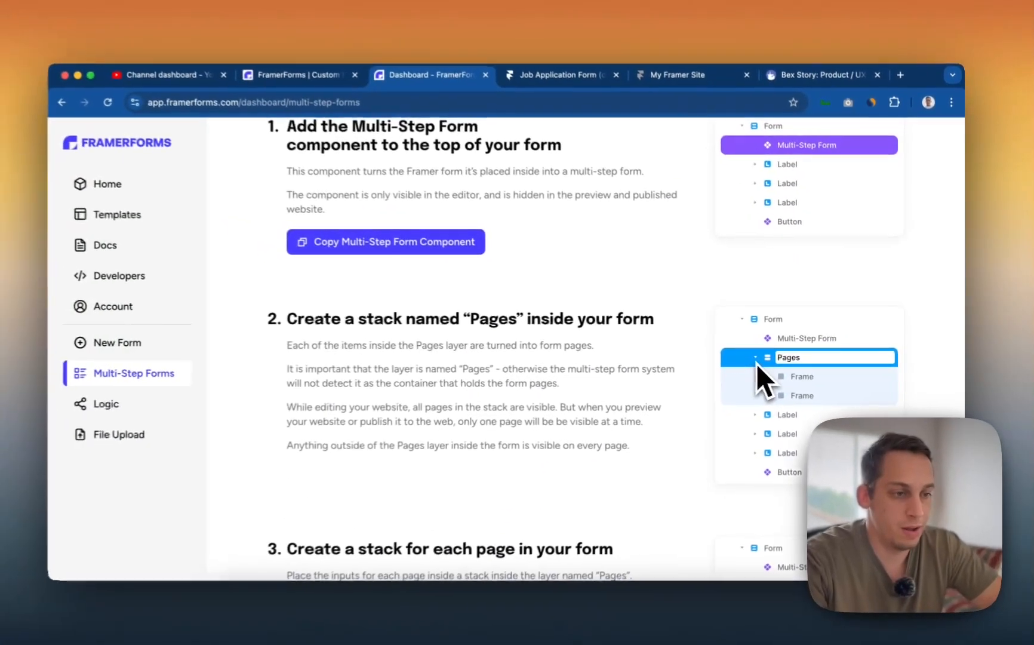
pyautogui.scroll(-1, 338, 331)
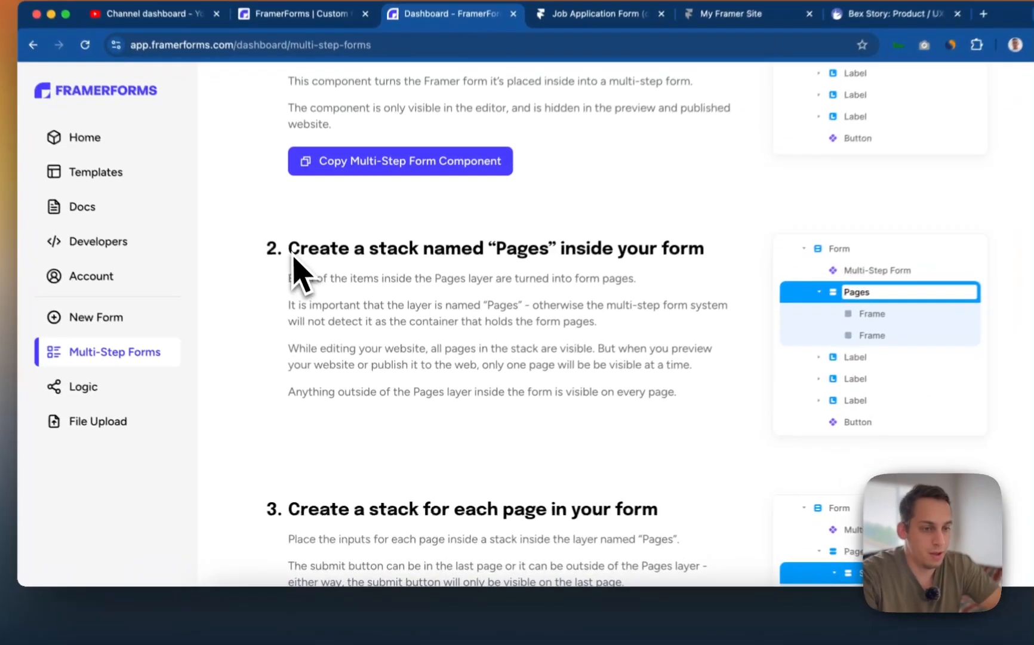
pyautogui.tripleClick(303, 284)
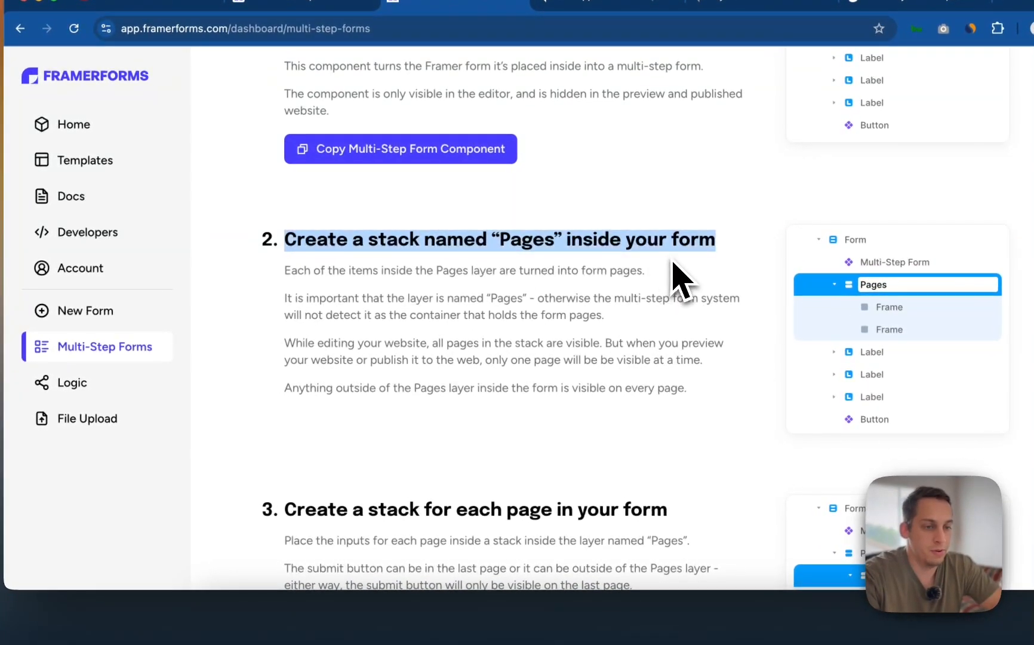
pyautogui.scroll(3, 673, 261)
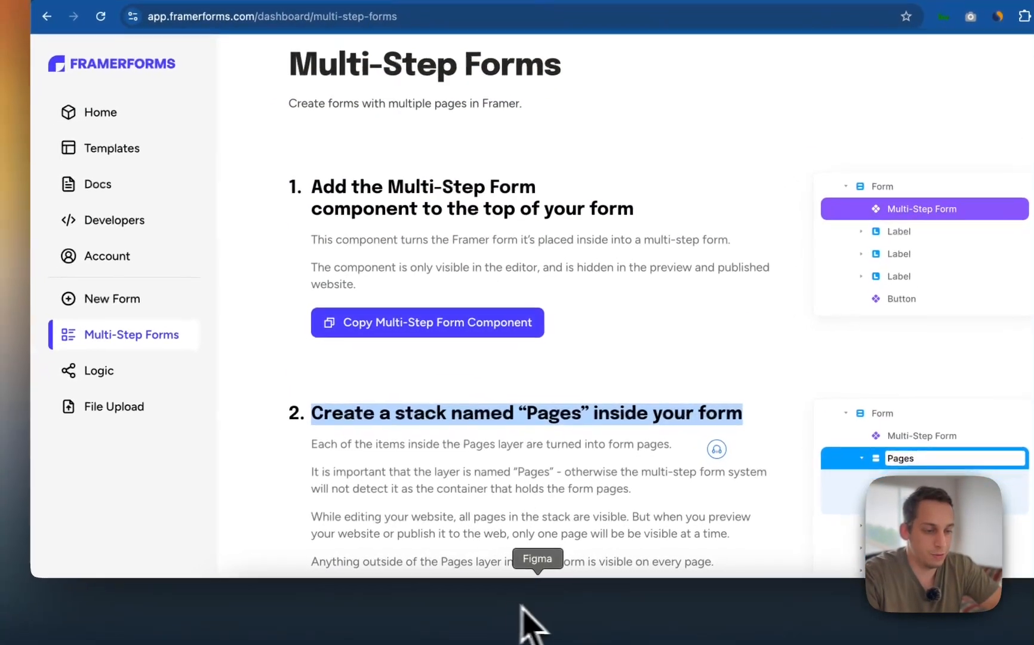
# - Copy the Multi-Step Form component from the guide and return to the Framer project
pyautogui.click(602, 607)
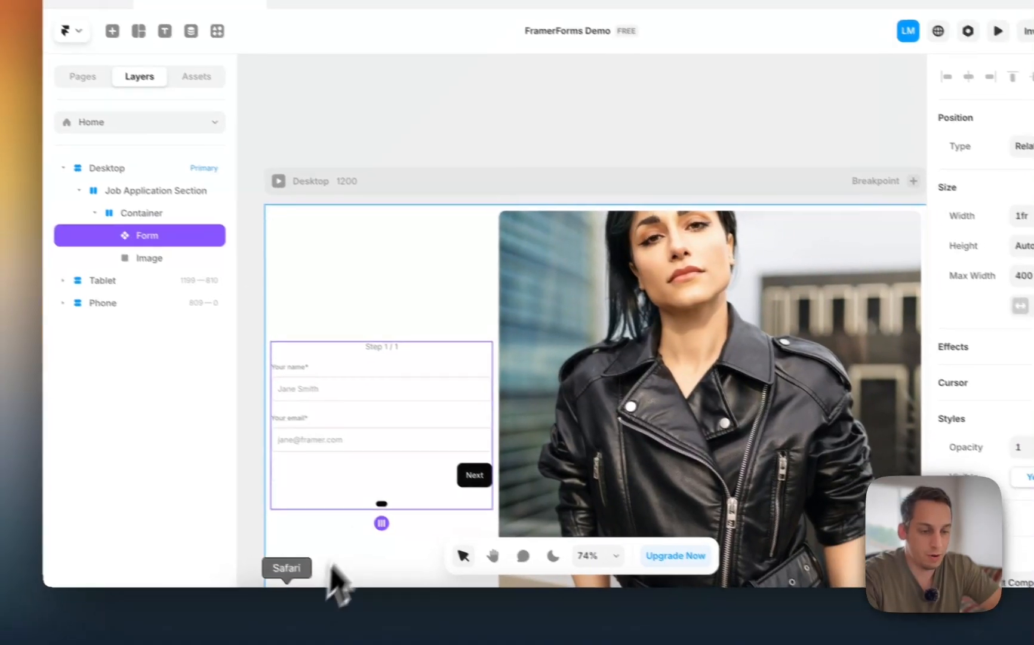
pyautogui.click(296, 606)
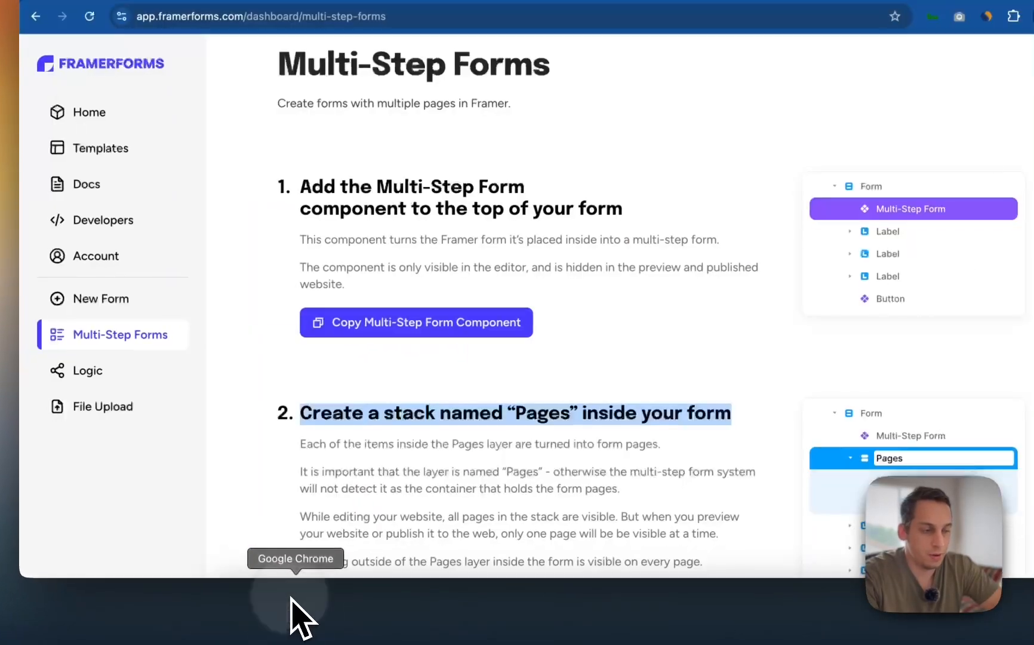
pyautogui.scroll(-2, 568, 299)
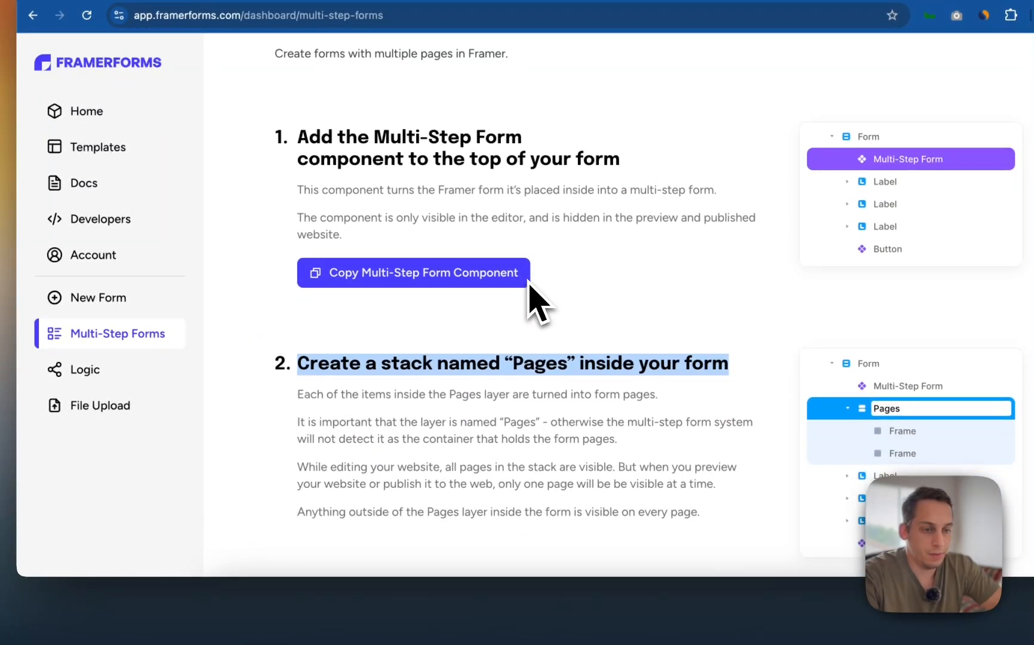
pyautogui.scroll(-2, 428, 359)
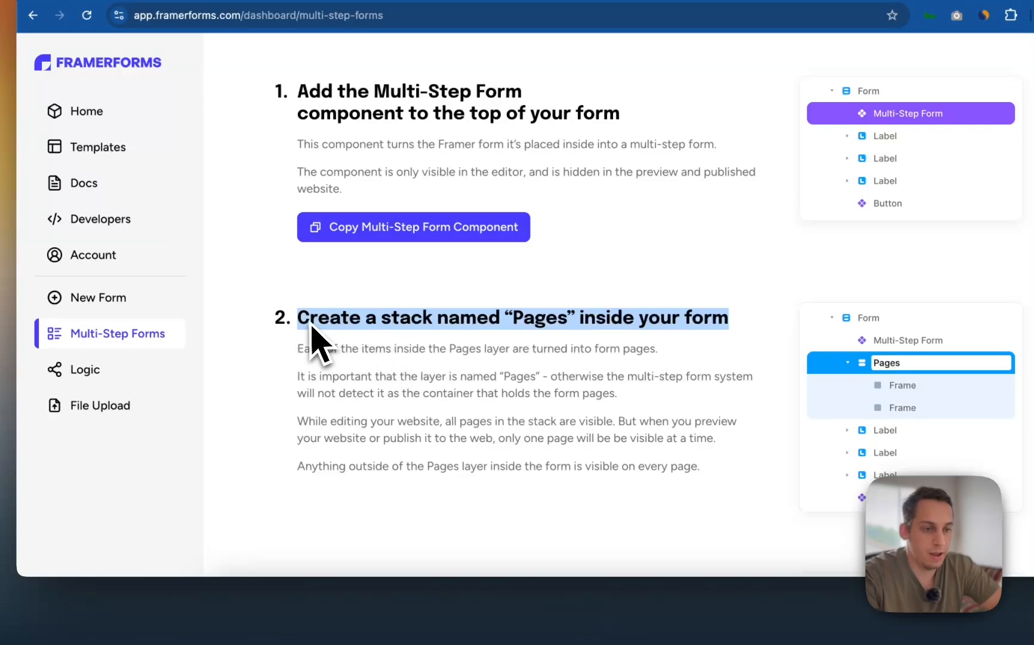
pyautogui.click(469, 228)
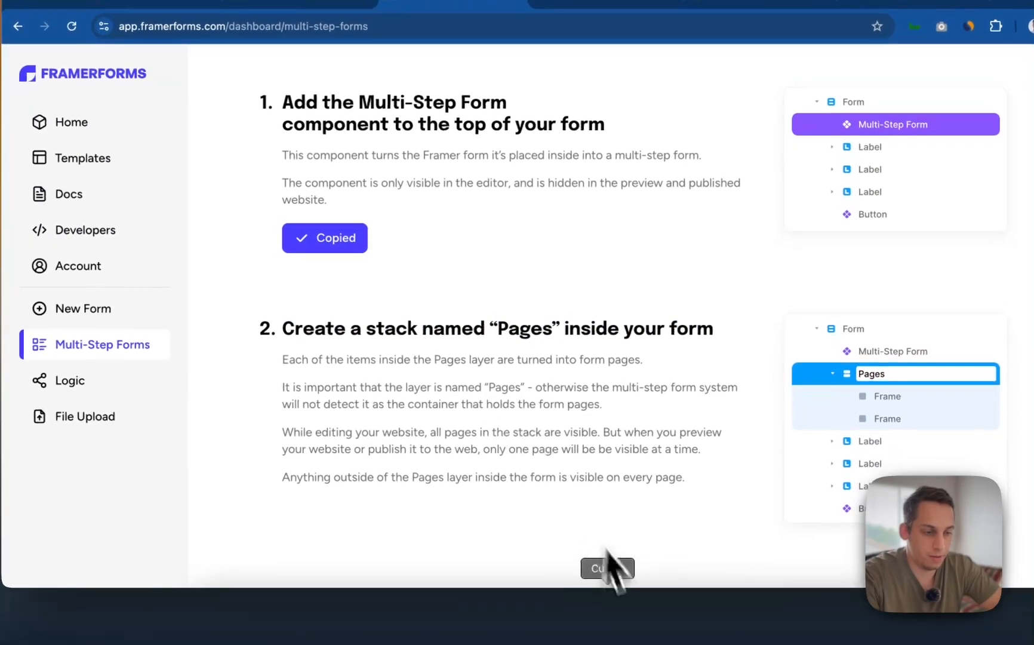
pyautogui.click(579, 618)
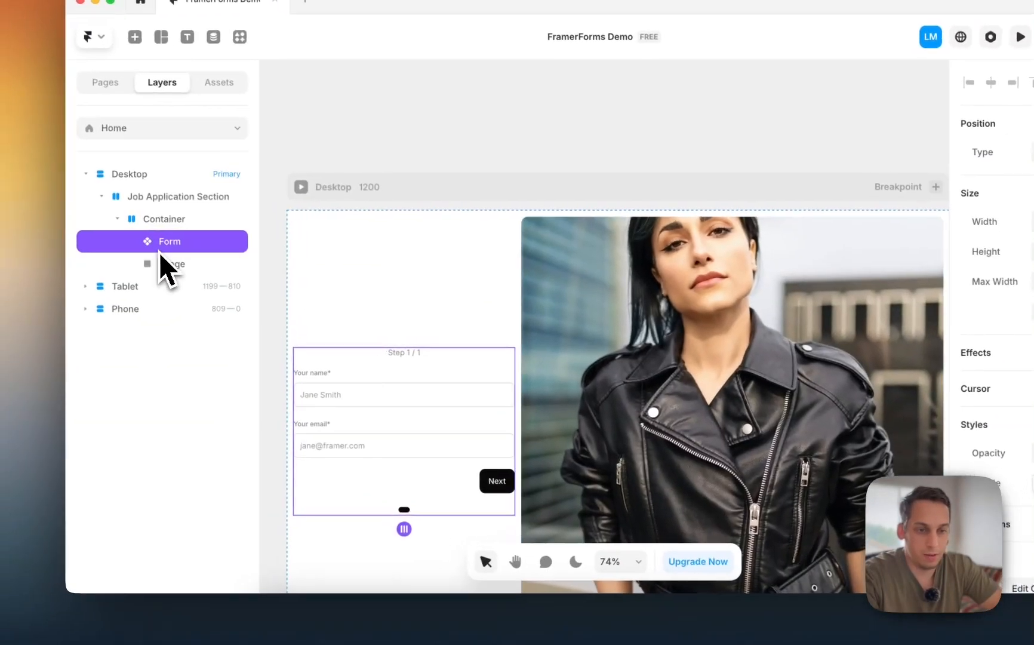
# - Paste the Multi-Step Form into Container above Image and delete the old Form
pyautogui.press('super+v')
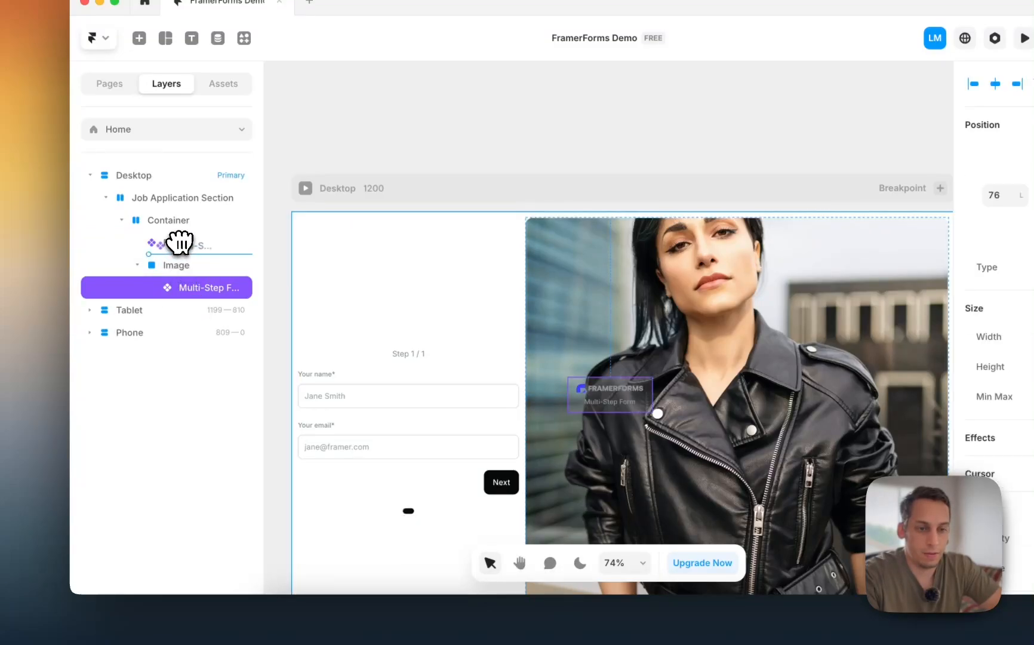
pyautogui.moveTo(176, 233); pyautogui.dragTo(179, 242)
pyautogui.click(186, 266)
pyautogui.press('BackSpace')
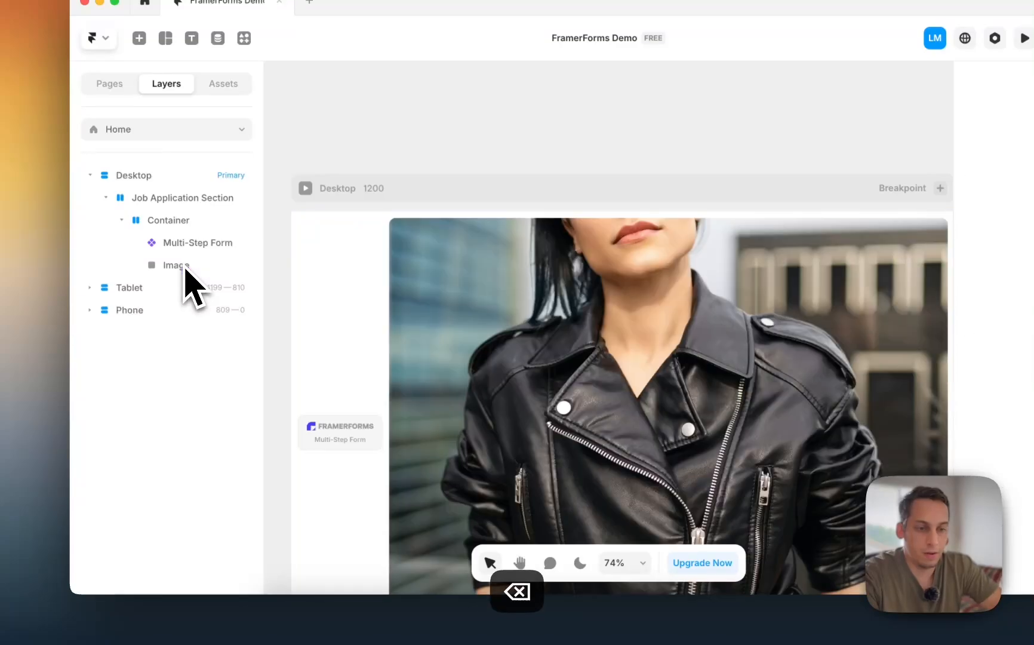
# - Select the pasted Multi-Step Form component and bring the FramerForms docs back up
pyautogui.click(218, 245)
pyautogui.scroll(-5, 492, 294)
pyautogui.keyDown('ctrl'); pyautogui.scroll(-3, 491, 293); pyautogui.keyUp('ctrl')
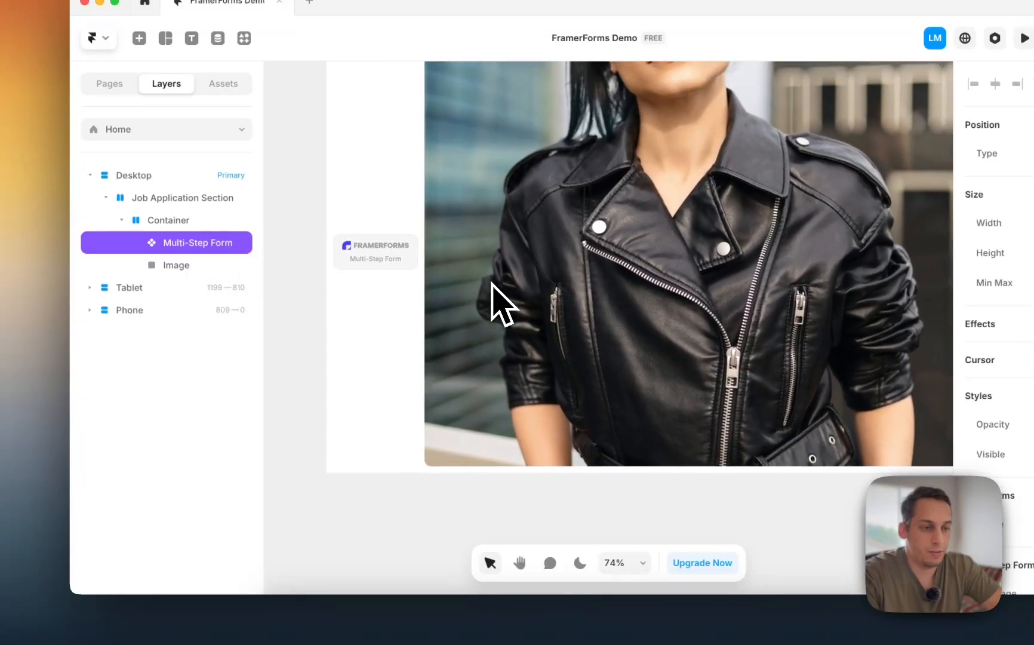
pyautogui.keyDown('ctrl'); pyautogui.scroll(-2, 492, 293); pyautogui.keyUp('ctrl')
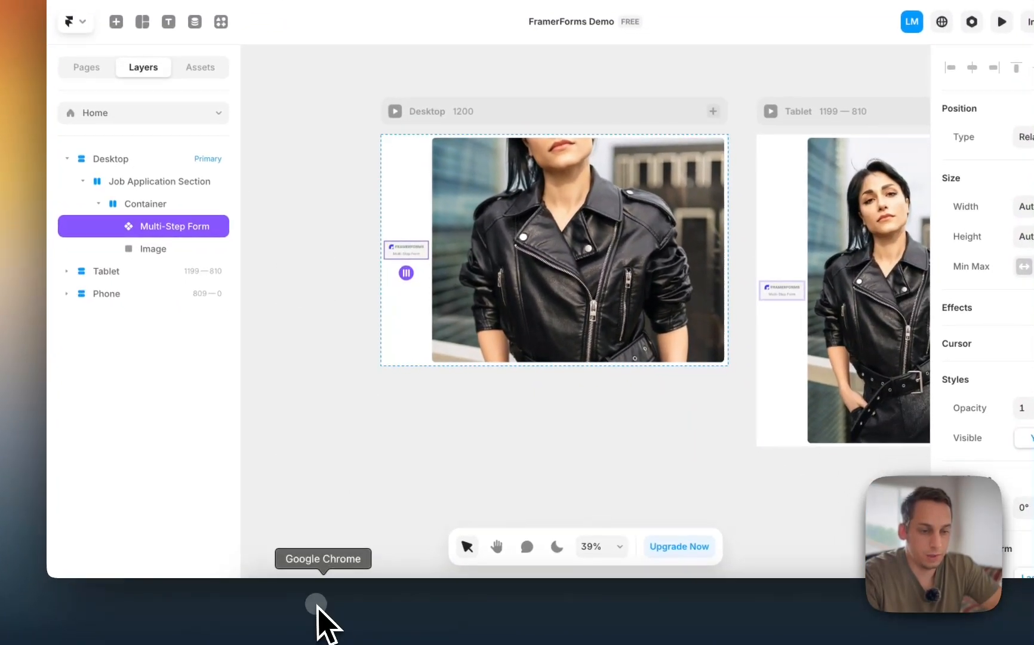
pyautogui.click(317, 605)
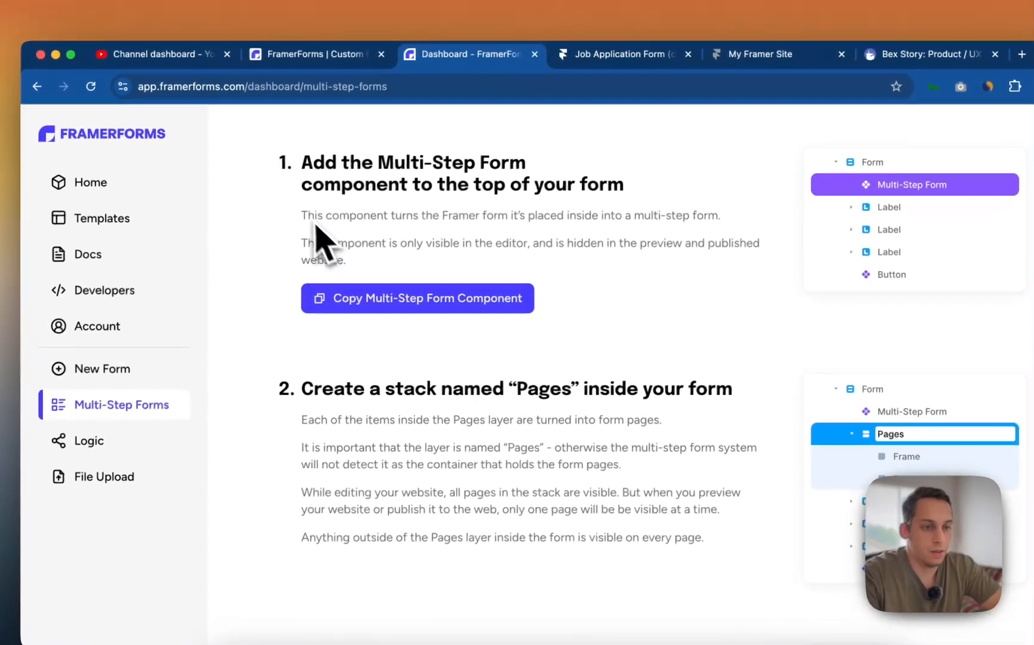
# - Highlight the guide's explanation of what the Multi-Step Form component does, then return to Framer
pyautogui.moveTo(297, 216); pyautogui.dragTo(509, 237)
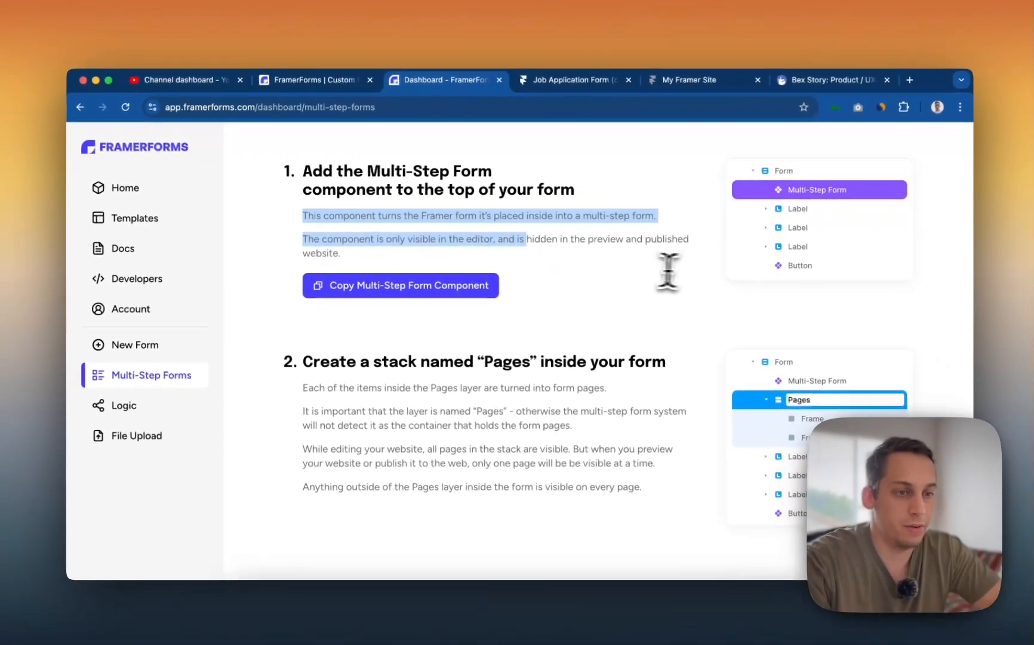
pyautogui.scroll(1, 628, 287)
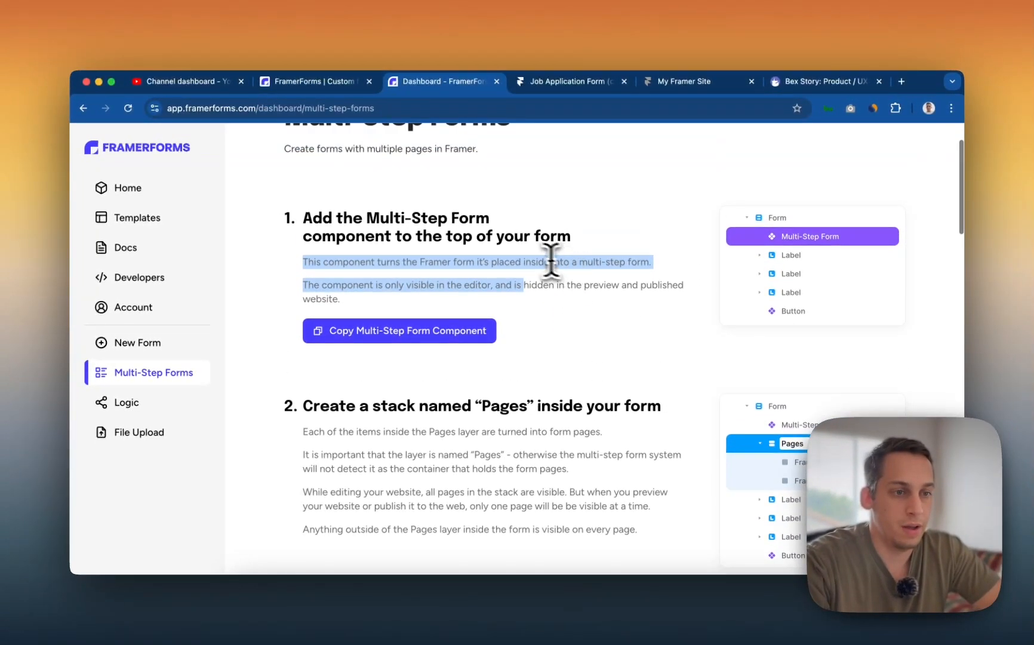
pyautogui.scroll(2, 551, 261)
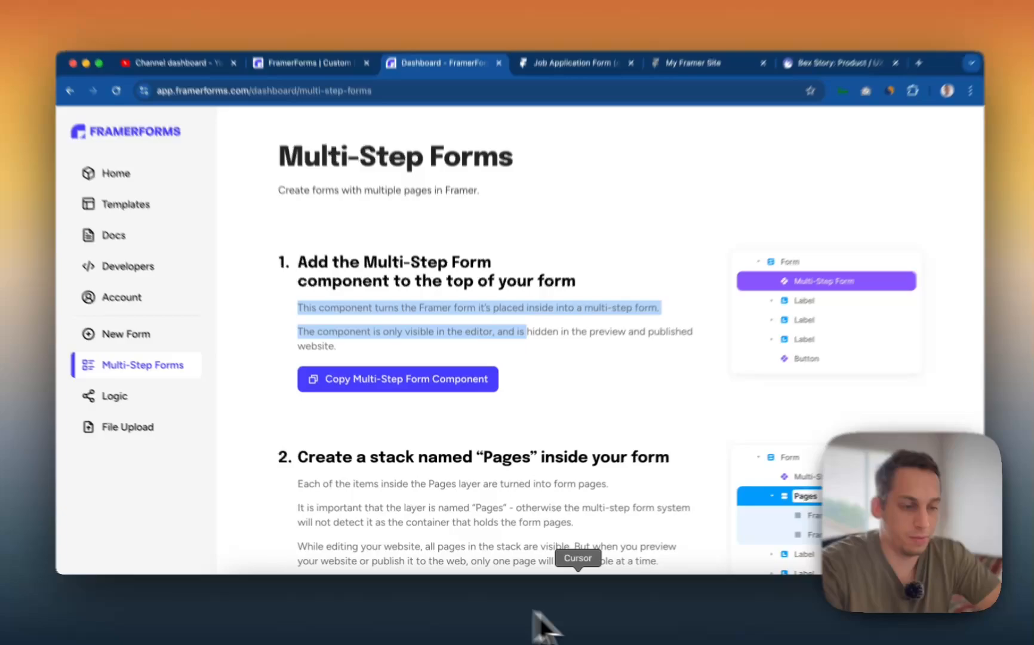
pyautogui.click(577, 621)
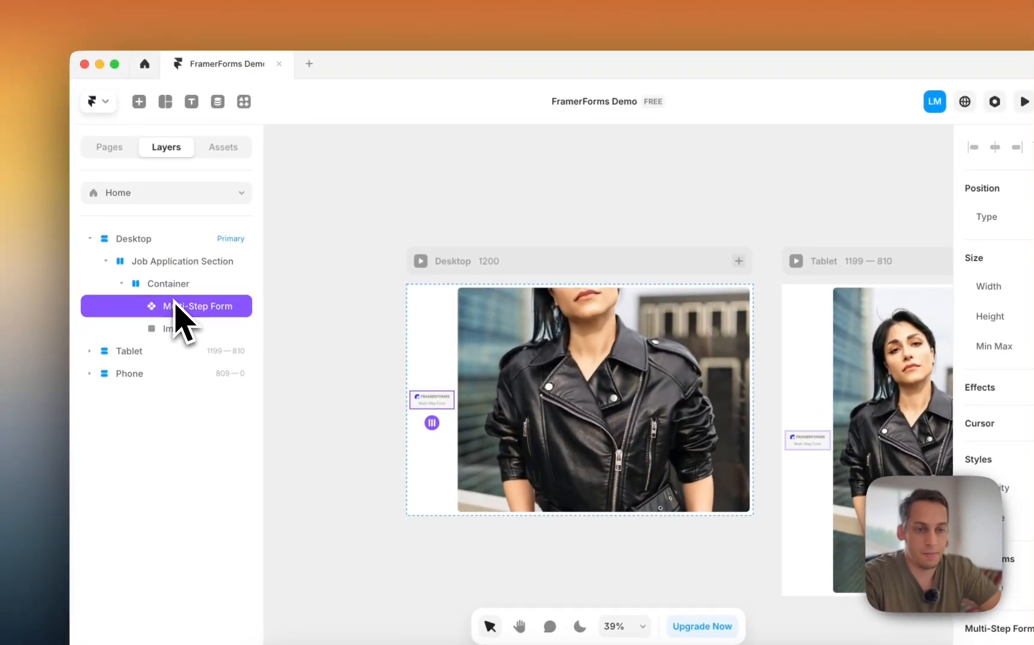
# - Delete the misplaced component and insert a Form Builder form beside the photo
pyautogui.press('BackSpace')
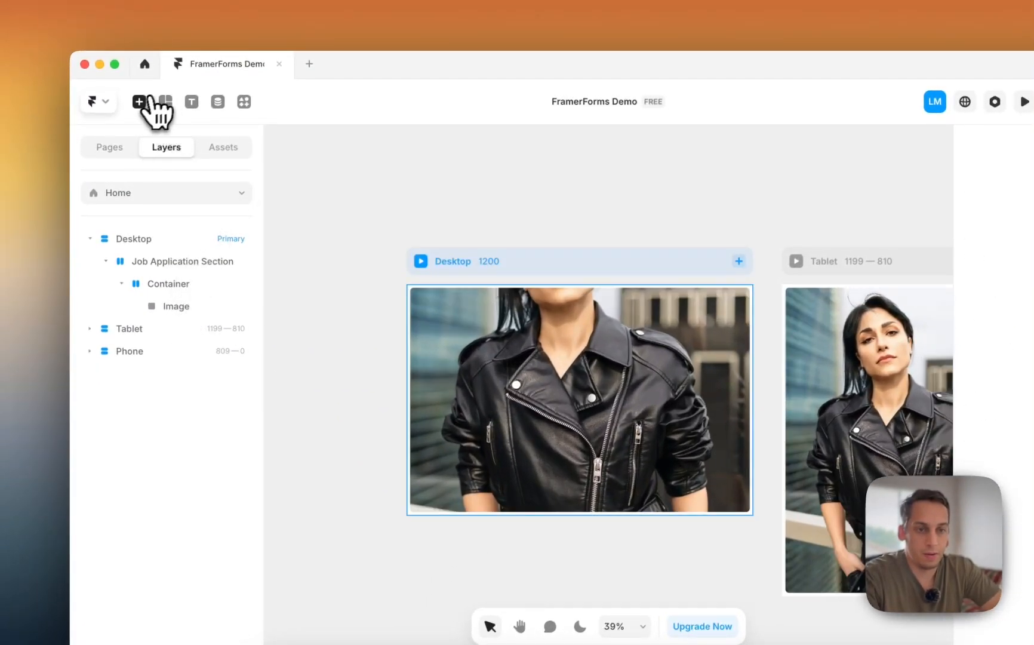
pyautogui.click(144, 102)
pyautogui.write('form')
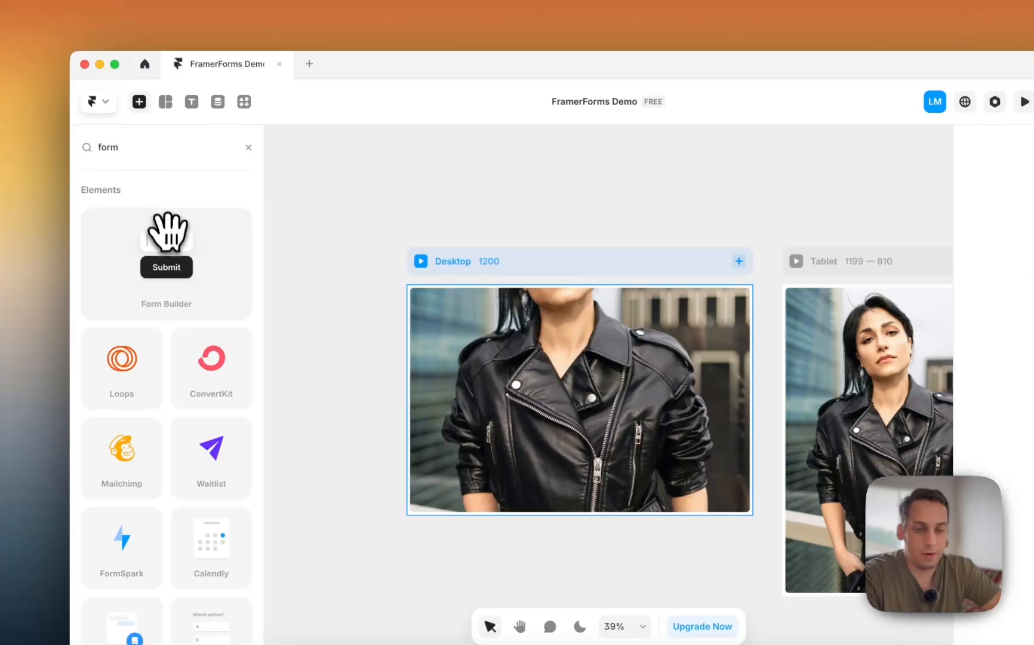
pyautogui.moveTo(168, 233); pyautogui.dragTo(413, 421)
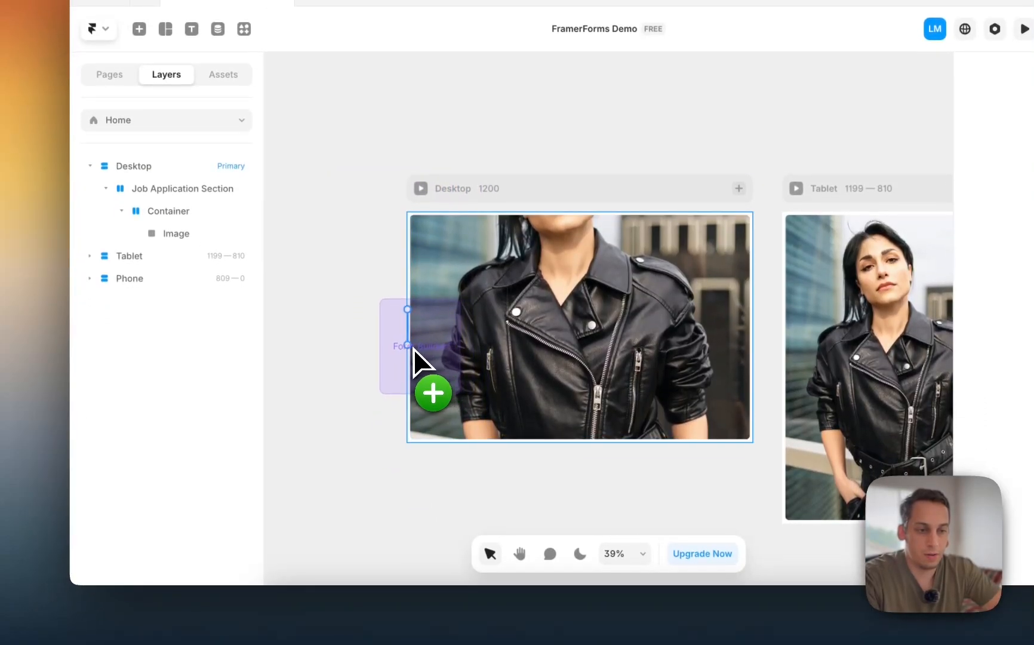
pyautogui.moveTo(413, 349); pyautogui.dragTo(414, 353)
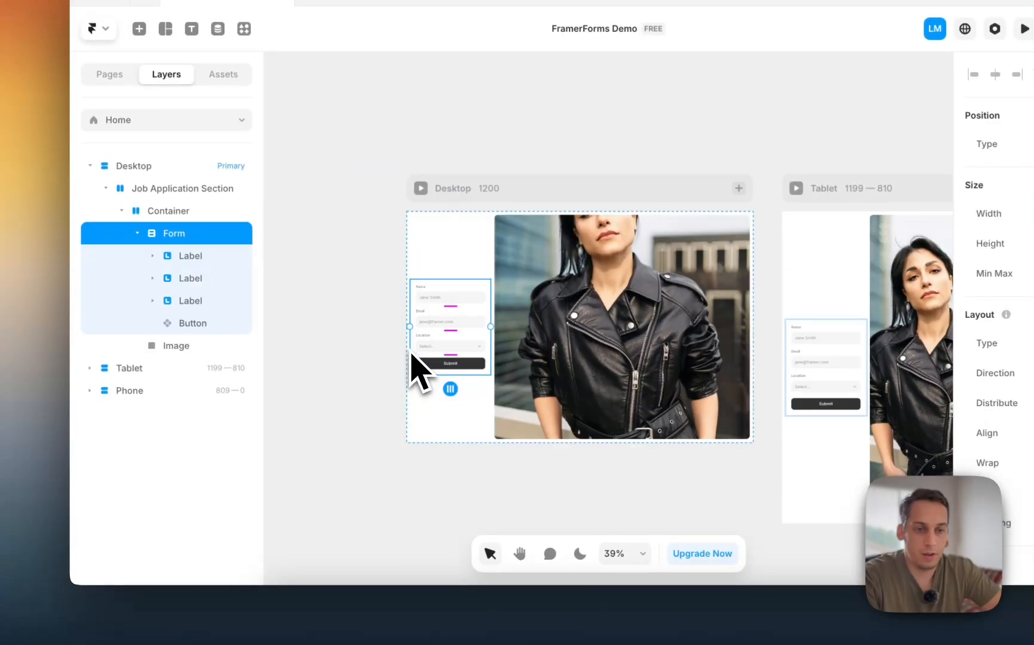
# - Replace the new form's three default fields and button with the pasted Multi-Step Form
pyautogui.click(188, 263)
pyautogui.keyDown('shift'); pyautogui.click(202, 371); pyautogui.keyUp('shift')
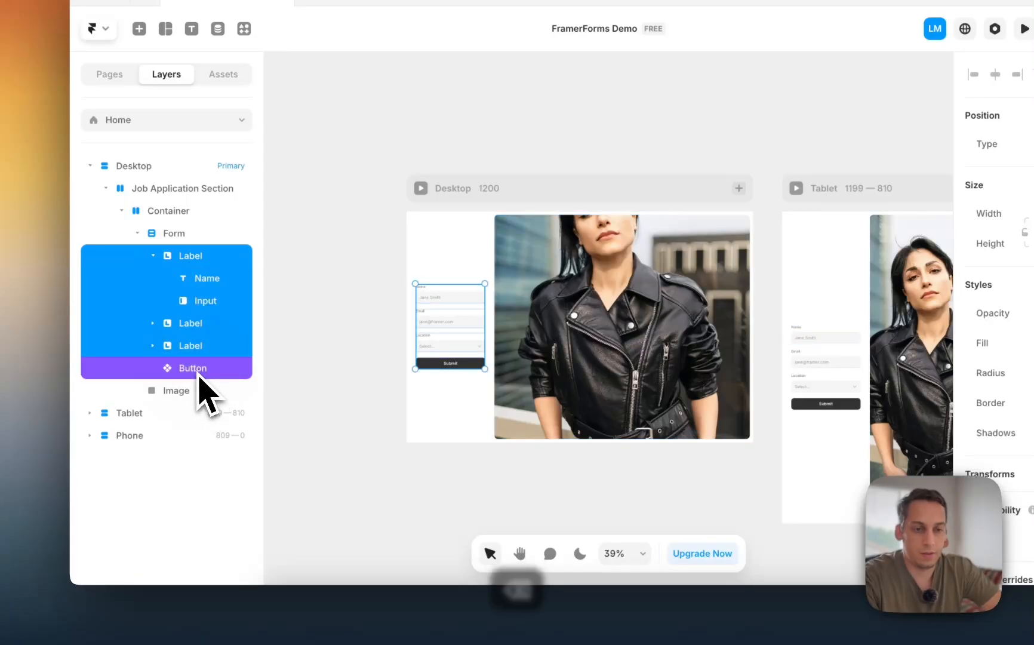
pyautogui.press('BackSpace')
pyautogui.press('super+v')
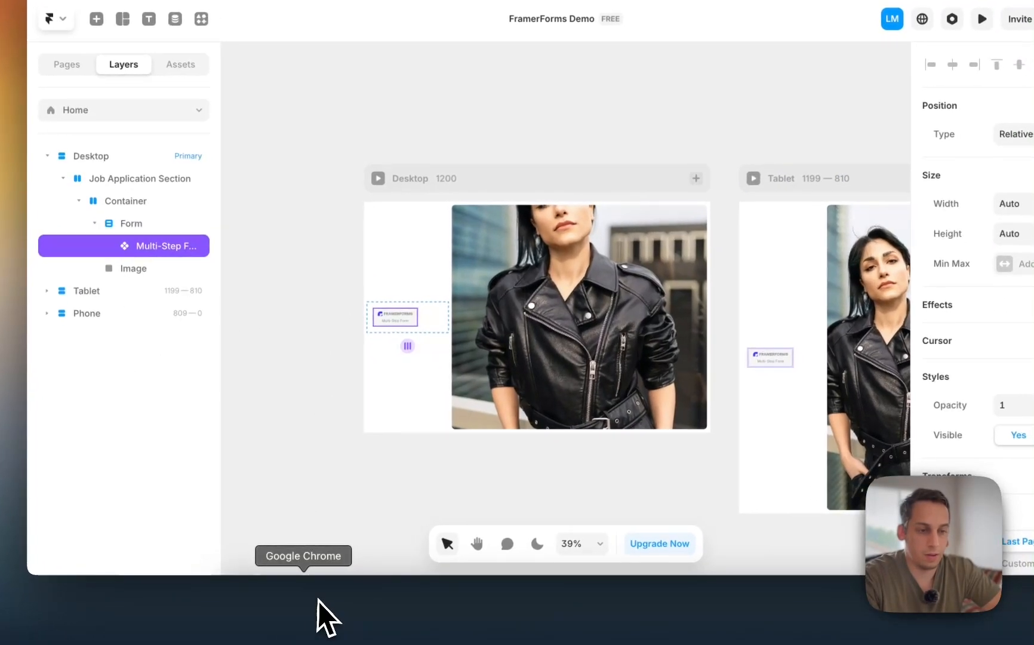
pyautogui.click(320, 603)
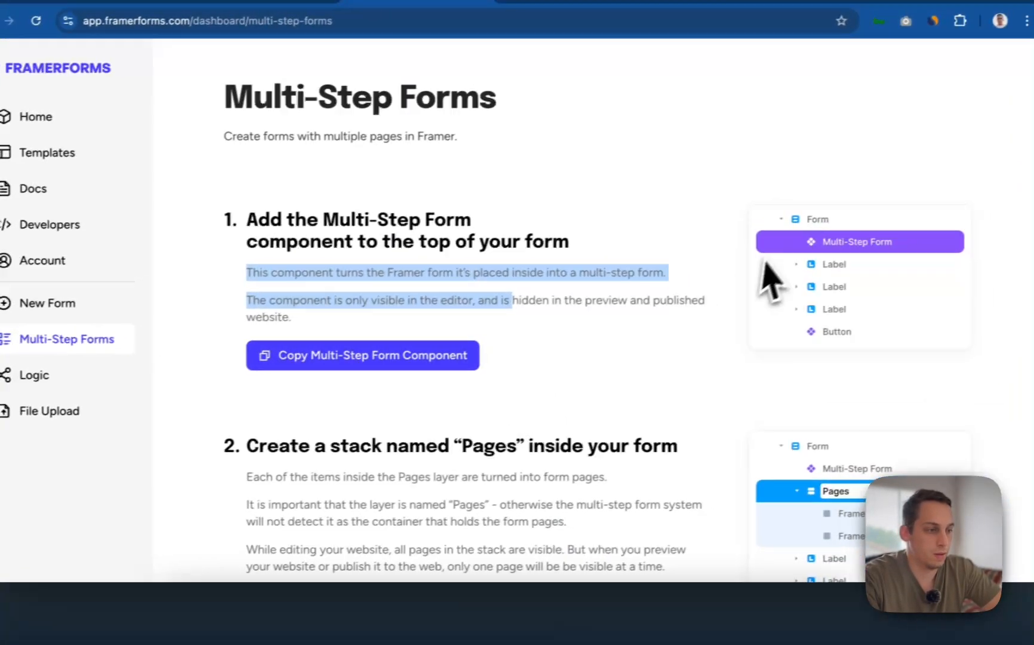
pyautogui.click(581, 624)
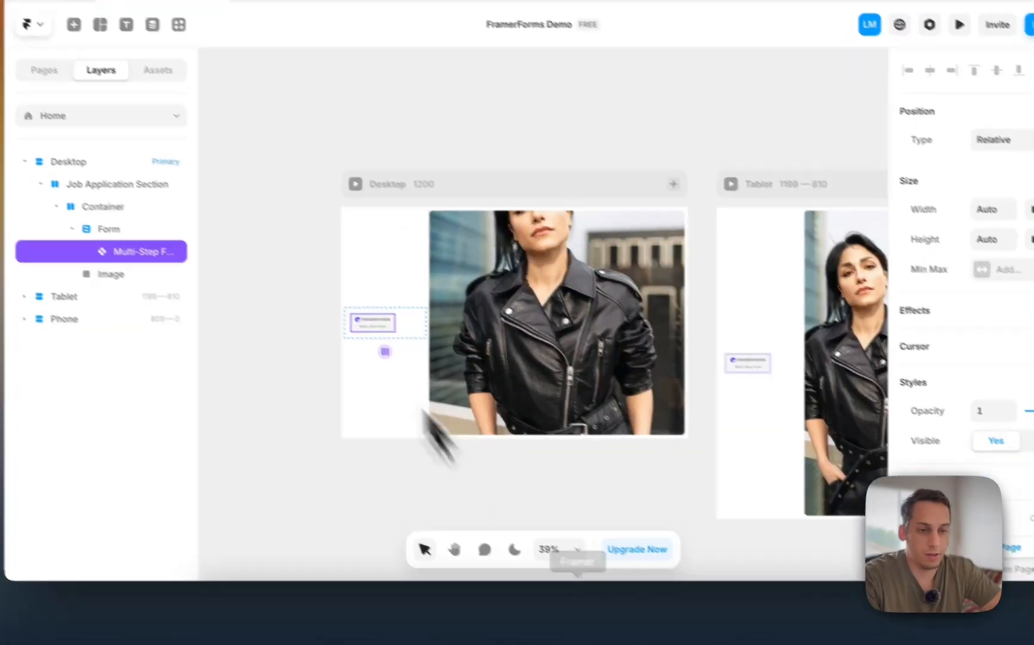
# - Undo to restore the fields, then paste the Multi-Step Form into Form and move it to the top
pyautogui.press('super+z')
pyautogui.press('super+z')
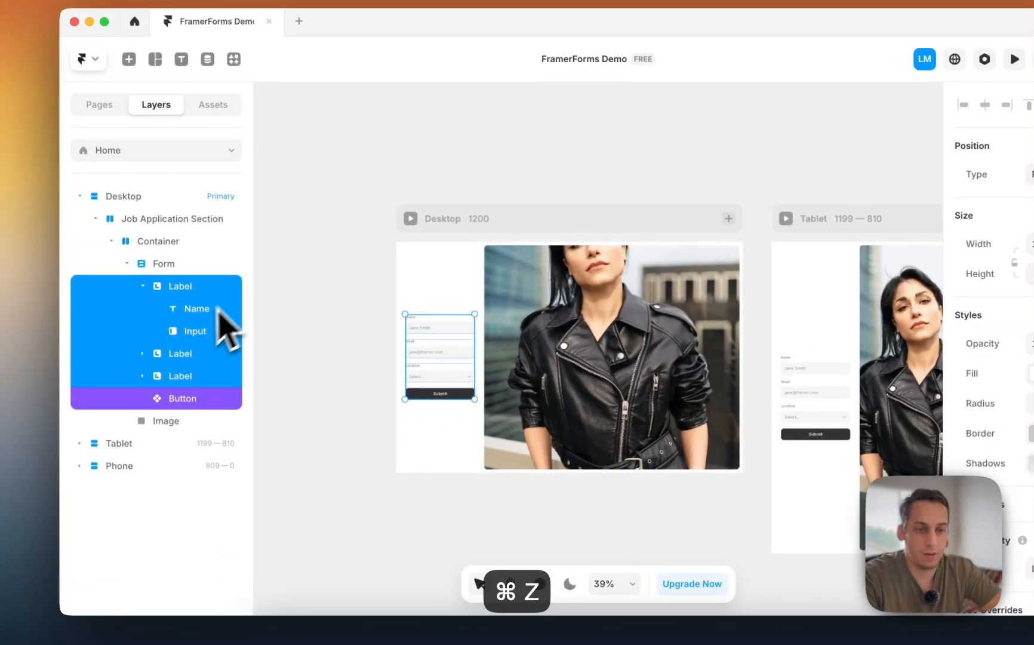
pyautogui.click(88, 252)
pyautogui.click(171, 270)
pyautogui.press('super+v')
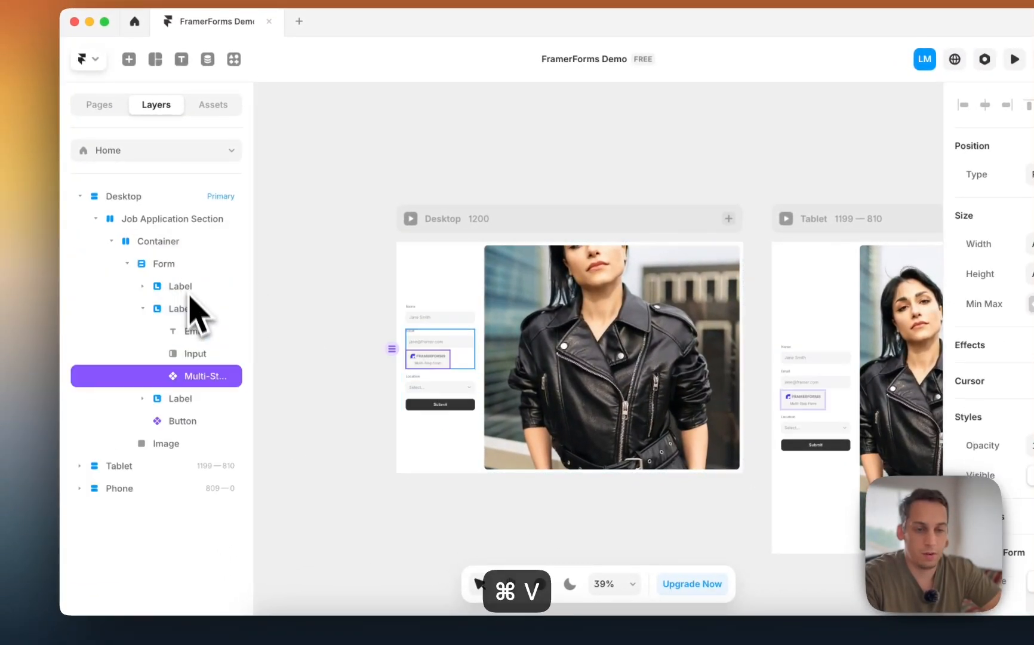
pyautogui.moveTo(185, 282); pyautogui.dragTo(184, 276)
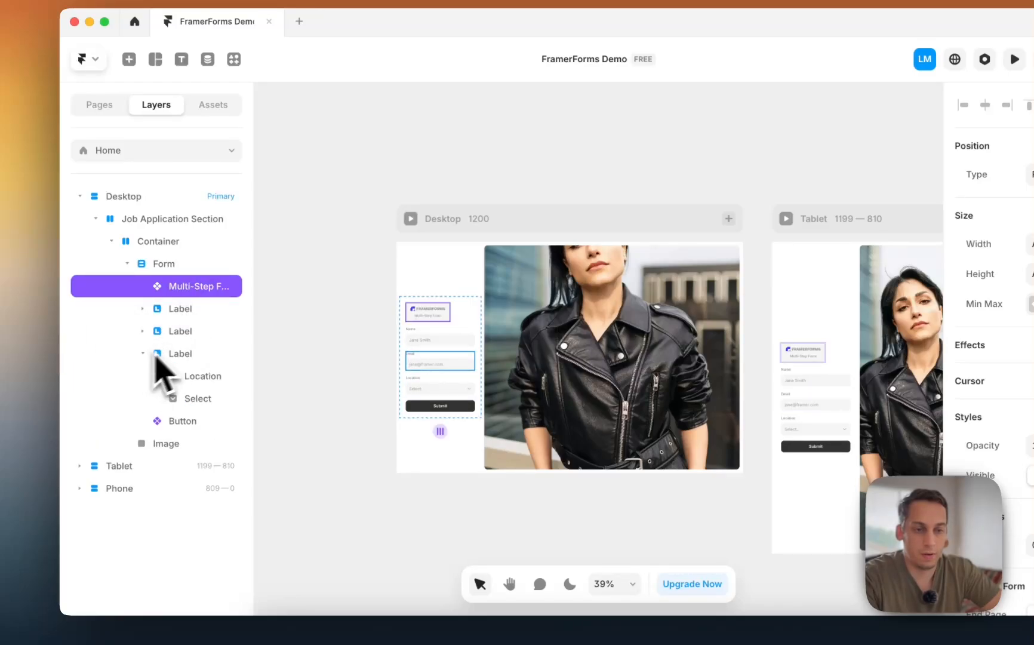
pyautogui.hotkey('ctrl', 'Up')
pyautogui.click(377, 427)
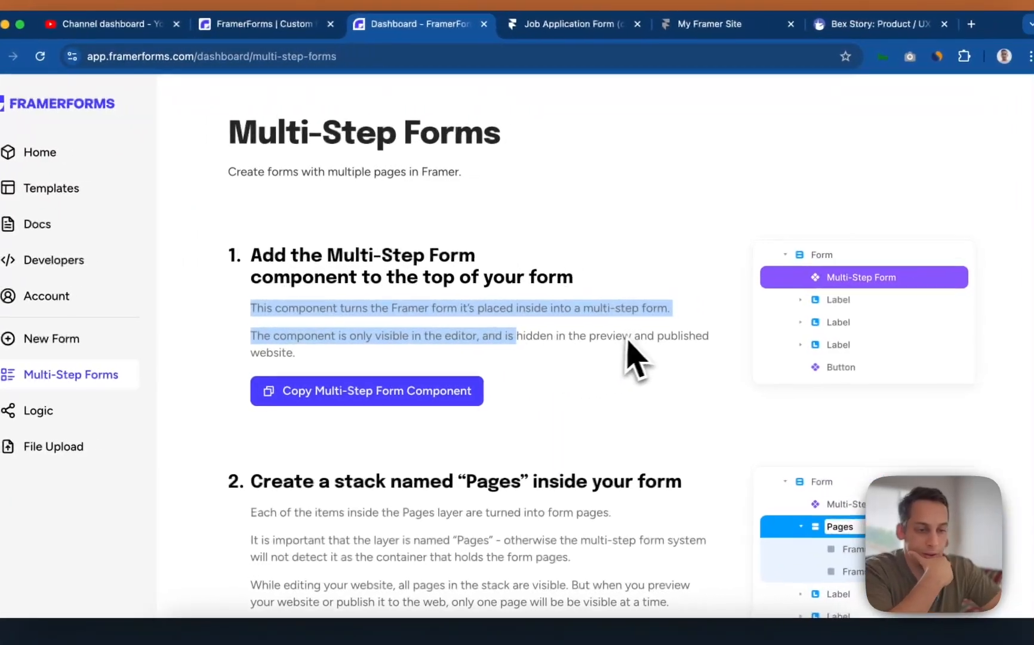
# - Clear the highlight and scroll the guide to step 3 on creating a Pages stack
pyautogui.scroll(-3, 603, 359)
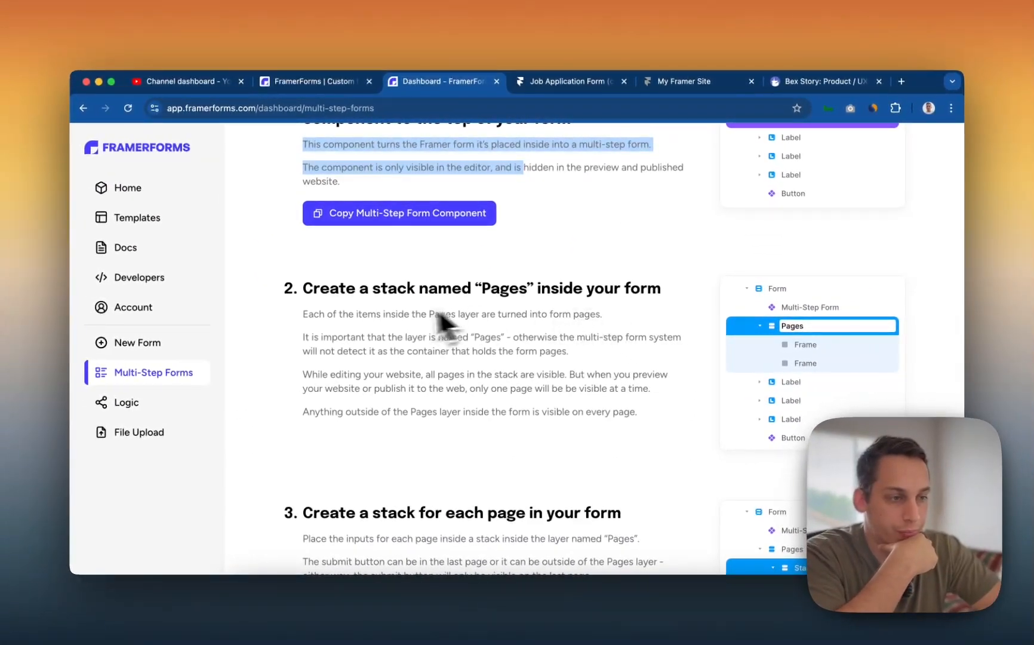
pyautogui.scroll(-3, 566, 305)
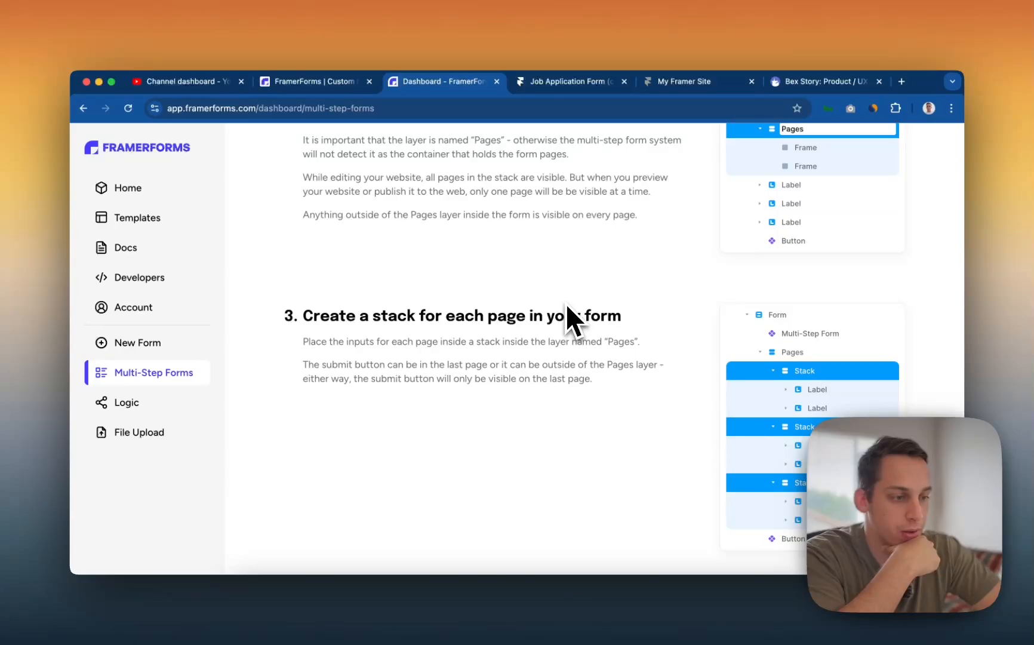
pyautogui.scroll(2, 567, 306)
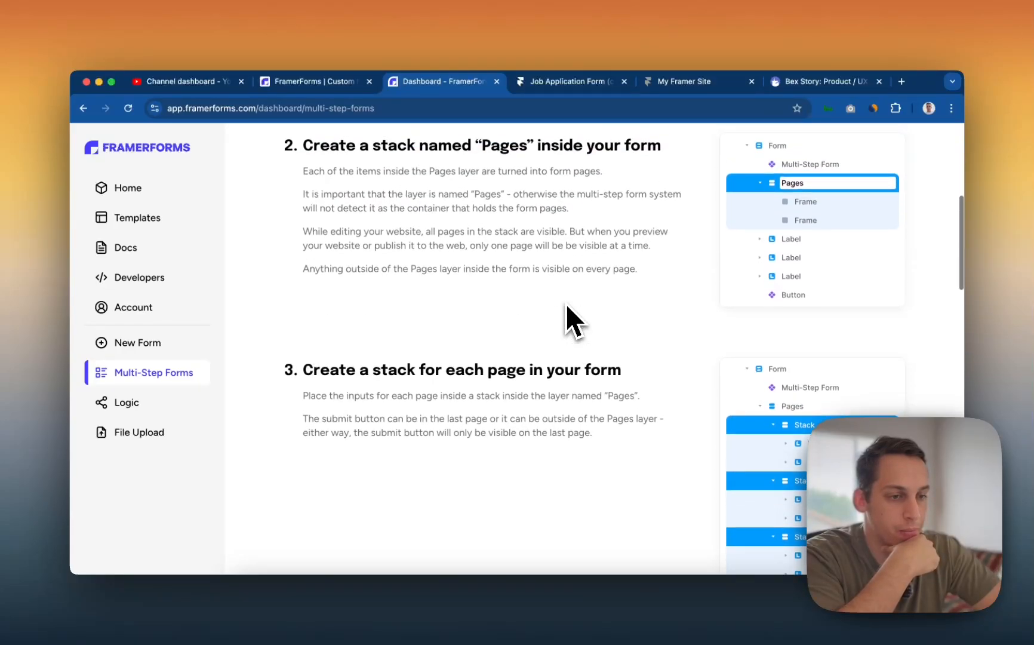
pyautogui.scroll(4, 566, 306)
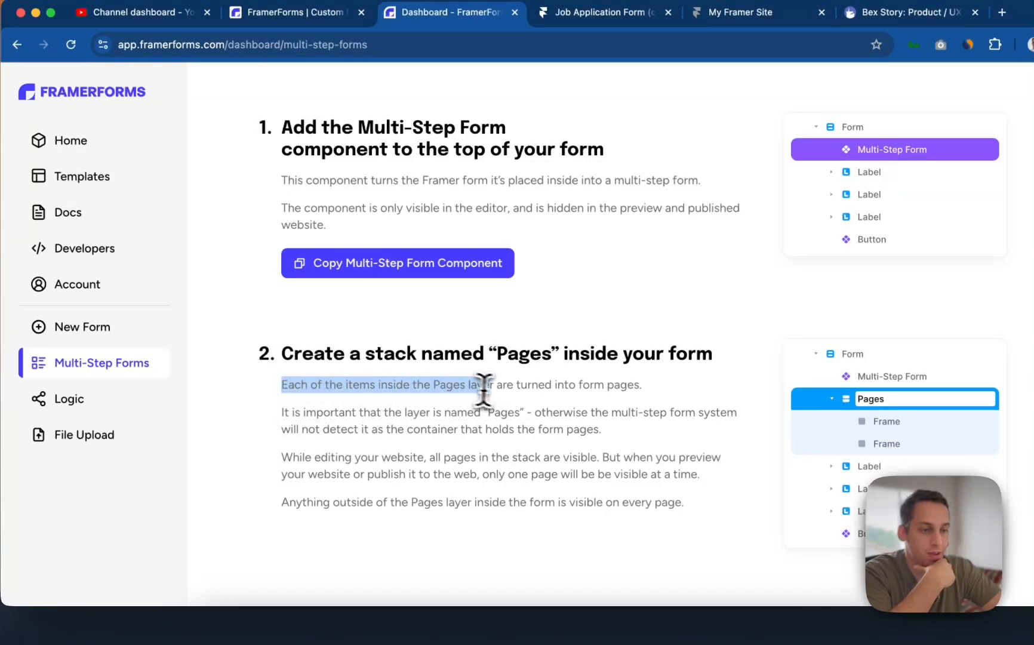
pyautogui.click(512, 421)
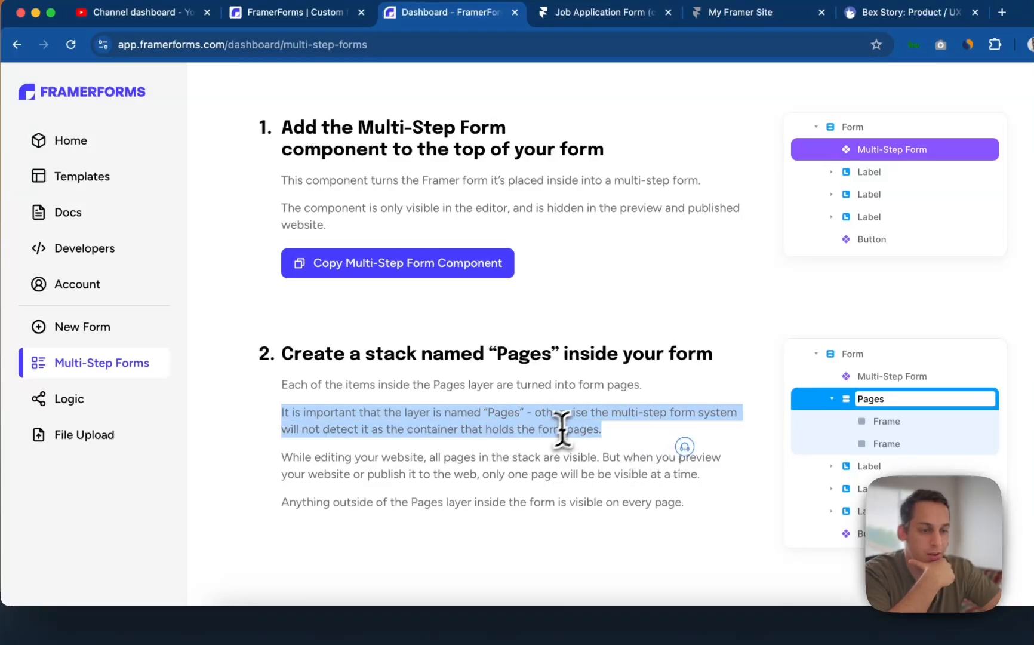
pyautogui.click(591, 432)
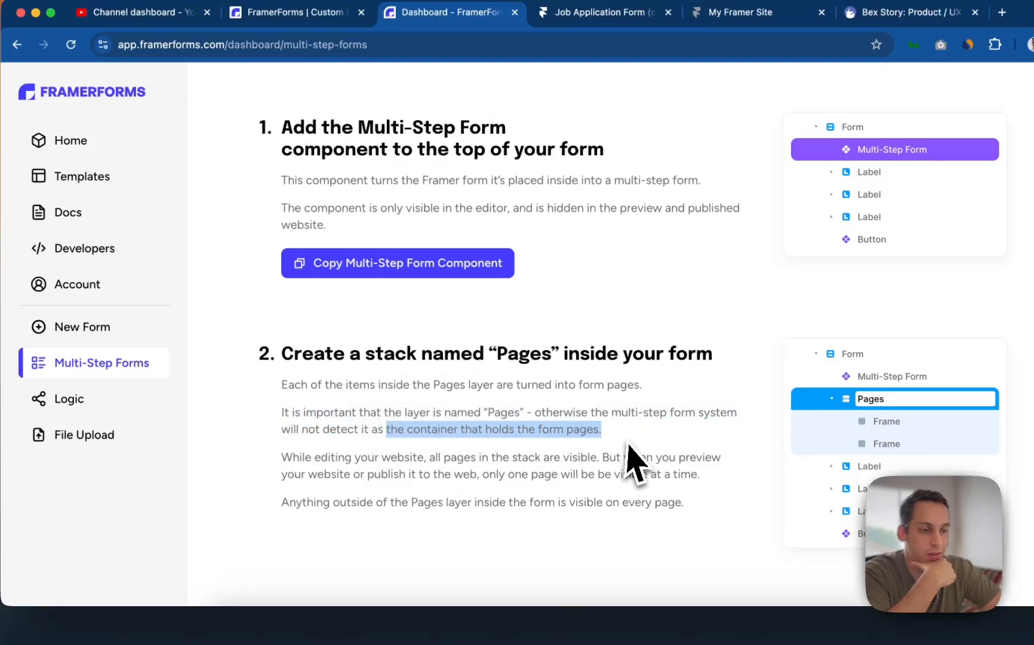
pyautogui.scroll(-5, 594, 455)
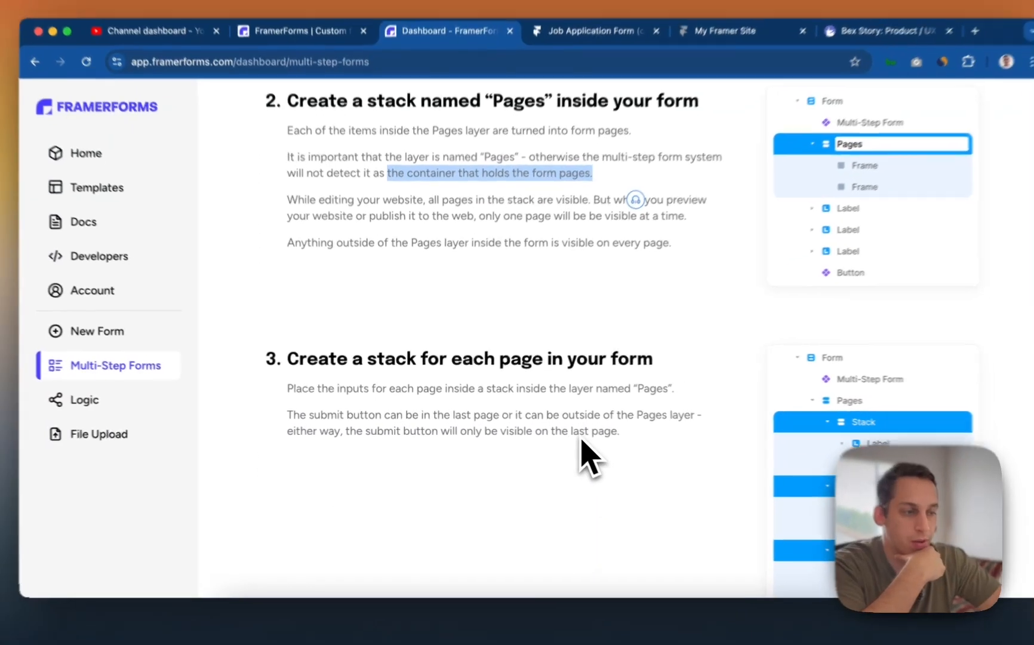
pyautogui.scroll(1, 589, 441)
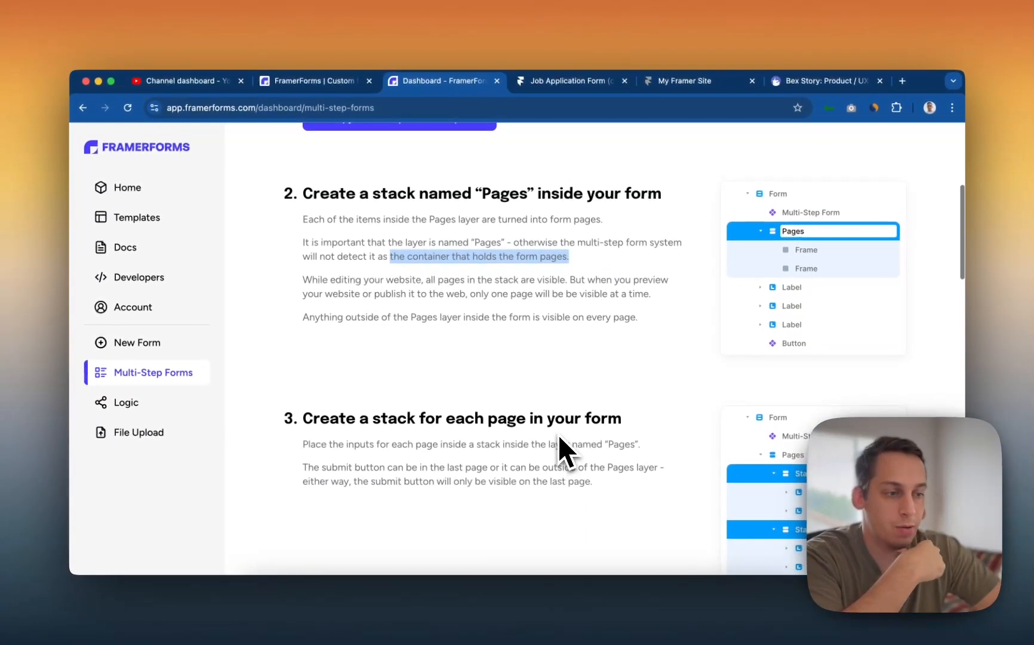
pyautogui.scroll(-1, 590, 440)
pyautogui.scroll(2, 547, 341)
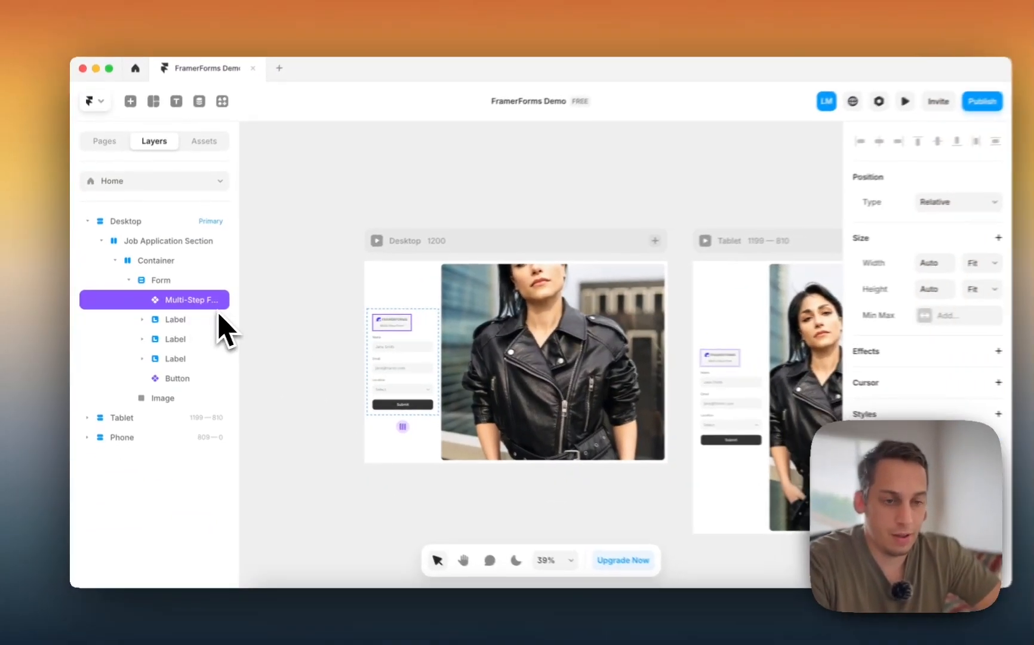
# - Draw a frame, move it into Form below Multi-Step Form, and make it a vertical stack with 1fr height
pyautogui.press('f')
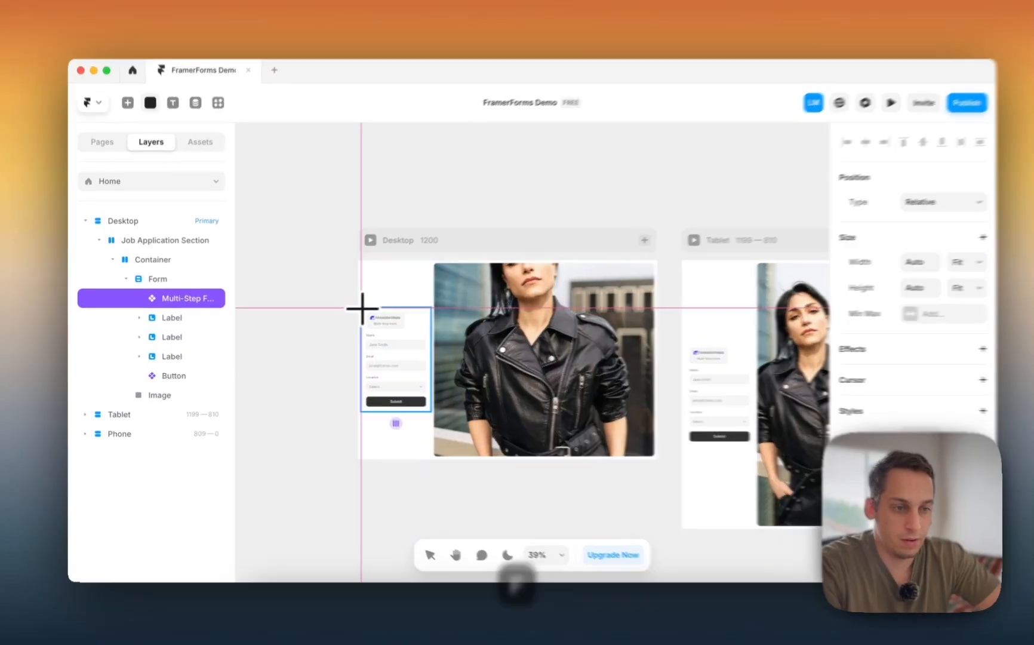
pyautogui.moveTo(355, 310); pyautogui.dragTo(481, 417)
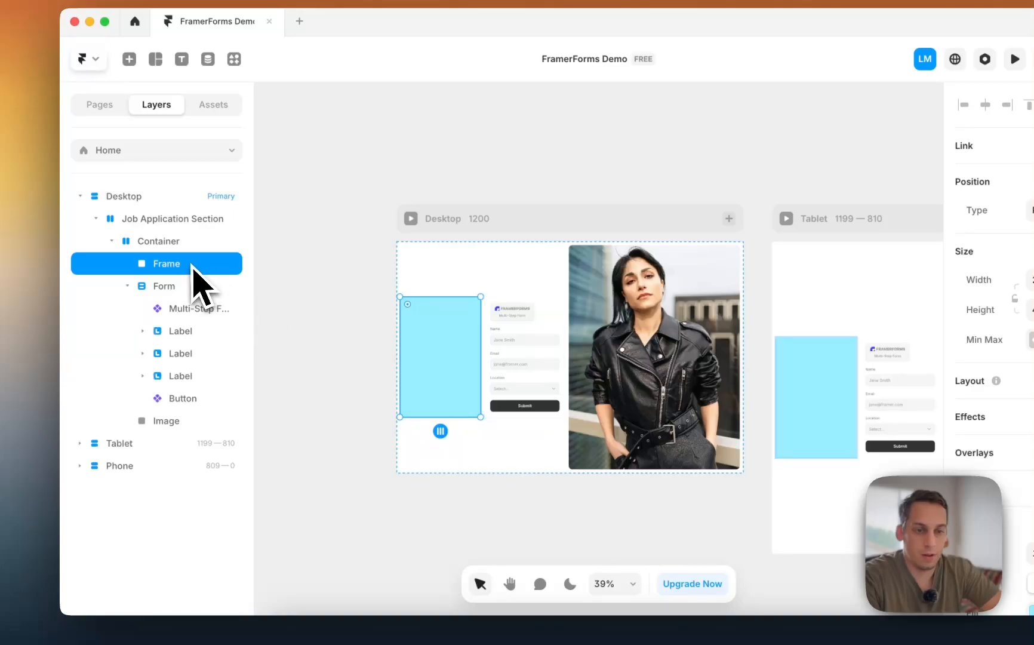
pyautogui.moveTo(179, 312); pyautogui.dragTo(185, 335)
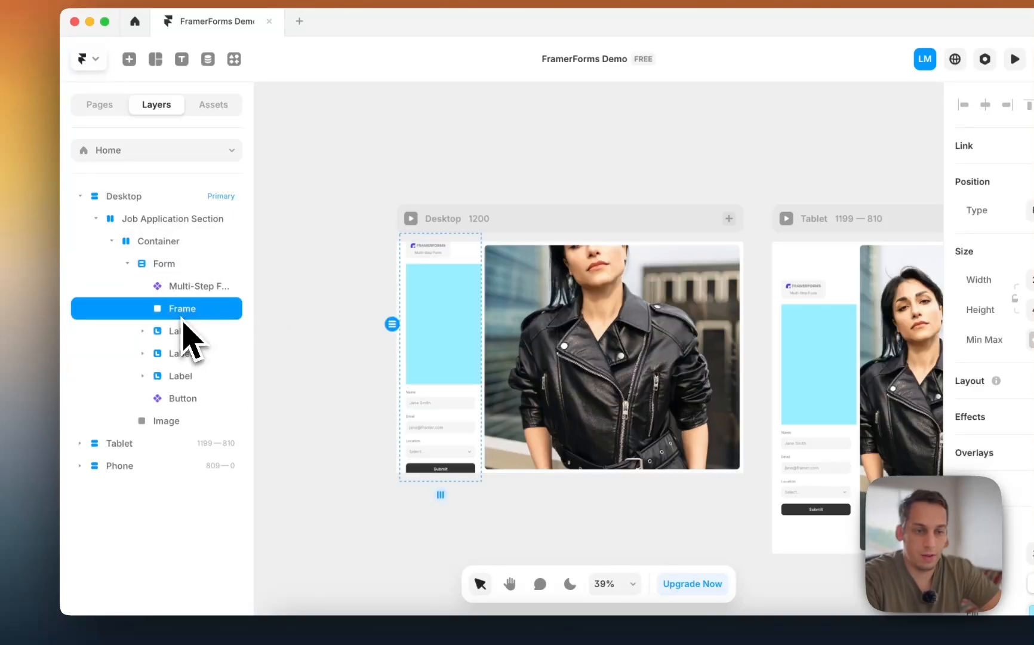
pyautogui.hotkey('ctrl', 'Up')
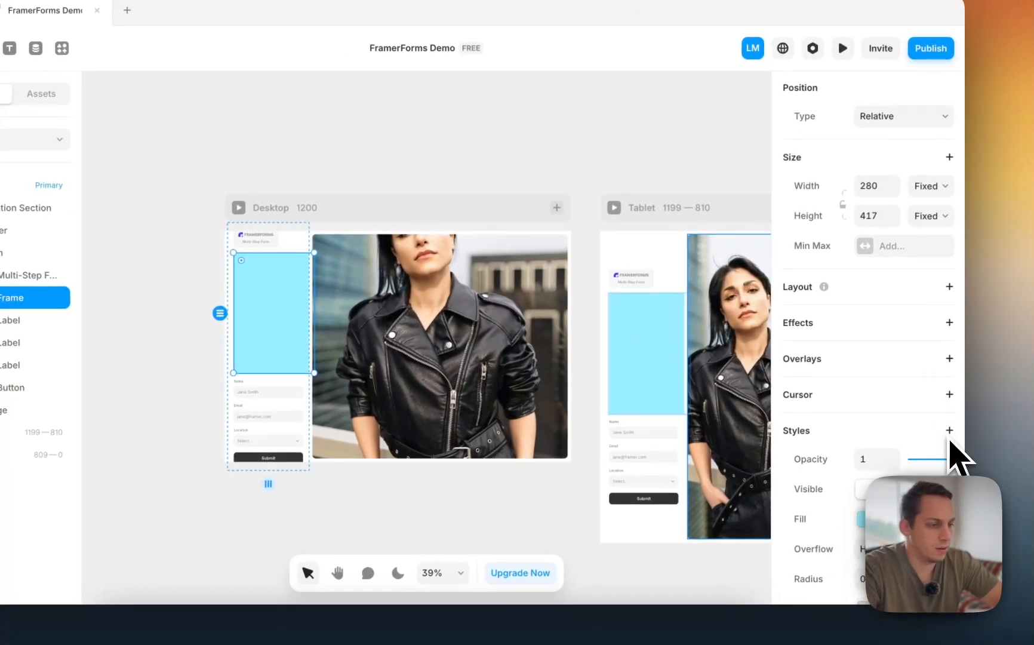
pyautogui.click(954, 287)
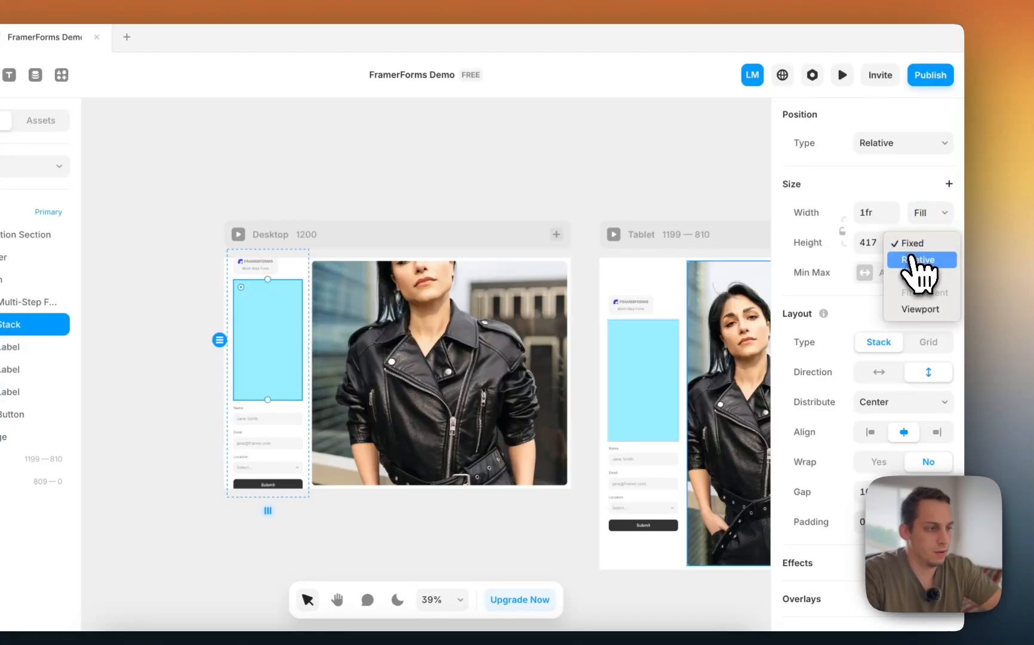
pyautogui.click(917, 260)
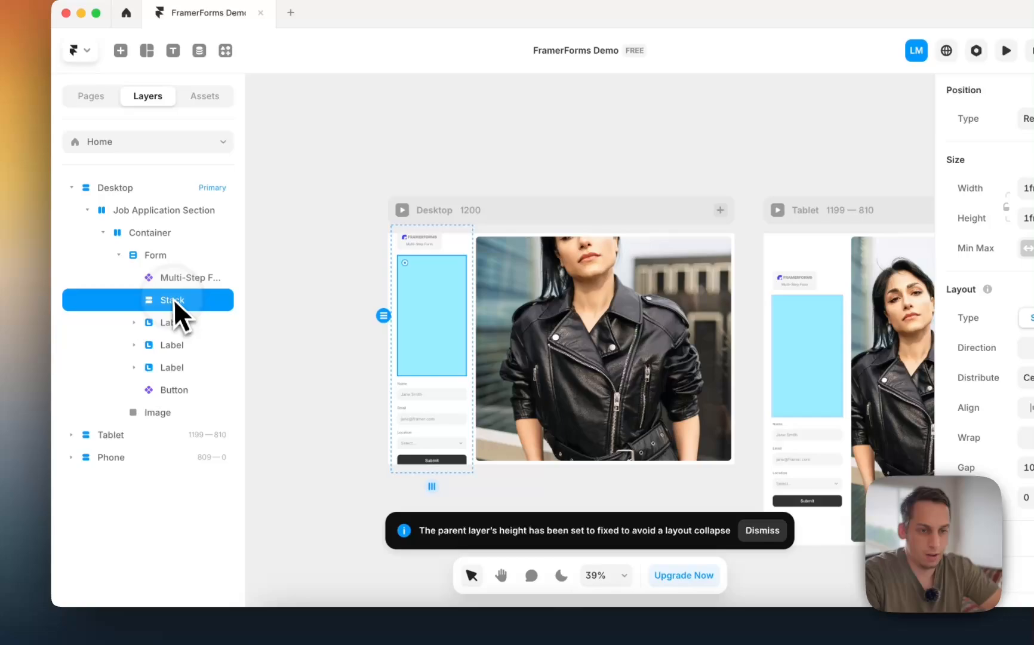
pyautogui.doubleClick(163, 321)
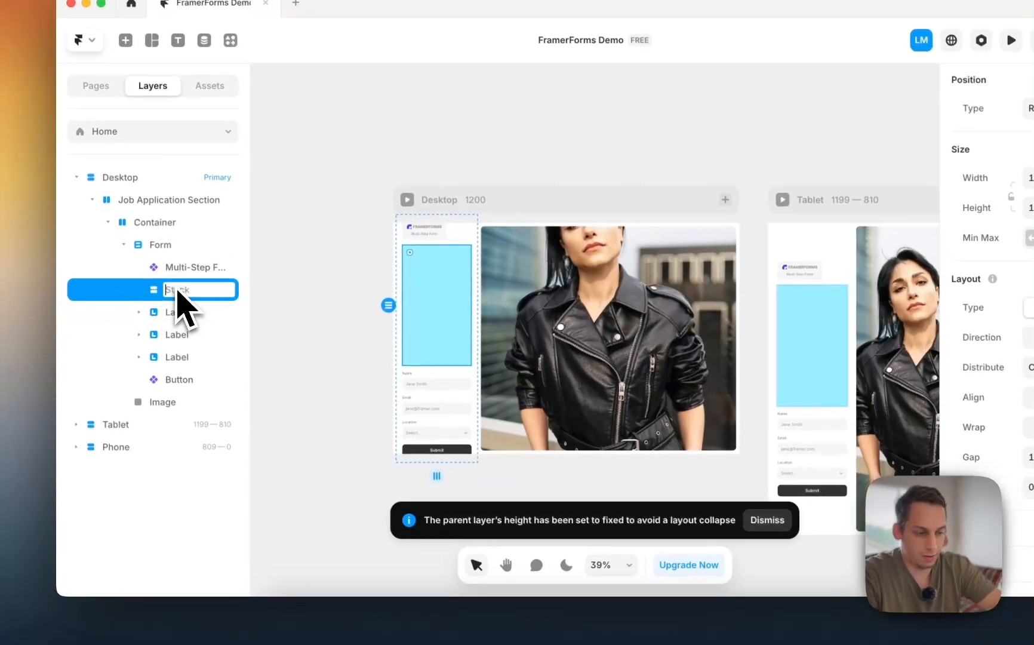
# - Rename the stack to "Pages" and read the guide's step 3 on per-page input stacks
pyautogui.write('Pages')
pyautogui.hotkey('ctrl', 'Up')
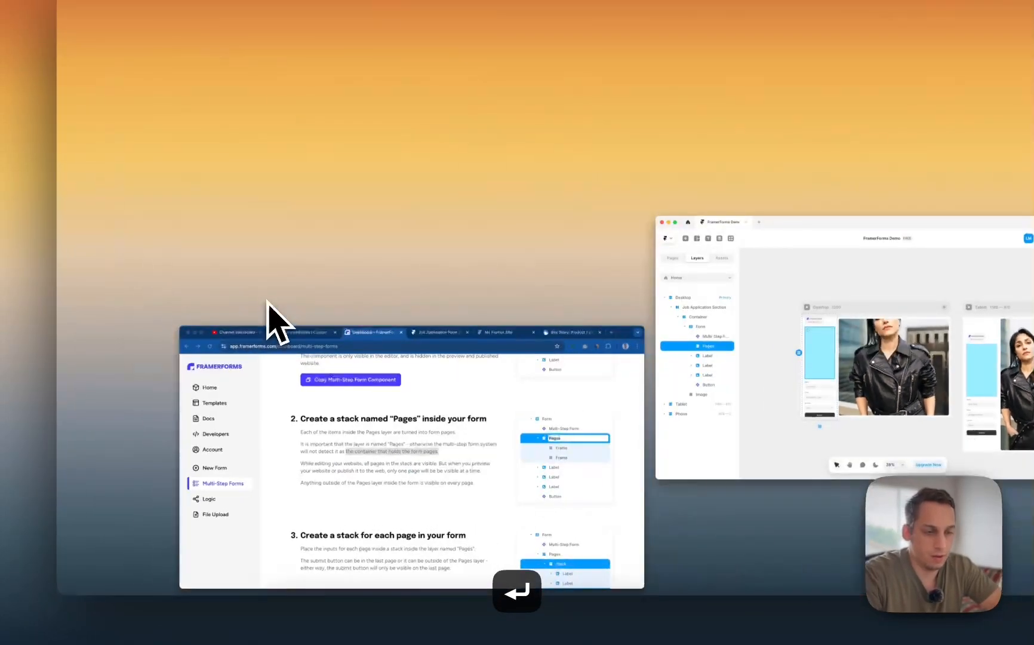
pyautogui.click(341, 480)
pyautogui.scroll(-3, 807, 317)
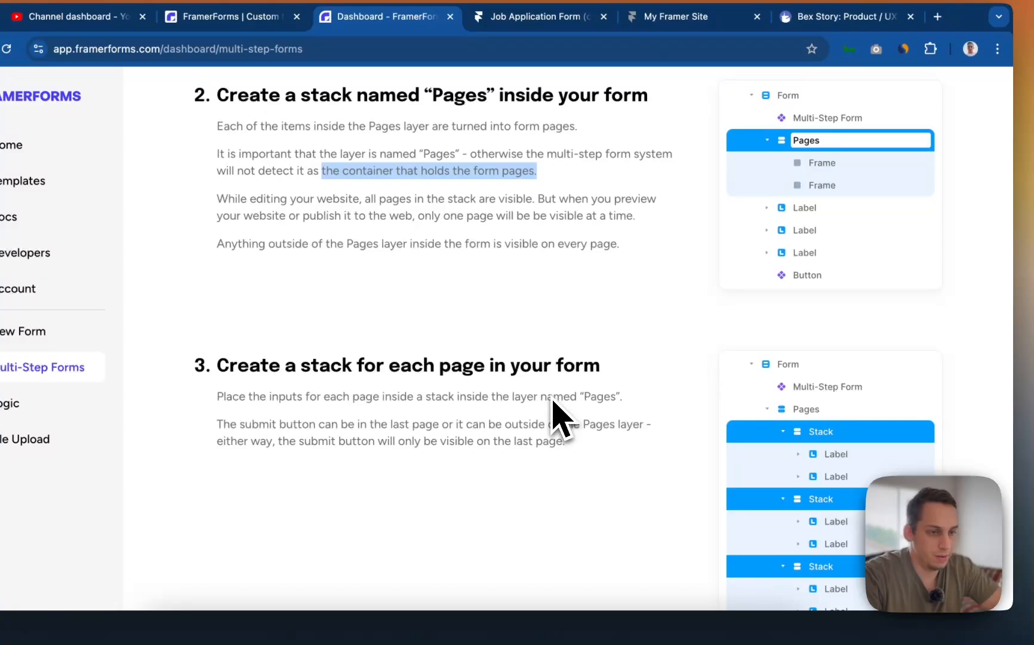
pyautogui.click(288, 365)
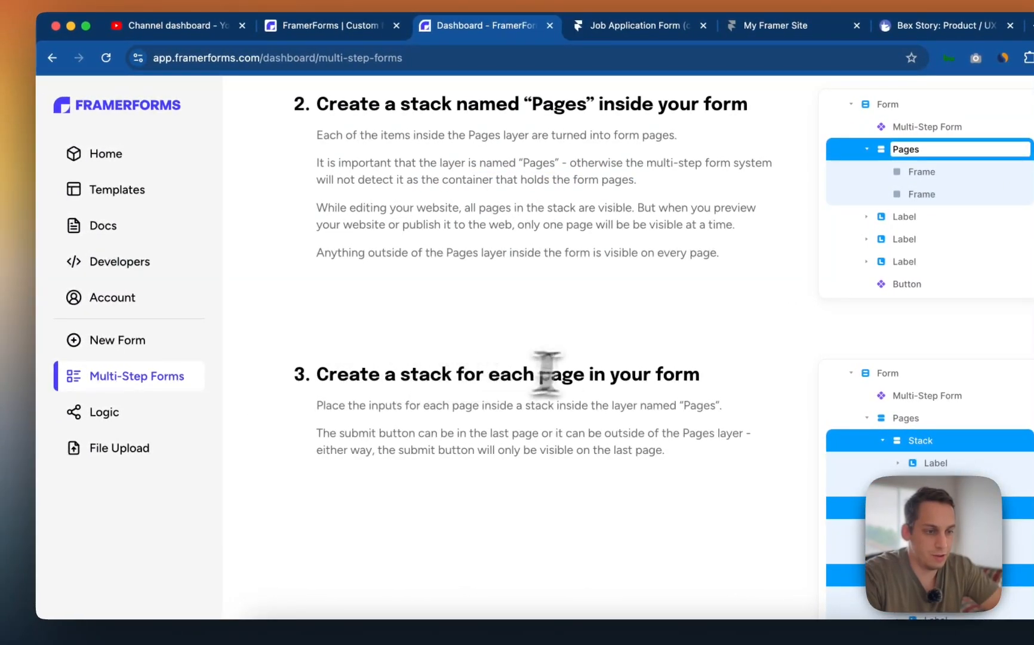
pyautogui.scroll(-2, 547, 373)
# - Select all the form's Labels and the Button in Framer, then recheck the guide
pyautogui.hotkey('ctrl', 'Up')
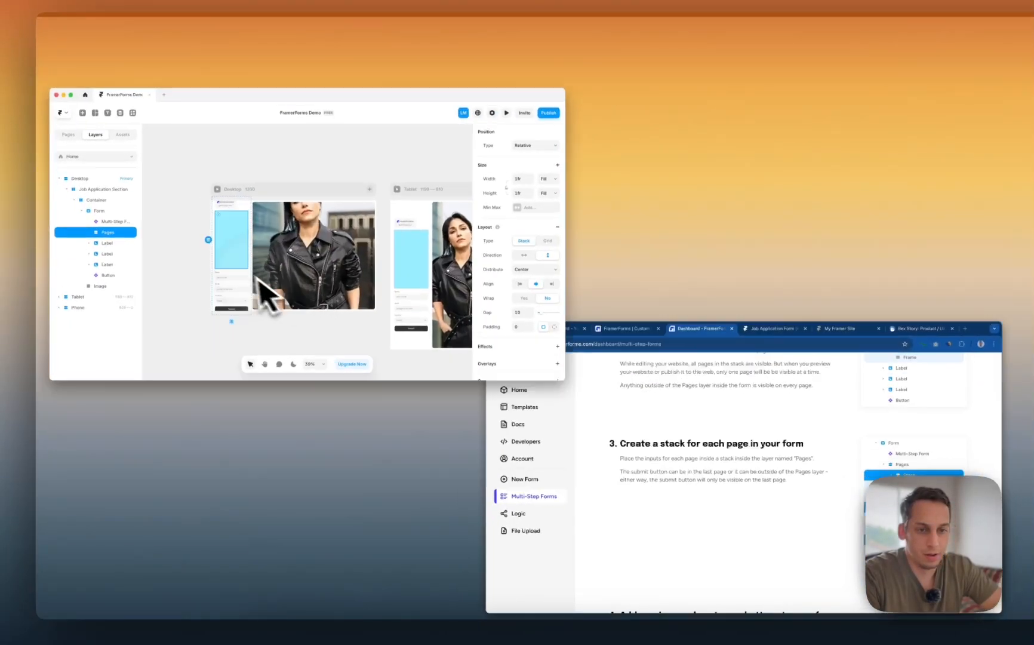
pyautogui.click(263, 293)
pyautogui.click(107, 243)
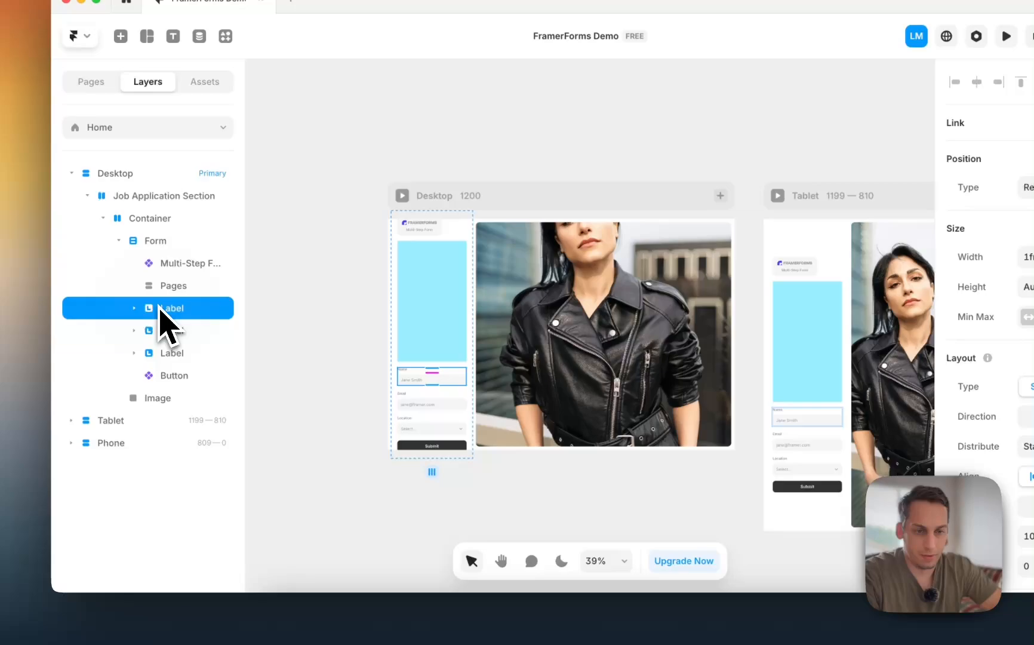
pyautogui.keyDown('shift'); pyautogui.click(178, 381); pyautogui.keyUp('shift')
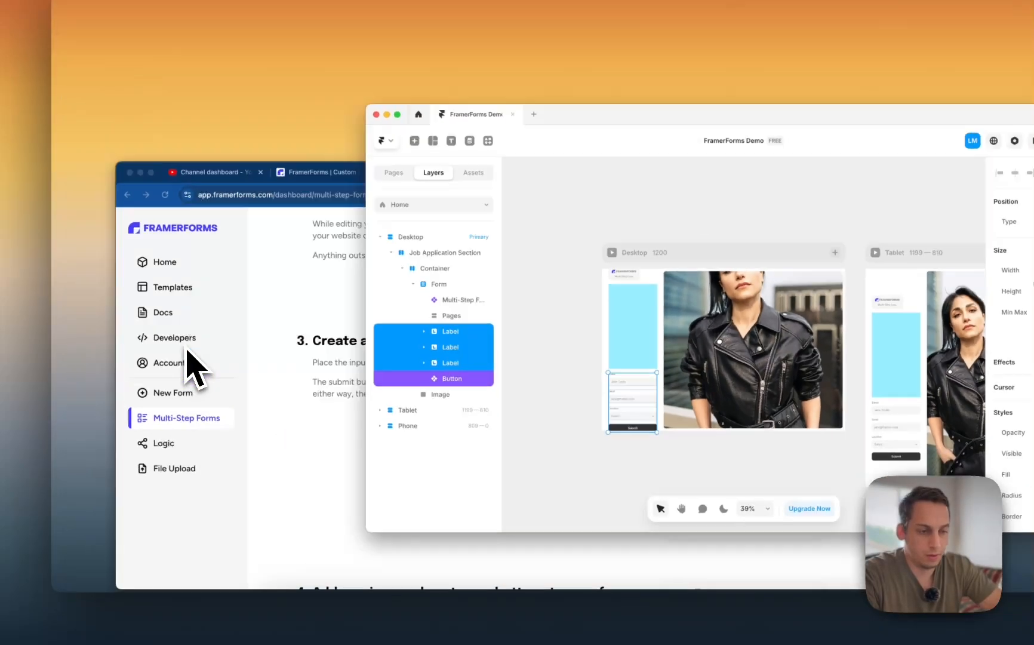
pyautogui.hotkey('ctrl', 'Up')
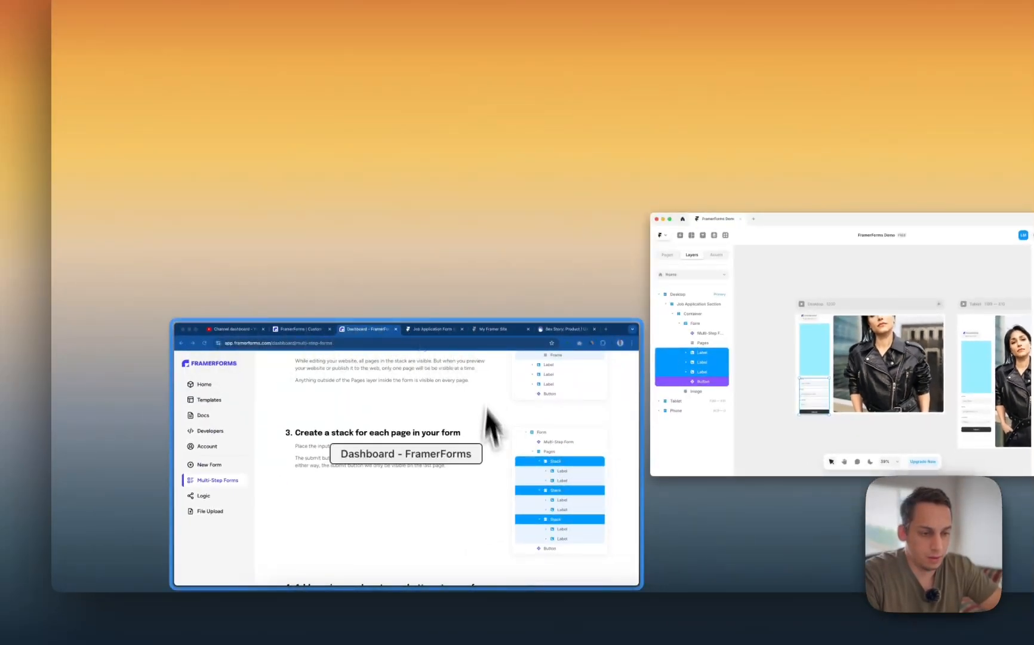
pyautogui.click(491, 364)
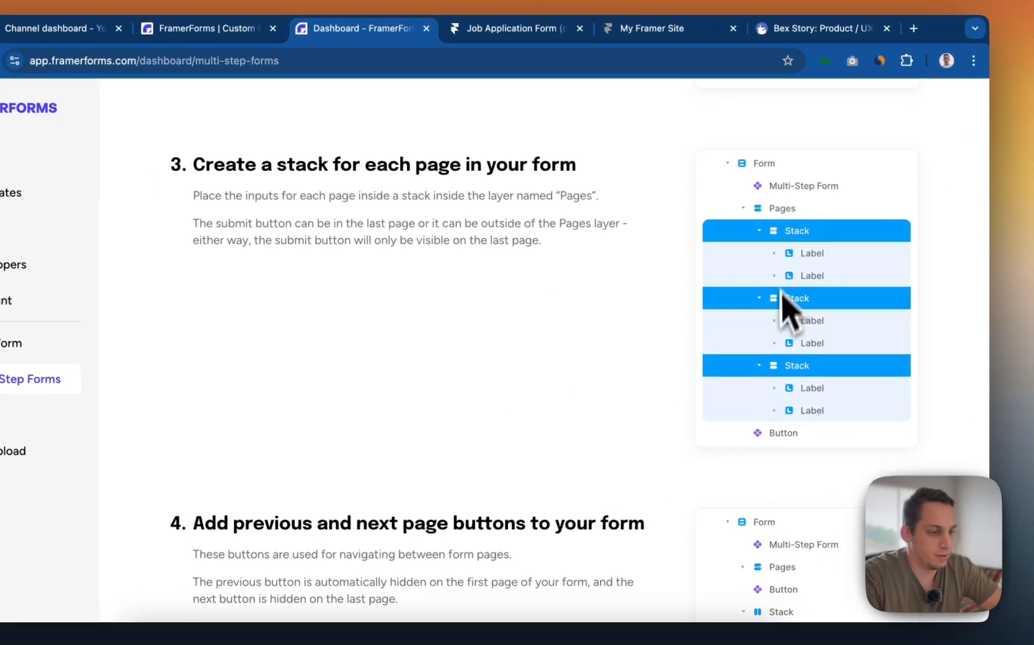
pyautogui.scroll(-5, 773, 358)
pyautogui.scroll(5, 768, 397)
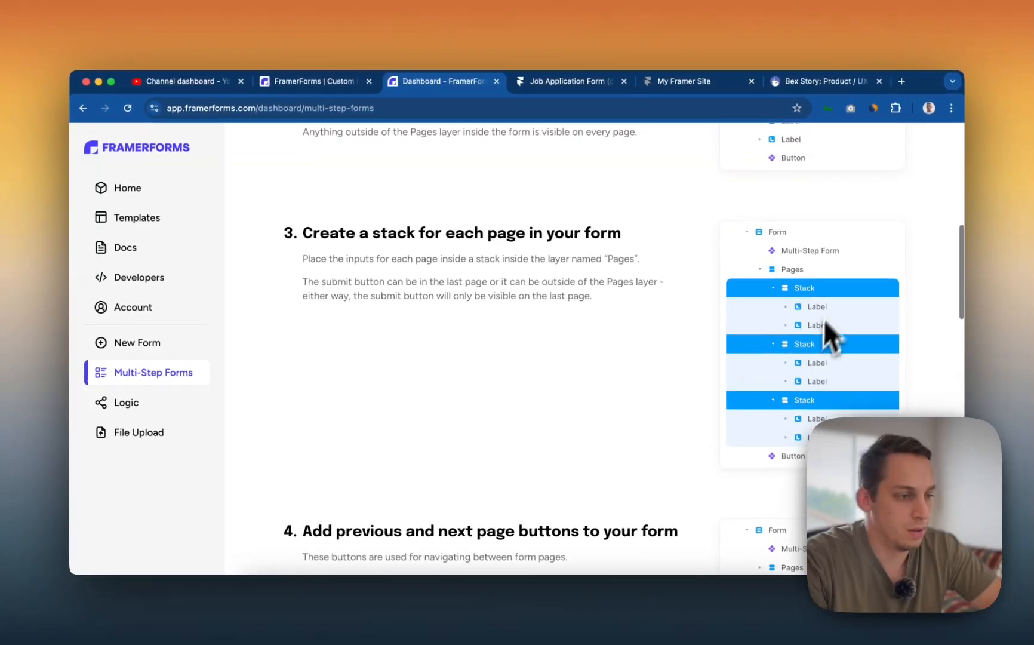
pyautogui.hotkey('ctrl', 'Up')
# - Delete the Location field's Label from the form
pyautogui.click(464, 317)
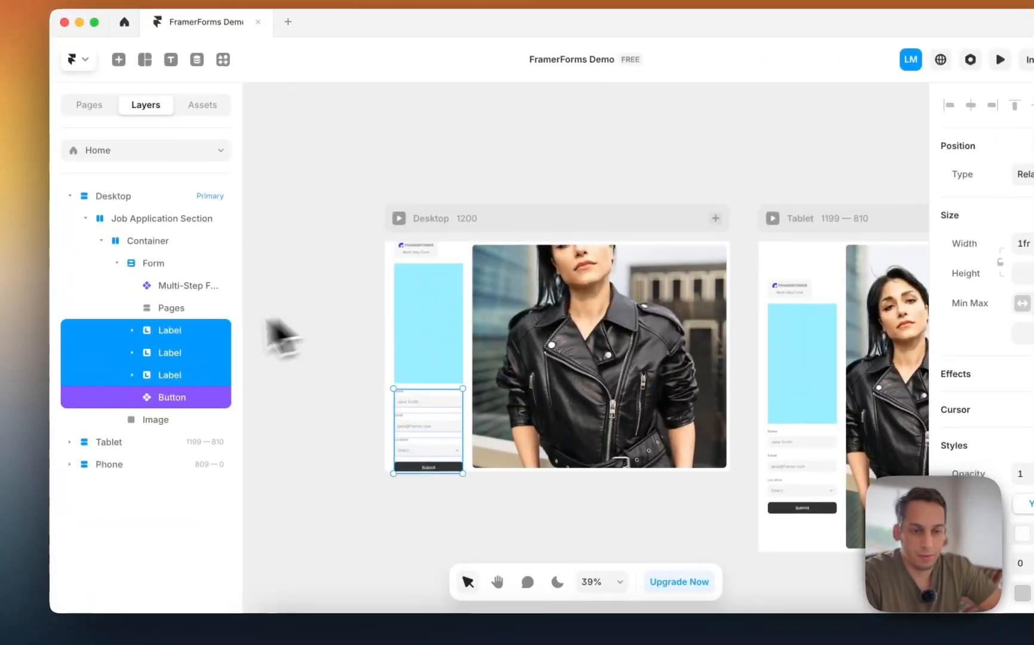
pyautogui.click(125, 271)
pyautogui.click(126, 281)
pyautogui.click(167, 331)
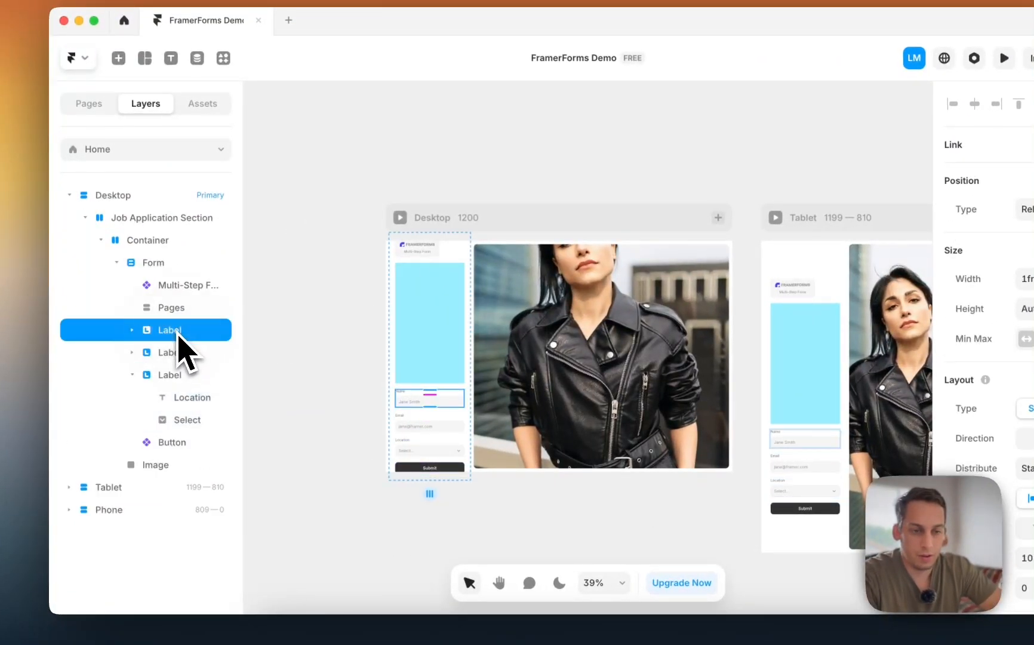
pyautogui.click(179, 375)
pyautogui.press('BackSpace')
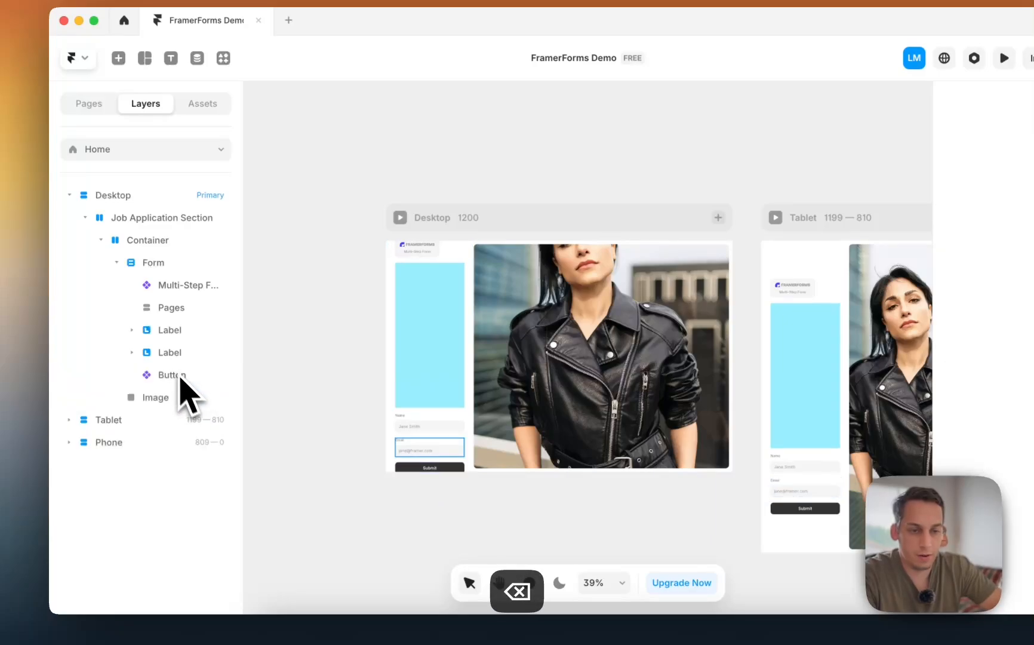
# - Wrap the Name and Email labels in a stack, move it into Pages, duplicate it, and preview Desktop
pyautogui.click(178, 354)
pyautogui.keyDown('shift'); pyautogui.click(167, 332); pyautogui.keyUp('shift')
pyautogui.rightClick(171, 346)
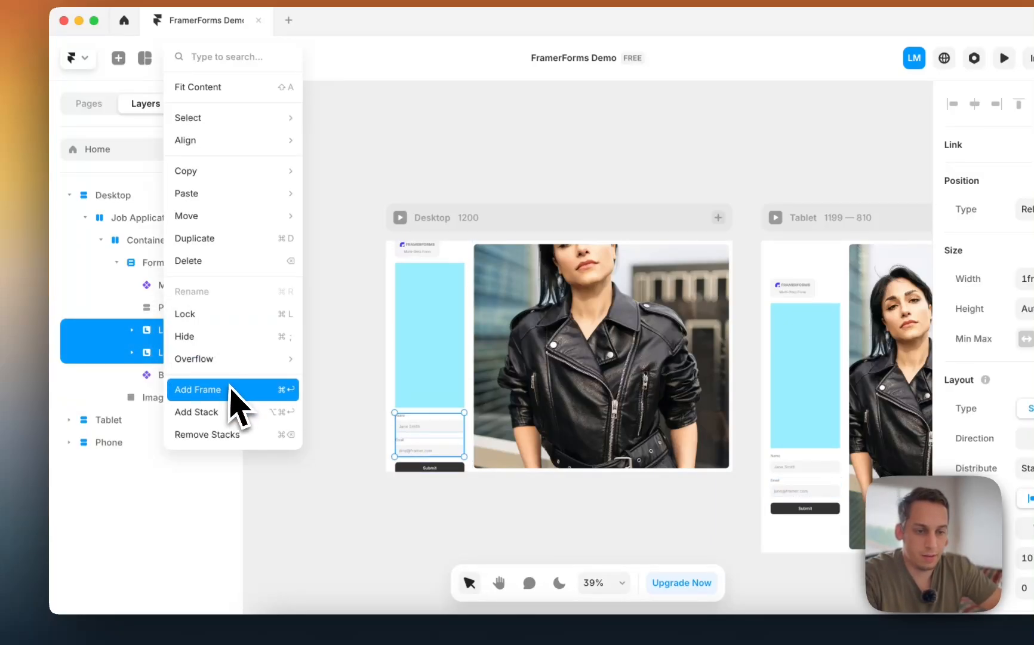
pyautogui.click(197, 412)
pyautogui.moveTo(154, 329); pyautogui.dragTo(176, 358)
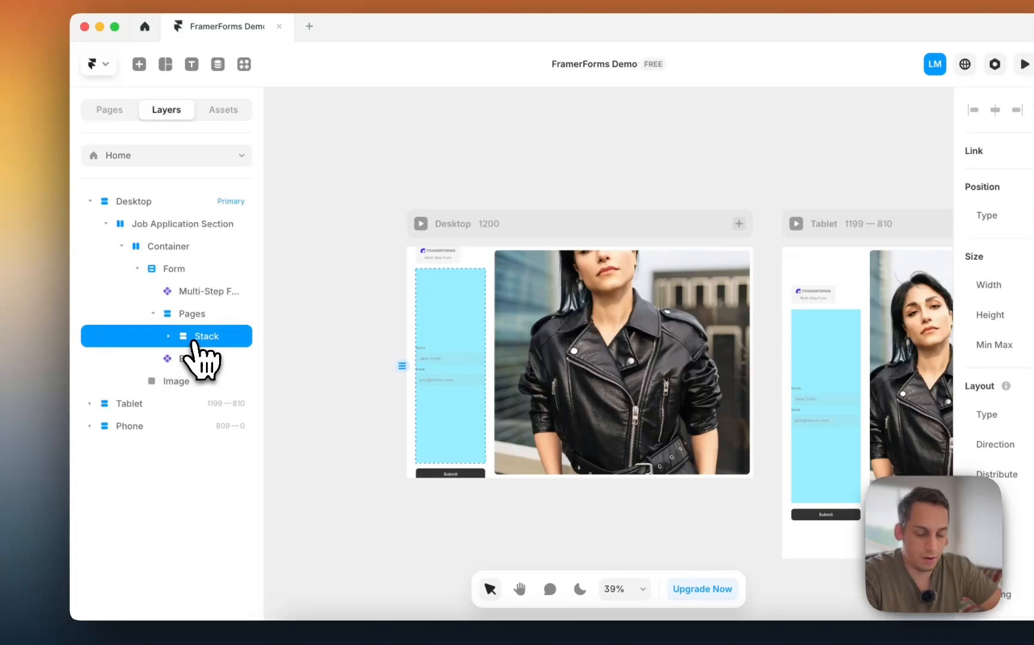
pyautogui.press('super+d')
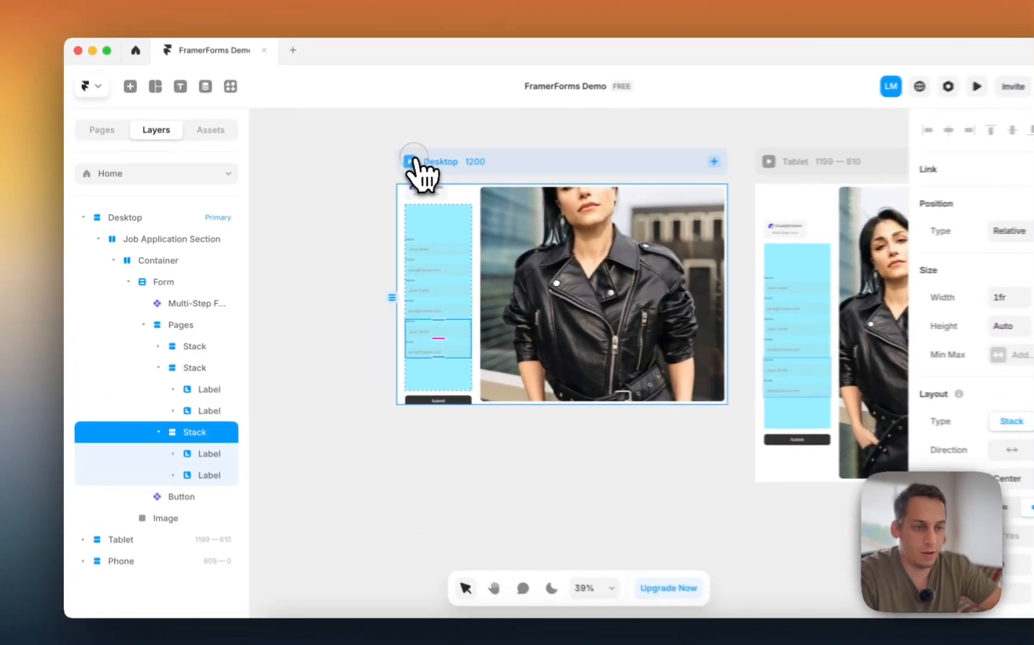
pyautogui.click(370, 177)
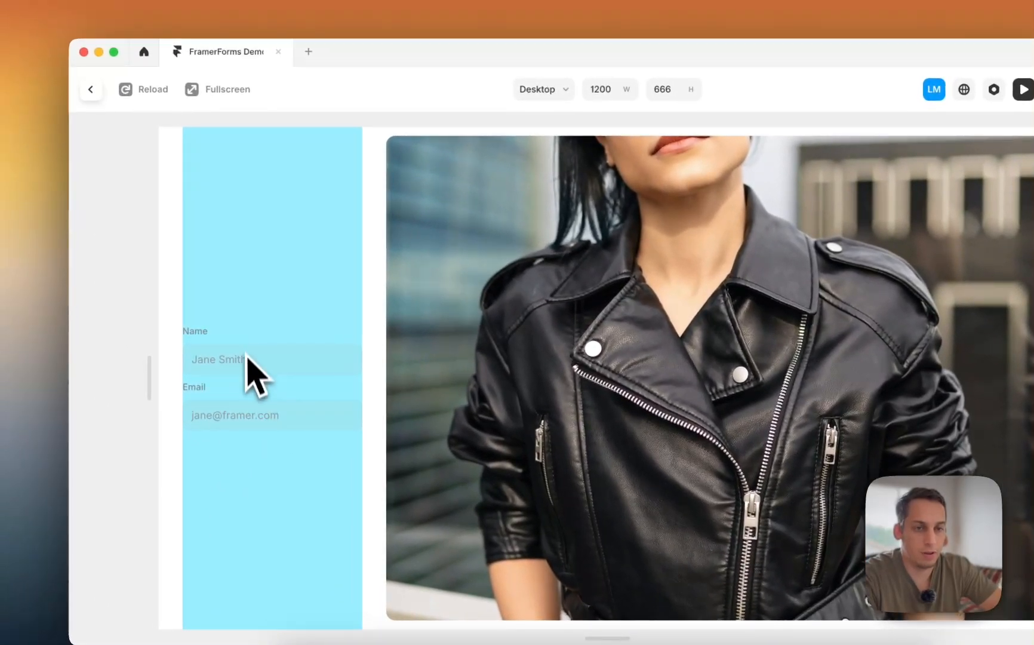
# - Change the Pages stack's height from Fill to Fit and check it in the Desktop preview
pyautogui.click(91, 89)
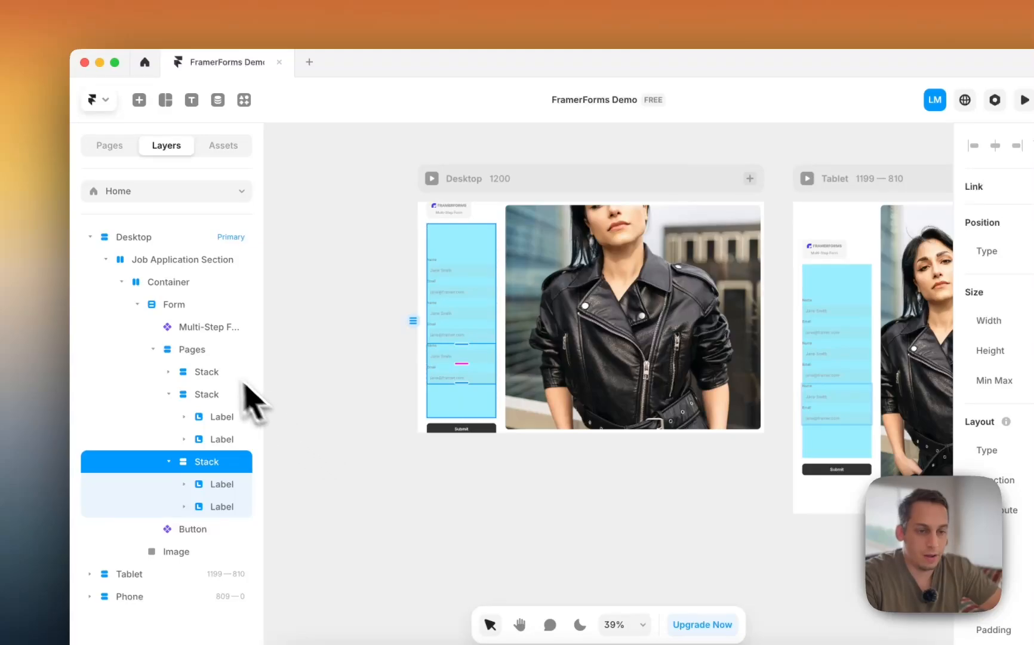
pyautogui.click(192, 349)
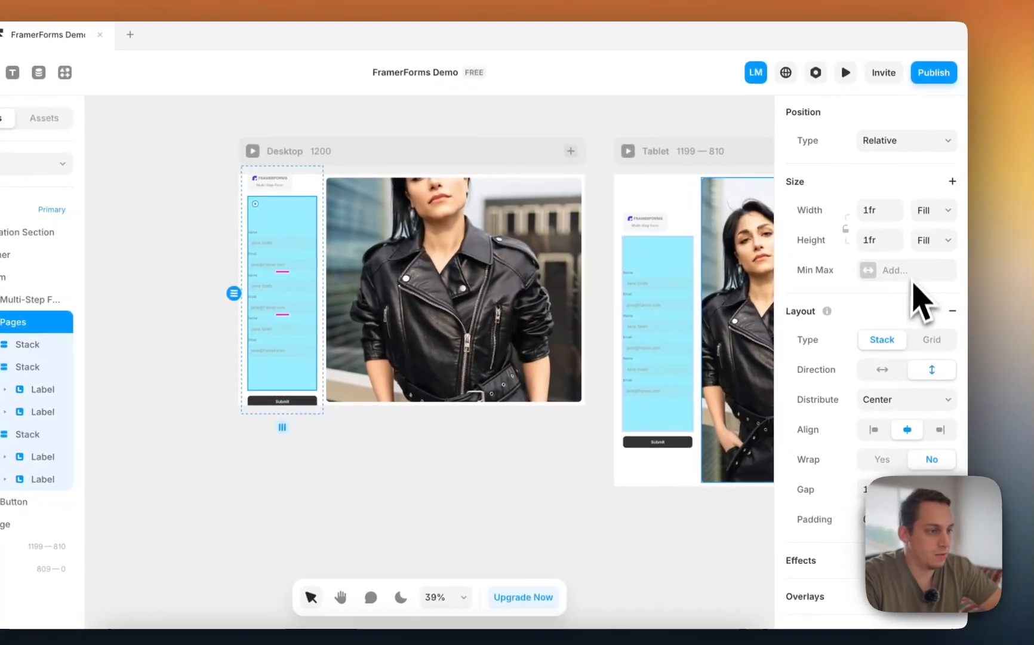
pyautogui.click(929, 240)
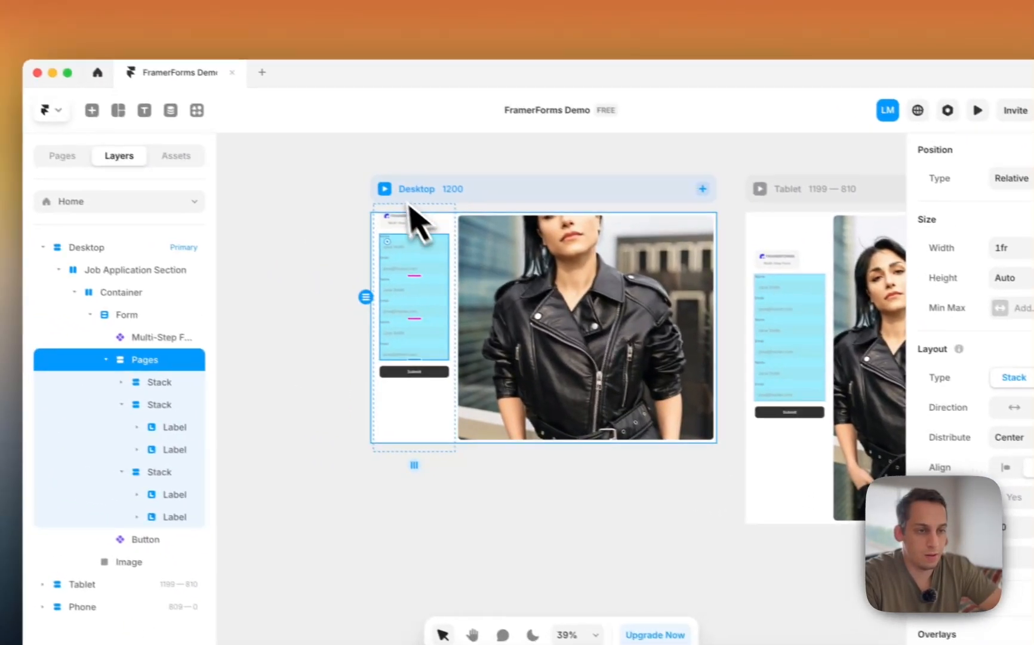
pyautogui.click(249, 150)
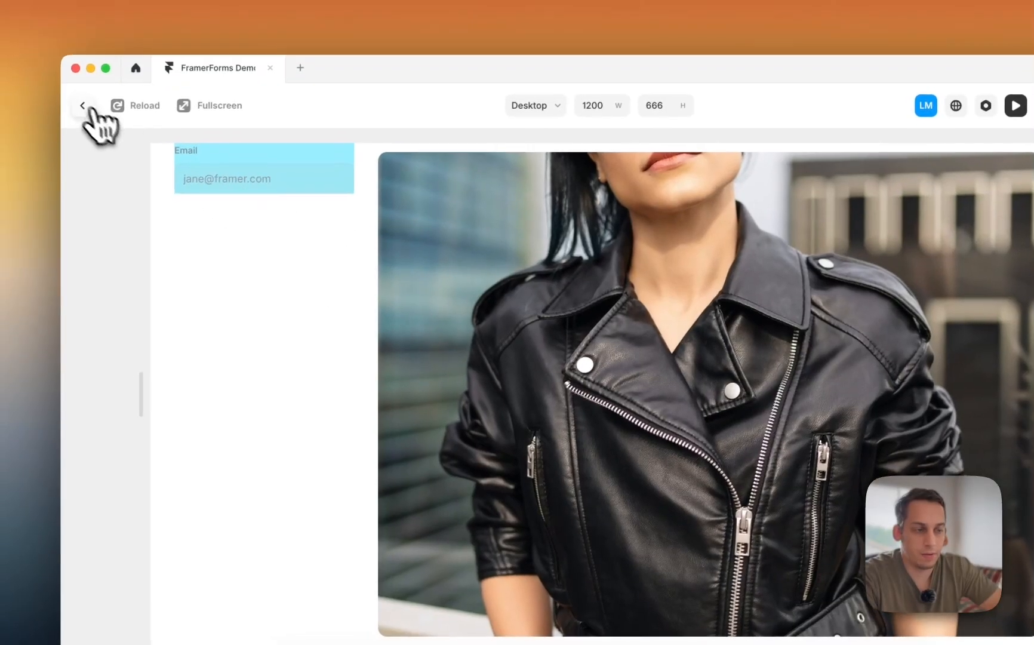
pyautogui.click(65, 116)
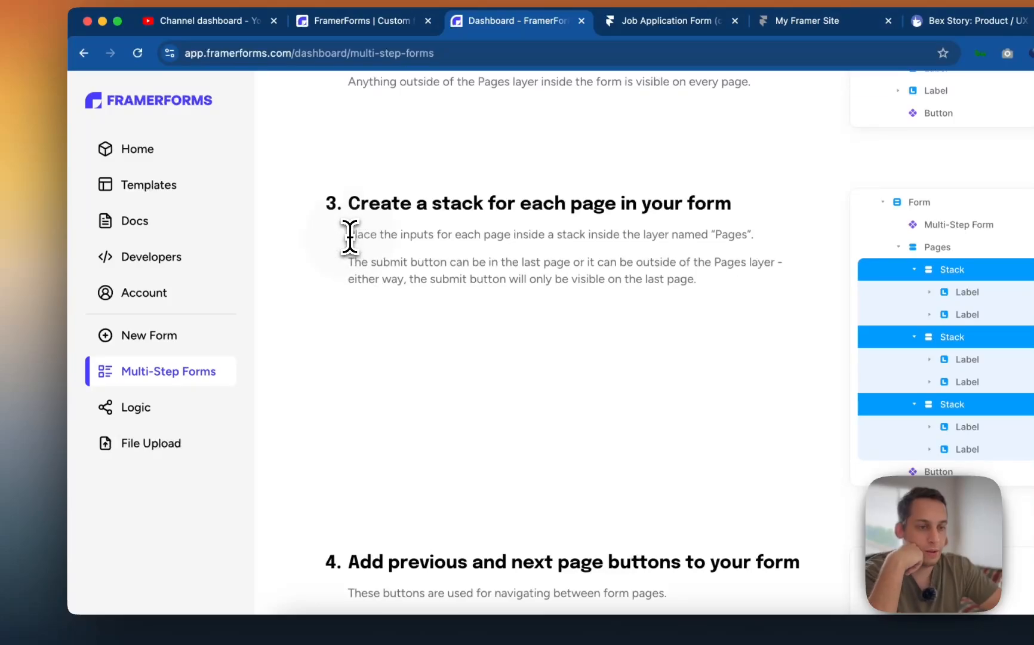
# - Read step 3 of the Multi-Step Forms guide about the submit button
pyautogui.moveTo(350, 234); pyautogui.dragTo(714, 278)
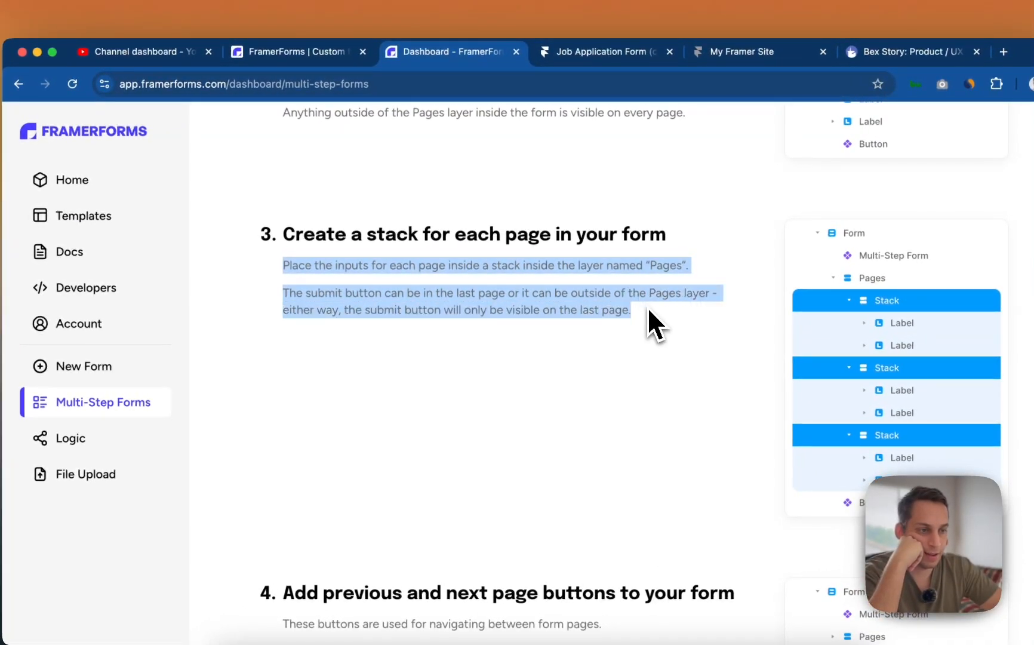
pyautogui.moveTo(649, 311); pyautogui.dragTo(620, 265)
pyautogui.click(620, 266)
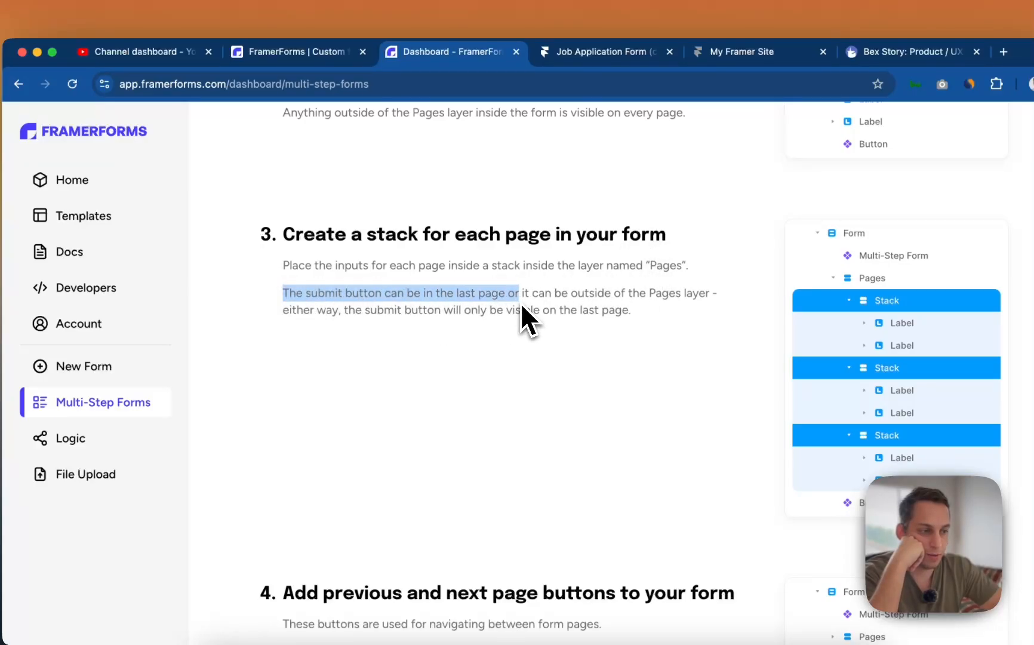
pyautogui.moveTo(521, 306); pyautogui.dragTo(674, 322)
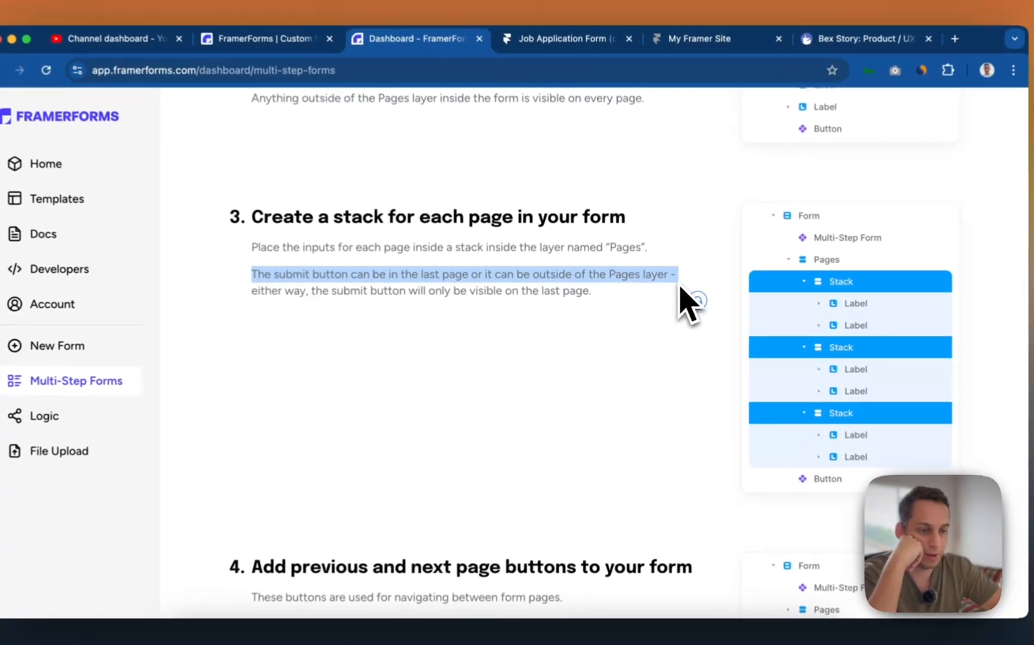
pyautogui.scroll(-5, 552, 352)
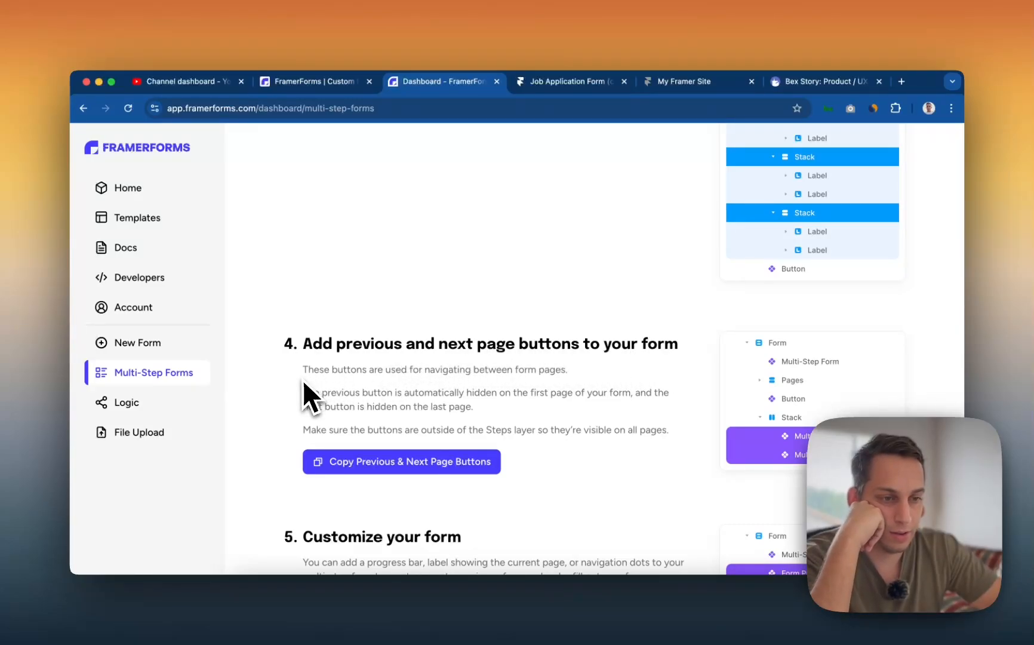
# - Copy the Previous & Next Page Buttons from step 4 of the guide
pyautogui.moveTo(303, 369); pyautogui.dragTo(577, 372)
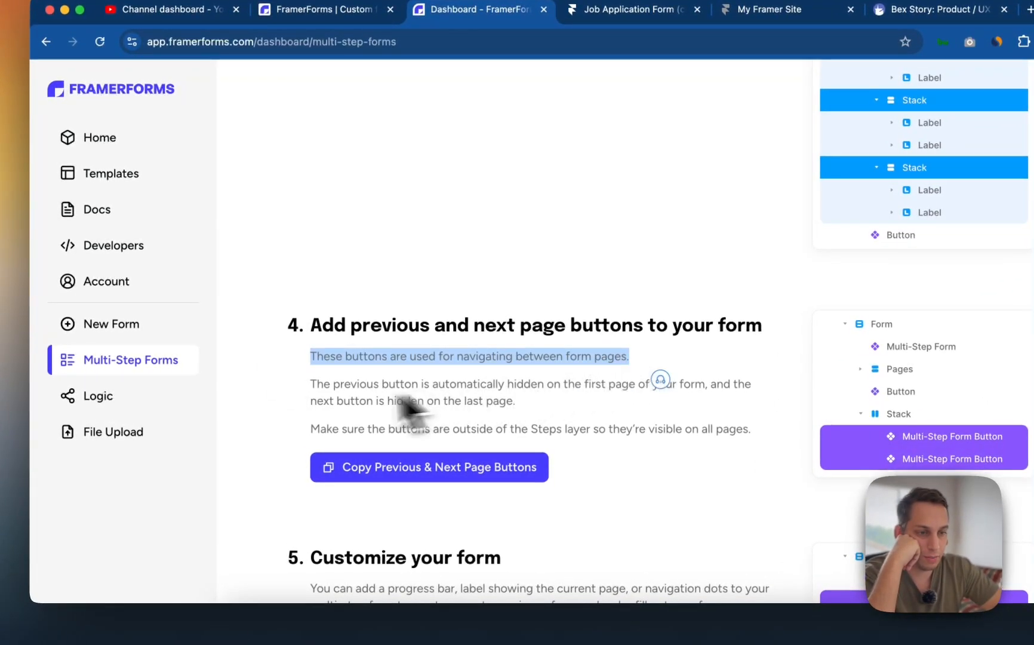
pyautogui.moveTo(309, 390); pyautogui.dragTo(569, 413)
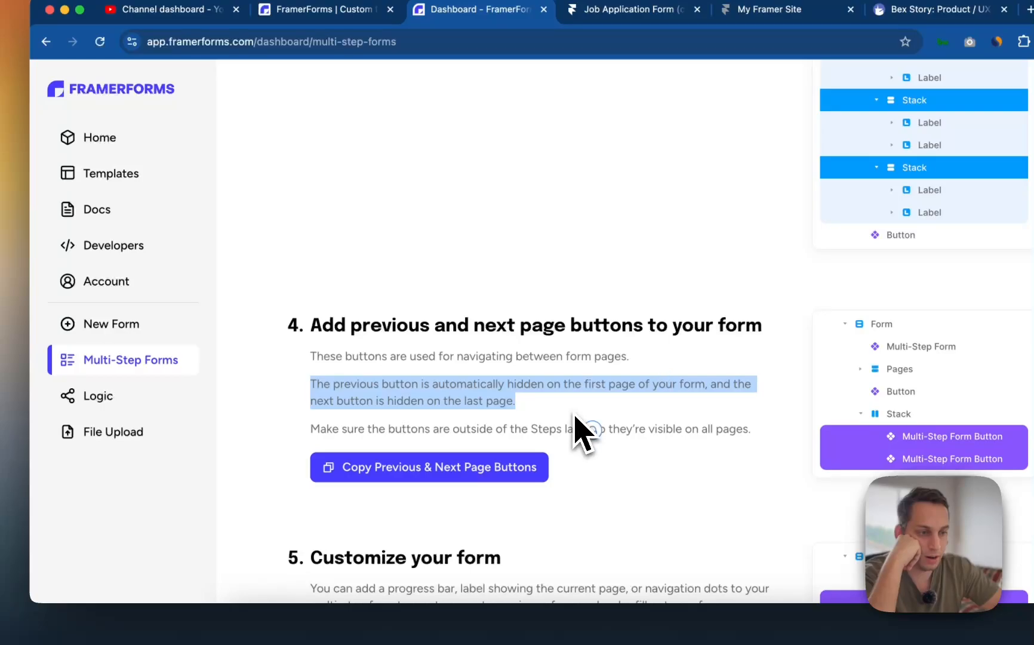
pyautogui.click(550, 427)
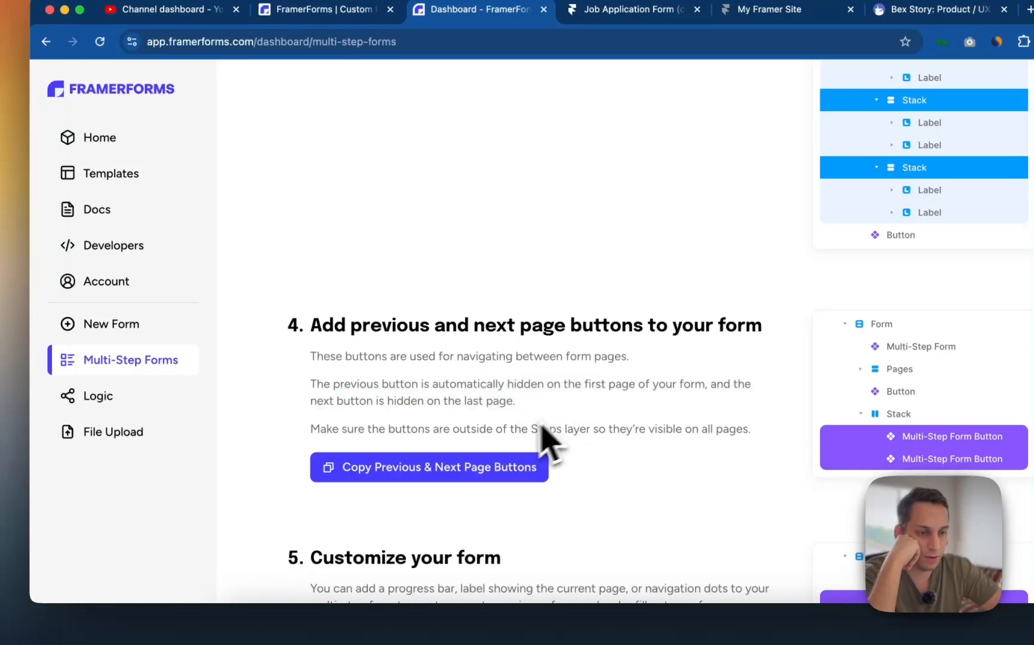
pyautogui.click(366, 472)
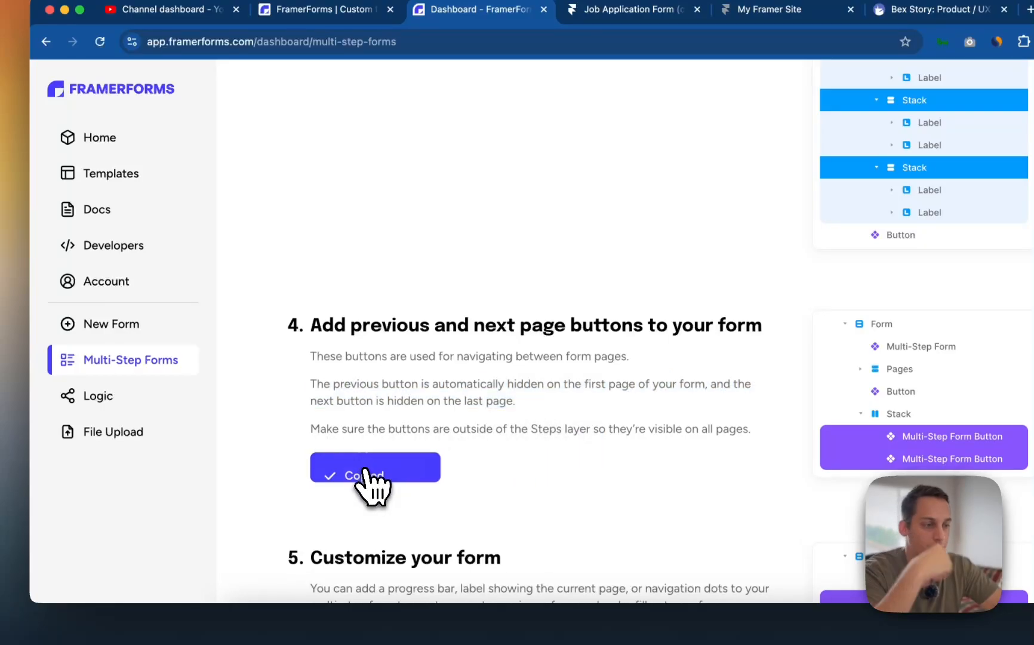
pyautogui.hotkey('ctrl', 'Up')
# - In Framer, duplicate the form's Button layer, then delete the duplicate
pyautogui.click(331, 335)
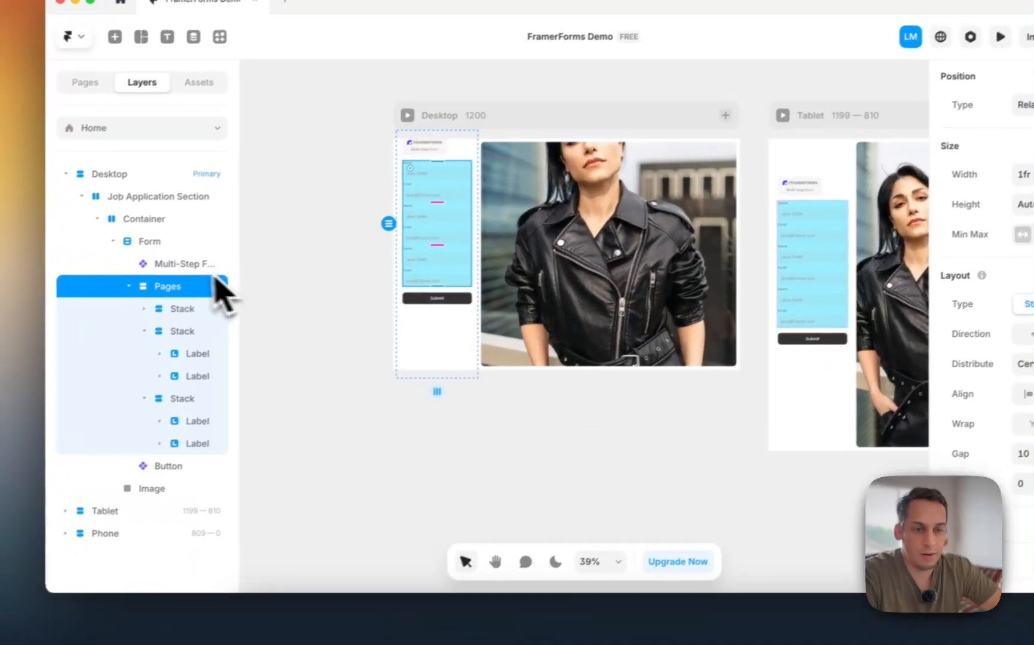
pyautogui.click(202, 294)
pyautogui.hotkey('ctrl', 'd')
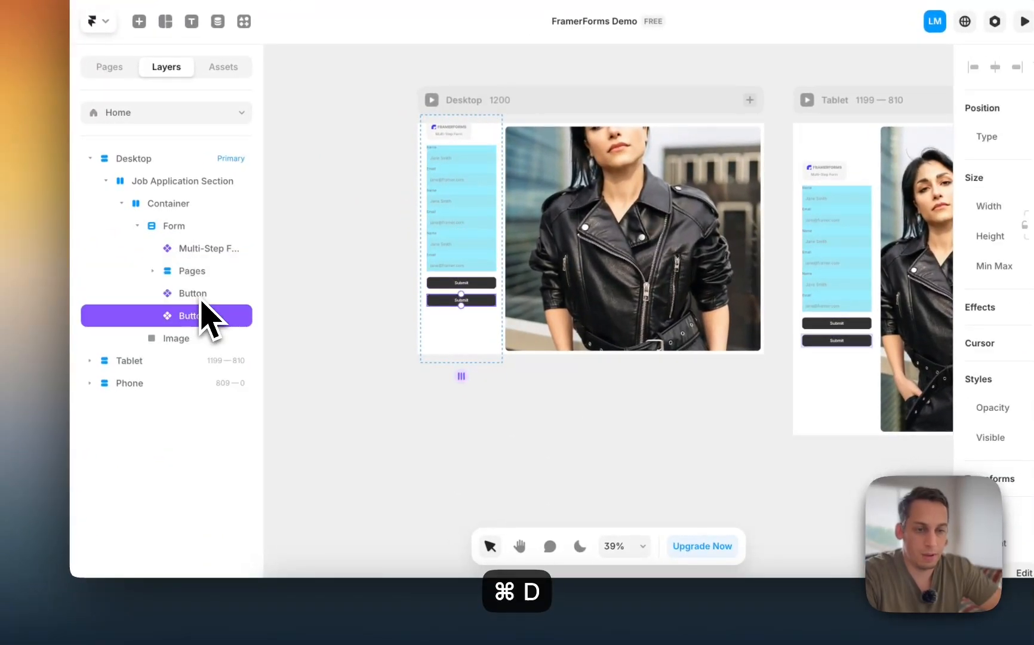
pyautogui.rightClick(208, 325)
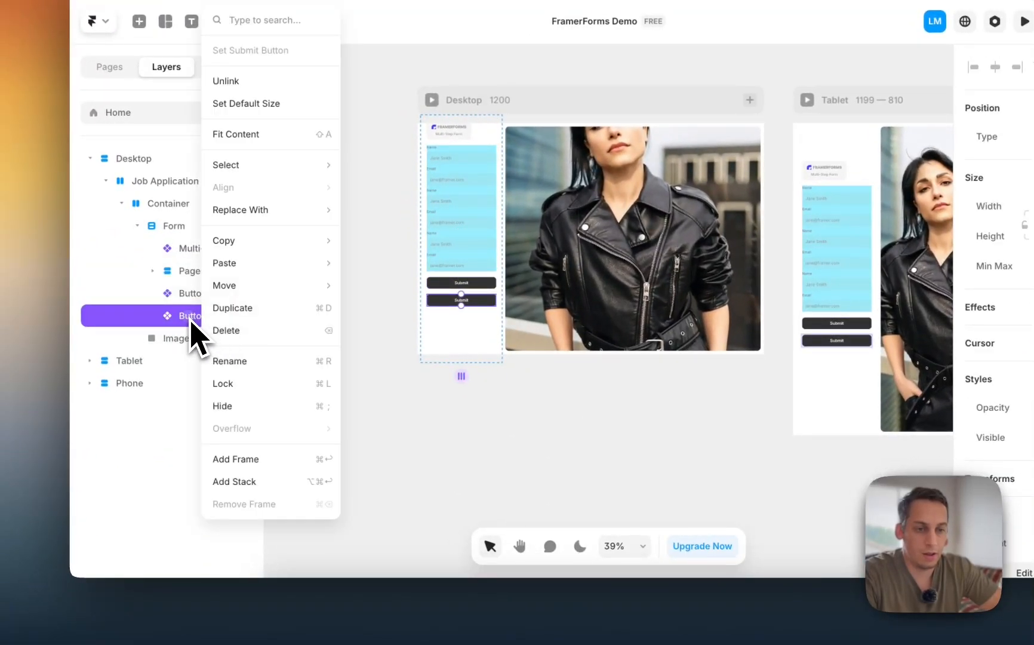
pyautogui.press('Escape')
pyautogui.press('BackSpace')
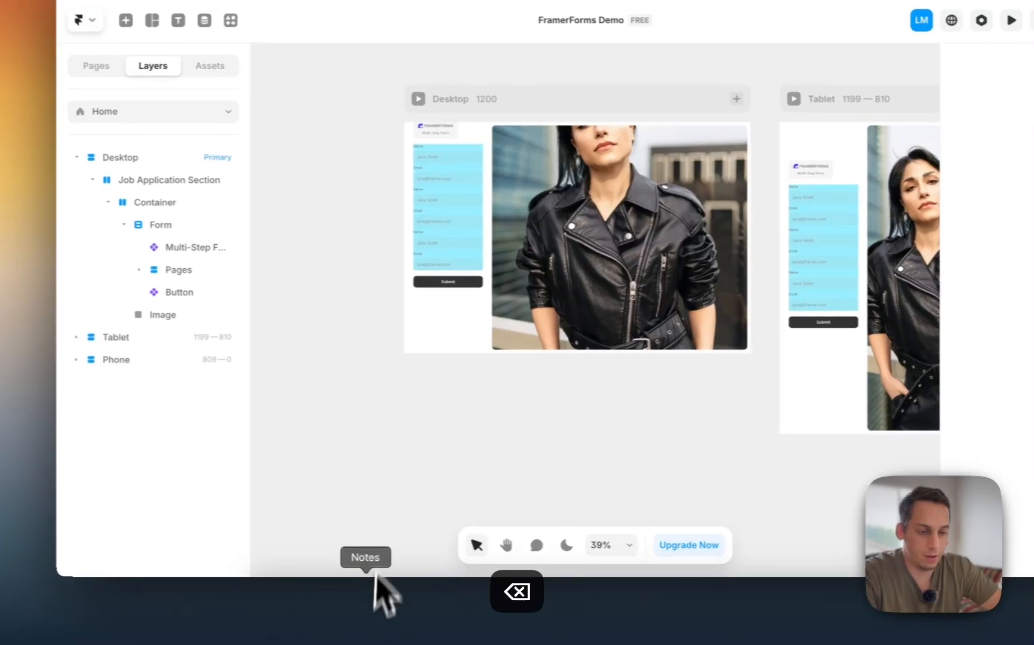
# - Paste the Previous & Next buttons stack after the Button layer and set its width to Fill
pyautogui.click(307, 621)
pyautogui.click(454, 445)
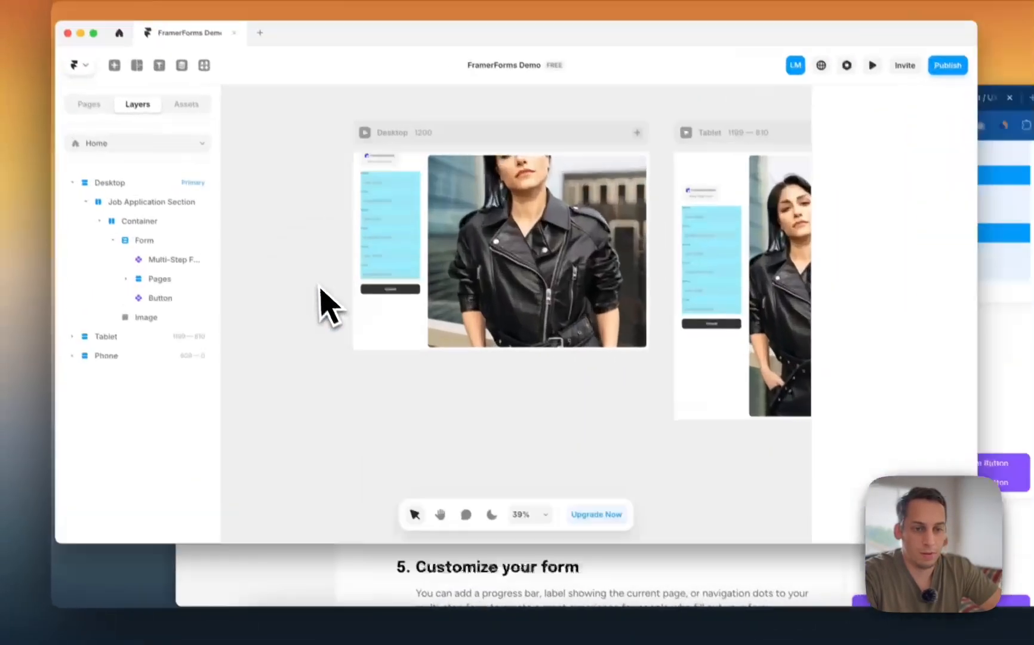
pyautogui.click(200, 338)
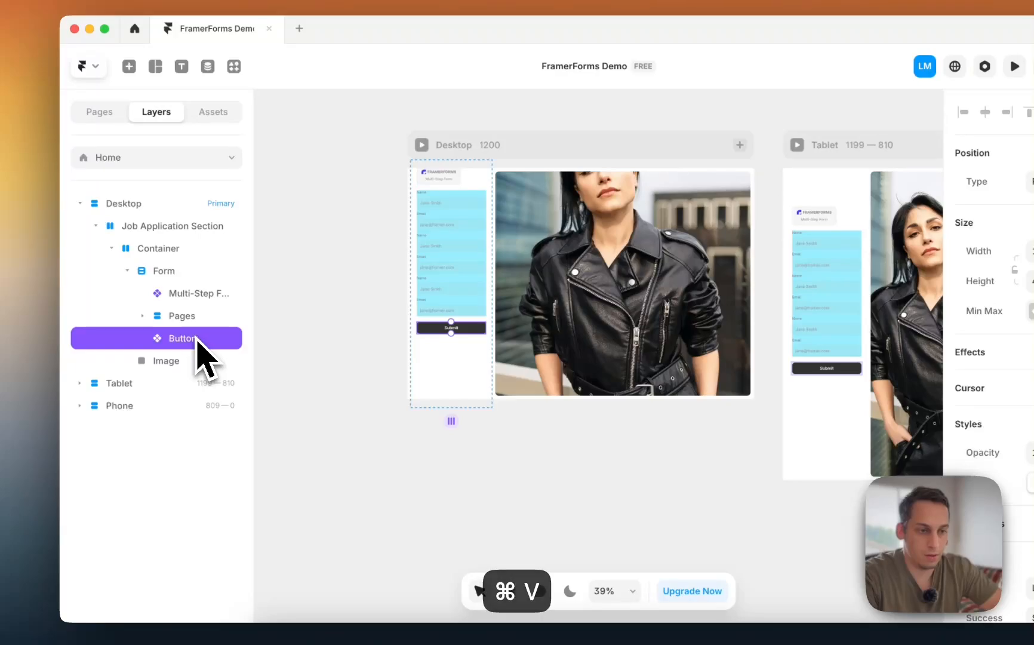
pyautogui.press('super+v')
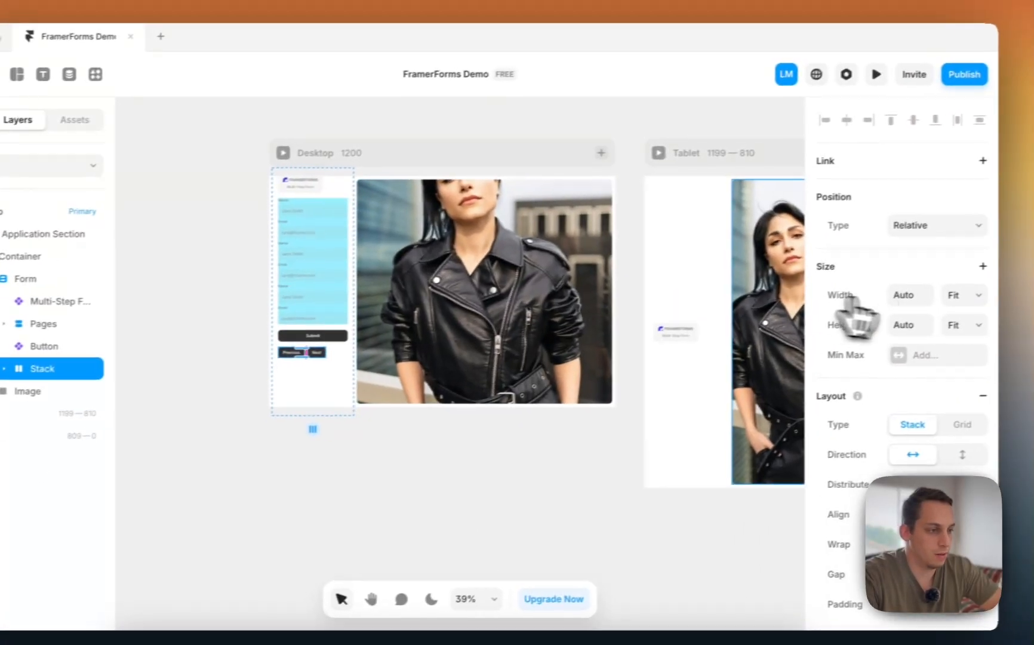
pyautogui.click(918, 308)
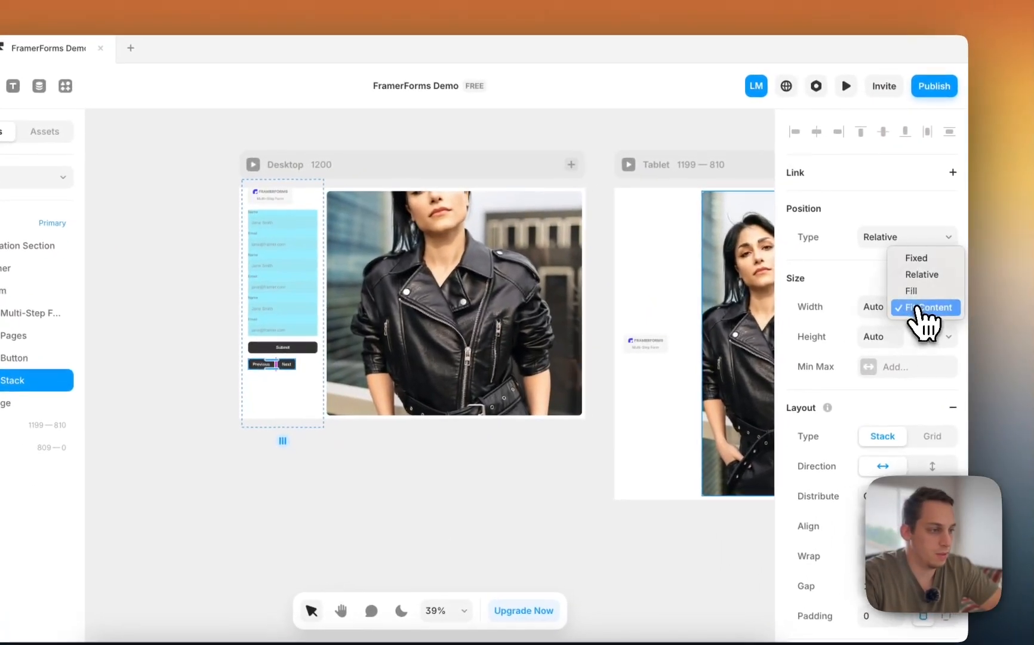
pyautogui.click(912, 291)
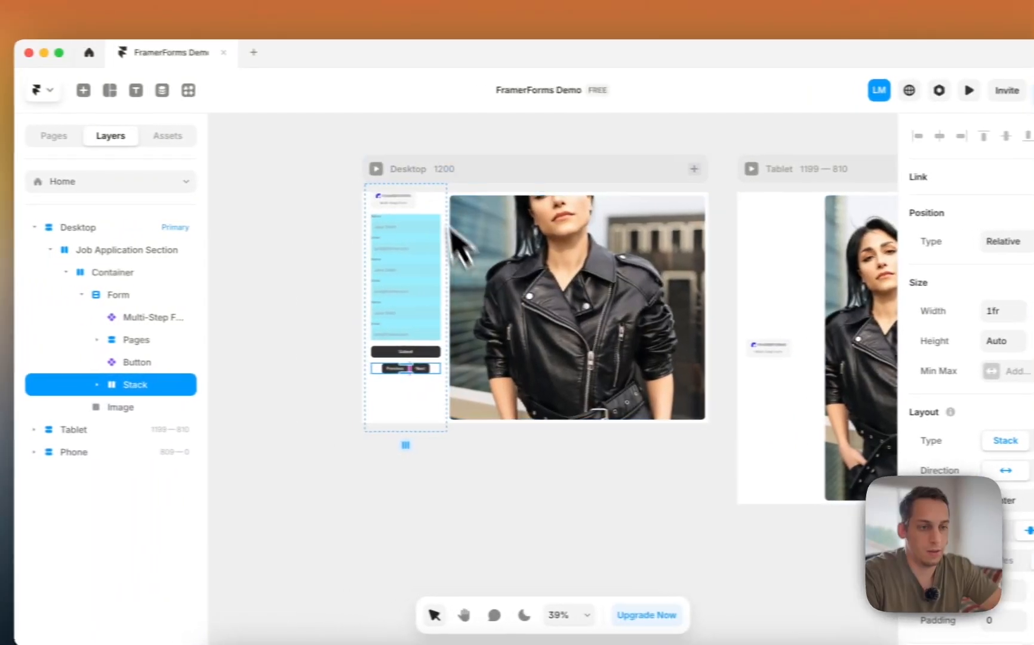
# - Preview the Desktop page and test the form's Next and Previous buttons
pyautogui.click(377, 169)
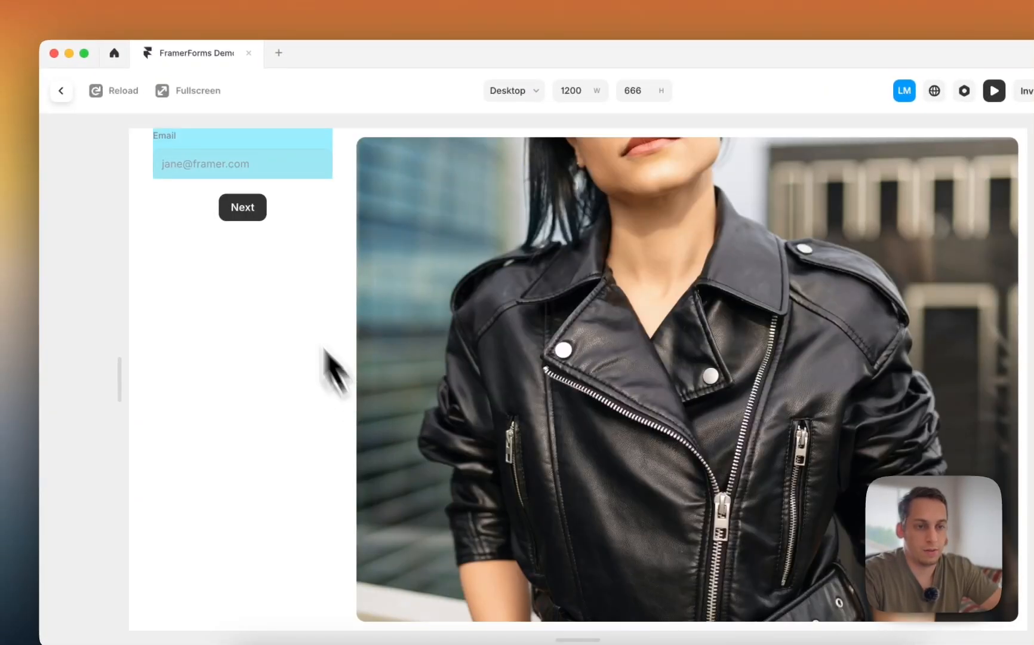
pyautogui.click(260, 211)
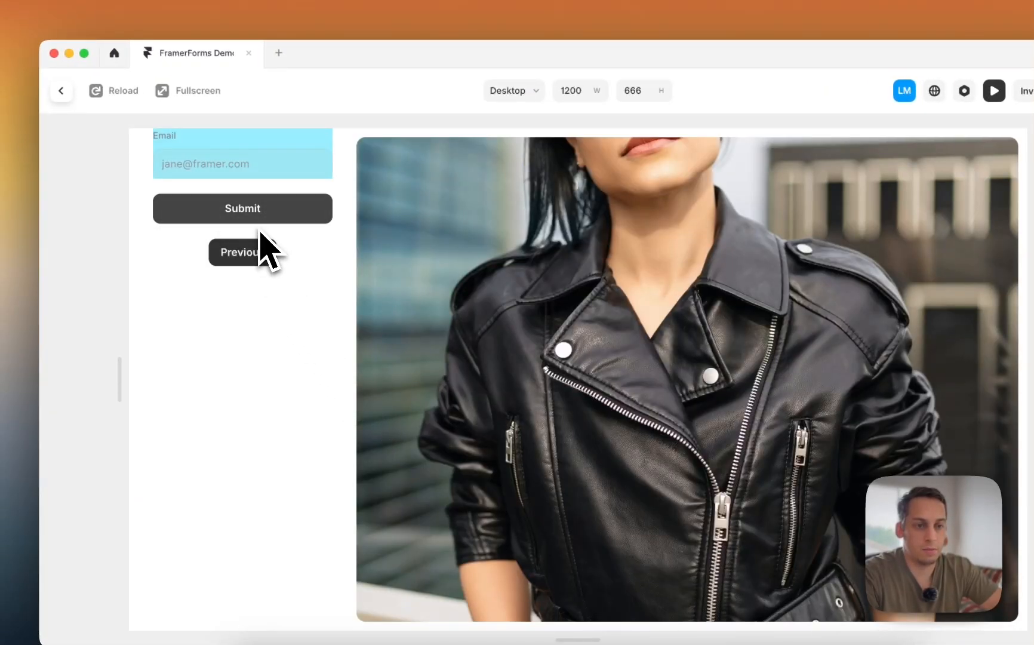
pyautogui.click(232, 218)
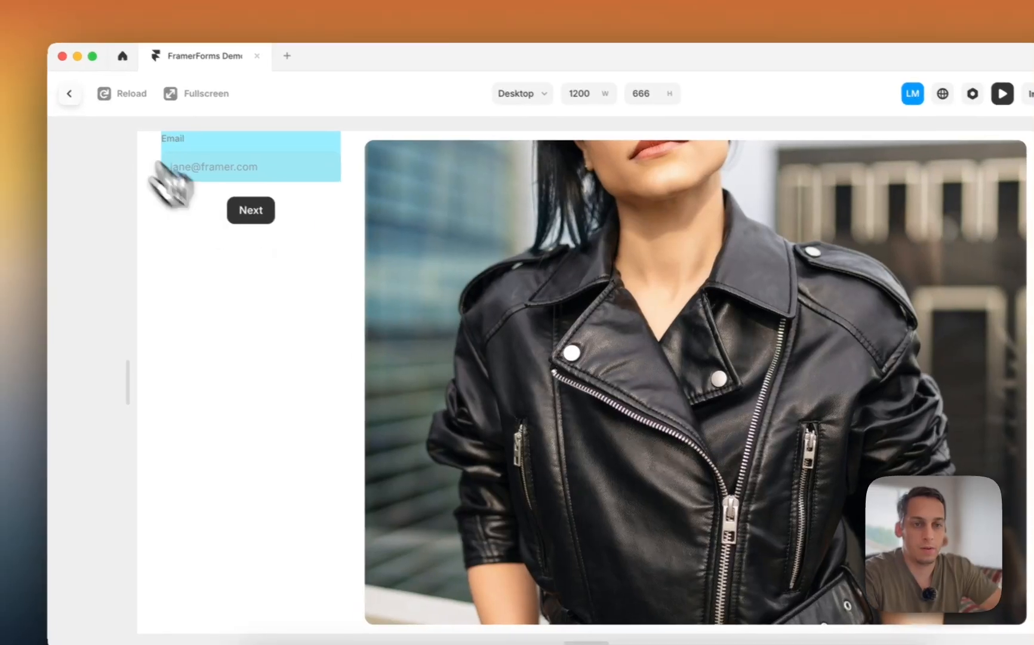
pyautogui.click(61, 91)
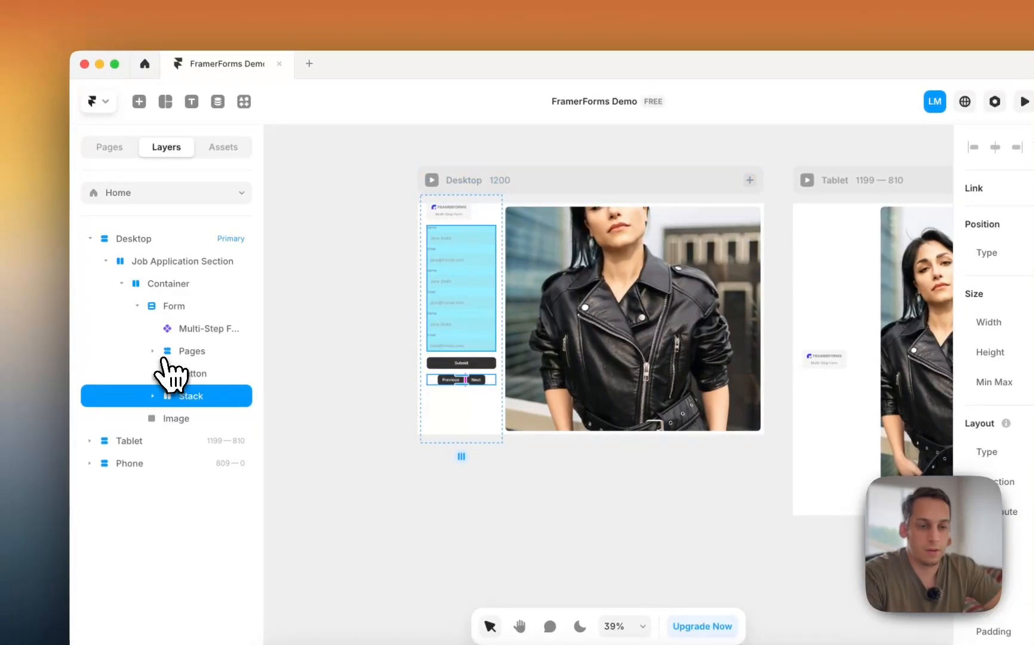
# - Inspect the first page's layers, then set the Form's height to Fit Content
pyautogui.click(159, 355)
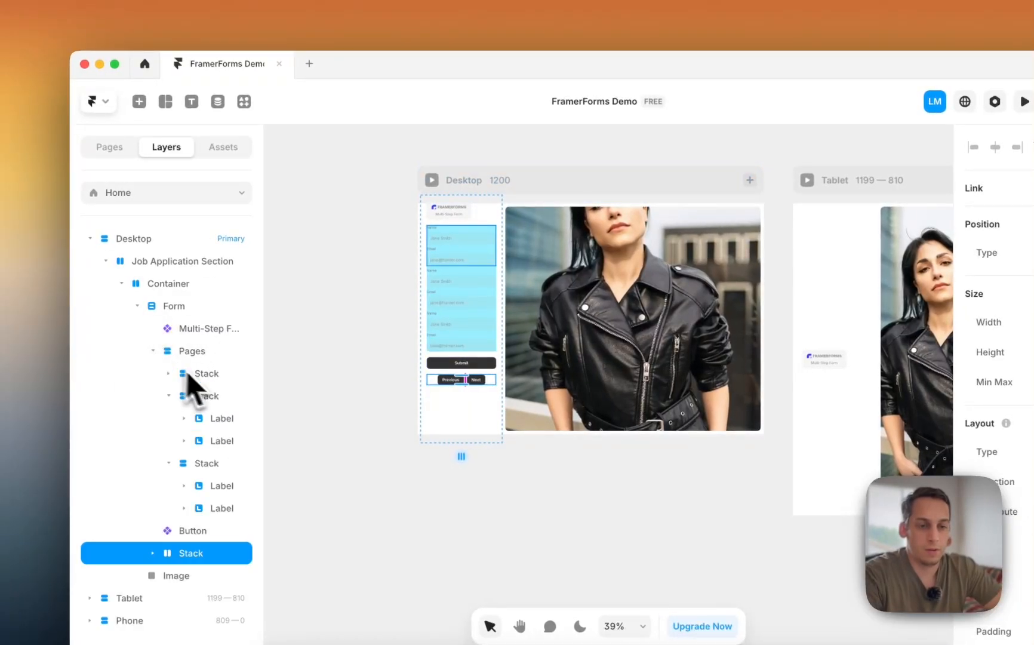
pyautogui.click(190, 375)
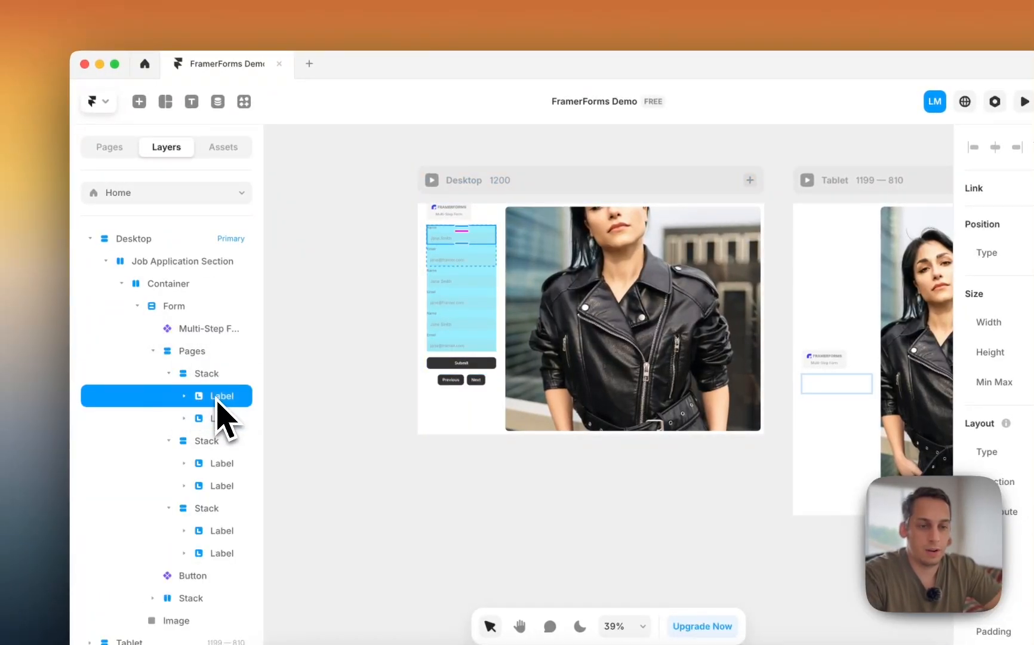
pyautogui.click(213, 419)
pyautogui.scroll(2, 397, 238)
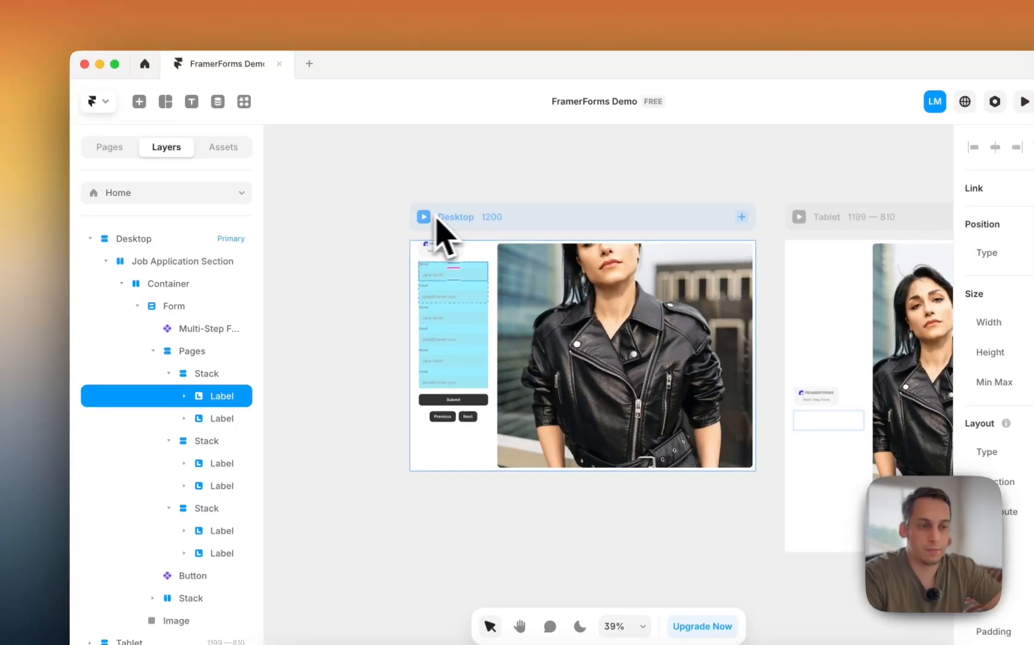
pyautogui.click(481, 255)
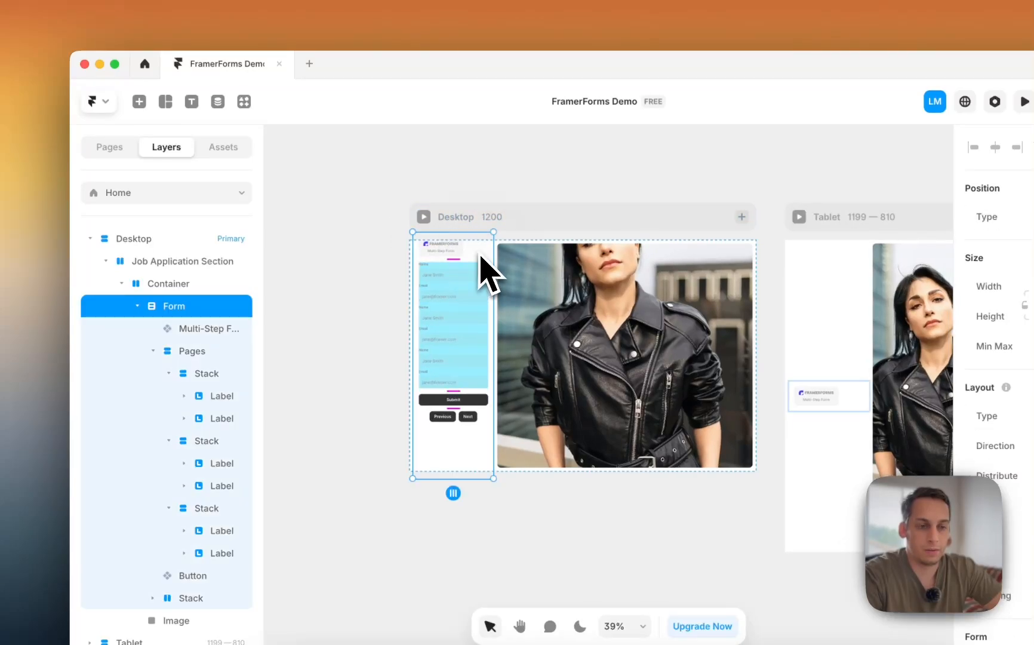
pyautogui.click(141, 306)
pyautogui.click(935, 286)
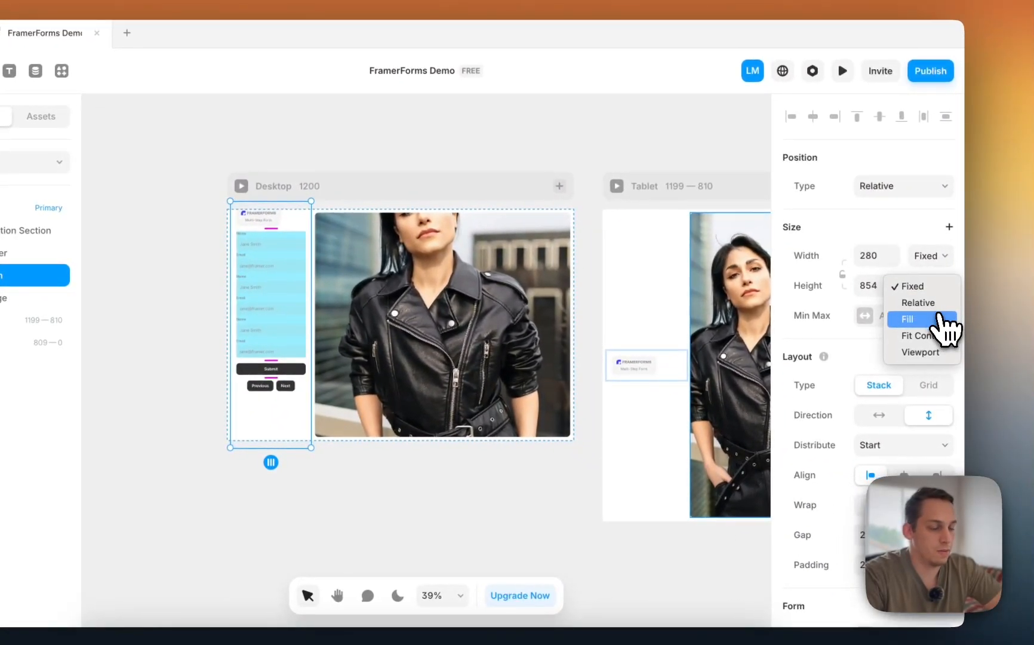
pyautogui.click(920, 319)
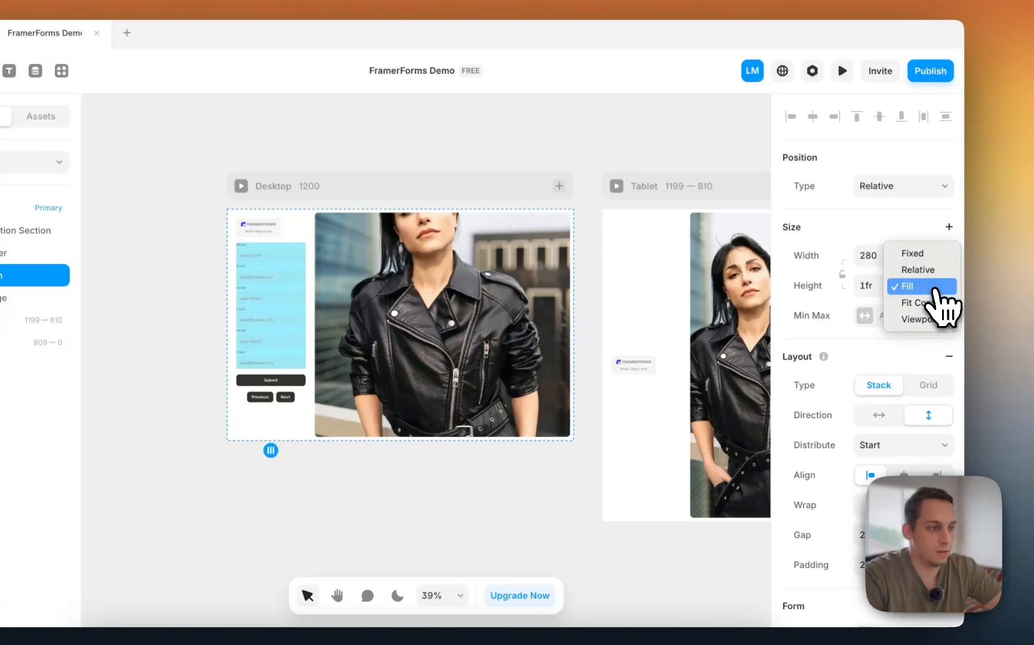
pyautogui.click(935, 303)
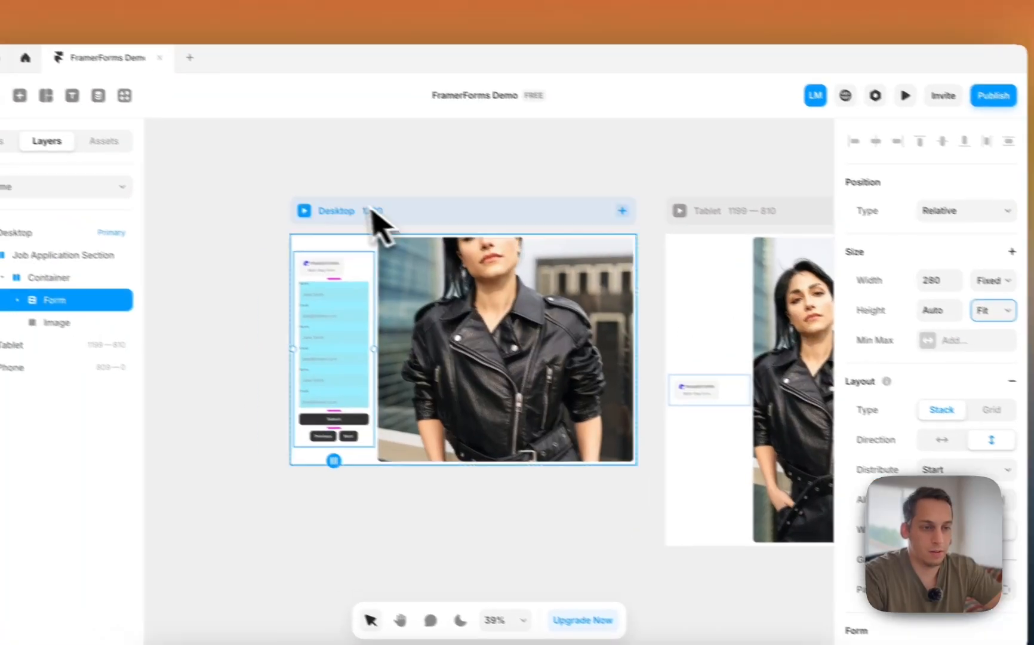
# - Make the Form fill the available width and preview the Desktop page again
pyautogui.click(994, 281)
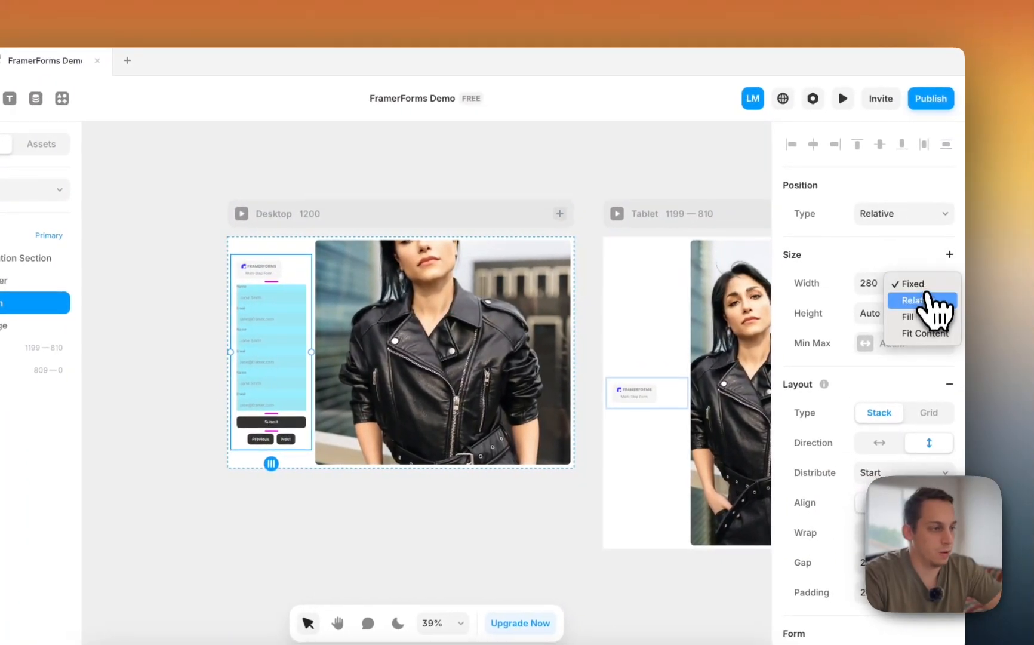
pyautogui.click(924, 317)
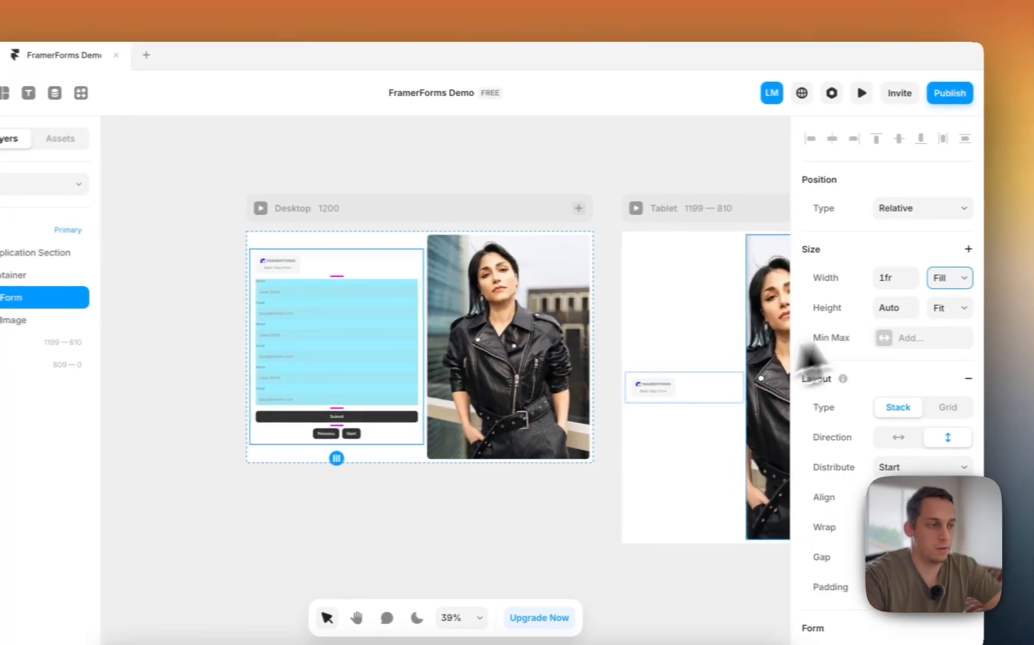
pyautogui.click(940, 288)
pyautogui.click(942, 299)
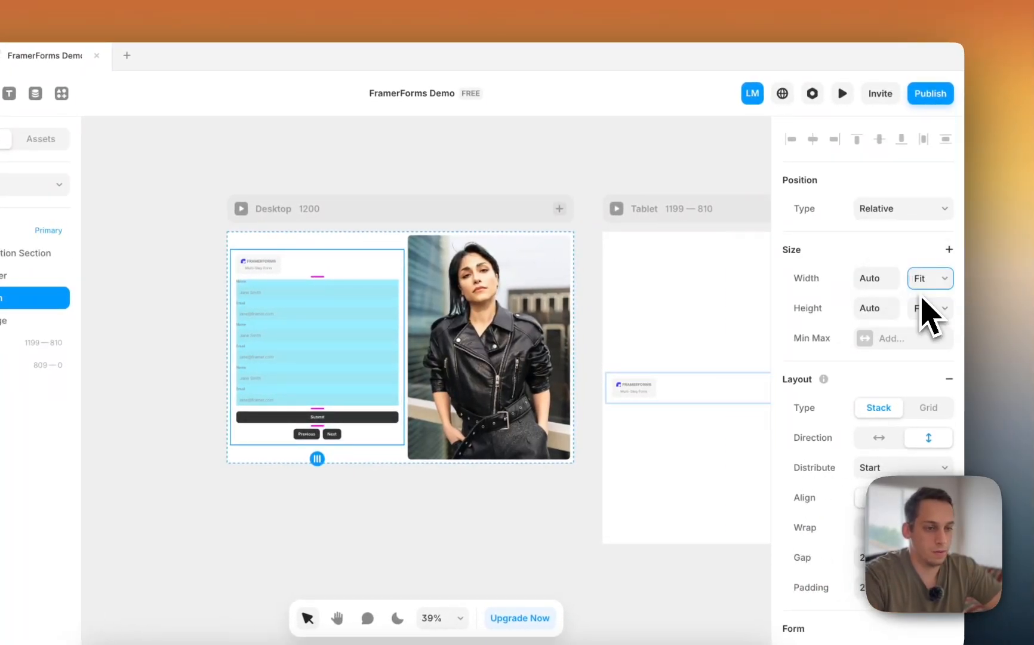
pyautogui.press('super+z')
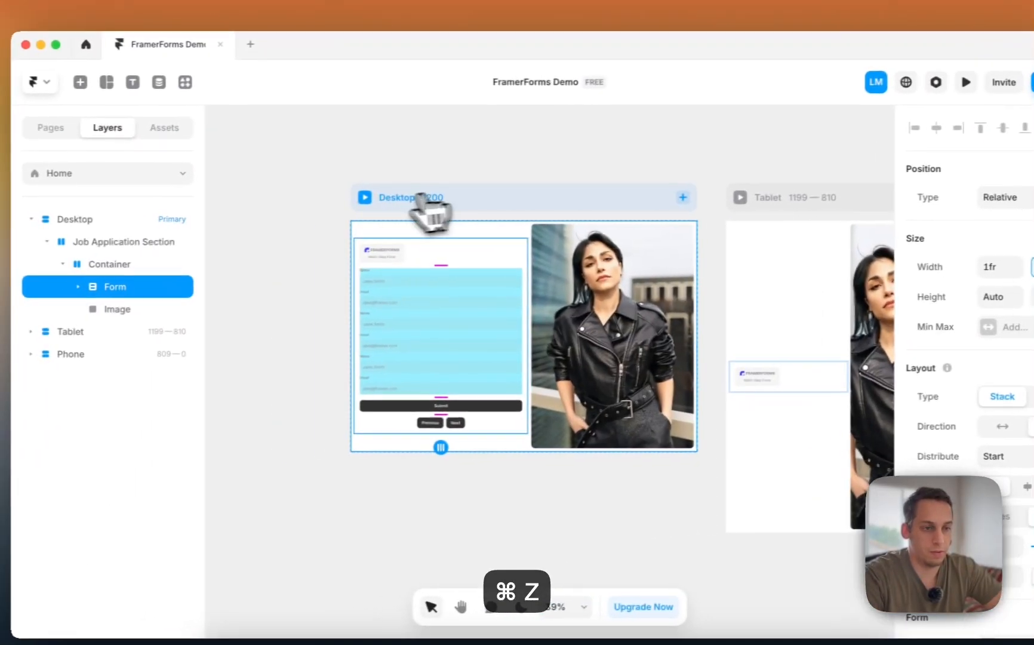
pyautogui.click(241, 209)
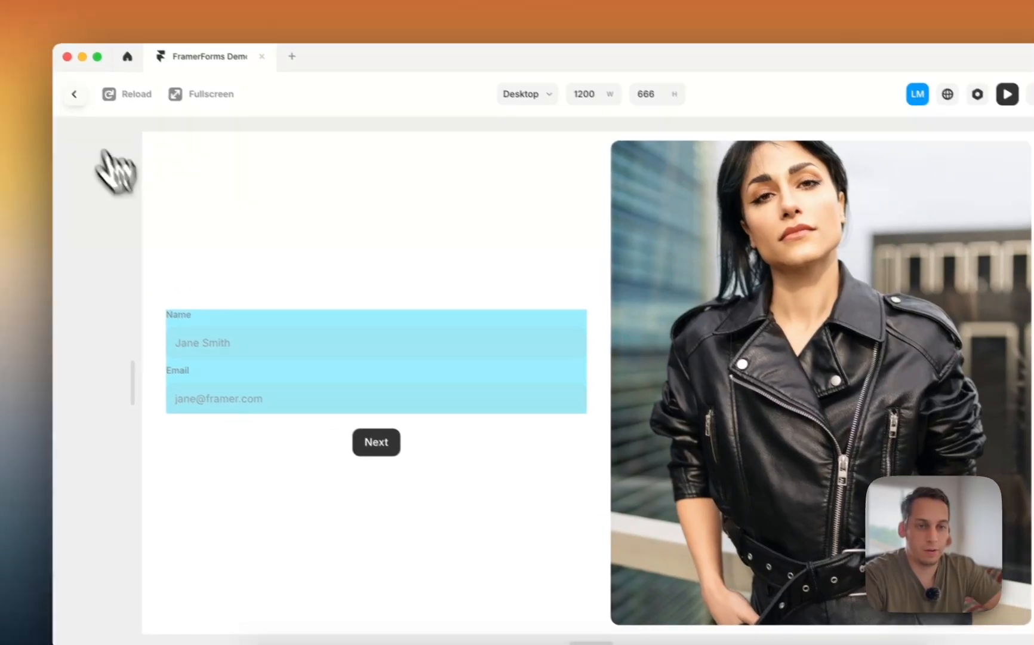
# - Close the preview and expand the Form's child layers inside the Container
pyautogui.click(48, 80)
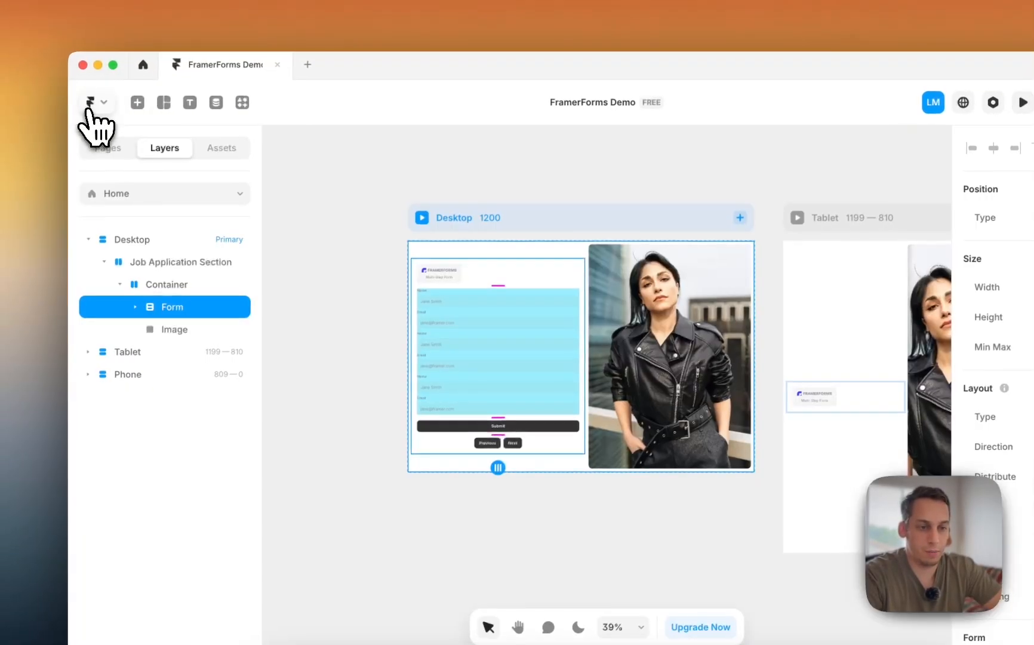
pyautogui.click(135, 290)
pyautogui.click(137, 308)
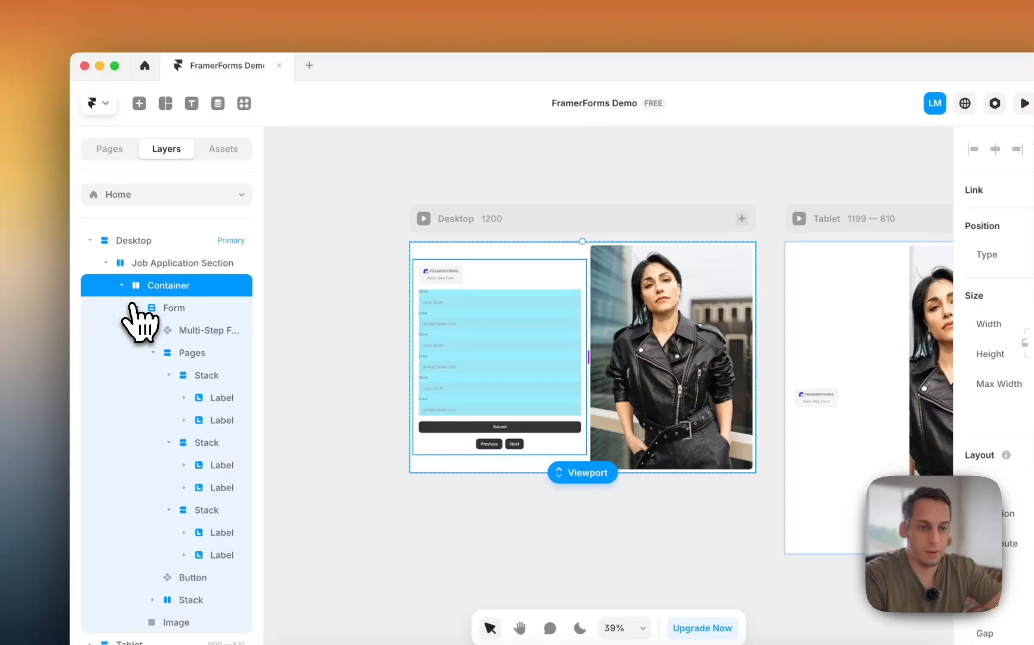
pyautogui.scroll(-2, 185, 348)
# - Copy the Progress Bar component from section 5 of the Multi-Step Forms guide
pyautogui.click(339, 637)
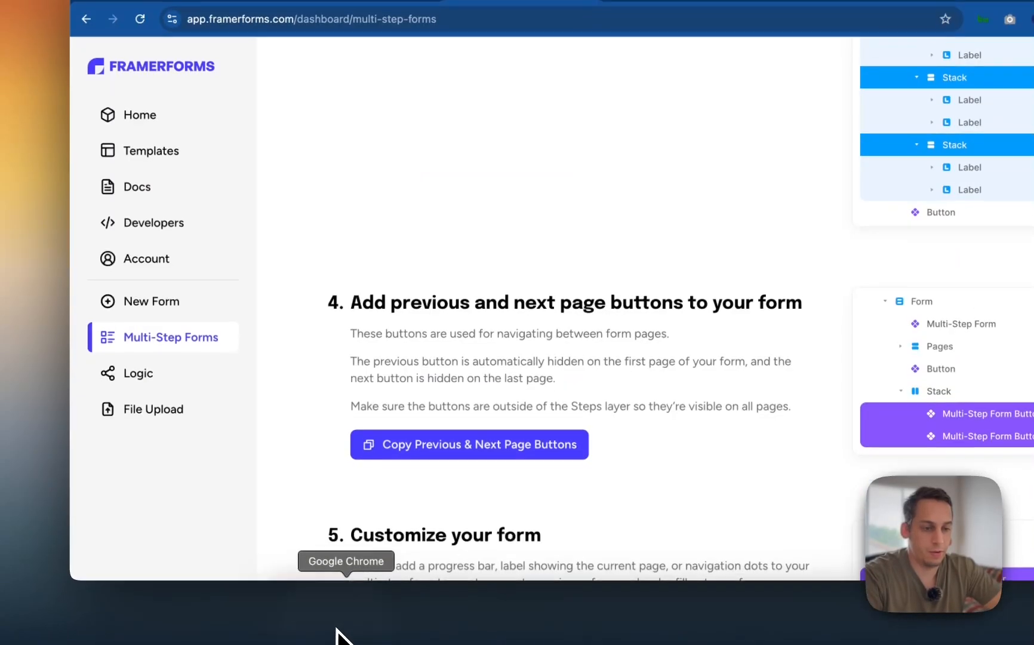
pyautogui.scroll(-4, 403, 490)
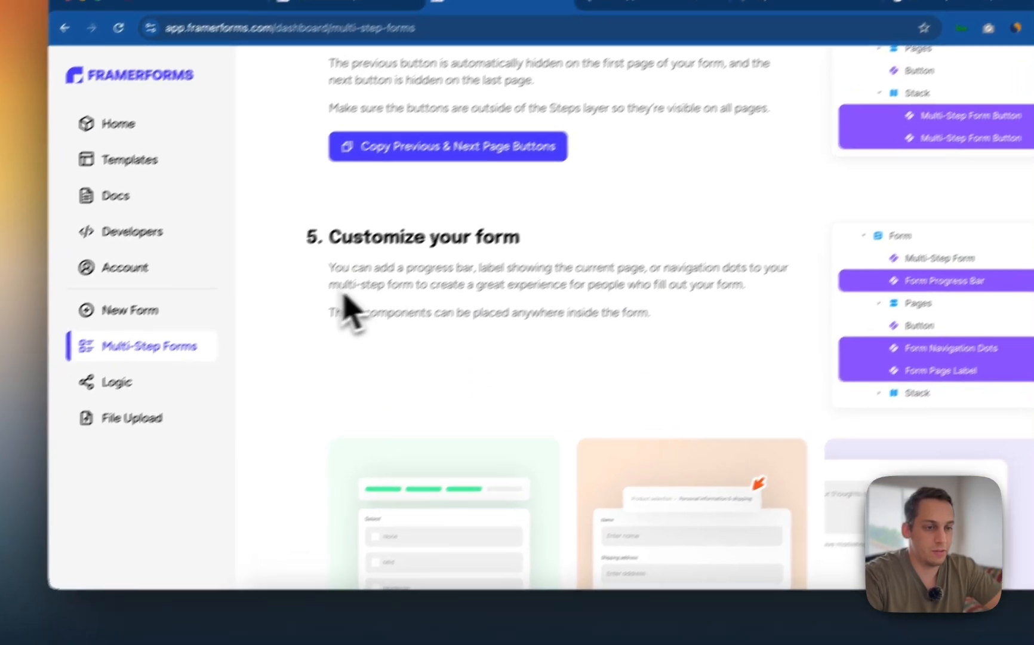
pyautogui.moveTo(350, 254); pyautogui.dragTo(435, 257)
pyautogui.moveTo(364, 308); pyautogui.dragTo(672, 319)
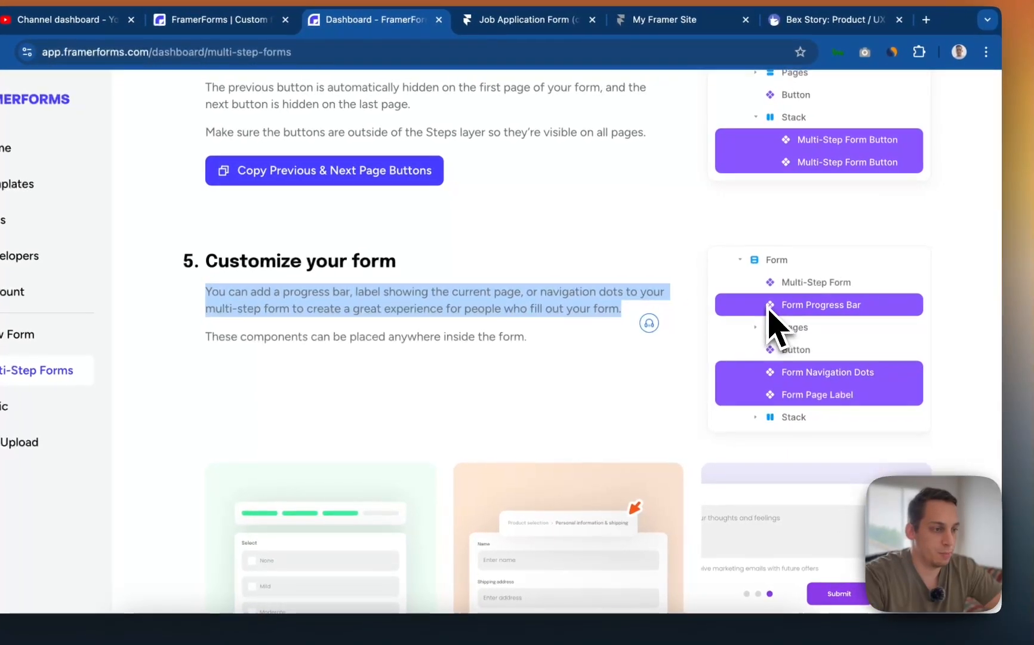
pyautogui.click(681, 319)
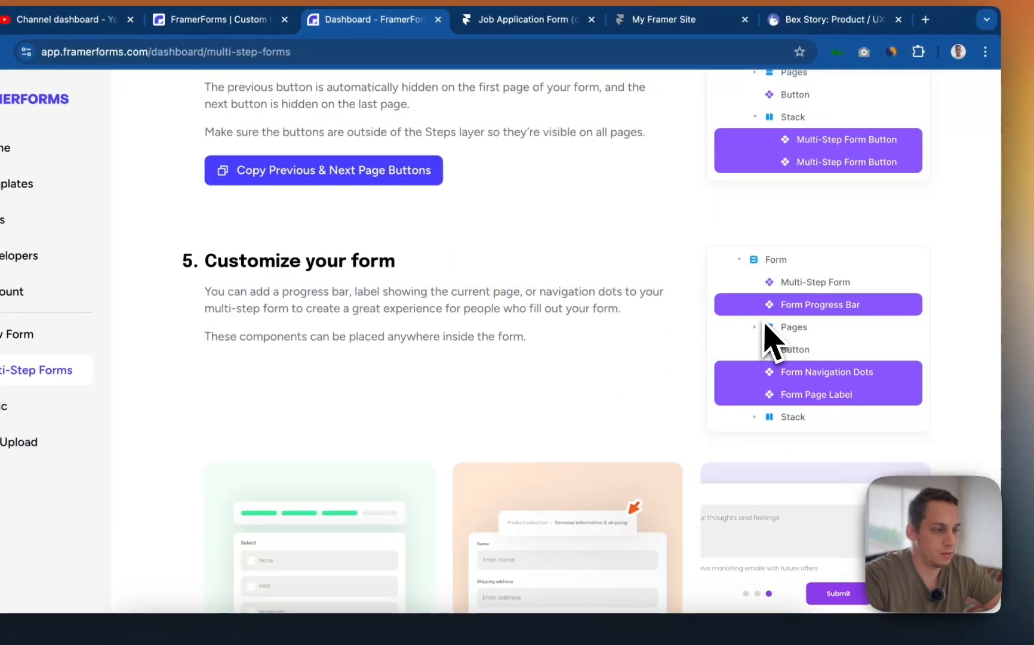
pyautogui.scroll(-3, 319, 469)
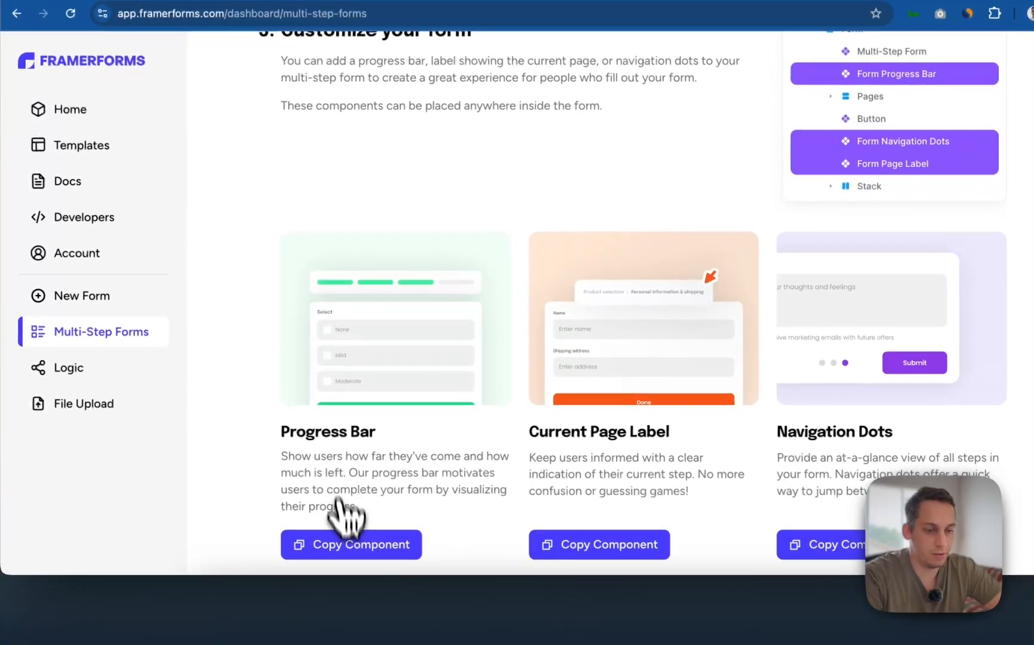
pyautogui.click(339, 544)
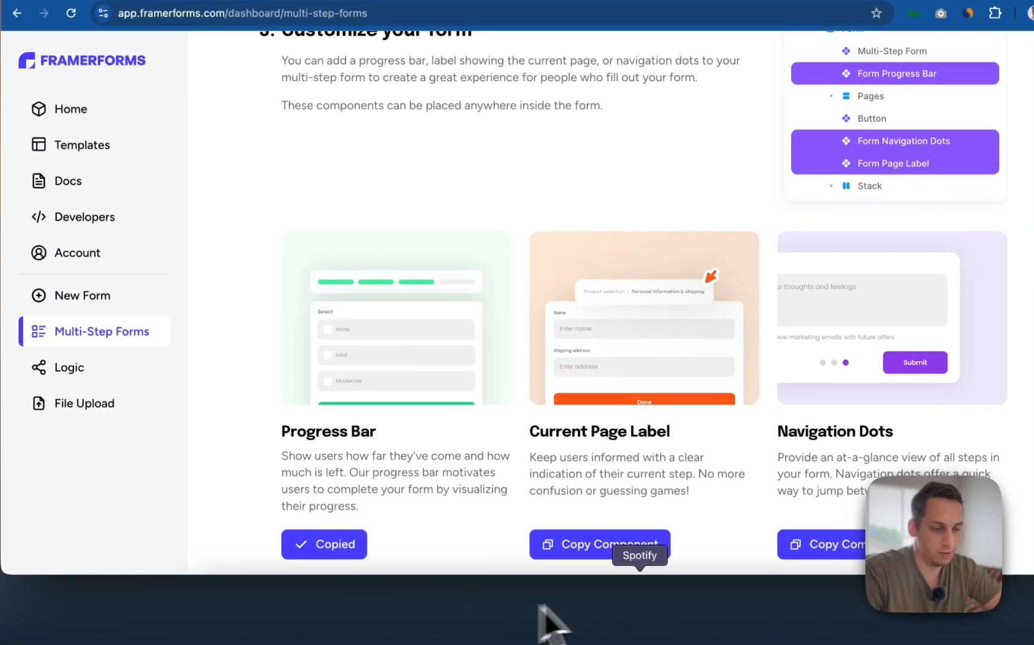
pyautogui.click(592, 603)
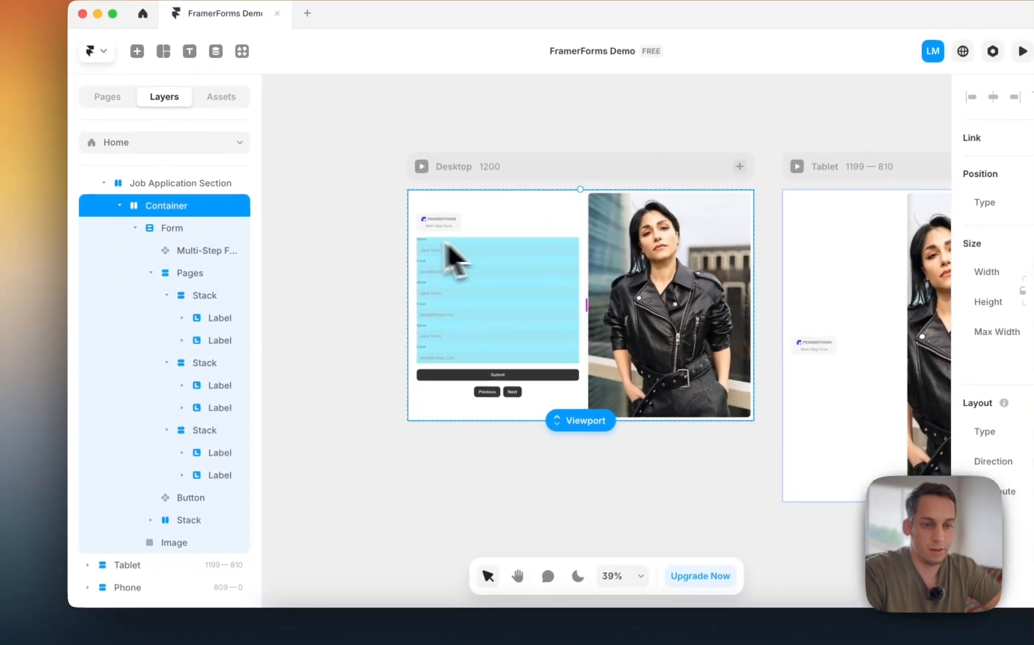
# - Move the Form Progress Bar above Pages and set its width to Fill
pyautogui.click(184, 256)
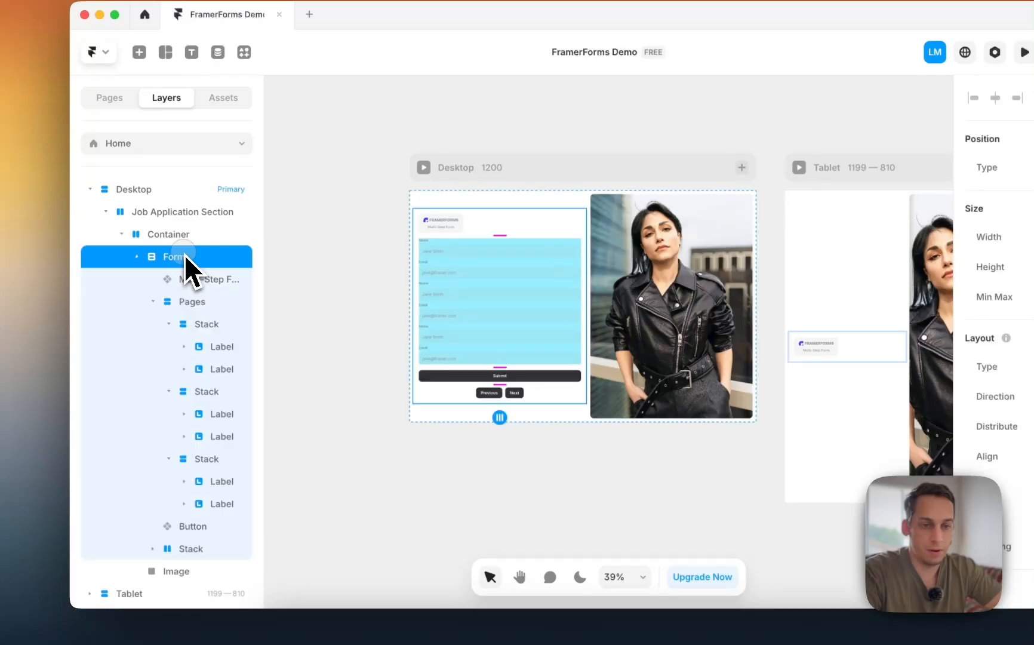
pyautogui.click(190, 285)
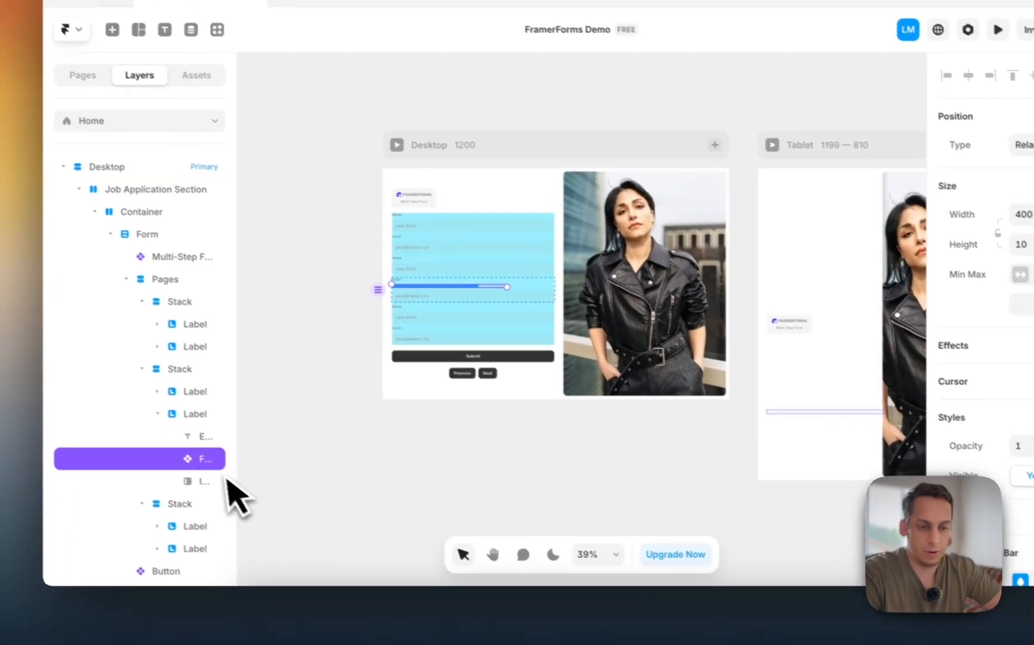
pyautogui.moveTo(233, 481); pyautogui.dragTo(196, 281)
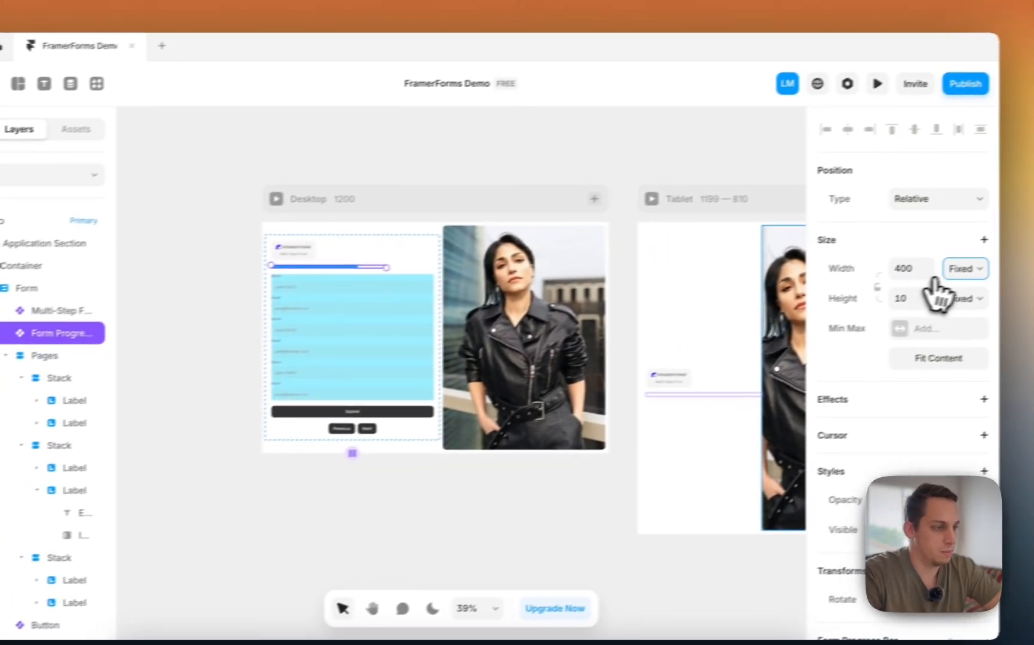
pyautogui.click(931, 270)
pyautogui.click(917, 307)
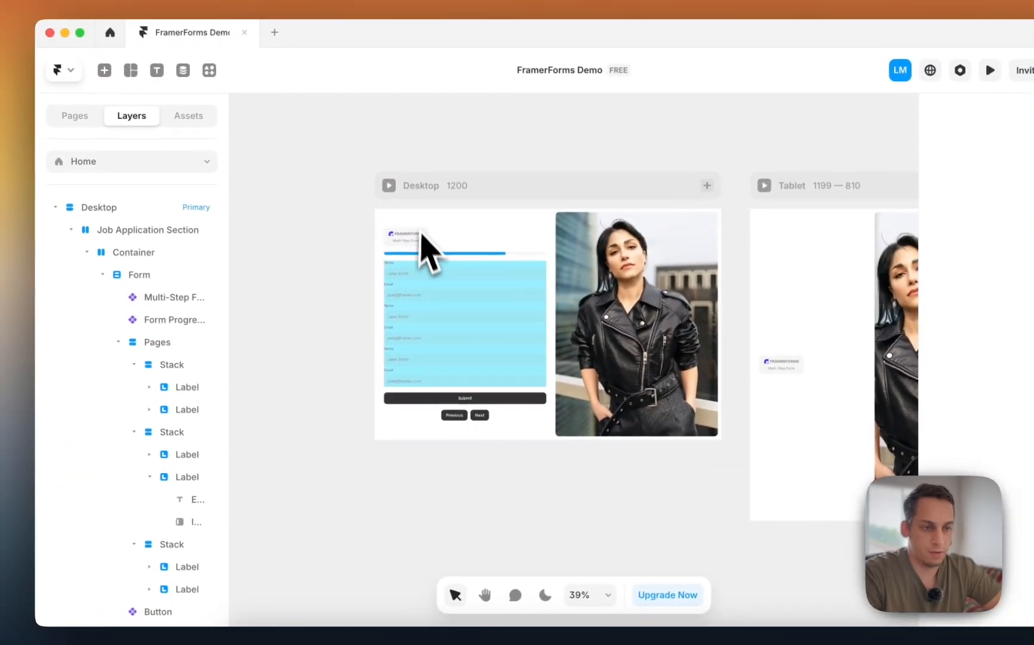
# - Preview the Desktop page and check the progress bar with Next and Previous
pyautogui.click(242, 206)
pyautogui.click(391, 186)
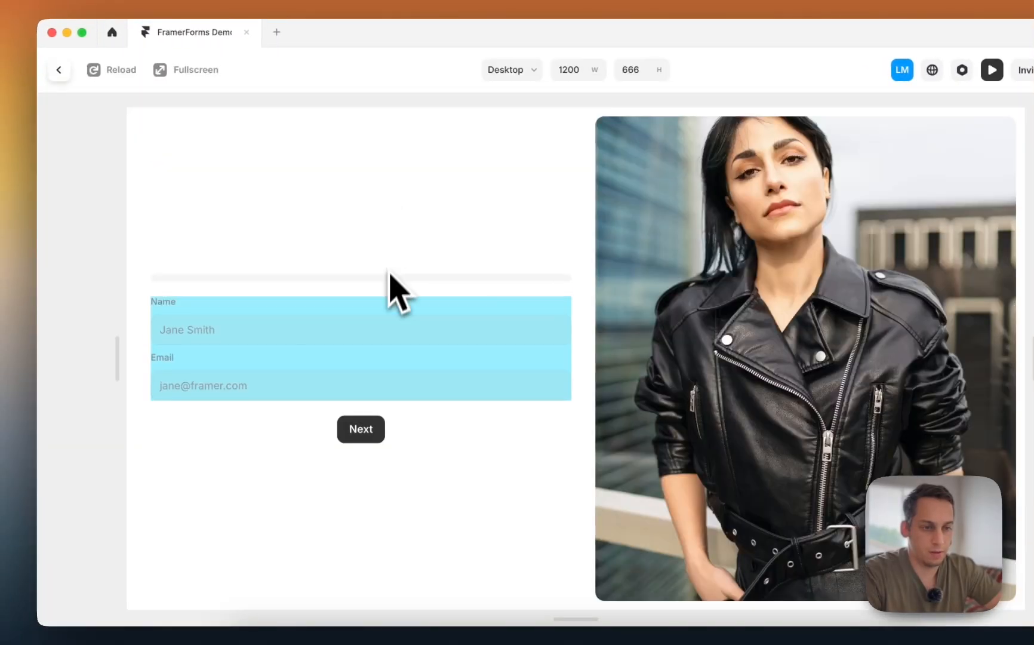
pyautogui.click(387, 435)
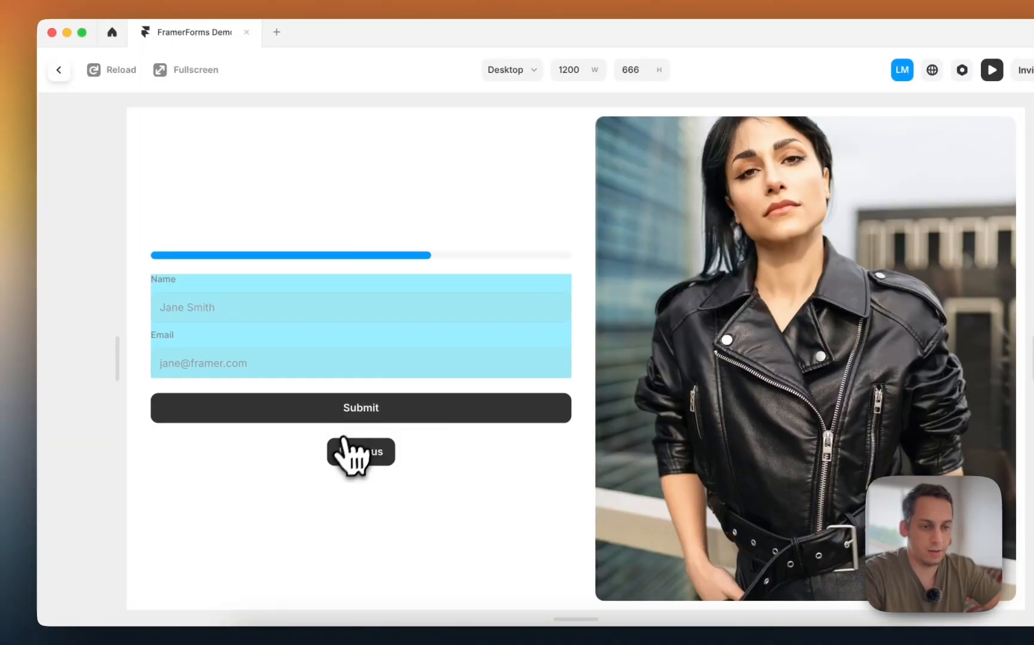
pyautogui.click(342, 461)
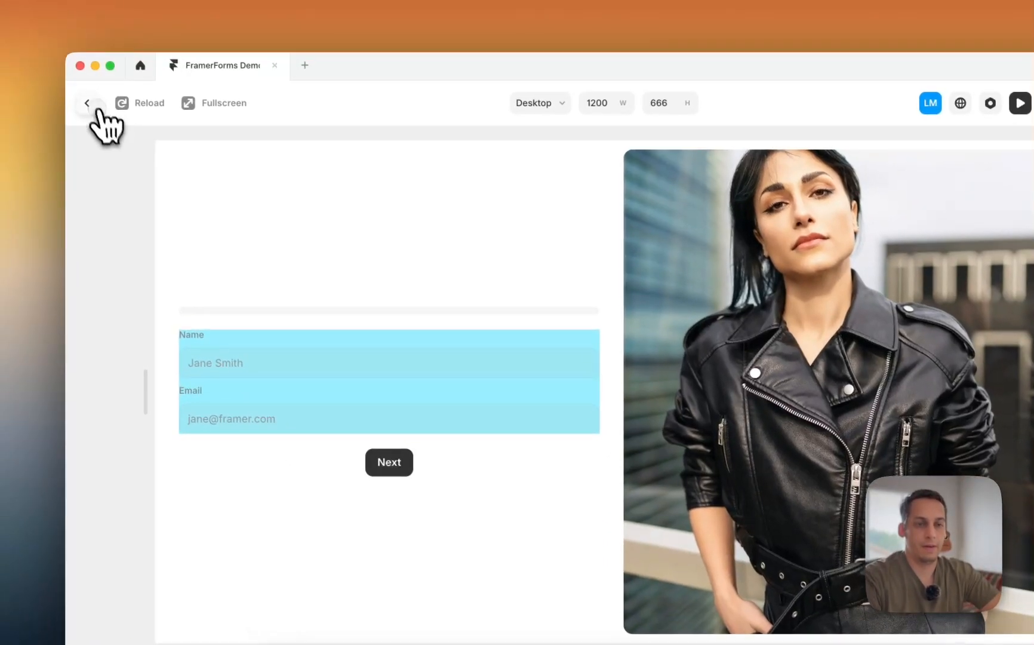
pyautogui.click(58, 69)
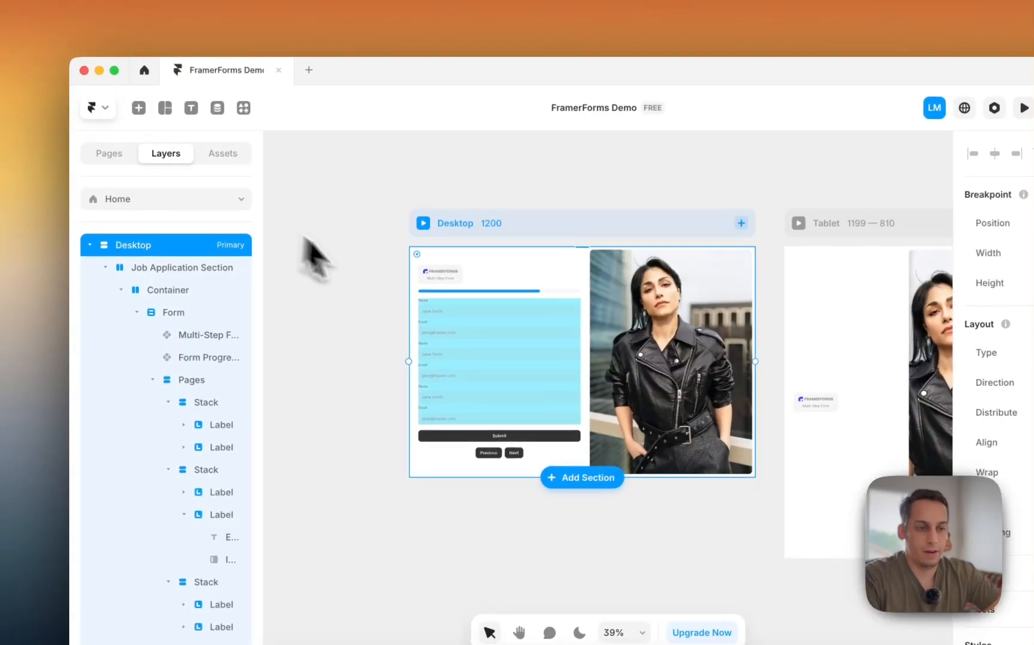
pyautogui.click(487, 309)
# - Clear the cyan Fill from the Pages stack's Styles
pyautogui.click(192, 380)
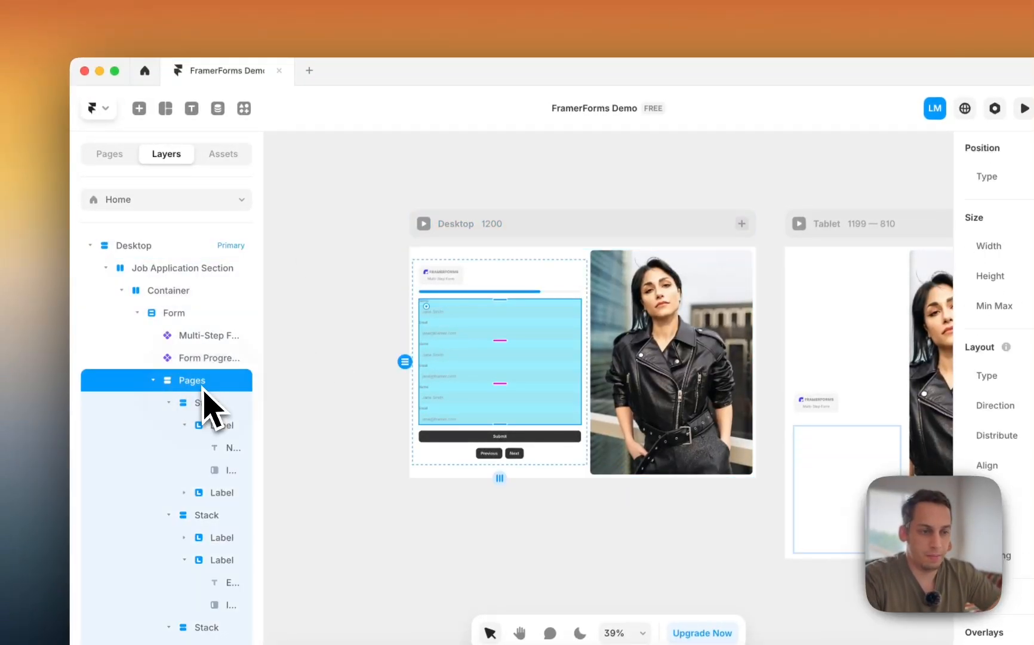
pyautogui.scroll(-5, 976, 472)
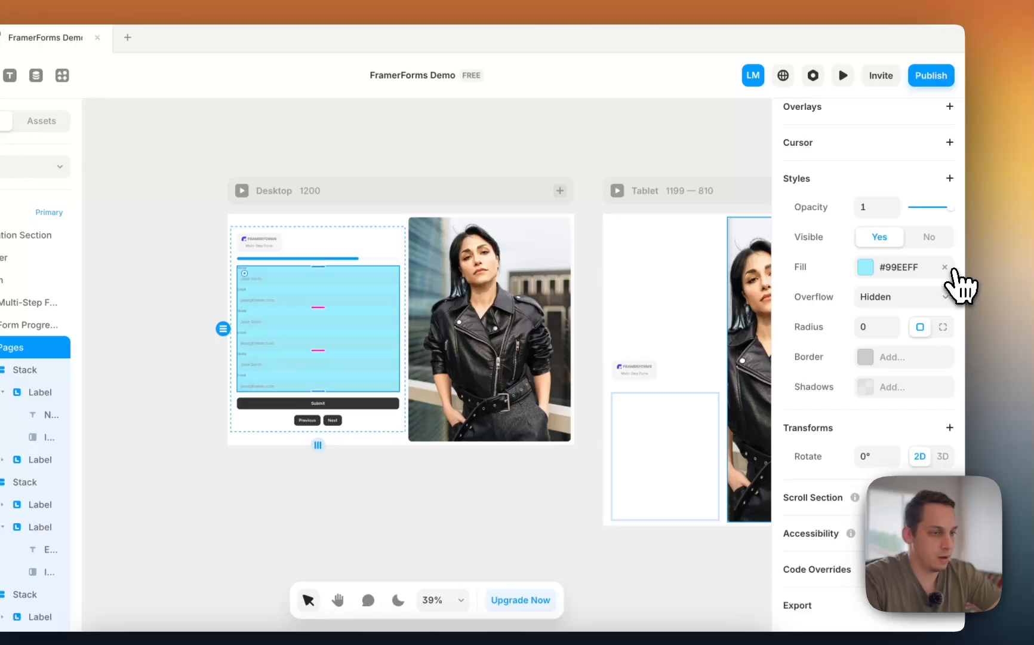
pyautogui.click(950, 268)
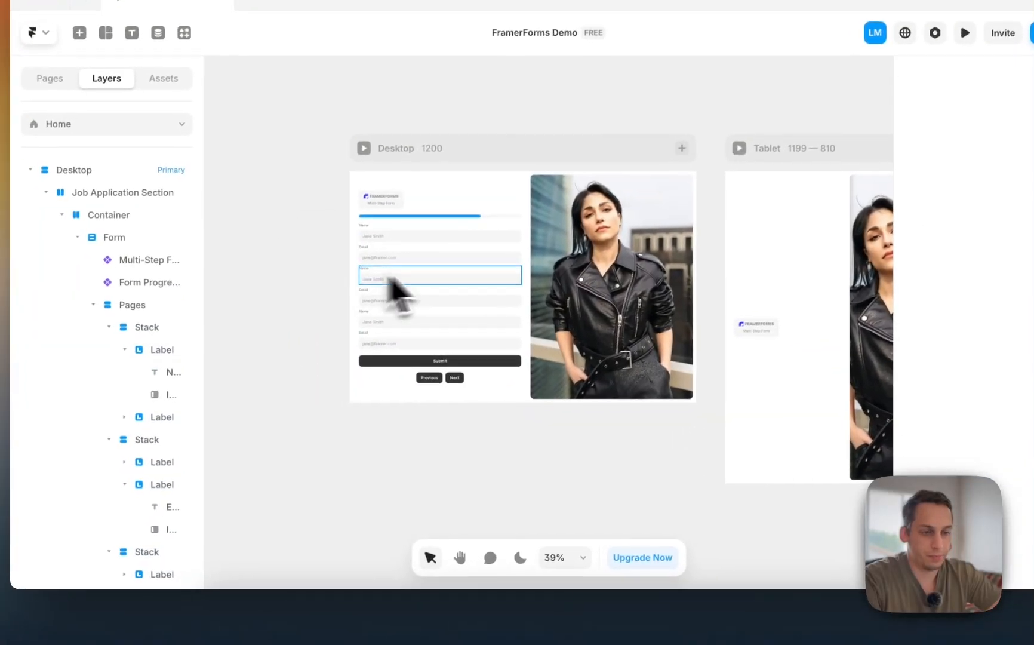
pyautogui.scroll(2, 400, 293)
pyautogui.scroll(3, 408, 269)
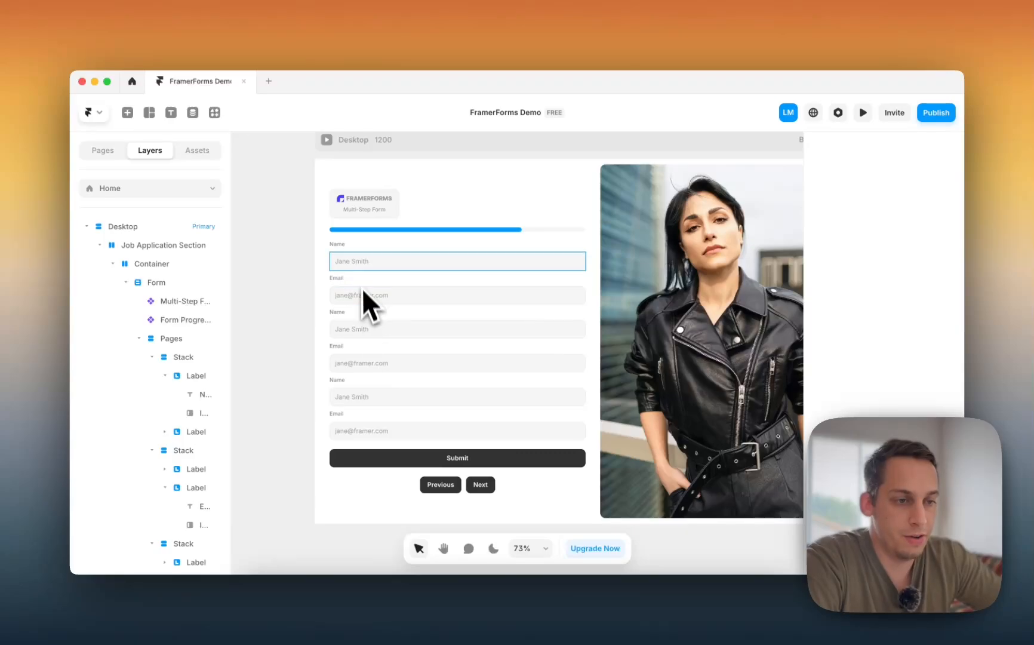
# - Inspect each page's Name and Email inputs for type, required setting and placeholder
pyautogui.click(360, 264)
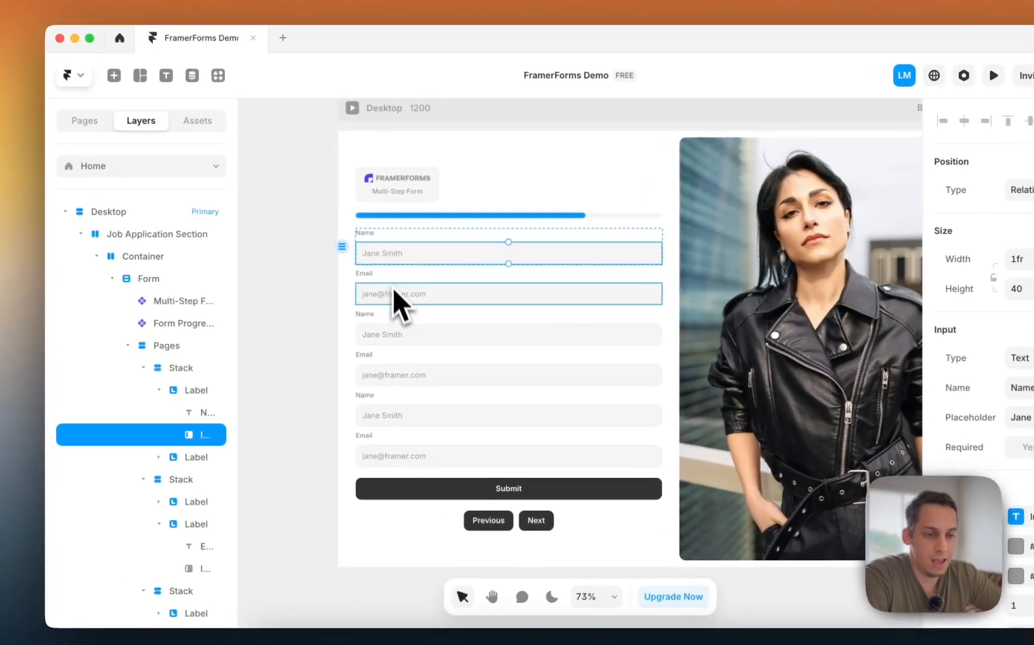
pyautogui.click(394, 294)
pyautogui.click(395, 334)
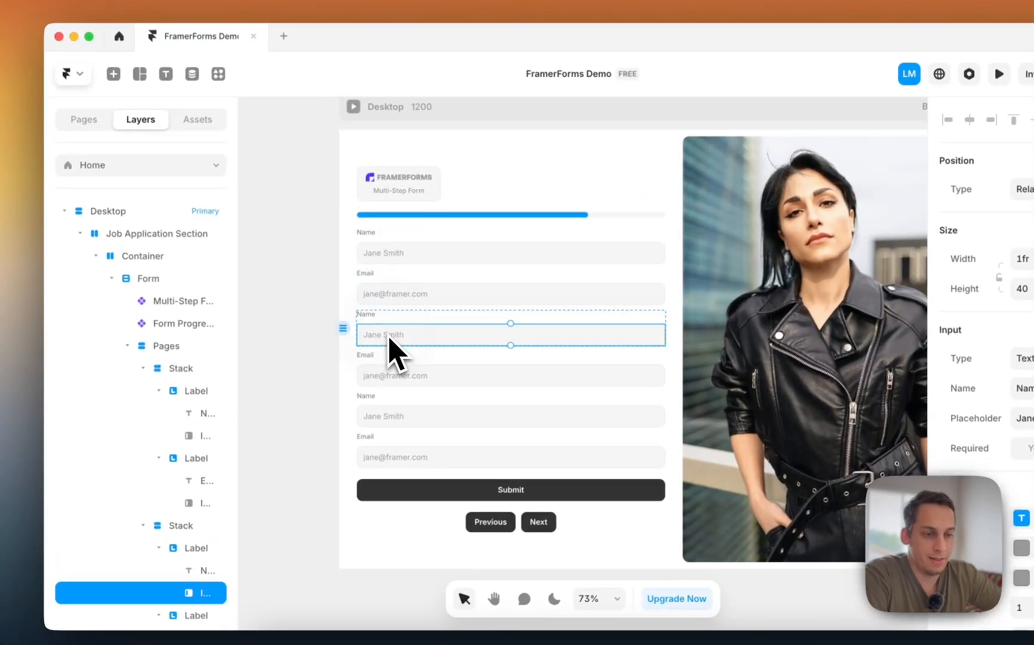
pyautogui.click(387, 375)
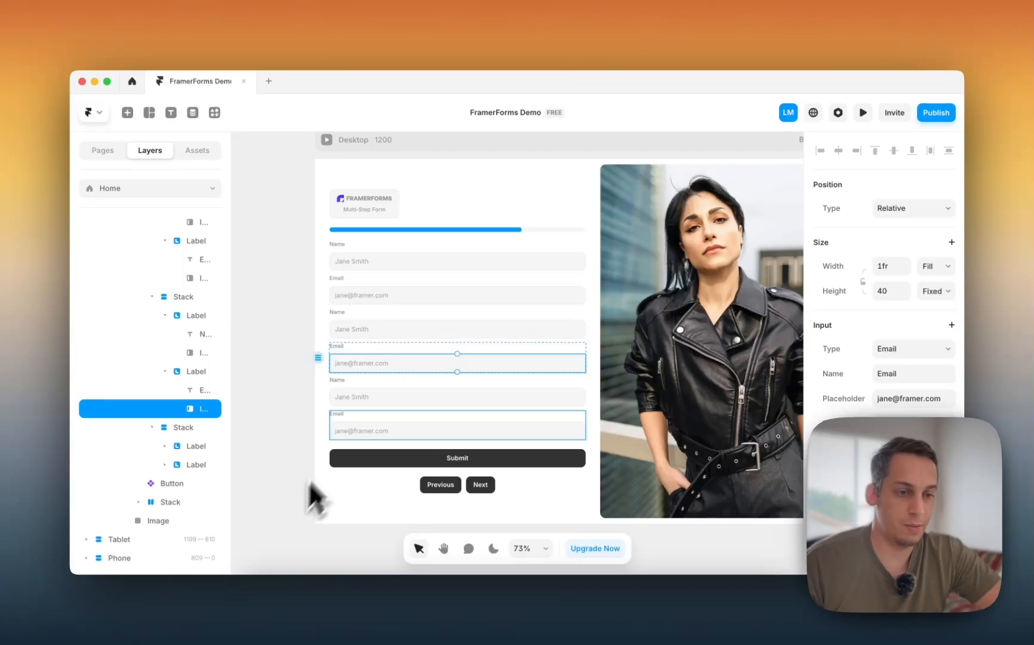
pyautogui.click(364, 399)
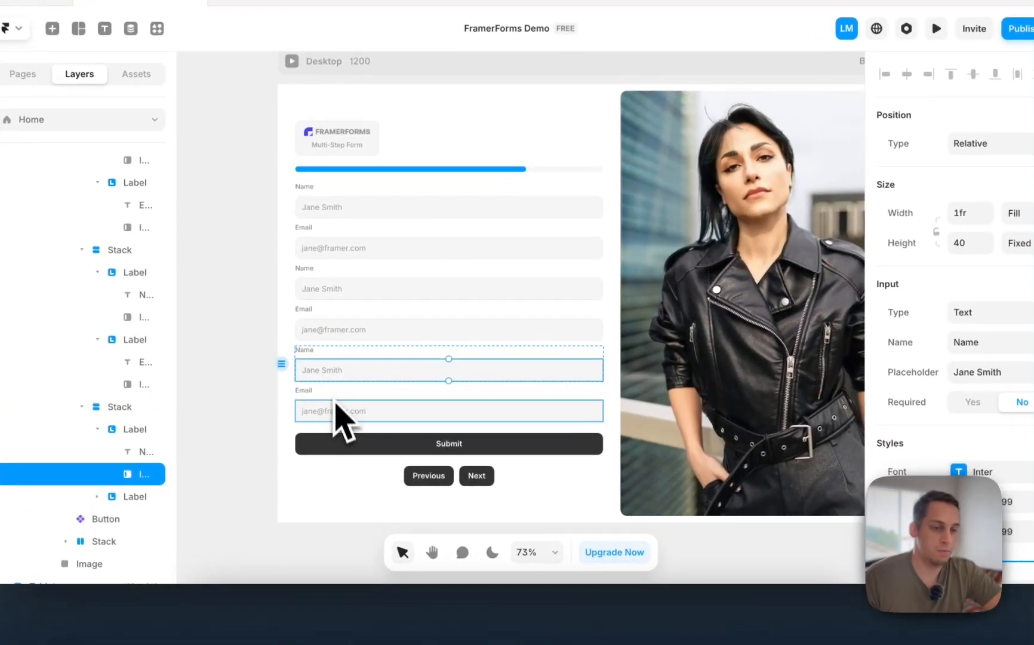
pyautogui.click(336, 404)
pyautogui.click(328, 380)
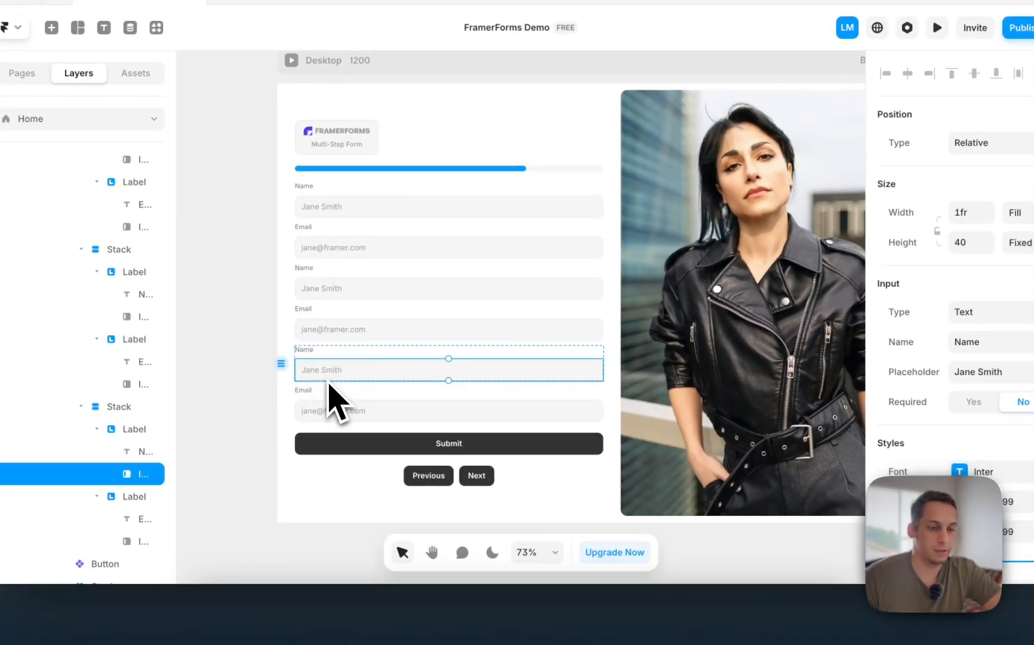
pyautogui.click(335, 412)
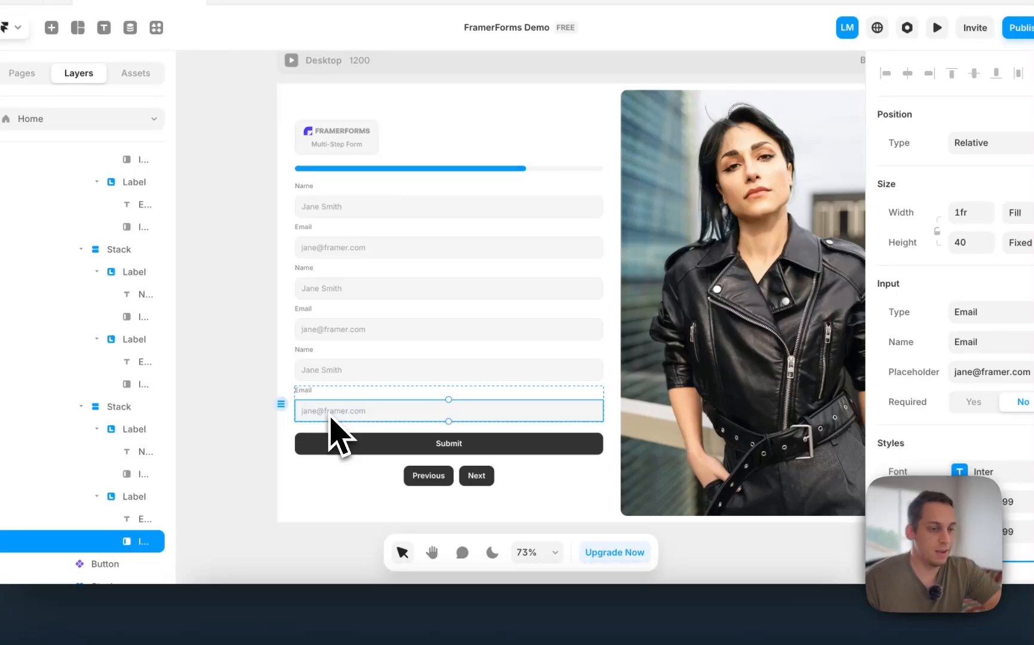
# - Select the Submit button and scroll to its Loading and Success form states
pyautogui.click(375, 451)
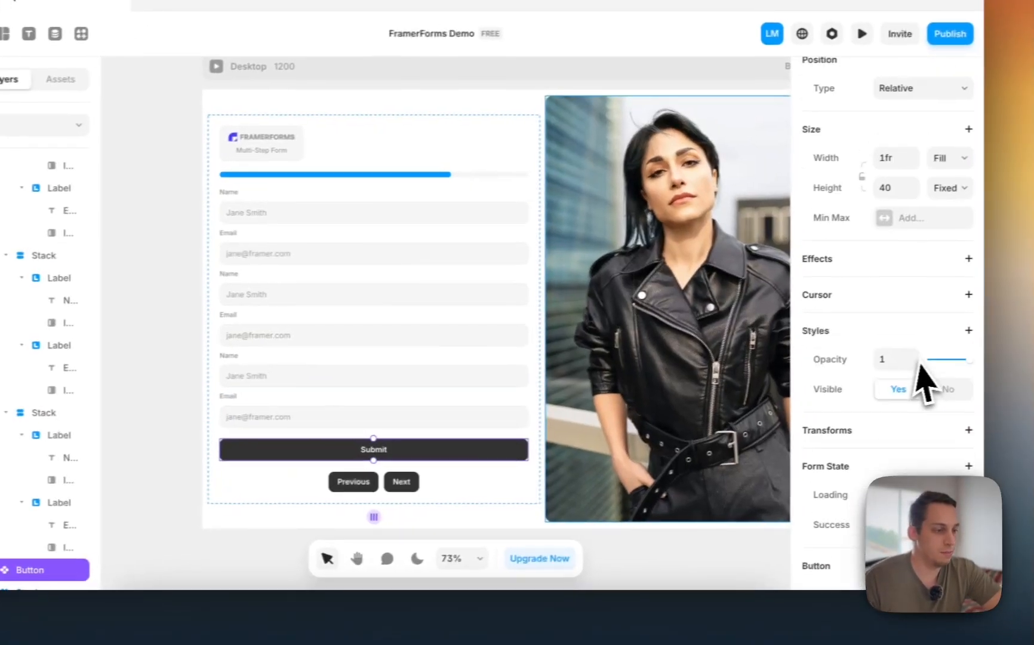
pyautogui.scroll(-3, 923, 376)
pyautogui.scroll(-2, 920, 436)
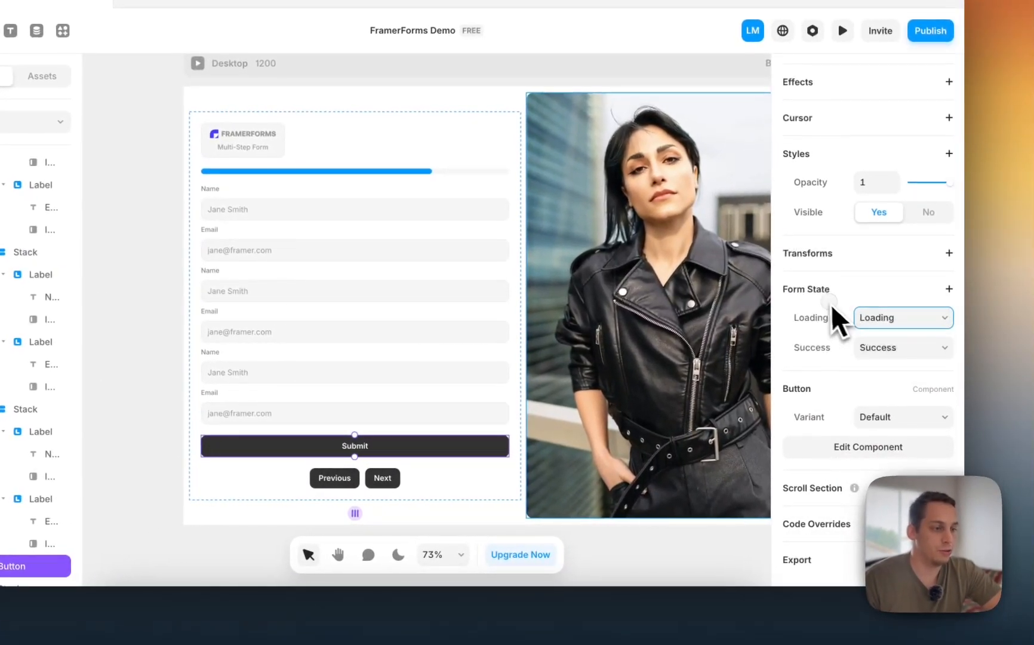
pyautogui.scroll(-1, 834, 323)
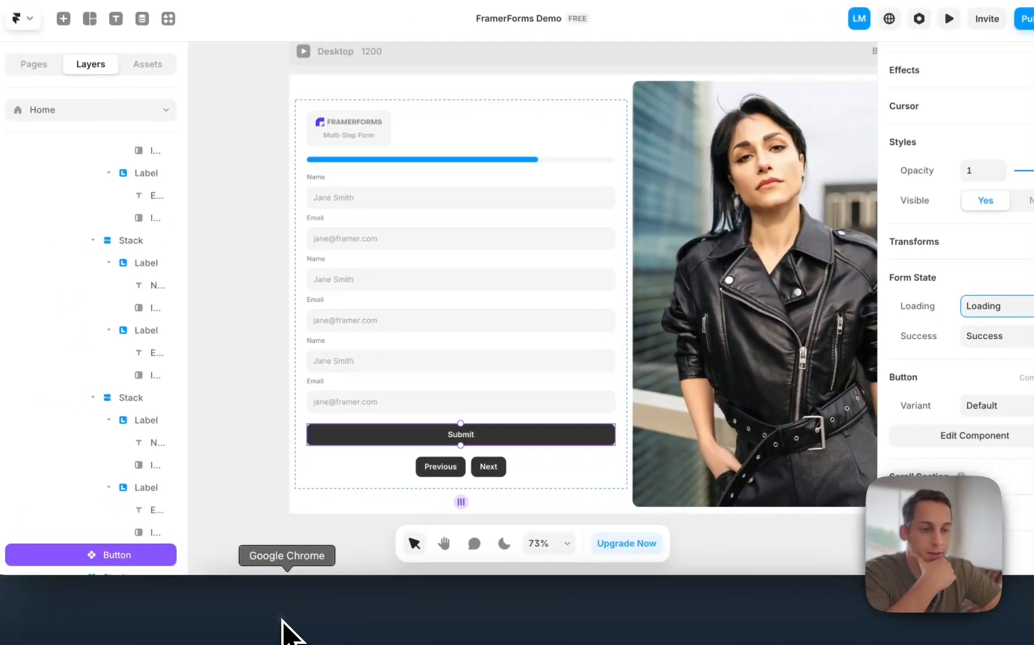
pyautogui.click(285, 628)
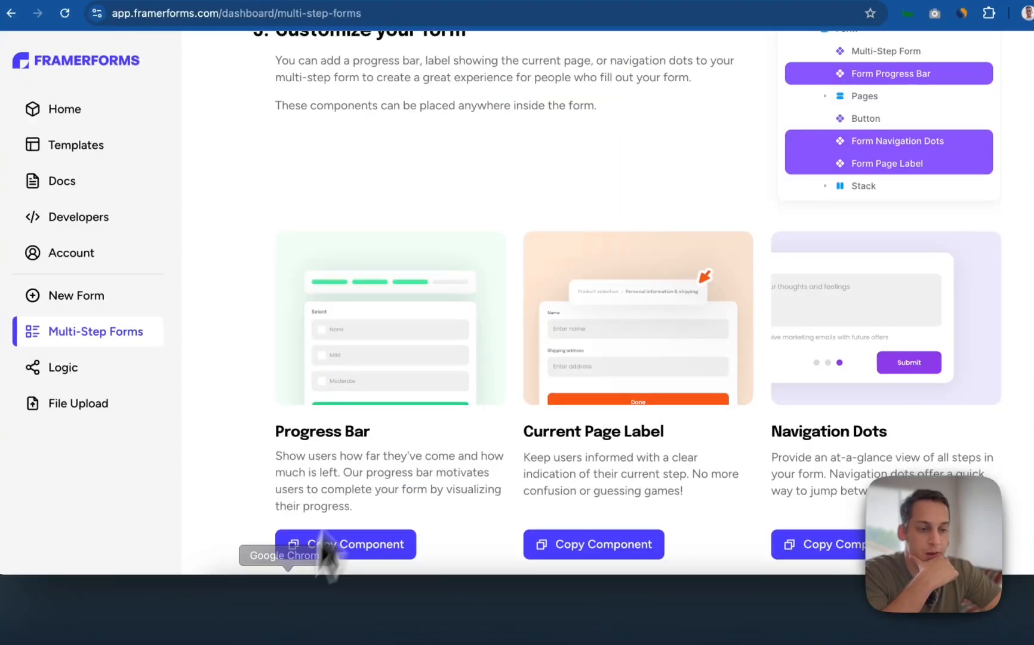
pyautogui.scroll(-5, 381, 420)
pyautogui.scroll(-6, 627, 346)
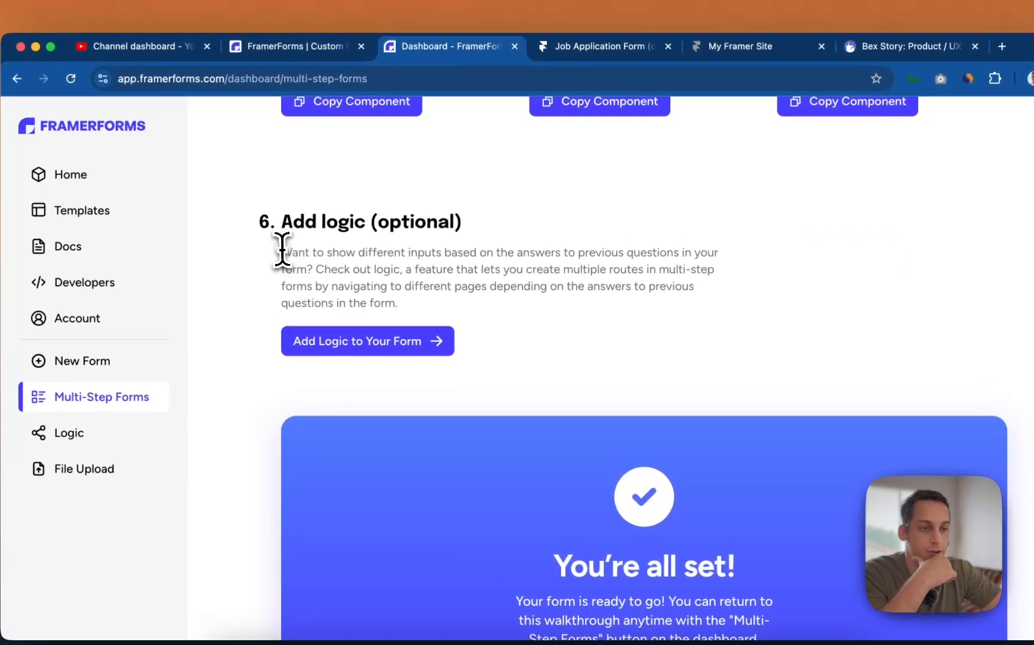
pyautogui.moveTo(276, 187); pyautogui.dragTo(500, 196)
pyautogui.moveTo(506, 267); pyautogui.dragTo(311, 267)
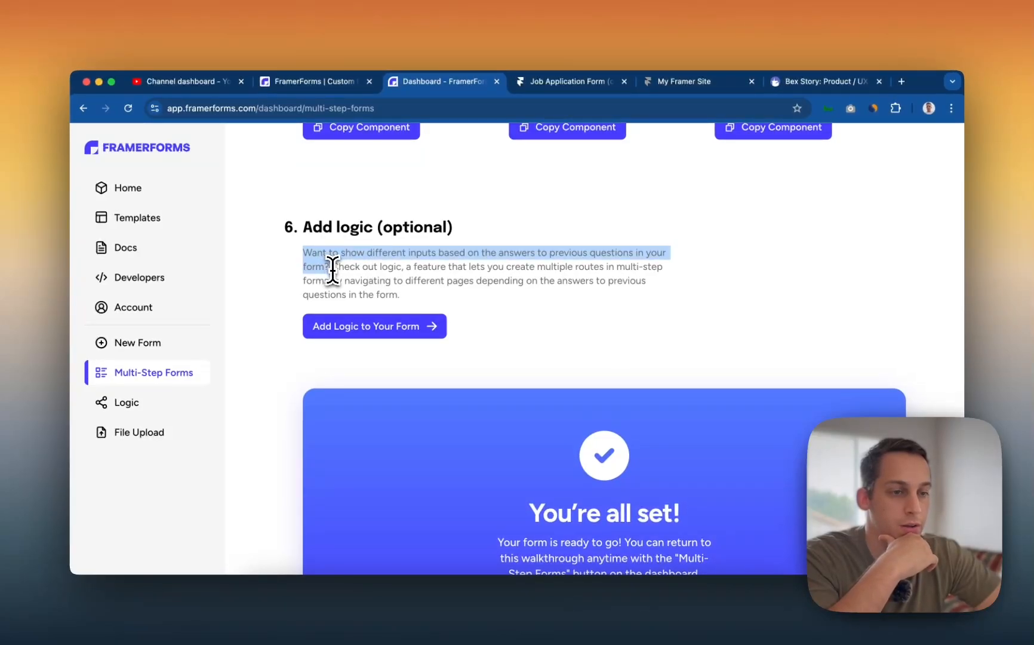
pyautogui.moveTo(351, 267); pyautogui.dragTo(508, 276)
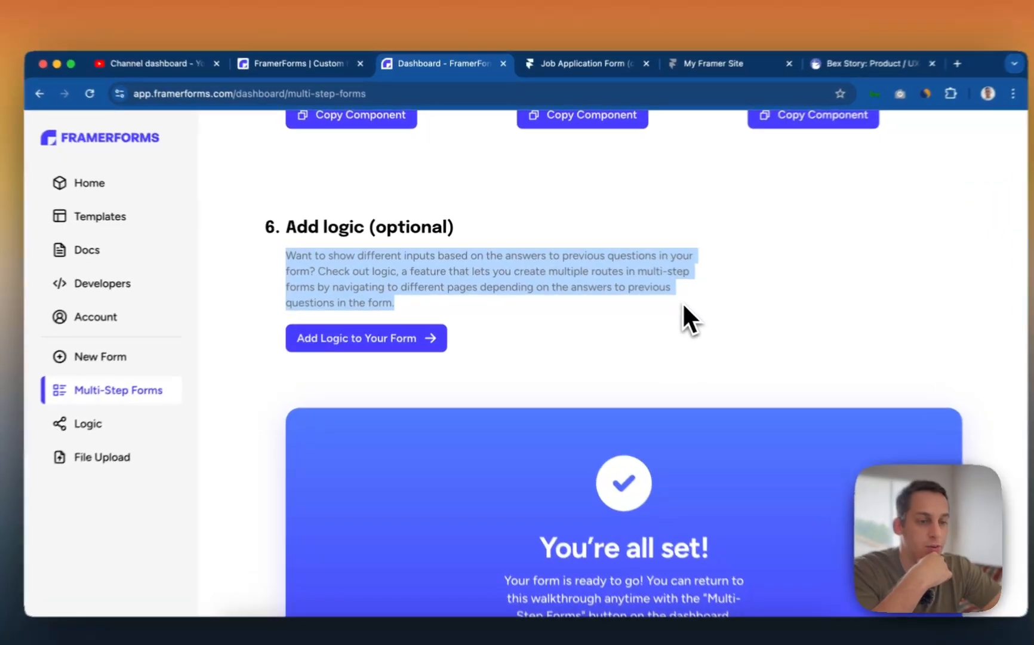
pyautogui.click(657, 306)
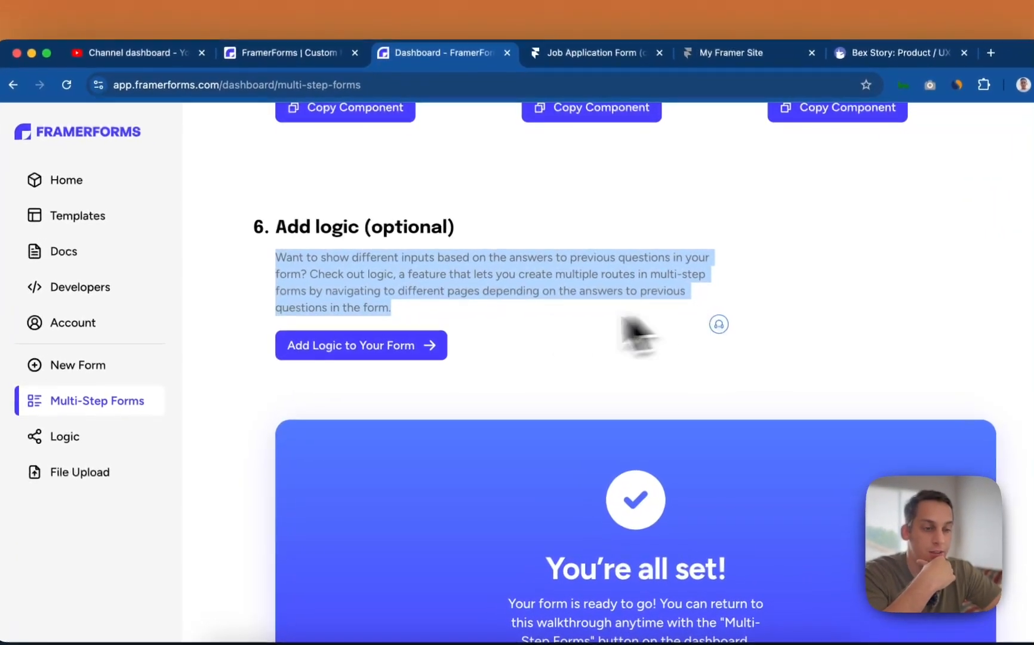
pyautogui.scroll(-3, 430, 316)
pyautogui.scroll(3, 428, 316)
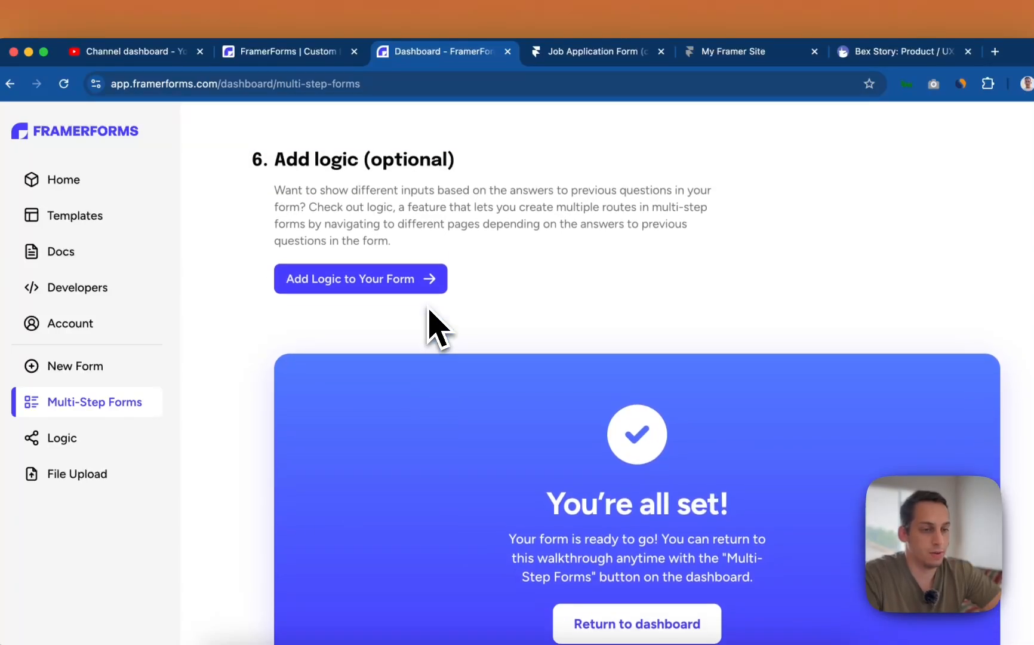
pyautogui.moveTo(392, 309); pyautogui.dragTo(275, 254)
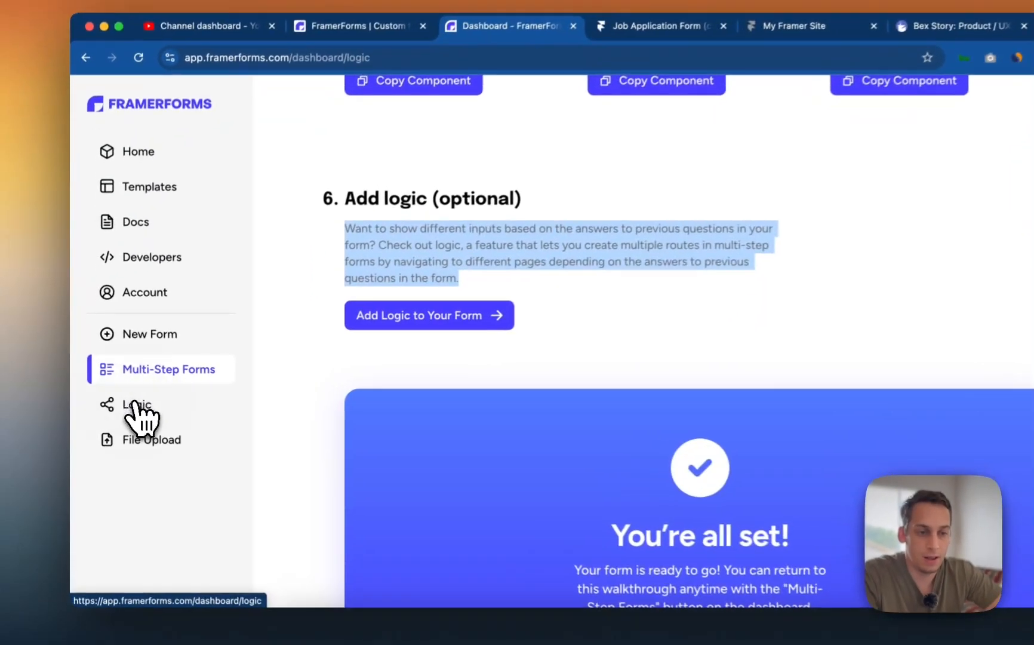
# - Navigate the docs from the Logic page to the New Form guide
pyautogui.click(122, 402)
pyautogui.scroll(-4, 424, 351)
pyautogui.scroll(-10, 495, 344)
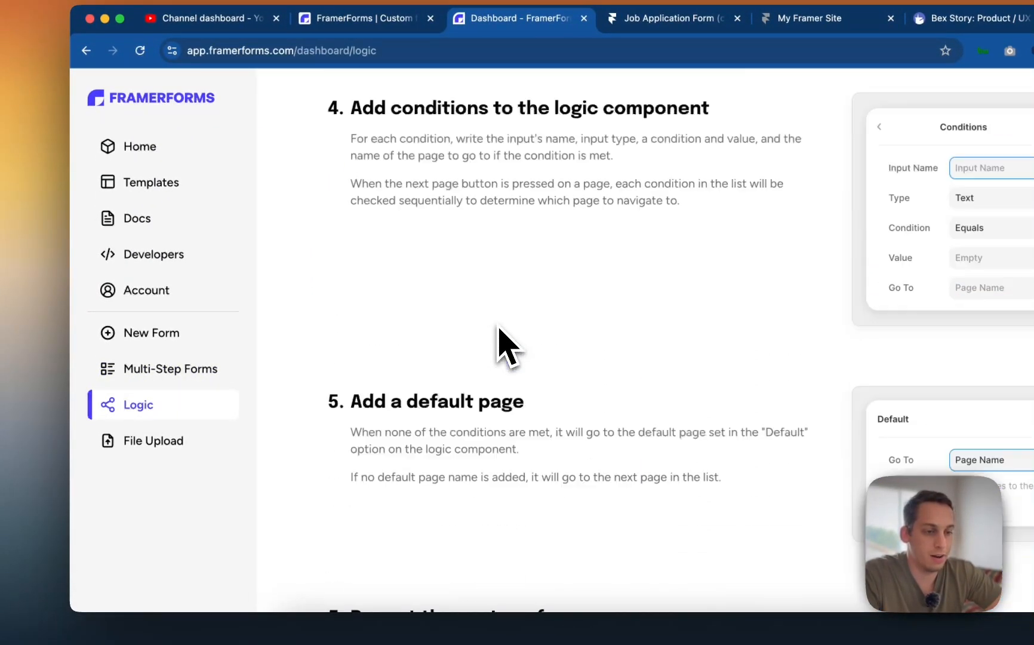
pyautogui.scroll(9, 496, 344)
pyautogui.click(137, 334)
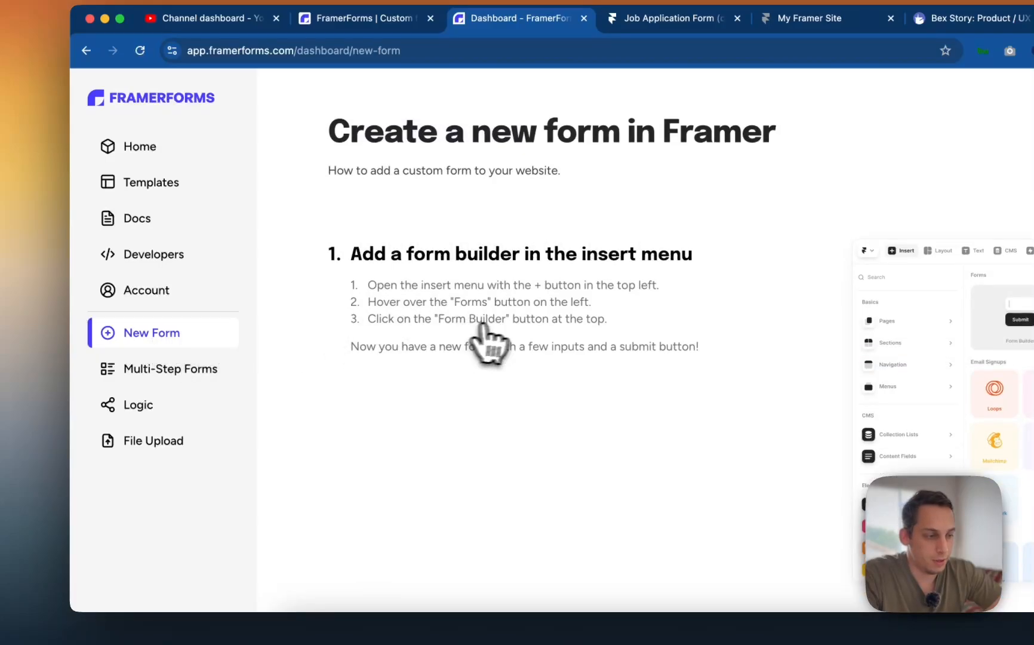
pyautogui.scroll(-8, 496, 335)
pyautogui.scroll(-8, 505, 329)
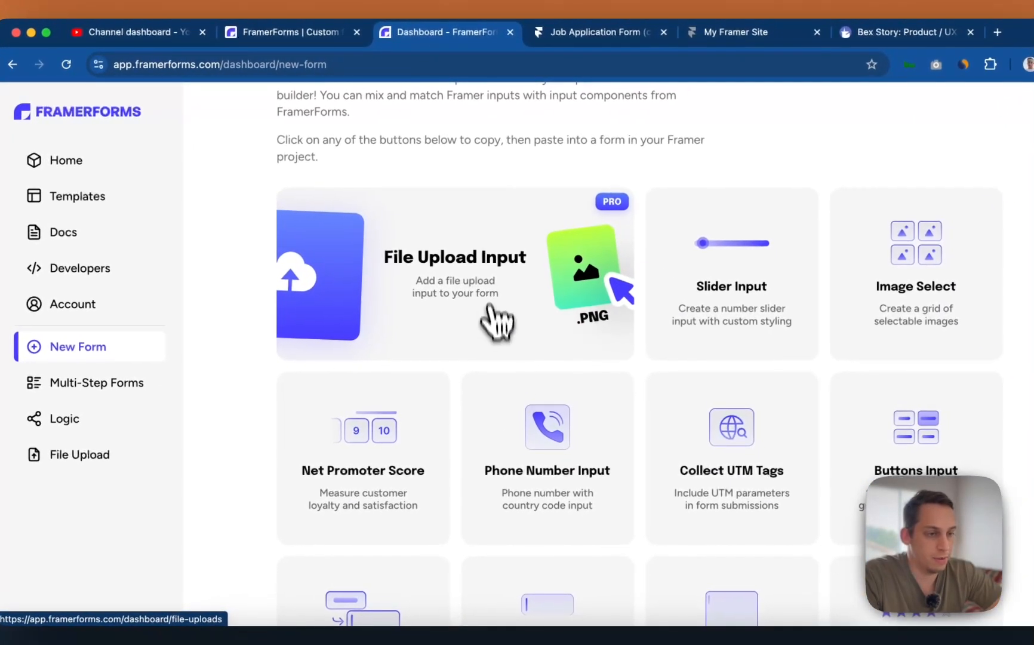
# - Open the File Upload Input guide and copy the File Upload Input component
pyautogui.click(491, 312)
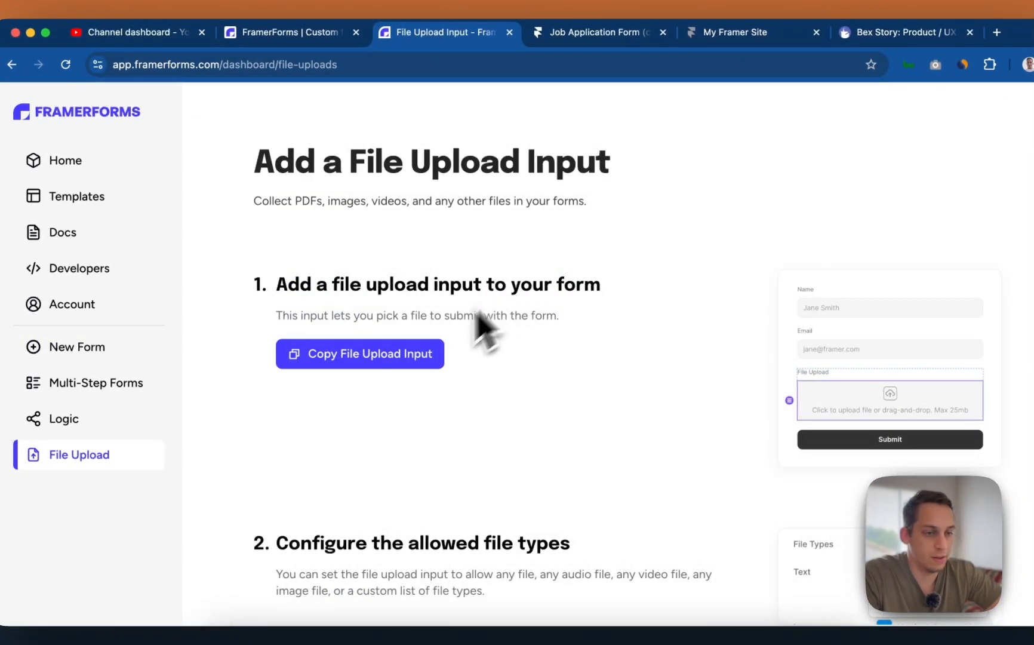
pyautogui.scroll(-1, 442, 370)
pyautogui.click(414, 308)
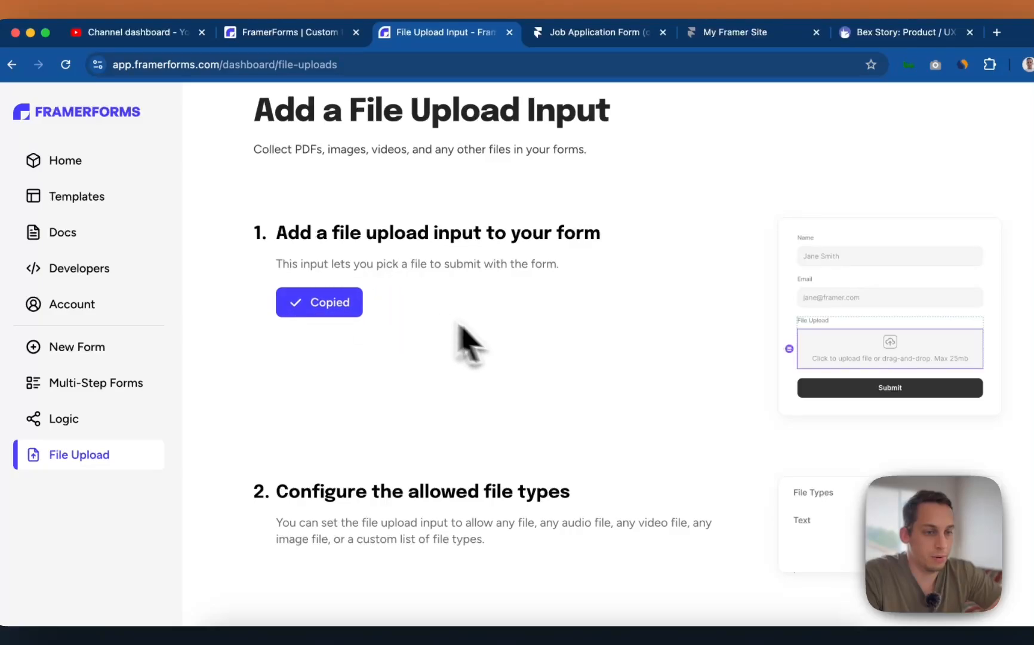
pyautogui.moveTo(278, 234); pyautogui.dragTo(610, 245)
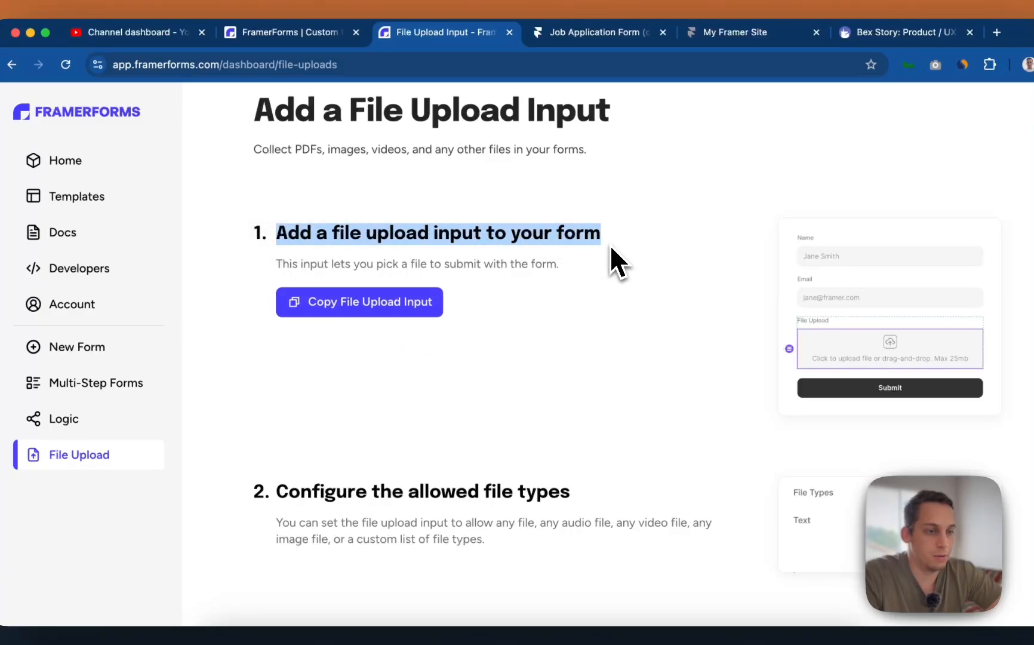
pyautogui.click(399, 299)
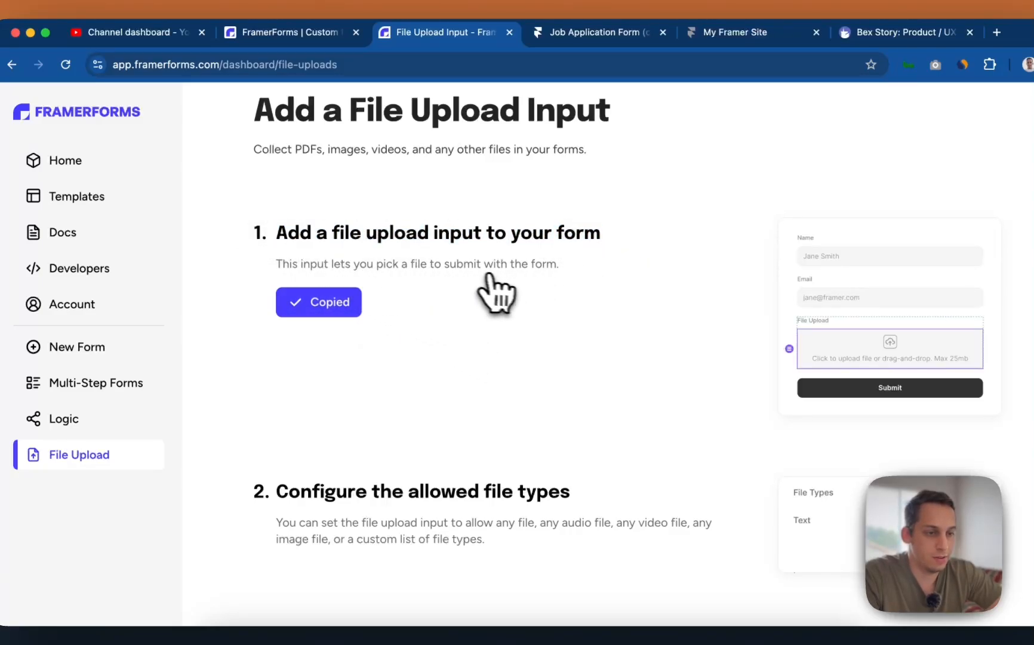
pyautogui.scroll(-3, 496, 292)
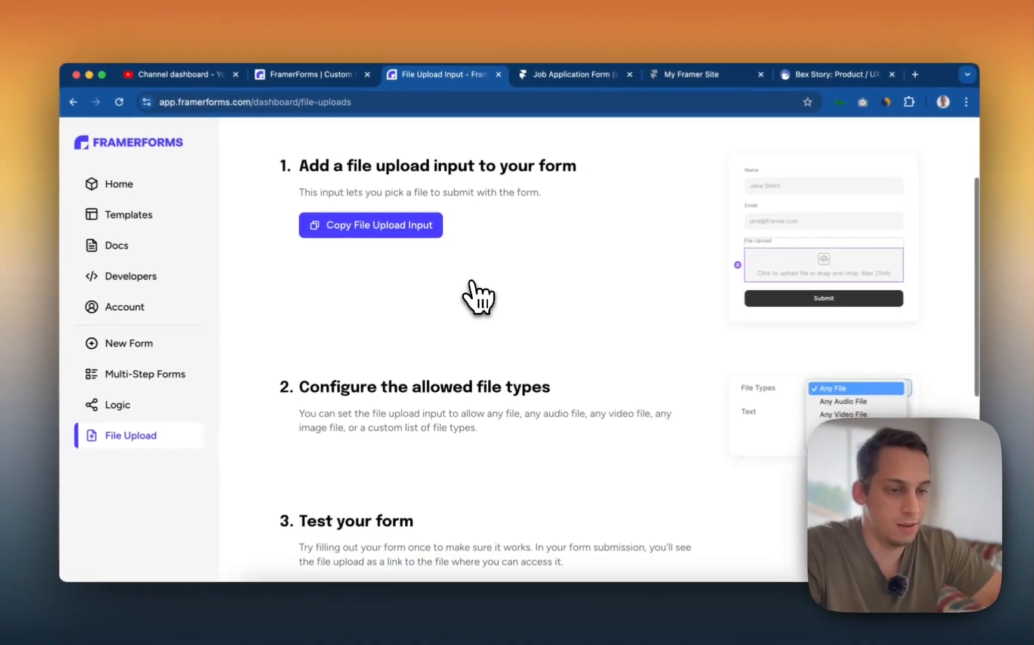
pyautogui.scroll(-3, 478, 296)
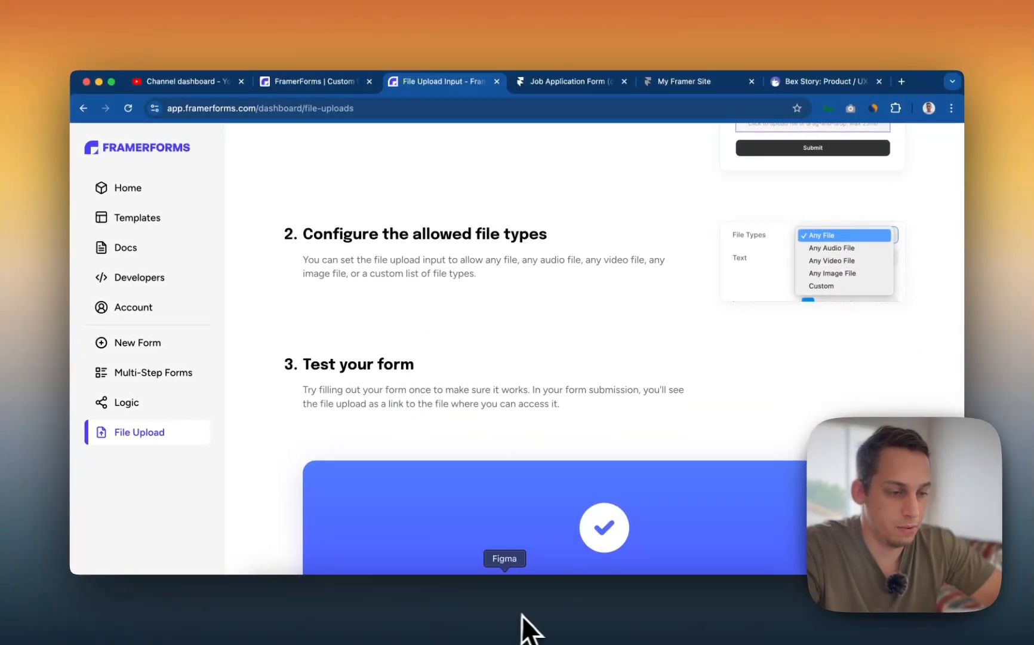
# - Paste the file upload input into the middle Name and Email group, deleting its Email field
pyautogui.click(551, 619)
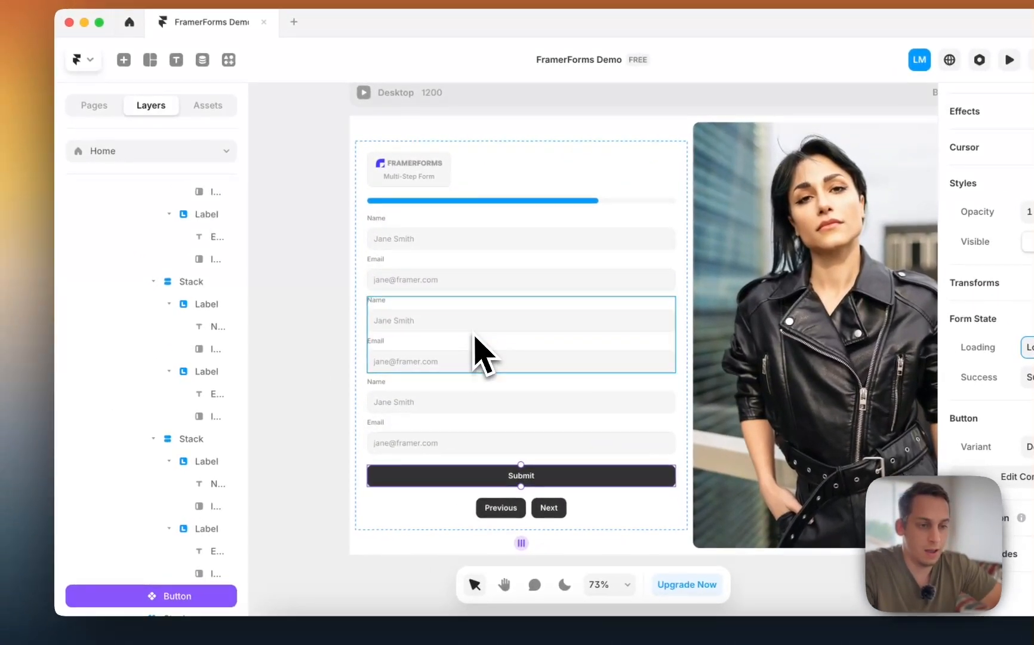
pyautogui.click(469, 365)
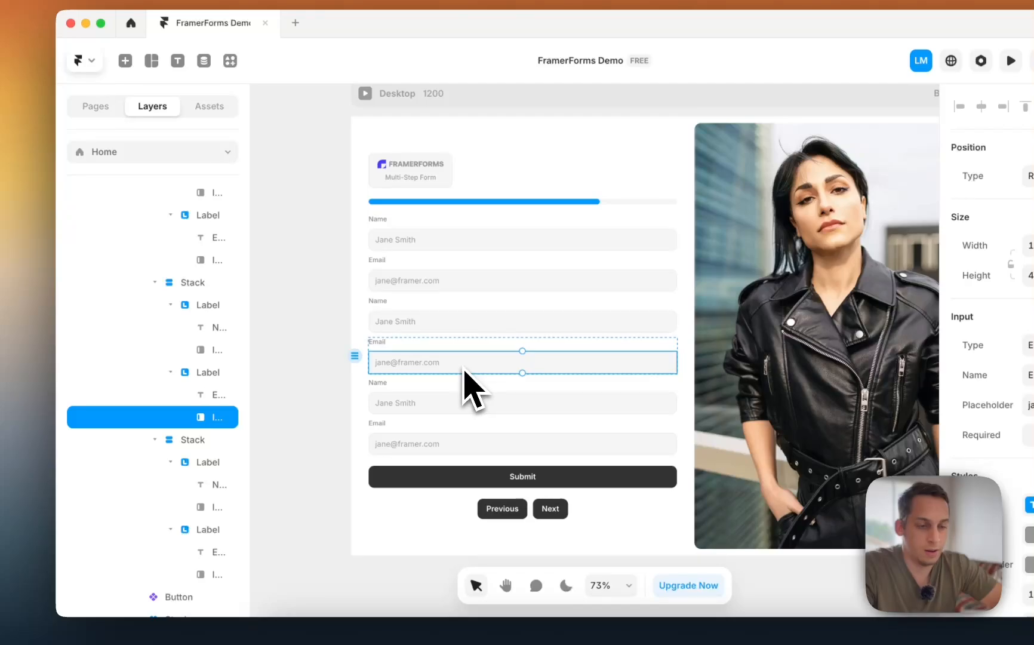
pyautogui.click(211, 373)
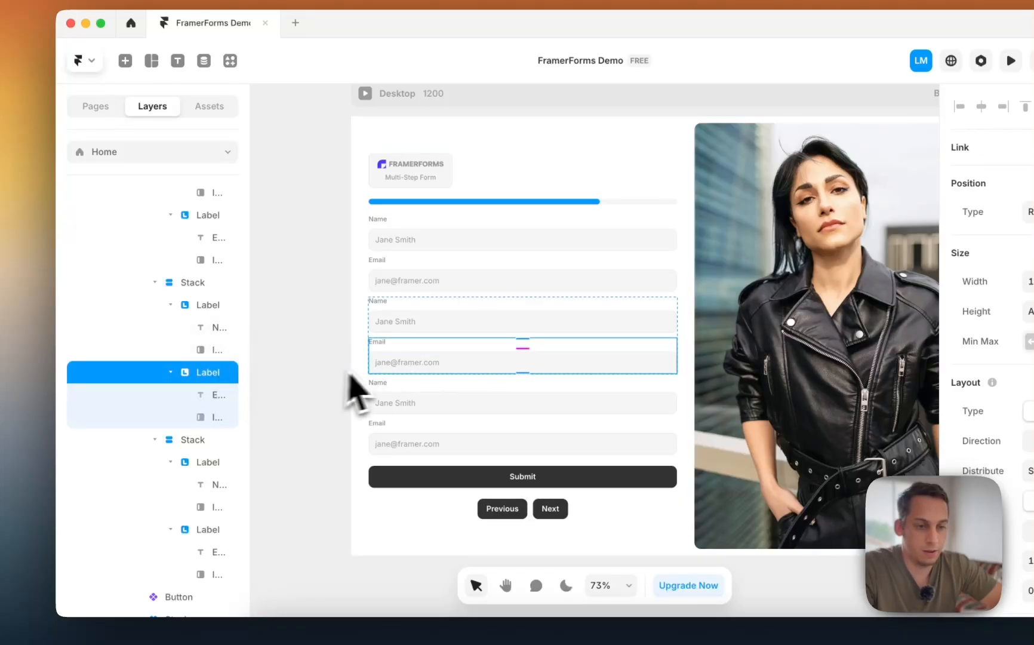
pyautogui.click(171, 372)
pyautogui.click(181, 290)
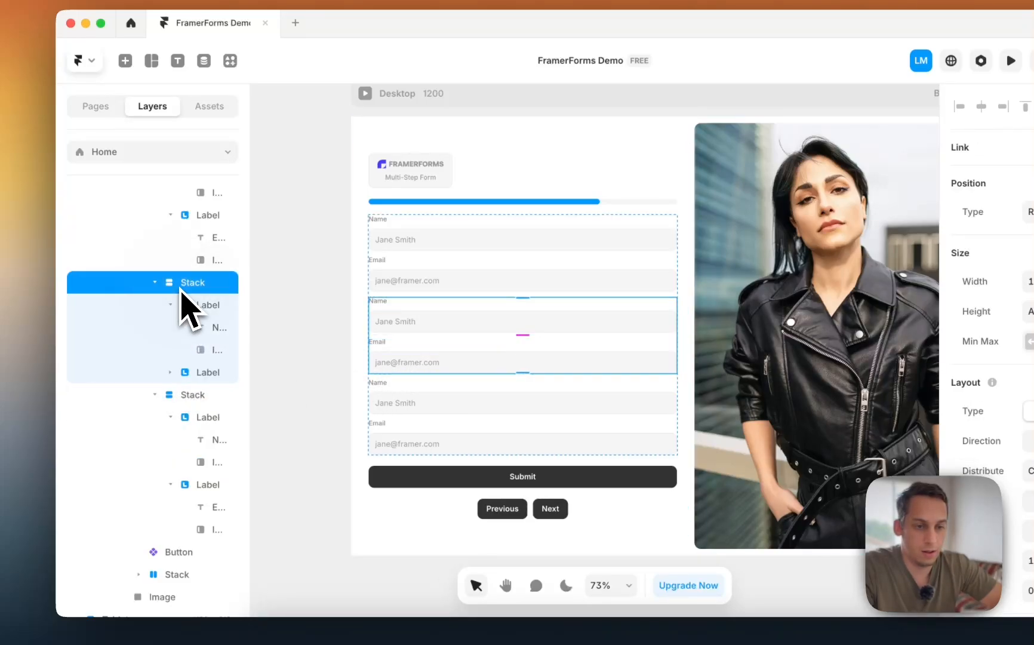
pyautogui.press('super+v')
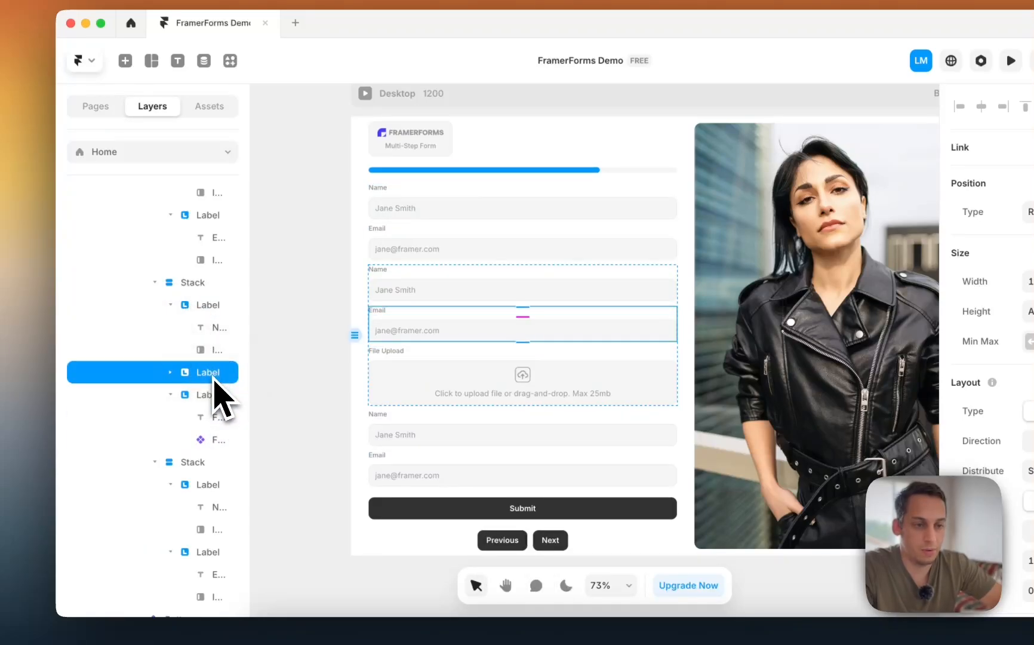
pyautogui.press('BackSpace')
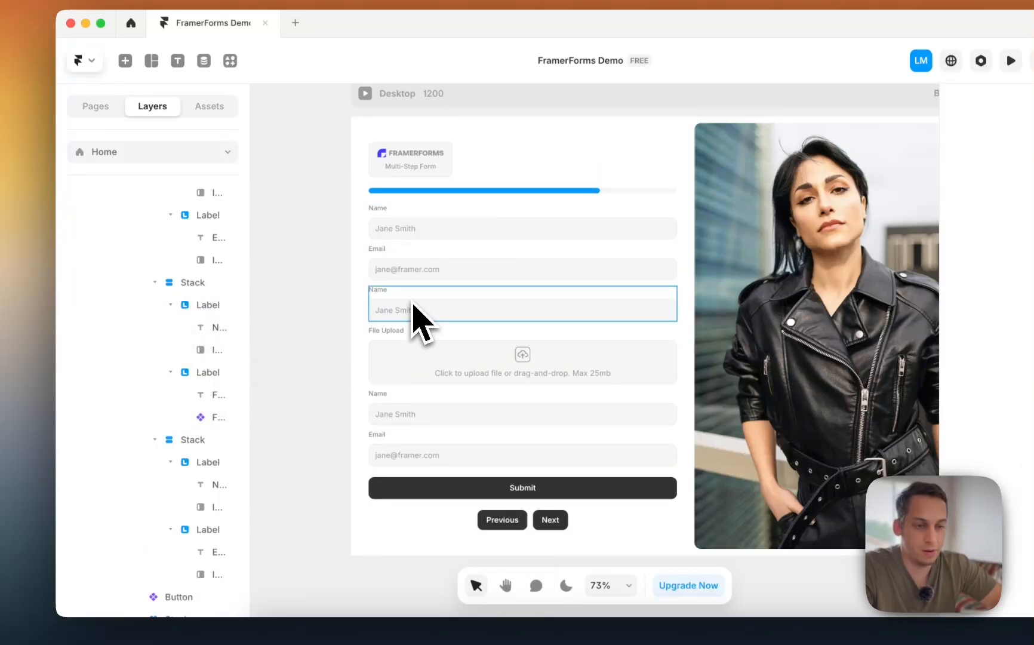
# - Try Text Area type on the middle Name input, then restore it to single-line Text
pyautogui.click(412, 313)
pyautogui.scroll(-10, 902, 475)
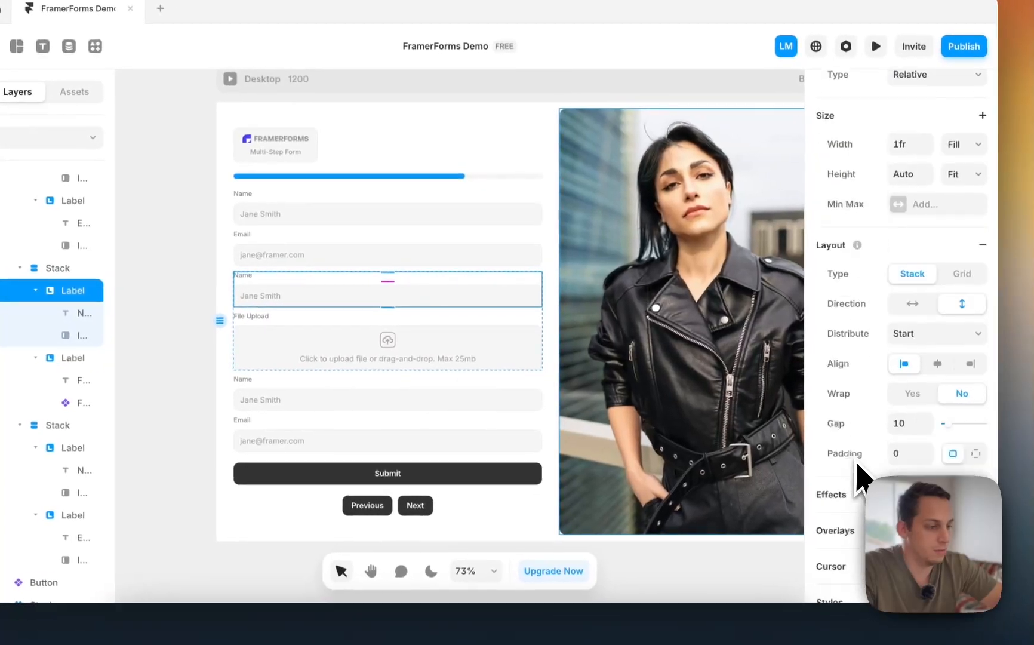
pyautogui.scroll(6, 905, 466)
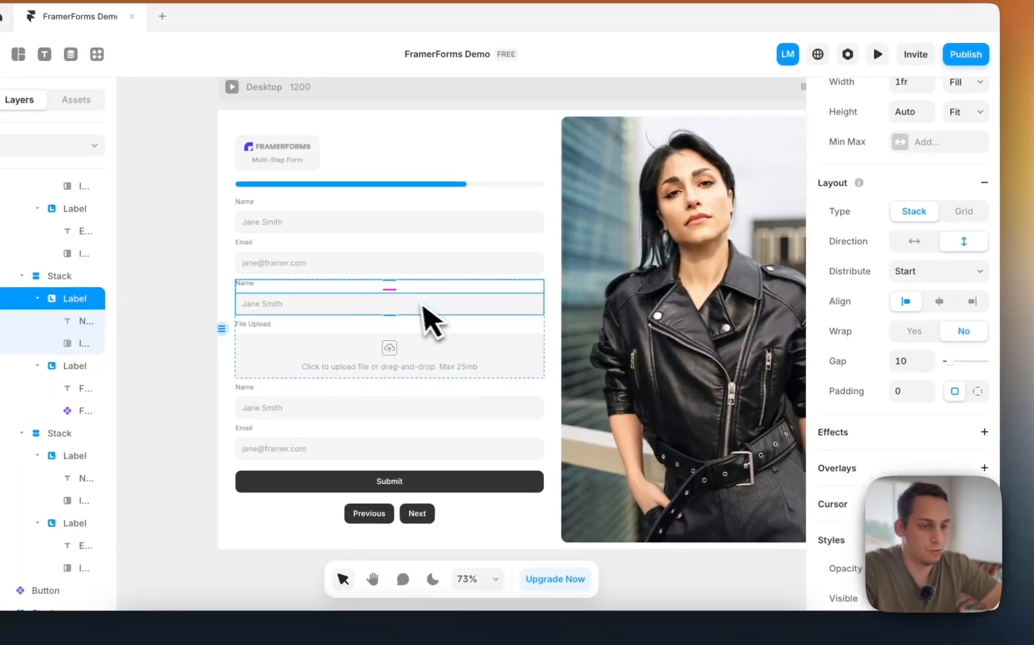
pyautogui.click(422, 297)
pyautogui.click(937, 332)
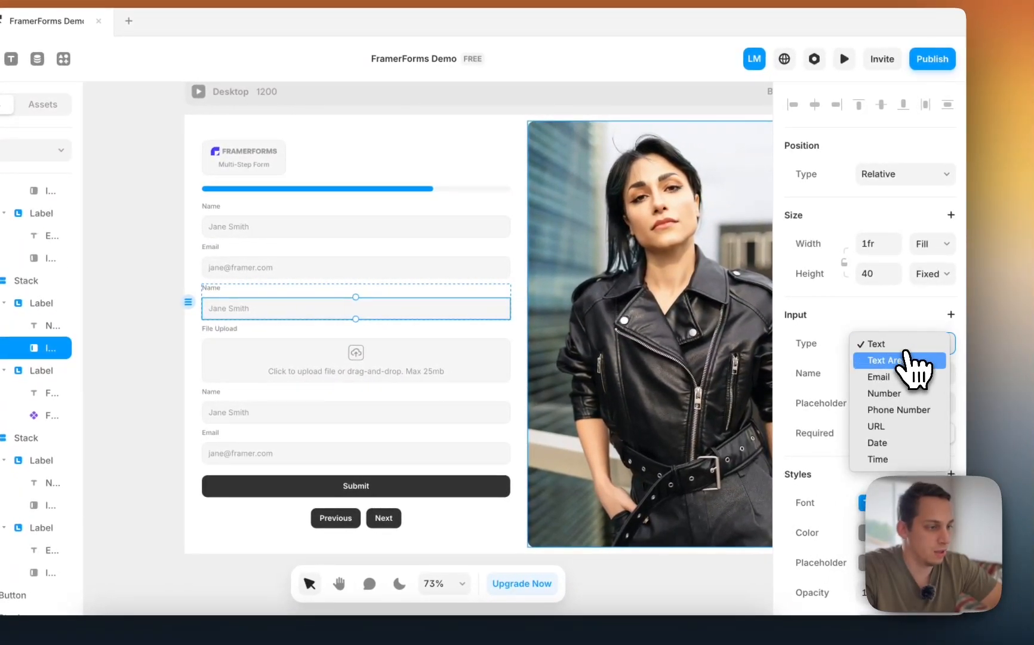
pyautogui.click(901, 360)
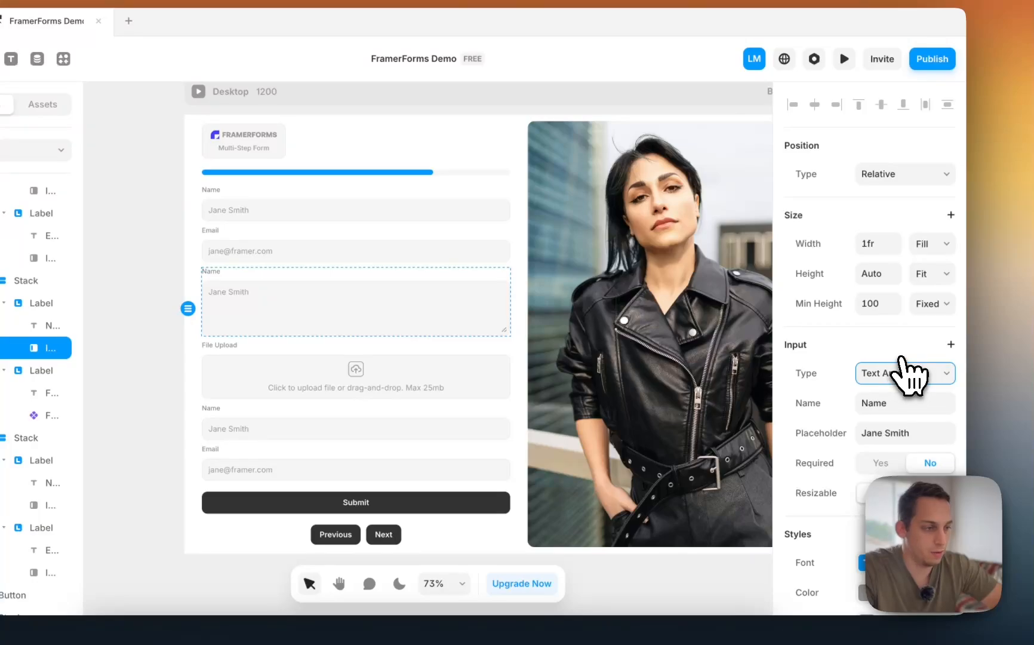
pyautogui.click(908, 373)
pyautogui.click(884, 353)
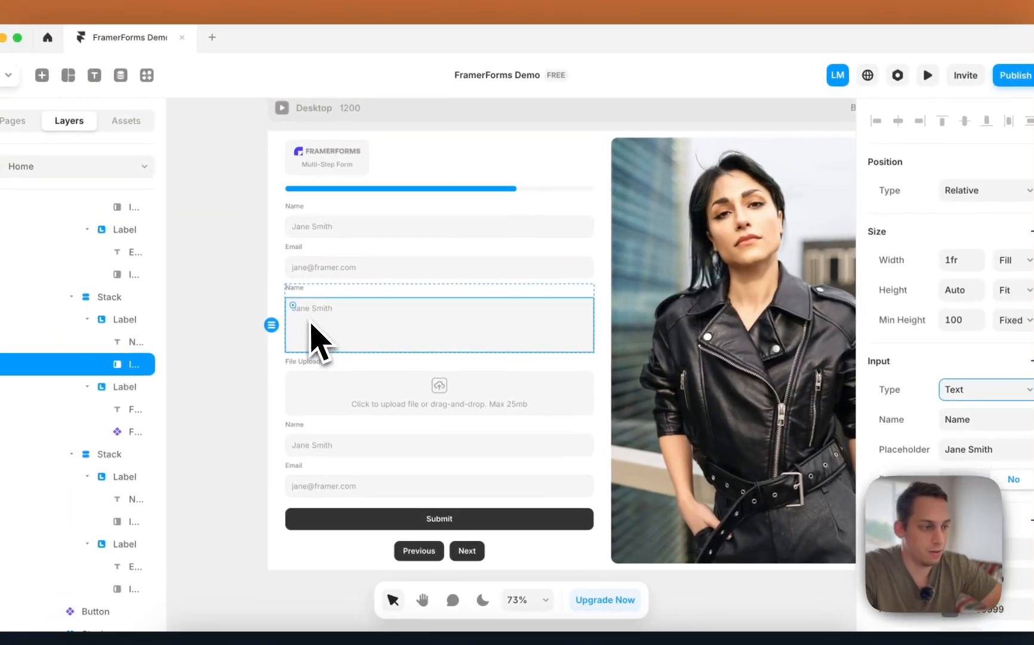
pyautogui.press('super+z')
pyautogui.press('super+z')
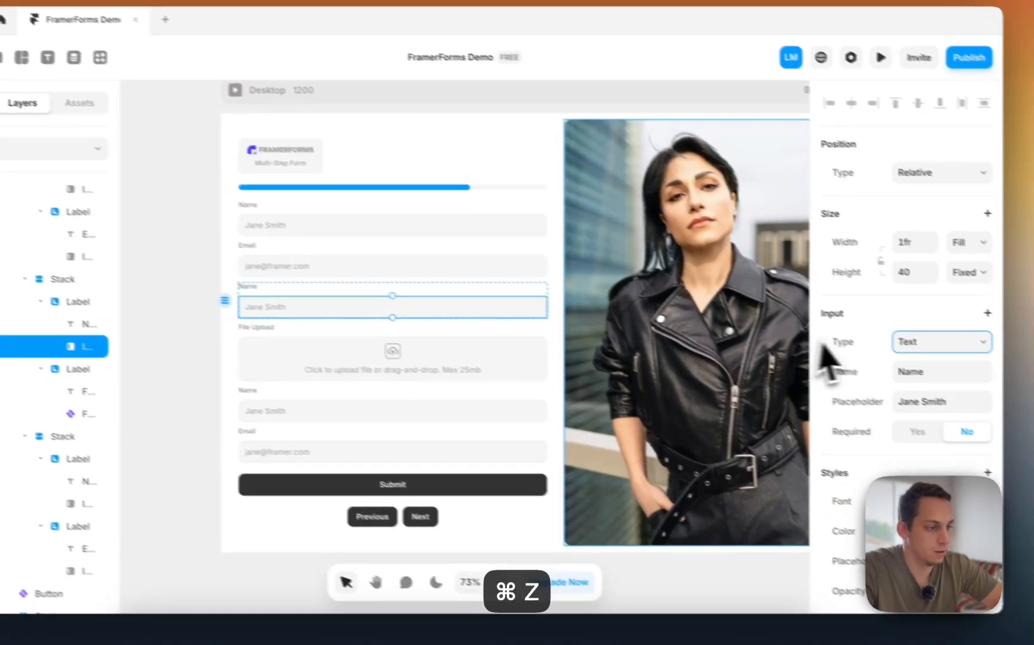
pyautogui.click(951, 360)
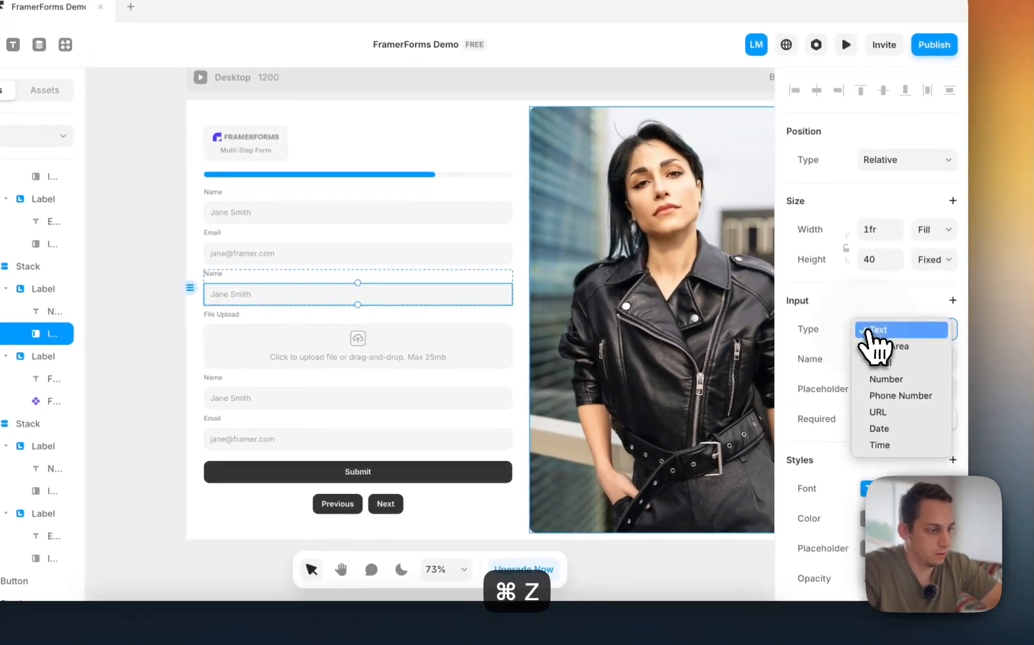
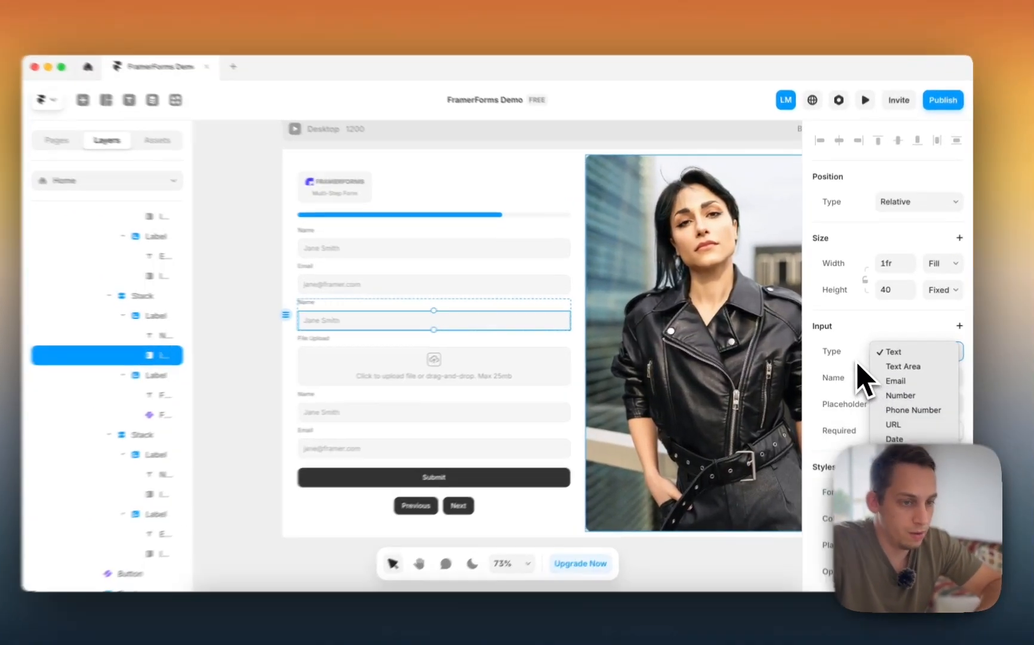
# - Keep the second Name field as single-line Text and select the File Upload field on the canvas
pyautogui.click(856, 360)
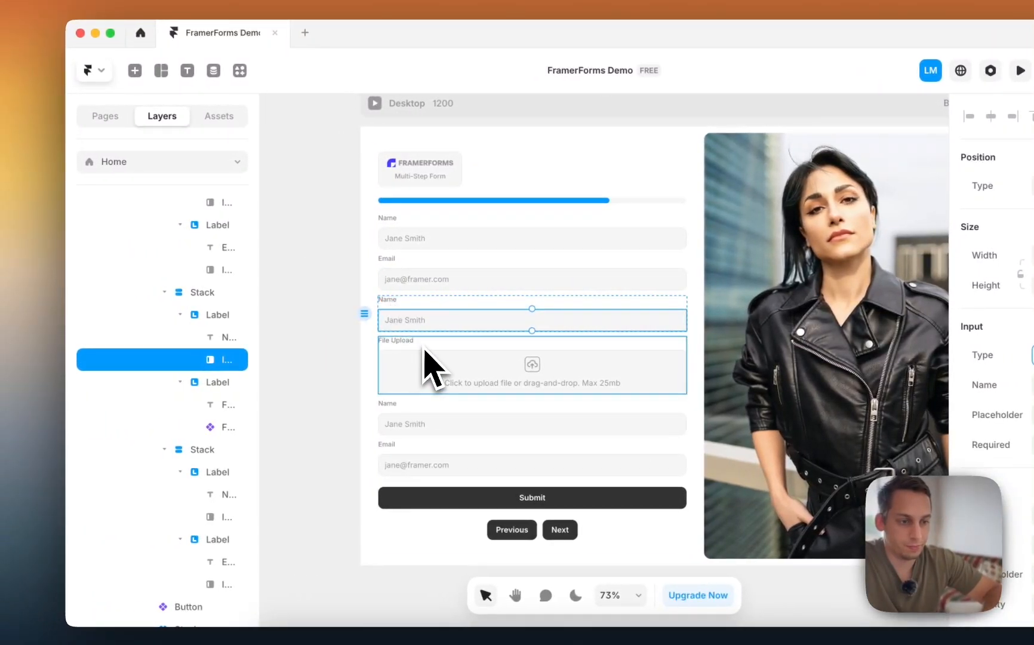
pyautogui.click(427, 354)
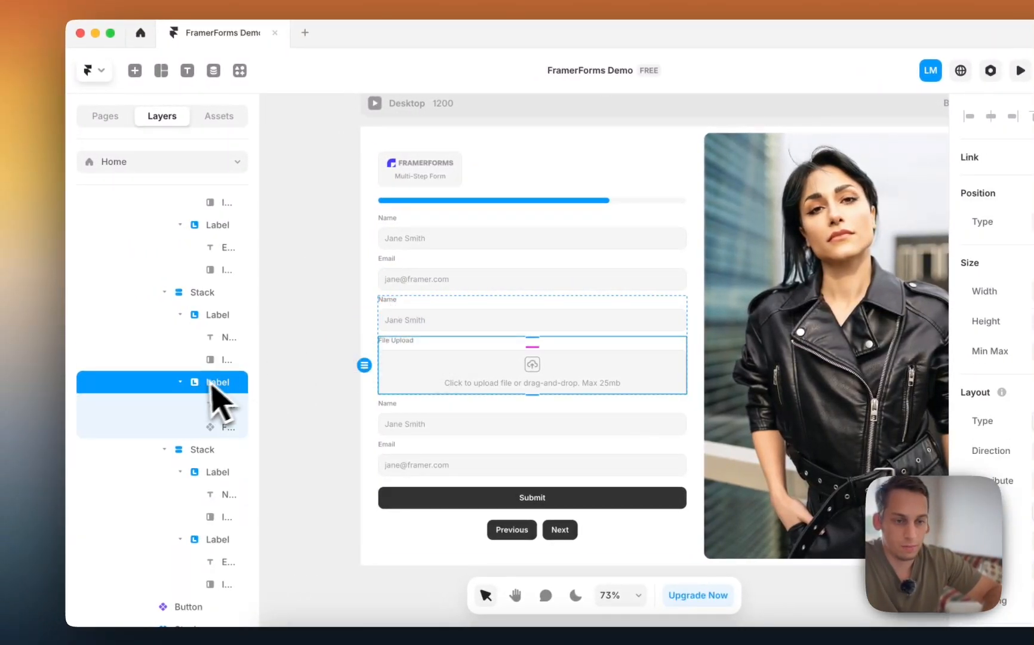
# - In the Layers panel, rename the first Stack under Pages 'Basic Info' and the next 'Project 1'
pyautogui.click(180, 381)
pyautogui.scroll(5, 182, 382)
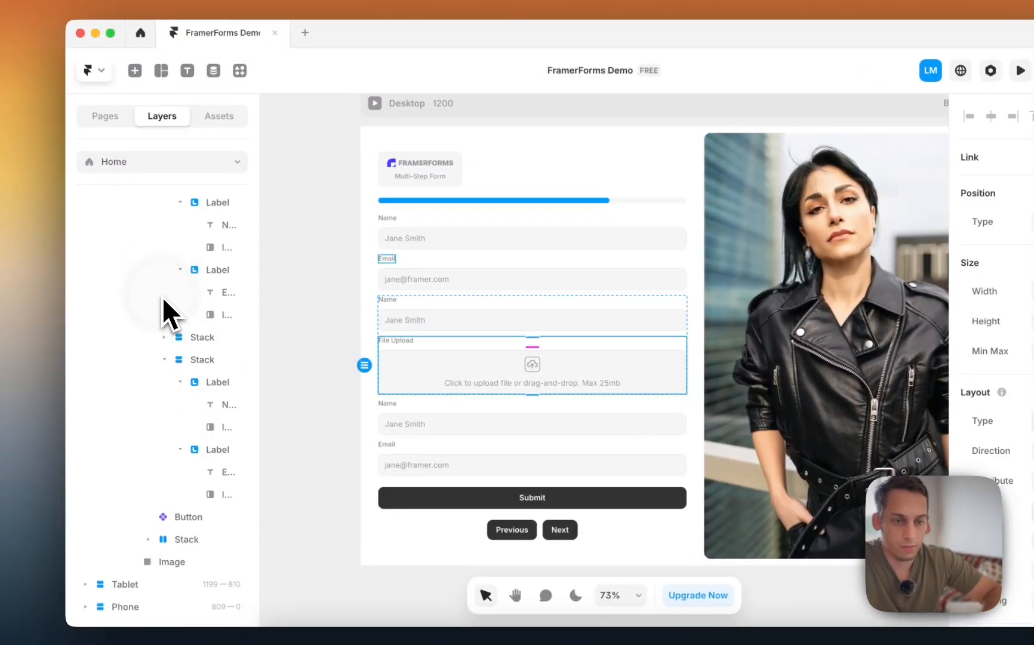
pyautogui.click(166, 366)
pyautogui.doubleClick(199, 370)
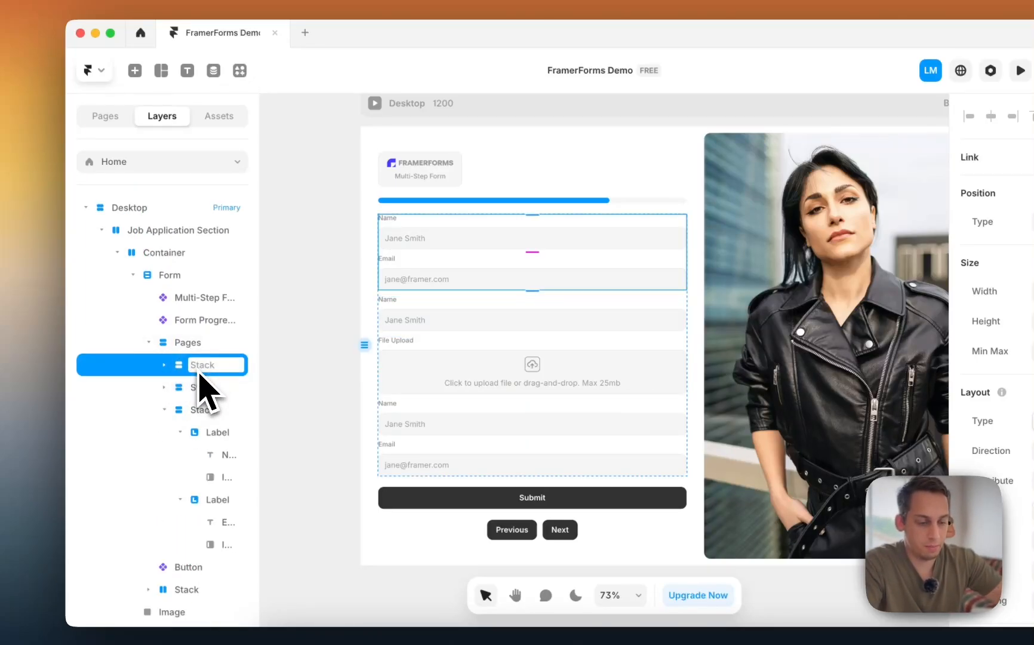
pyautogui.write('Basic Info')
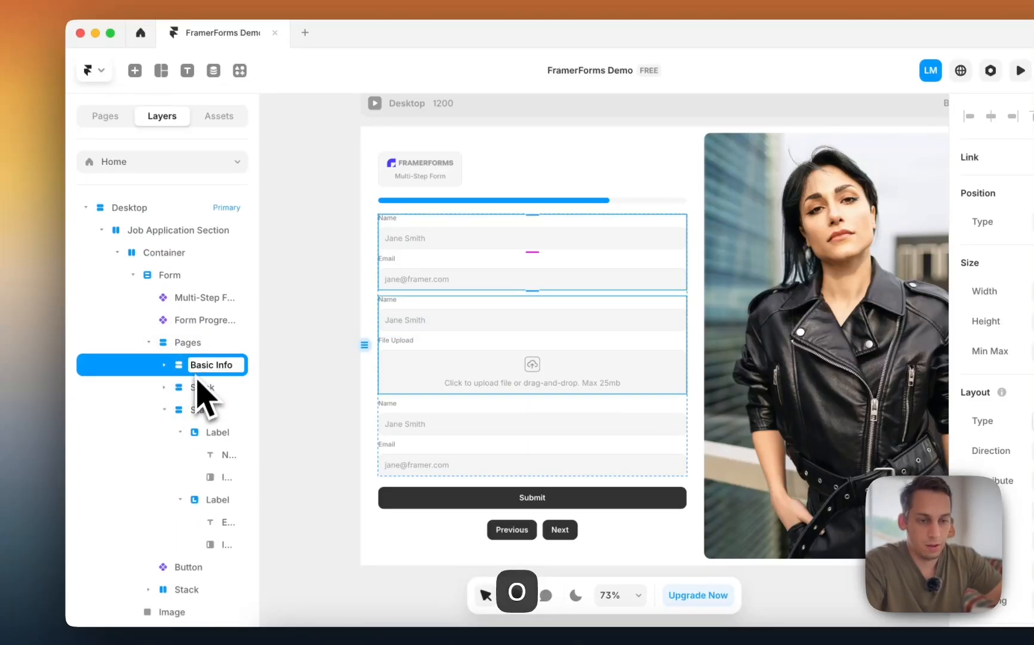
pyautogui.doubleClick(192, 388)
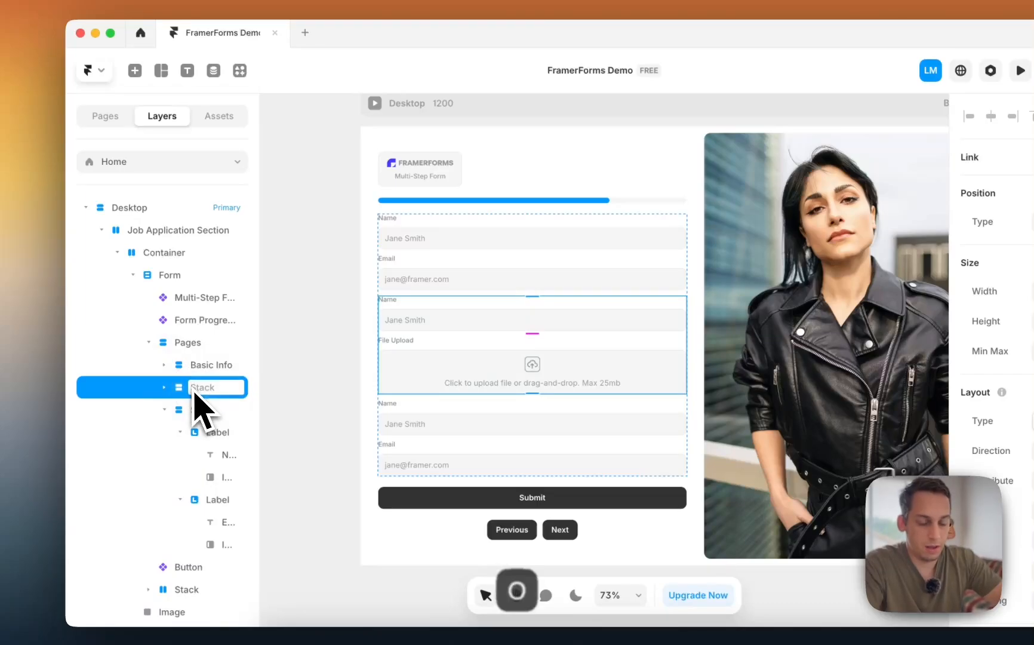
pyautogui.write('Project 1')
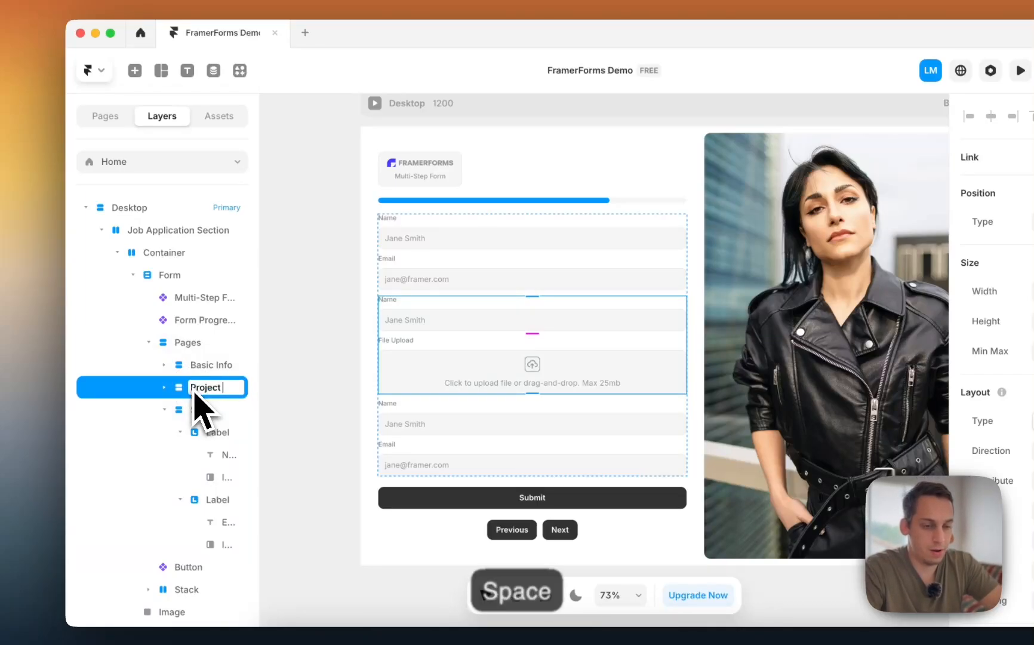
pyautogui.click(208, 371)
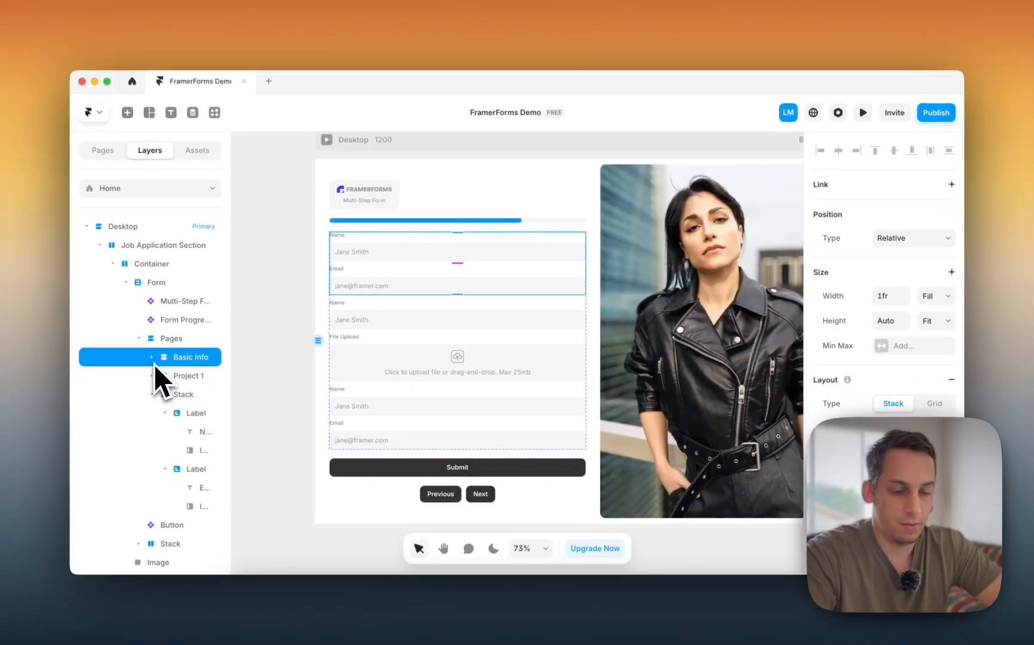
# - Duplicate the Basic Info page stack with ⌘D
pyautogui.press('super+d')
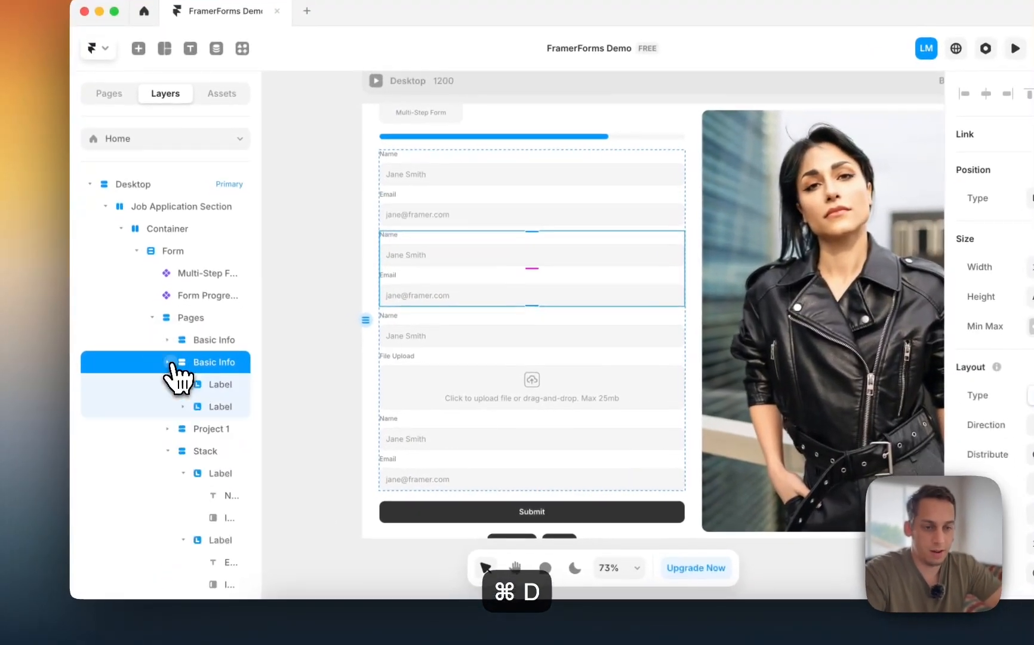
pyautogui.click(217, 388)
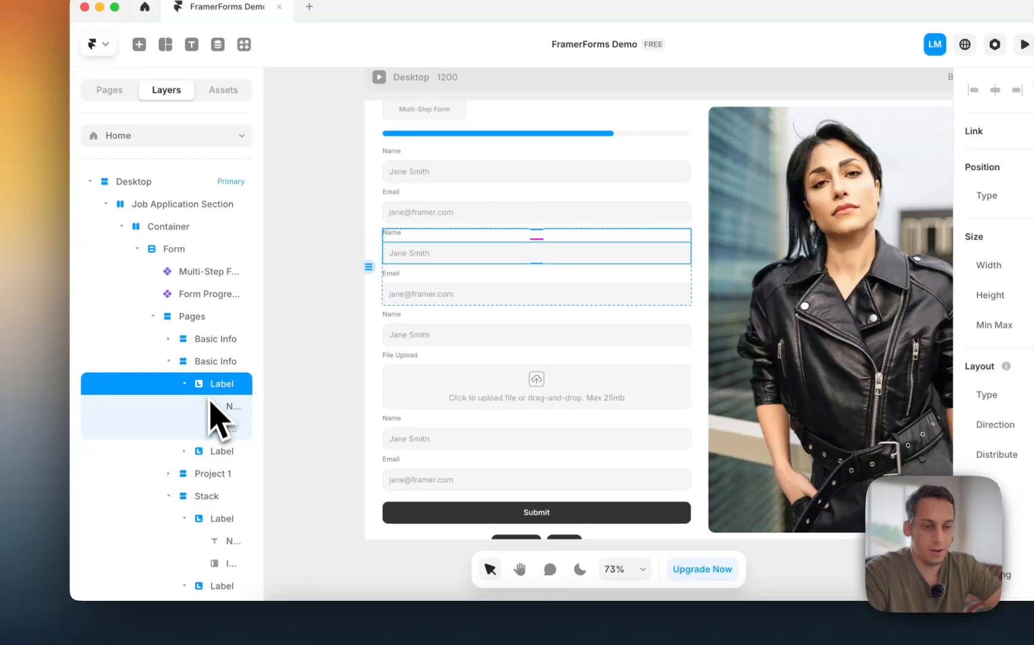
pyautogui.click(219, 448)
pyautogui.click(215, 386)
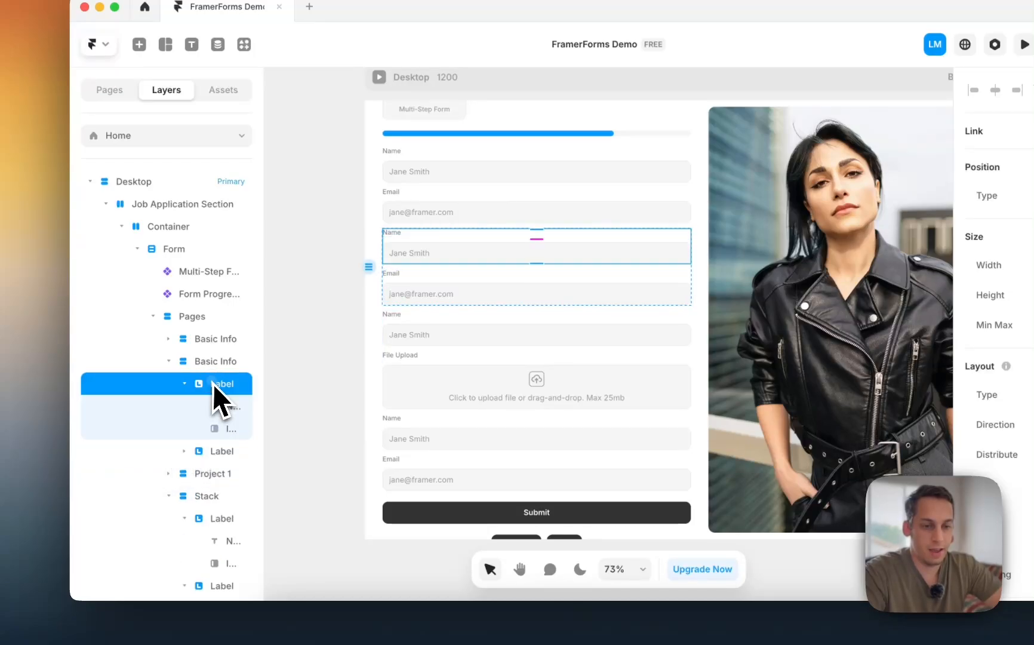
pyautogui.click(185, 384)
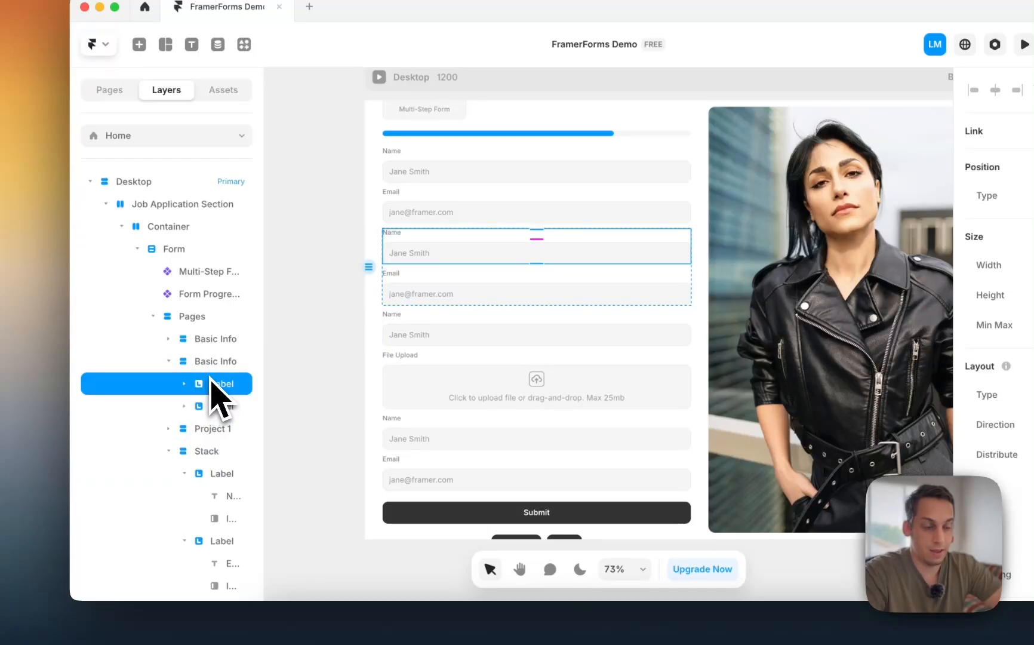
# - Add the text 'For the next steps, please add your favorite projects' above the copy's Name field
pyautogui.press('t')
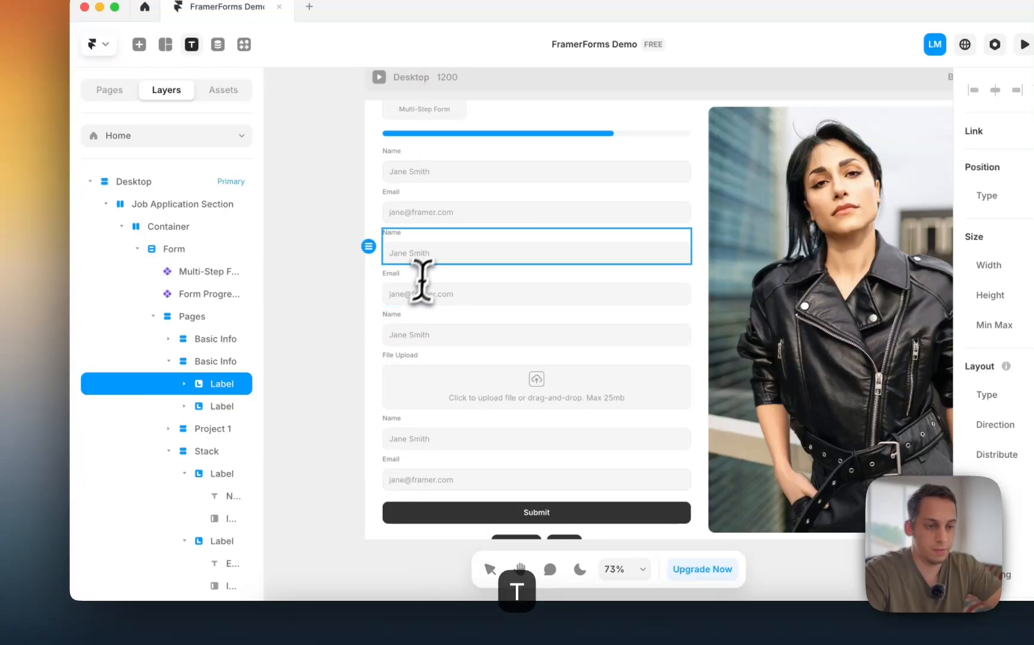
pyautogui.click(431, 269)
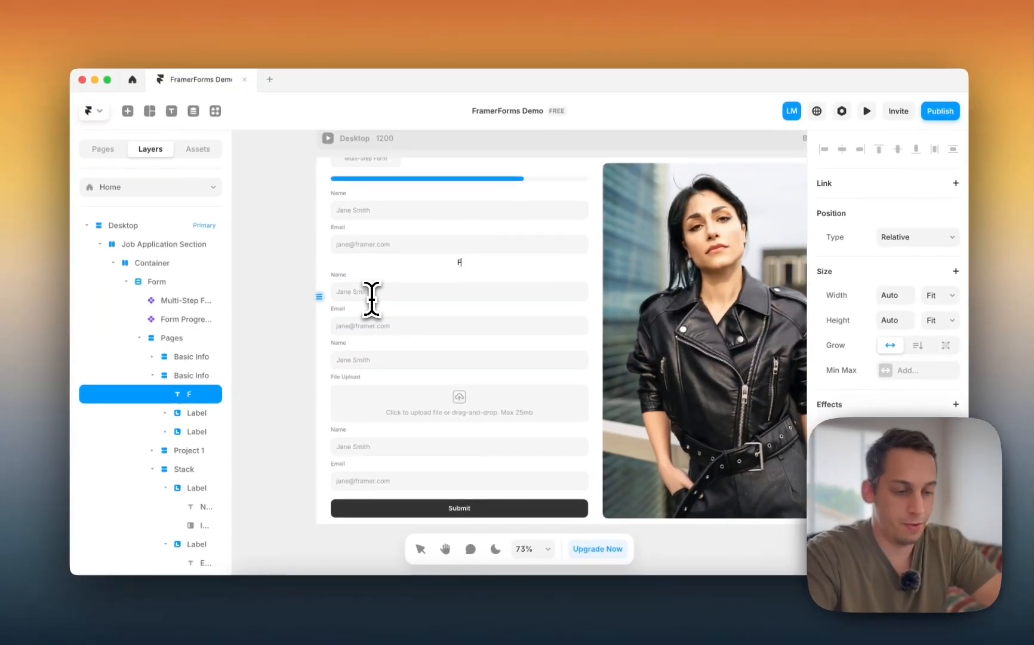
pyautogui.write('For the next steps')
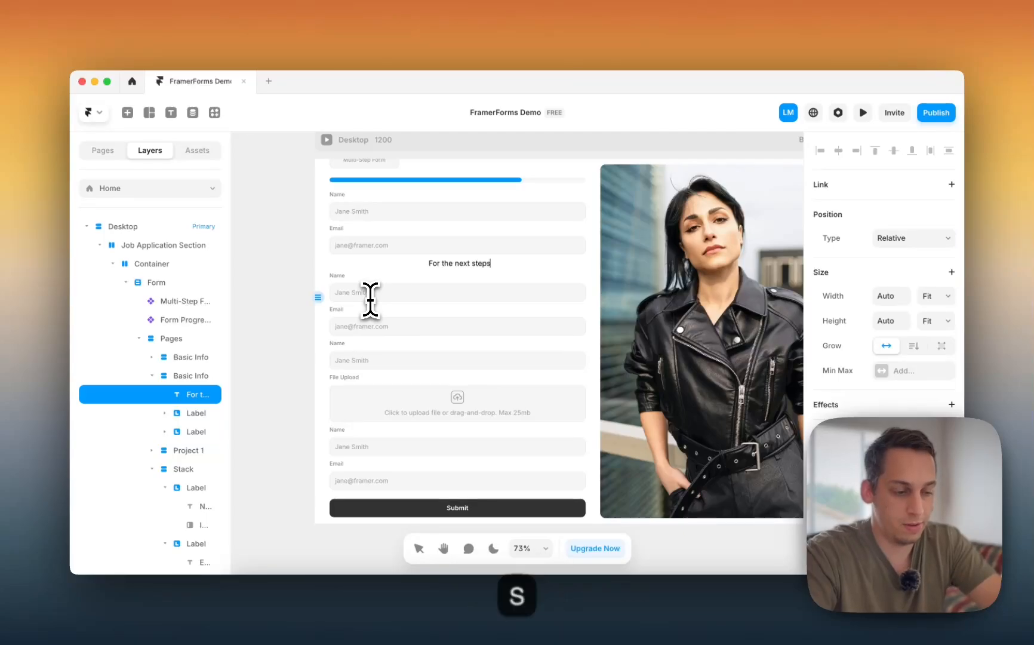
pyautogui.write(', please ')
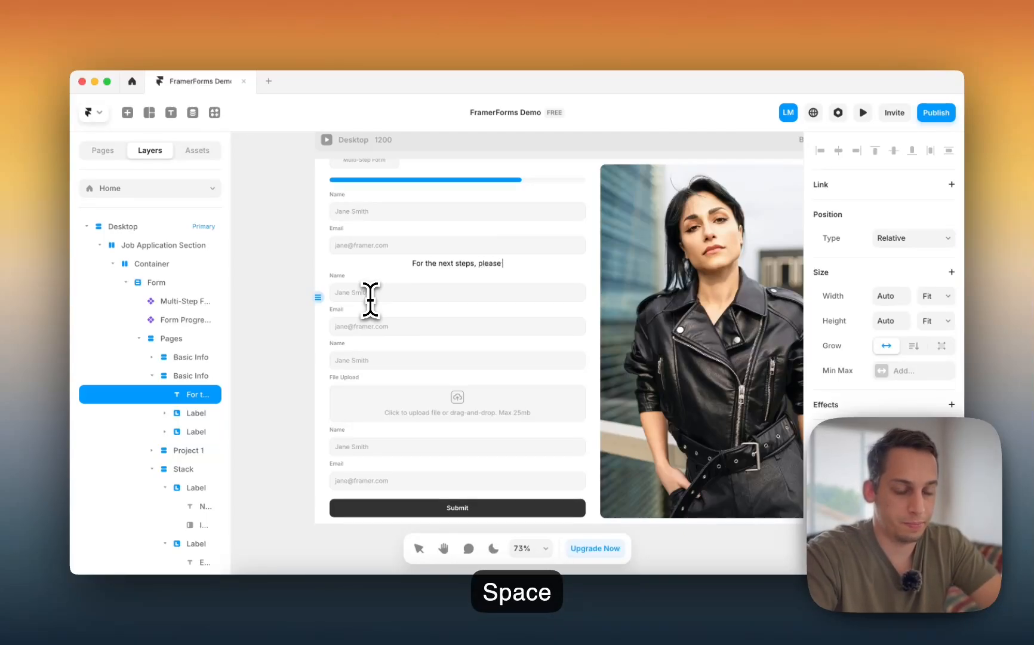
pyautogui.write('add your fav')
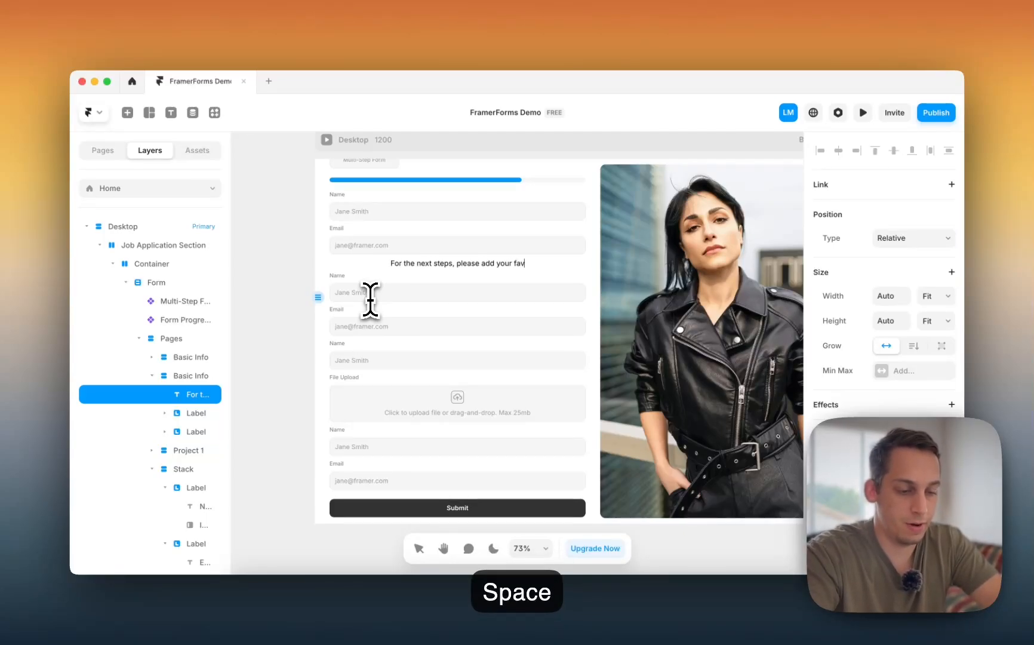
pyautogui.write('orite projects')
pyautogui.press('Escape')
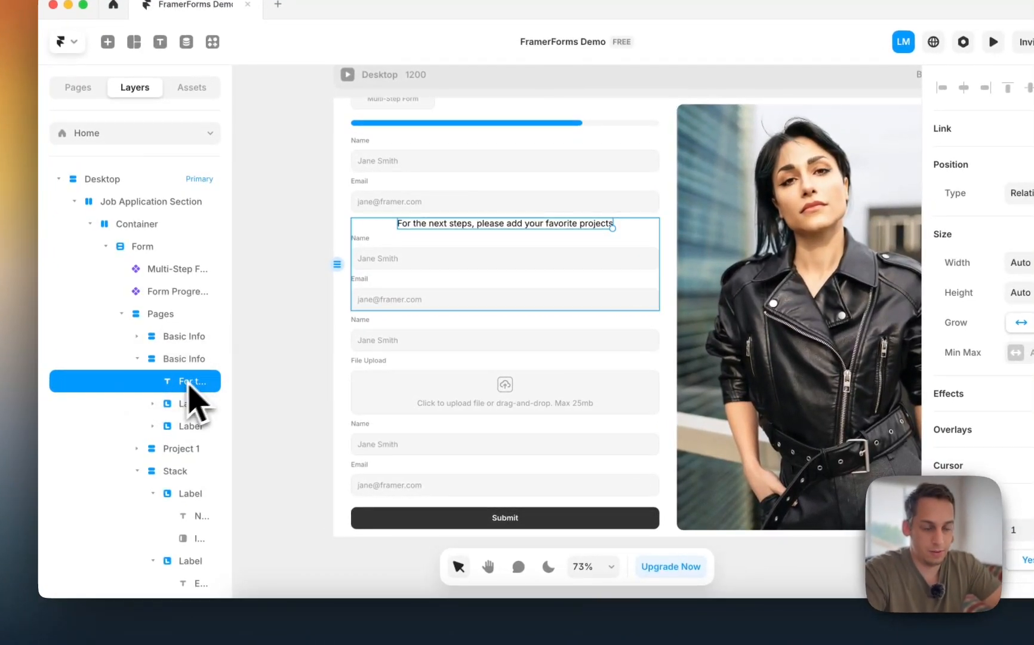
# - Wrap the intro text in its own stack and delete the copy's Name and Email fields
pyautogui.rightClick(186, 387)
pyautogui.click(215, 479)
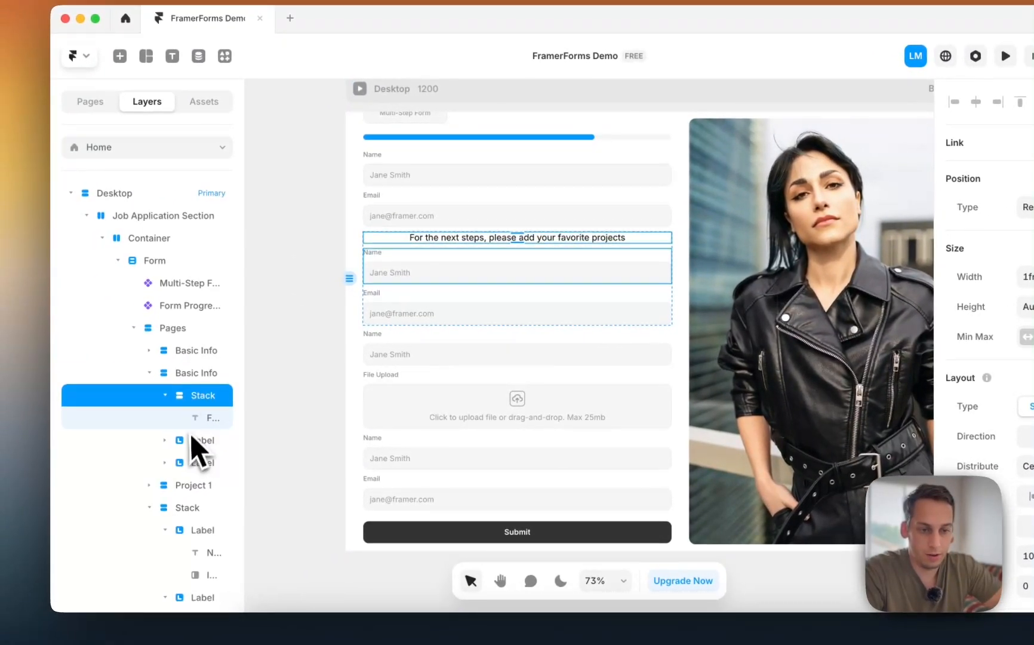
pyautogui.click(192, 441)
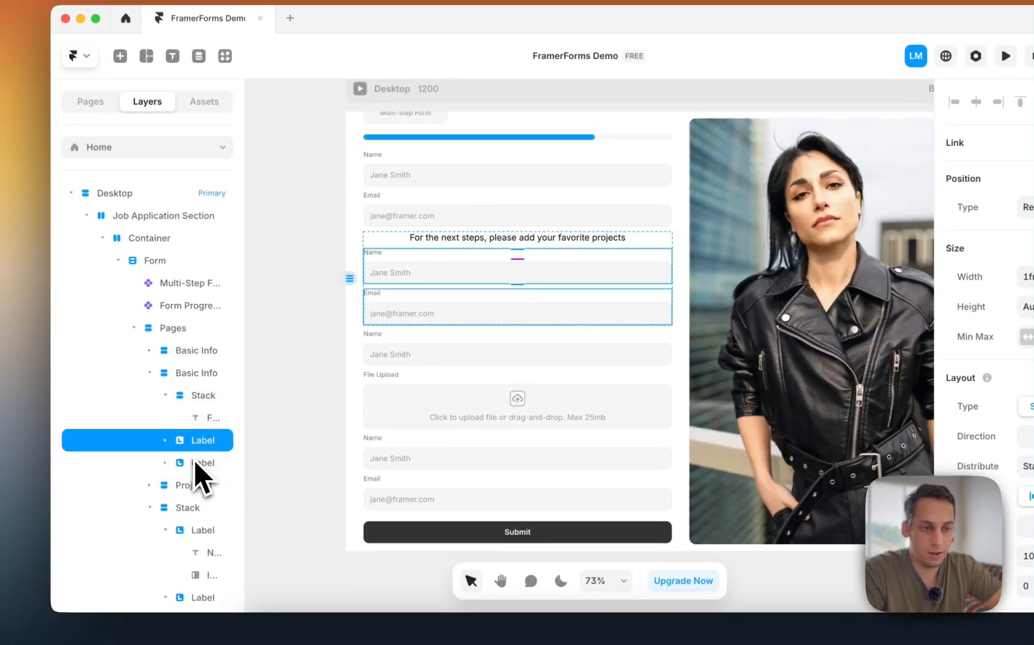
pyautogui.keyDown('shift'); pyautogui.click(197, 463); pyautogui.keyUp('shift')
pyautogui.press('BackSpace')
# - Try making the intro stack fill the viewport height, then undo it
pyautogui.click(395, 282)
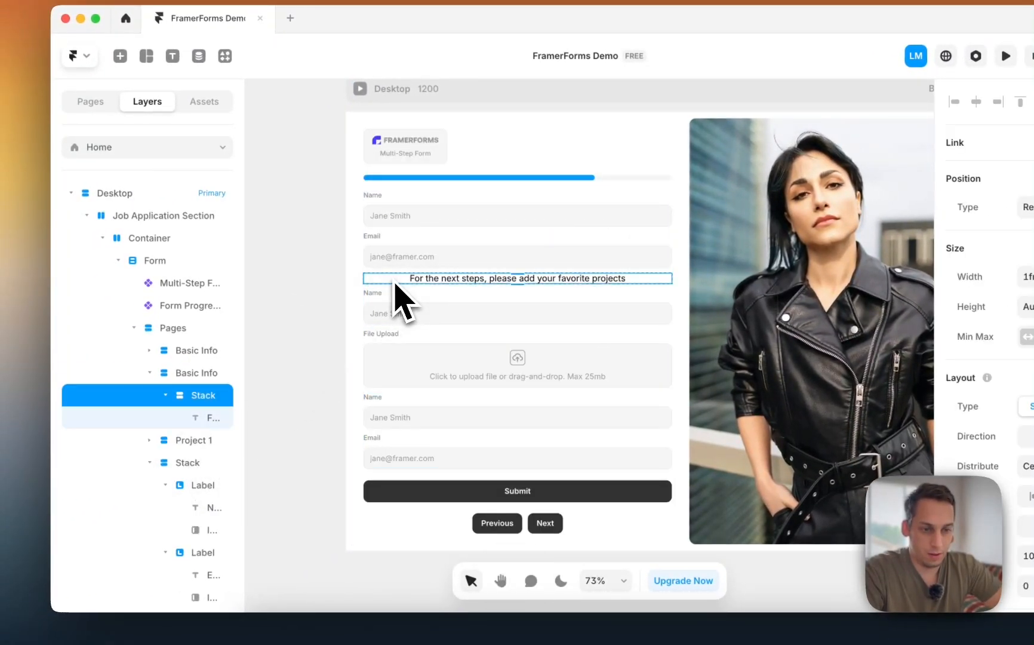
pyautogui.click(197, 373)
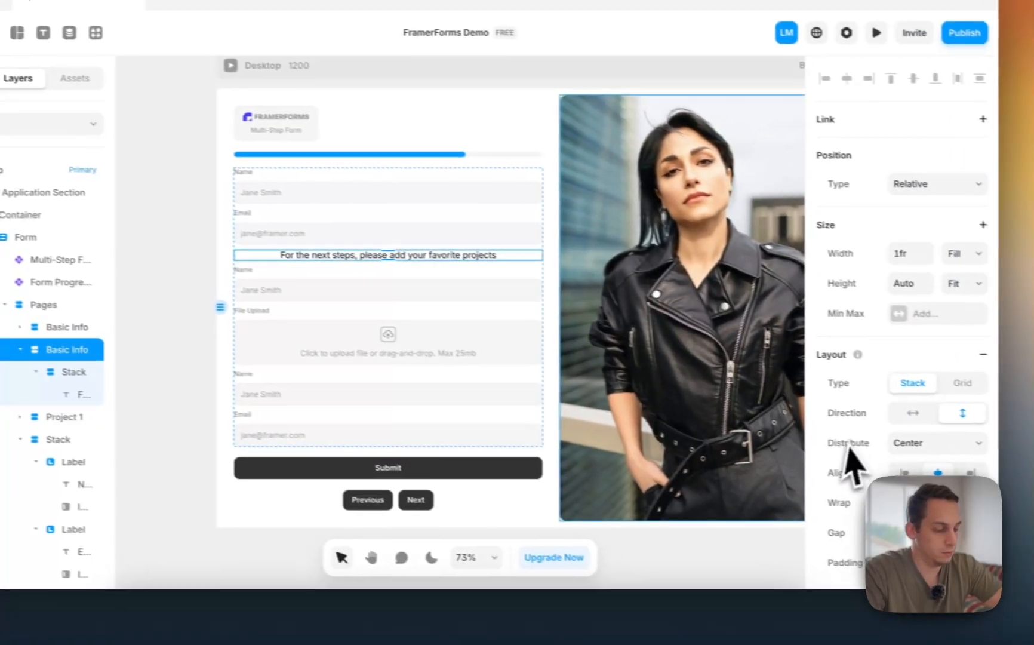
pyautogui.scroll(-2, 850, 445)
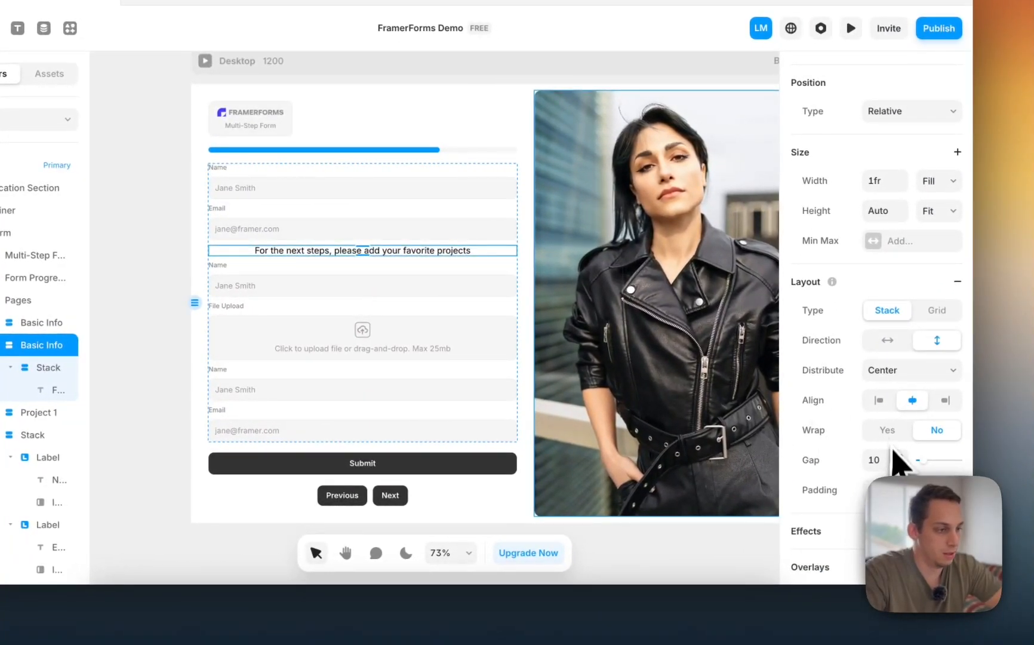
pyautogui.scroll(1, 900, 435)
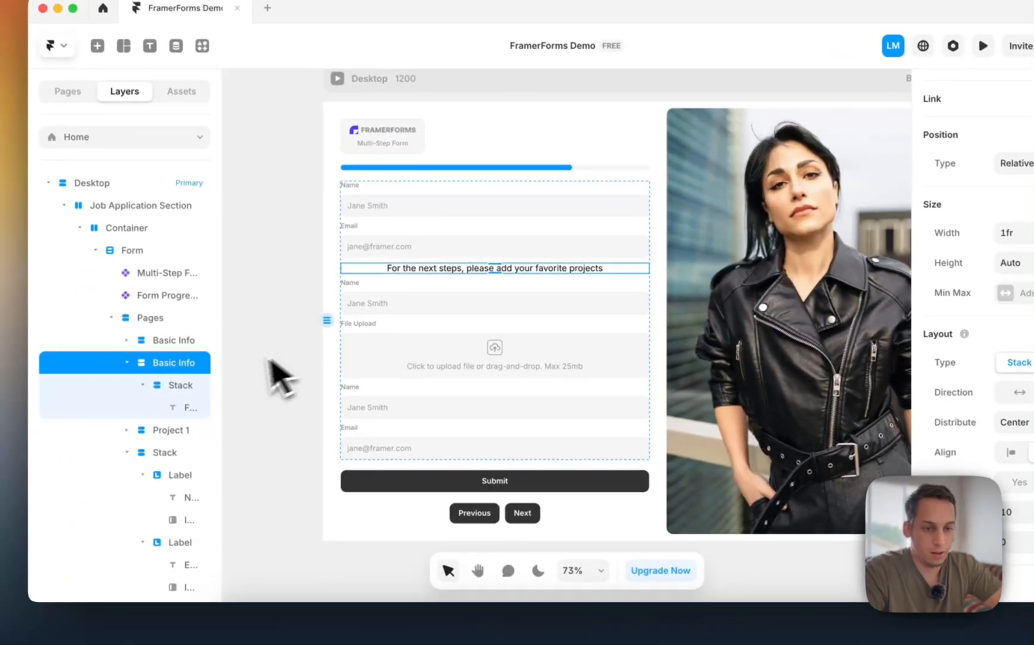
pyautogui.click(36, 367)
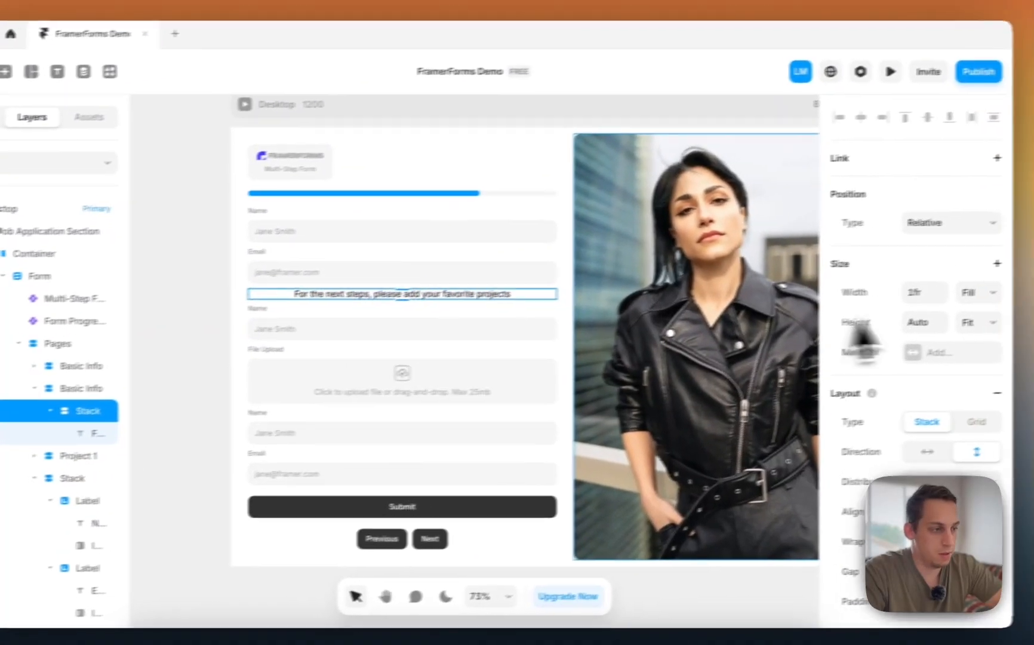
pyautogui.click(984, 316)
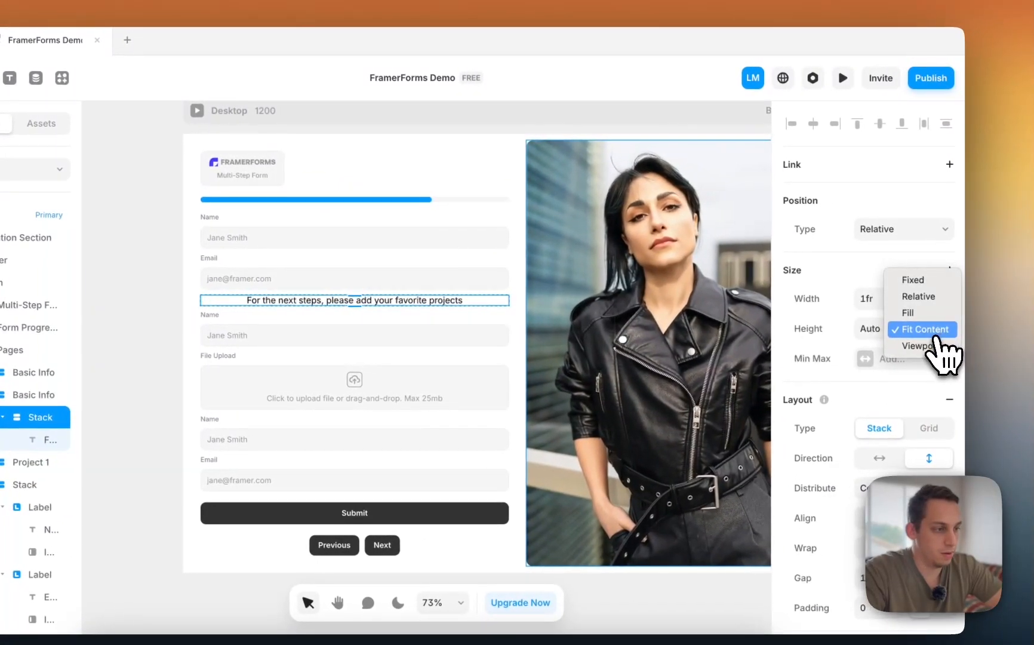
pyautogui.click(920, 345)
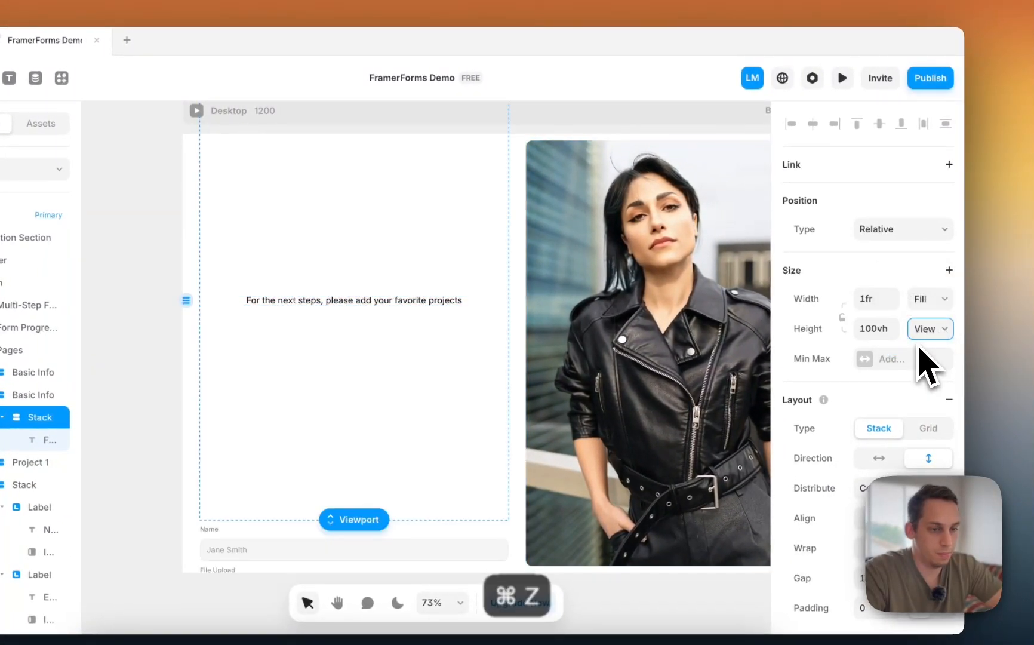
pyautogui.press('super+z')
# - Set the intro stack to a fixed height of about 151 px
pyautogui.click(923, 334)
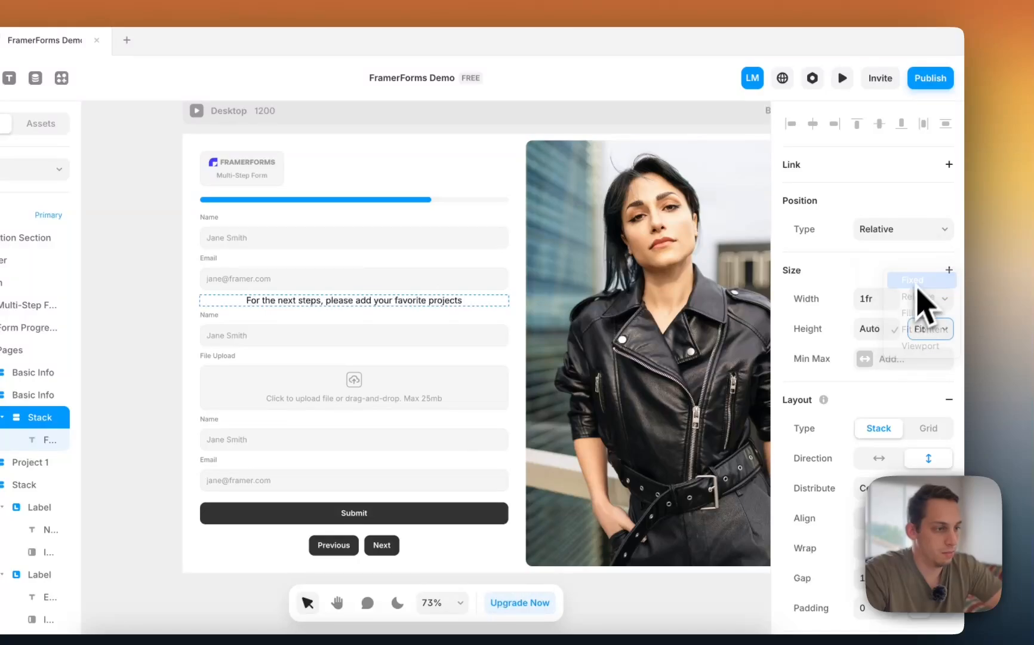
pyautogui.hotkey('shift', 'Up')
pyautogui.hotkey('shift', 'Up')
pyautogui.hotkey('shift', 'Up')
pyautogui.hotkey('shift', 'Up')
pyautogui.hotkey('shift', 'Up')
pyautogui.hotkey('shift', 'Up')
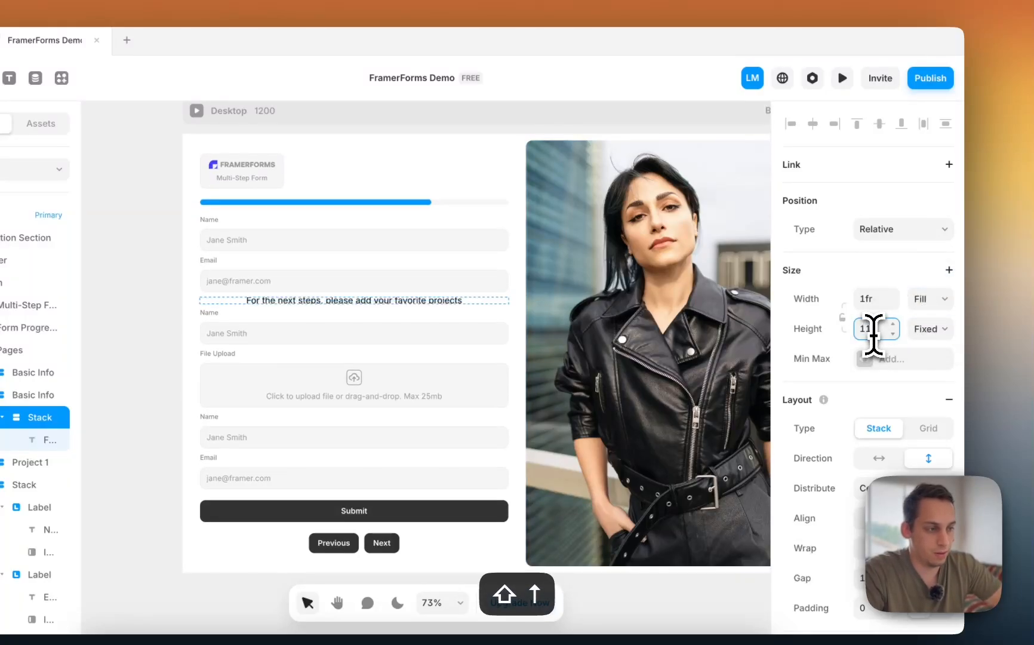
pyautogui.hotkey('shift', 'Down')
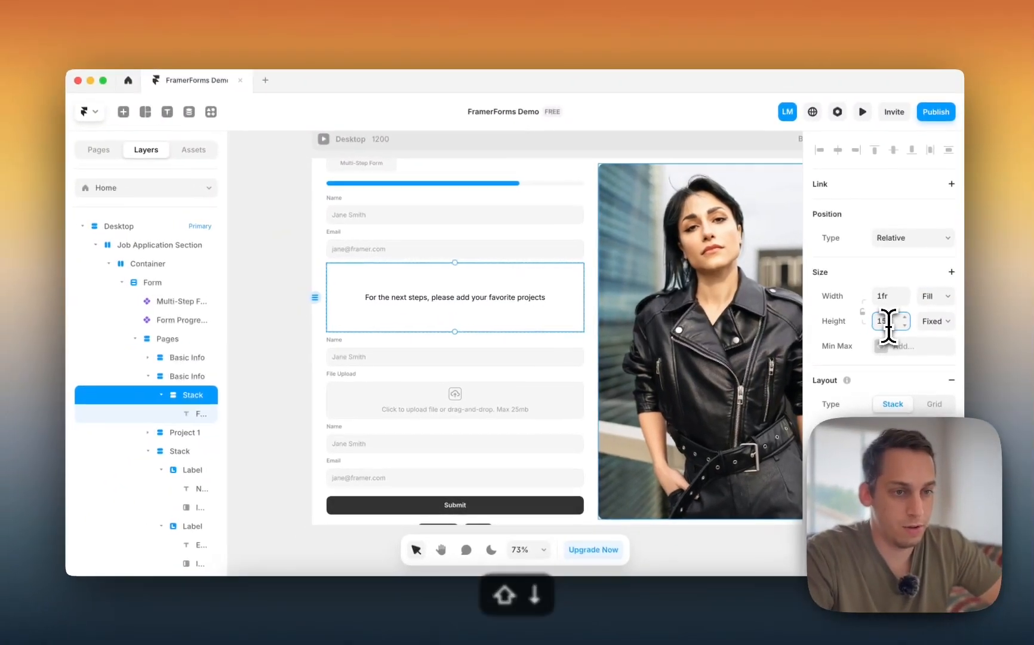
pyautogui.hotkey('shift', 'Up')
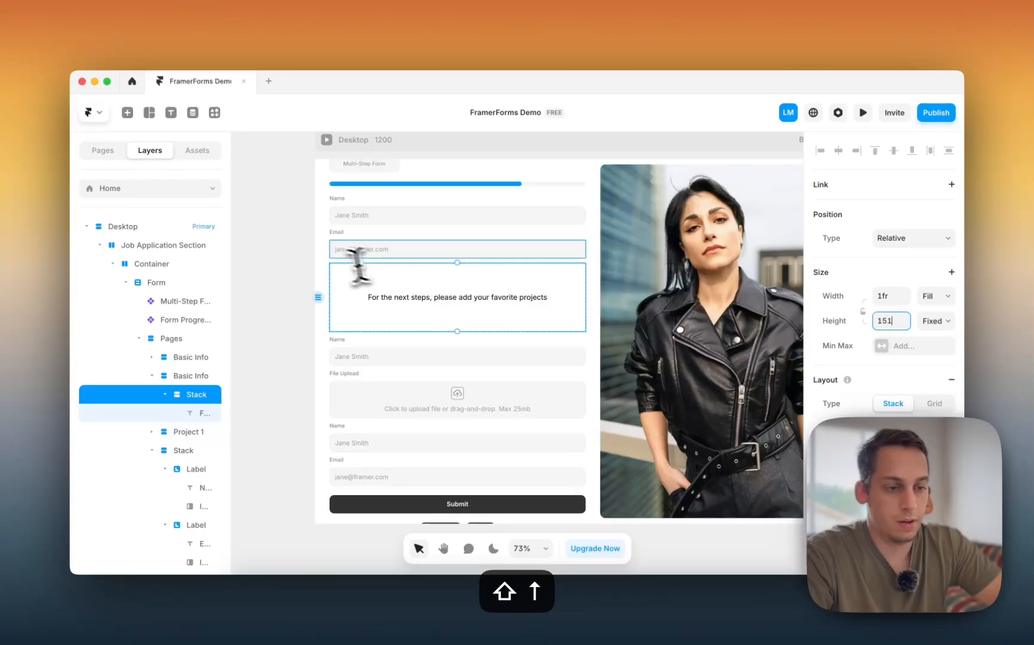
pyautogui.scroll(2, 357, 262)
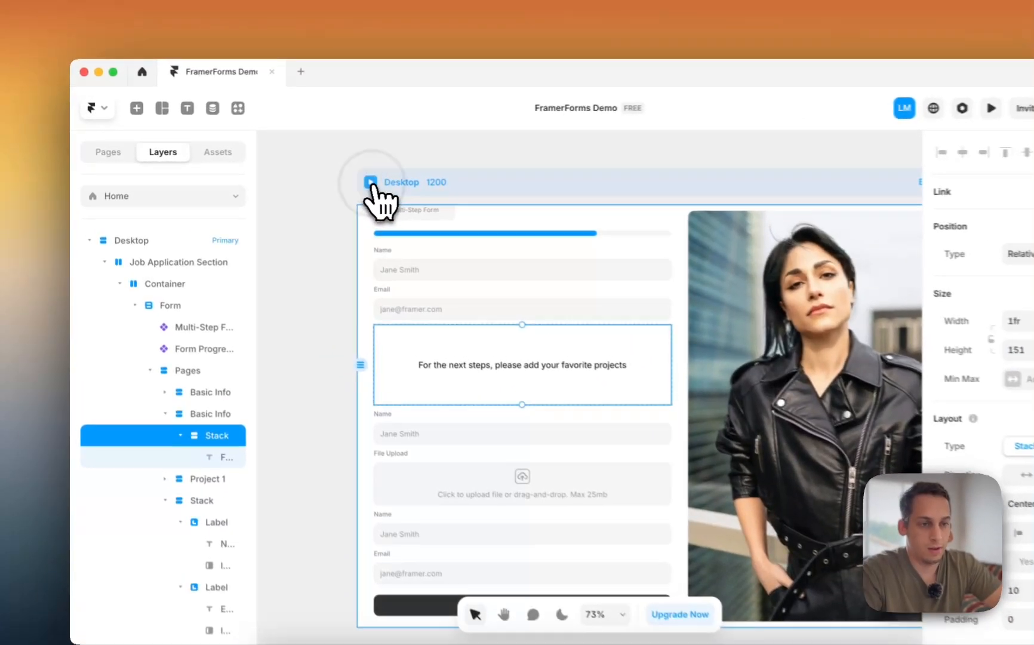
# - Undo the message stack's height edits back to its fit-content height
pyautogui.click(327, 176)
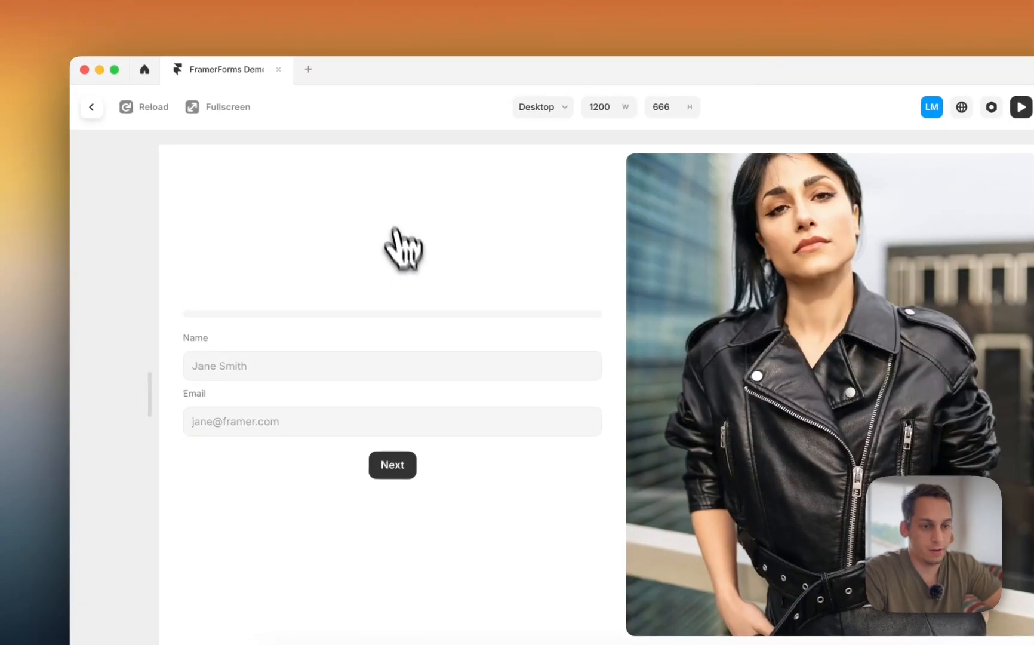
pyautogui.press('super+z')
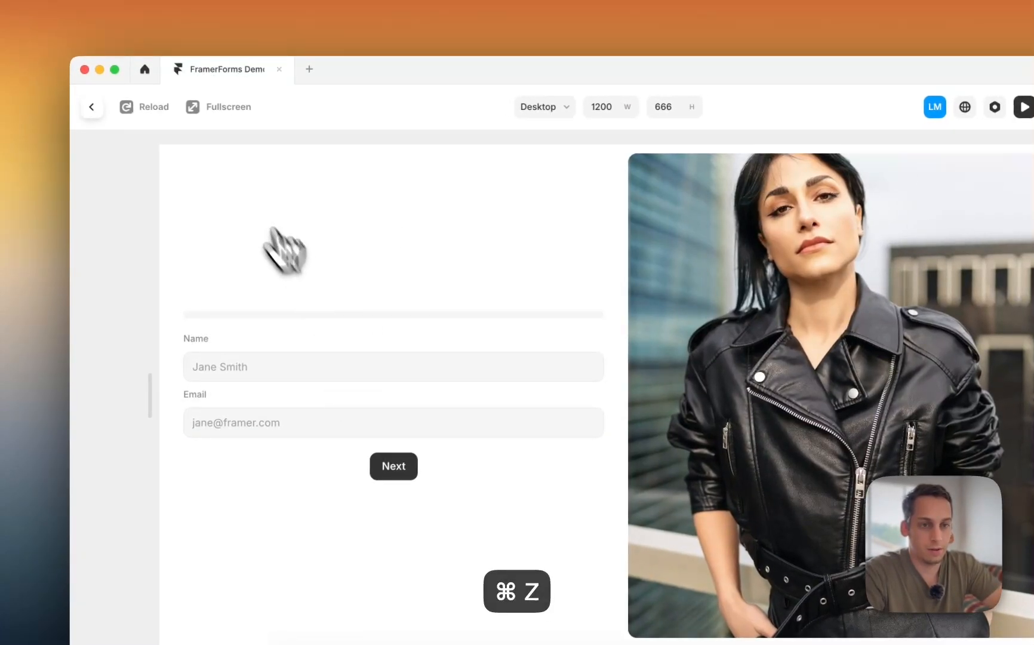
pyautogui.click(91, 107)
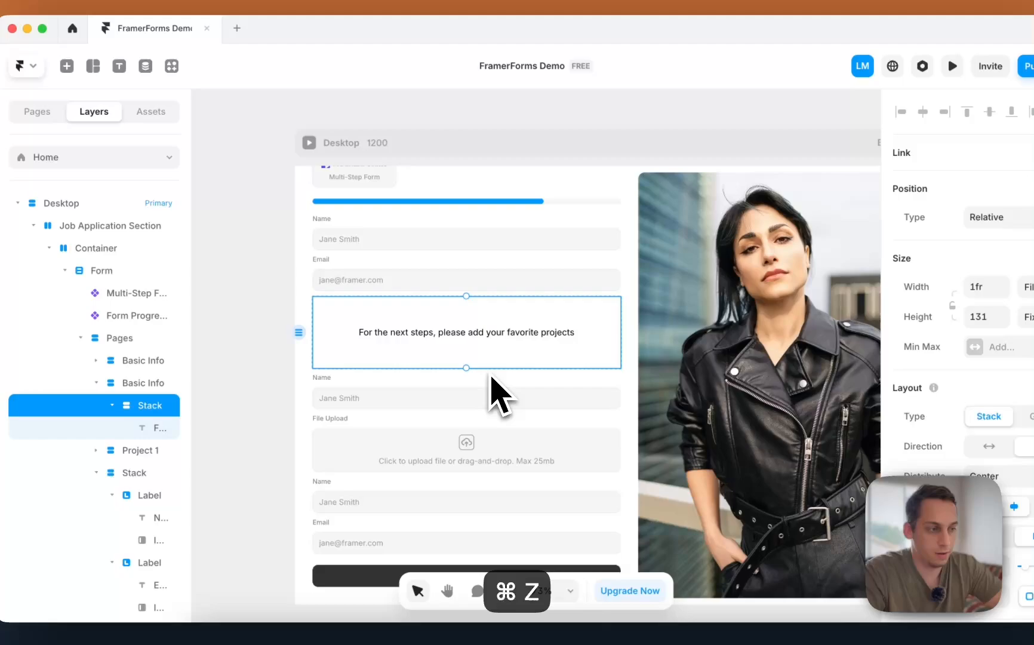
pyautogui.press('super+z')
pyautogui.press('super+z')
pyautogui.press('super+z')
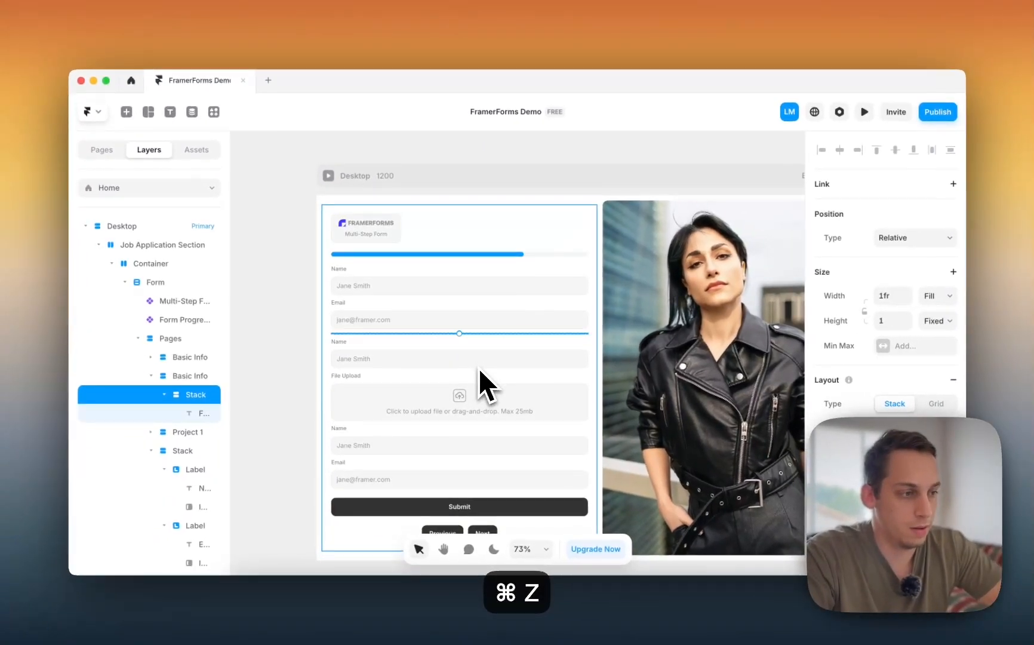
pyautogui.press('super+z')
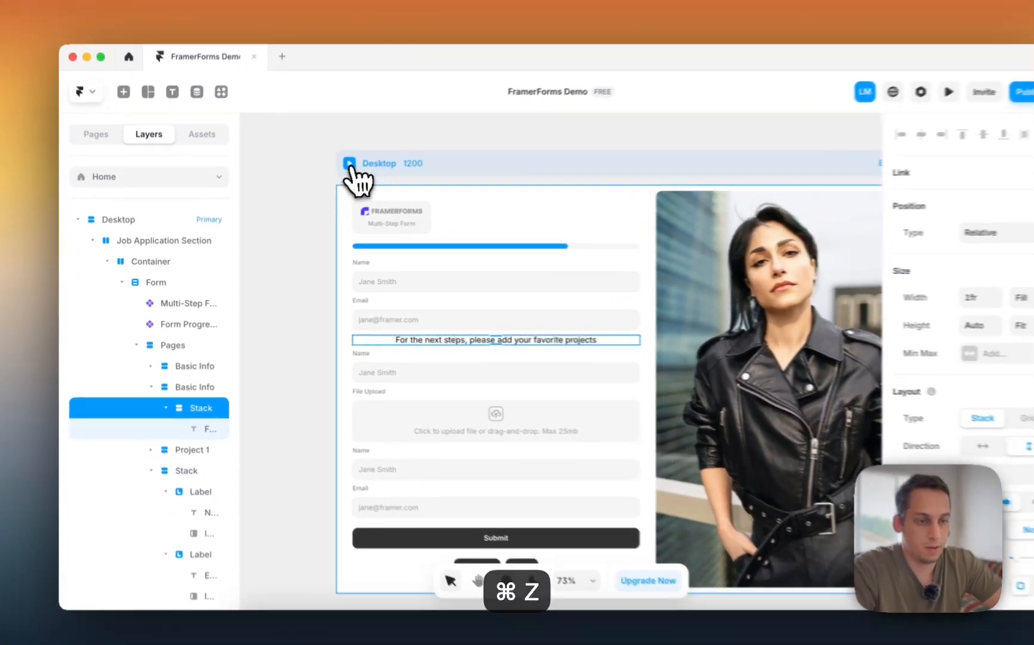
# - Preview the form, stepping Next to the project upload step and Previous back to the start
pyautogui.click(350, 165)
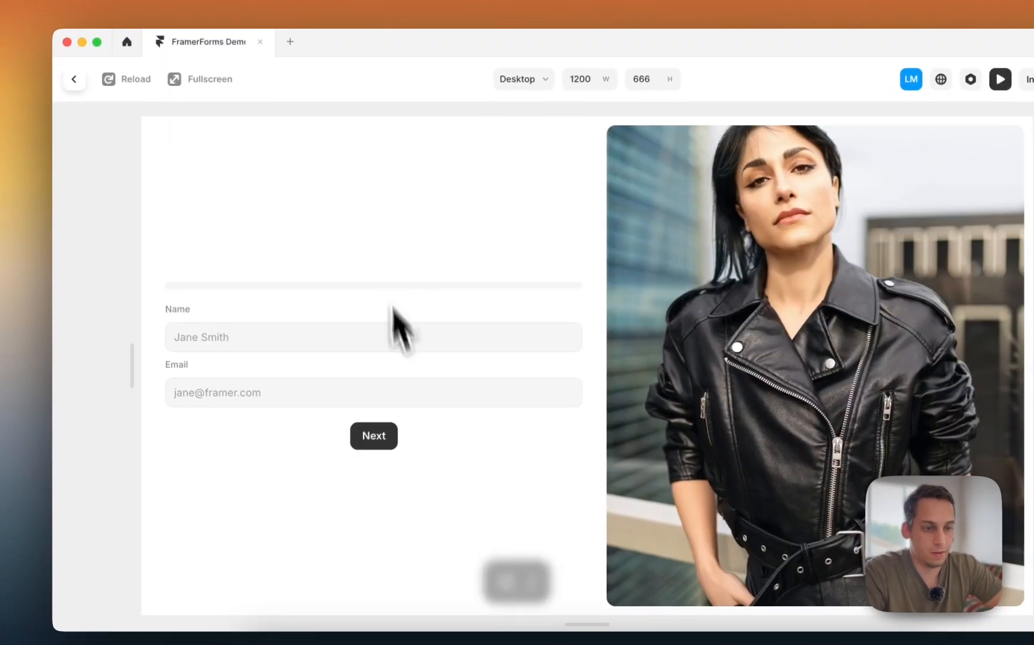
pyautogui.click(371, 433)
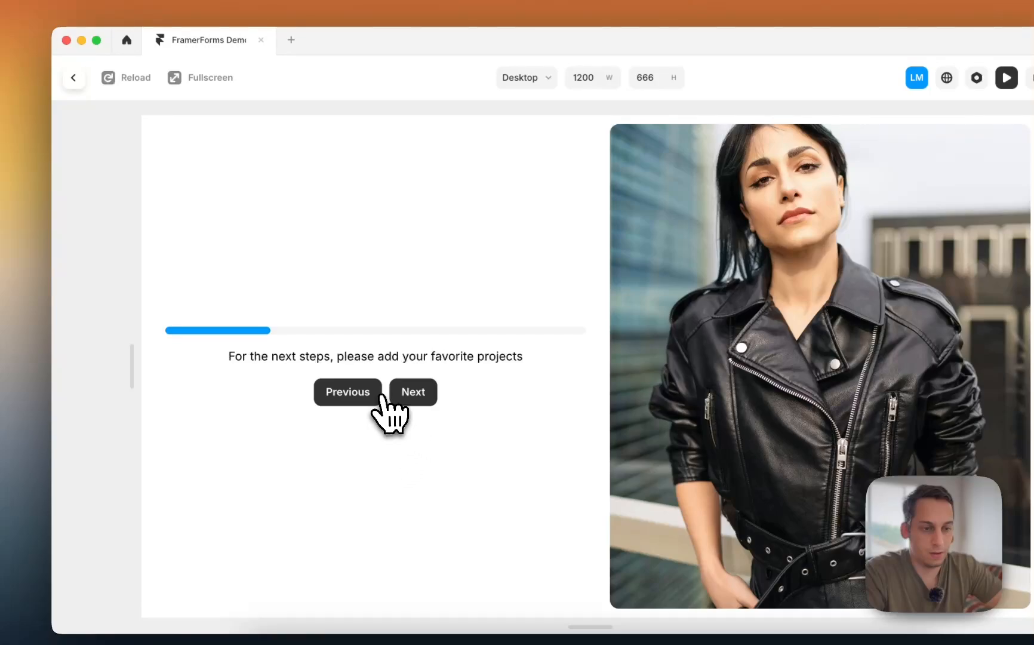
pyautogui.click(416, 399)
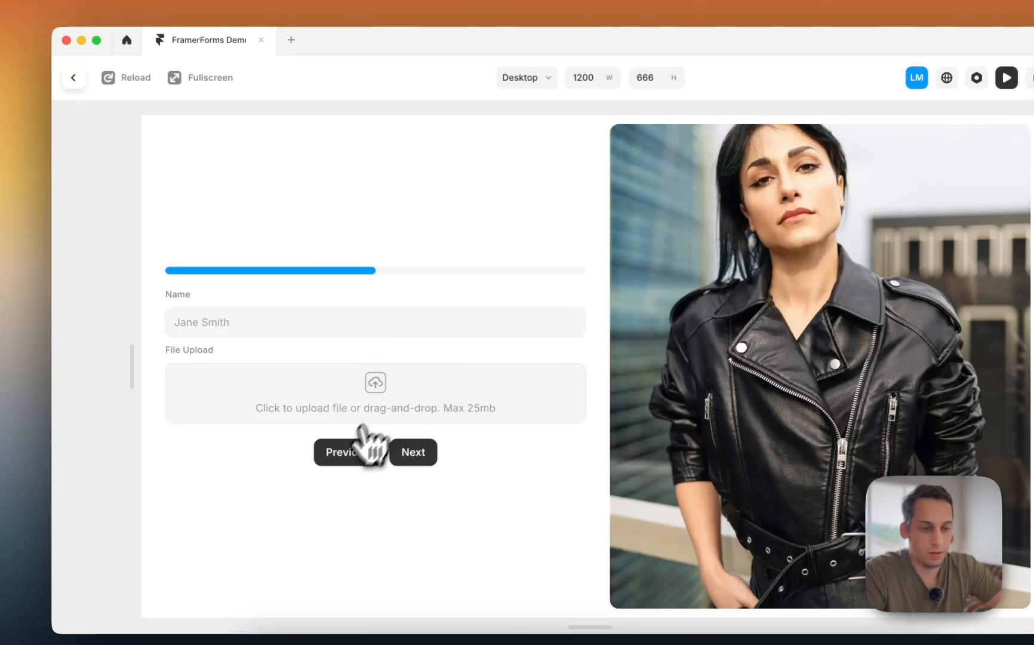
pyautogui.click(351, 449)
pyautogui.click(350, 404)
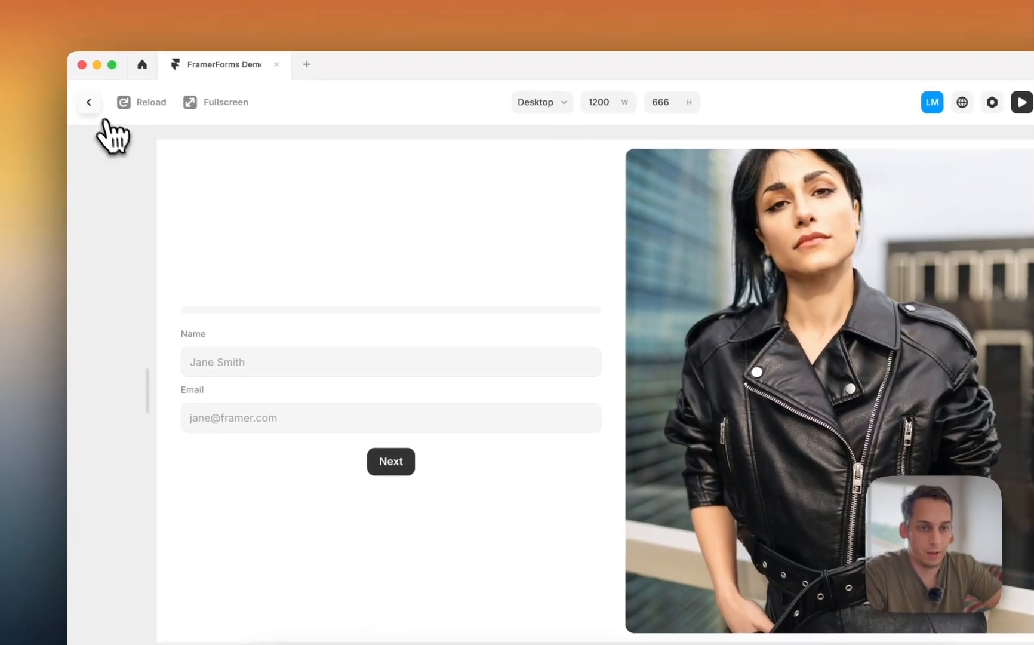
pyautogui.click(74, 77)
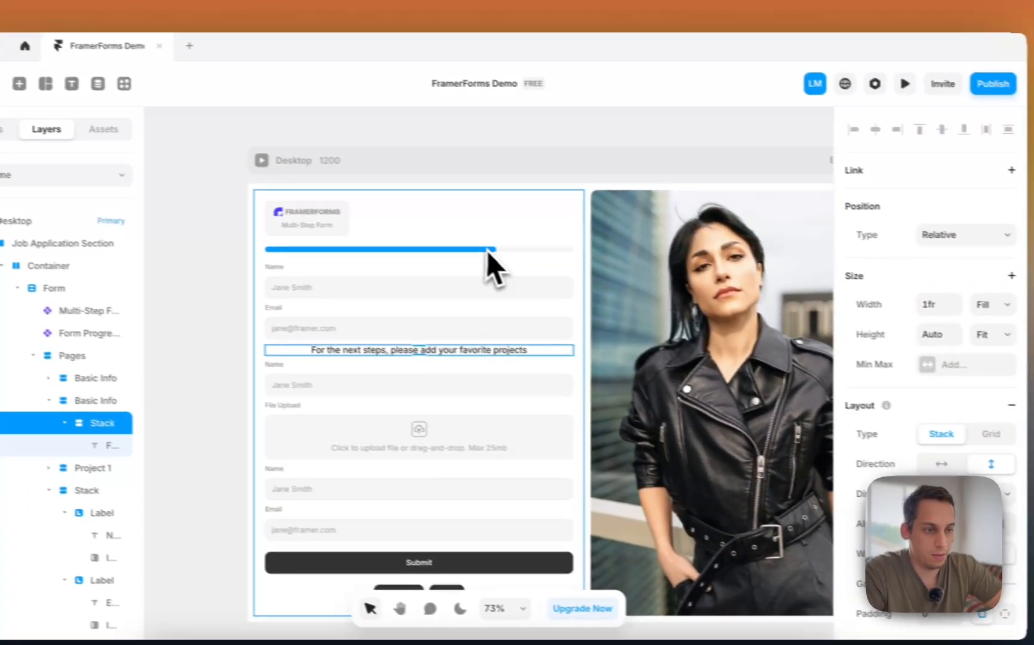
# - Lighten the form progress bar's background track to a pale grey
pyautogui.click(612, 273)
pyautogui.click(612, 272)
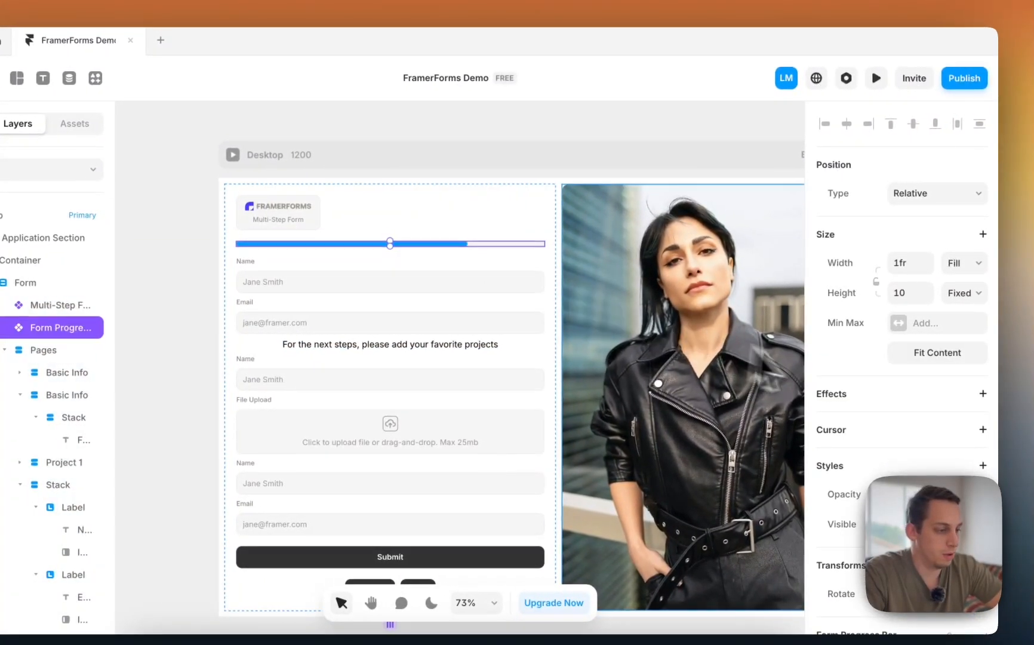
pyautogui.scroll(-7, 888, 402)
pyautogui.click(902, 289)
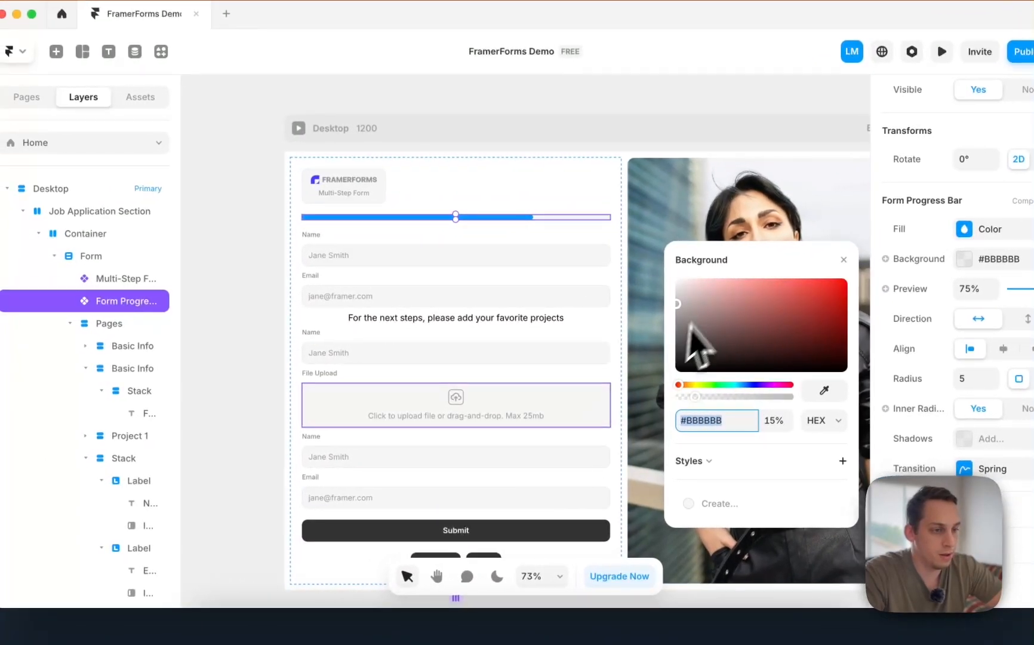
pyautogui.click(578, 304)
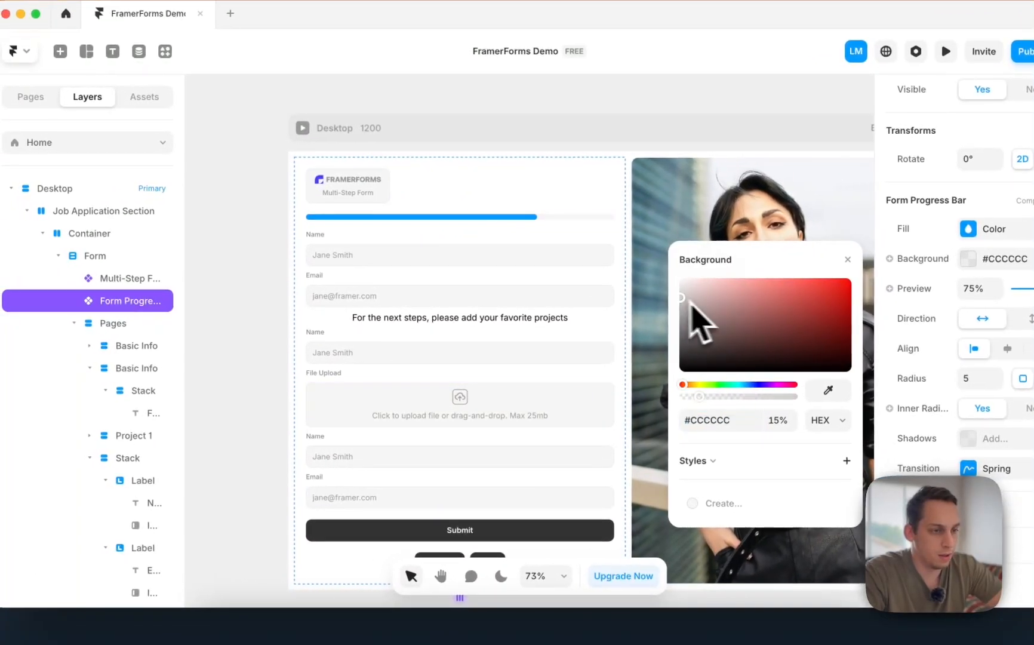
pyautogui.moveTo(690, 301)
pyautogui.mouseDown()
pyautogui.moveTo(672, 292)
pyautogui.moveTo(666, 357)
pyautogui.mouseUp()
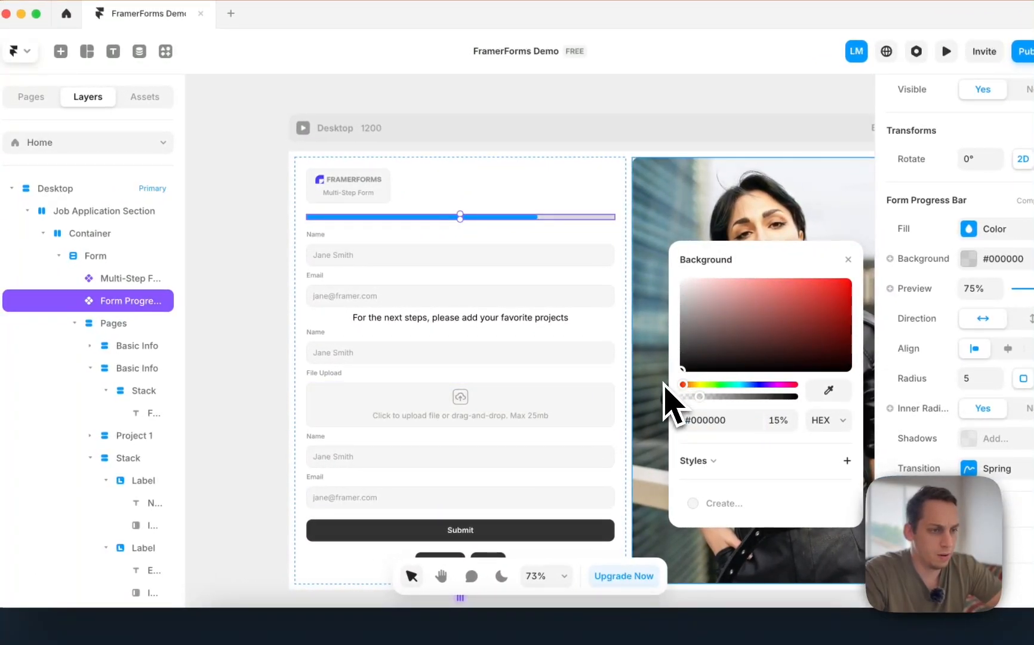
pyautogui.click(277, 249)
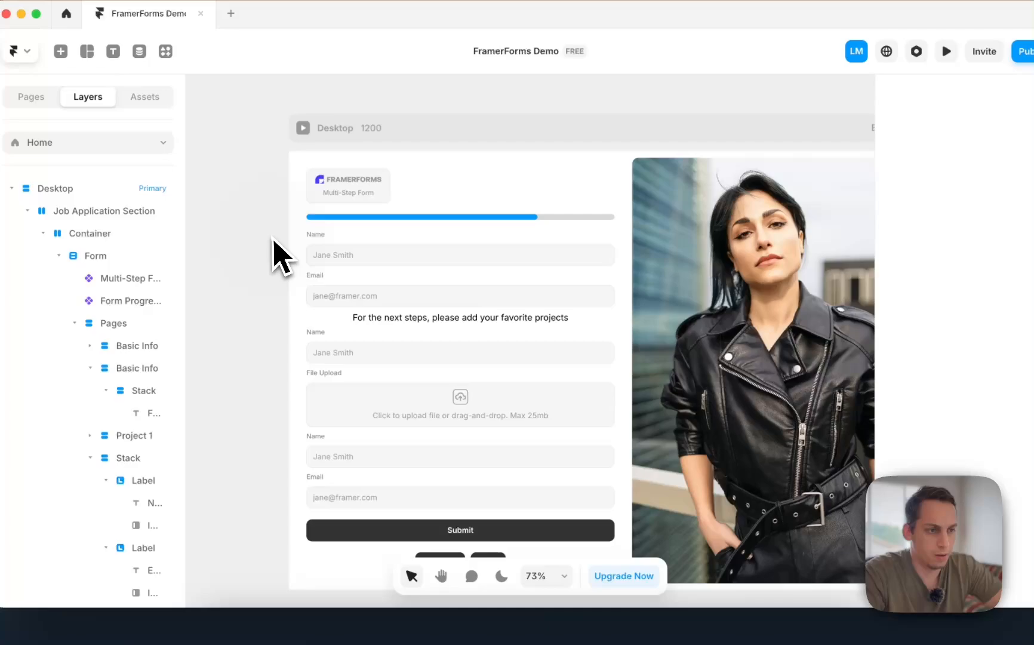
# - Change the progress bar's fill colour from blue to grey #858585
pyautogui.click(403, 219)
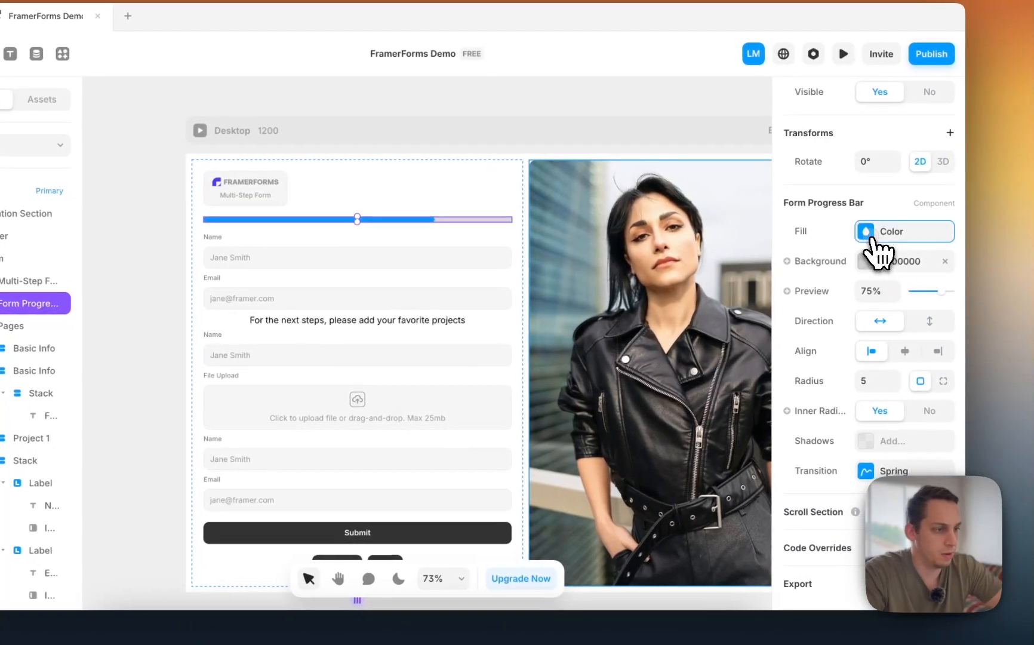
pyautogui.click(971, 230)
pyautogui.click(675, 304)
pyautogui.moveTo(635, 358); pyautogui.dragTo(656, 359)
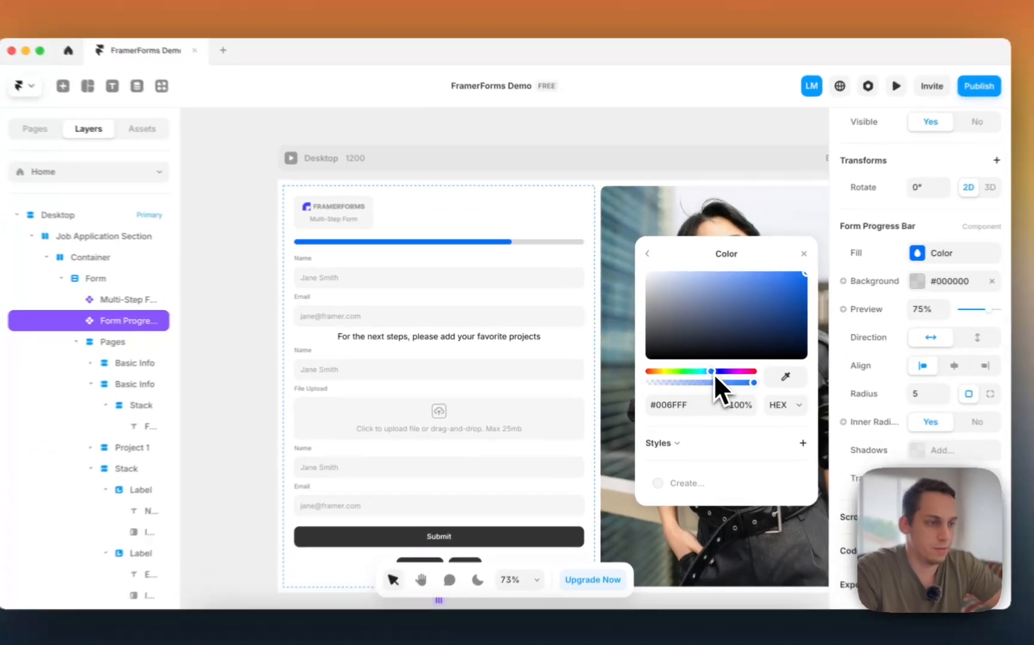
pyautogui.moveTo(755, 289)
pyautogui.mouseDown()
pyautogui.moveTo(597, 341)
pyautogui.moveTo(593, 310)
pyautogui.mouseUp()
pyautogui.click(234, 254)
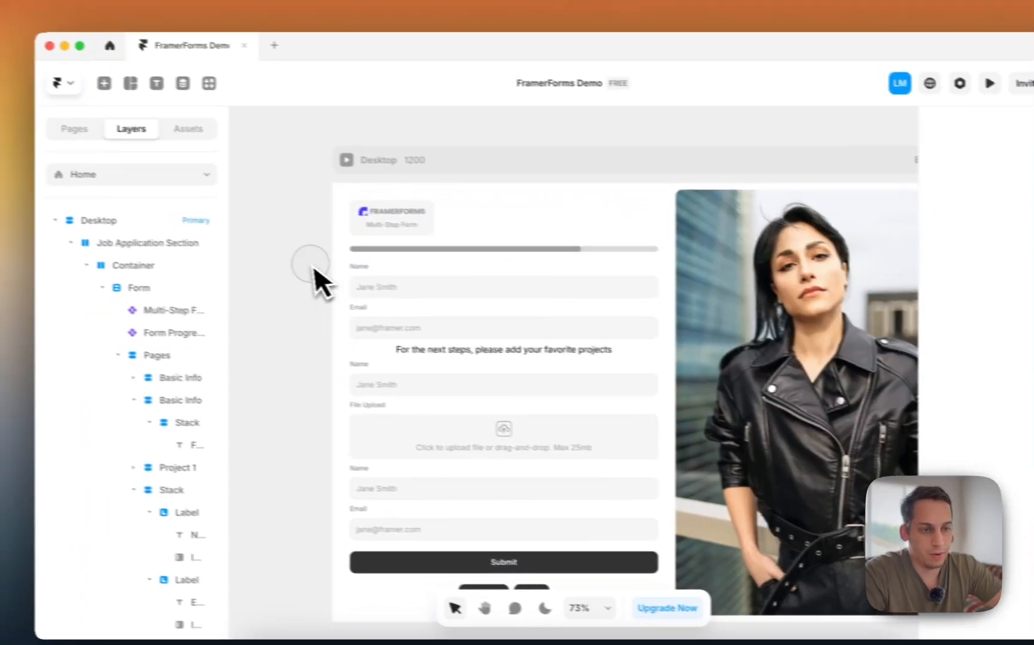
pyautogui.scroll(-2, 227, 254)
pyautogui.scroll(-3, 344, 290)
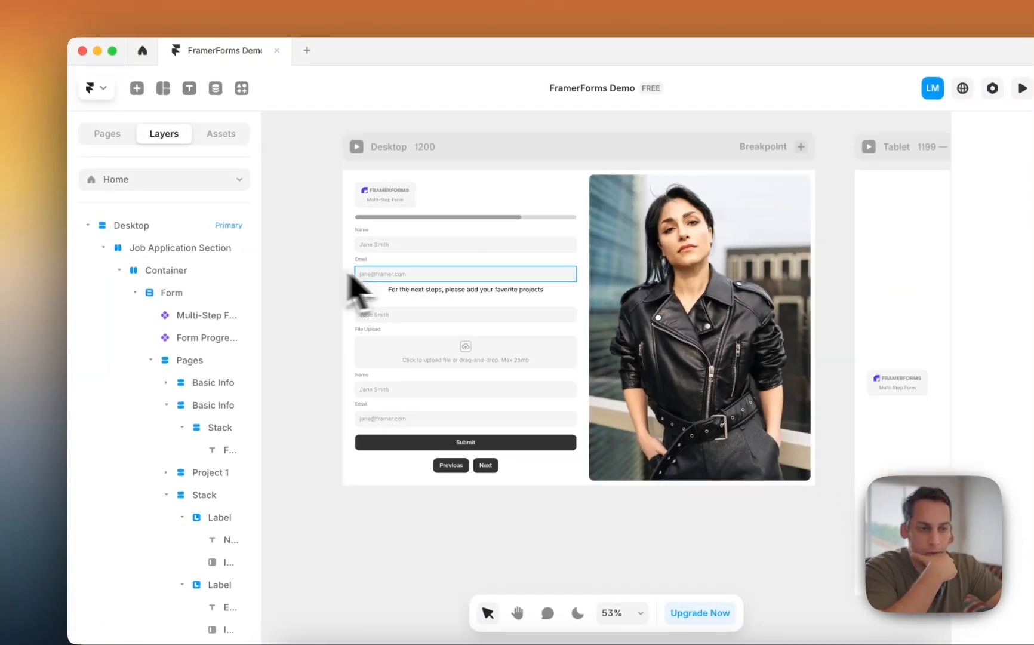
pyautogui.click(357, 148)
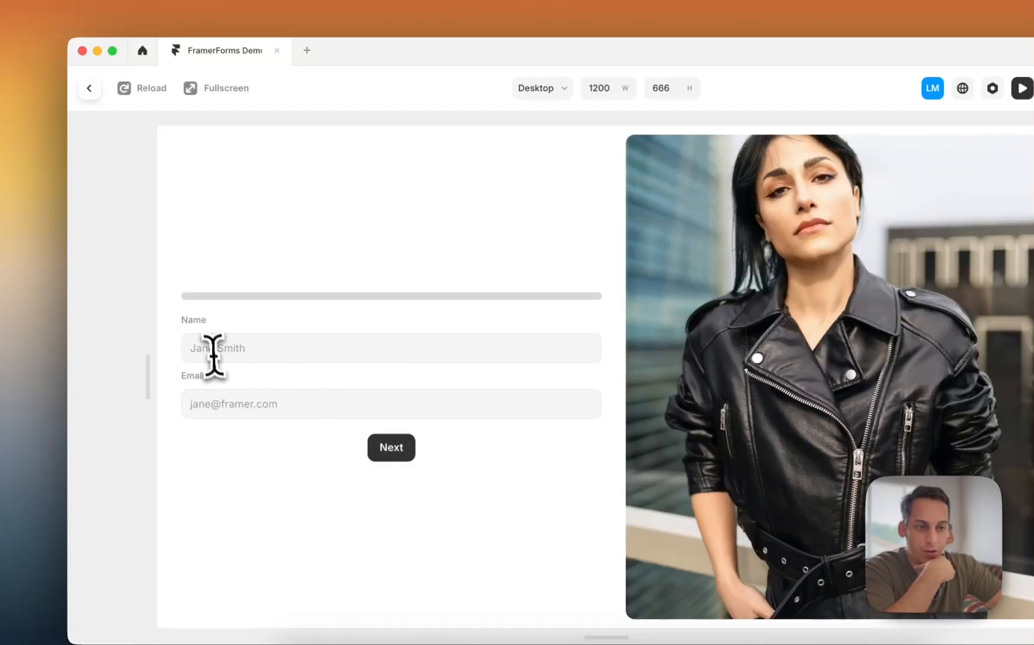
pyautogui.click(388, 457)
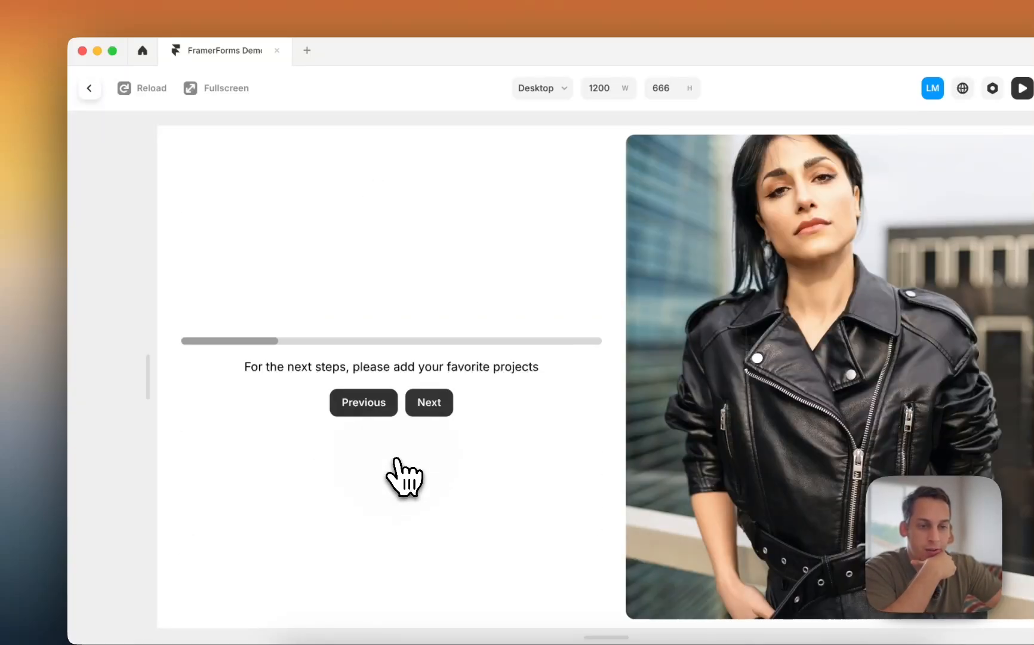
pyautogui.moveTo(245, 366); pyautogui.dragTo(481, 367)
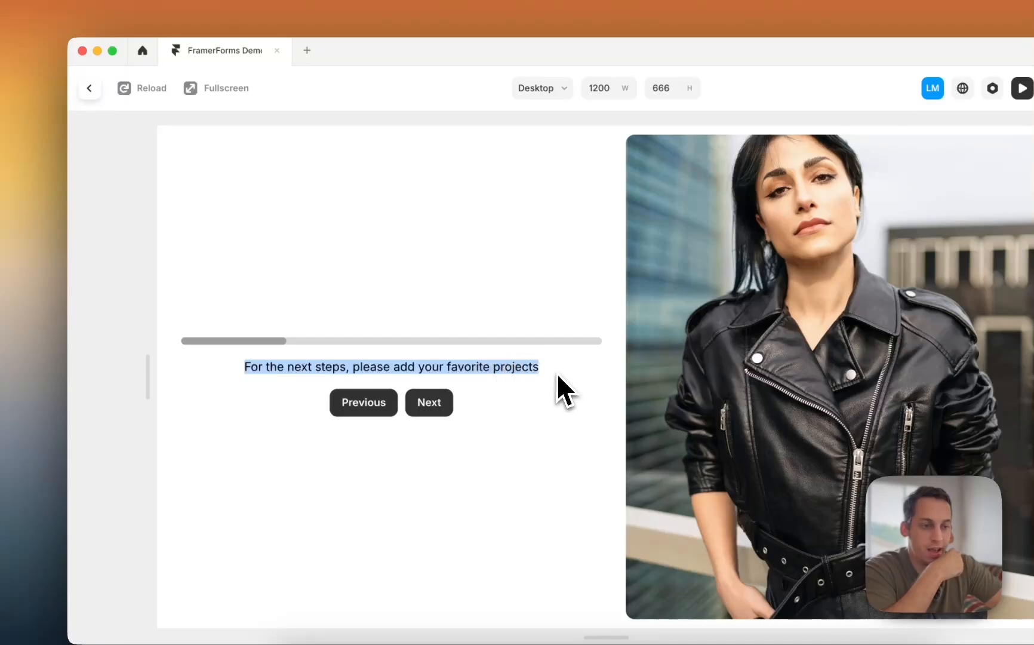
pyautogui.click(430, 404)
pyautogui.click(89, 87)
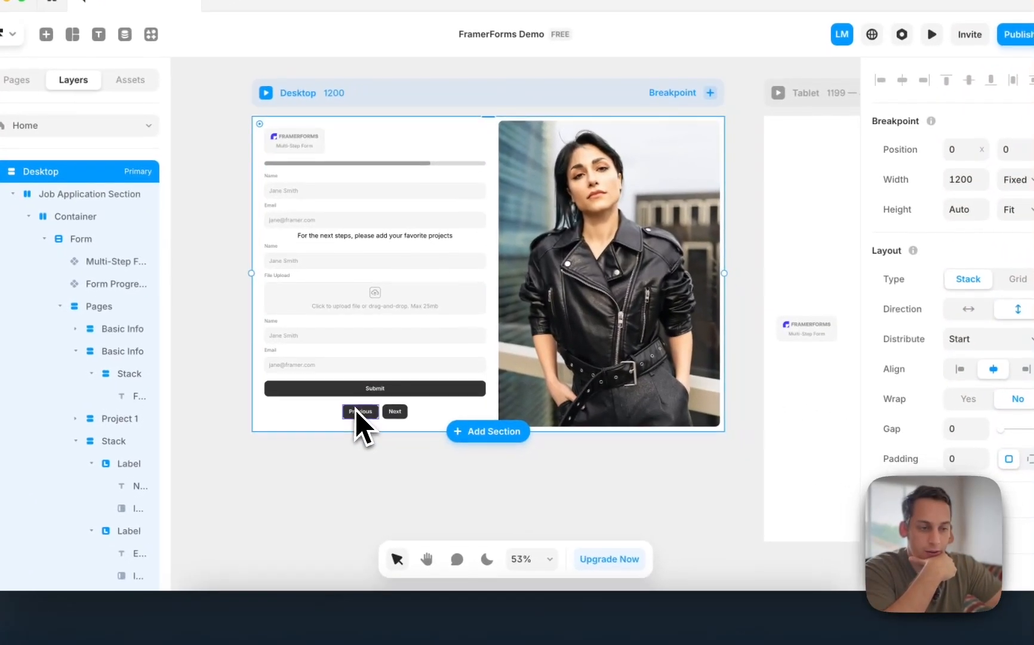
# - Give the Previous button a light grey #EDEDED fill and black #000000 text, then preview it
pyautogui.click(360, 411)
pyautogui.scroll(-5, 962, 388)
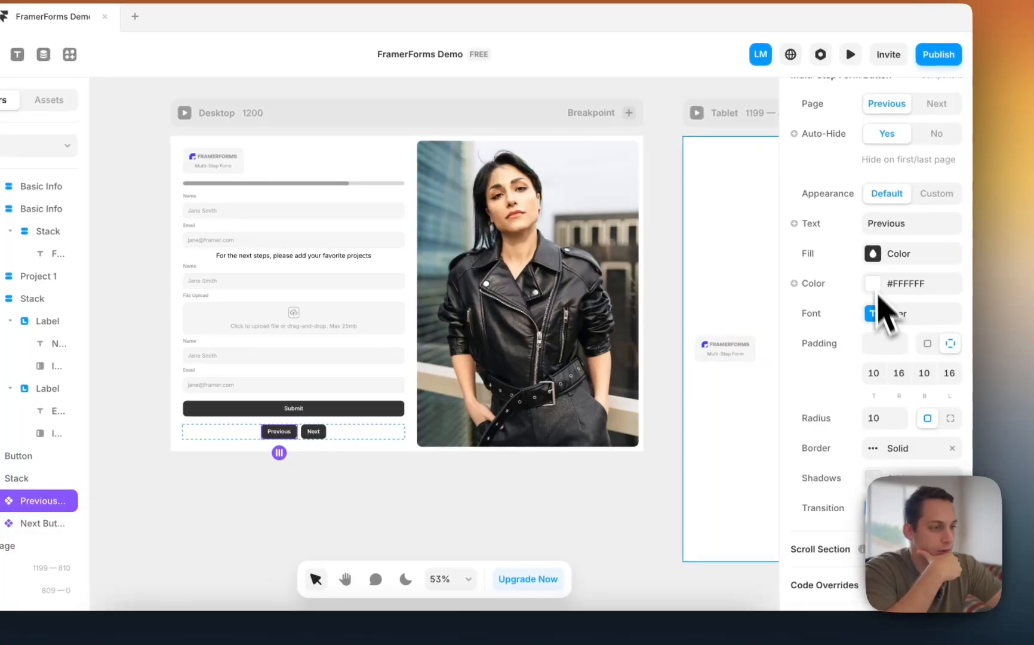
pyautogui.click(874, 258)
pyautogui.click(687, 335)
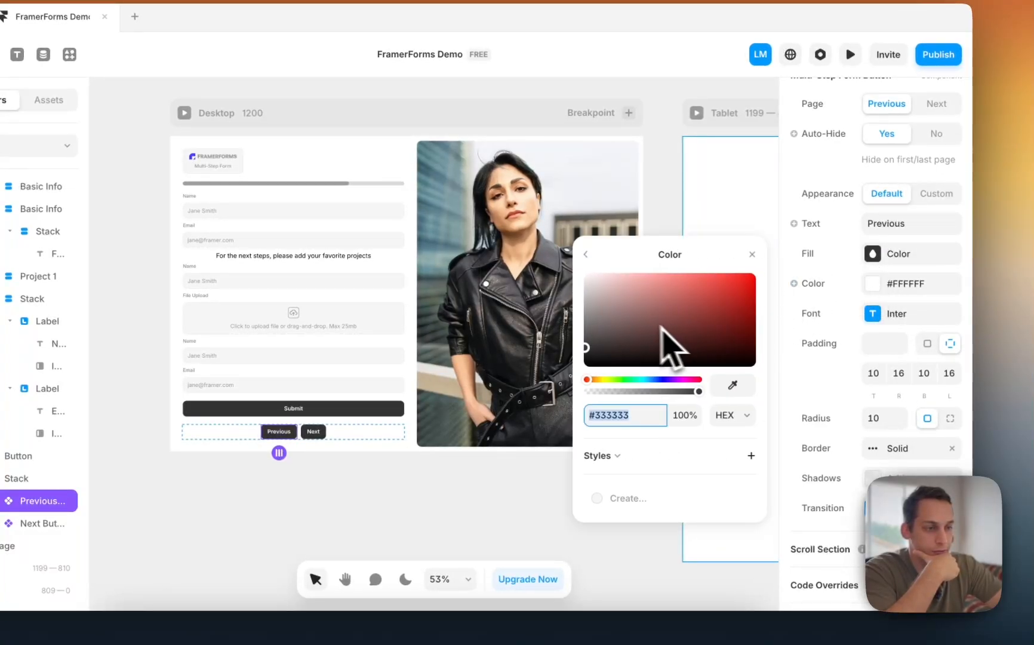
pyautogui.moveTo(670, 347); pyautogui.dragTo(586, 283)
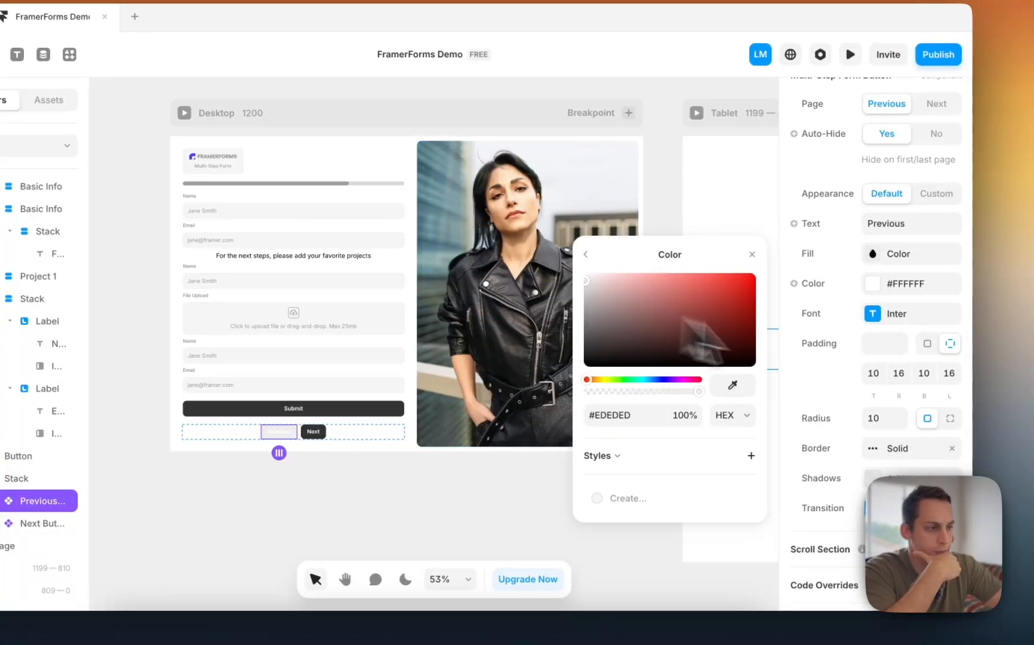
pyautogui.click(884, 283)
pyautogui.moveTo(585, 303); pyautogui.dragTo(471, 439)
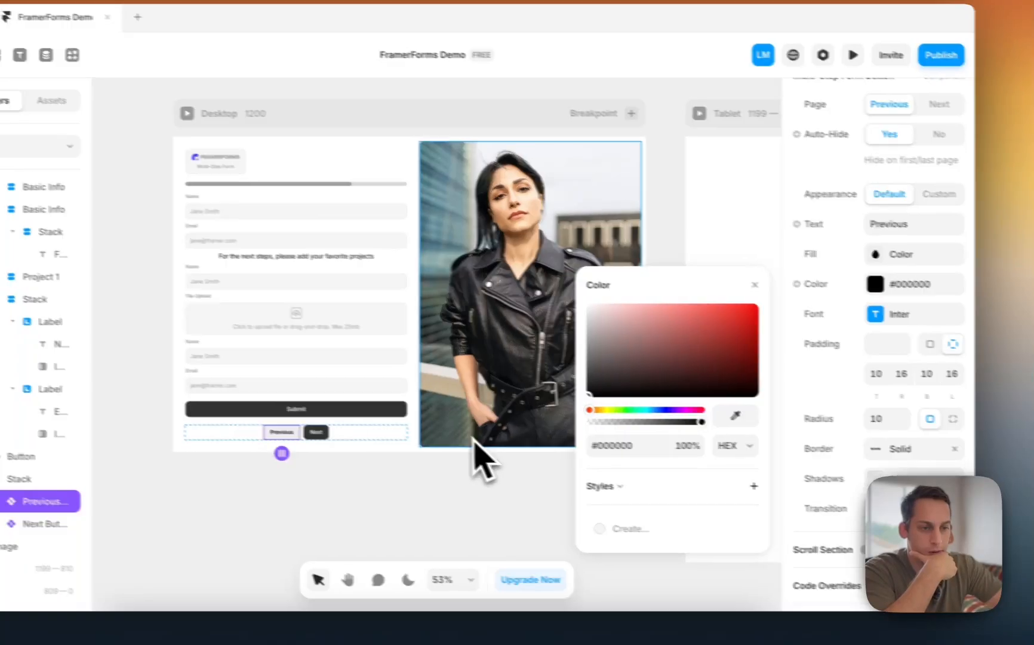
pyautogui.click(136, 378)
pyautogui.click(187, 113)
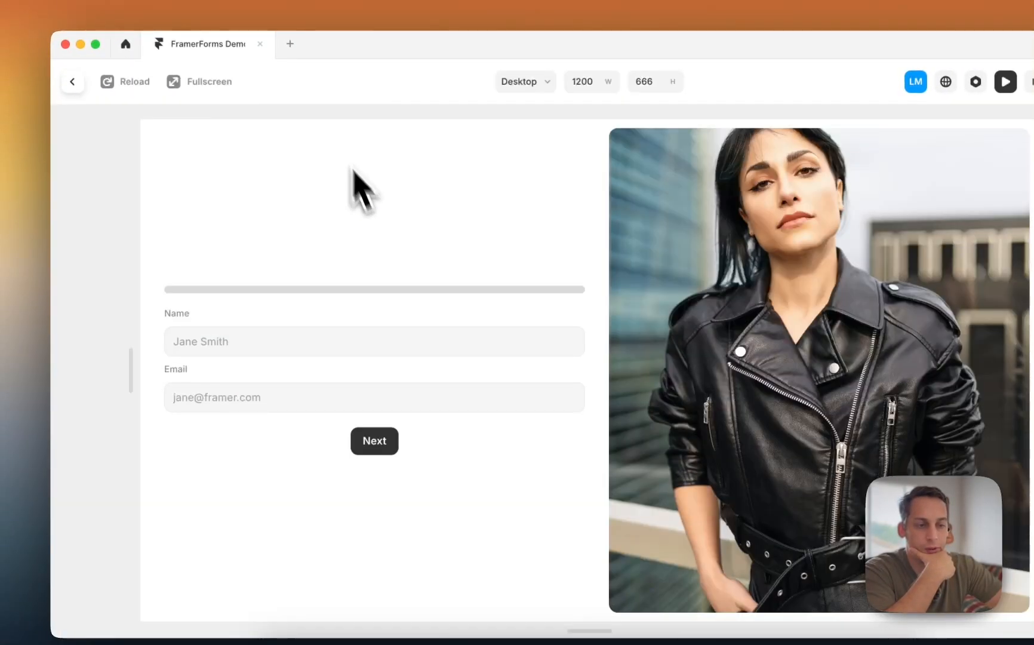
pyautogui.click(72, 81)
# - Set the Submit button's Primary variant fill to orange #FF784F
pyautogui.click(448, 436)
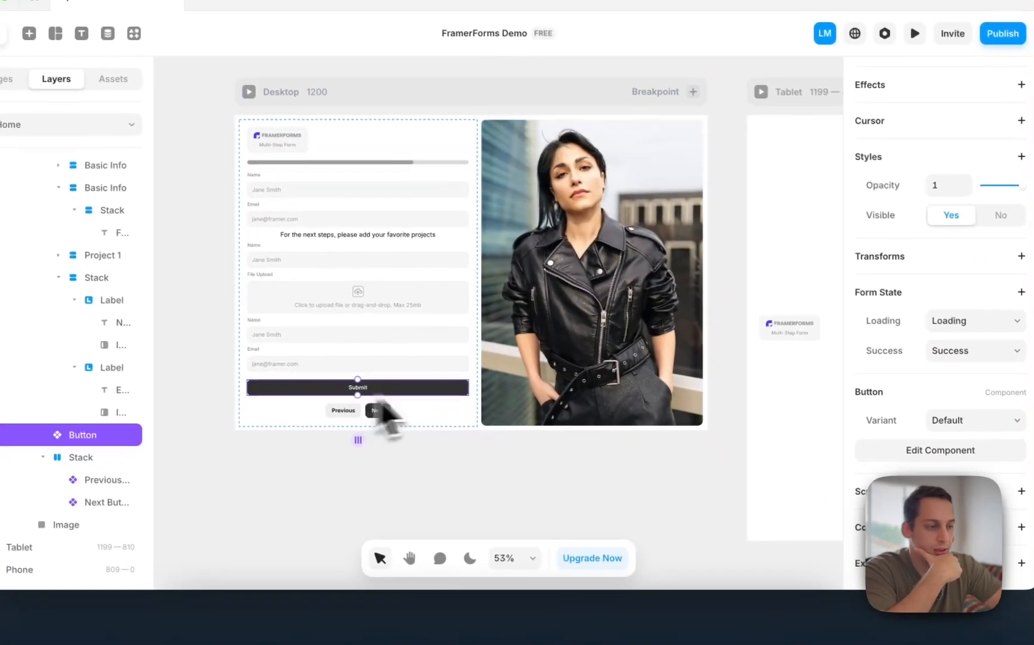
pyautogui.scroll(4, 922, 292)
pyautogui.scroll(-4, 922, 280)
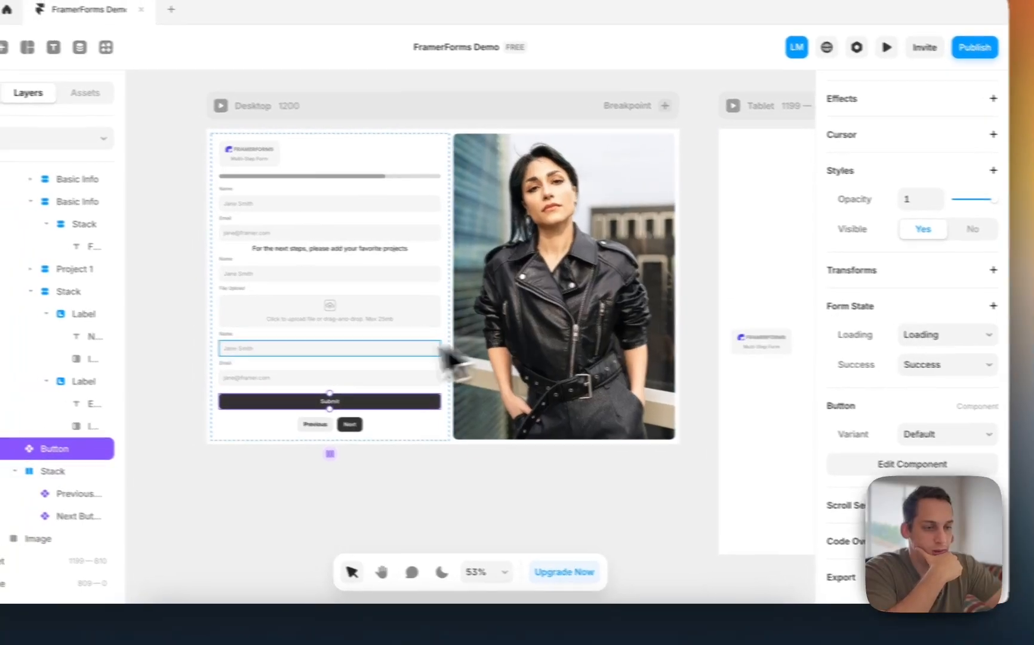
pyautogui.doubleClick(296, 406)
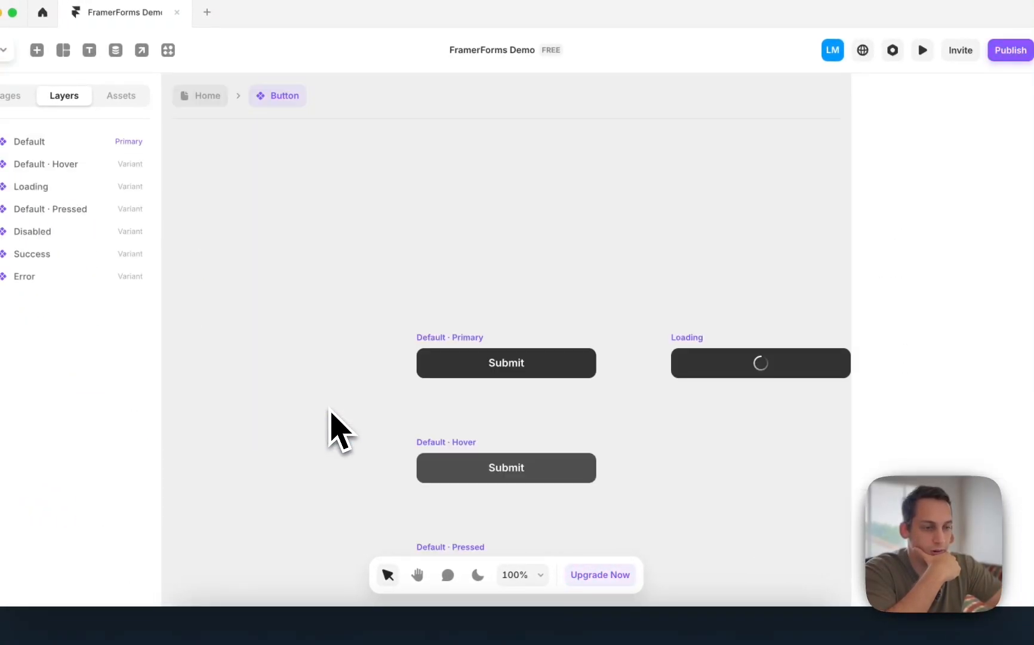
pyautogui.click(478, 353)
pyautogui.scroll(-6, 986, 382)
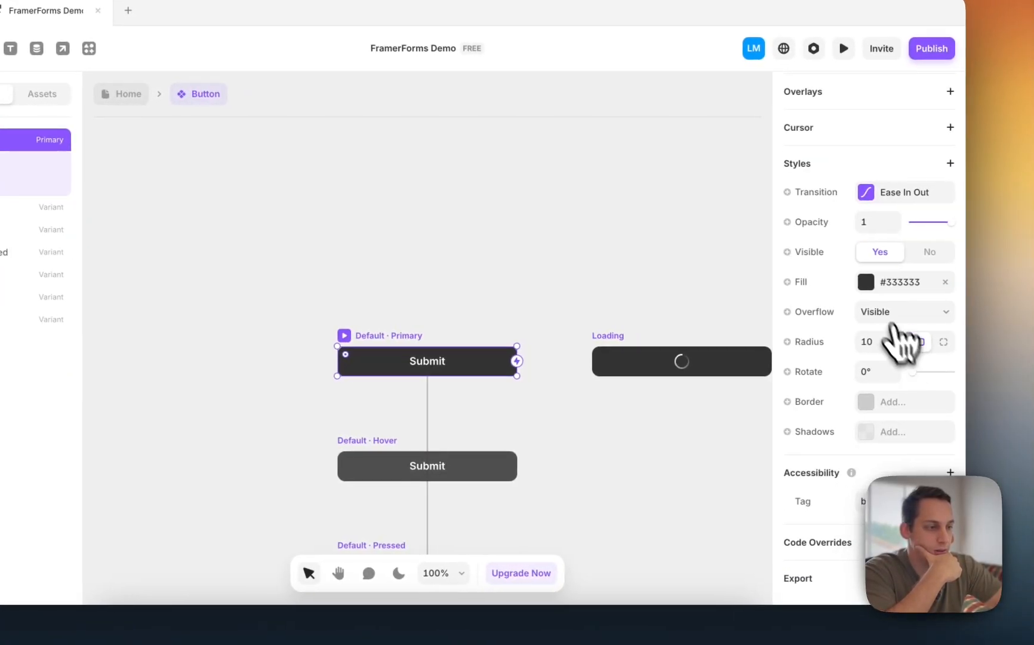
pyautogui.click(945, 283)
pyautogui.moveTo(747, 373); pyautogui.dragTo(695, 337)
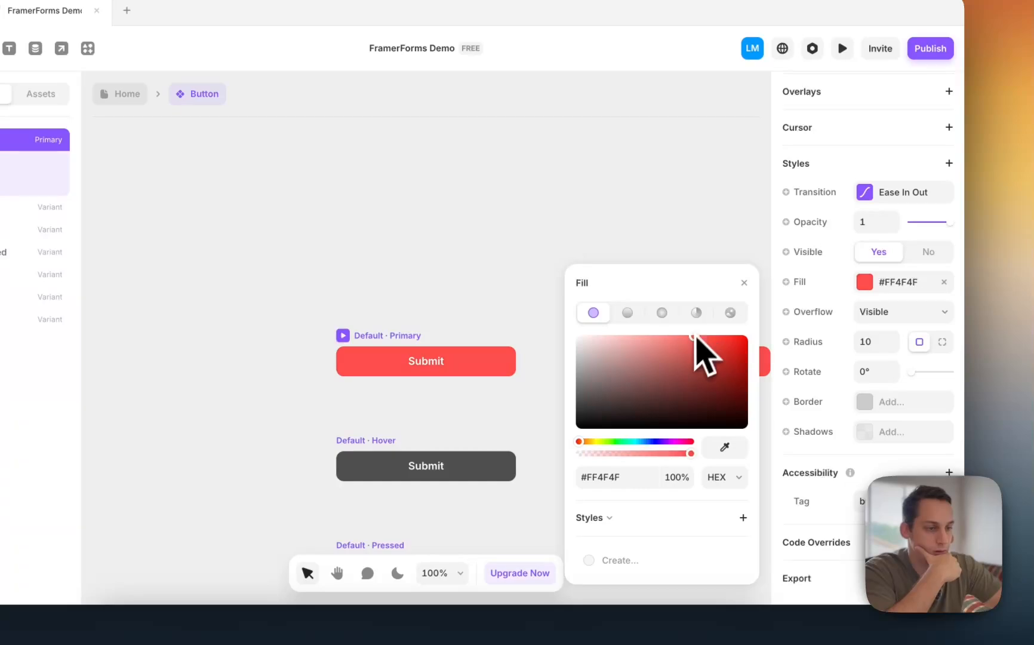
pyautogui.moveTo(590, 444); pyautogui.dragTo(583, 447)
pyautogui.click(396, 270)
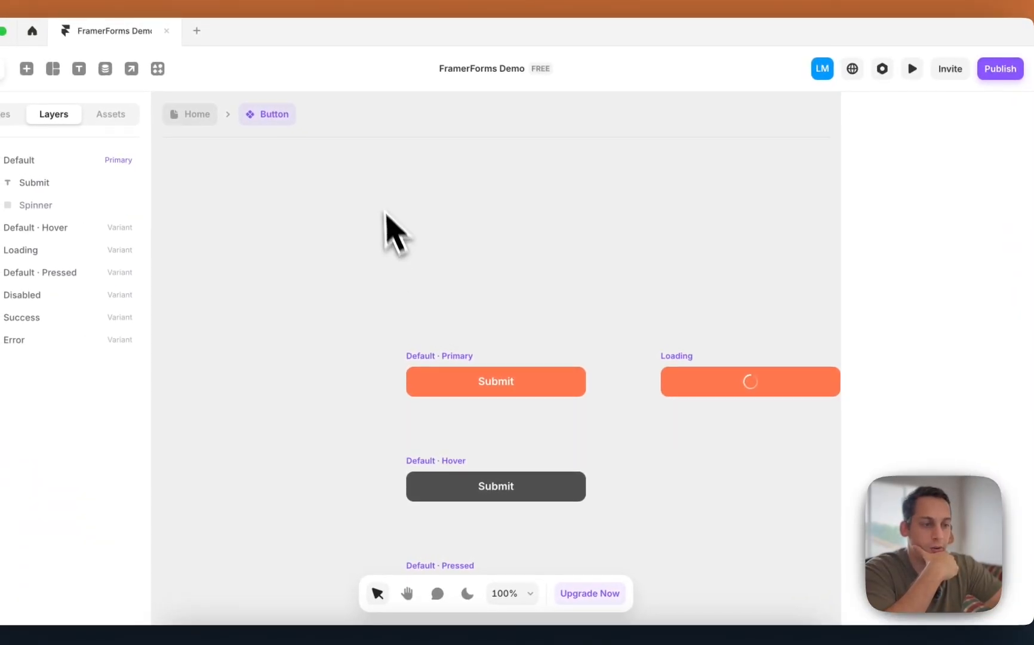
# - Select the Default · Pressed button variant, then return to the Home page
pyautogui.scroll(-3, 307, 167)
pyautogui.scroll(-3, 306, 166)
pyautogui.scroll(-1, 377, 188)
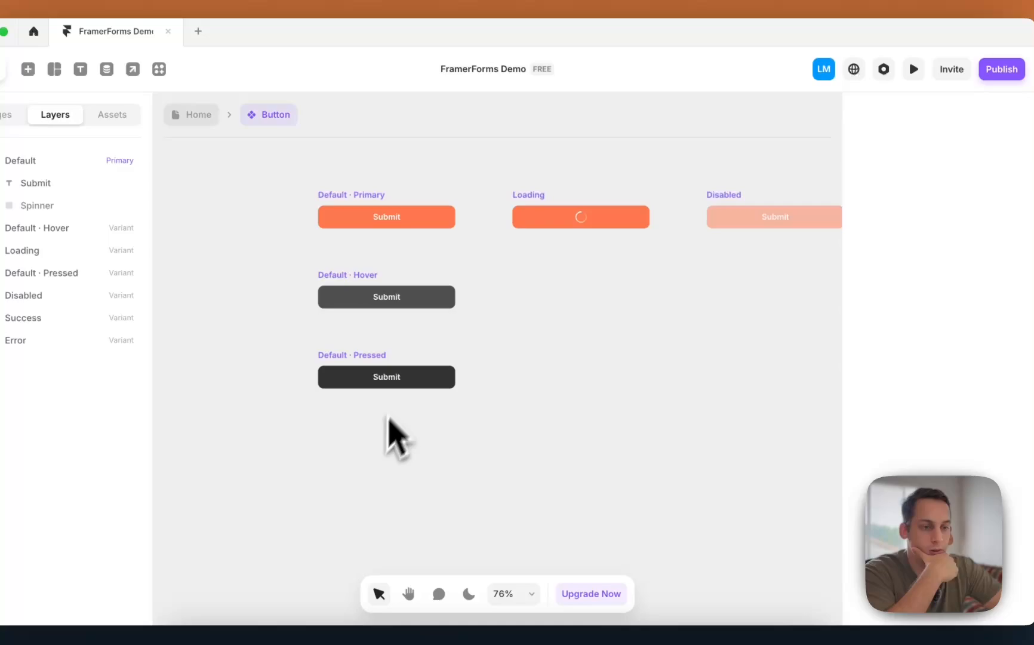
pyautogui.click(359, 385)
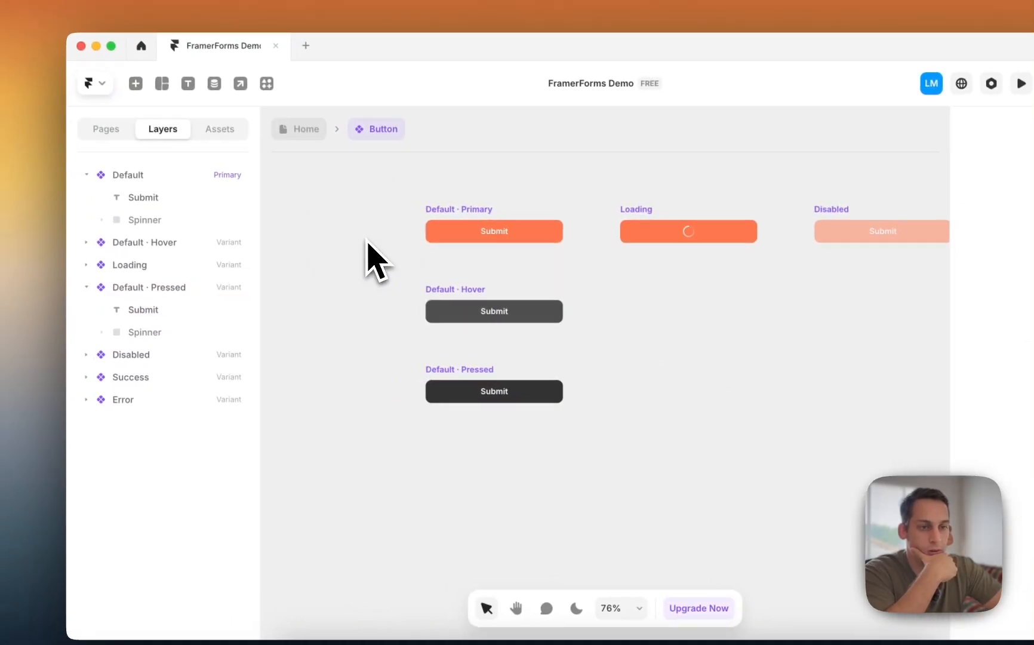
pyautogui.click(190, 114)
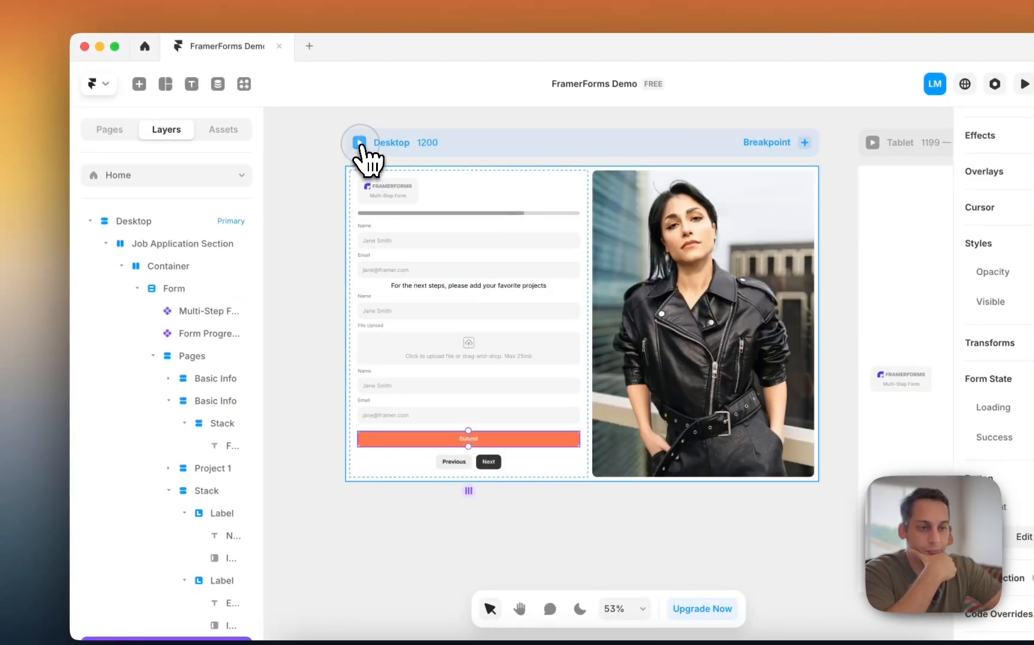
# - Preview the Desktop form through to the Submit step and back to the first step
pyautogui.click(360, 143)
pyautogui.click(385, 441)
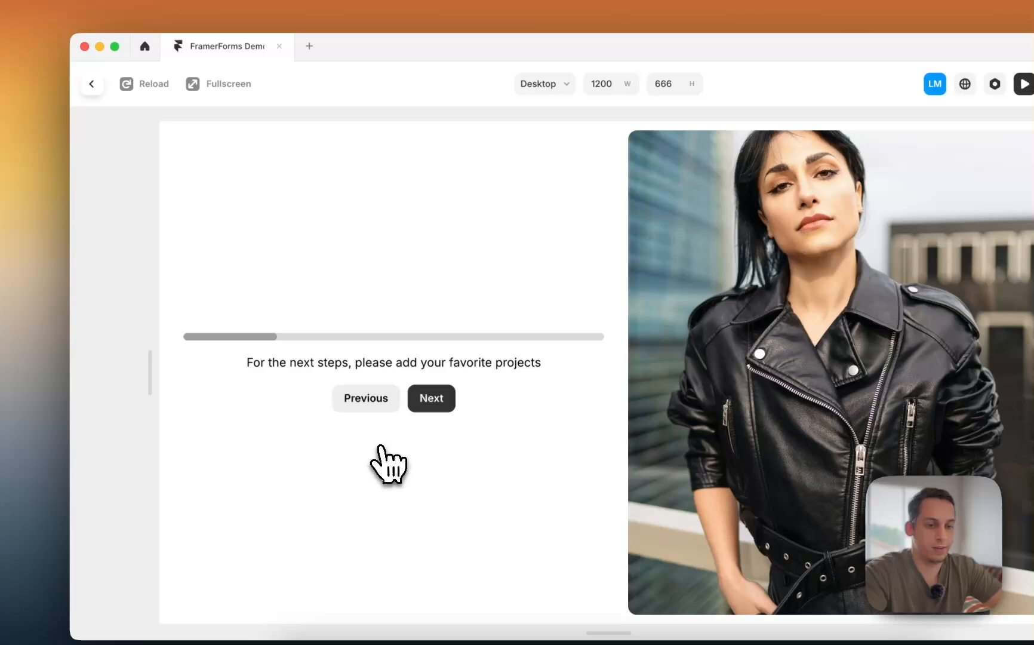
pyautogui.click(439, 408)
pyautogui.click(435, 454)
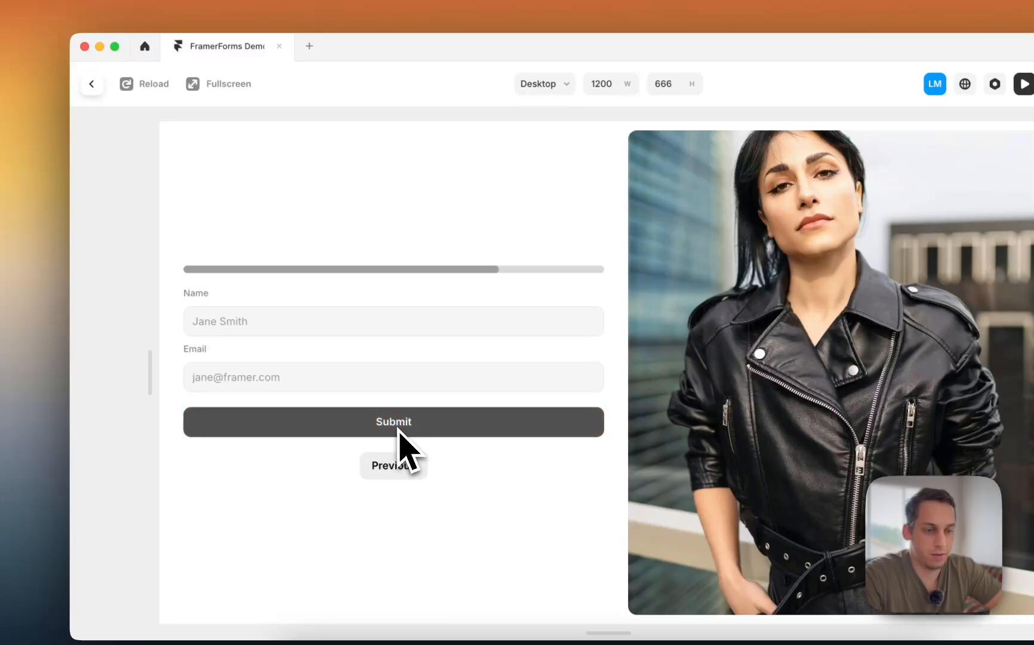
pyautogui.click(390, 466)
pyautogui.click(387, 460)
pyautogui.click(366, 406)
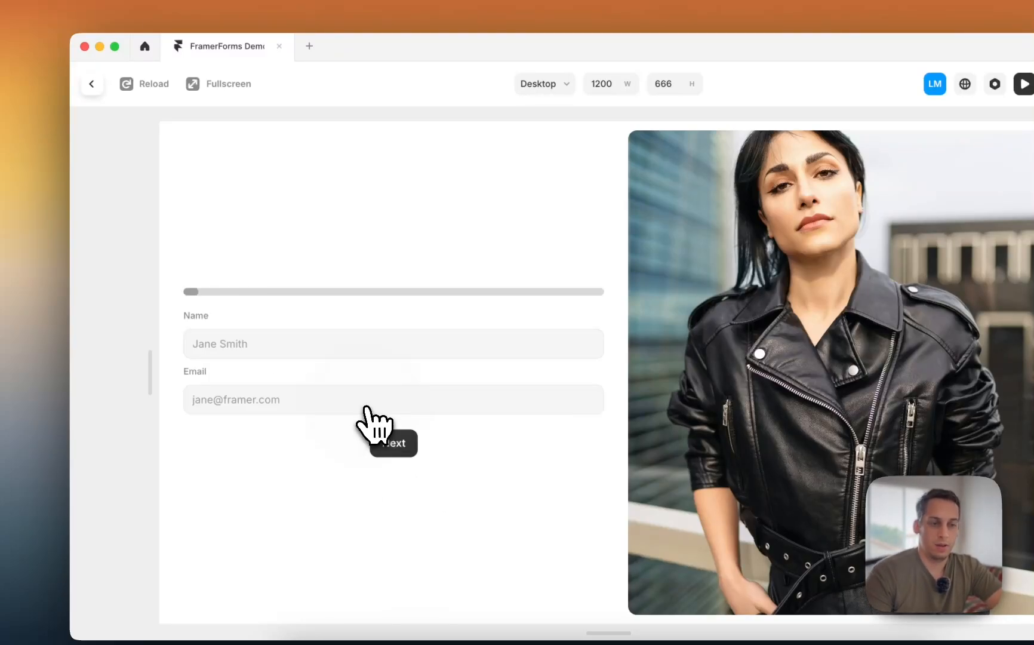
pyautogui.click(92, 84)
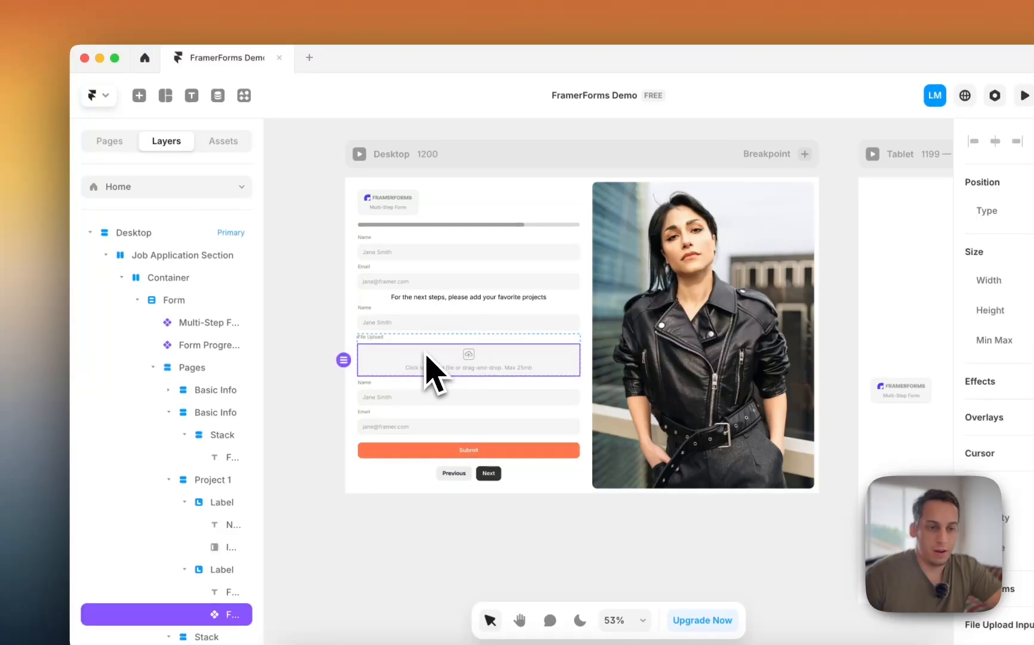
# - Duplicate the Project 1 step so the form has three project steps
pyautogui.click(422, 336)
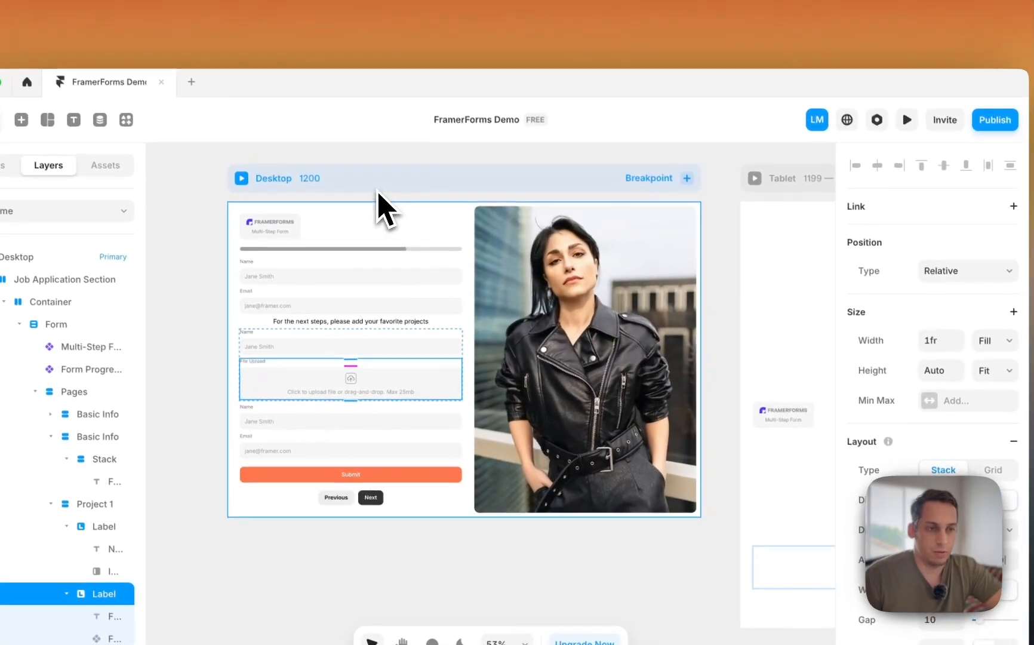
pyautogui.click(411, 197)
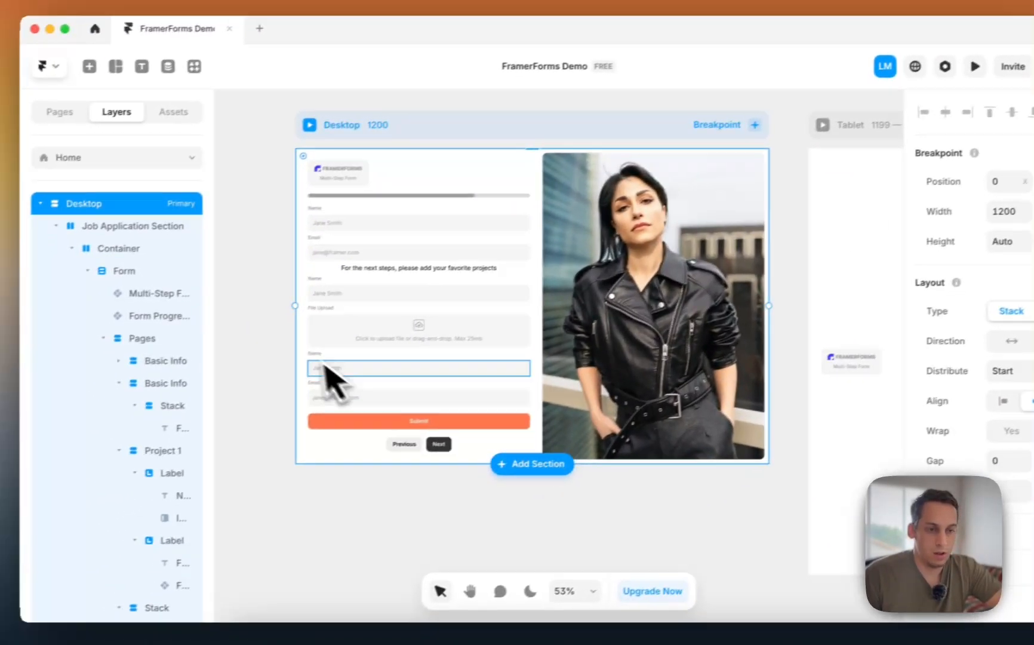
pyautogui.click(388, 337)
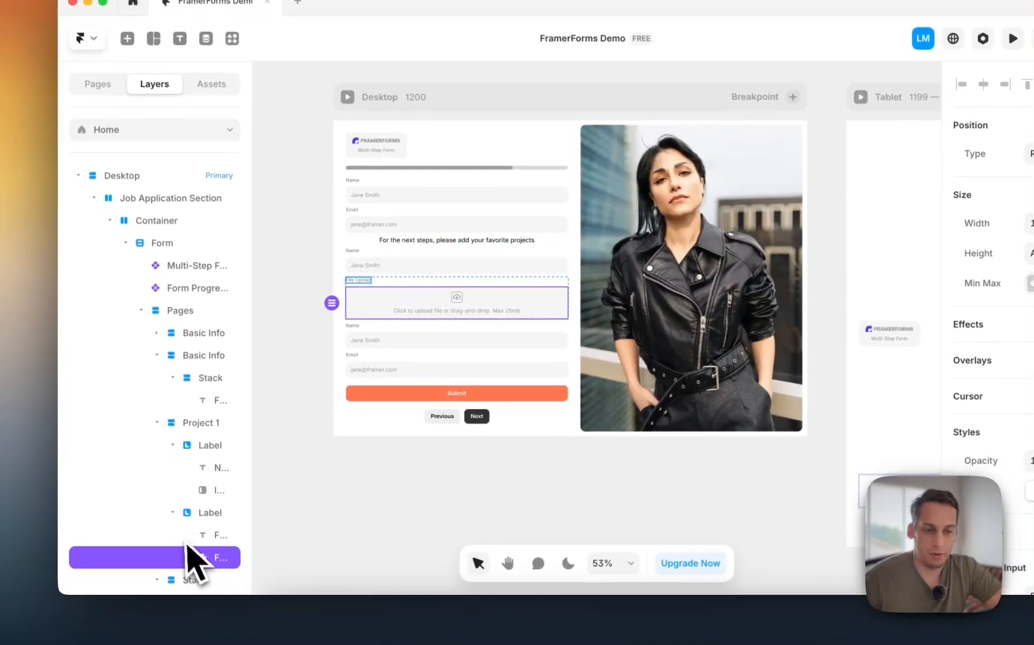
pyautogui.click(161, 417)
pyautogui.click(188, 418)
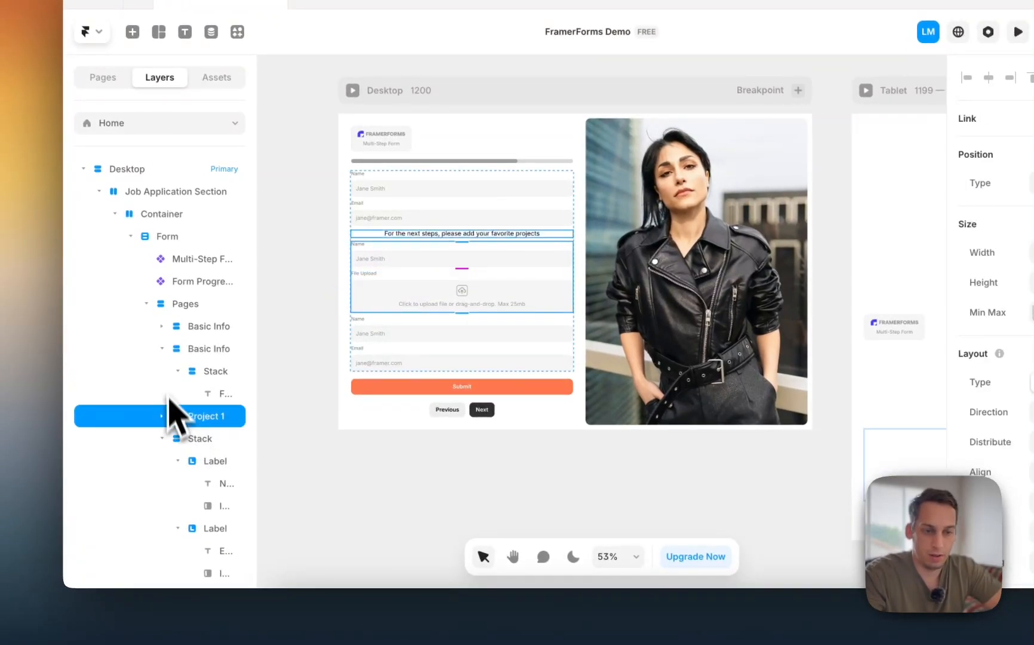
pyautogui.click(162, 349)
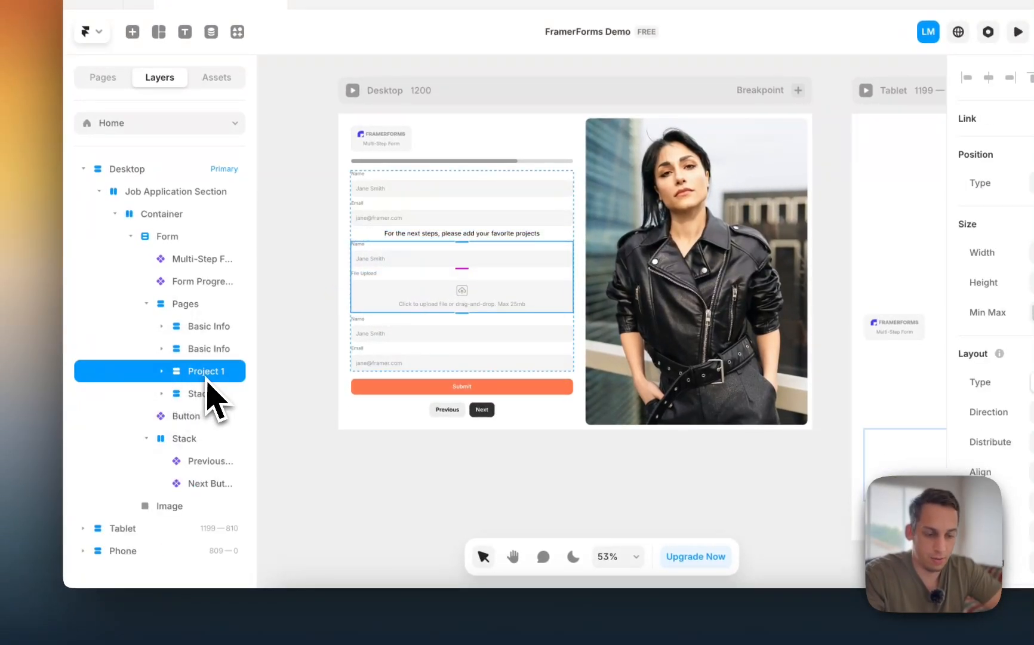
pyautogui.press('super+d')
pyautogui.press('super+d')
pyautogui.click(162, 393)
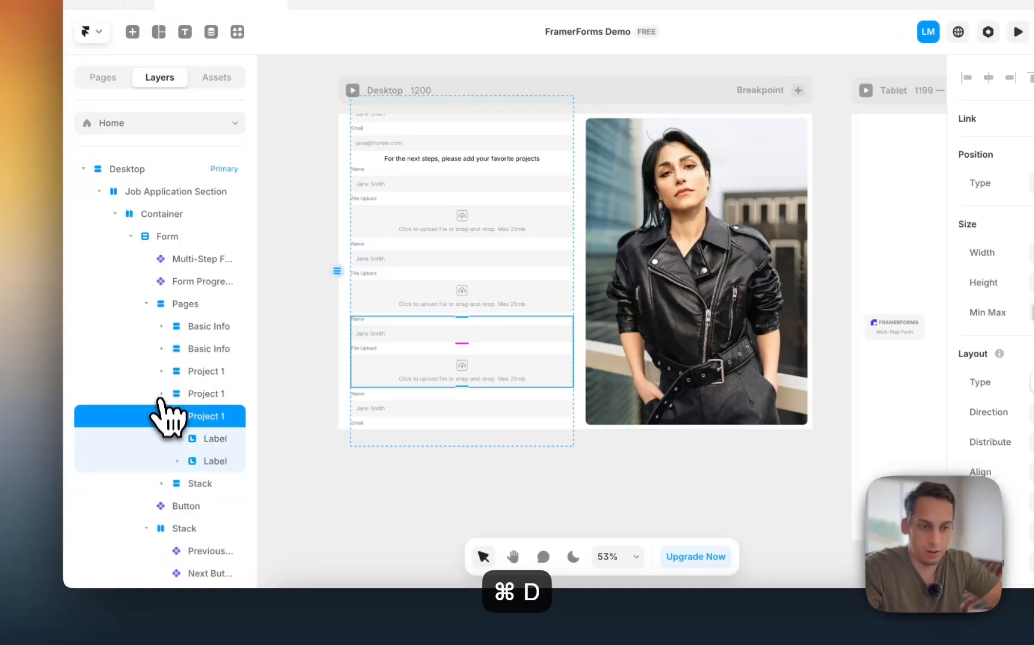
pyautogui.click(161, 414)
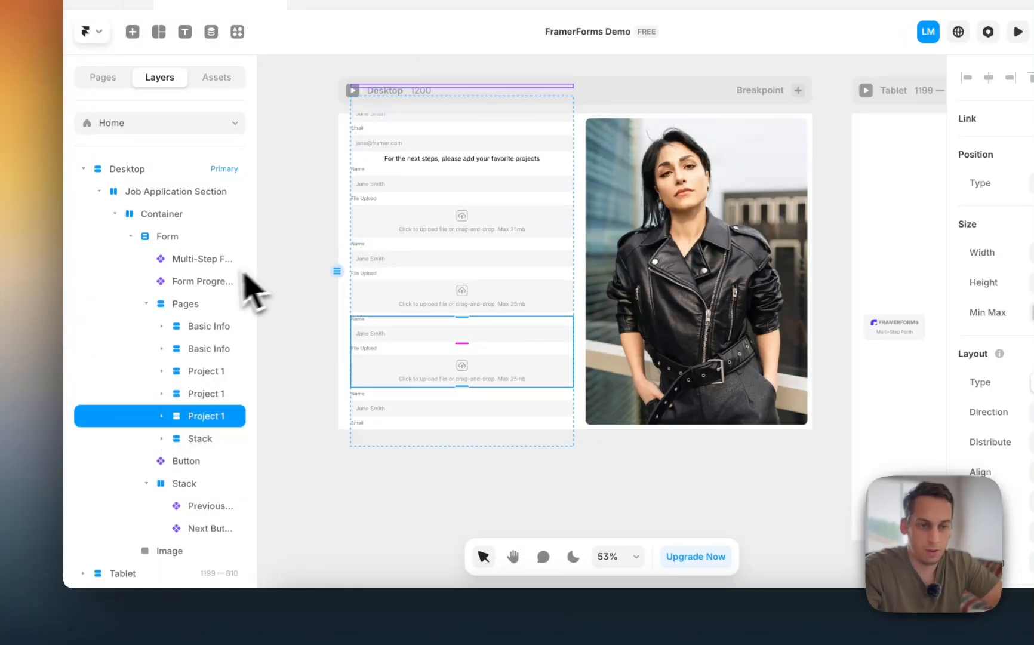
# - Change the Container's height from 100vh to Fit content
pyautogui.click(173, 239)
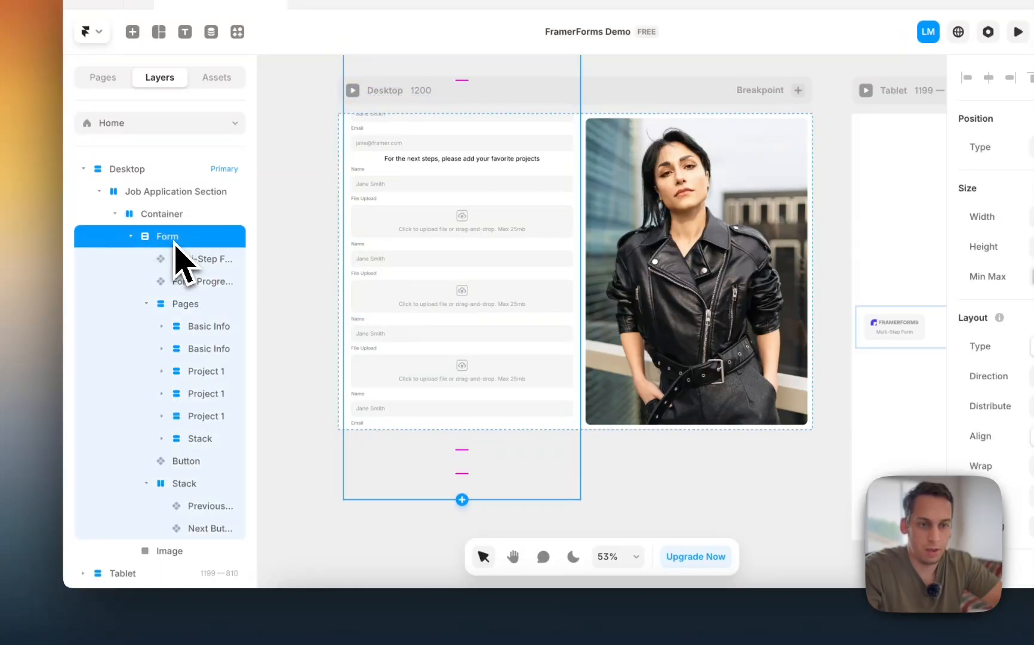
pyautogui.click(189, 310)
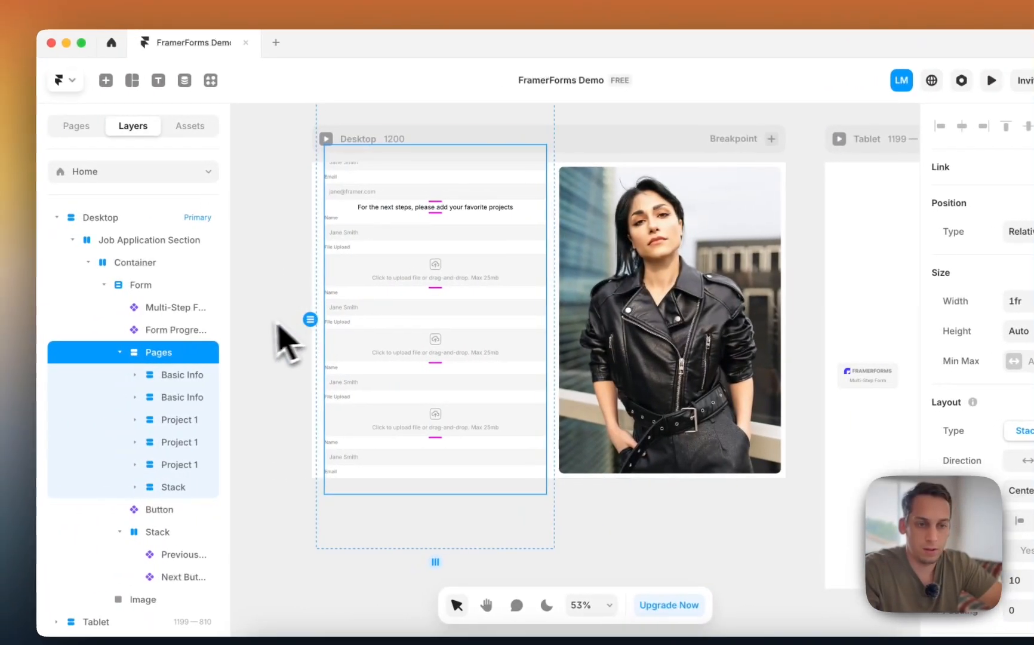
pyautogui.click(66, 288)
pyautogui.click(148, 266)
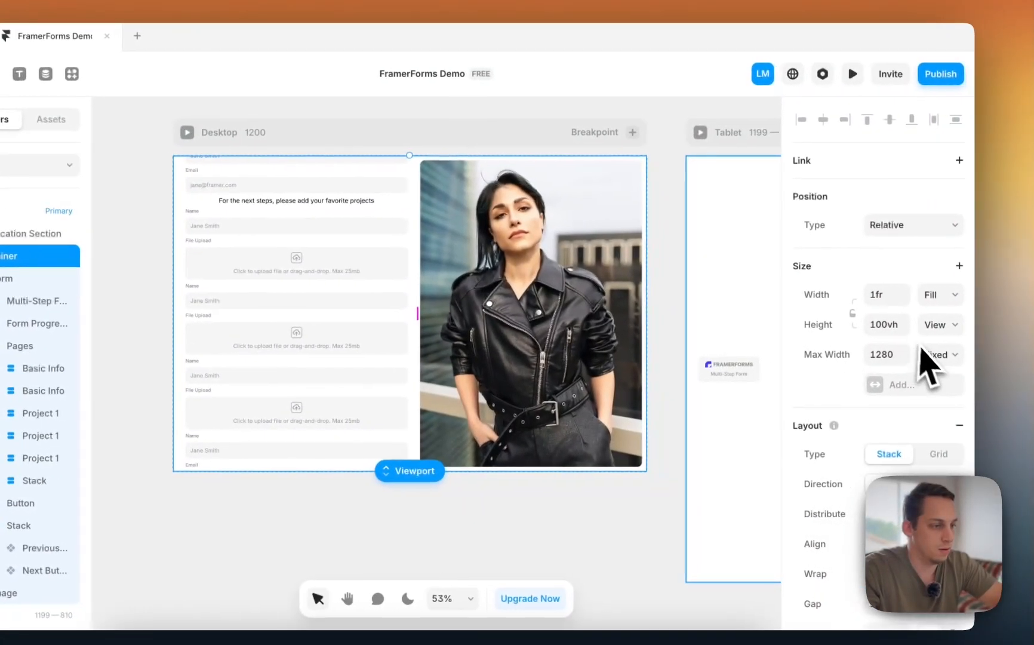
pyautogui.click(949, 327)
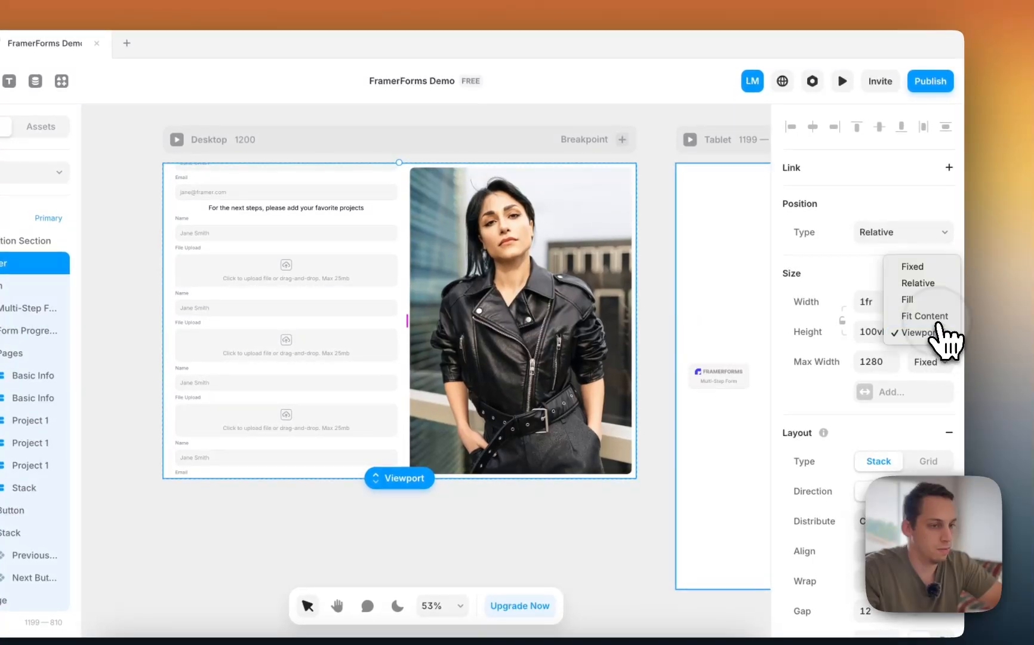
pyautogui.click(925, 316)
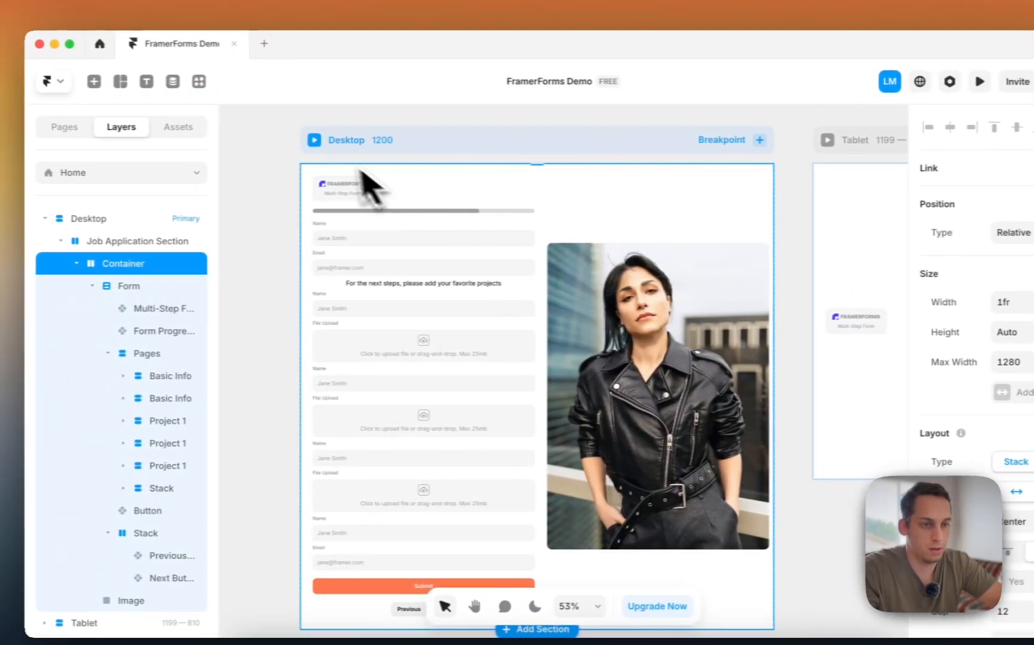
pyautogui.click(177, 139)
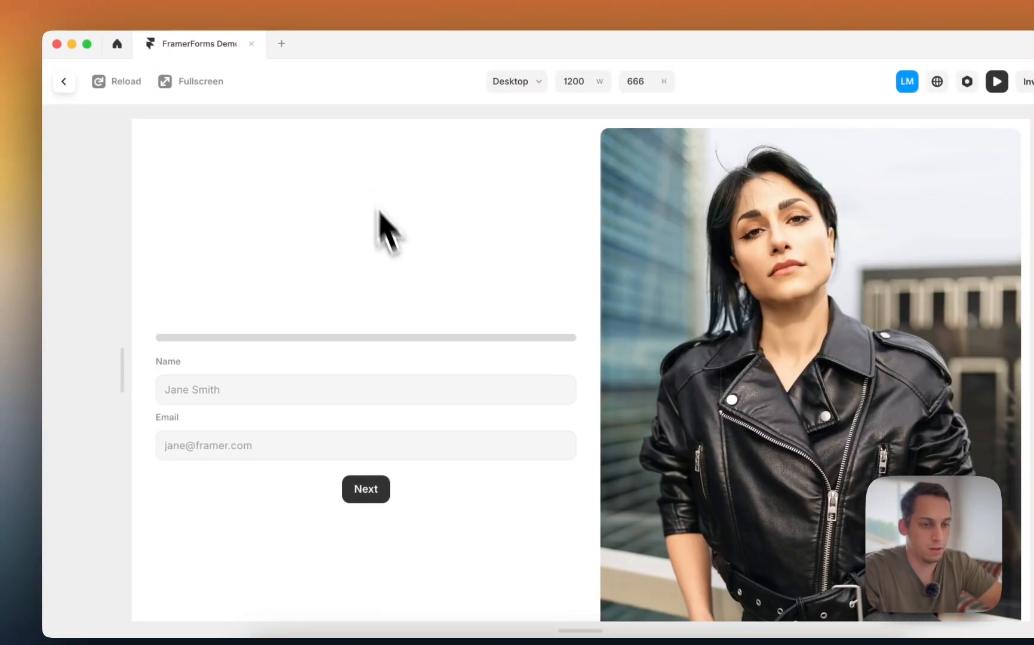
# - Step the preview forward through the projects and file upload steps to Submit, back two steps, then exit
pyautogui.scroll(-2, 400, 273)
pyautogui.scroll(2, 400, 273)
pyautogui.scroll(-2, 400, 275)
pyautogui.scroll(2, 402, 274)
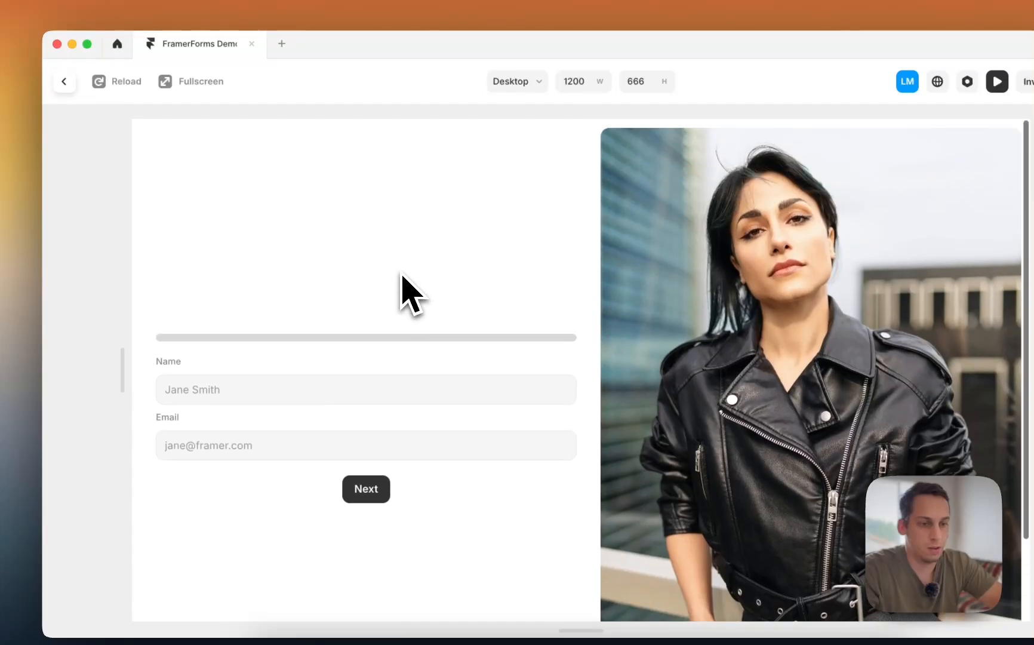
pyautogui.scroll(-2, 401, 276)
pyautogui.click(371, 411)
pyautogui.click(408, 341)
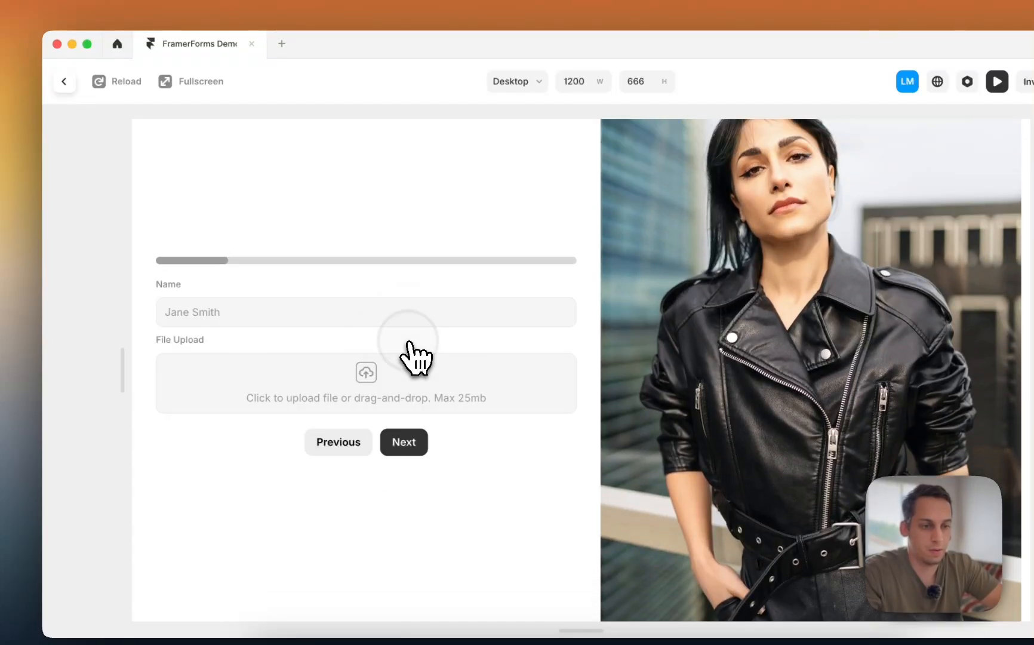
pyautogui.click(401, 443)
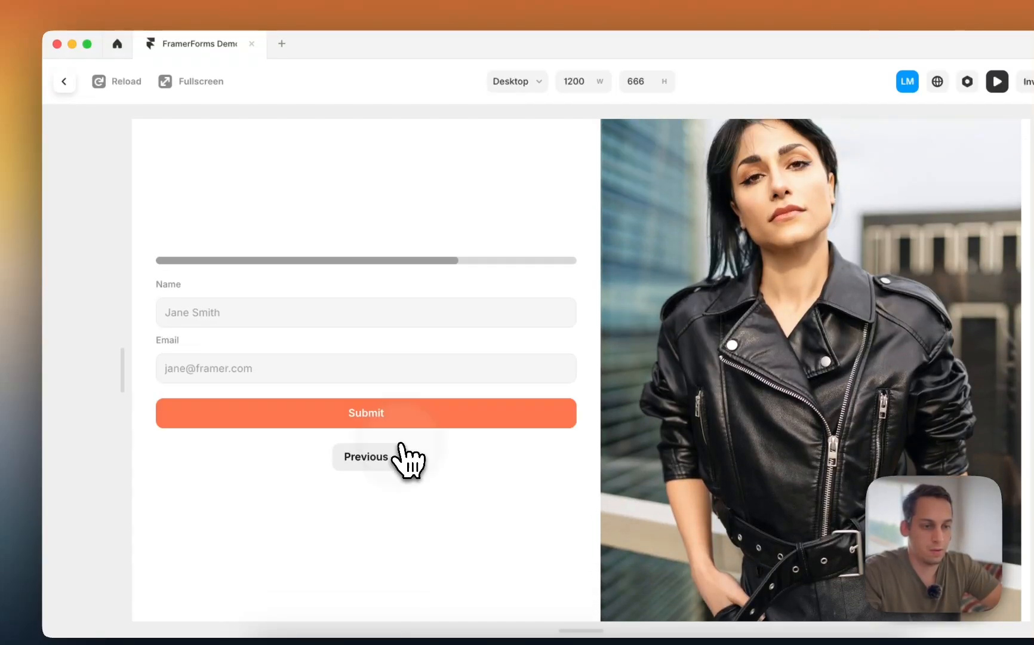
pyautogui.click(374, 457)
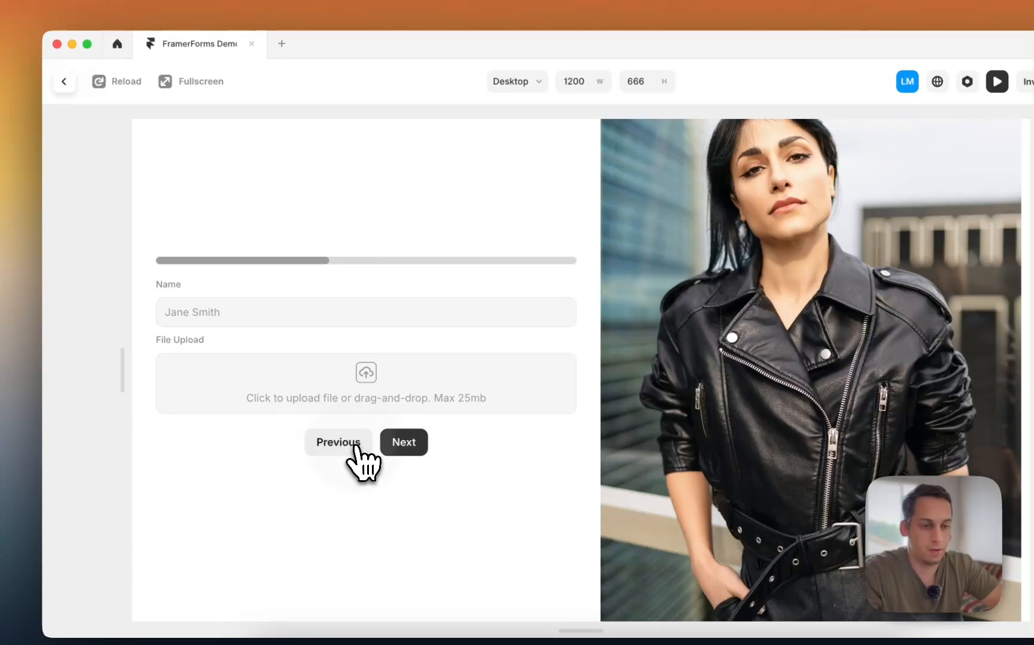
pyautogui.click(357, 446)
pyautogui.click(64, 81)
# - Retitle the 'Name' label in all three project entries as 'Project Name'
pyautogui.scroll(-2, 402, 316)
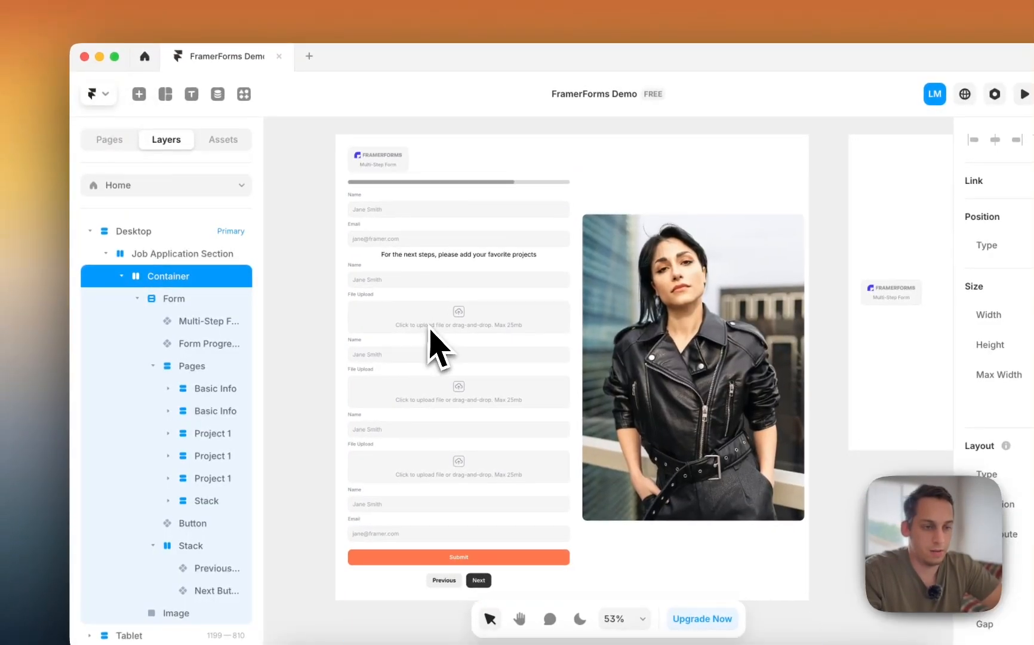
pyautogui.click(323, 345)
pyautogui.keyDown('ctrl'); pyautogui.scroll(5, 376, 370); pyautogui.keyUp('ctrl')
pyautogui.click(375, 361)
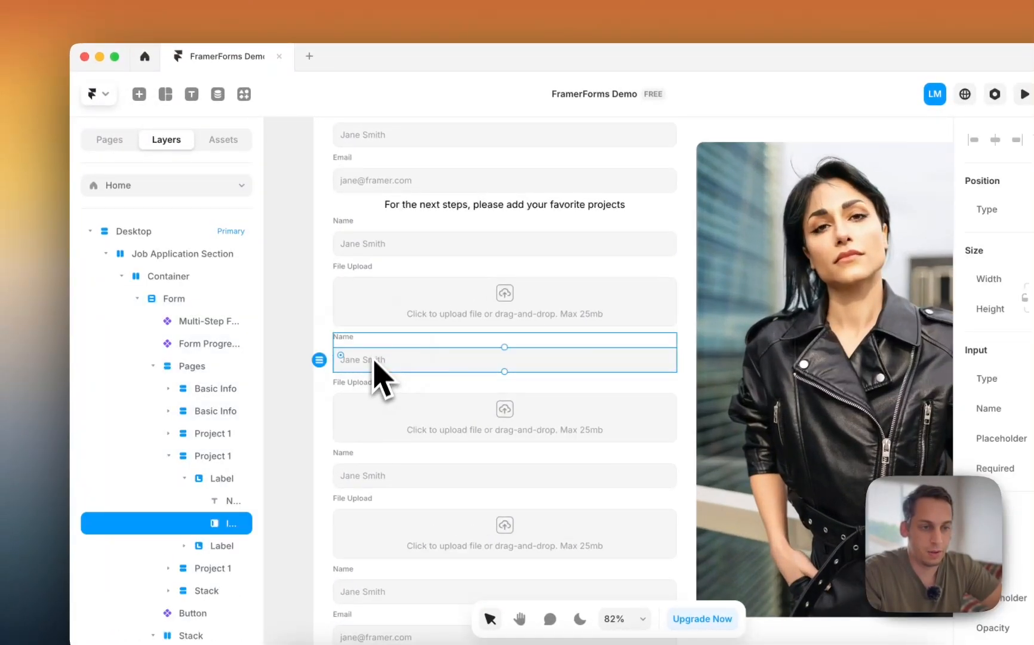
pyautogui.click(351, 223)
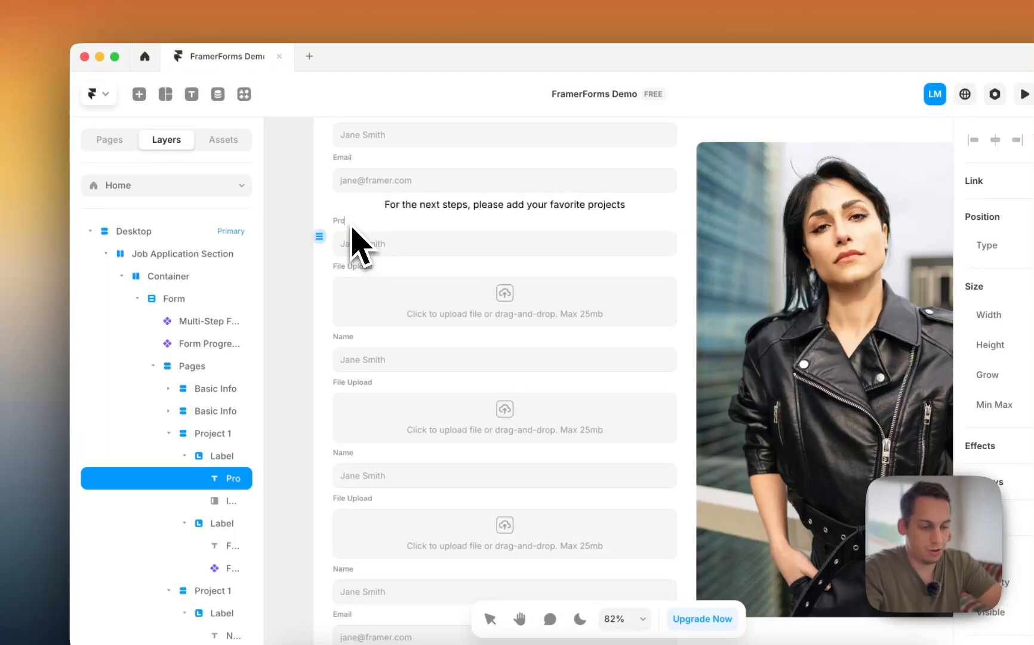
pyautogui.write('Project Name')
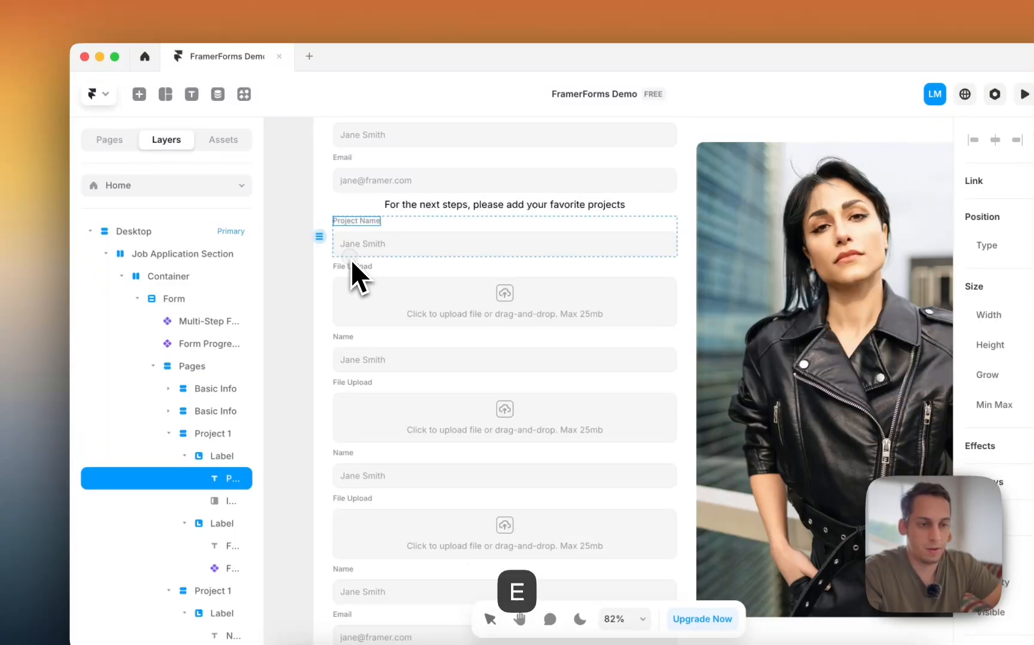
pyautogui.click(350, 337)
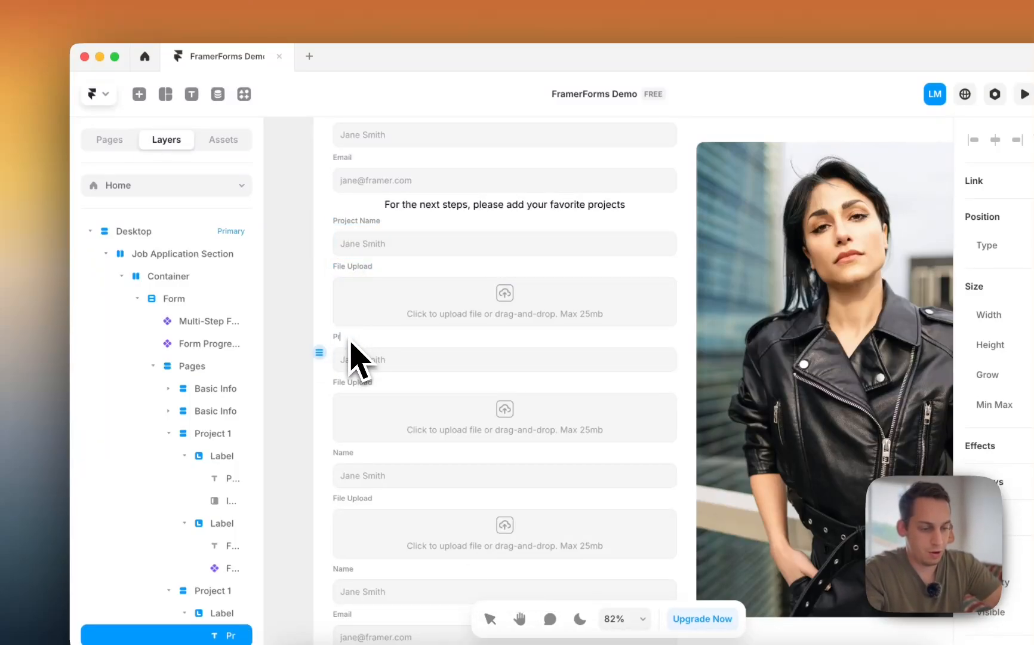
pyautogui.write('Project Name')
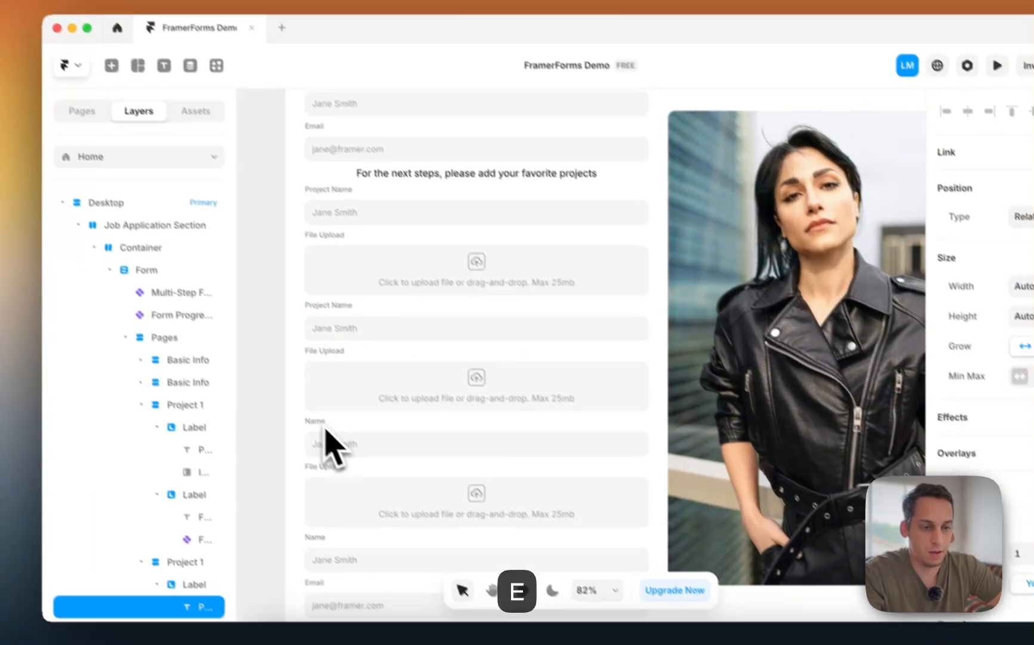
pyautogui.scroll(-2, 349, 445)
pyautogui.doubleClick(343, 454)
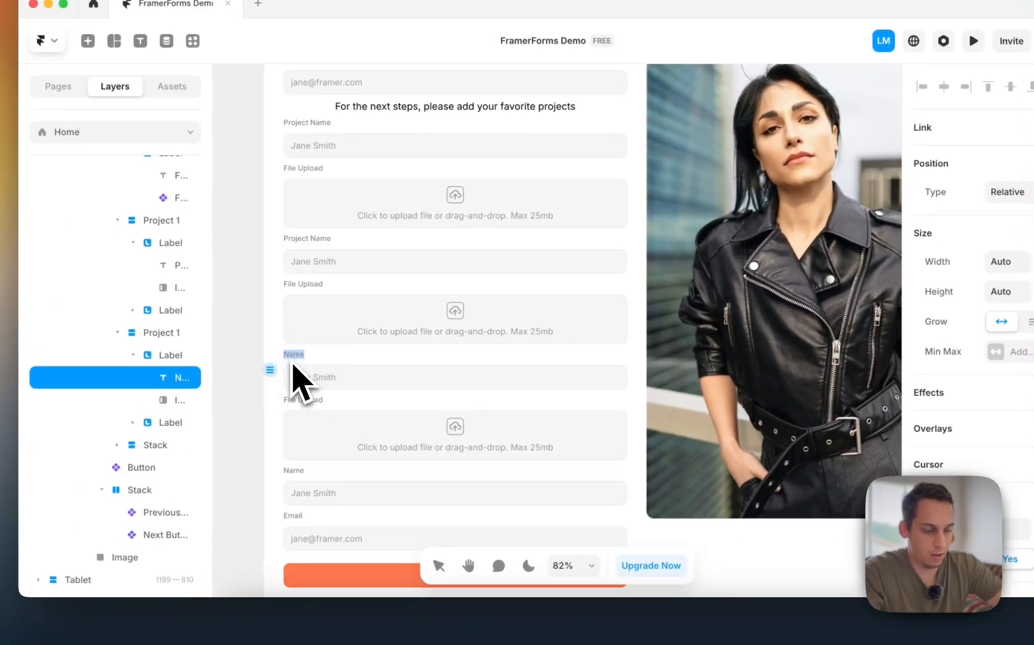
pyautogui.write('Project Name')
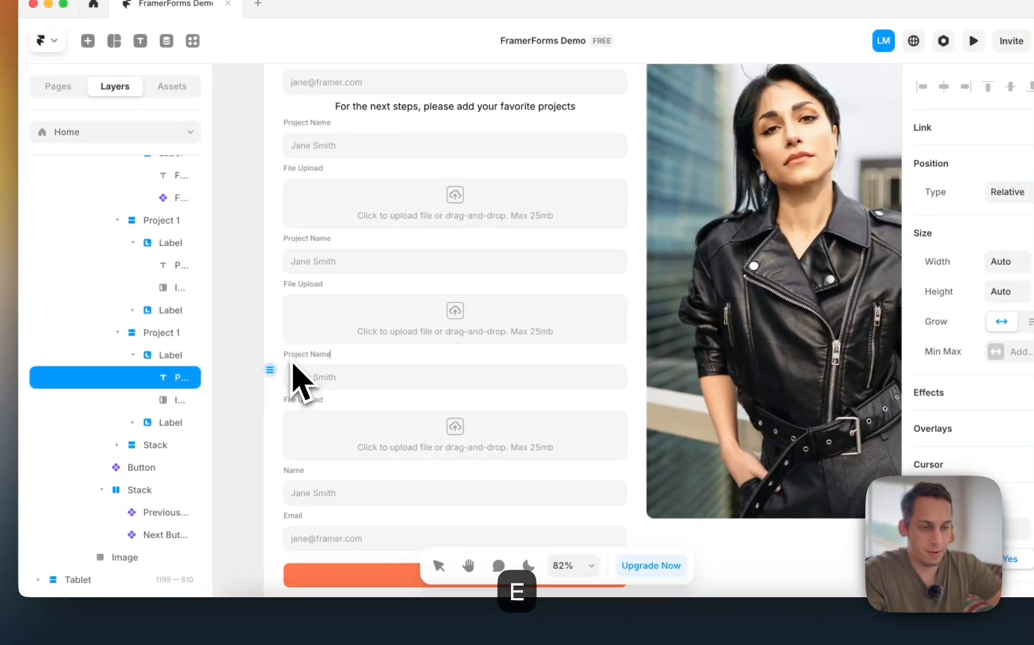
pyautogui.click(253, 358)
pyautogui.scroll(-4, 250, 365)
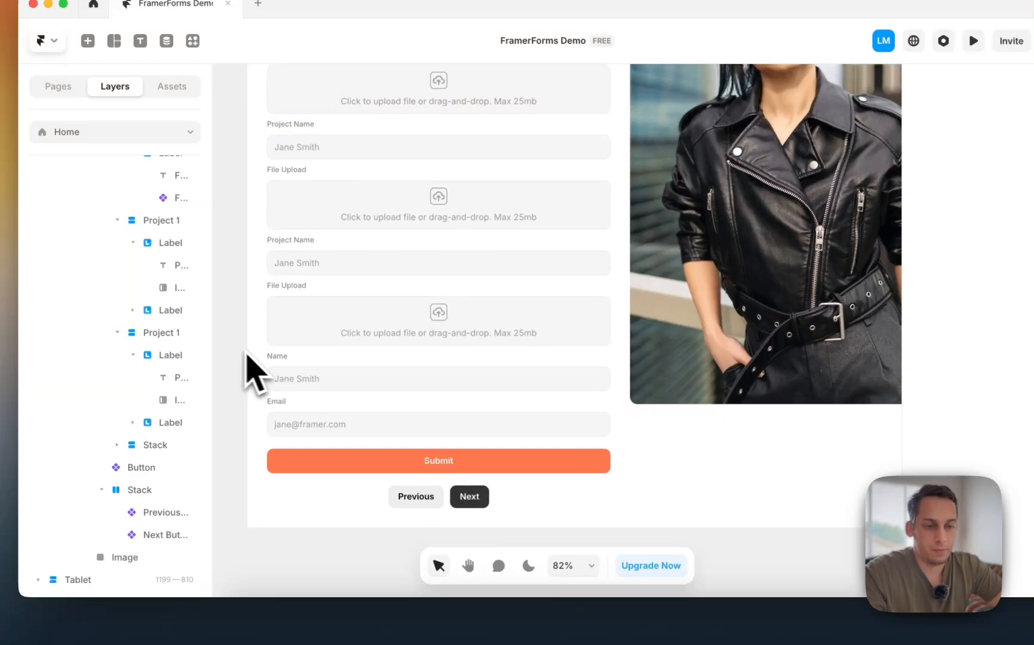
# - Delete the Email field and turn Name into a text area labelled 'Why should you join us?'
pyautogui.click(280, 362)
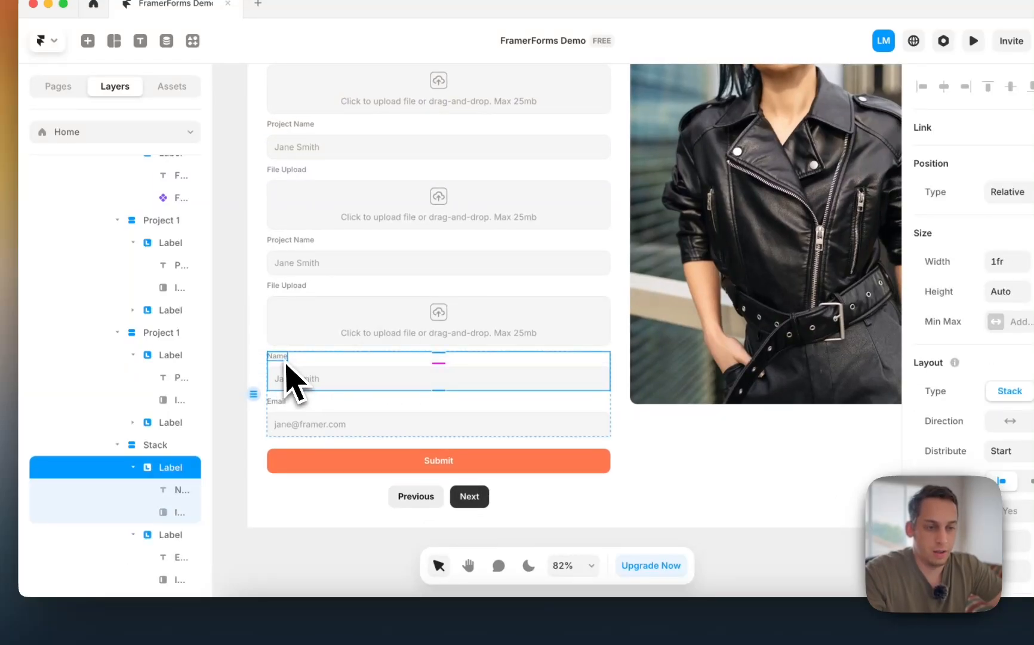
pyautogui.click(301, 415)
pyautogui.press('BackSpace')
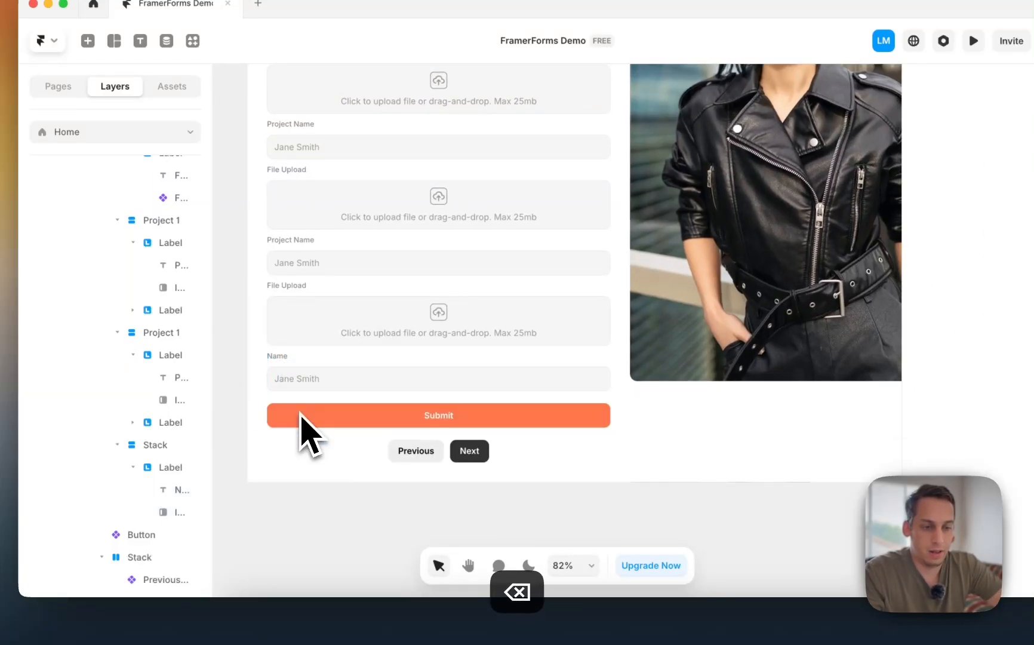
pyautogui.click(306, 380)
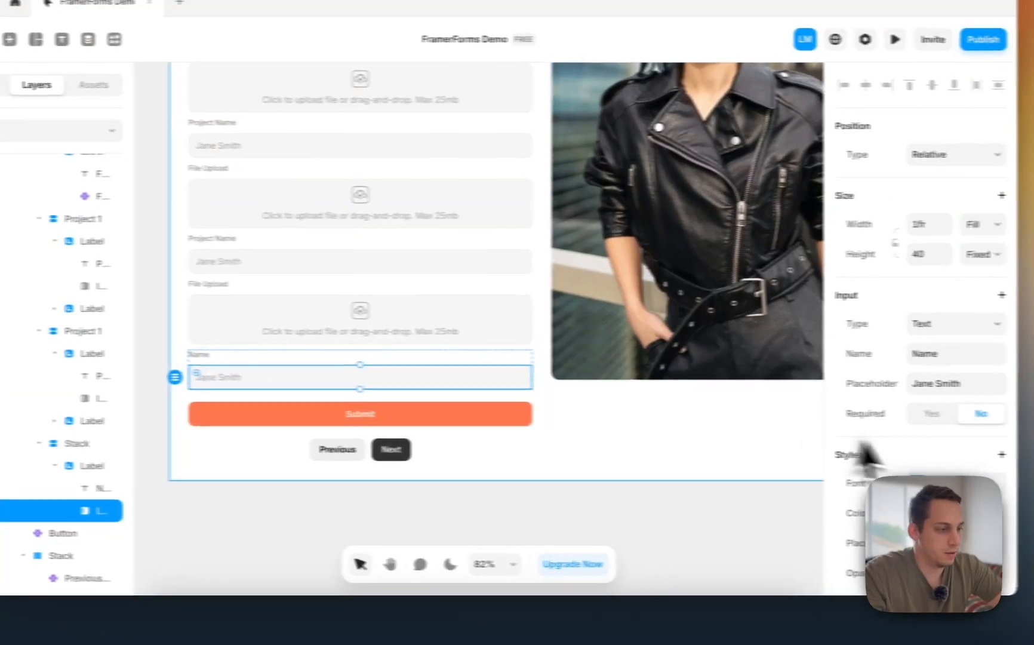
pyautogui.click(926, 325)
pyautogui.click(901, 339)
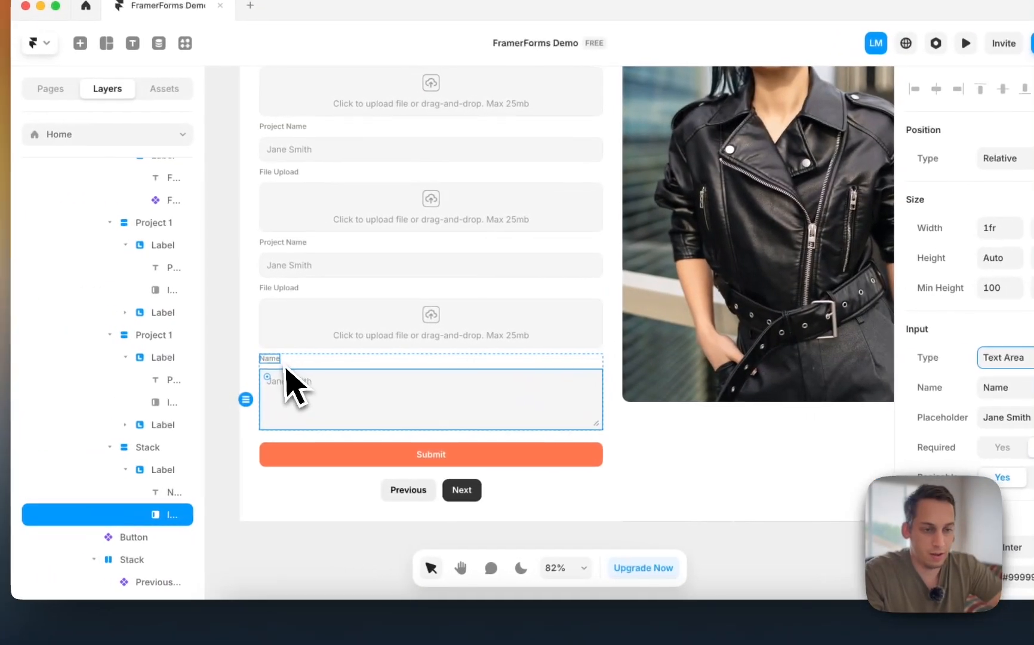
pyautogui.doubleClick(150, 356)
pyautogui.write('Yo')
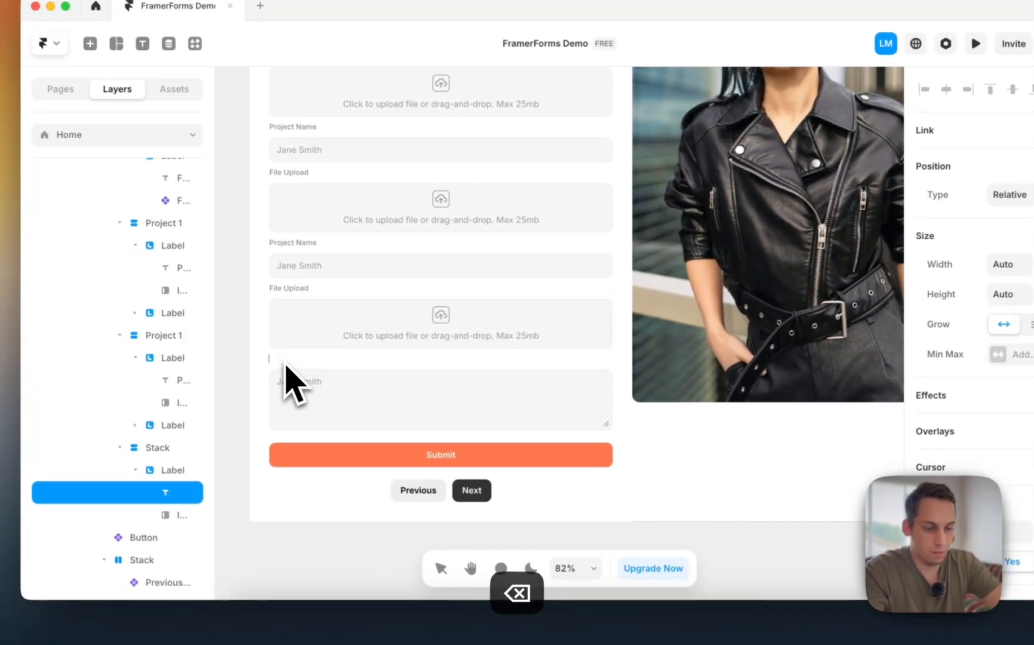
pyautogui.write('y shou')
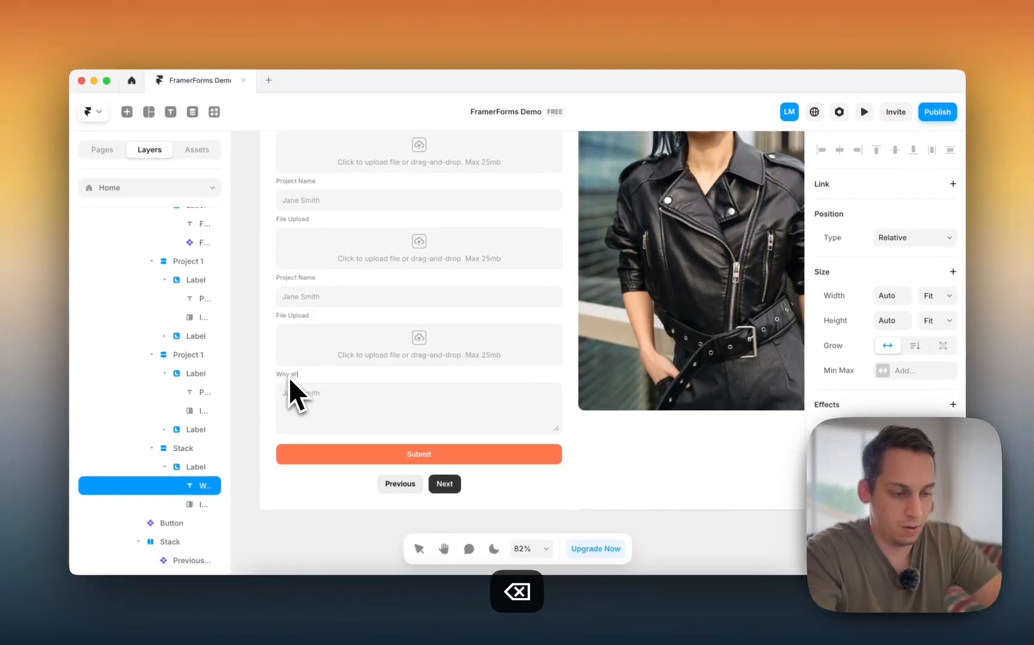
pyautogui.write('ld you join us')
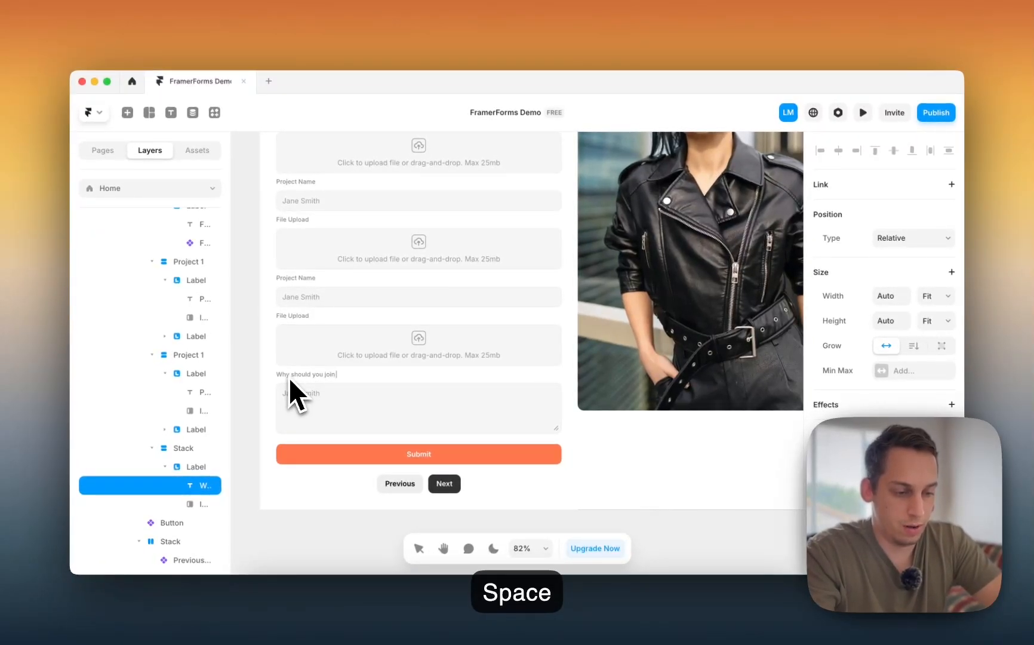
pyautogui.write('?')
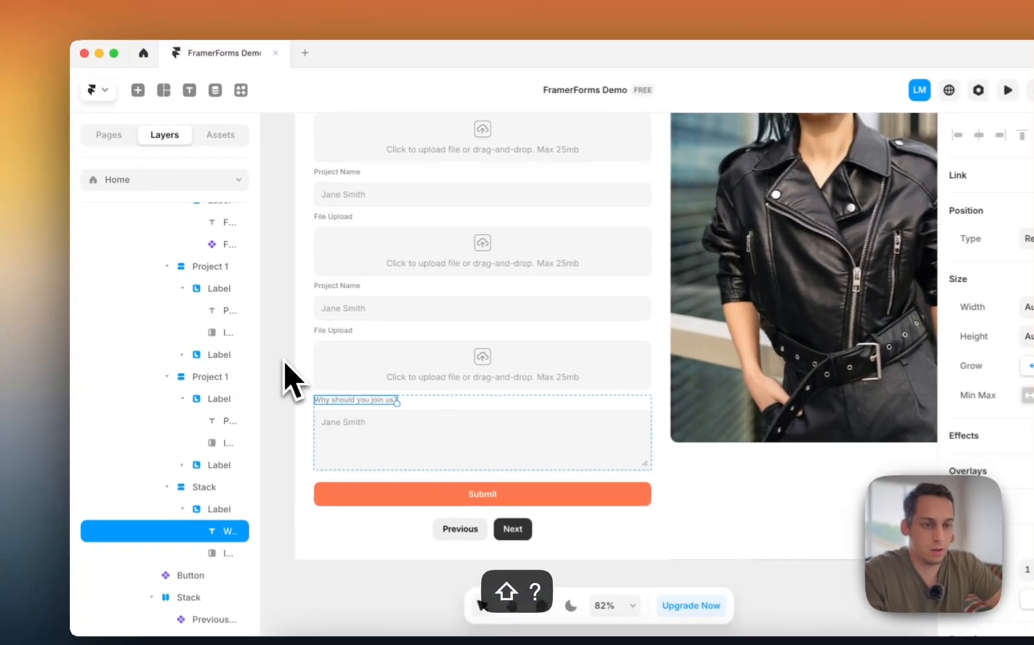
# - Duplicate the first Project Name input, then delete the copy and review the form
pyautogui.click(356, 455)
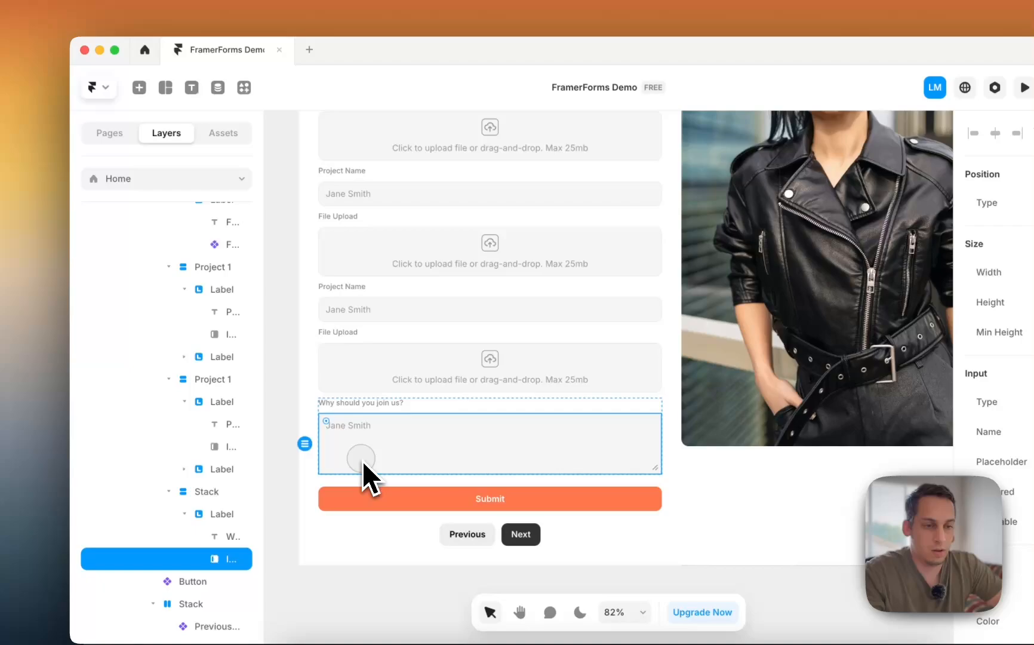
pyautogui.click(375, 387)
pyautogui.click(360, 259)
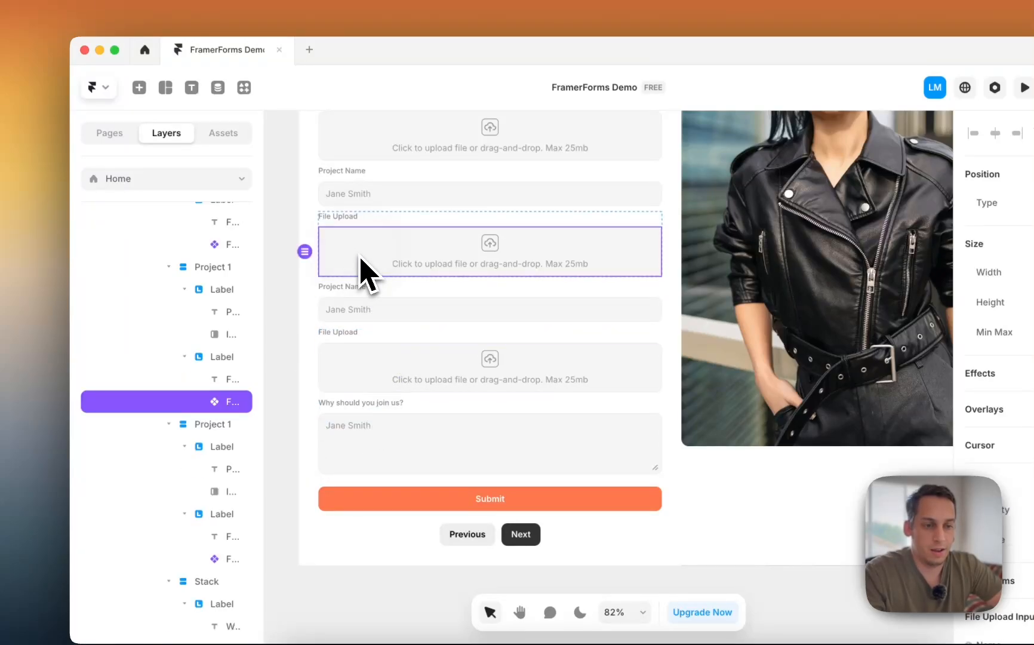
pyautogui.click(363, 201)
pyautogui.press('super+d')
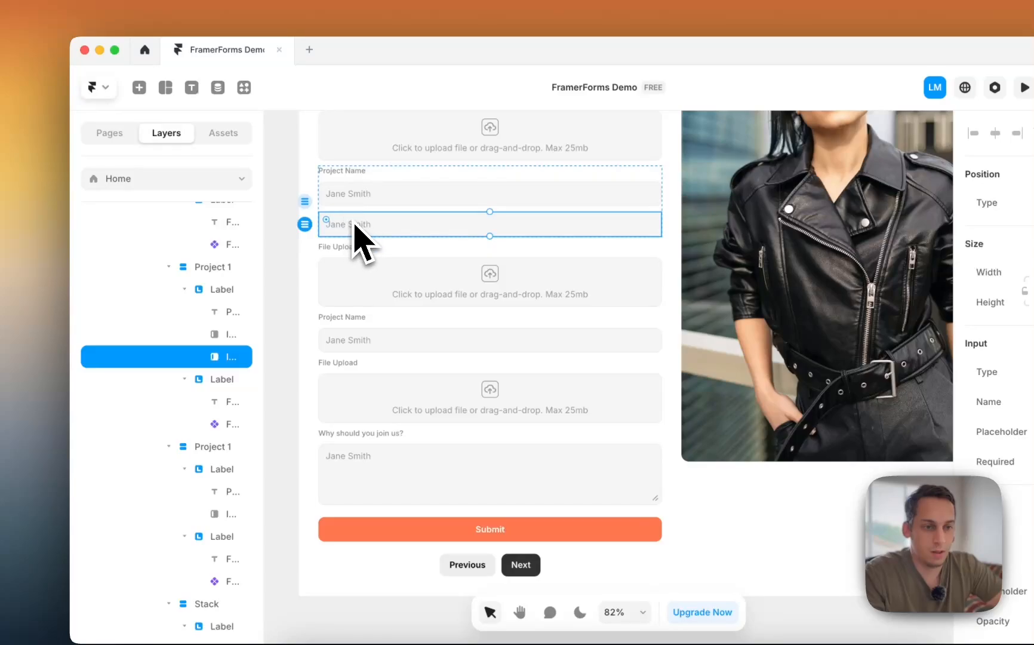
pyautogui.click(351, 200)
pyautogui.click(362, 226)
pyautogui.press('BackSpace')
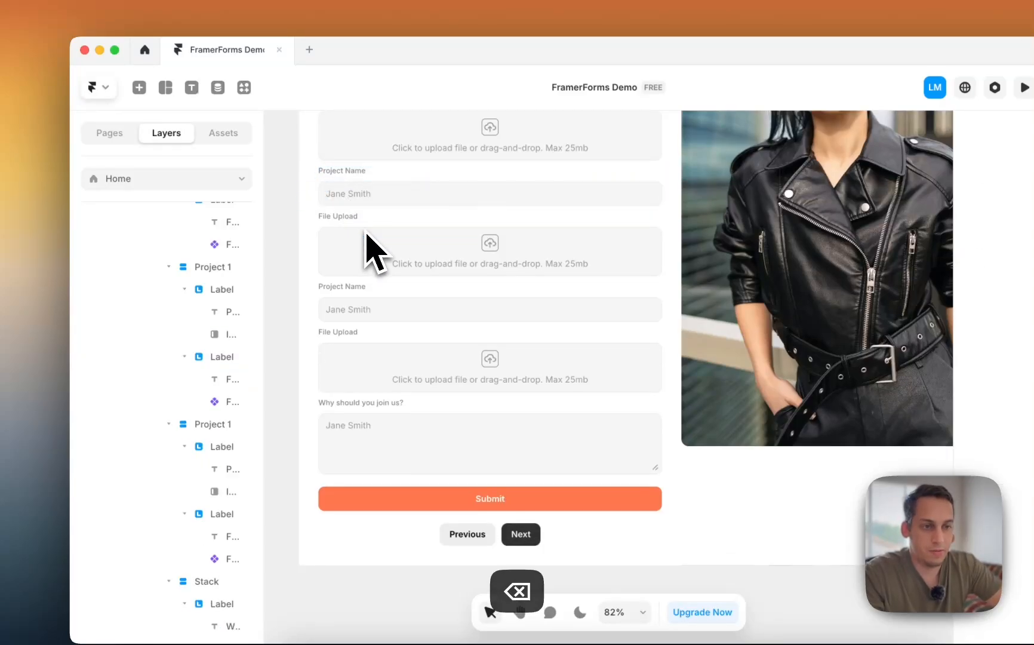
pyautogui.scroll(-5, 342, 270)
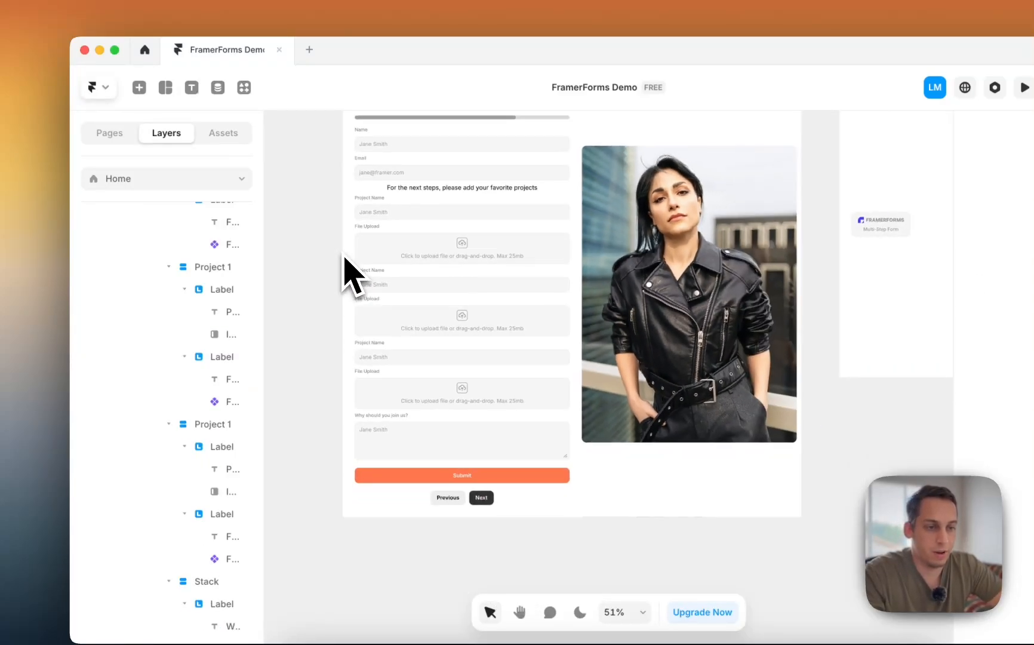
pyautogui.scroll(-2, 324, 279)
pyautogui.scroll(2, 339, 283)
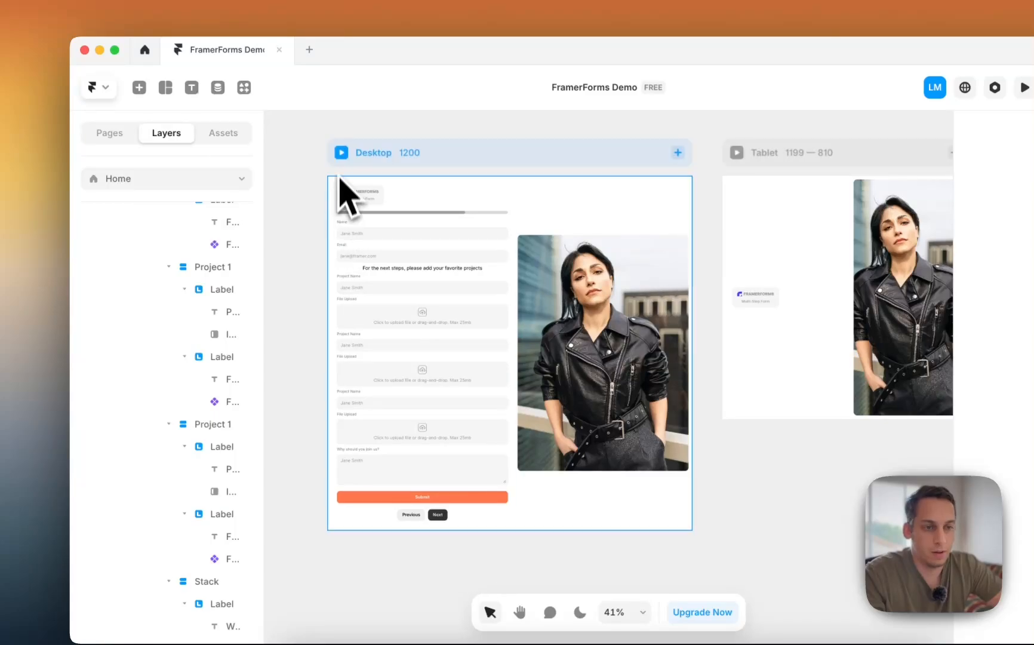
pyautogui.click(341, 154)
pyautogui.click(341, 154)
pyautogui.click(399, 389)
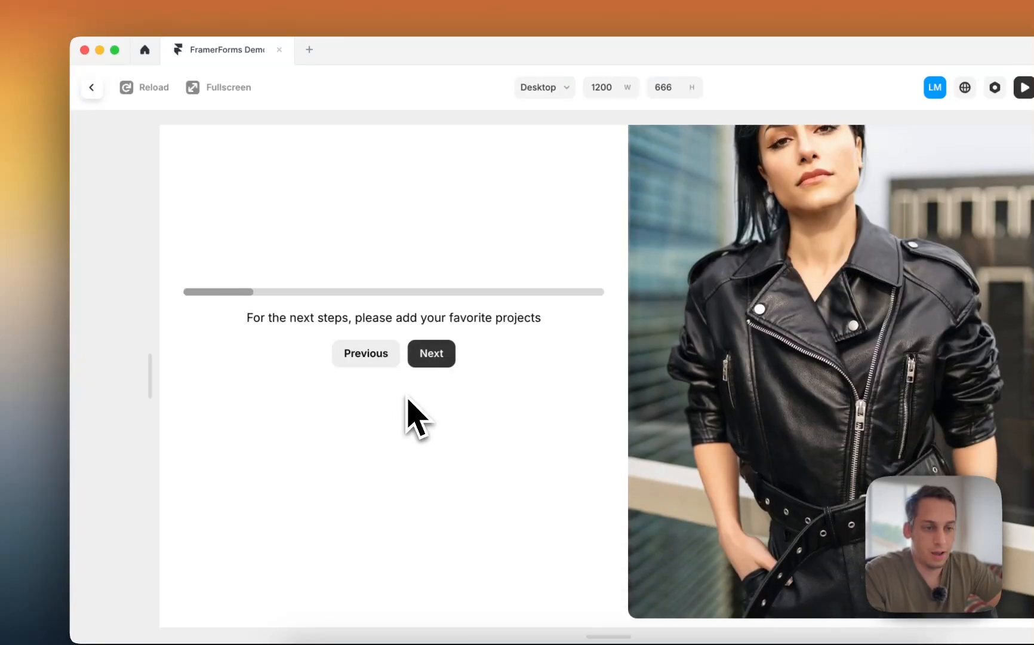
pyautogui.click(435, 360)
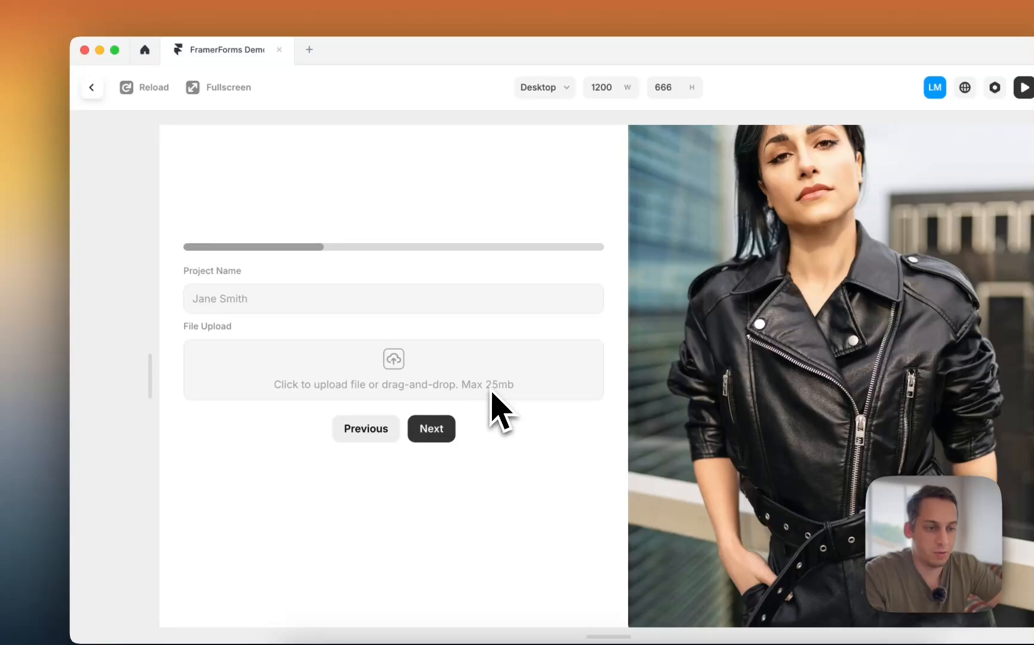
pyautogui.click(435, 431)
pyautogui.click(391, 445)
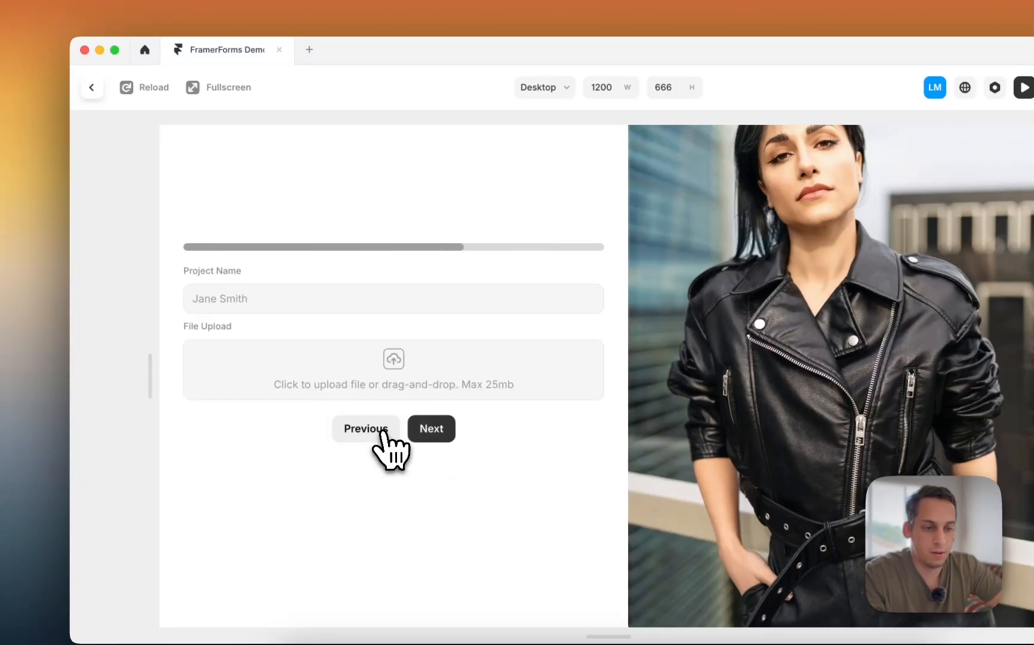
pyautogui.click(91, 87)
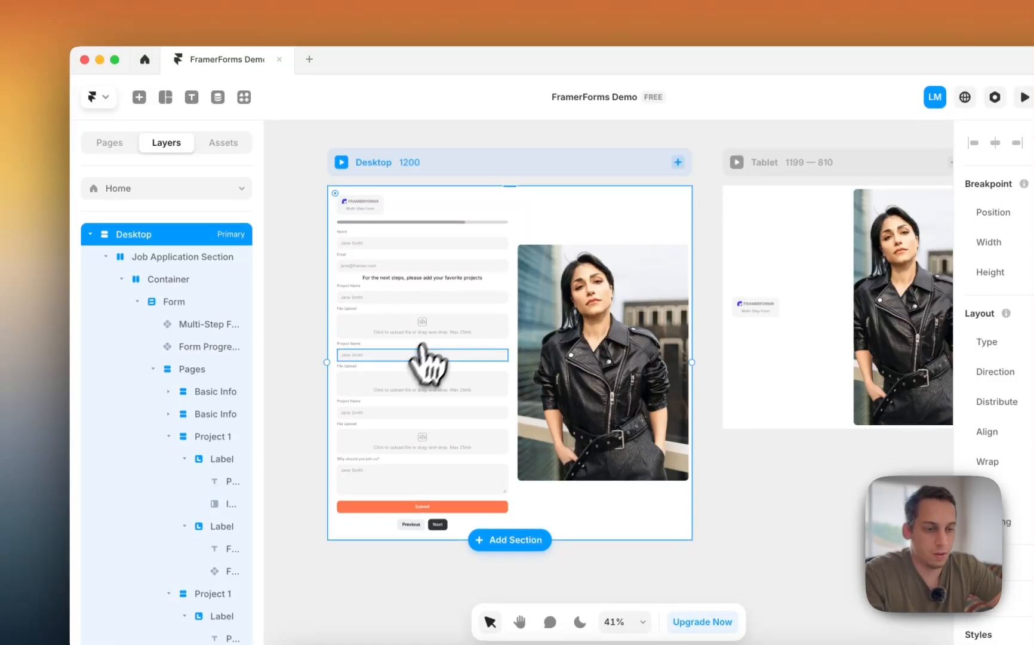
# - Preview the job application page at Tablet size (810 × 666)
pyautogui.scroll(-3, 309, 352)
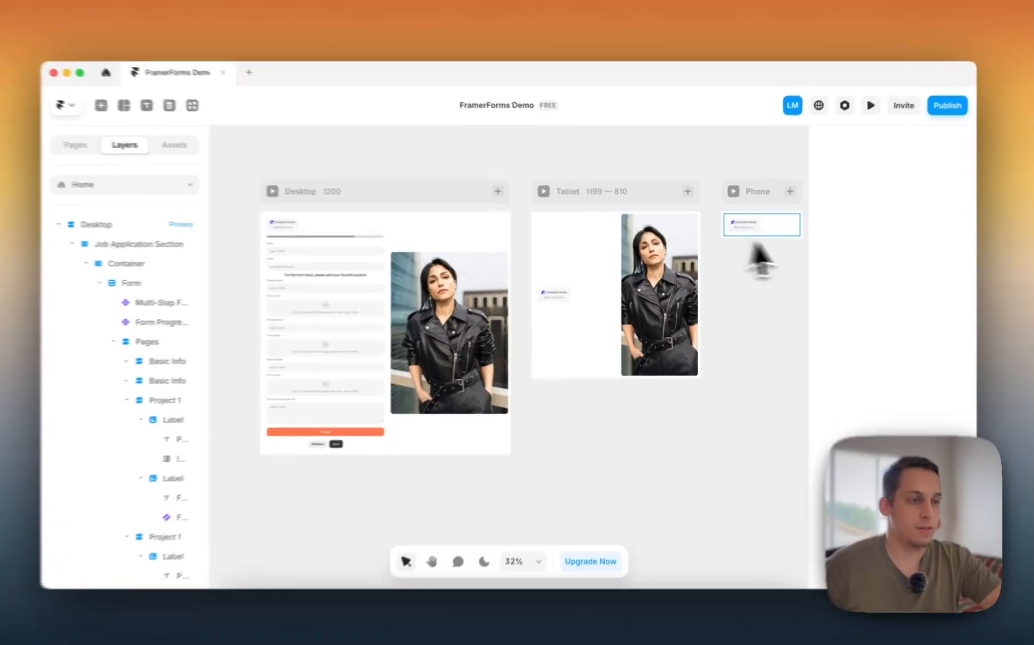
pyautogui.click(776, 235)
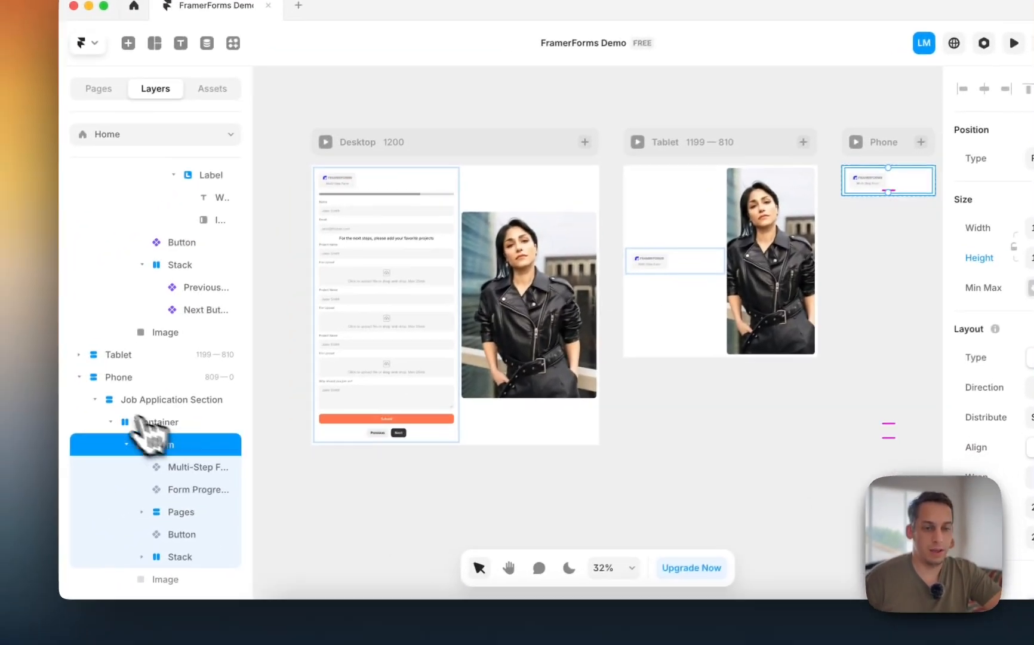
pyautogui.scroll(3, 120, 419)
pyautogui.scroll(4, 158, 412)
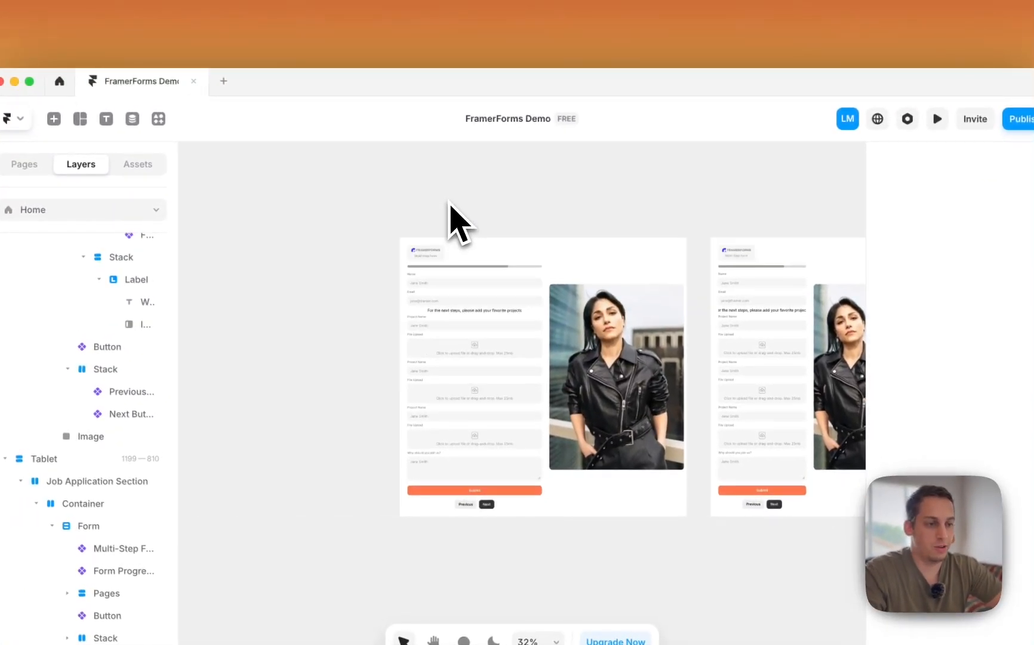
pyautogui.hscroll(3, 449, 203)
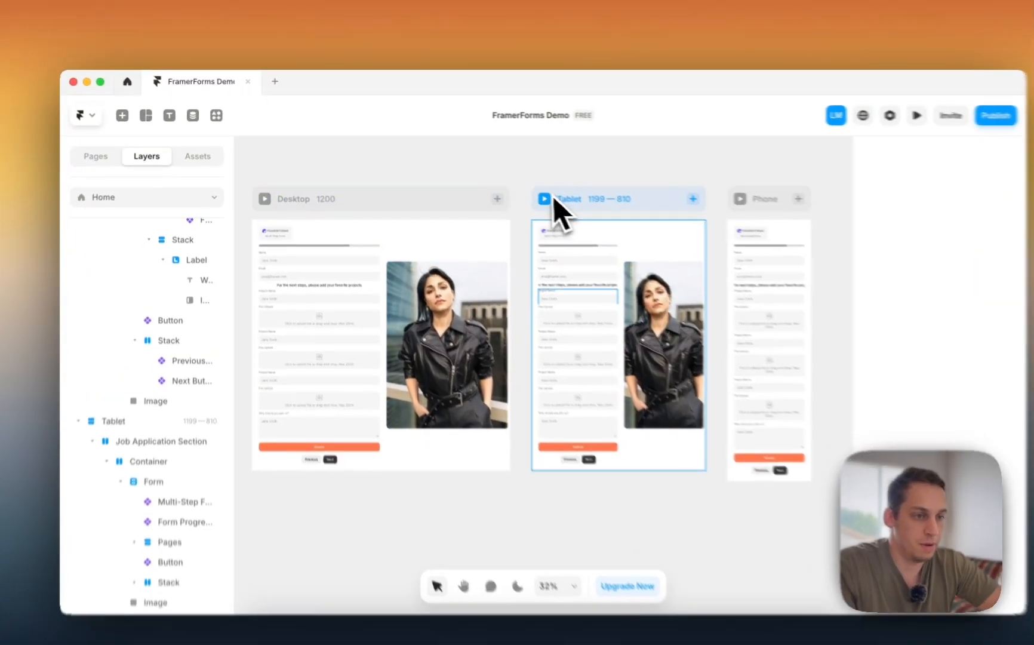
pyautogui.click(518, 190)
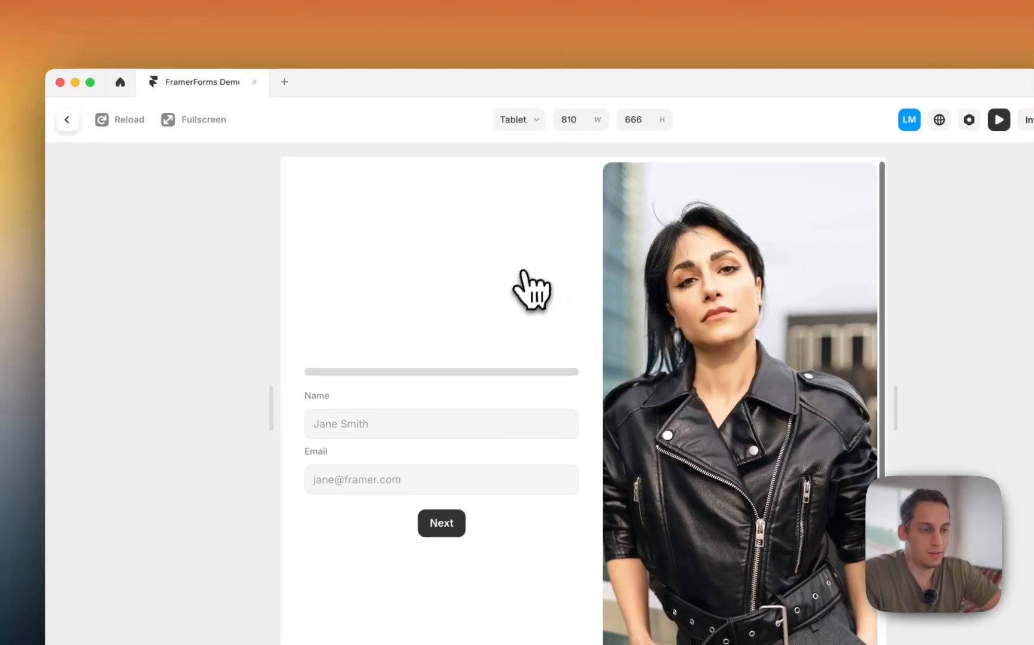
# - Switch to the Phone 390 × 666 preview and step through every form page to Submit
pyautogui.scroll(-2, 525, 287)
pyautogui.click(67, 119)
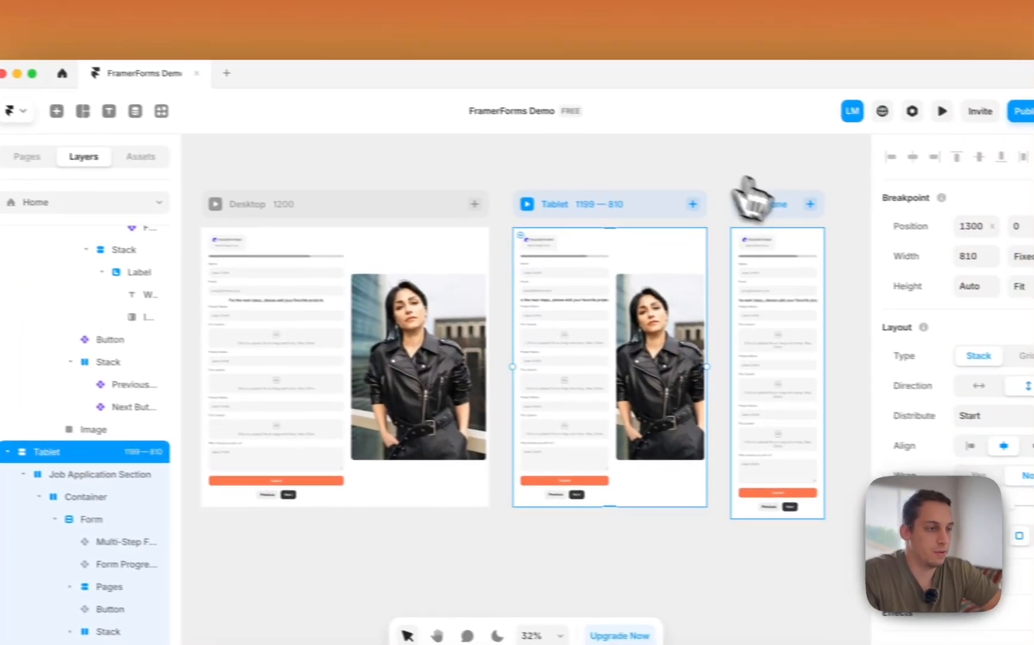
pyautogui.click(826, 214)
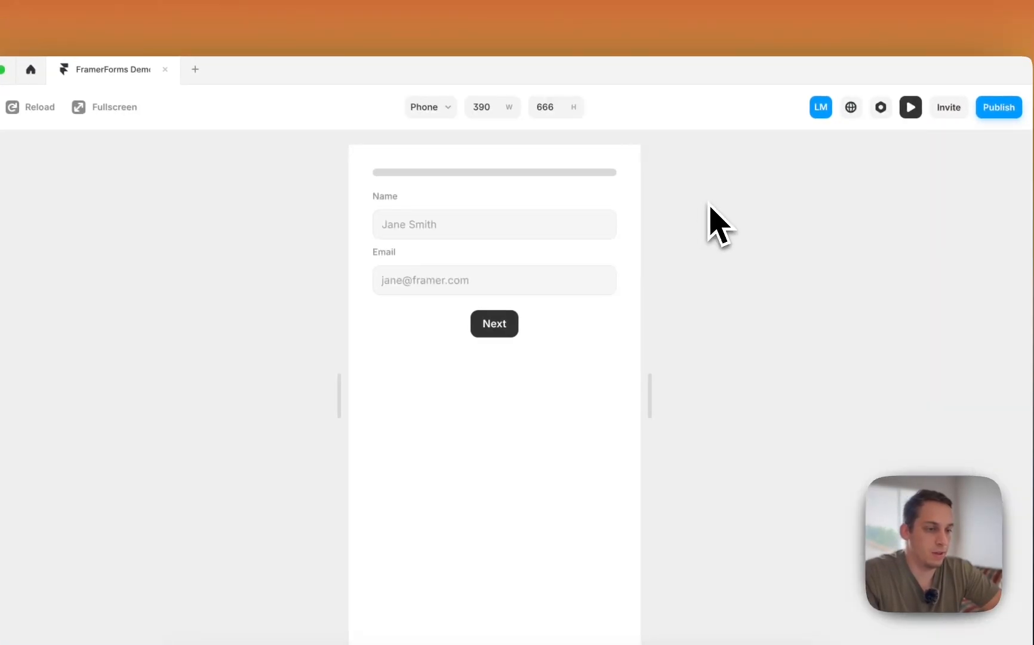
pyautogui.click(475, 332)
pyautogui.click(539, 242)
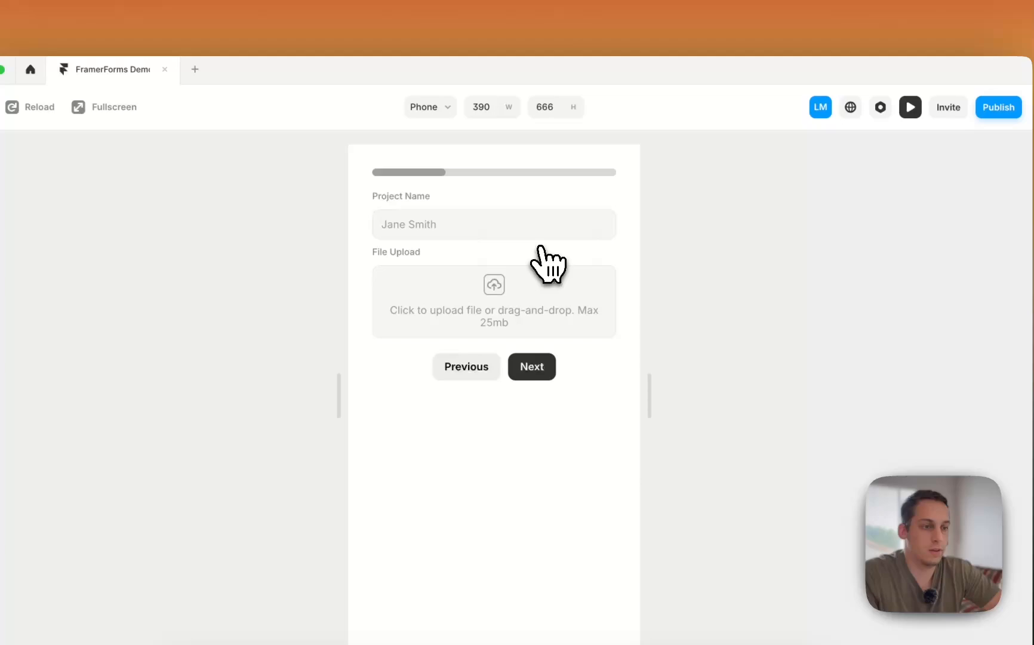
pyautogui.click(531, 364)
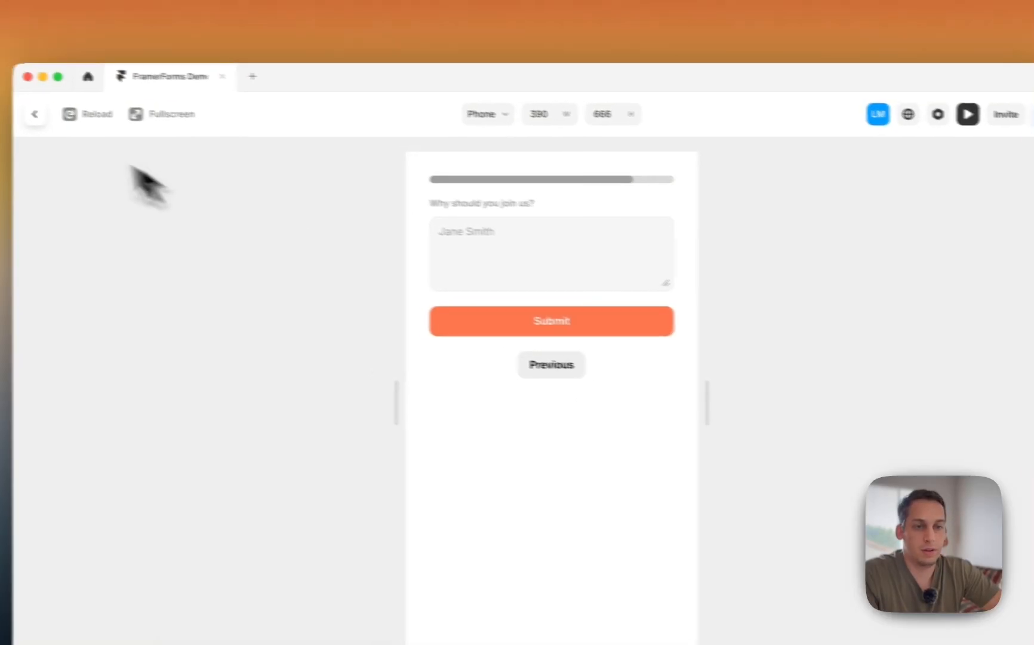
pyautogui.click(86, 123)
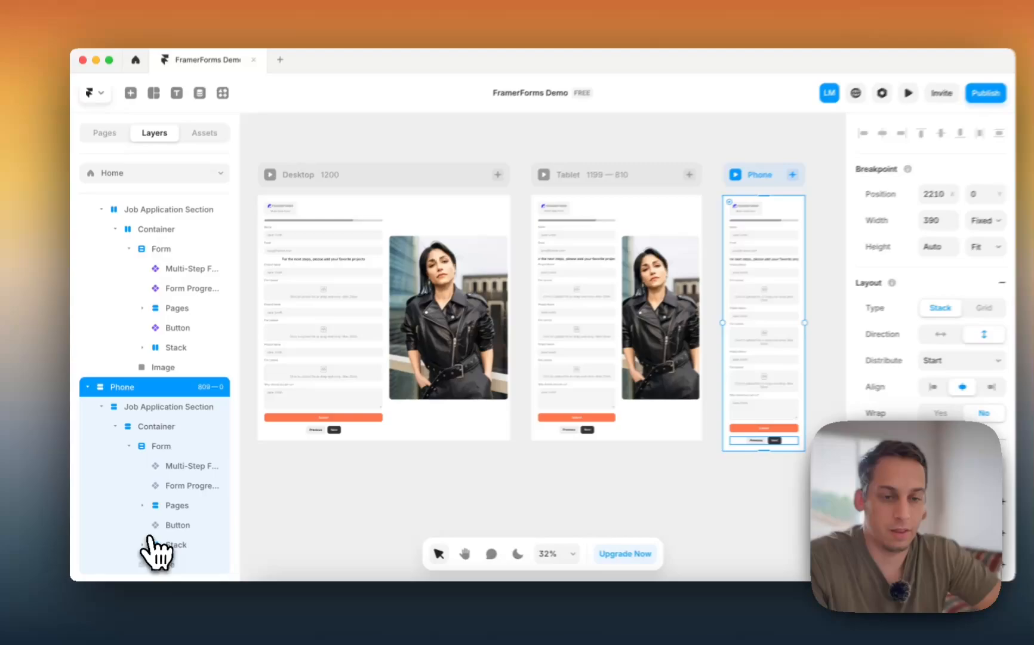
# - Select and then deselect the photo below the form in the Phone frame
pyautogui.click(675, 471)
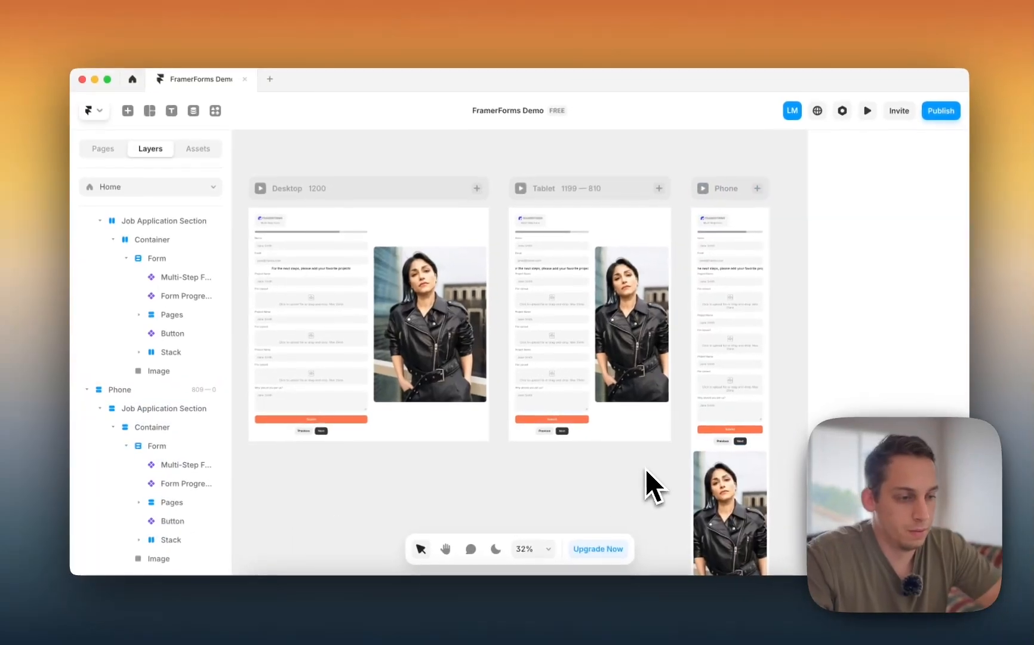
pyautogui.scroll(-3, 674, 470)
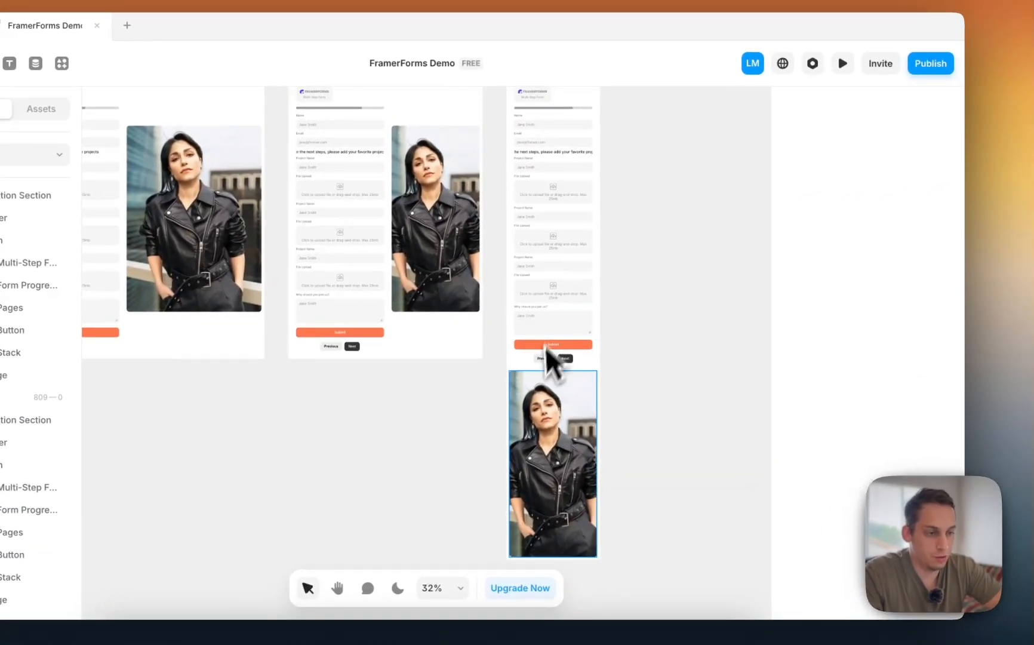
pyautogui.click(550, 376)
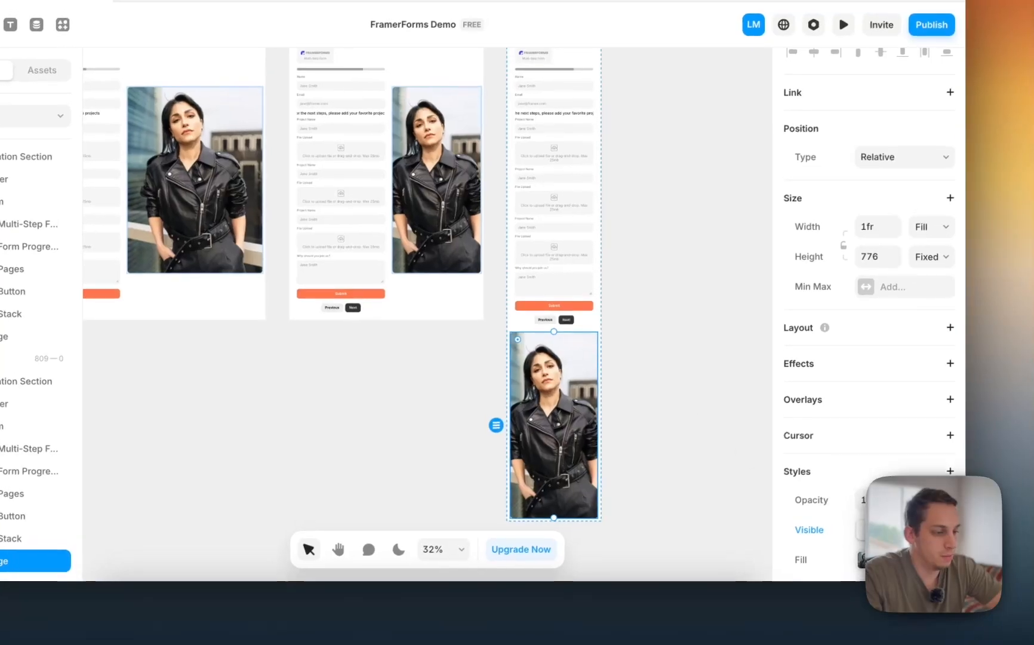
pyautogui.click(682, 295)
pyautogui.scroll(3, 682, 295)
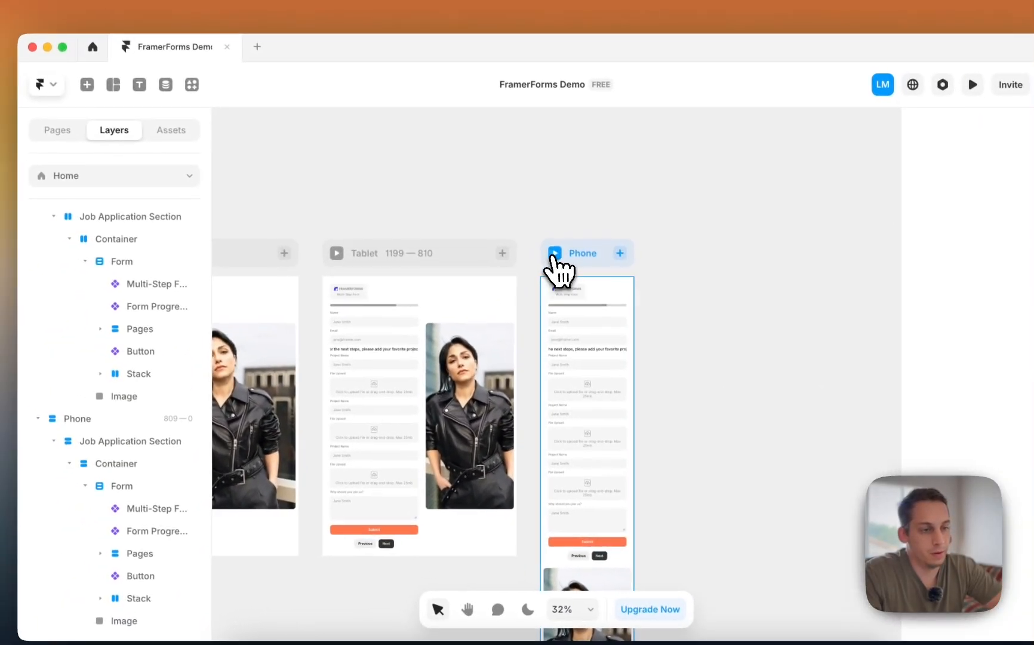
# - Preview the Phone layout, go forward two steps and back one, then zoom the canvas out
pyautogui.click(485, 224)
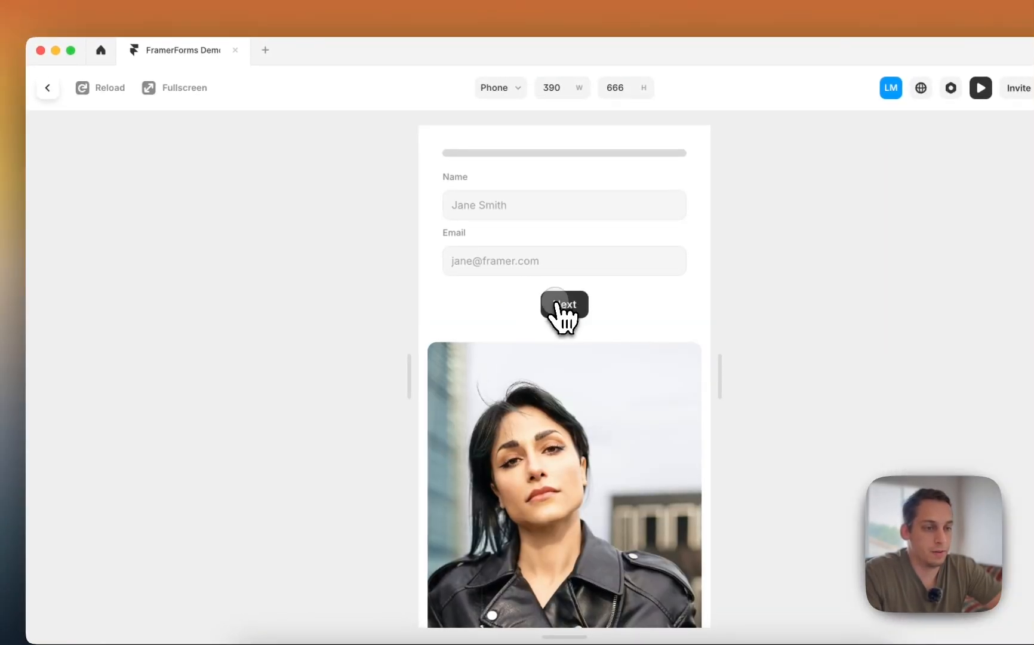
pyautogui.click(558, 304)
pyautogui.click(613, 227)
pyautogui.click(536, 346)
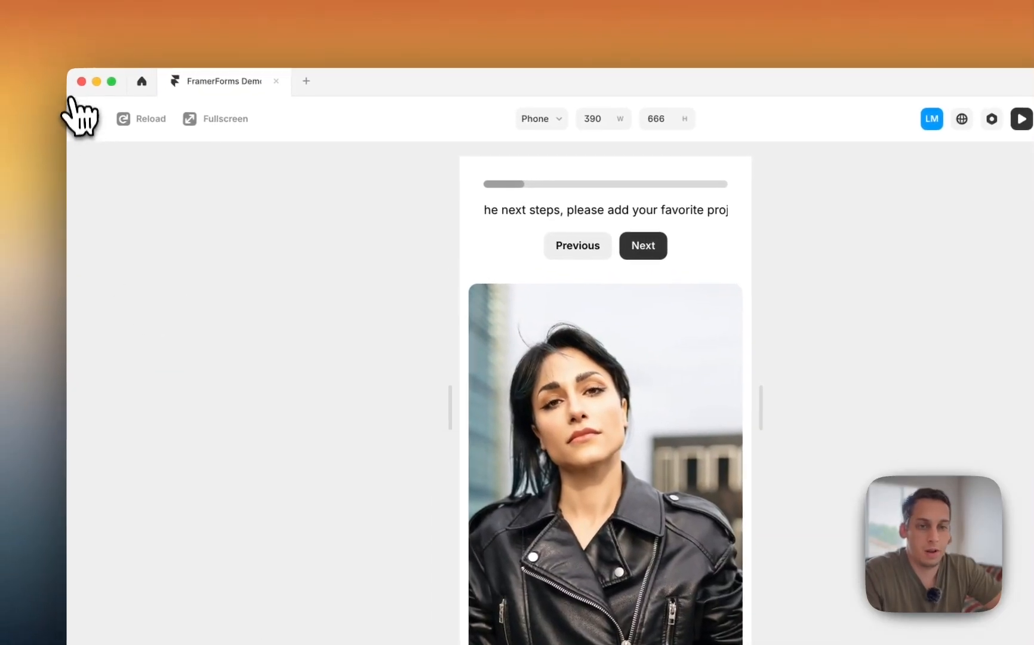
pyautogui.click(73, 102)
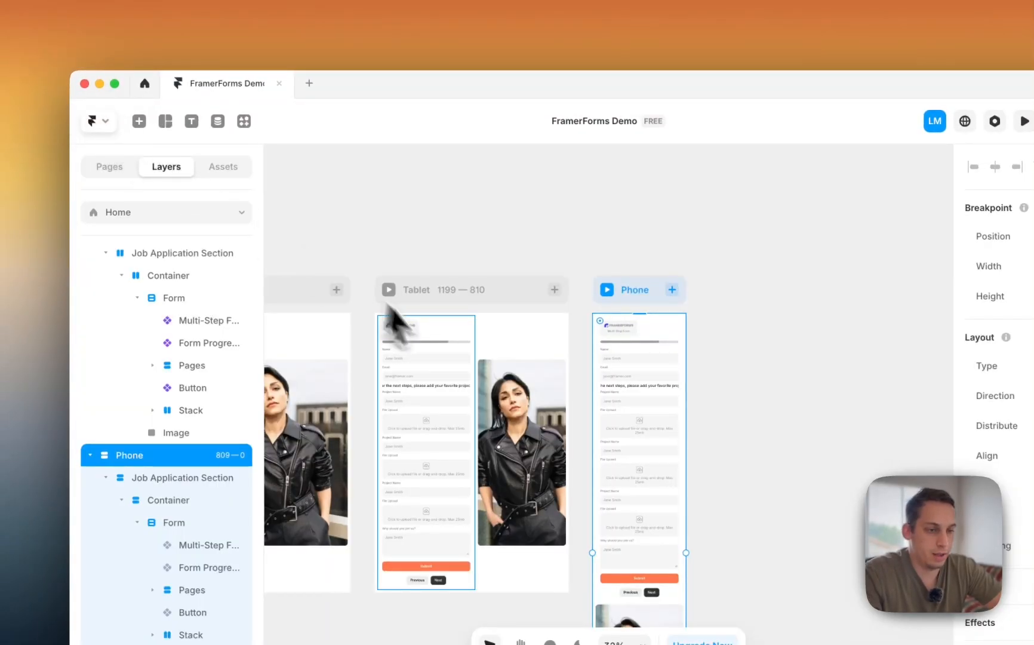
pyautogui.click(448, 261)
pyautogui.scroll(-5, 447, 258)
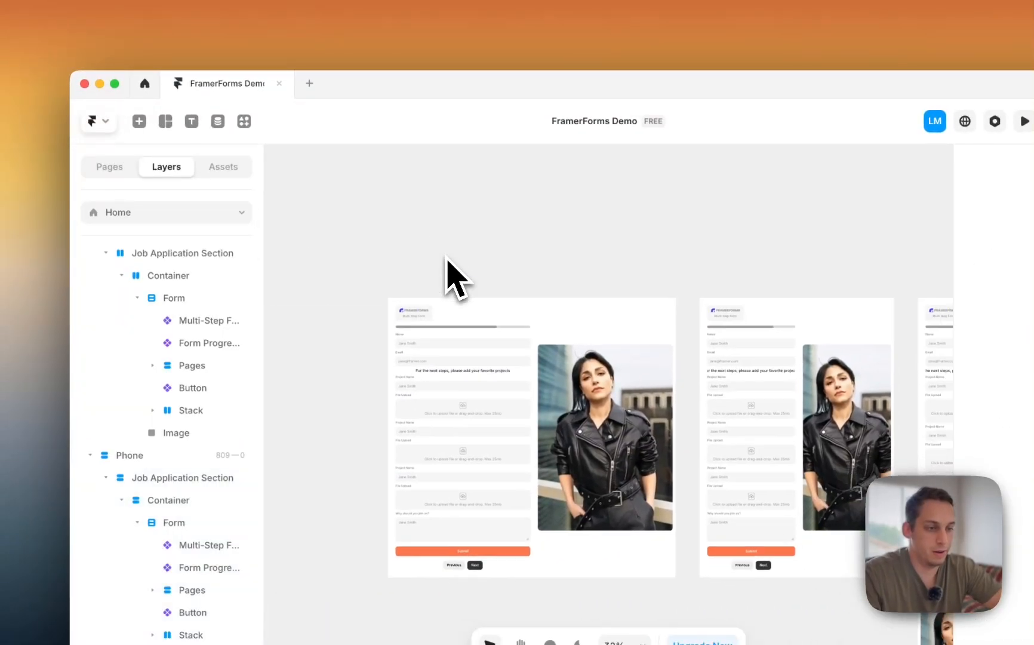
pyautogui.scroll(-2, 440, 258)
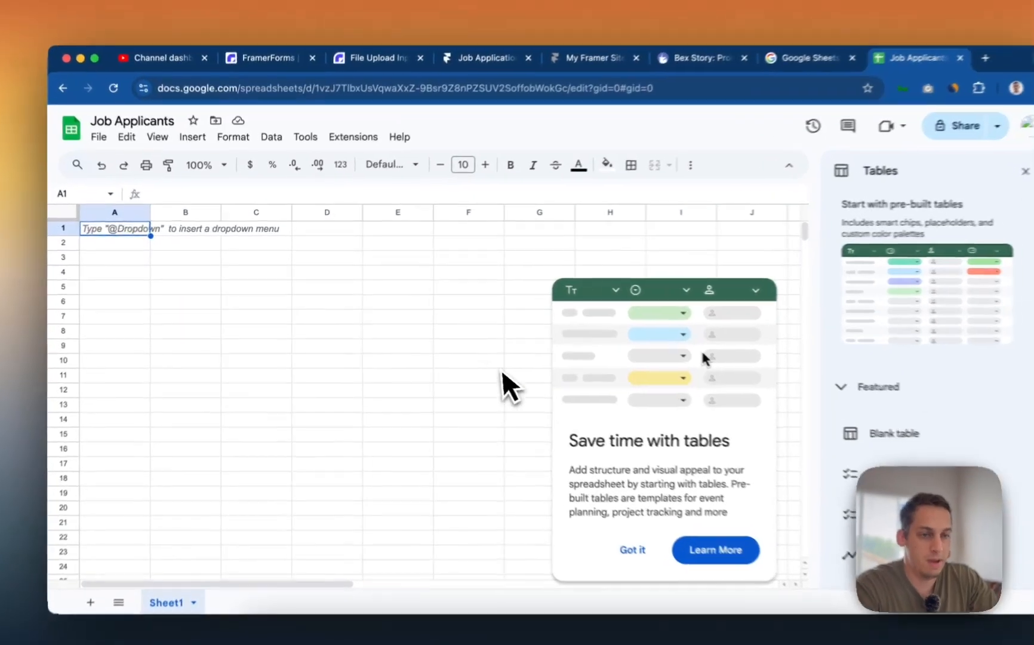
# - Dismiss the Tables tip, select cell A1 in Job Applicants, then return to Framer
pyautogui.click(443, 336)
pyautogui.click(155, 263)
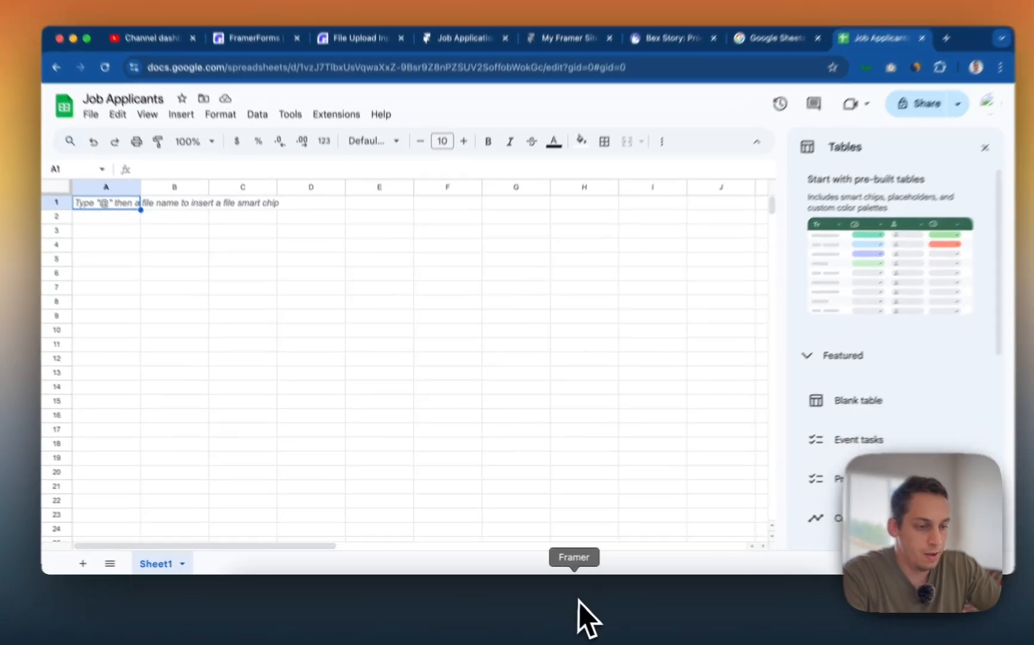
pyautogui.click(577, 627)
pyautogui.click(471, 421)
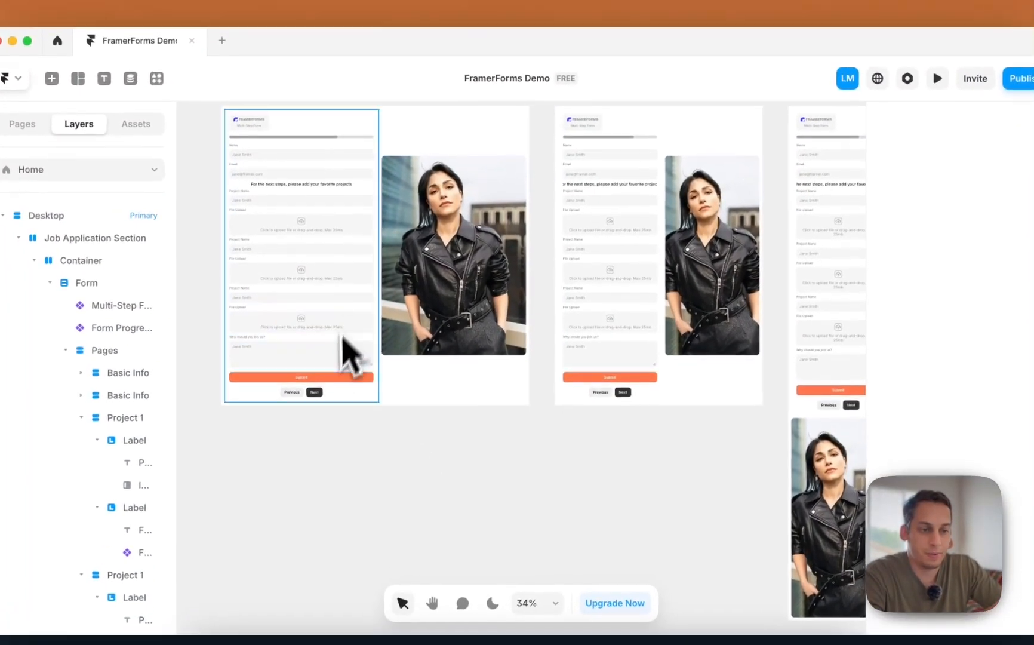
# - Select the Desktop form's Form layer in the layer list
pyautogui.click(322, 353)
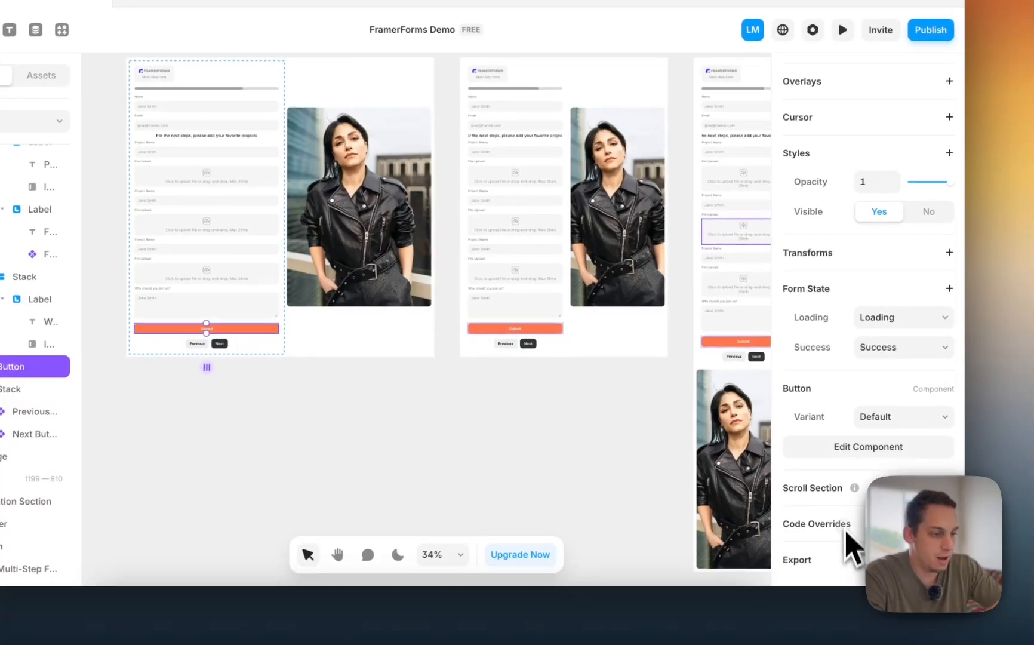
pyautogui.scroll(5, 863, 277)
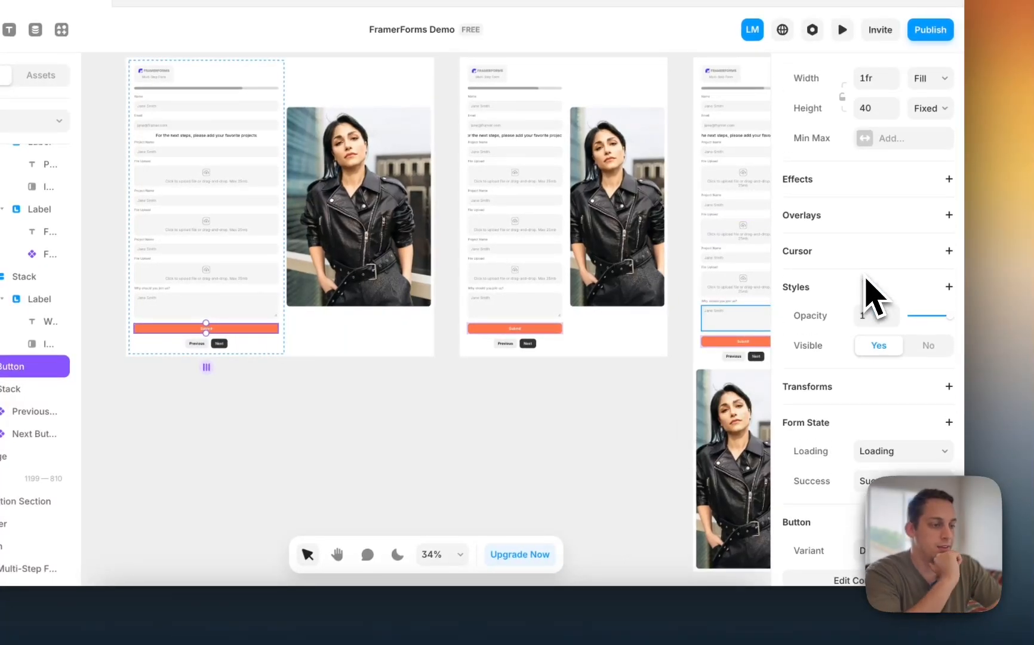
pyautogui.scroll(-5, 864, 277)
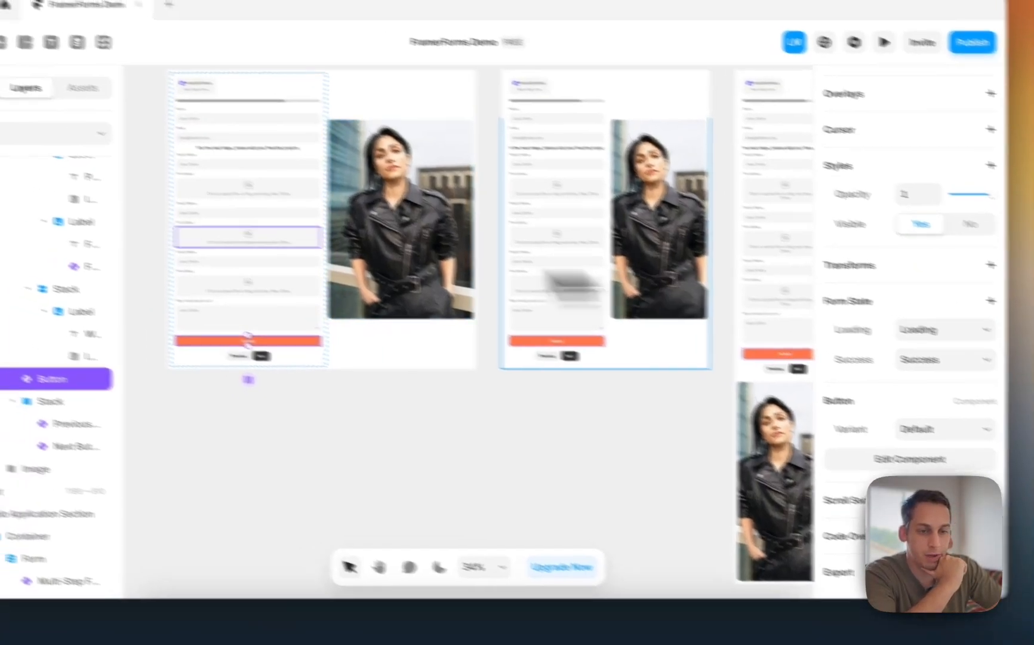
pyautogui.scroll(10, 72, 338)
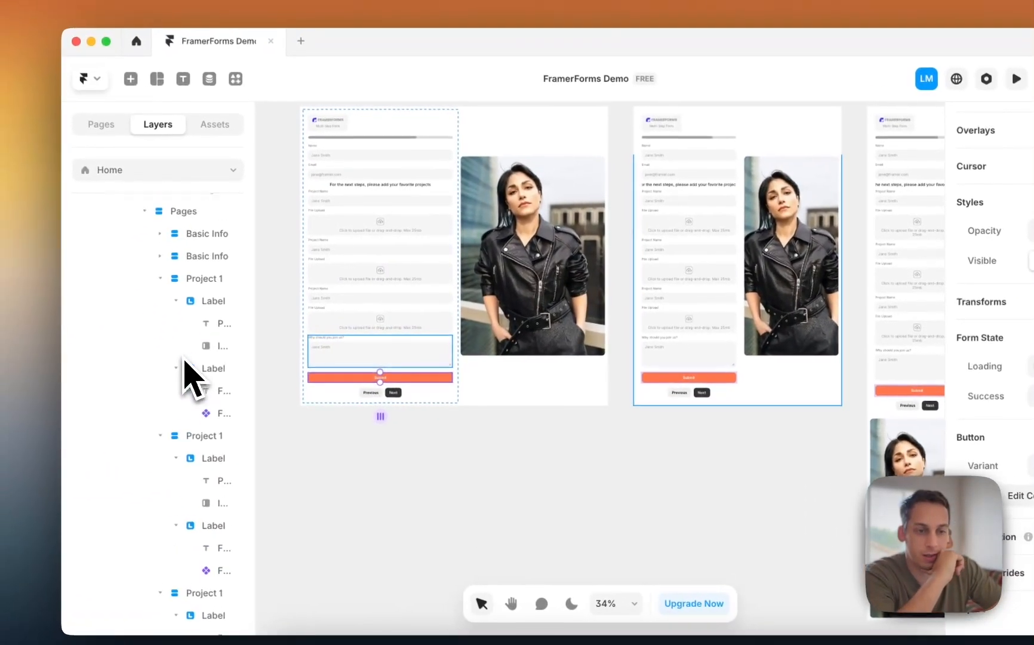
pyautogui.click(131, 284)
pyautogui.click(155, 288)
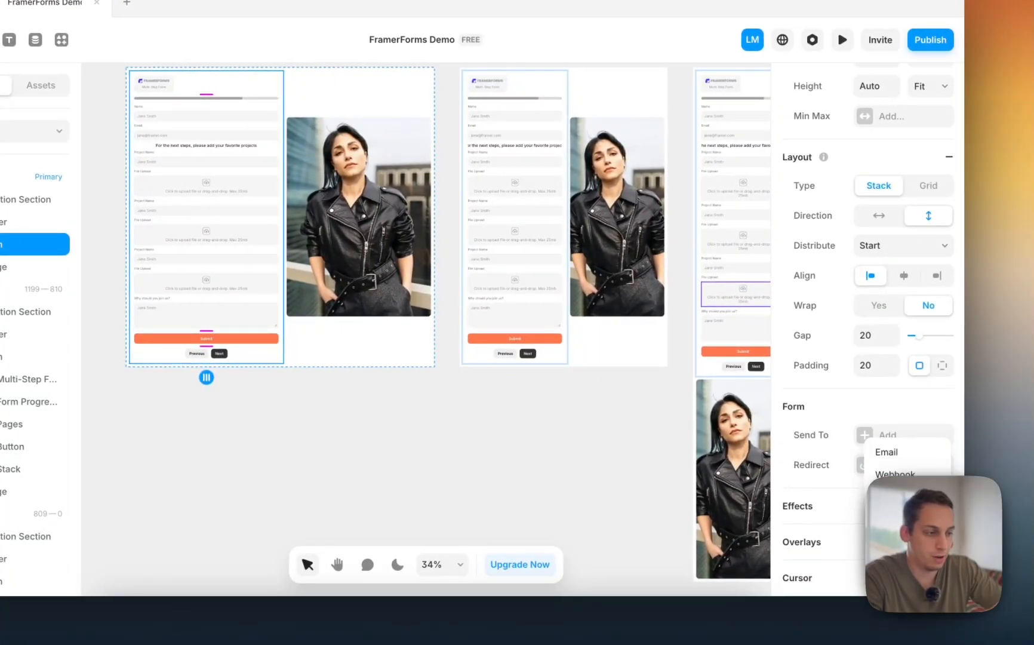
# - Send form submissions to a new Google Sheet named 'Job Applicants'
pyautogui.click(896, 496)
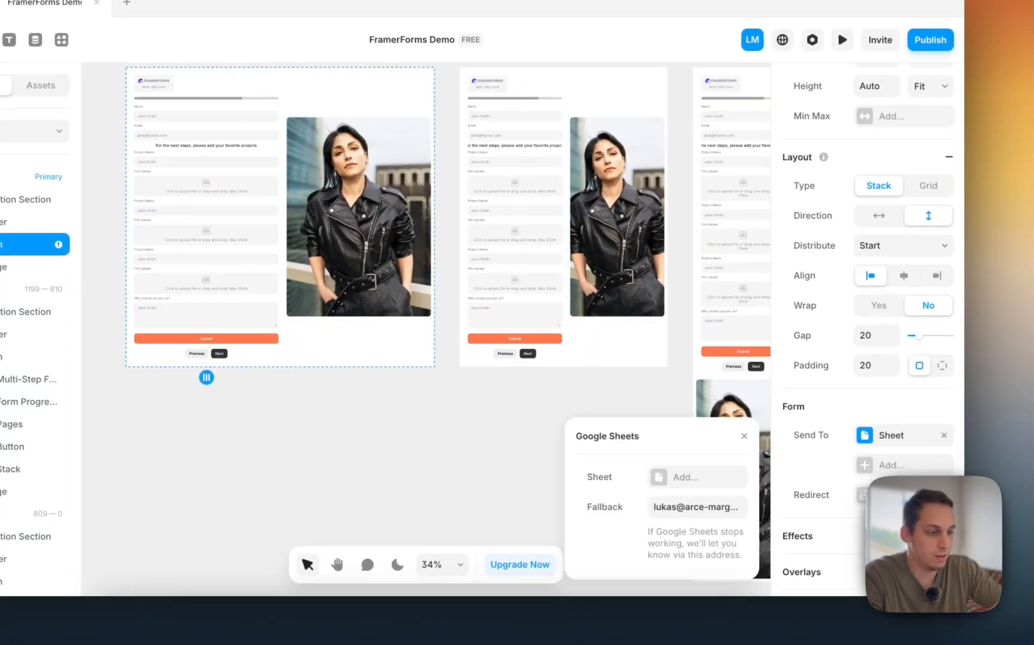
pyautogui.click(672, 481)
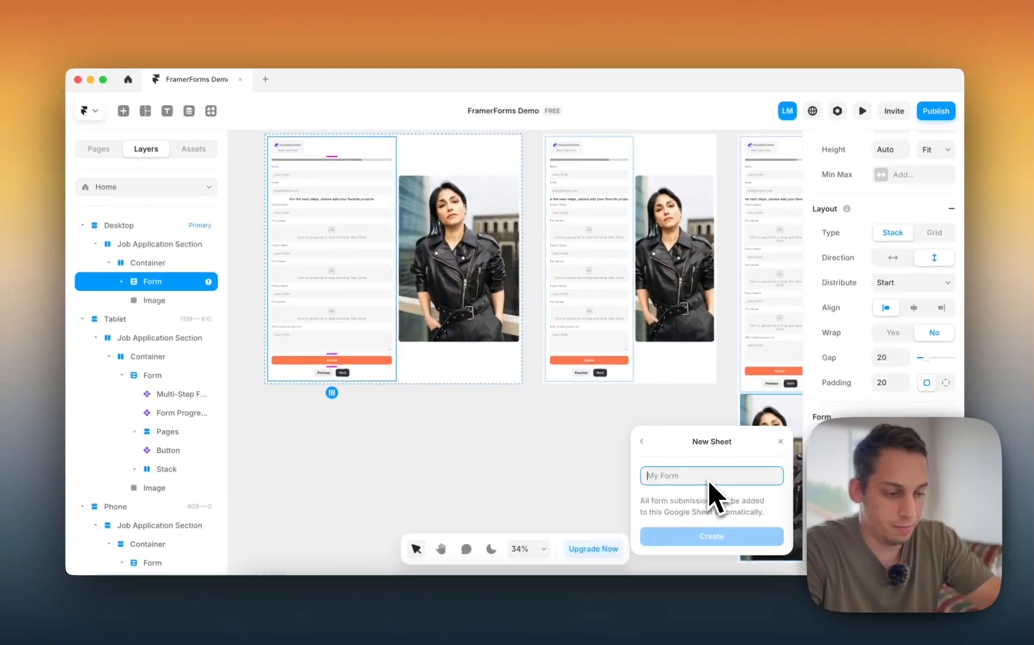
pyautogui.write('Appli')
pyautogui.press('BackSpace')
pyautogui.press('BackSpace')
pyautogui.press('BackSpace')
pyautogui.press('BackSpace')
pyautogui.press('BackSpace')
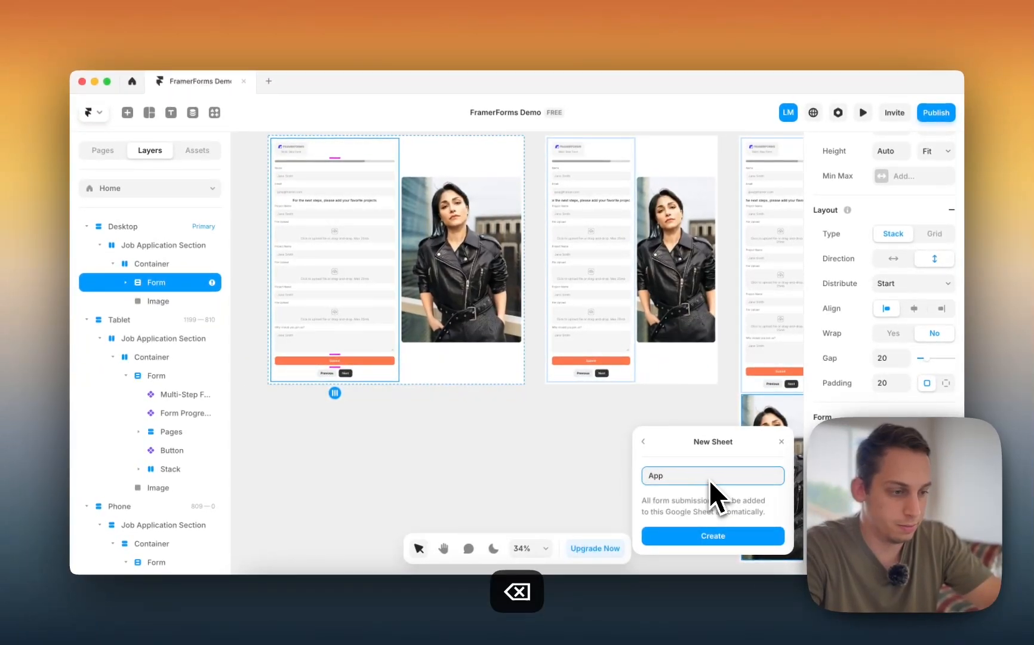
pyautogui.write('J')
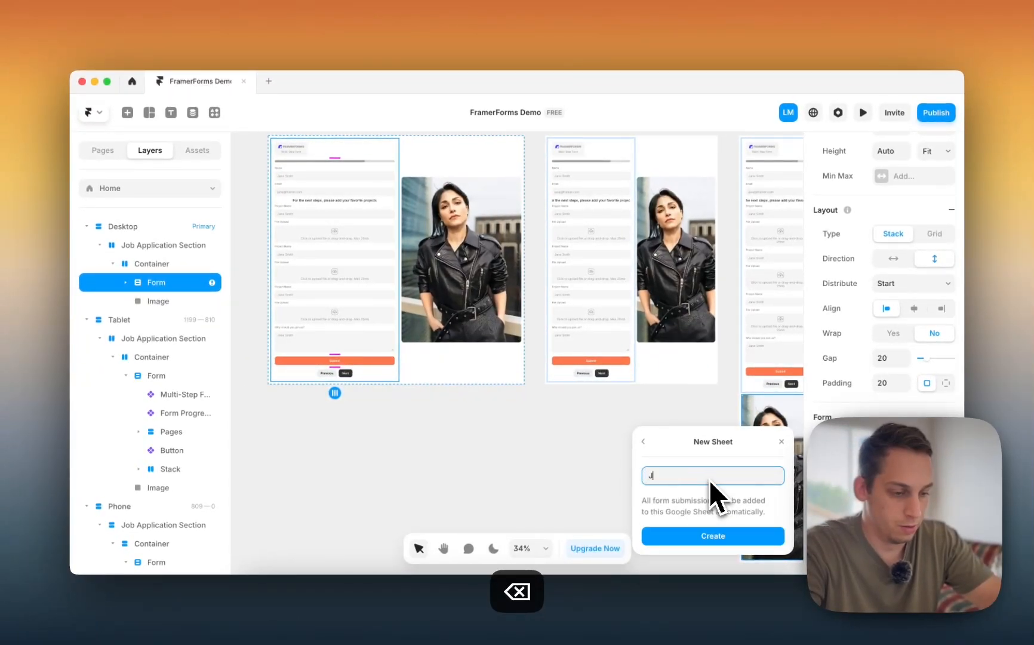
pyautogui.write('ob Applicants')
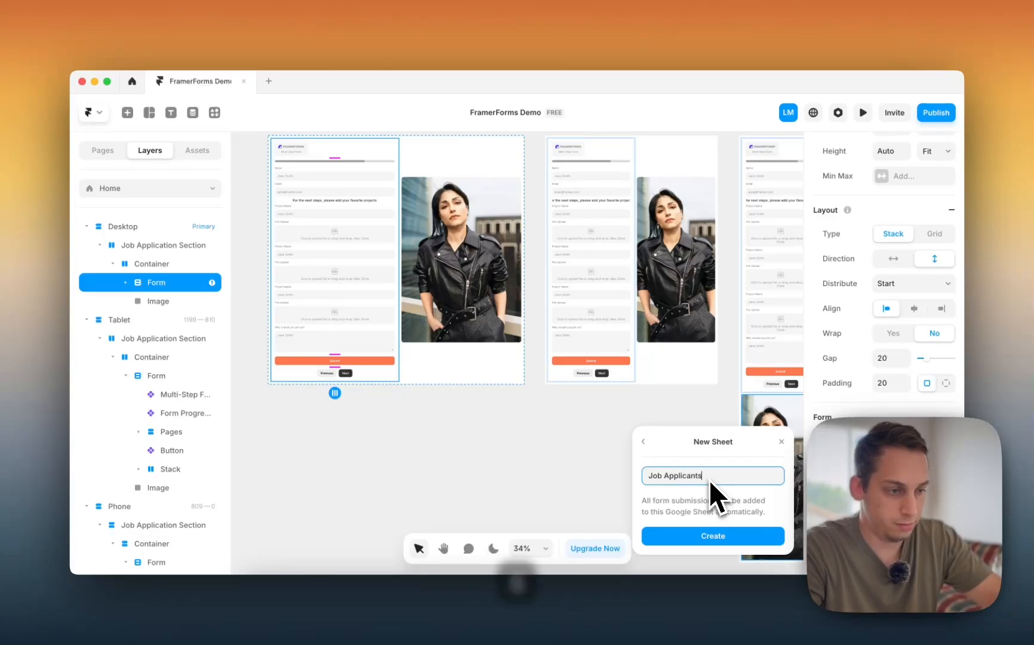
pyautogui.press('Return')
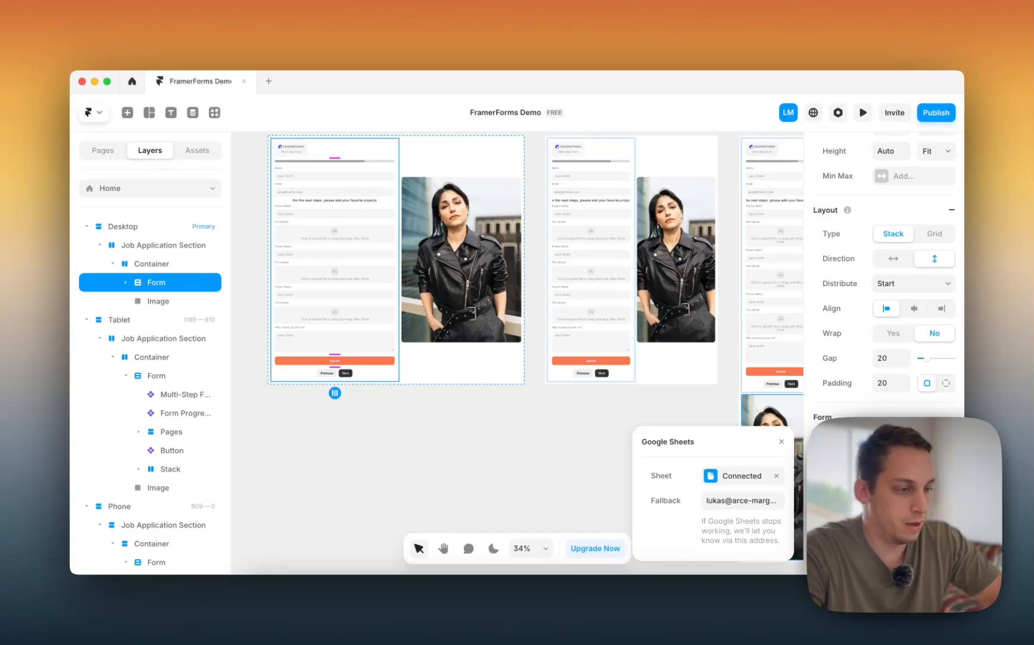
pyautogui.click(886, 464)
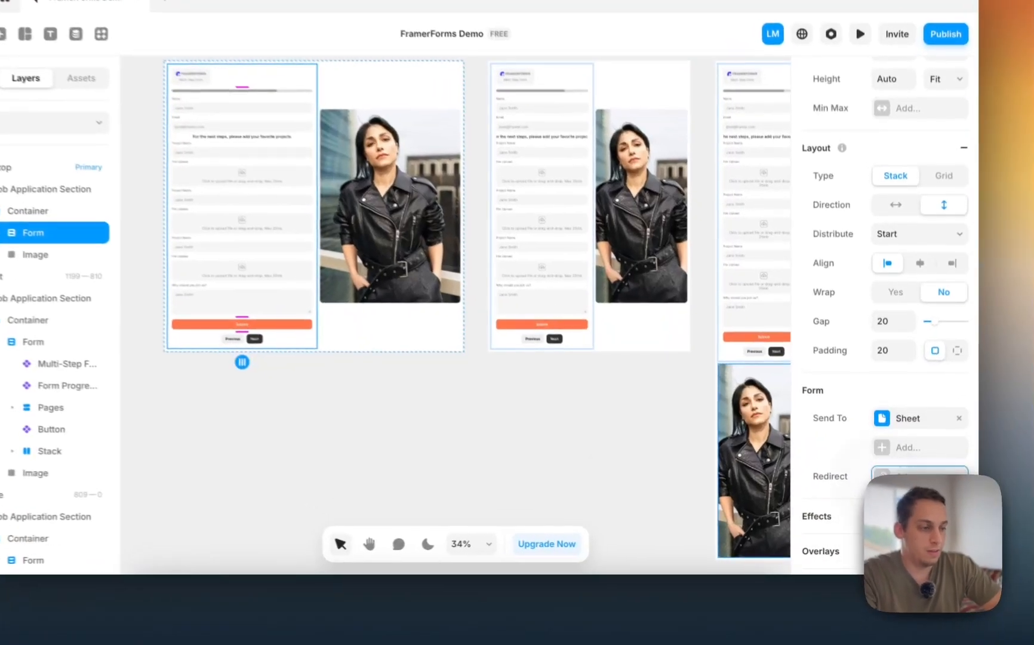
# - Add a new blank page named /thanks
pyautogui.click(913, 490)
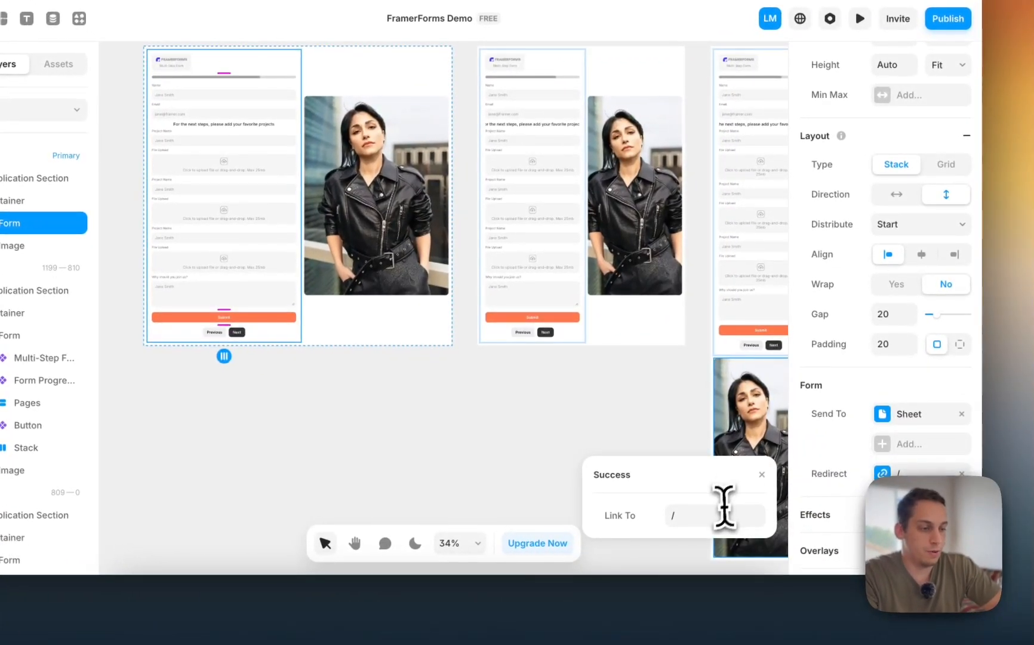
pyautogui.click(709, 514)
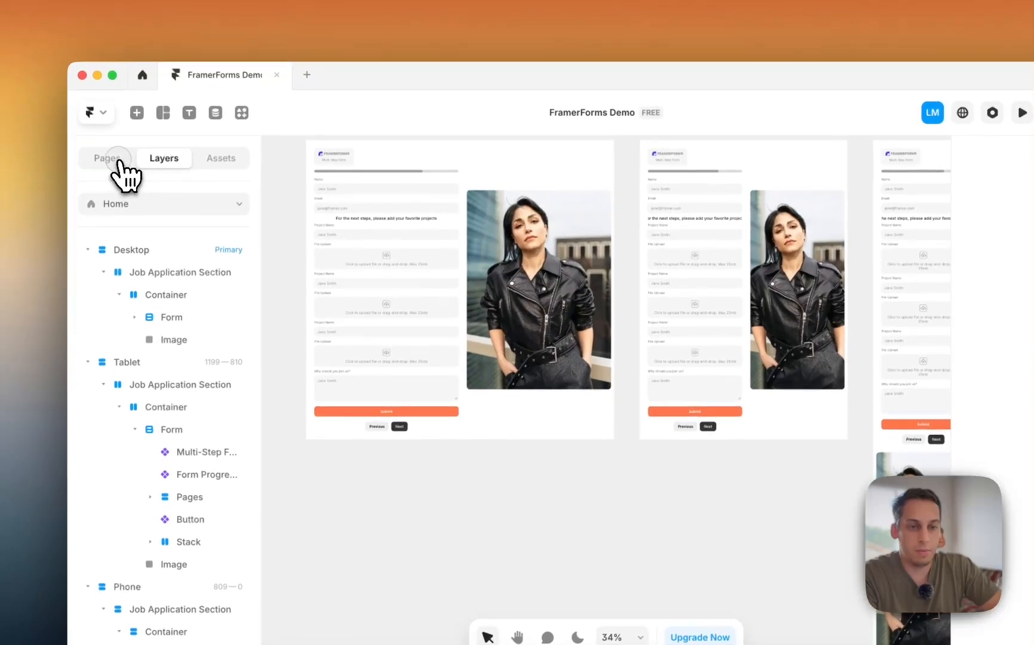
pyautogui.click(30, 101)
pyautogui.click(245, 201)
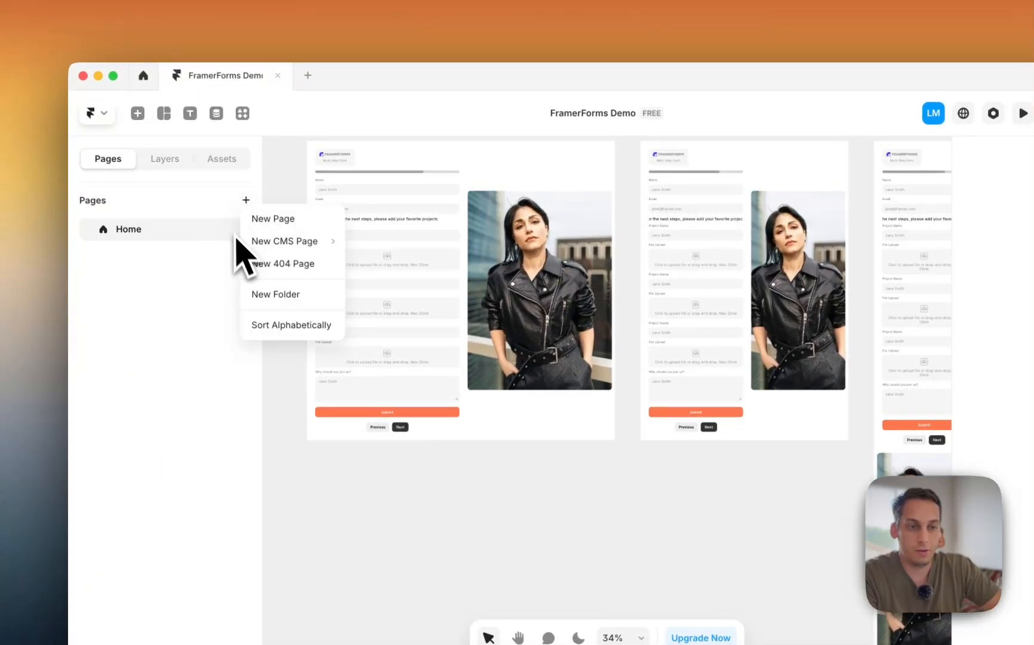
pyautogui.click(274, 221)
pyautogui.write('/thanks')
pyautogui.press('Return')
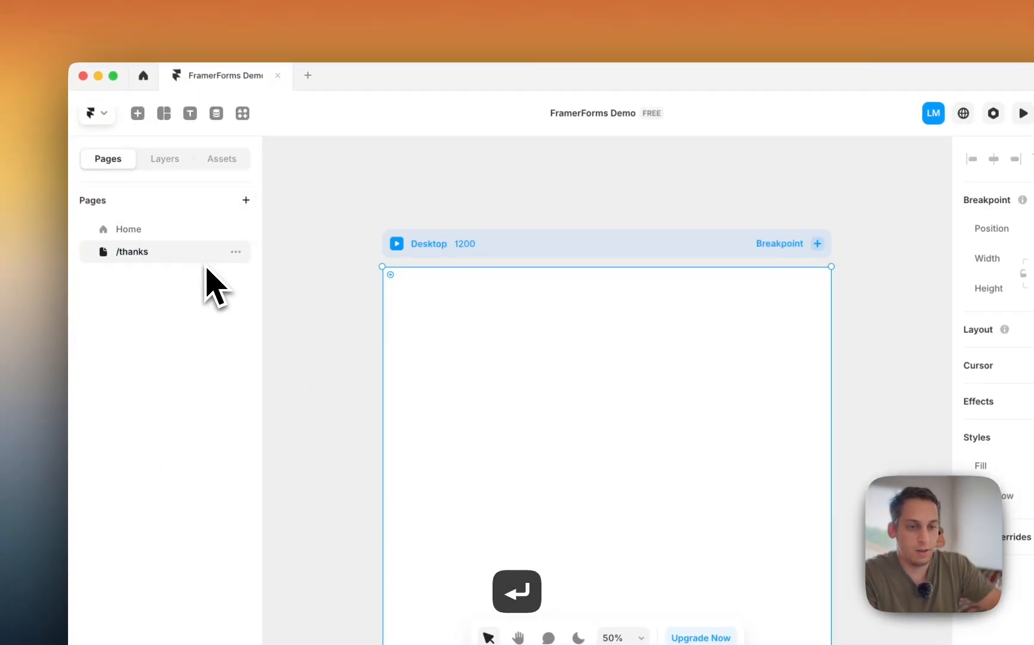
# - Draw a new frame on the /thanks page and give it a layout
pyautogui.click(355, 315)
pyautogui.press('f')
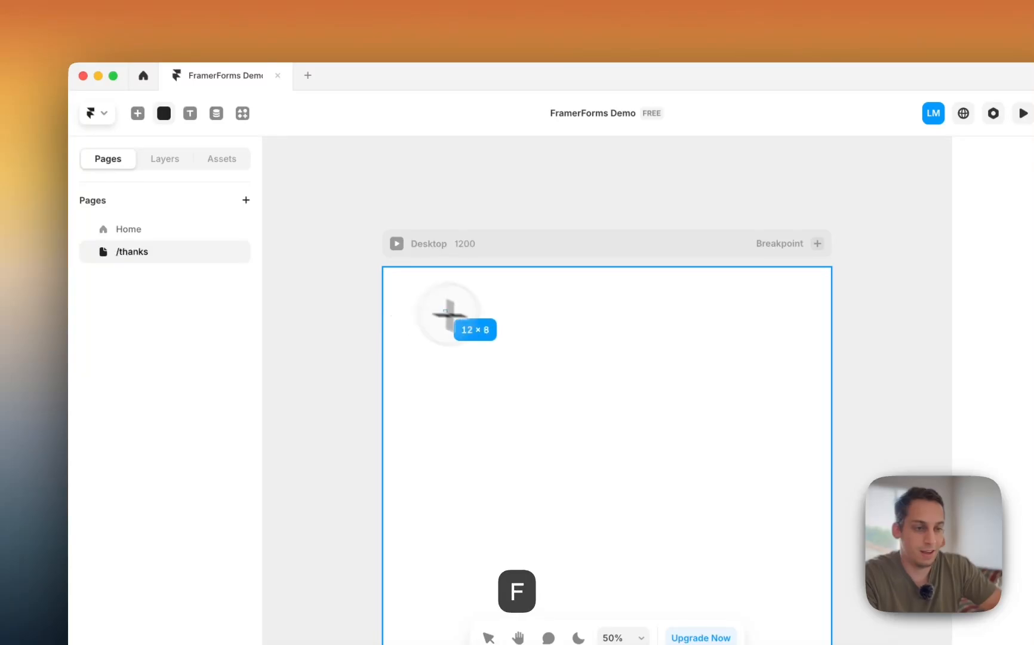
pyautogui.moveTo(449, 314); pyautogui.dragTo(772, 559)
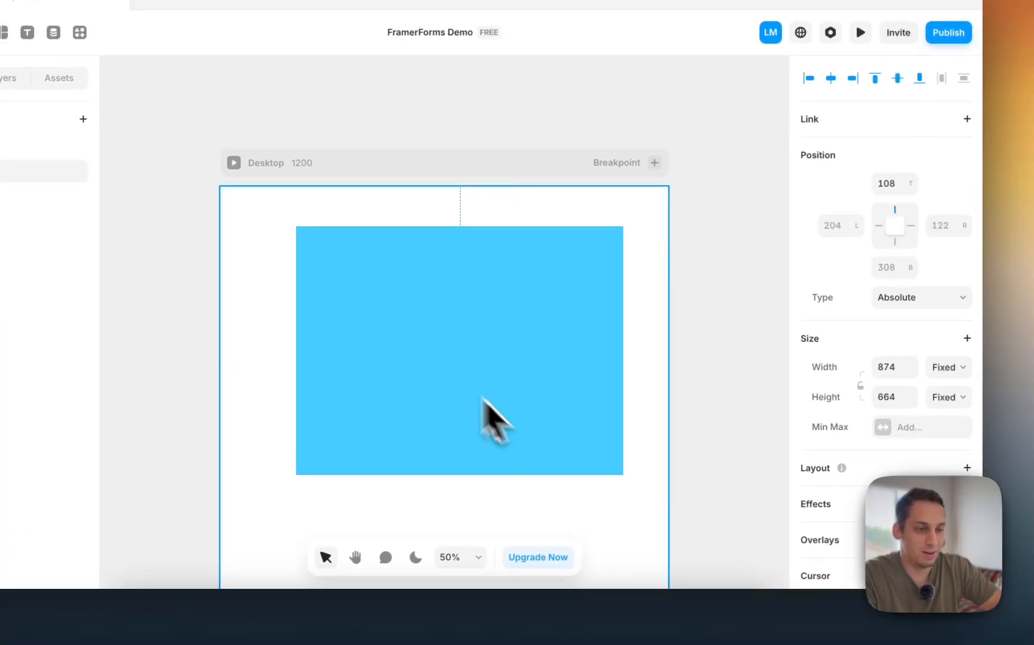
pyautogui.moveTo(482, 399); pyautogui.dragTo(471, 389)
pyautogui.scroll(-5, 905, 409)
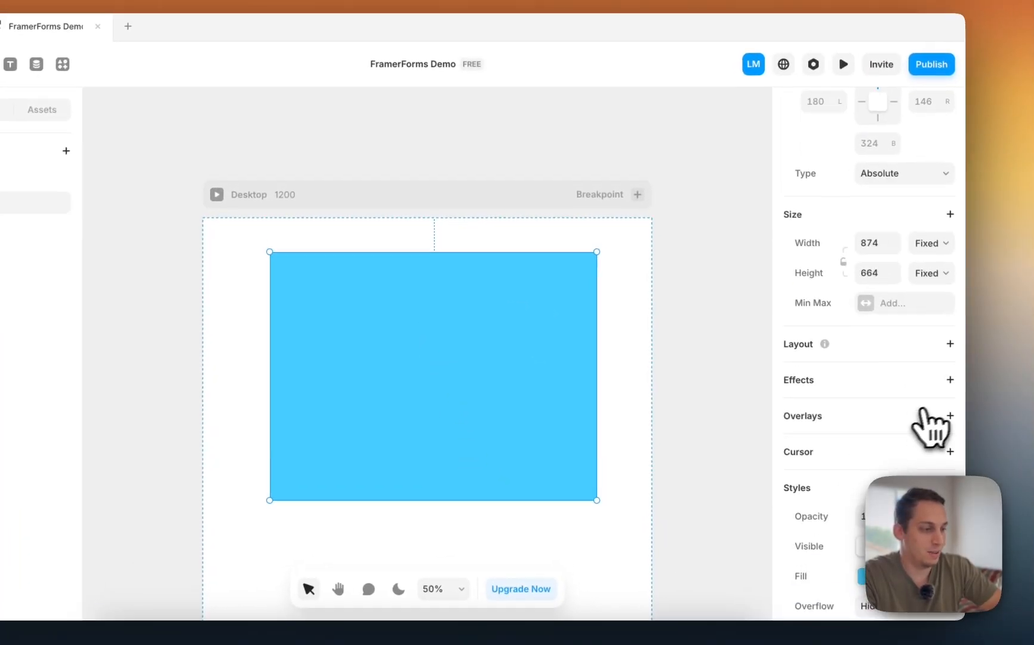
pyautogui.click(967, 311)
# - Give the Desktop frame a centered stack layout with fit-content height
pyautogui.click(717, 319)
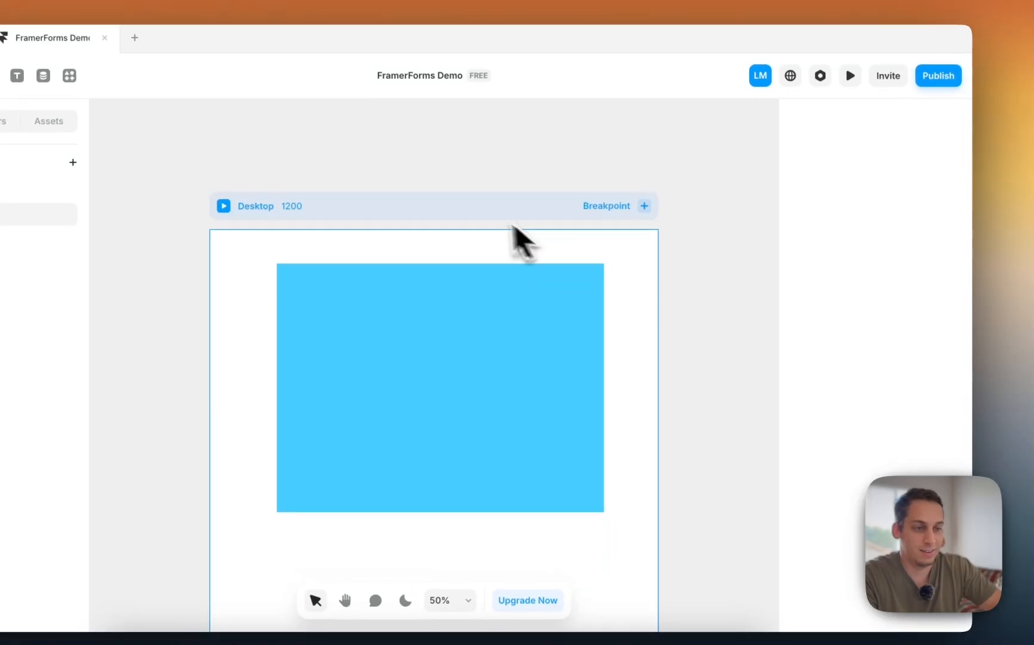
pyautogui.click(468, 239)
pyautogui.click(440, 290)
pyautogui.click(463, 219)
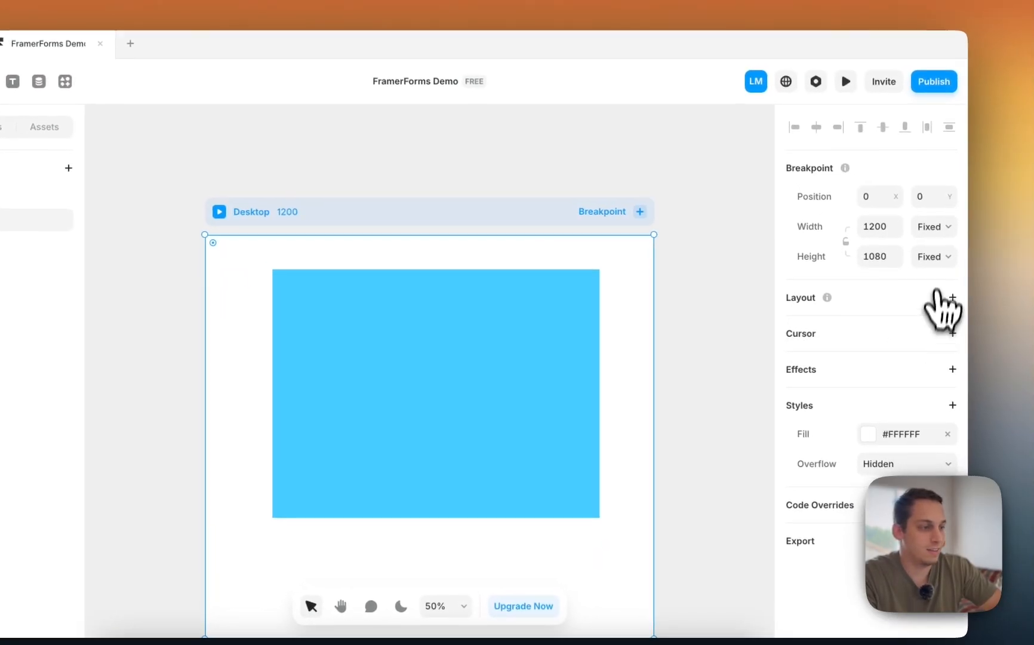
pyautogui.click(948, 262)
pyautogui.click(927, 307)
pyautogui.click(762, 266)
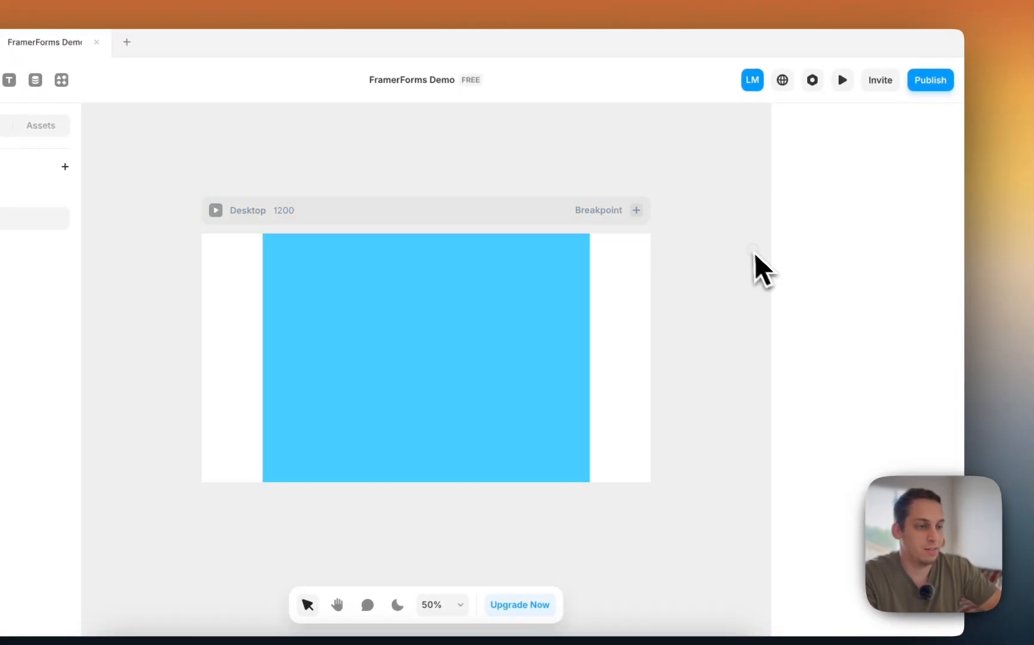
# - Fill the frame with green #45FFAB and go back to the Home page
pyautogui.click(437, 308)
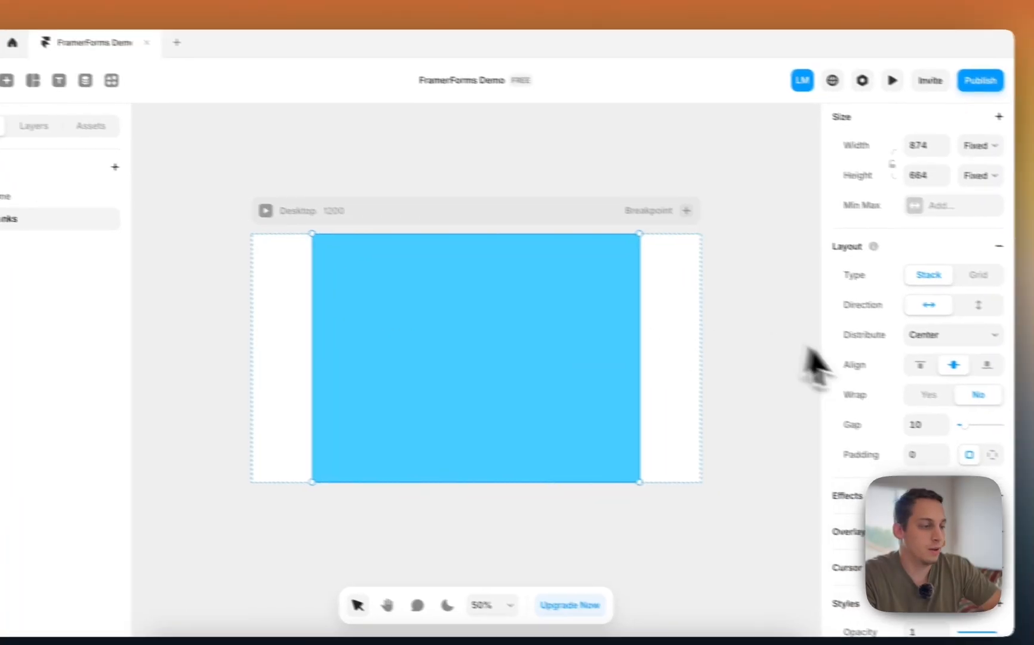
pyautogui.scroll(-8, 932, 427)
pyautogui.click(875, 298)
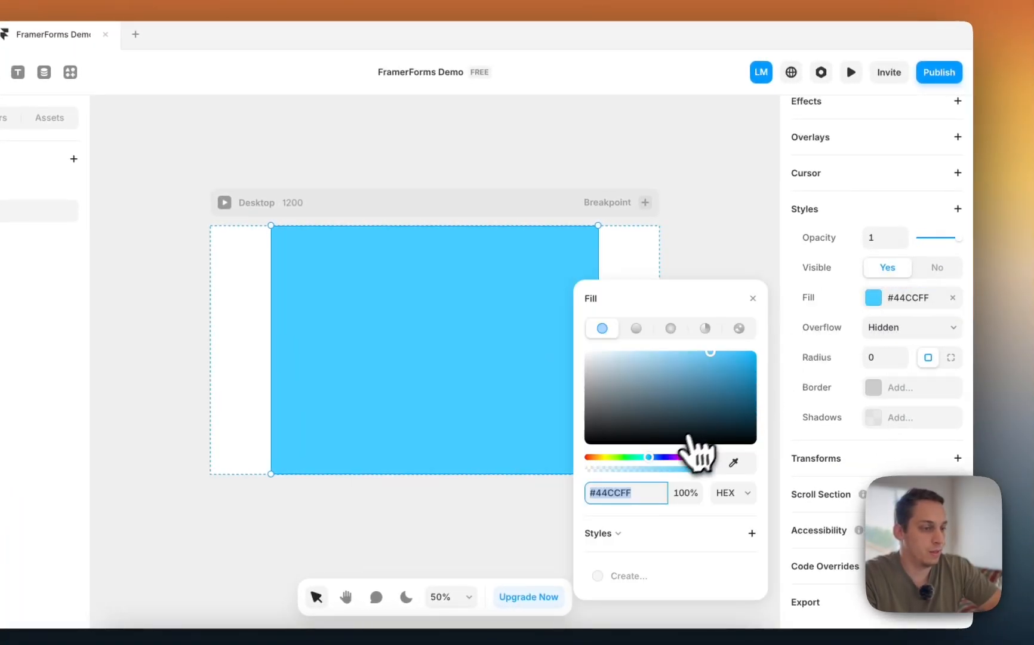
pyautogui.click(644, 457)
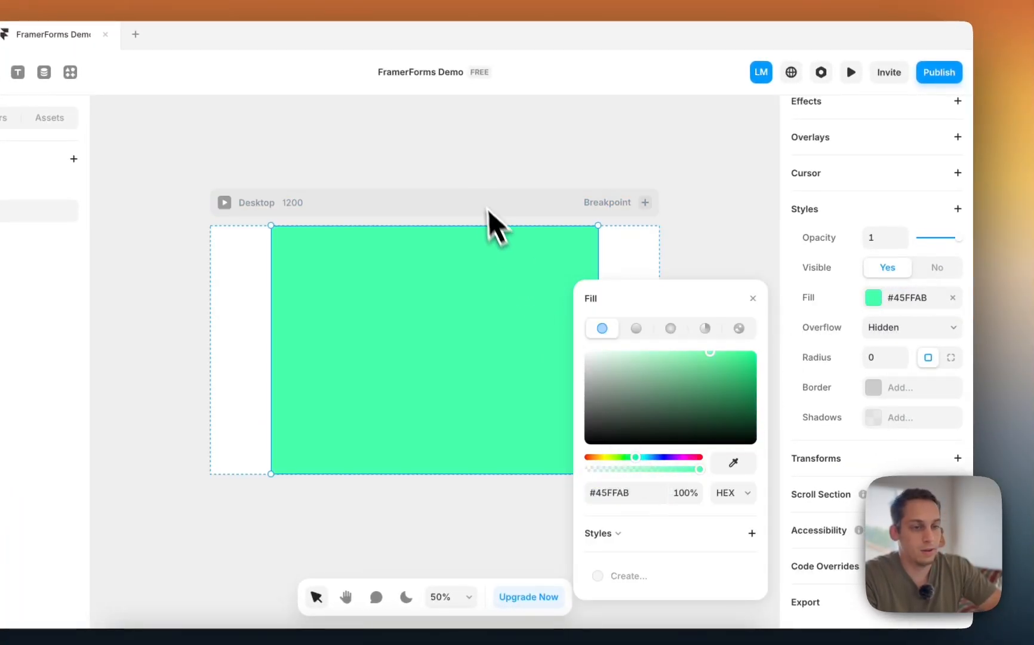
pyautogui.click(454, 185)
pyautogui.click(118, 201)
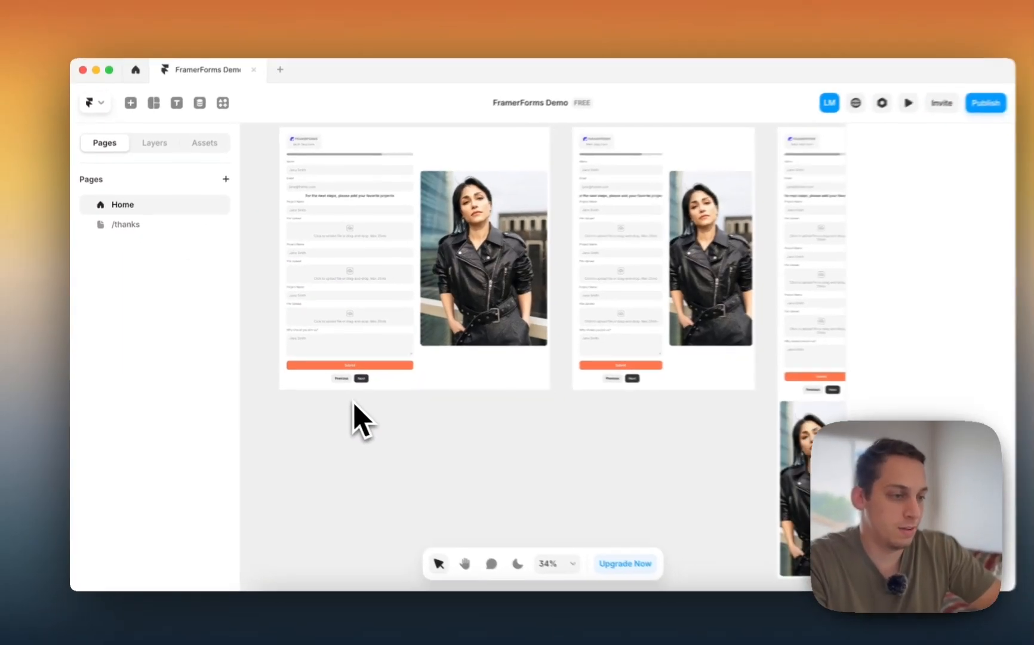
# - Select the Form layer on the Home page
pyautogui.scroll(-3, 526, 244)
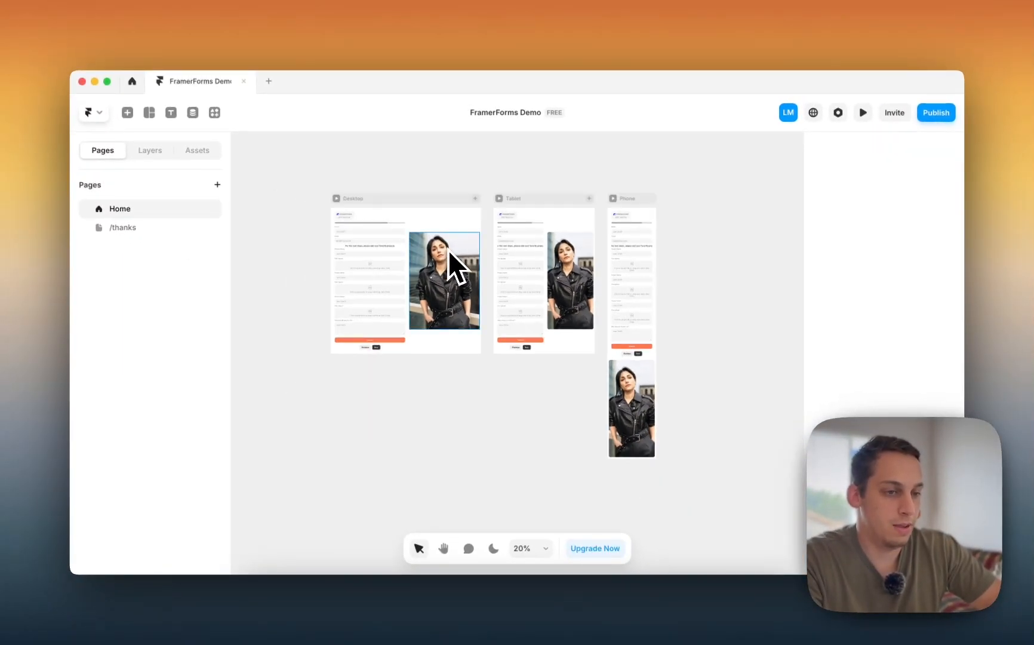
pyautogui.click(409, 201)
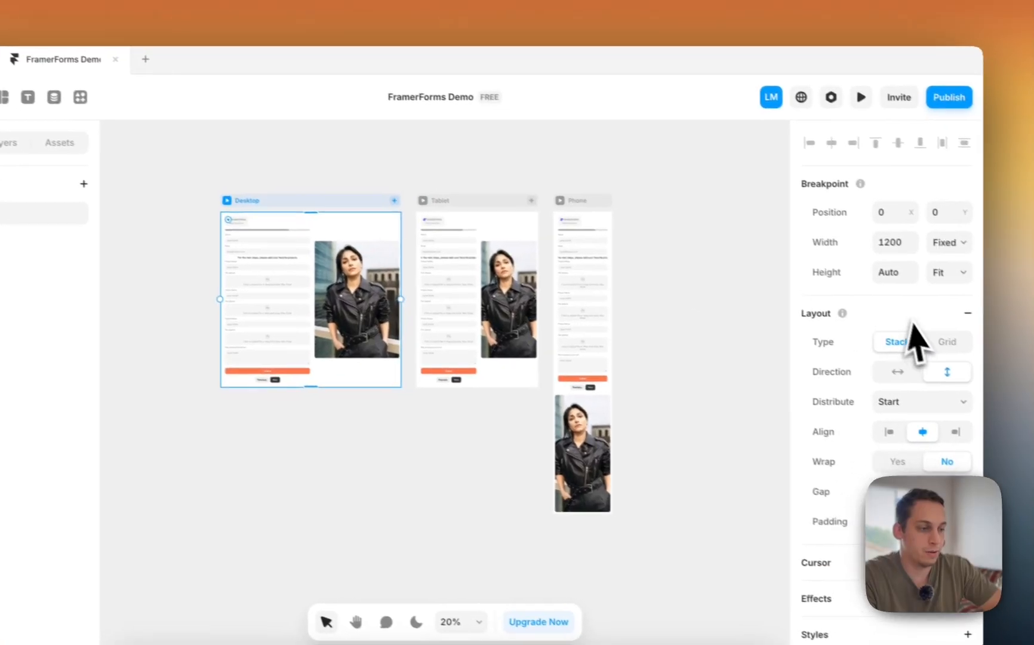
pyautogui.scroll(-3, 932, 364)
pyautogui.scroll(3, 914, 353)
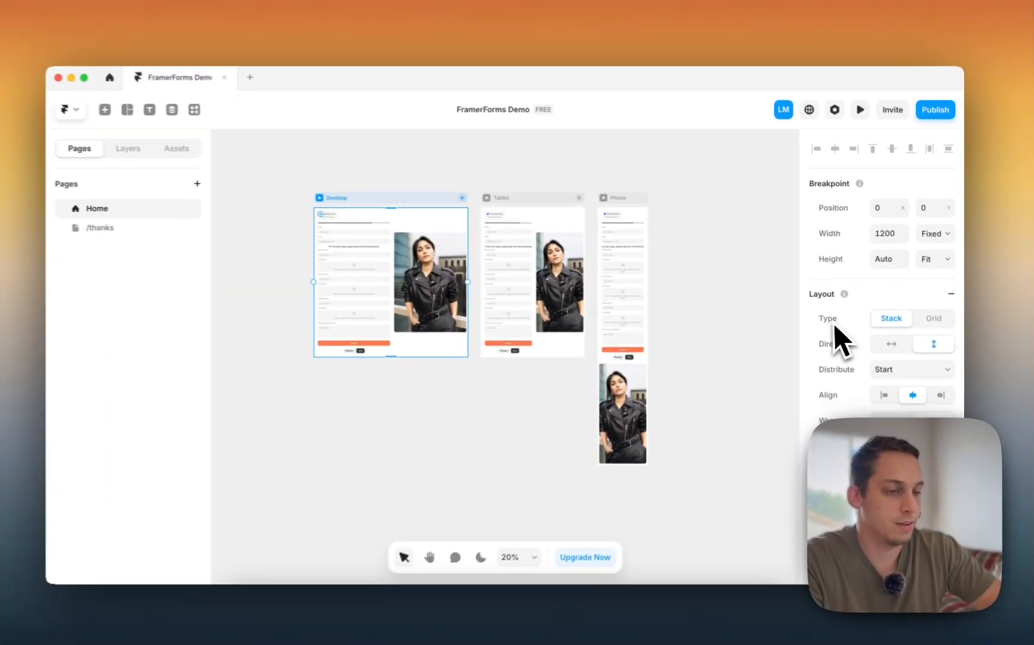
pyautogui.scroll(-2, 855, 347)
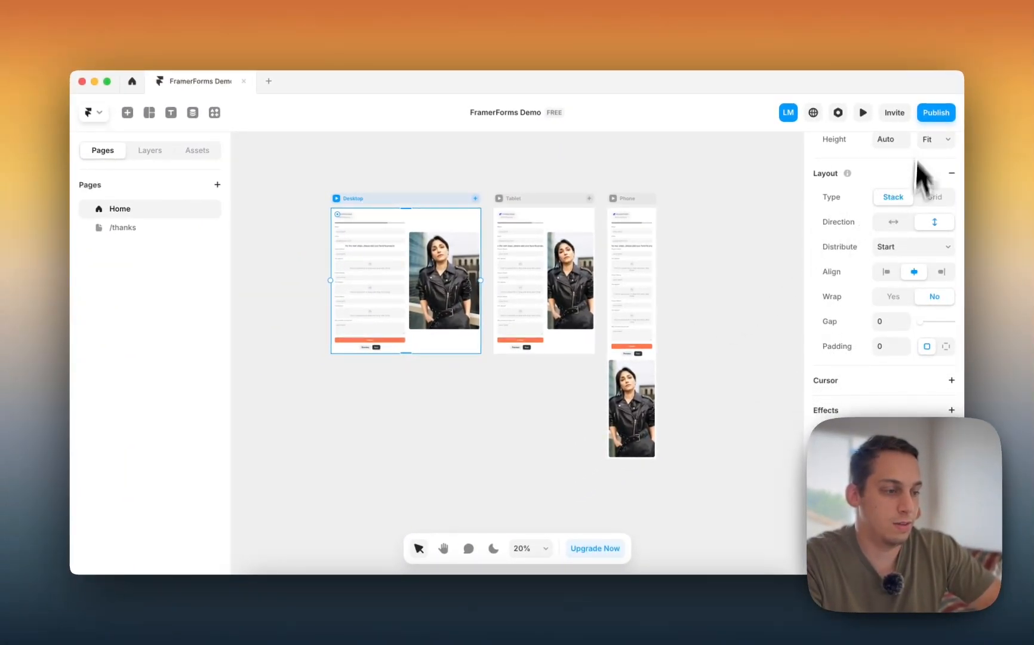
pyautogui.click(398, 326)
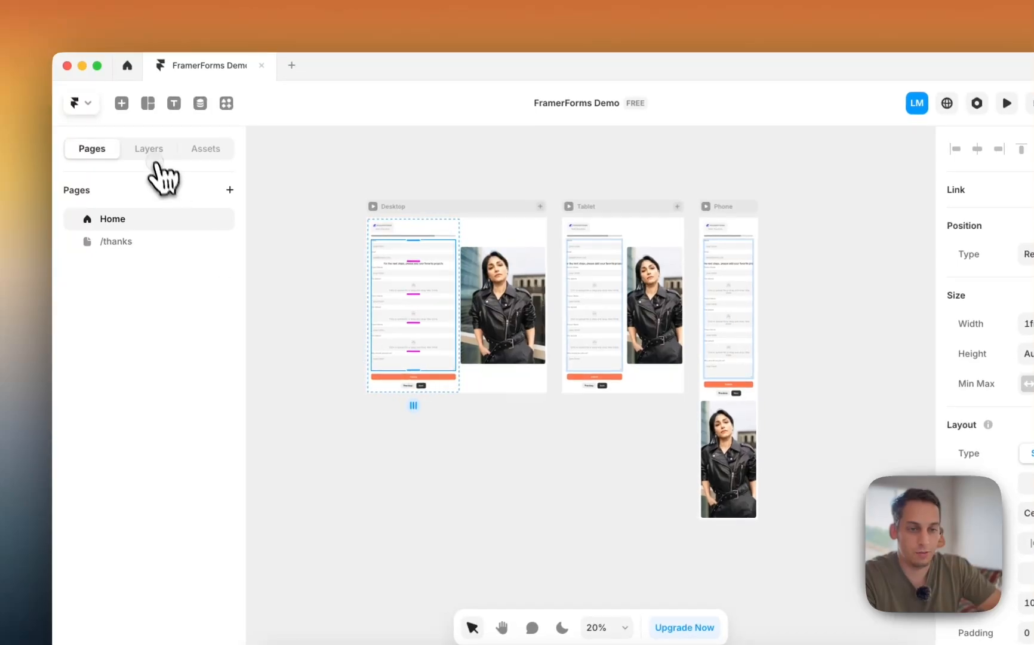
pyautogui.click(154, 153)
pyautogui.click(185, 308)
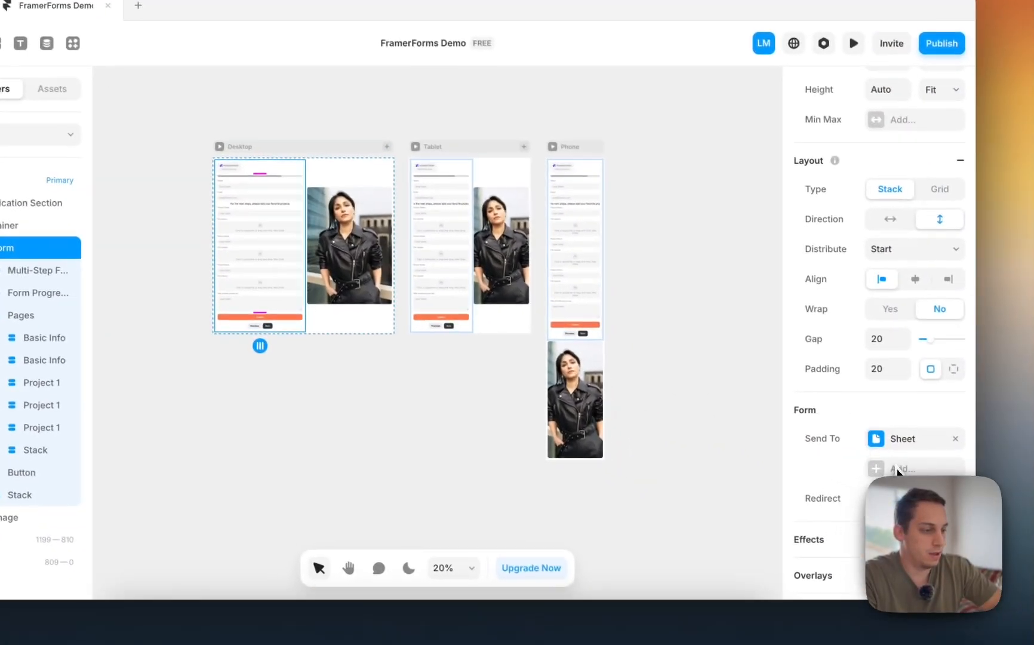
# - Set the success redirect to /thanks, then publish and open the live site
pyautogui.click(898, 496)
pyautogui.click(669, 538)
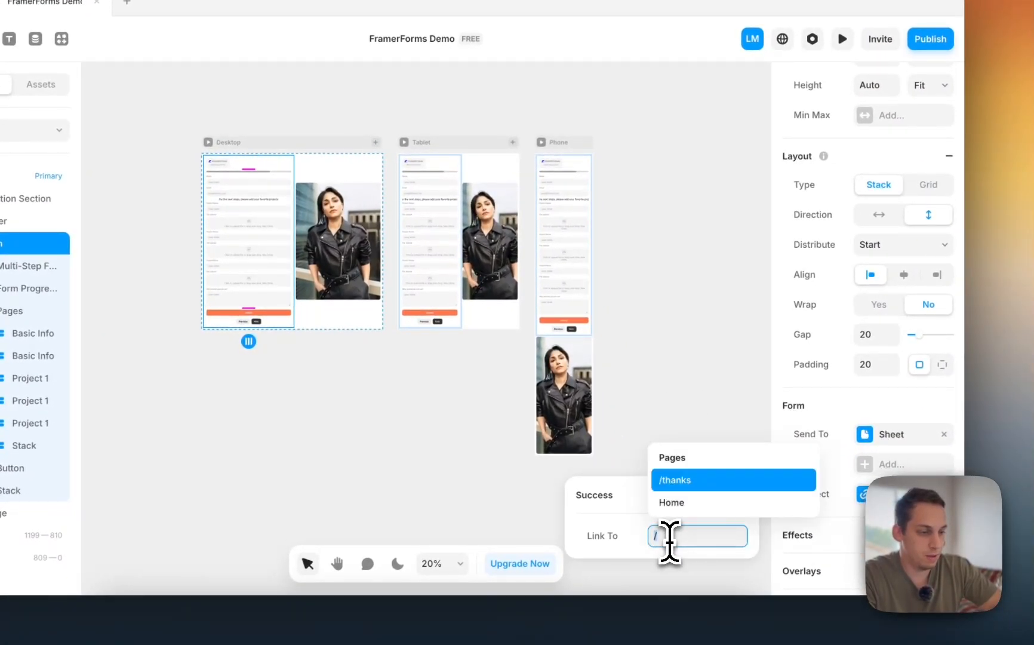
pyautogui.write('/')
pyautogui.click(684, 484)
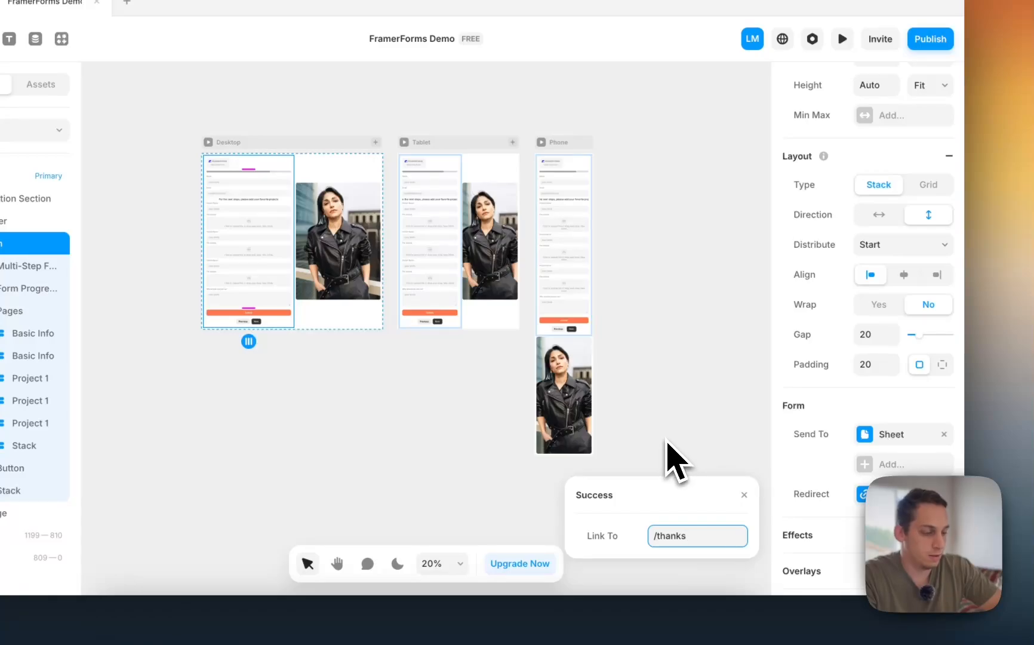
pyautogui.click(687, 441)
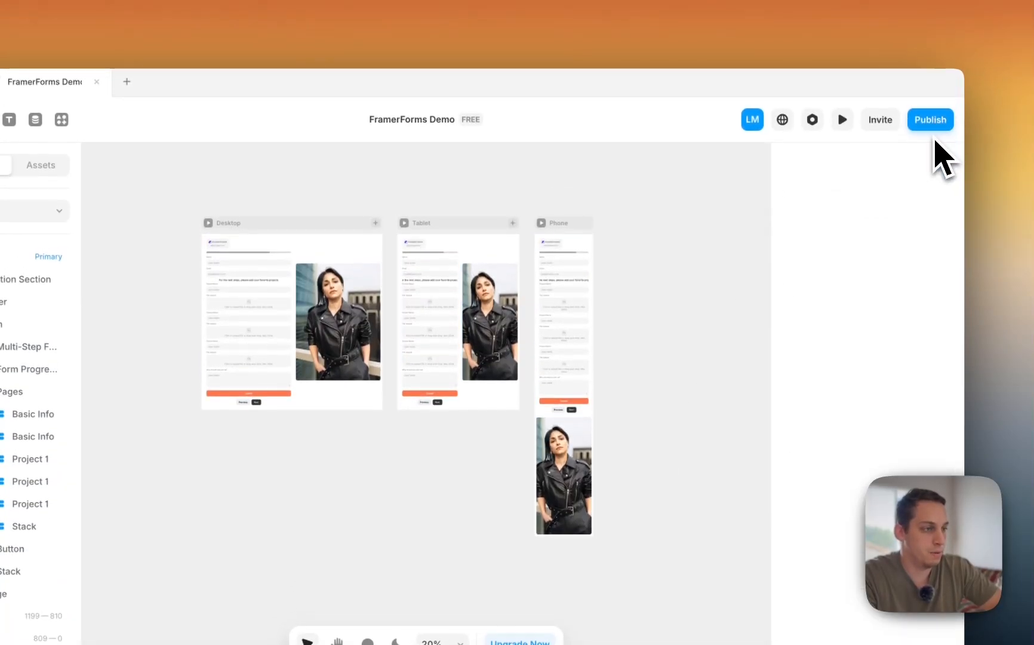
pyautogui.click(932, 122)
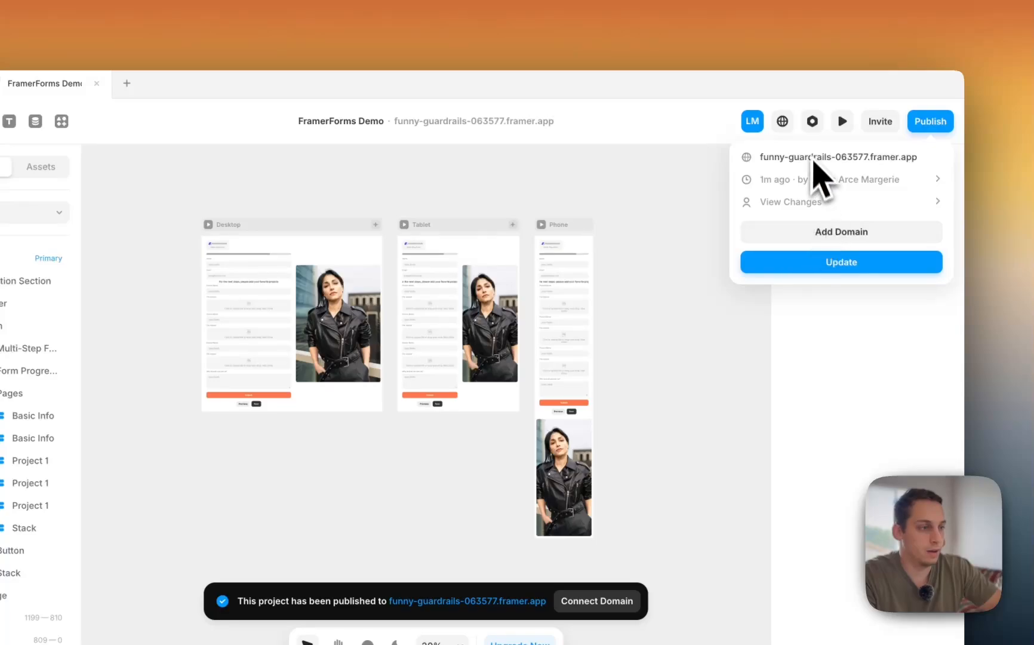
pyautogui.click(806, 159)
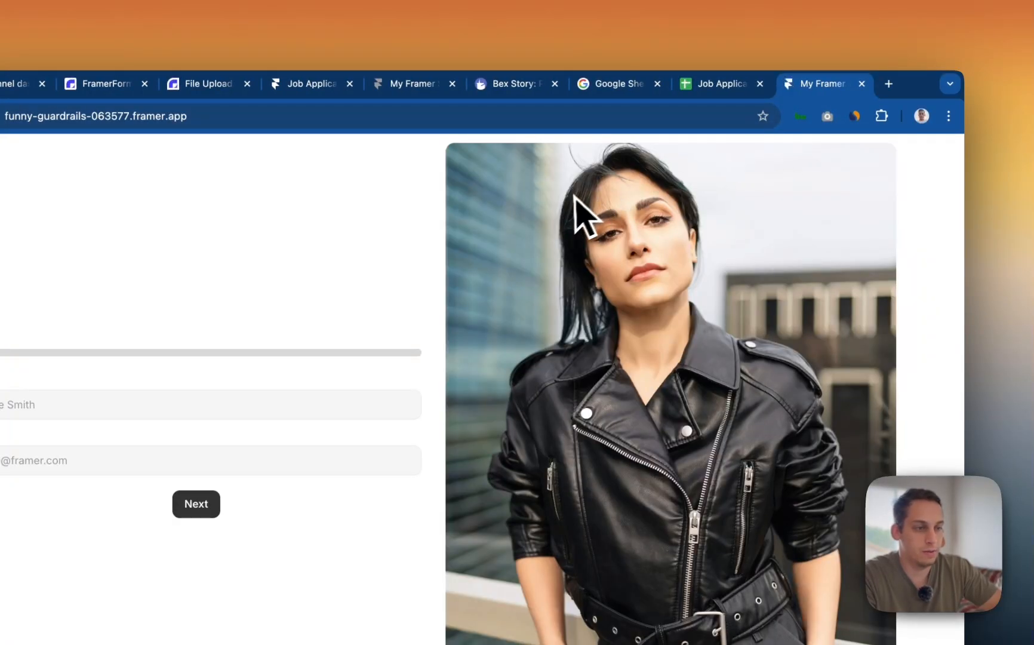
# - Enter an applicant's name and e-mail on the live form and advance to the projects step
pyautogui.scroll(-2, 528, 291)
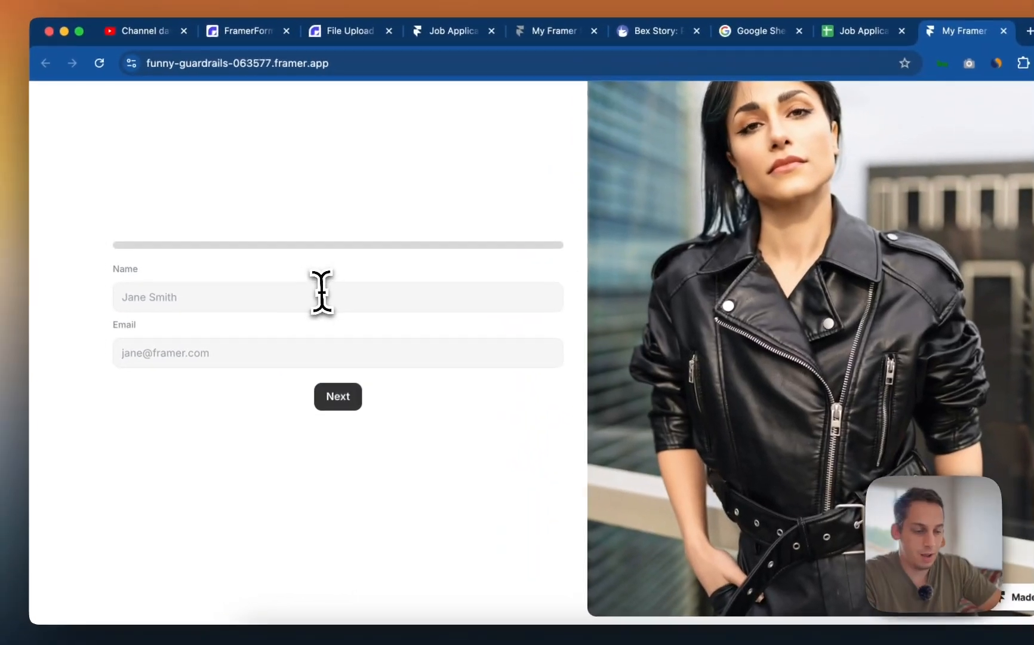
pyautogui.click(329, 294)
pyautogui.write('Luka')
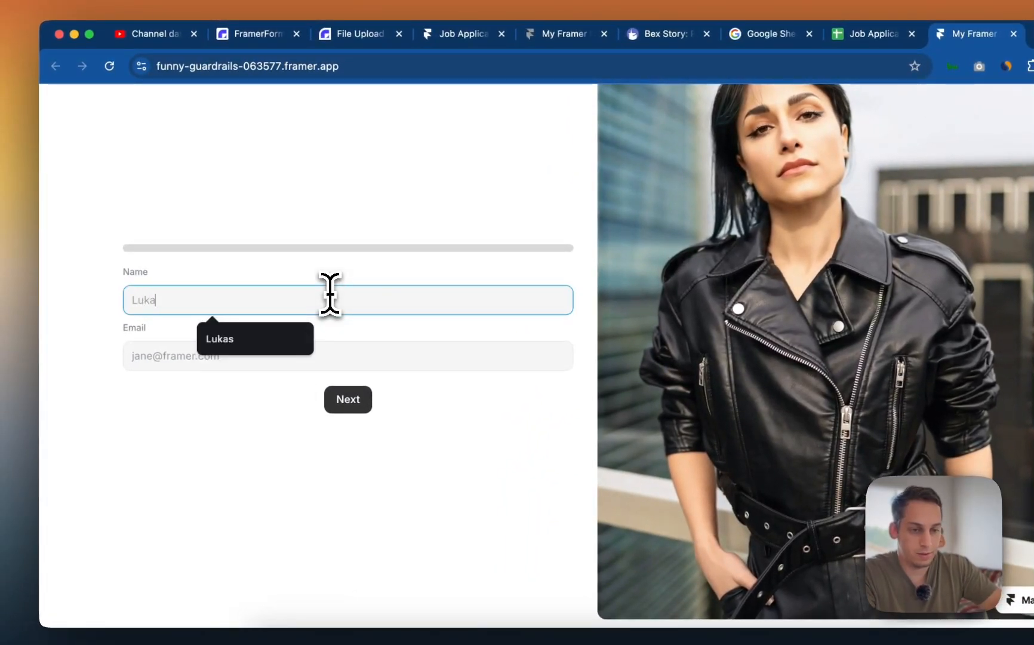
pyautogui.write('s')
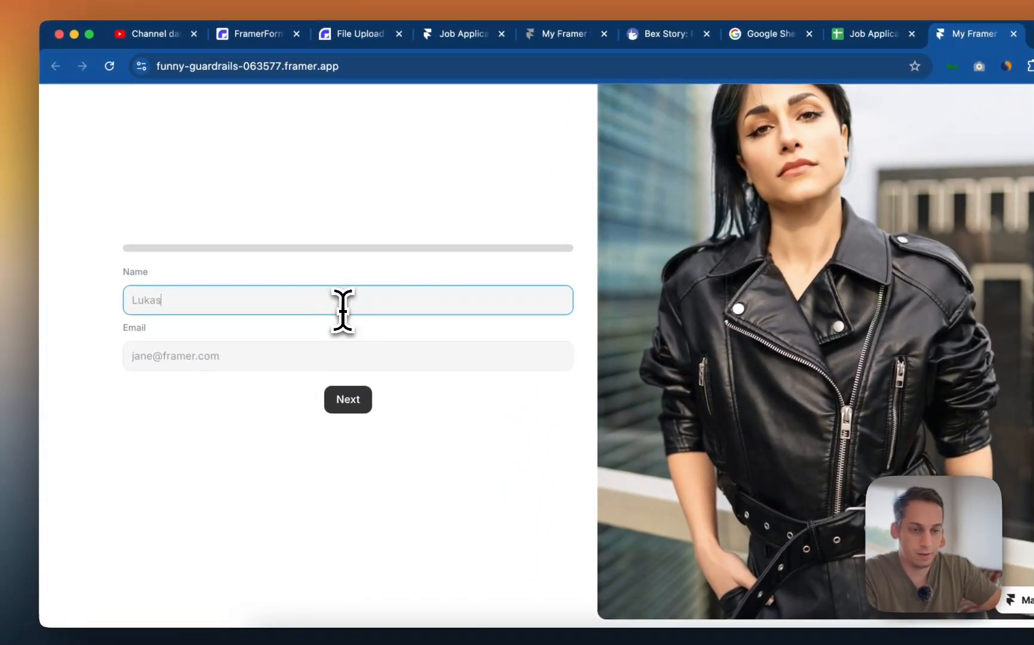
pyautogui.click(237, 357)
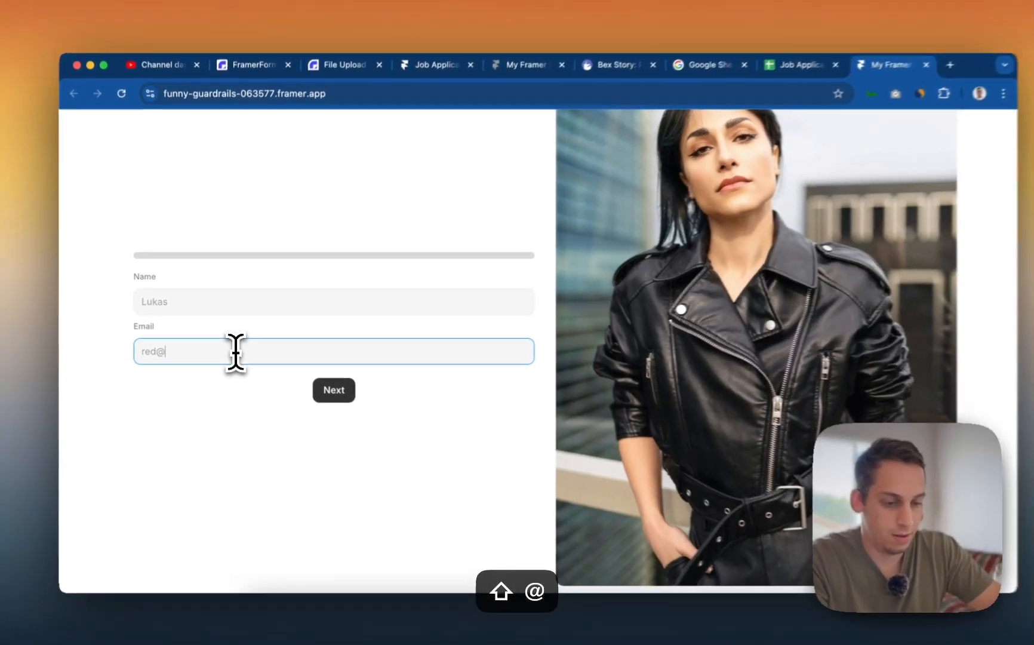
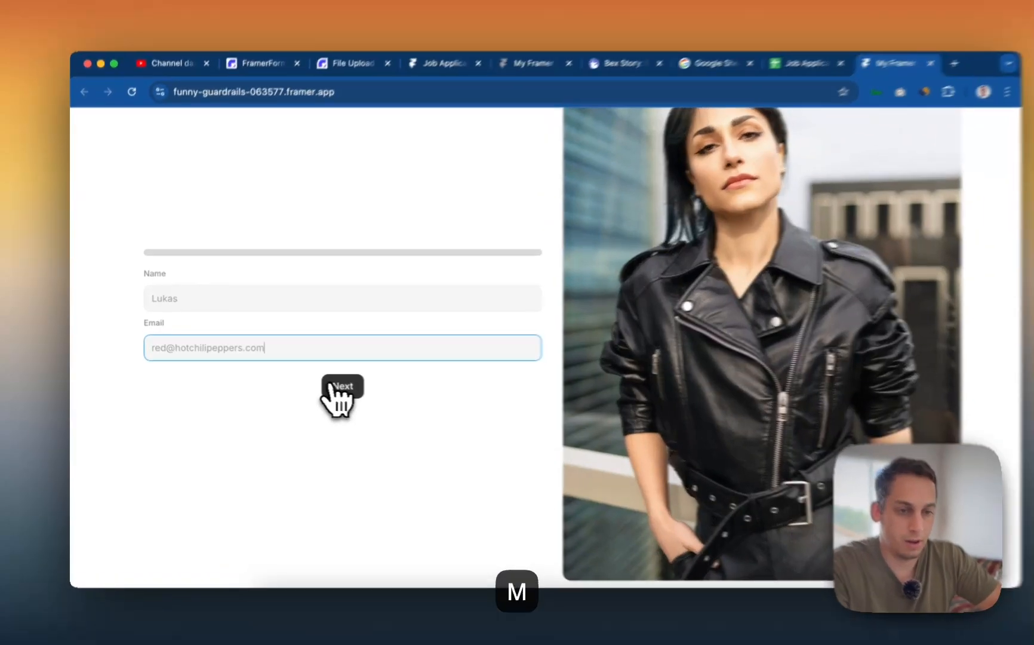
pyautogui.click(323, 386)
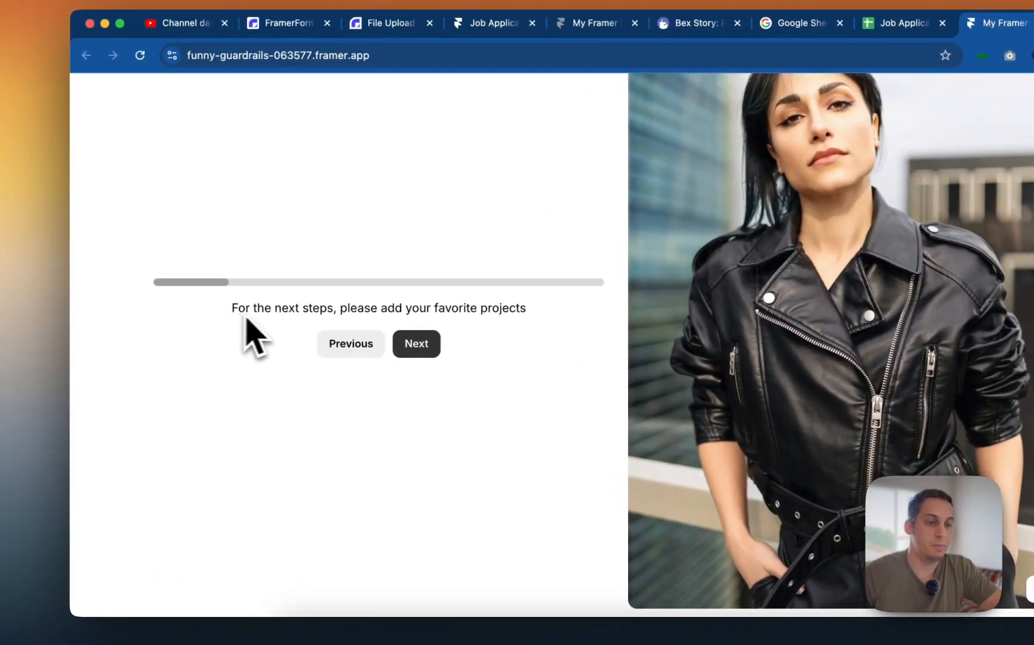
# - Add the first project 'Ferrari Webdes' with the 9.37.52 AM screenshot uploaded
pyautogui.click(410, 339)
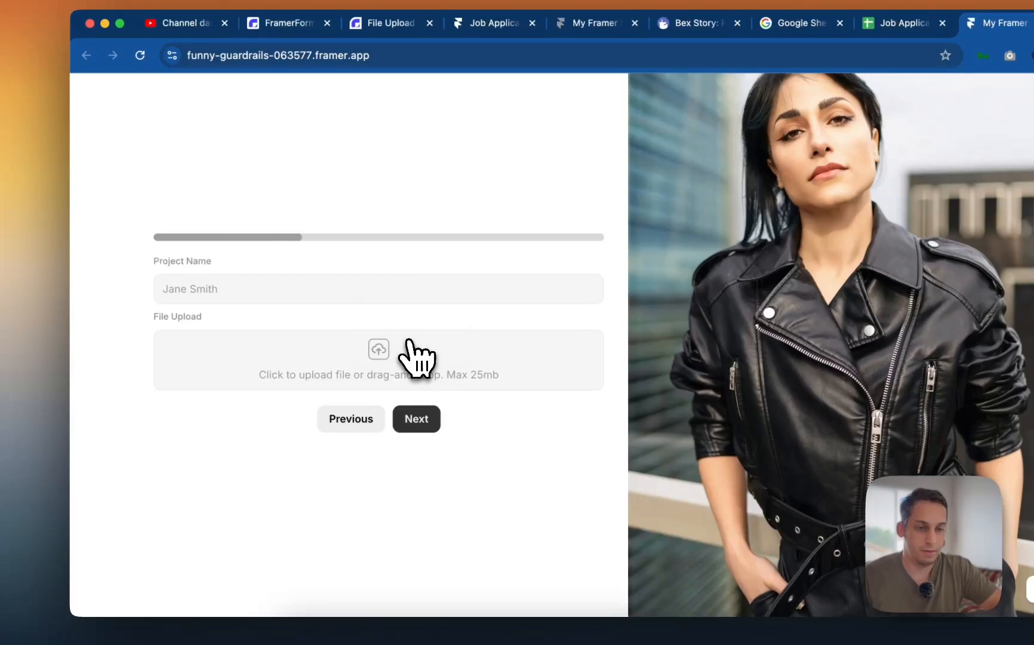
pyautogui.click(287, 292)
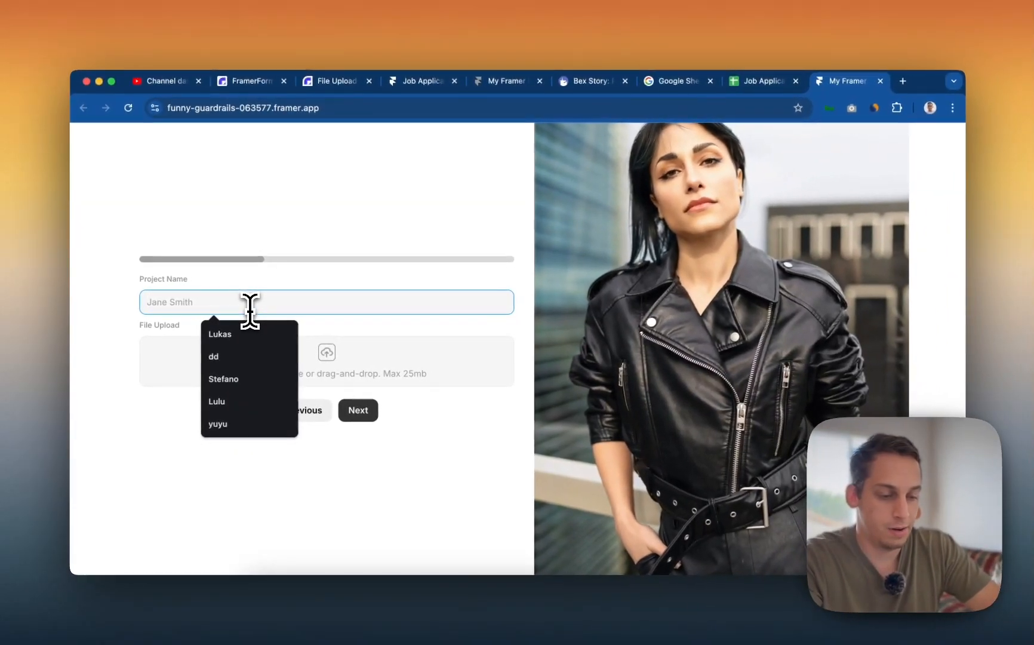
pyautogui.write('Fer')
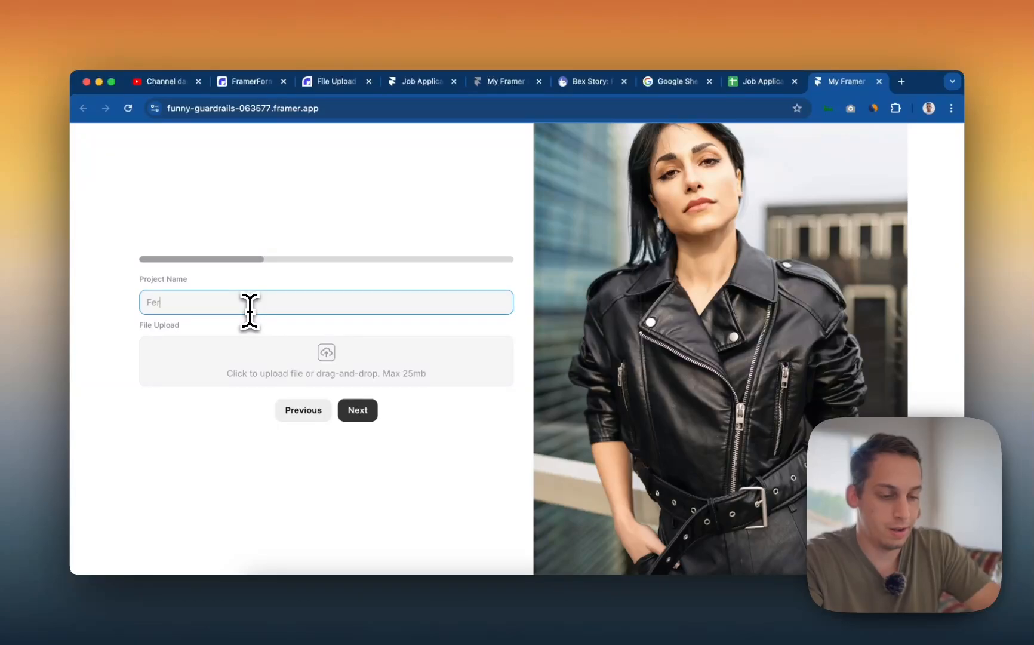
pyautogui.write('rari Webd')
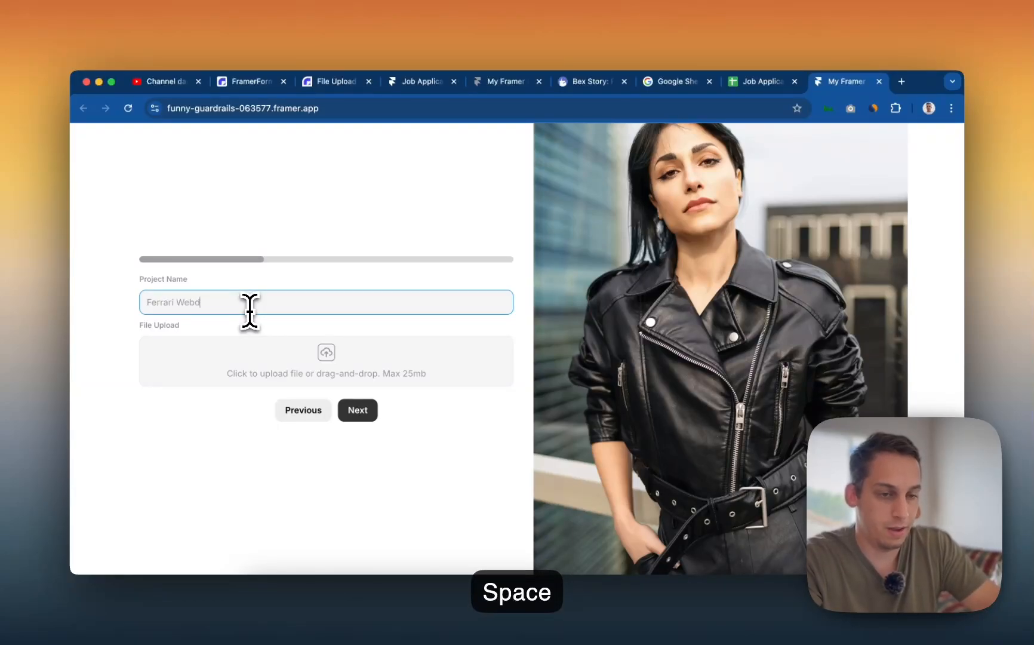
pyautogui.write('esign')
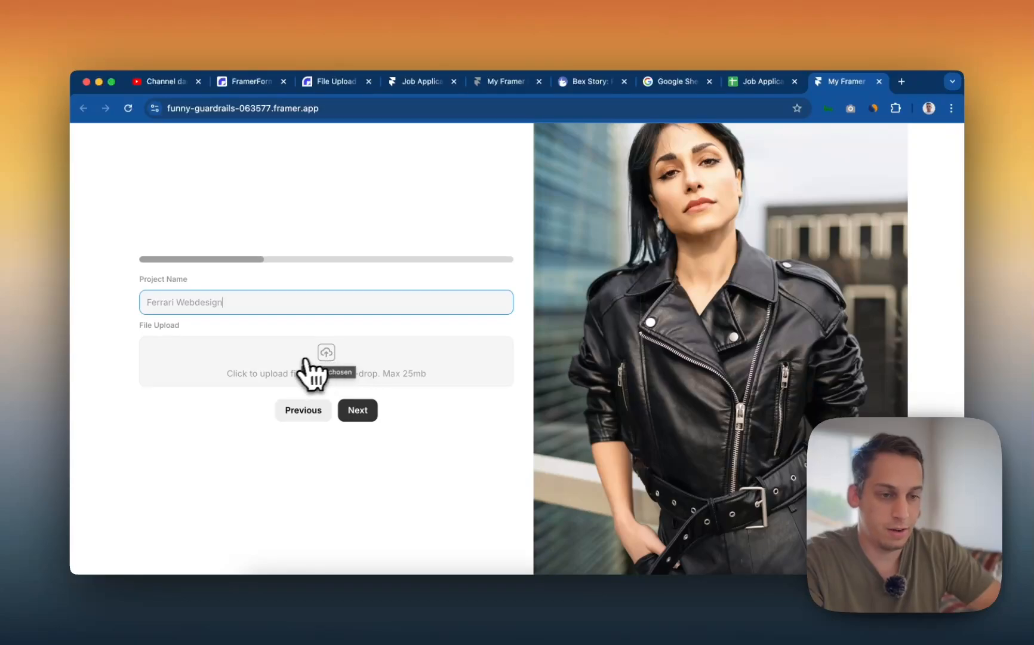
pyautogui.click(291, 362)
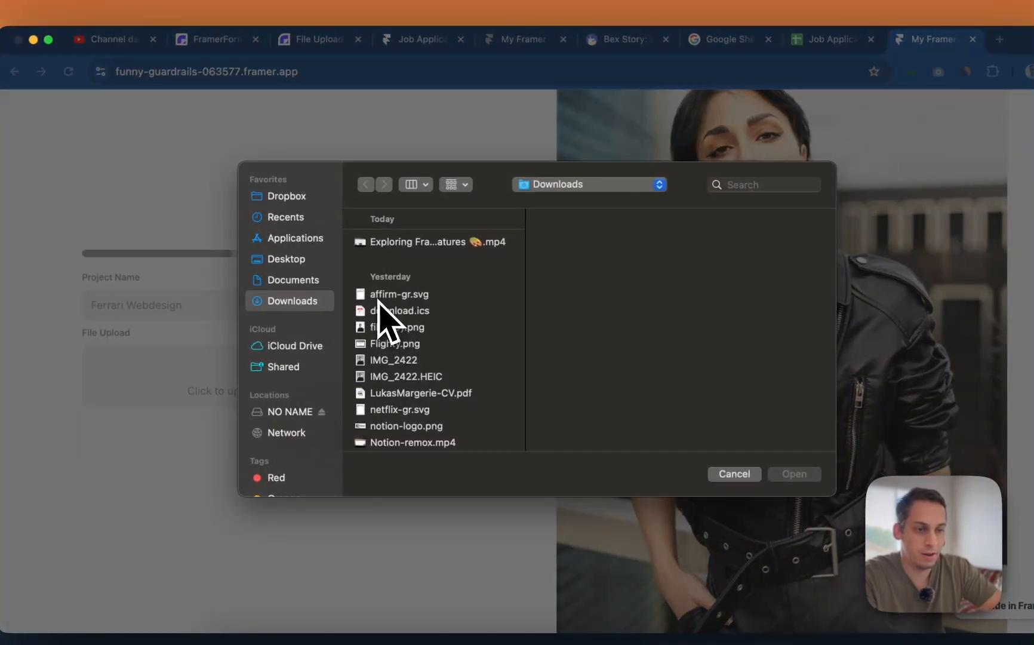
pyautogui.click(300, 219)
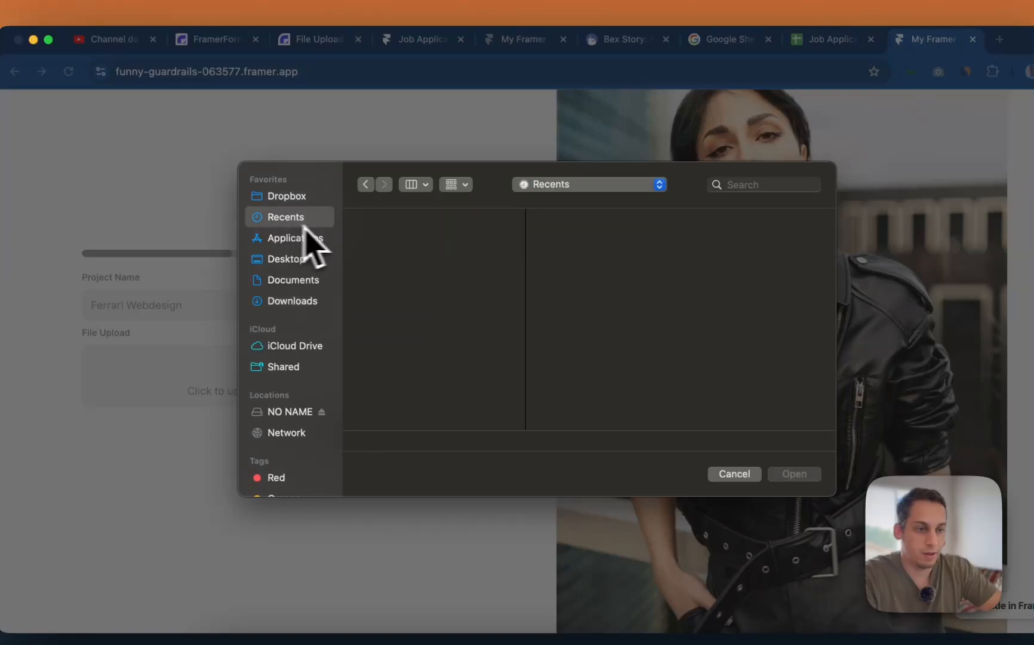
pyautogui.click(394, 258)
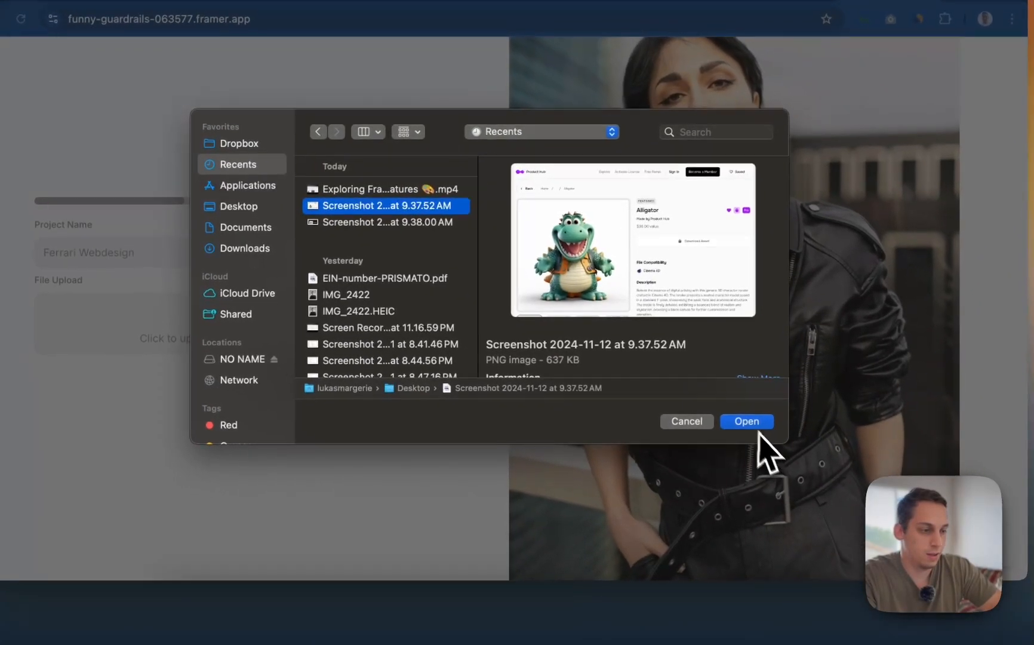
pyautogui.click(794, 473)
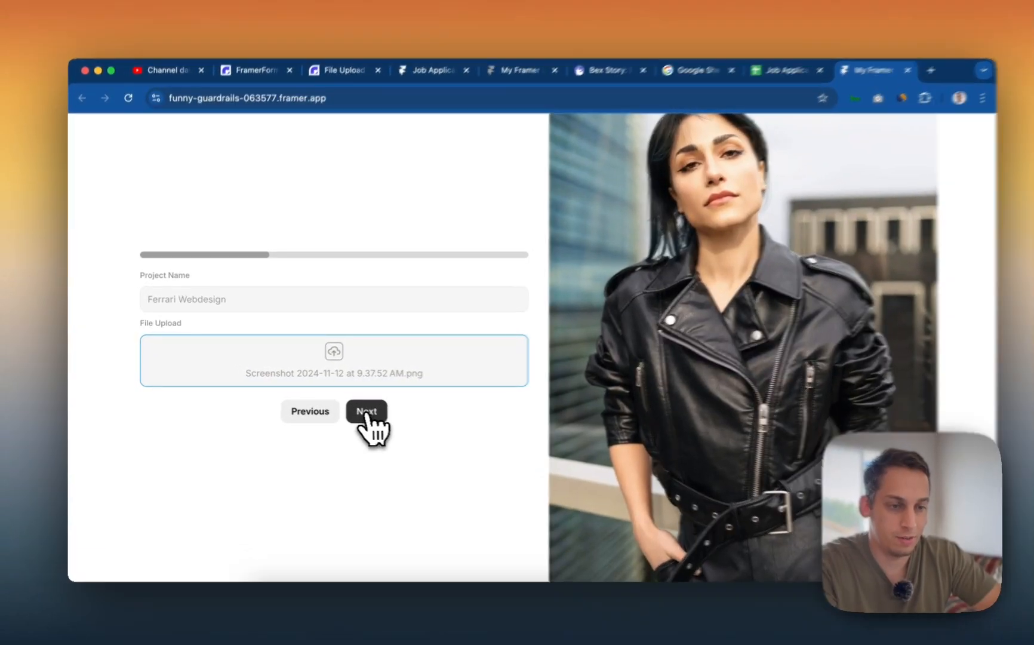
pyautogui.click(357, 410)
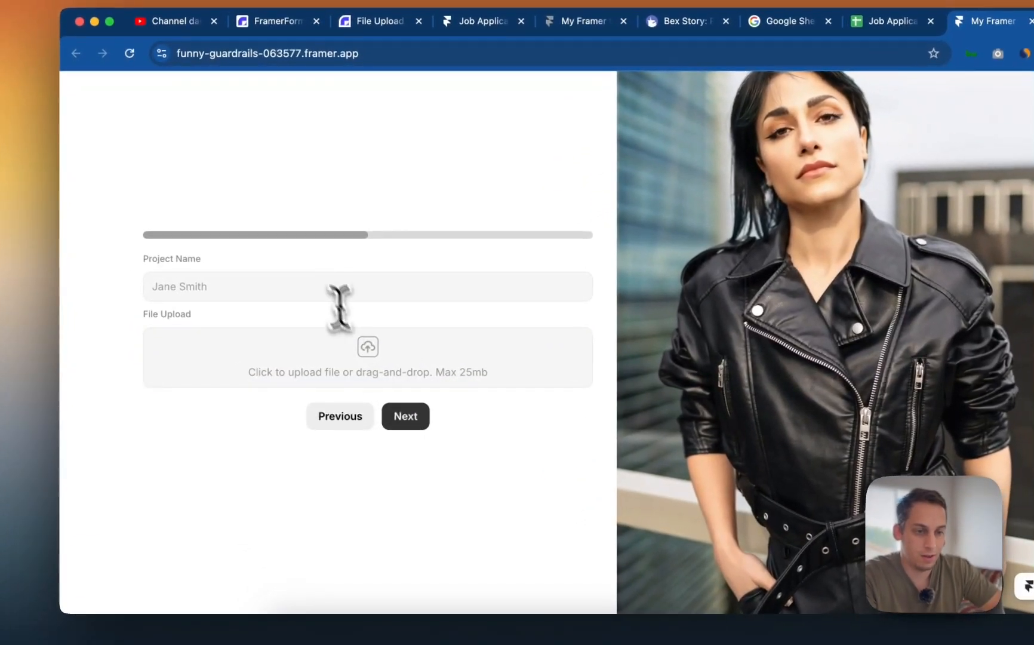
# - Add the second project 'Renault webdesgin' with the 9.38.00 AM screenshot uploaded
pyautogui.click(283, 302)
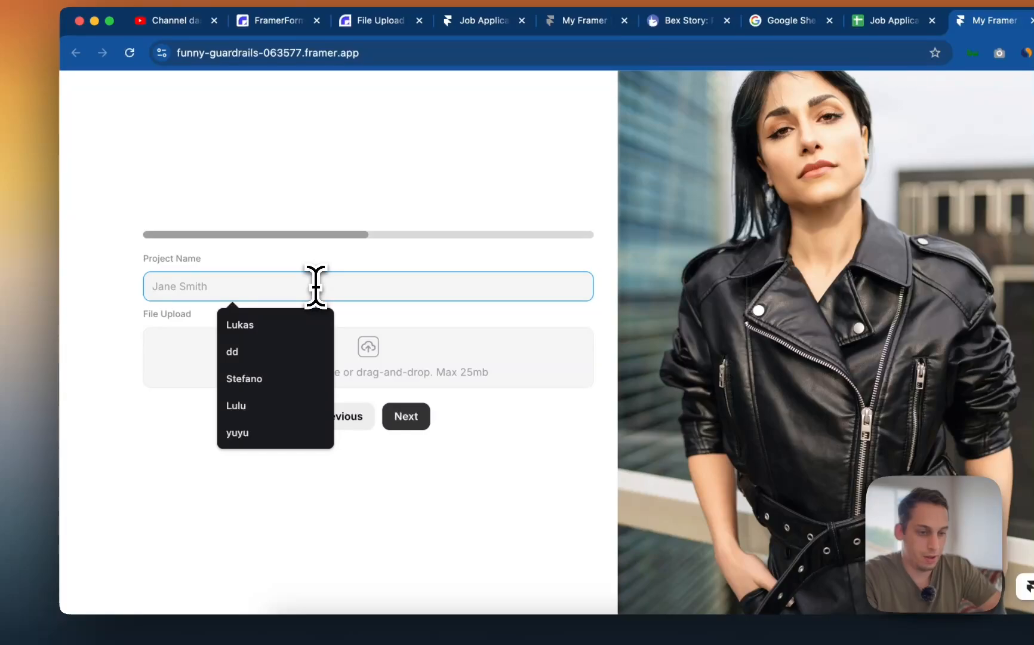
pyautogui.write('Renaul')
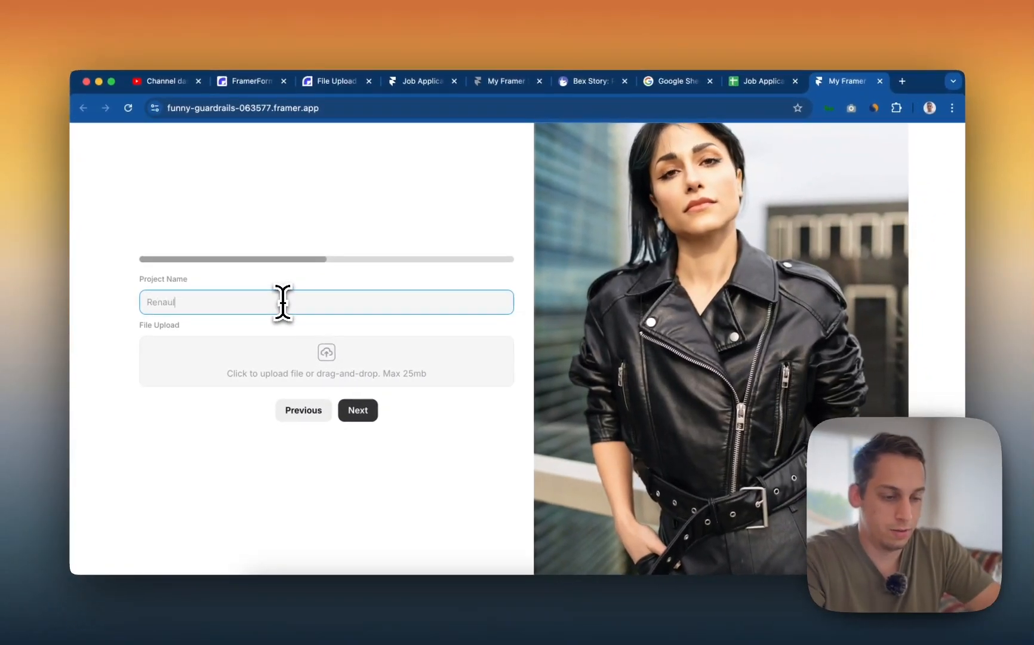
pyautogui.write('t webdesgin')
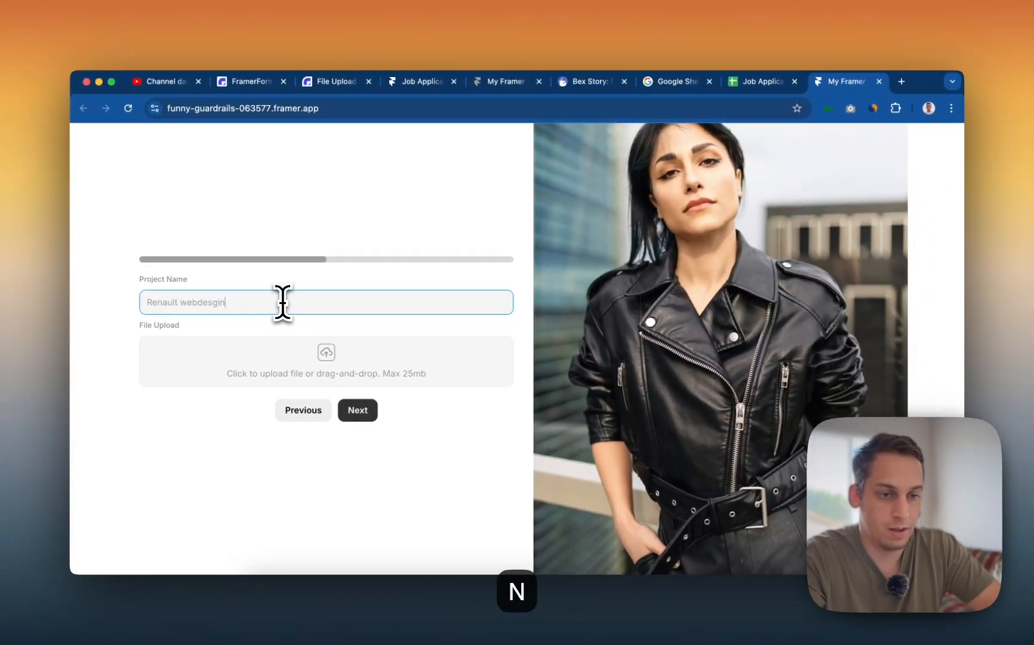
pyautogui.click(283, 367)
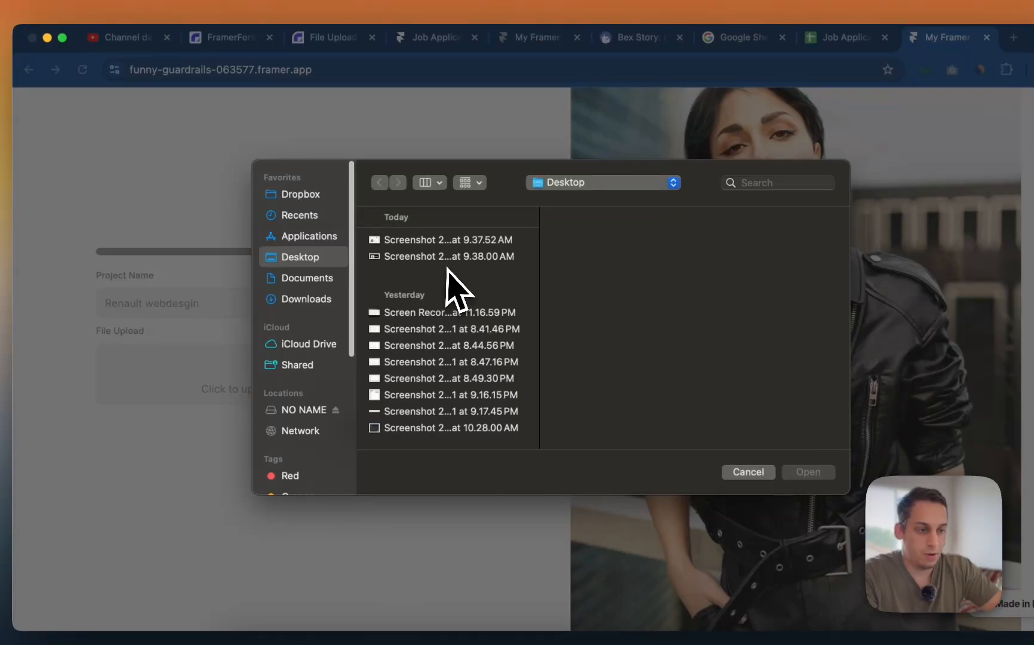
pyautogui.click(448, 255)
pyautogui.click(807, 472)
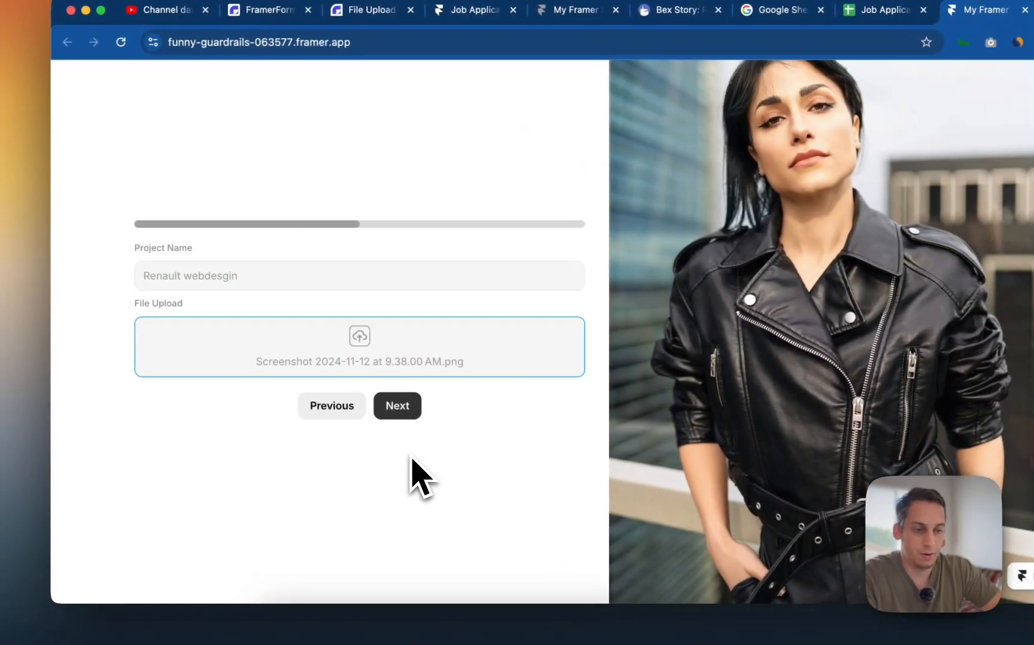
pyautogui.click(296, 410)
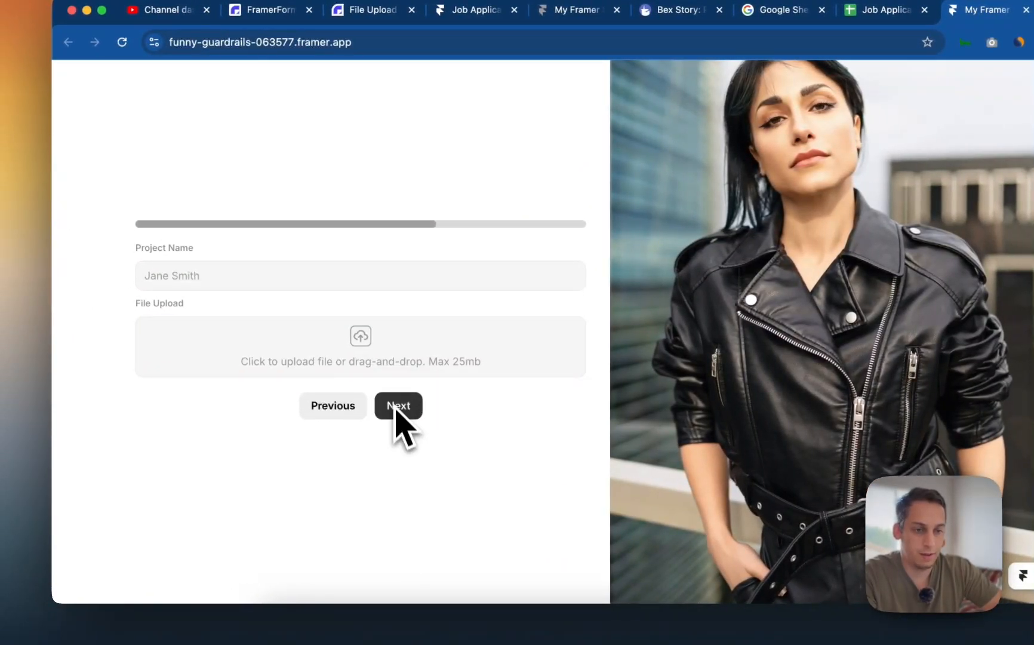
# - Add the third project 'Random project i did 4 years ago that i lo' with the 9.38.00 AM screenshot
pyautogui.click(304, 280)
pyautogui.write('Random projec')
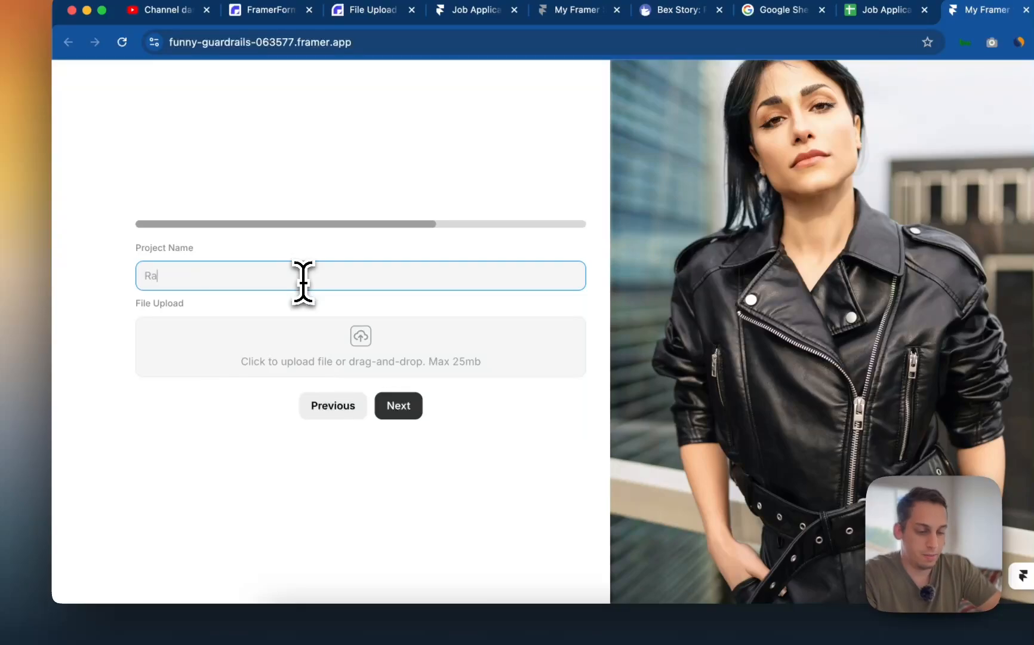
pyautogui.write('t i did 4 ')
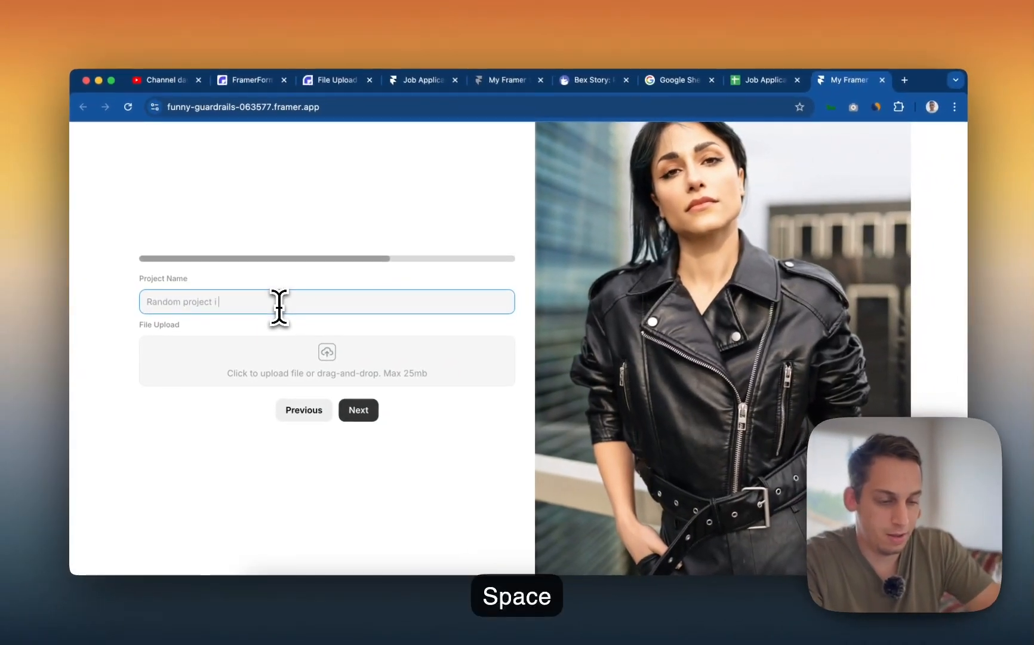
pyautogui.write('years ago that i love')
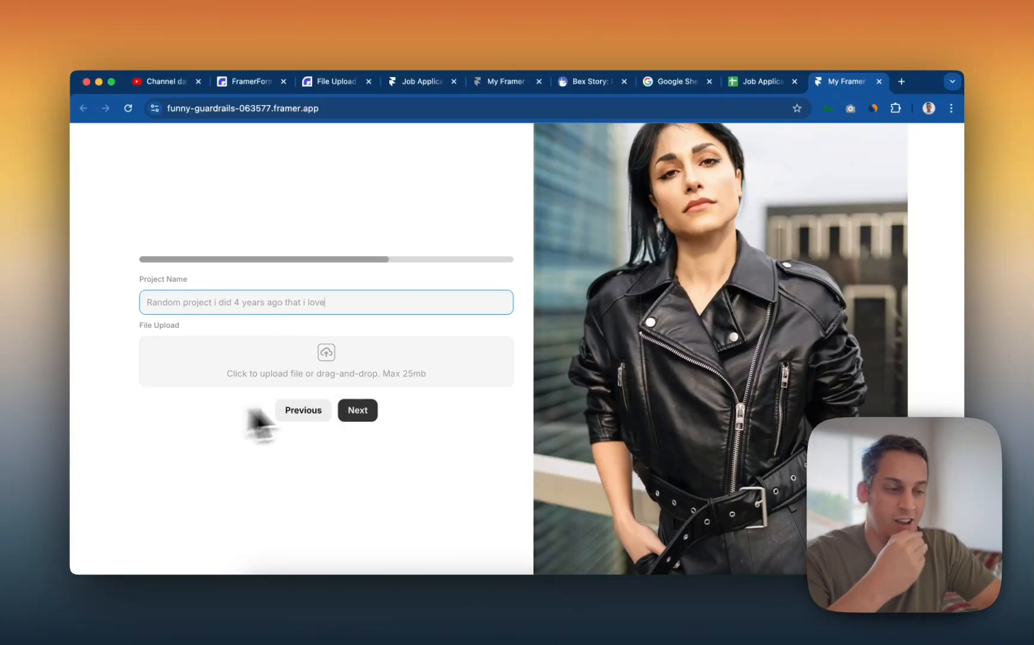
pyautogui.click(316, 421)
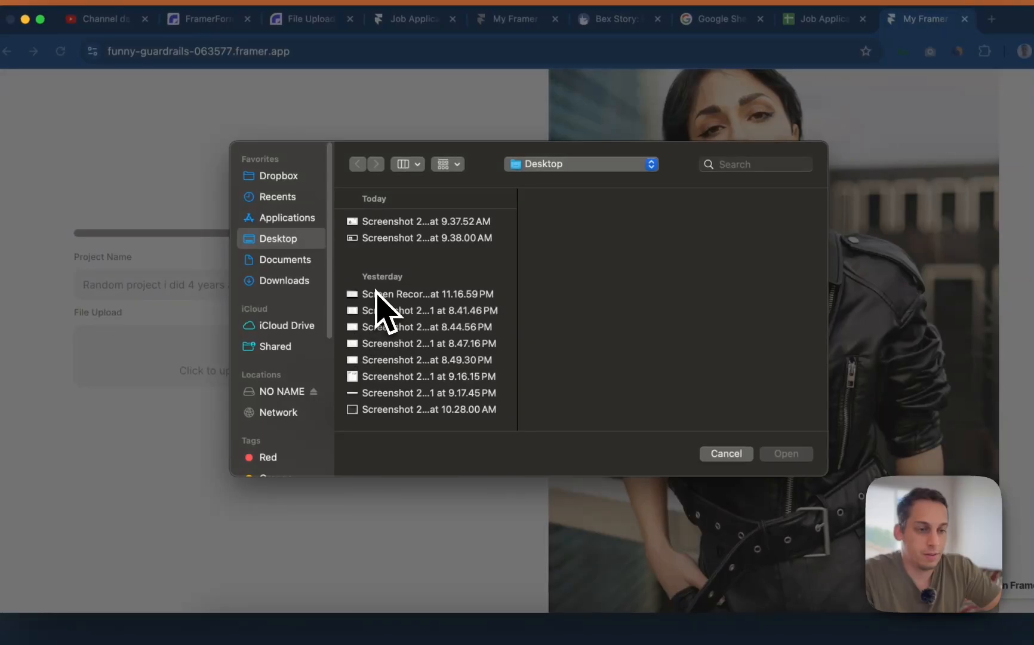
pyautogui.click(379, 239)
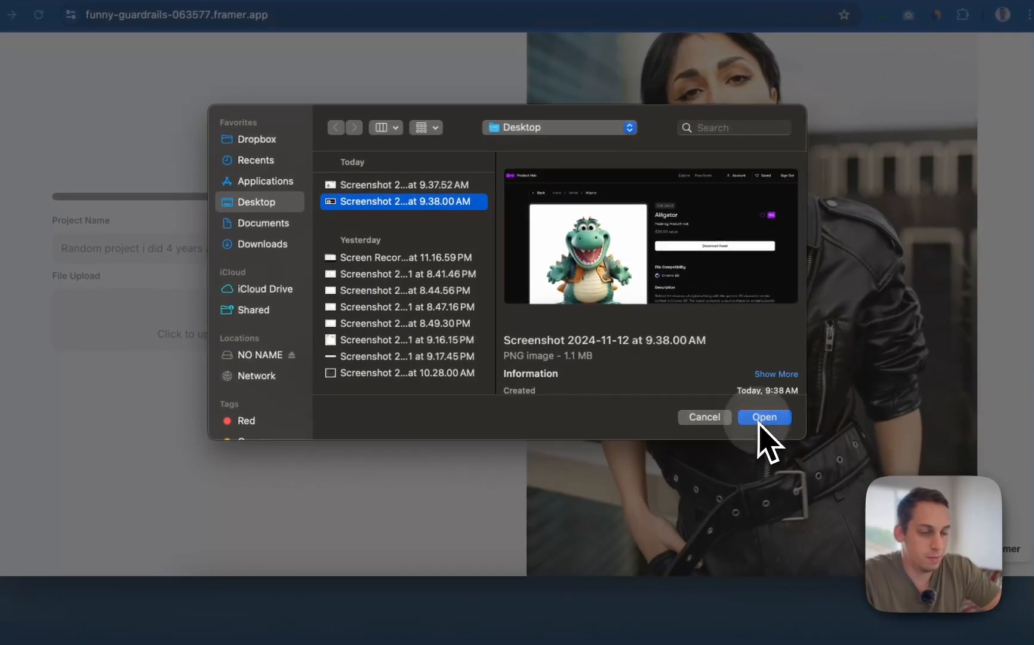
pyautogui.click(780, 454)
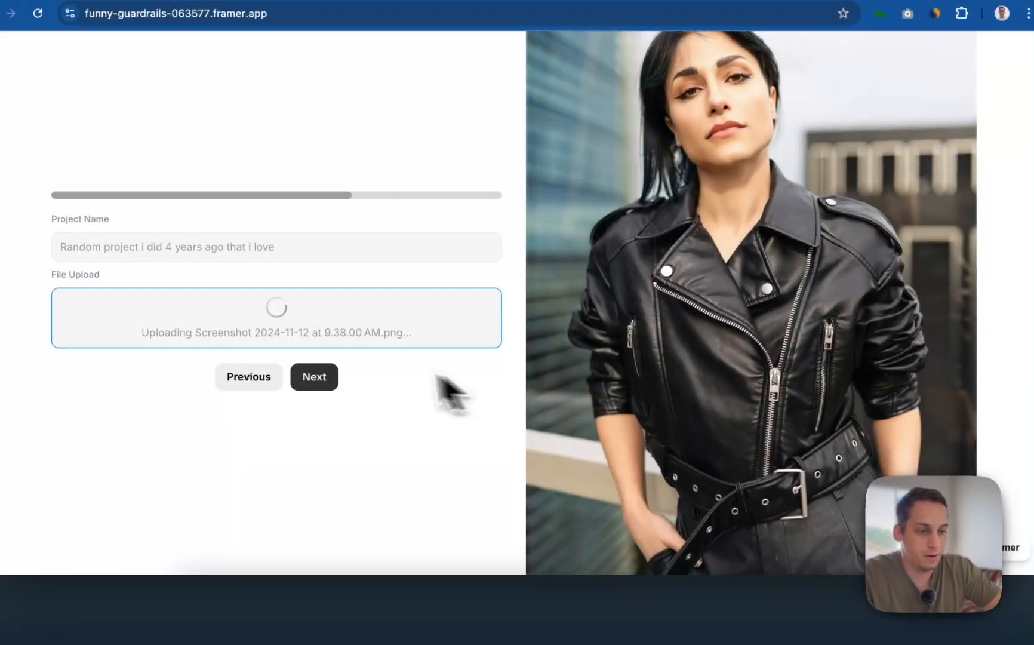
pyautogui.click(330, 377)
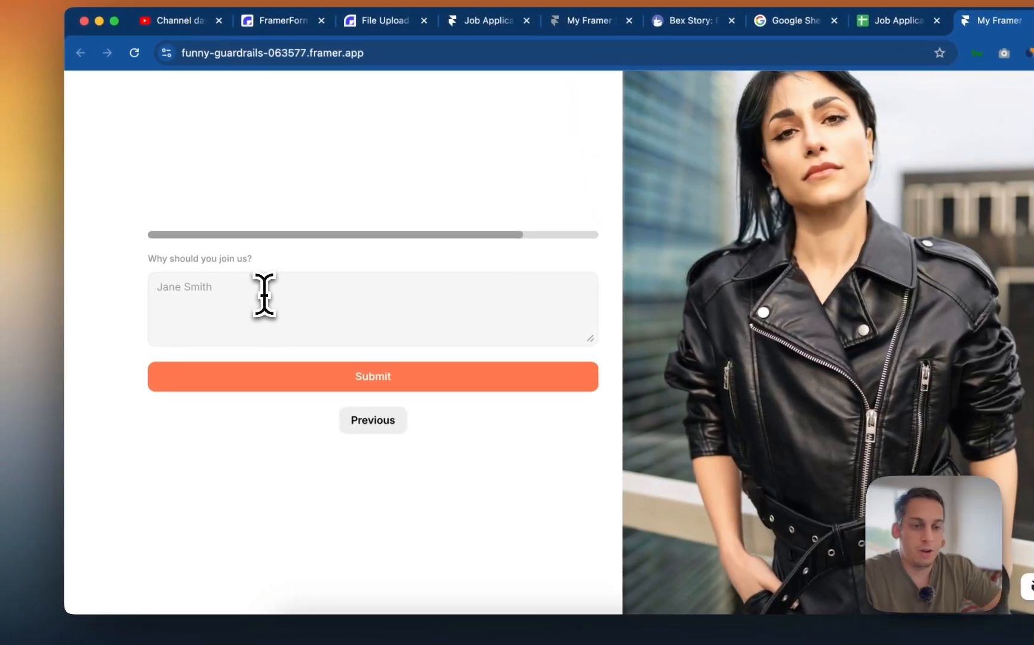
# - Answer 'Why should you join us?' with 'well, why not?' and submit the application
pyautogui.click(167, 254)
pyautogui.write('well')
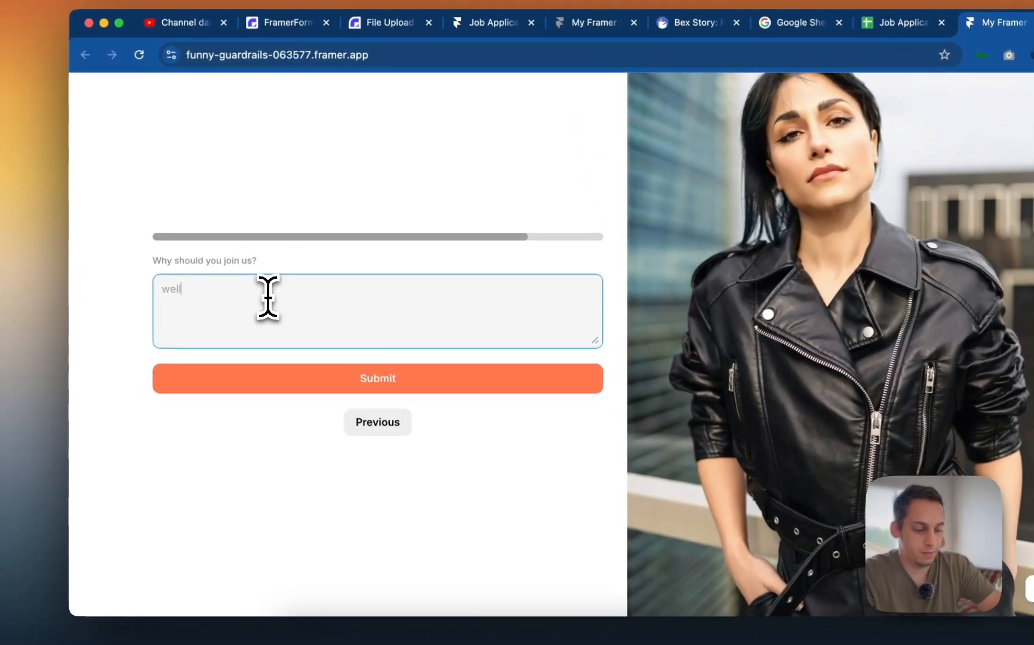
pyautogui.write(', why not?')
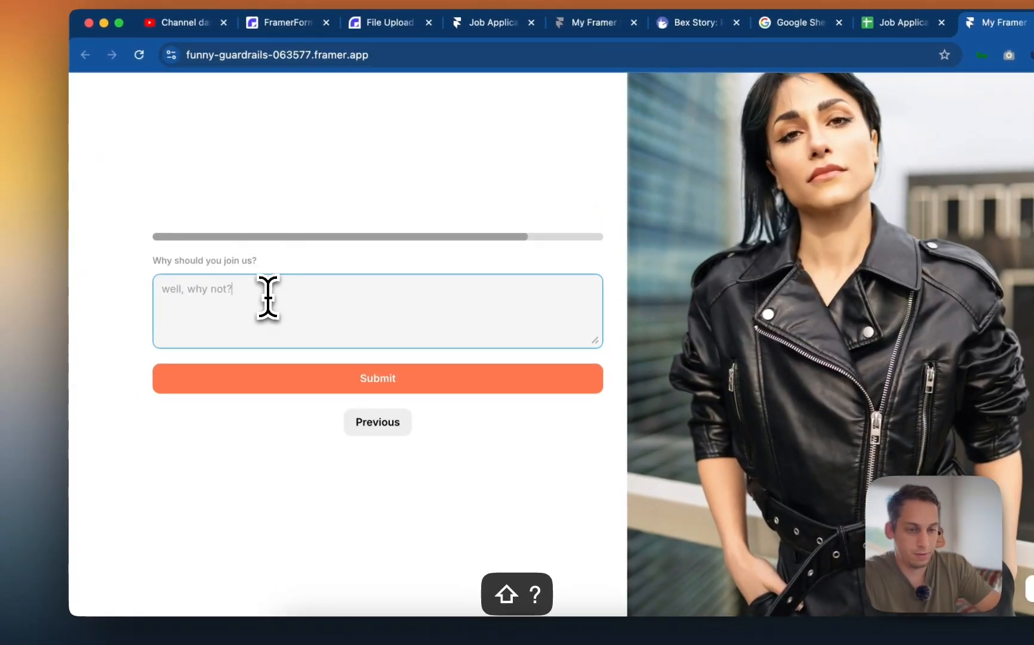
pyautogui.click(356, 377)
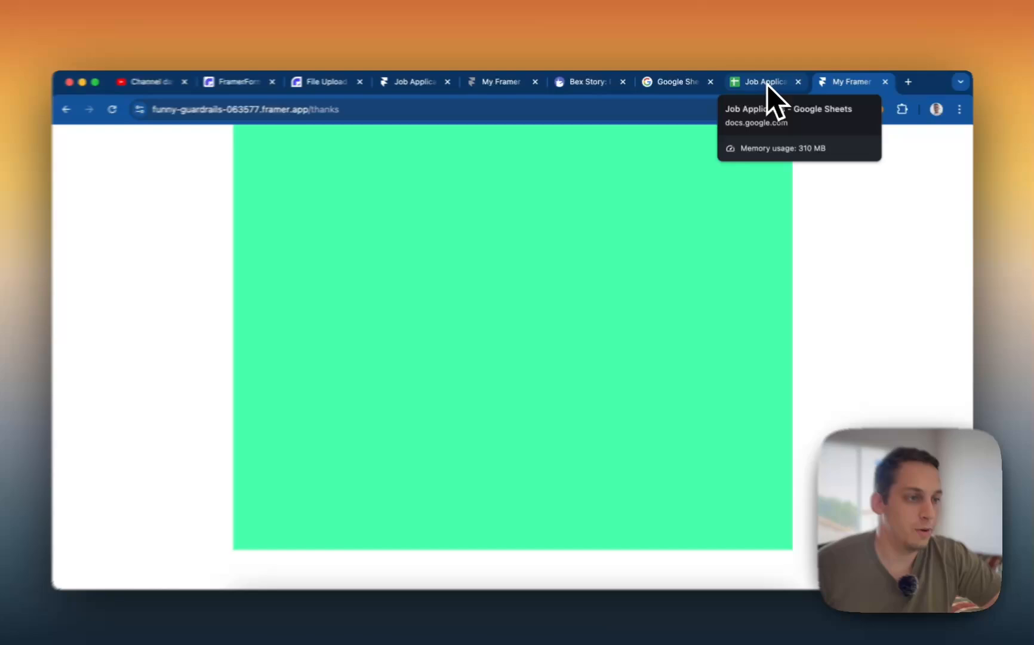
# - Switch to the Job Applicants sheet and reload it to fetch new responses
pyautogui.click(768, 85)
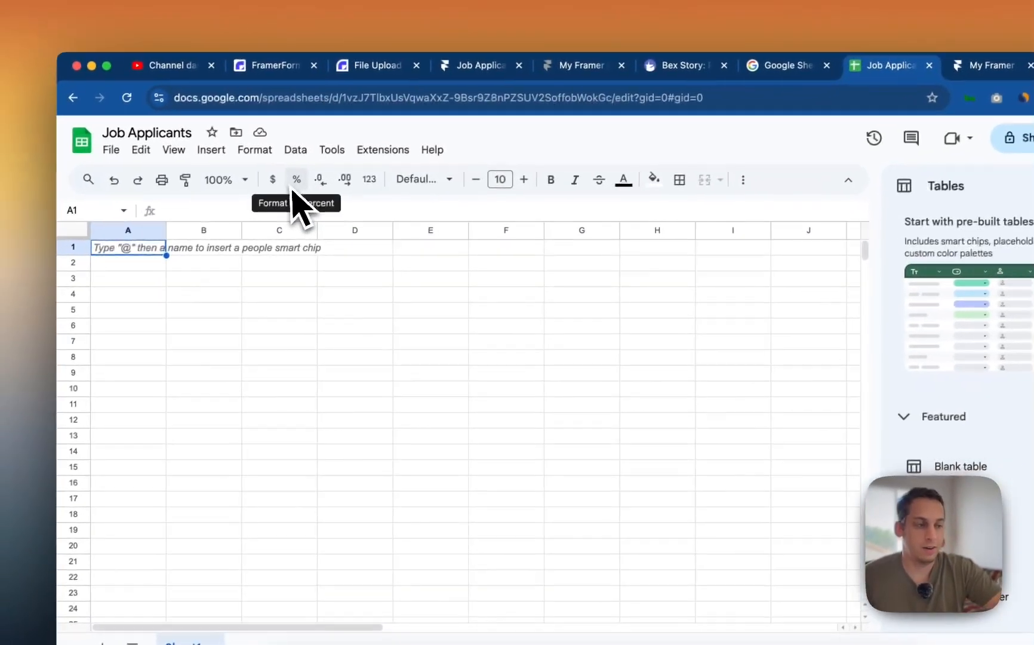
pyautogui.press('super+r')
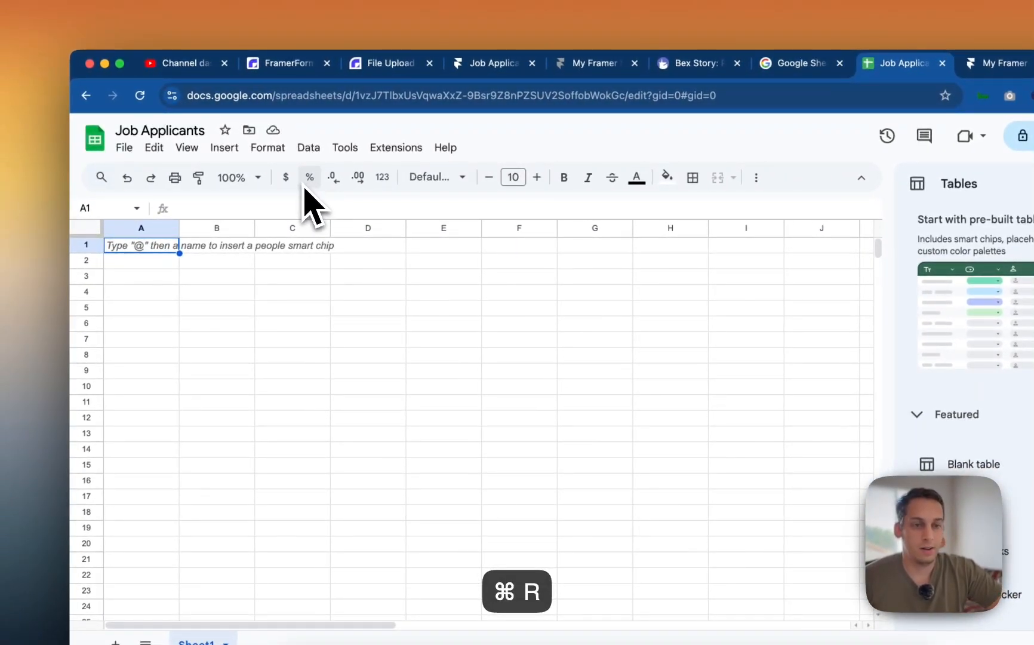
pyautogui.click(146, 102)
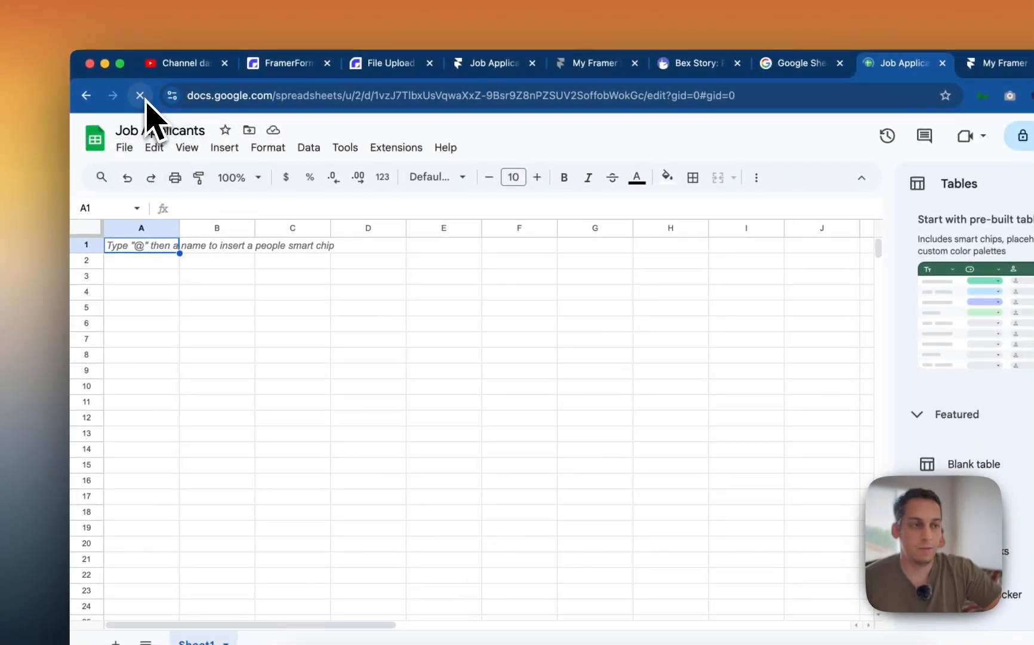
# - From the Sheets home list, open the other Job Applicants spreadsheet holding the response
pyautogui.click(94, 141)
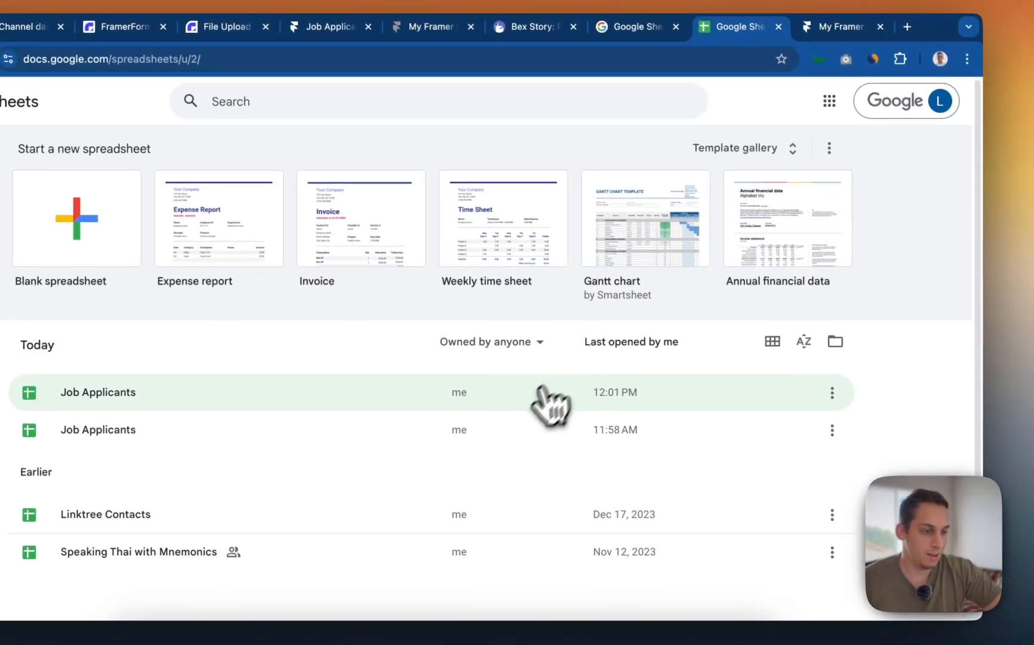
pyautogui.click(832, 430)
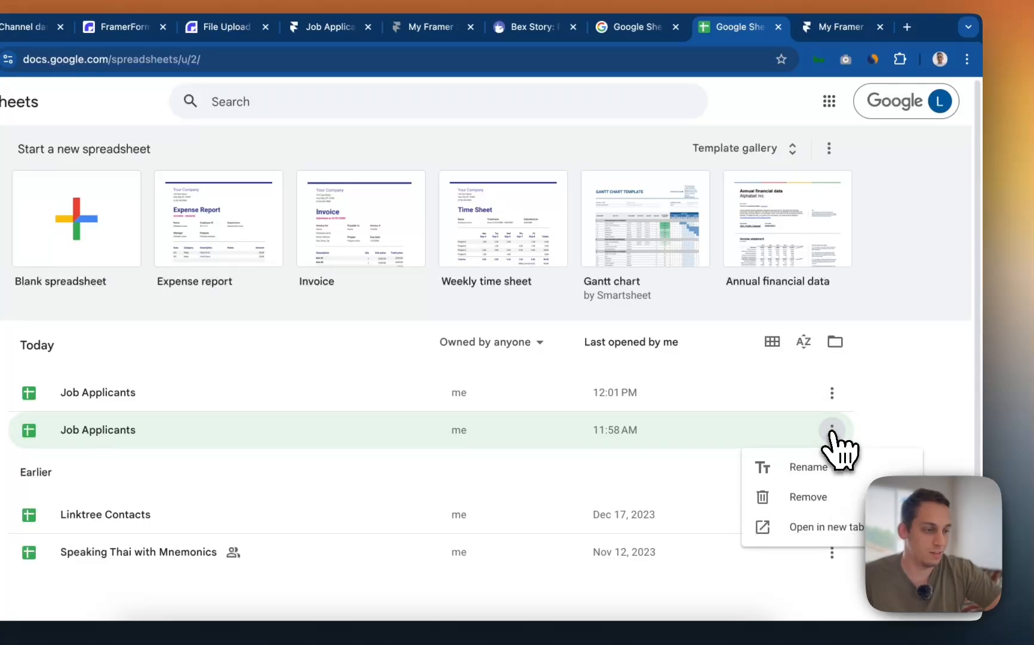
pyautogui.click(650, 406)
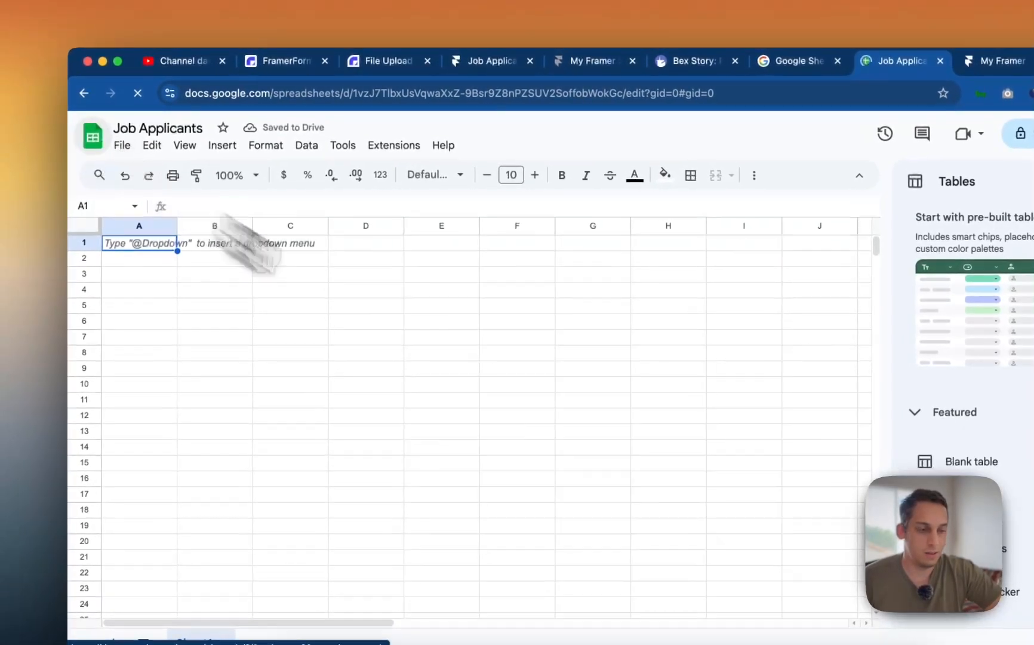
pyautogui.press('super+bracketleft')
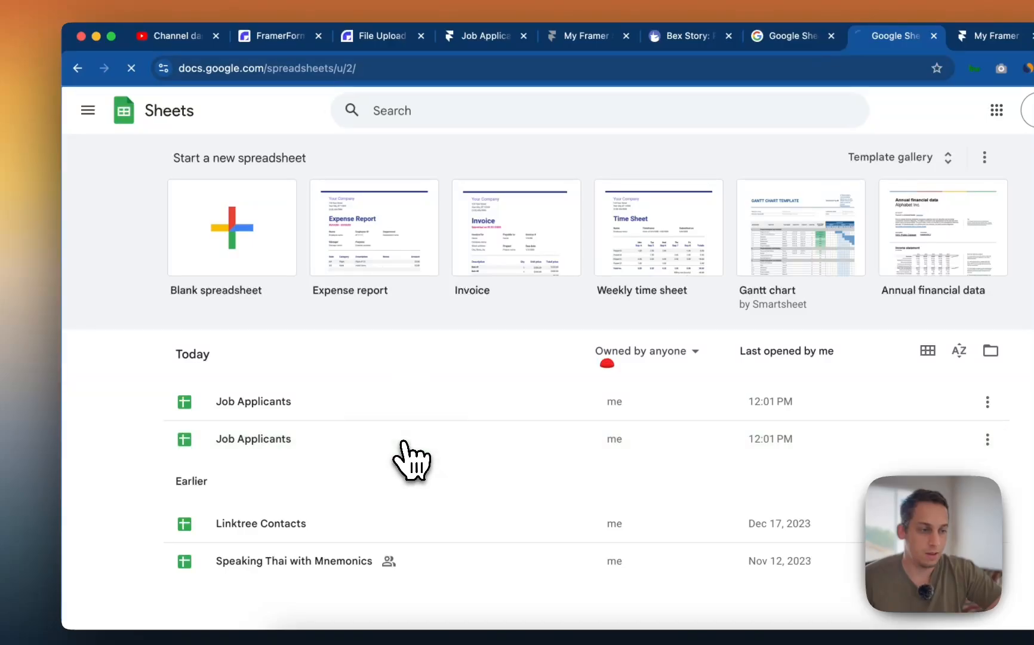
pyautogui.click(404, 442)
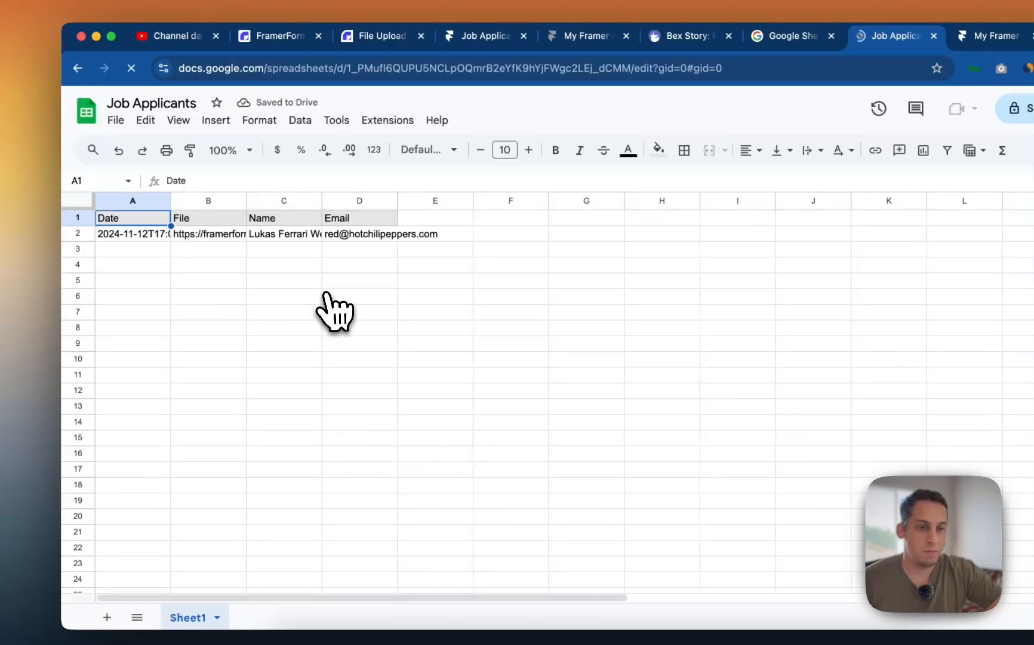
# - Widen the Date and File columns, then test B2's copied upload link in a new tab and close it
pyautogui.moveTo(169, 196); pyautogui.dragTo(205, 196)
pyautogui.moveTo(281, 201); pyautogui.dragTo(559, 202)
pyautogui.doubleClick(449, 242)
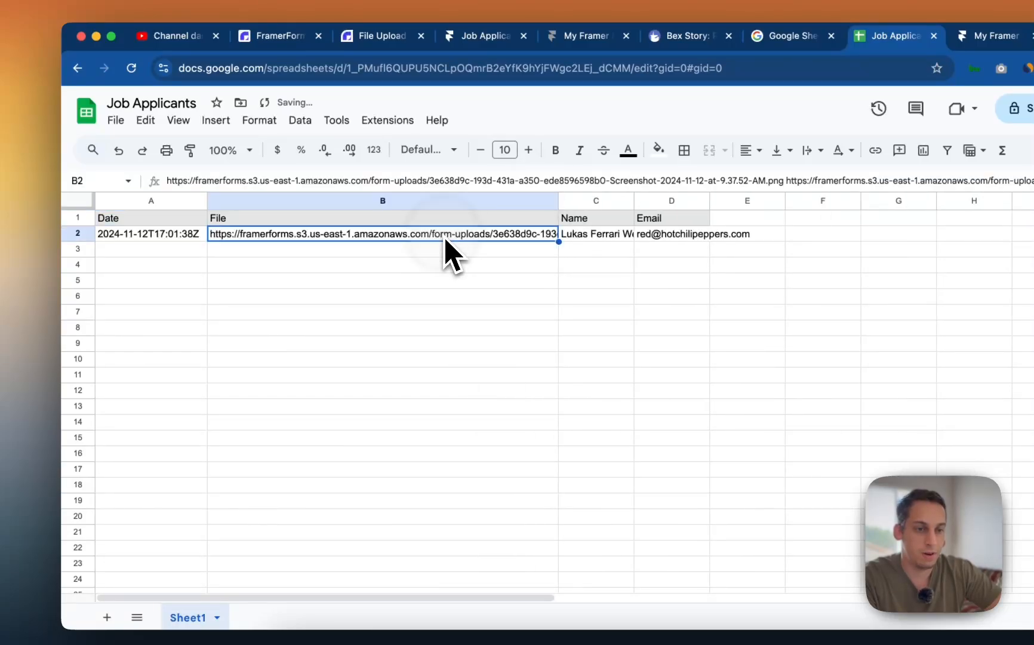
pyautogui.press('super+a')
pyautogui.press('super+c')
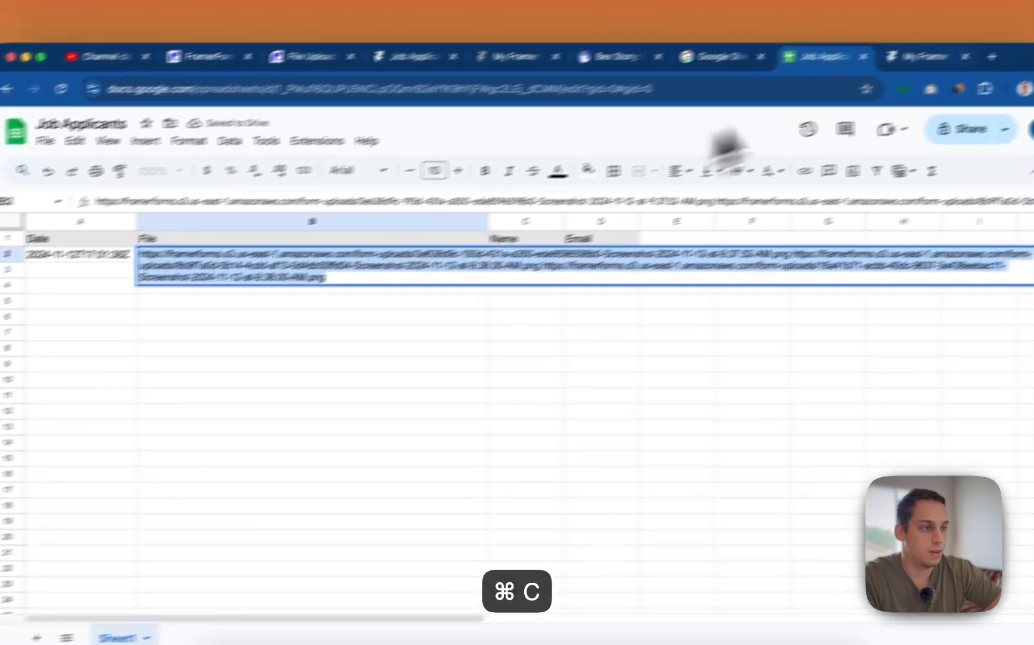
pyautogui.click(900, 83)
pyautogui.press('super+v')
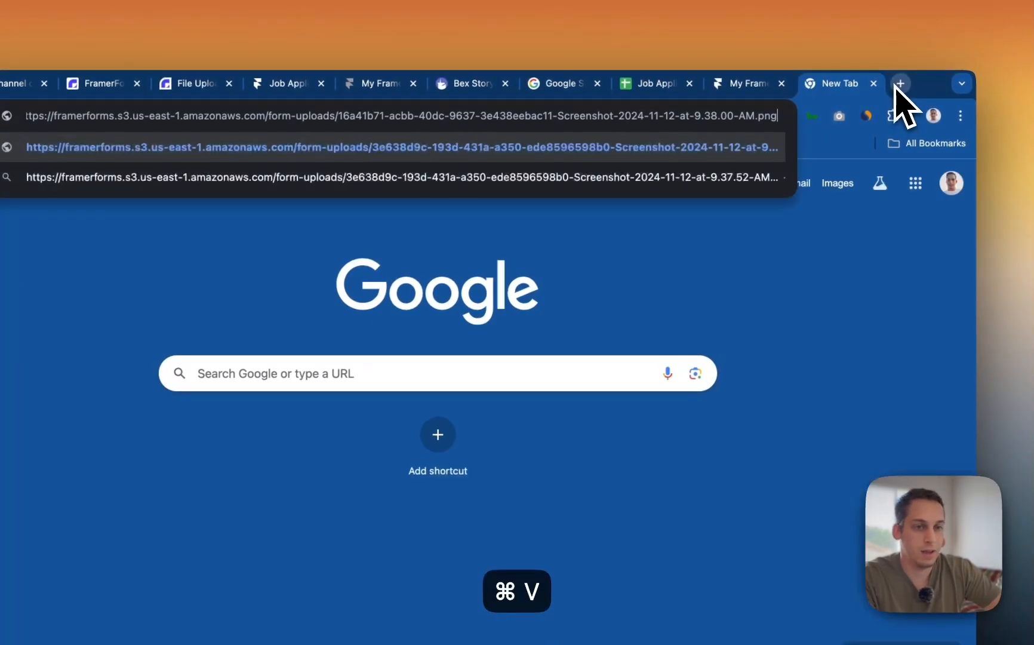
pyautogui.press('Return')
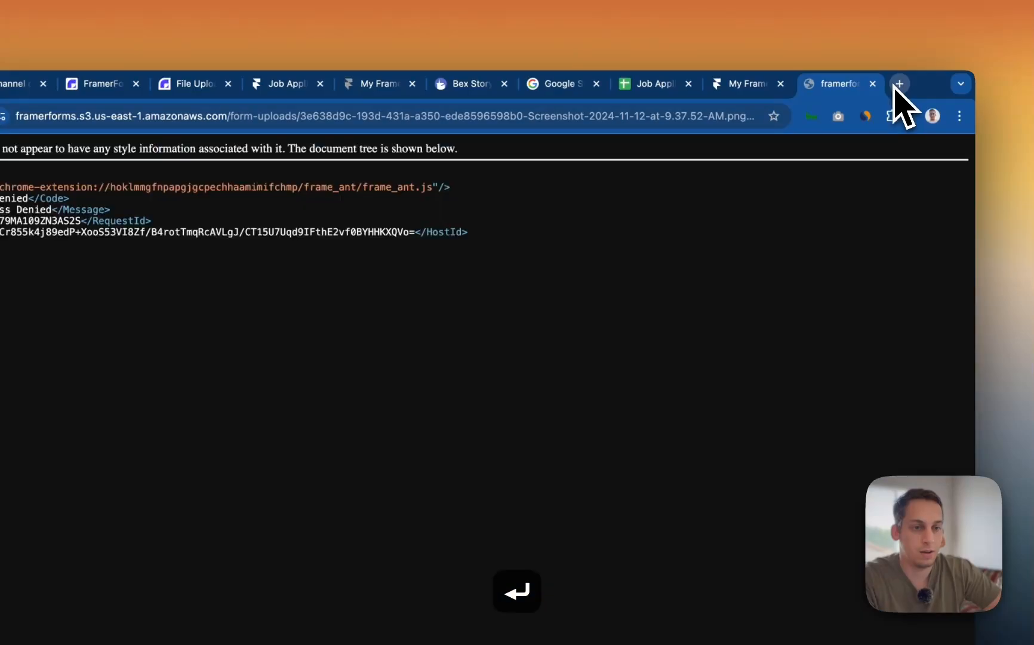
pyautogui.click(873, 84)
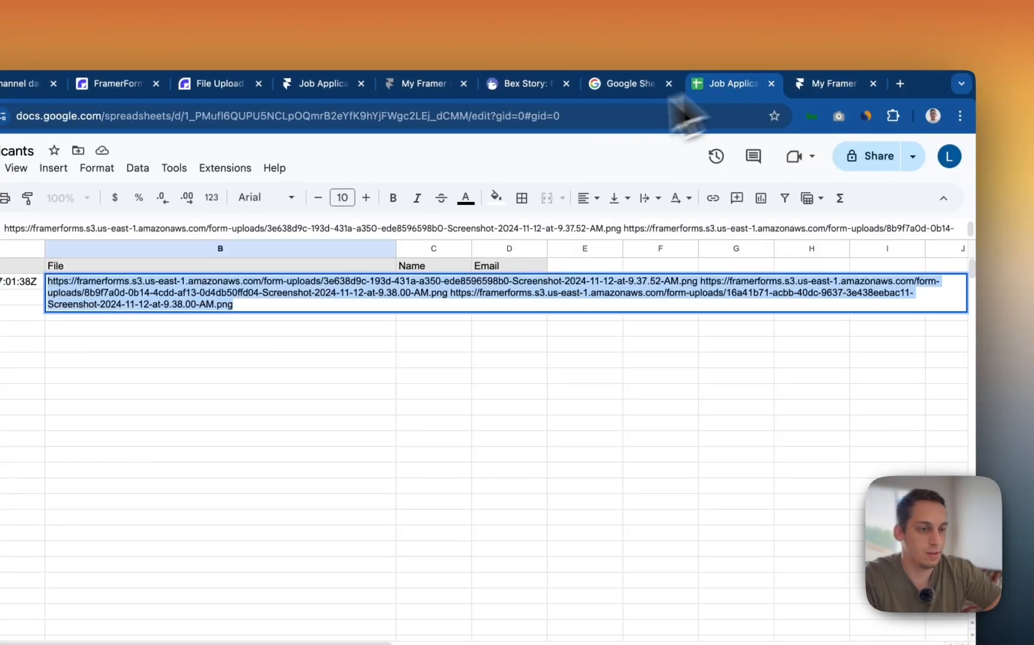
pyautogui.click(357, 388)
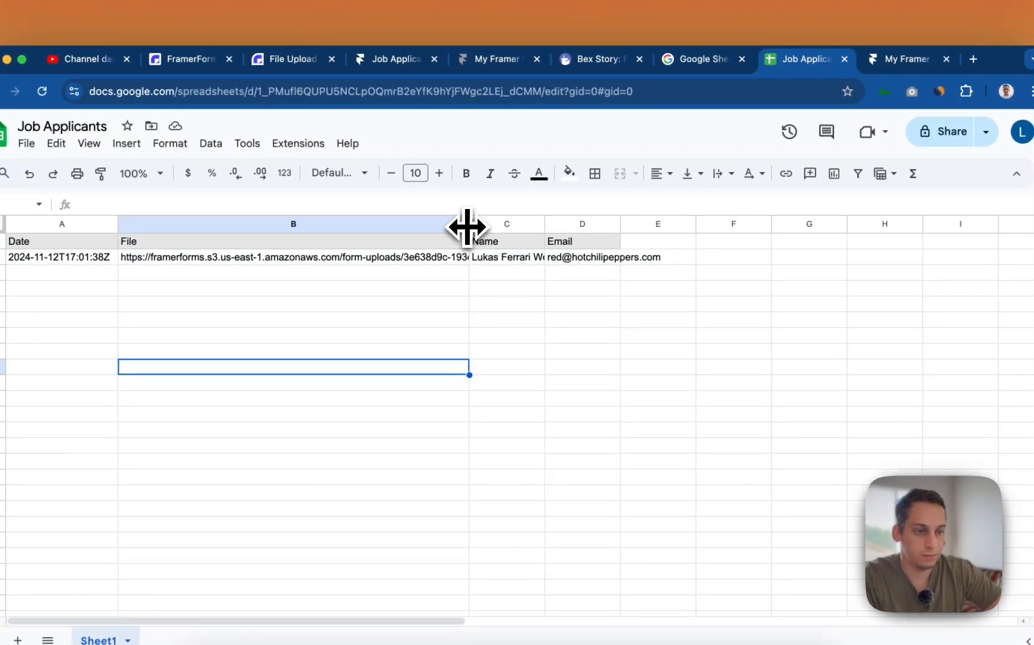
# - Narrow the File column and widen the Name and Email columns to fit row 2's response
pyautogui.moveTo(468, 225); pyautogui.dragTo(357, 225)
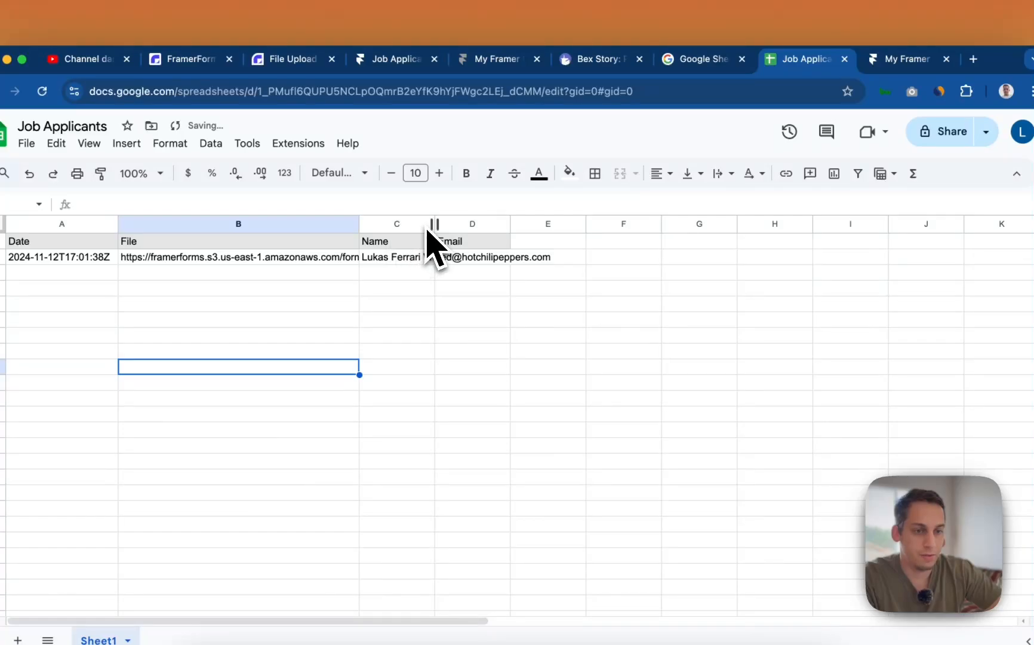
pyautogui.click(329, 257)
pyautogui.click(382, 258)
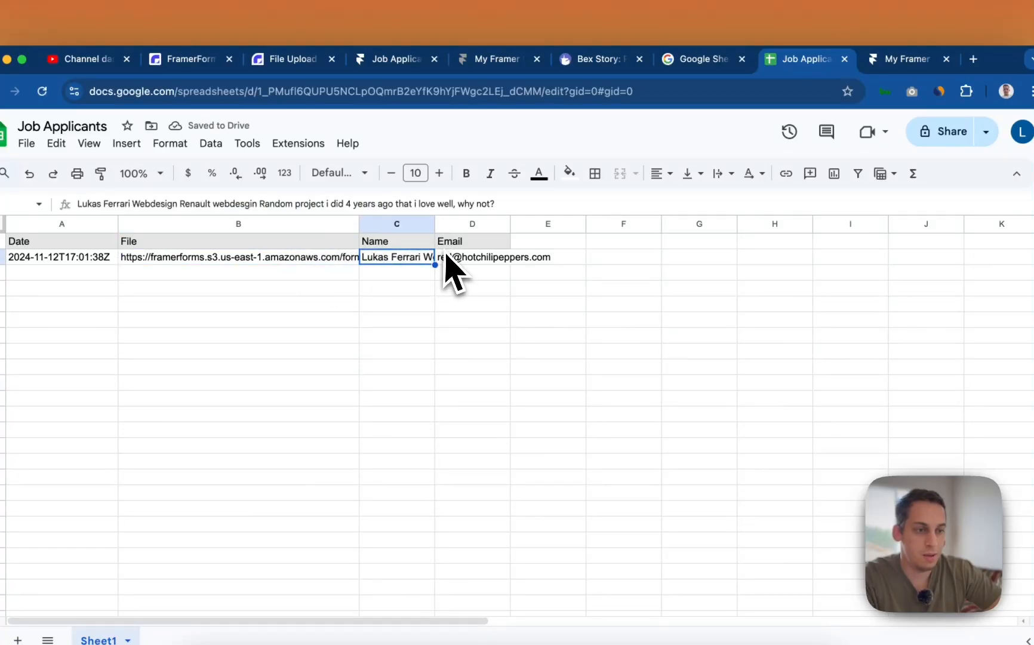
pyautogui.moveTo(434, 226); pyautogui.dragTo(482, 224)
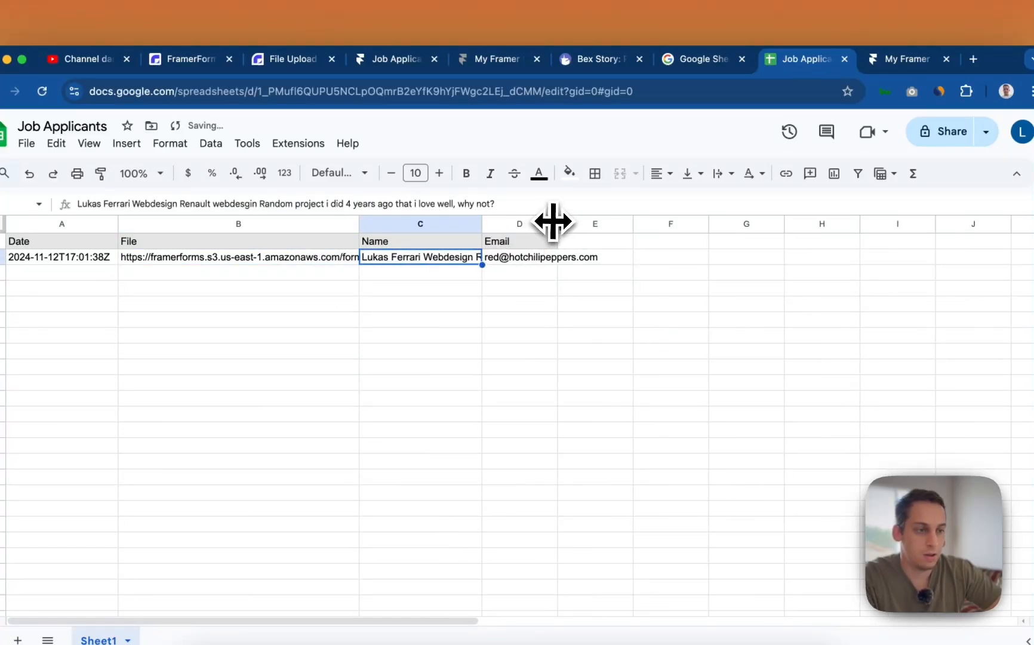
pyautogui.moveTo(553, 221); pyautogui.dragTo(648, 221)
pyautogui.moveTo(472, 221); pyautogui.dragTo(741, 222)
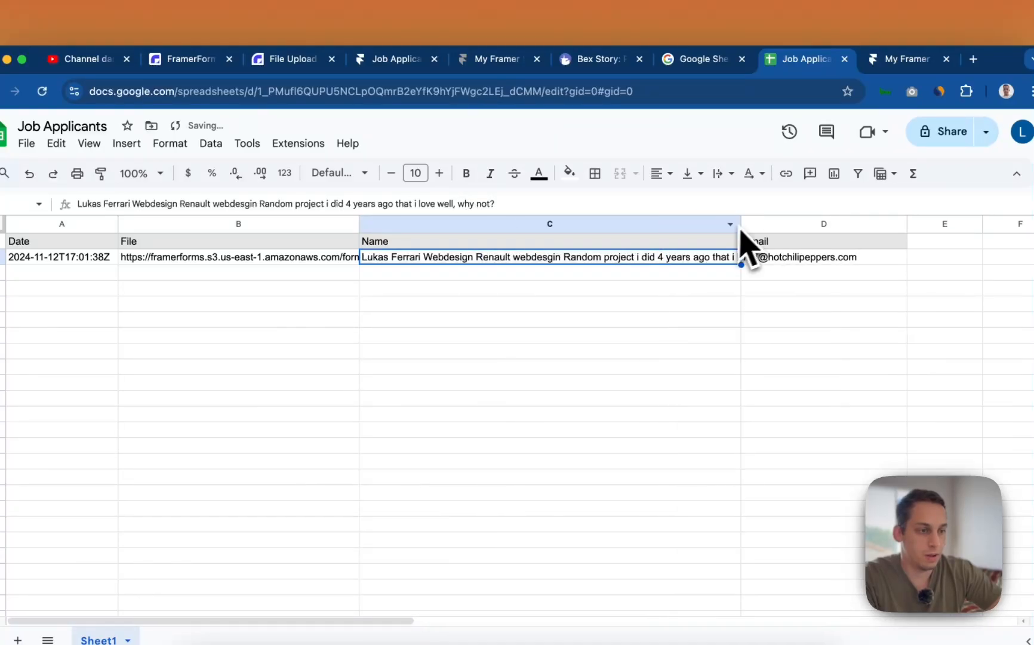
pyautogui.hscroll(3, 657, 281)
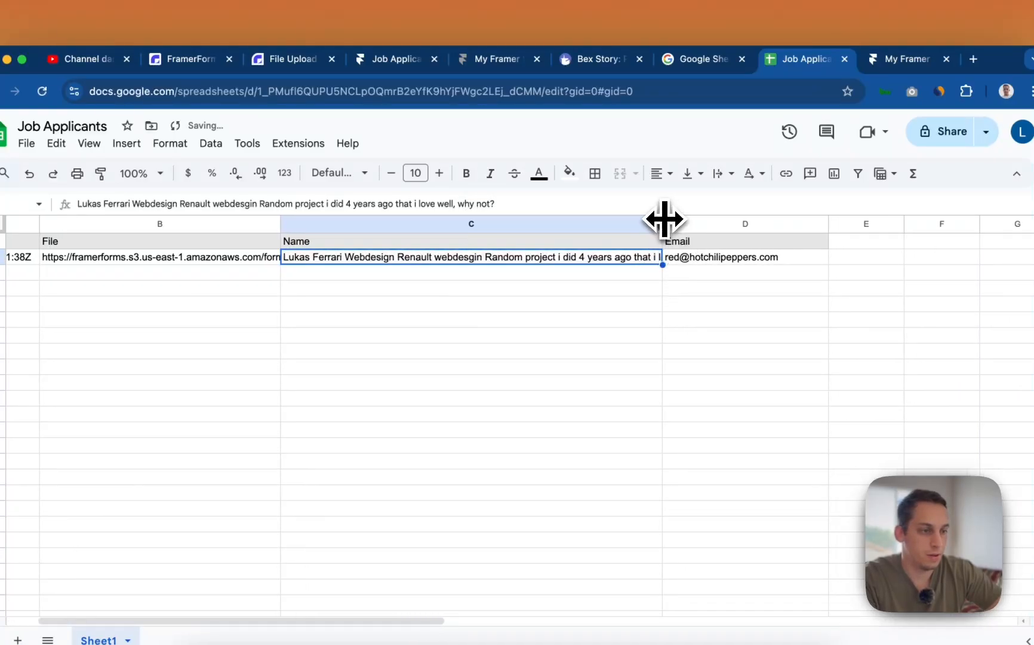
pyautogui.moveTo(665, 219); pyautogui.dragTo(753, 222)
pyautogui.hscroll(2, 661, 296)
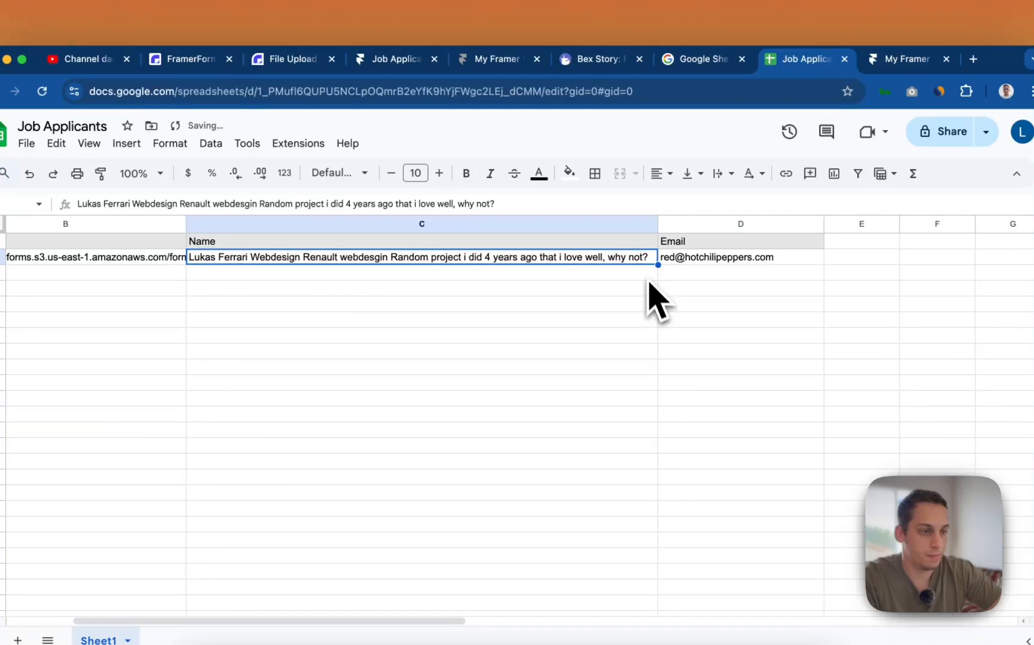
pyautogui.moveTo(652, 230); pyautogui.dragTo(685, 224)
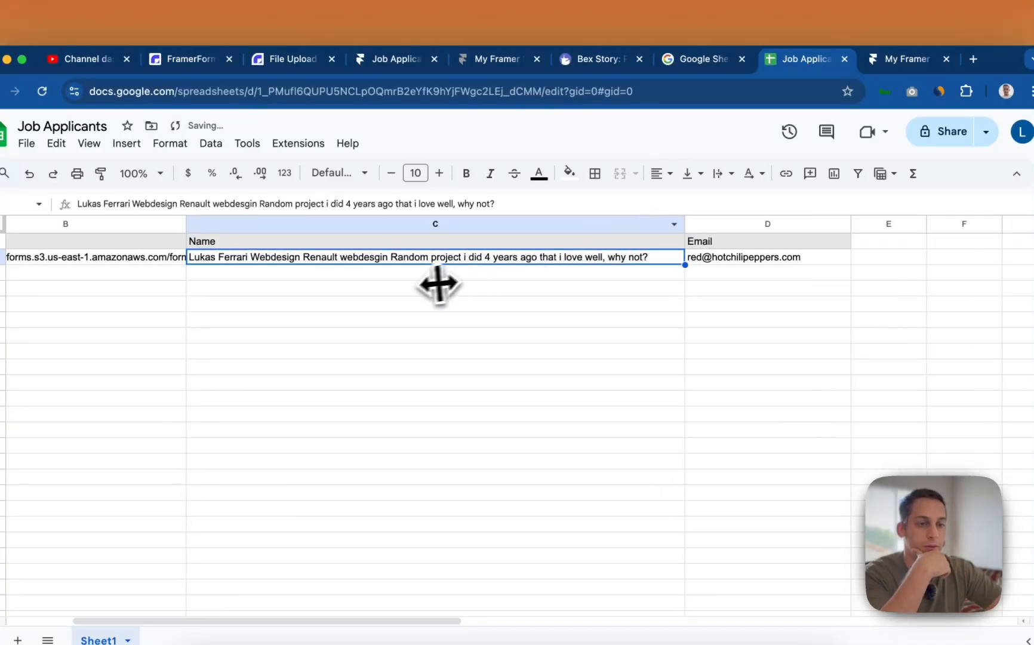
# - Inspect C2's full text: the applicant's name, project names and 'well, why not?'
pyautogui.doubleClick(243, 264)
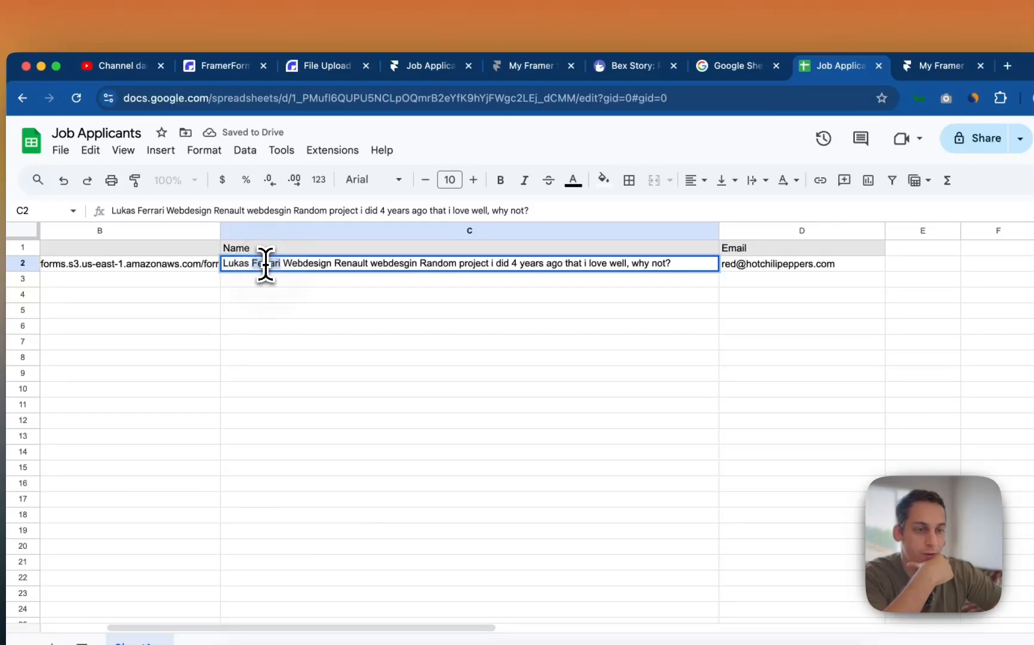
pyautogui.tripleClick(265, 263)
pyautogui.click(321, 264)
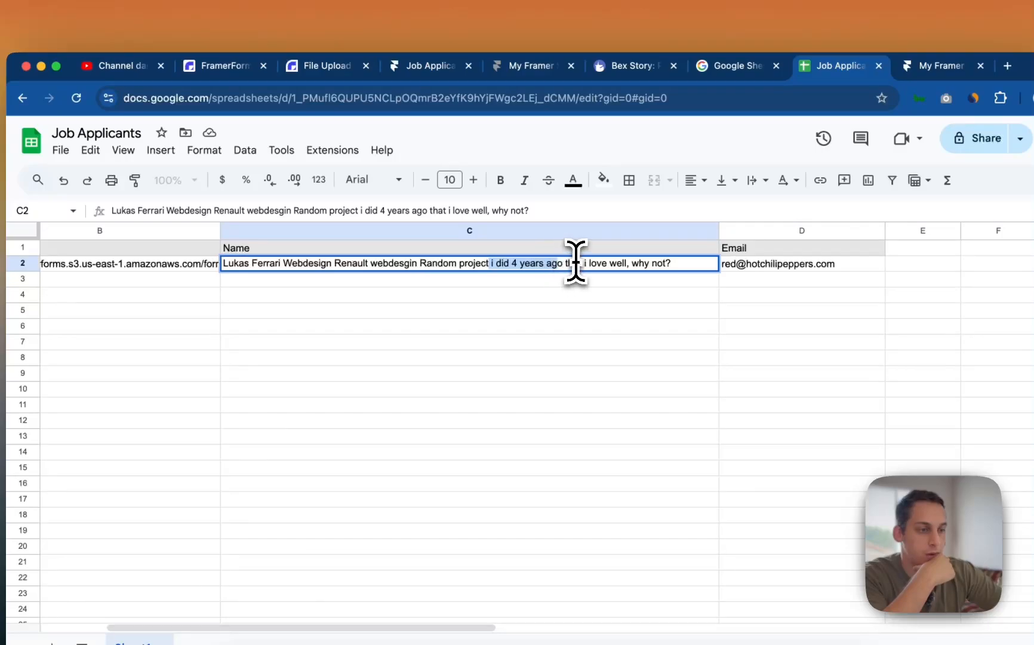
pyautogui.click(632, 283)
pyautogui.click(607, 263)
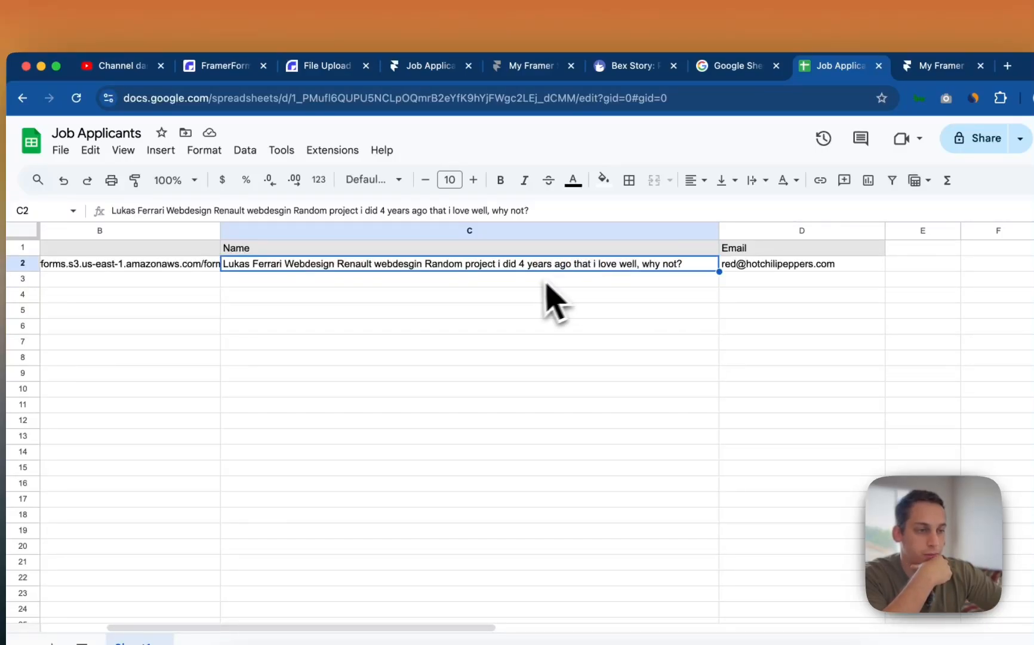
pyautogui.hscroll(-5, 537, 305)
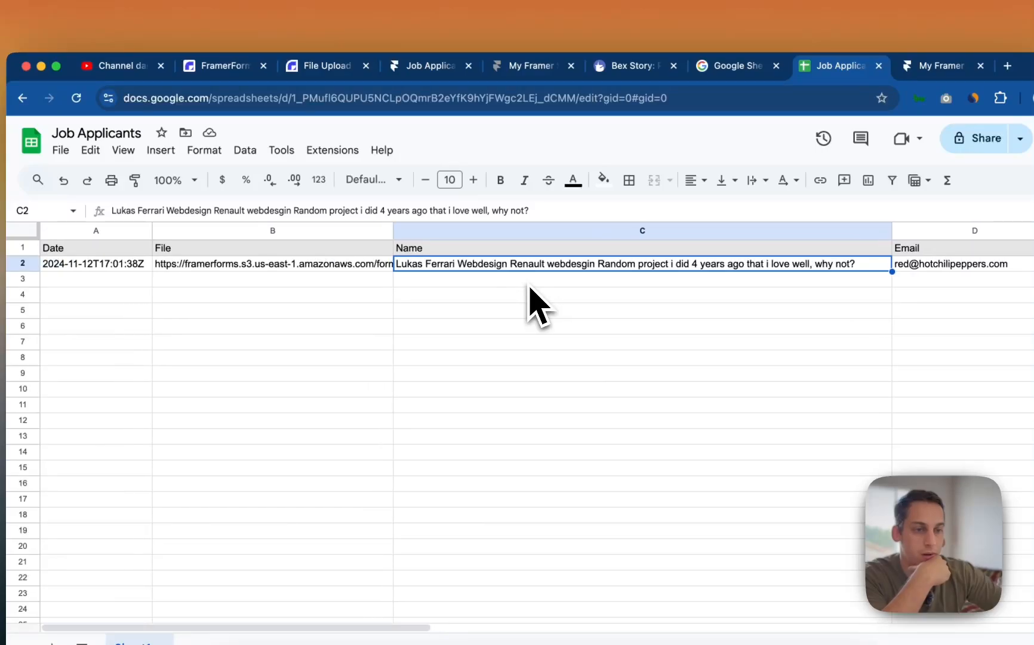
# - Widen the File column until the first upload link in B2 is visible
pyautogui.click(367, 267)
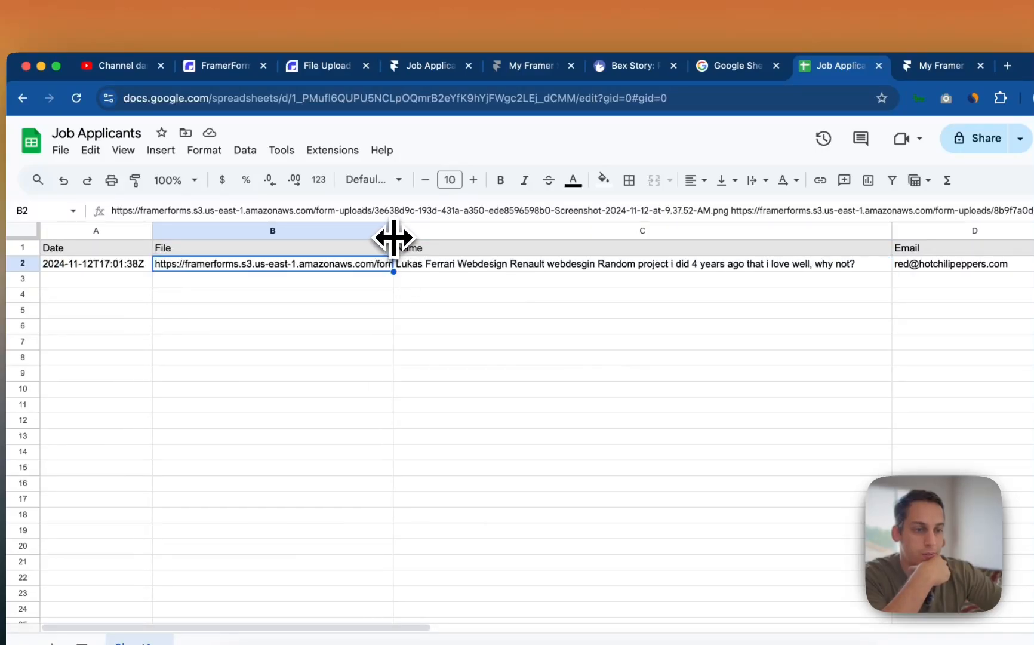
pyautogui.moveTo(394, 238); pyautogui.dragTo(766, 227)
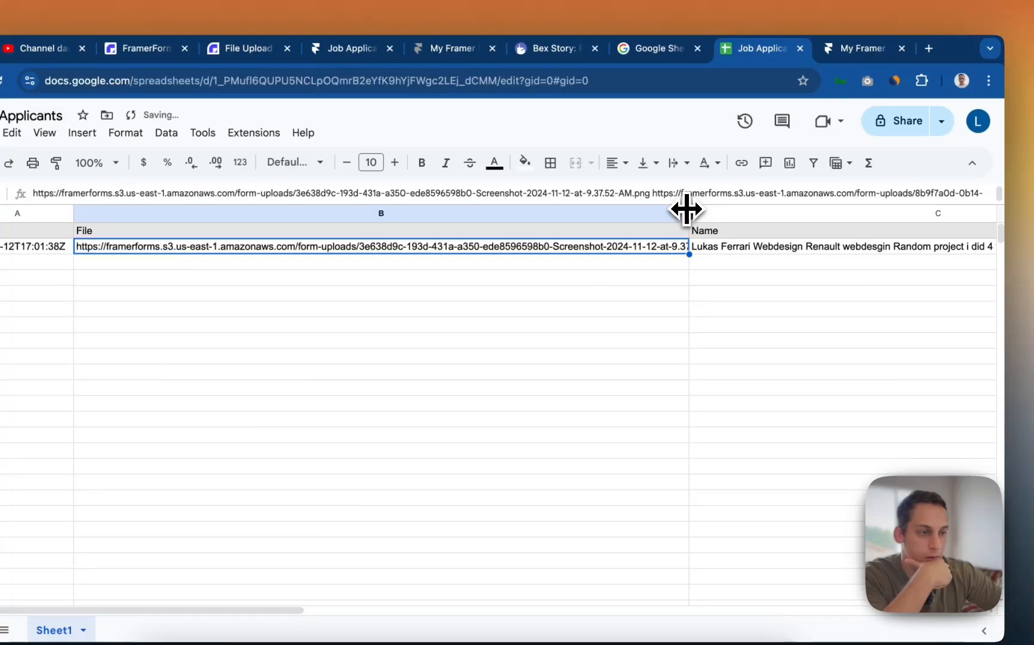
pyautogui.moveTo(687, 209); pyautogui.dragTo(778, 216)
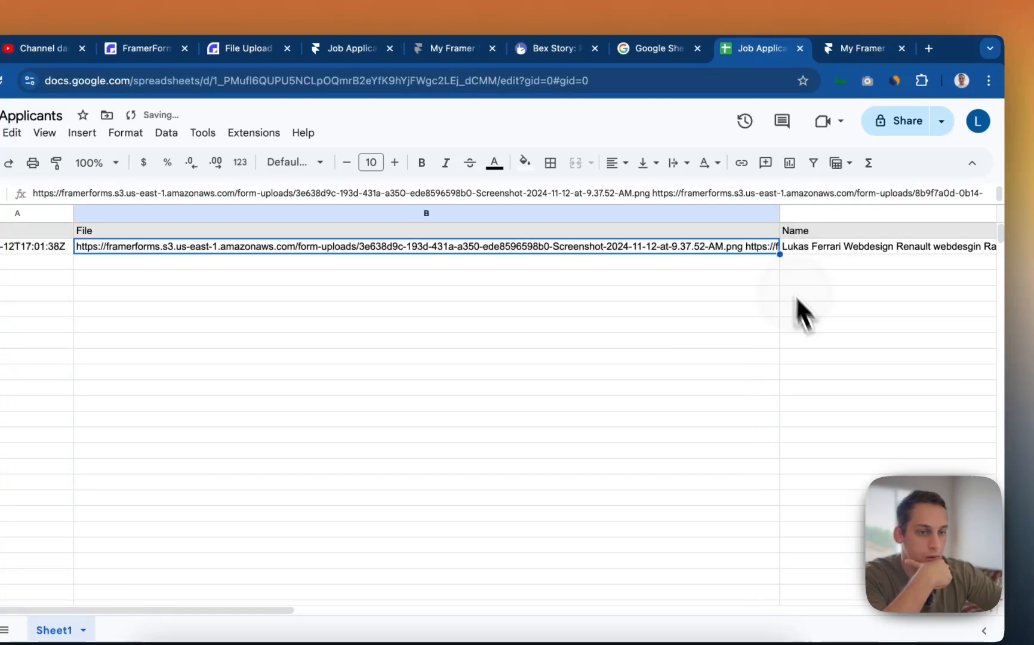
# - Copy the first upload link from B2 and load it in a new browser tab
pyautogui.doubleClick(735, 253)
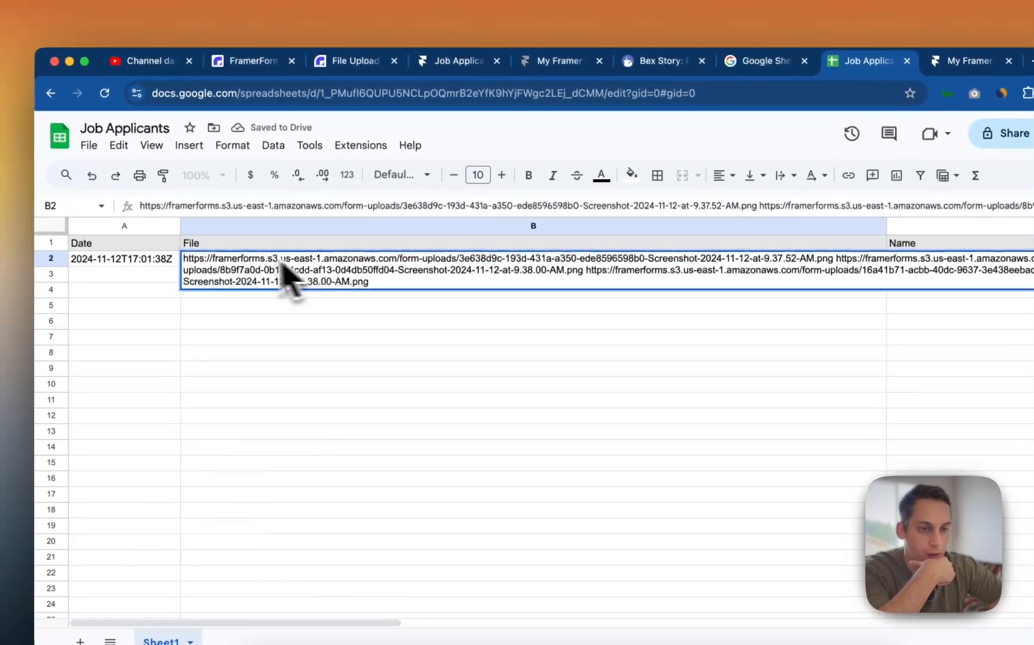
pyautogui.moveTo(188, 259); pyautogui.dragTo(793, 272)
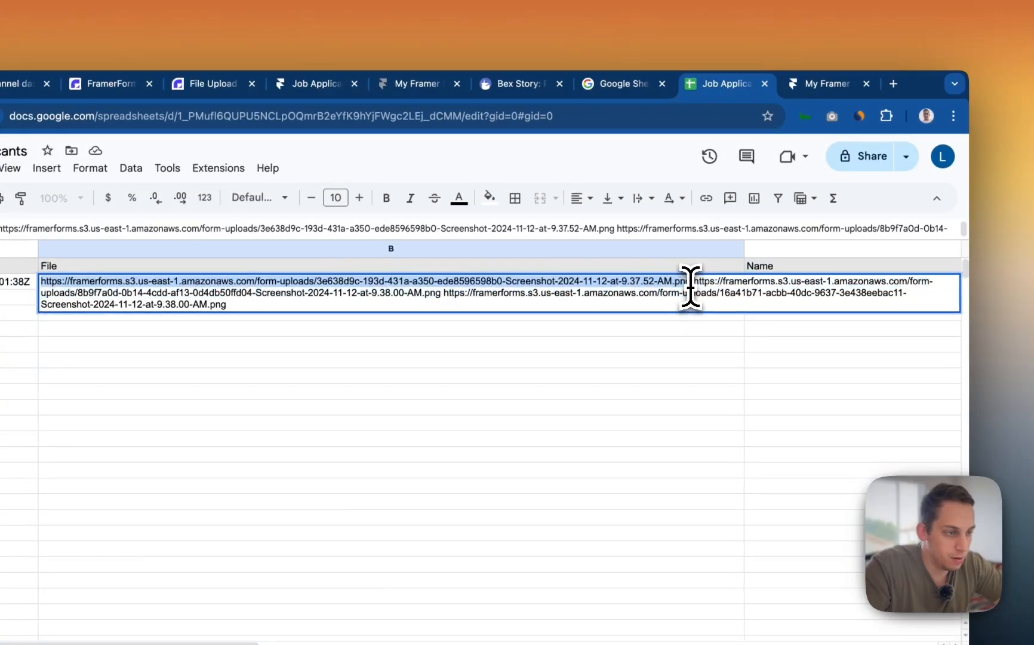
pyautogui.press('super+c')
pyautogui.click(887, 86)
pyautogui.press('super+v')
pyautogui.press('Return')
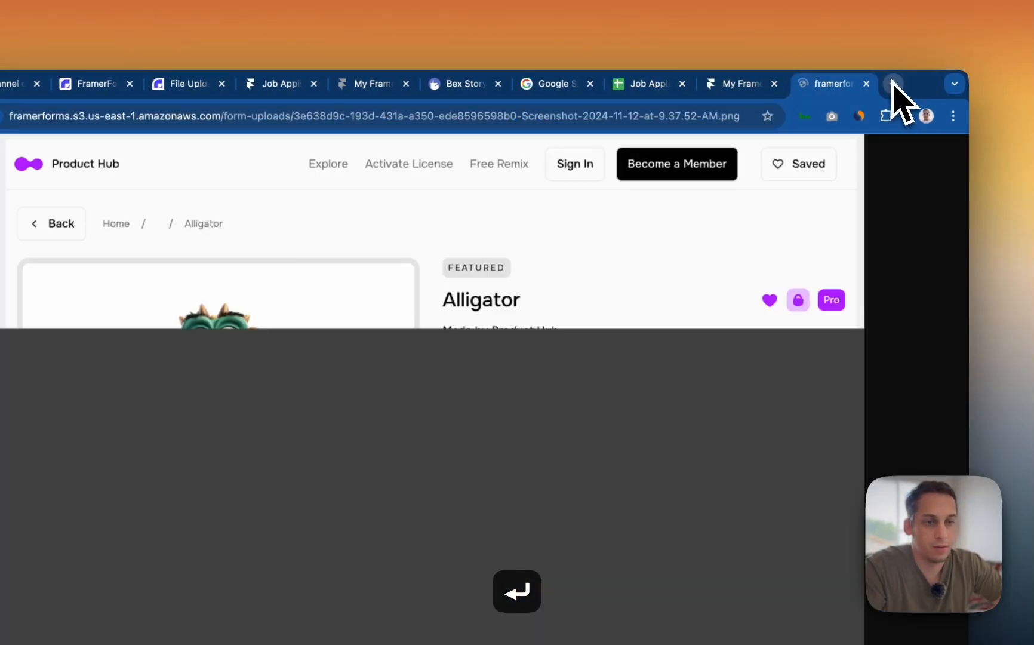
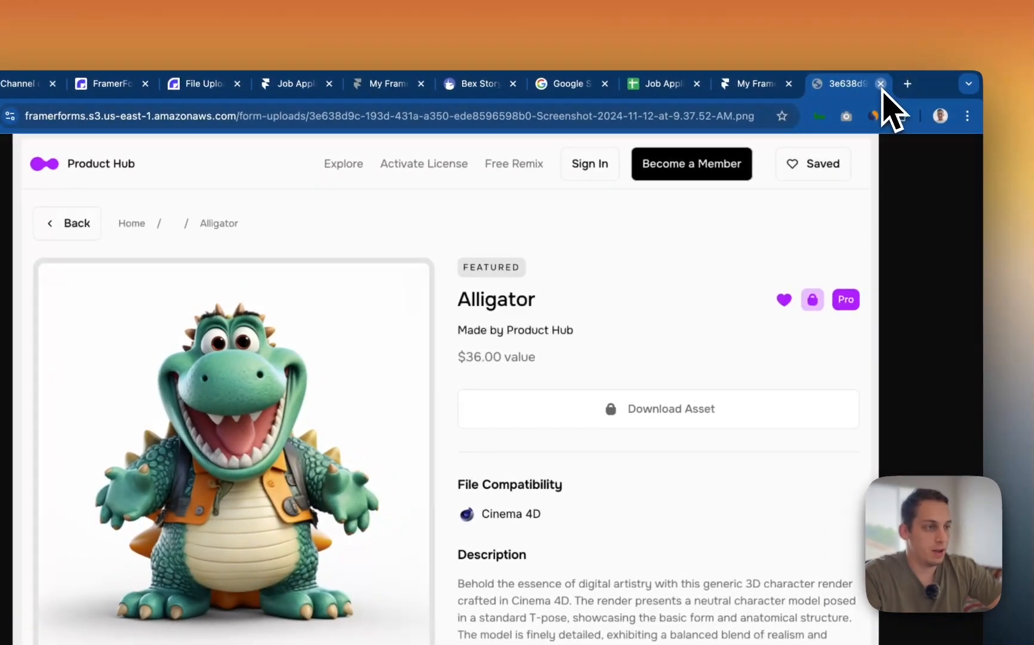
# - Close the uploaded screenshot tab and return to the Job Applicants sheet
pyautogui.click(880, 82)
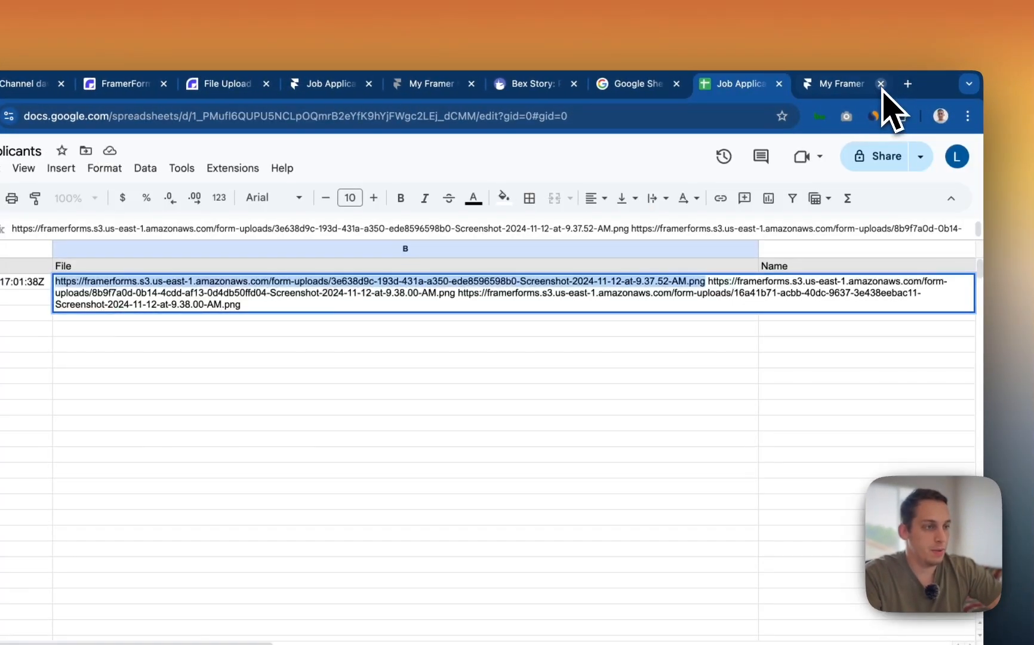
pyautogui.click(462, 336)
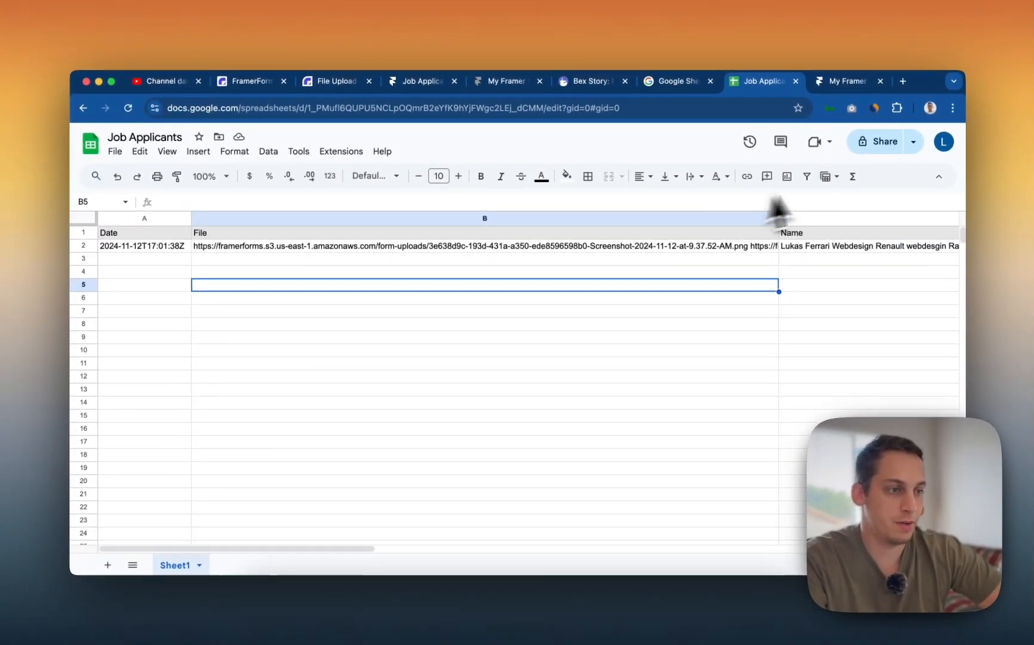
pyautogui.hscroll(10, 797, 268)
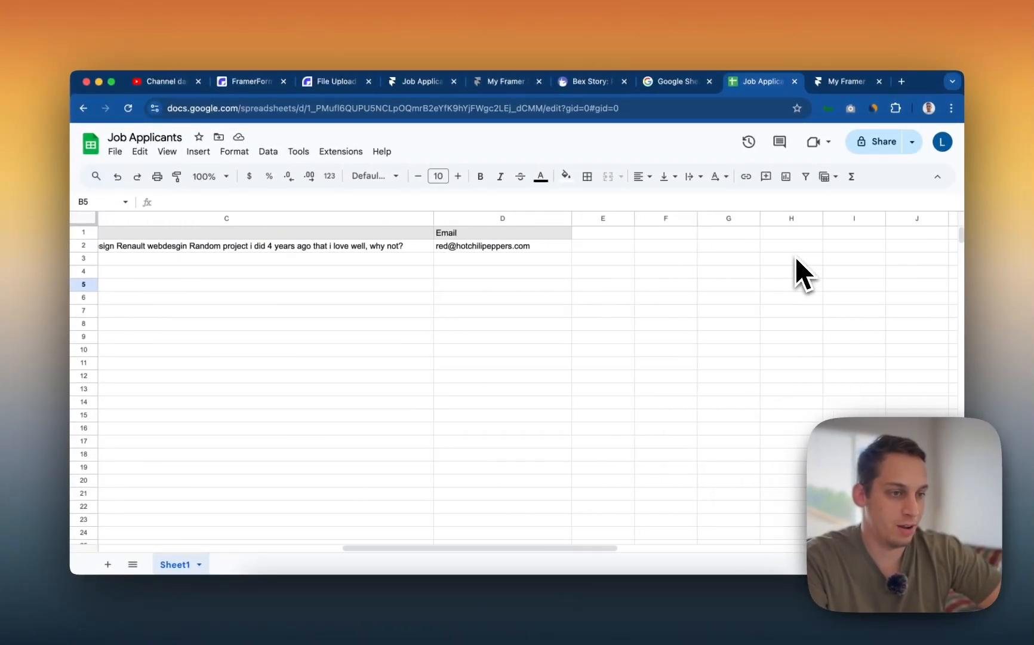
pyautogui.hscroll(-10, 736, 276)
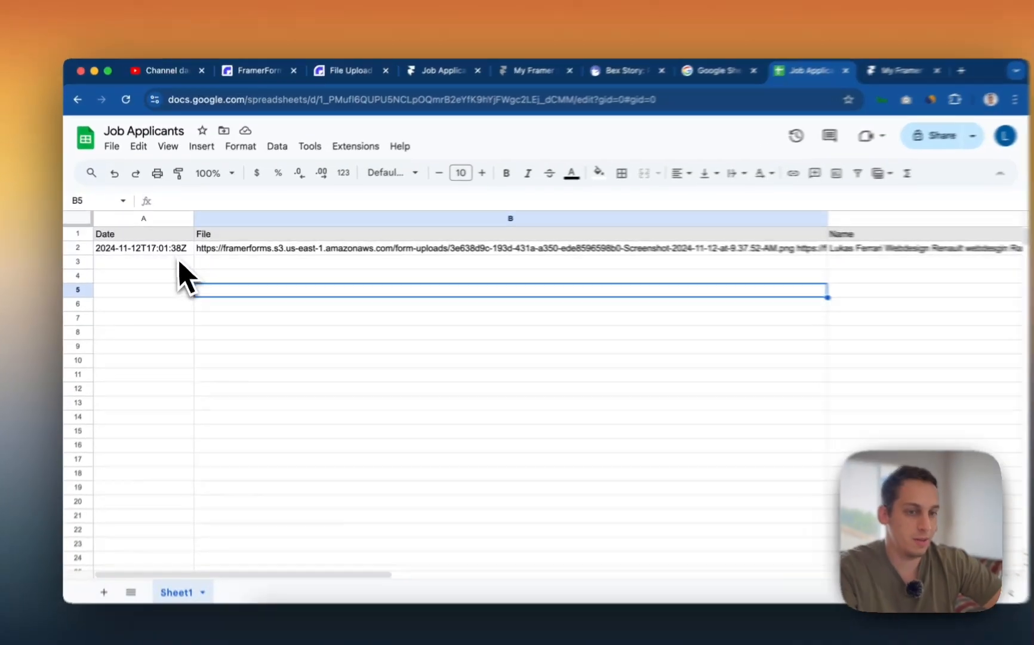
# - Expand cell B2 to check its three upload links, then collapse it
pyautogui.click(176, 247)
pyautogui.click(298, 246)
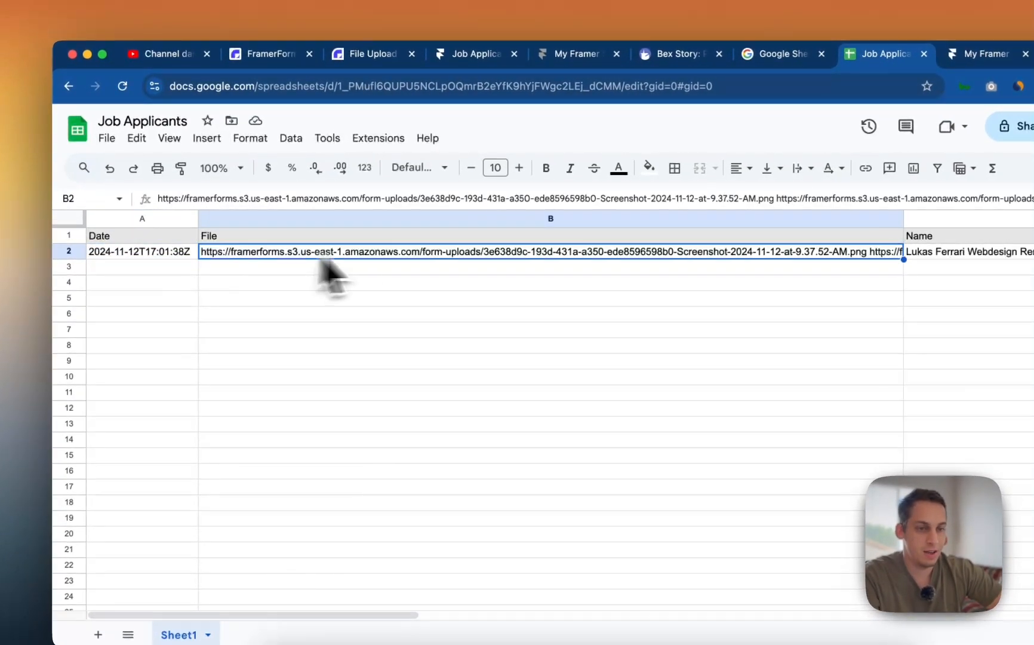
pyautogui.doubleClick(435, 254)
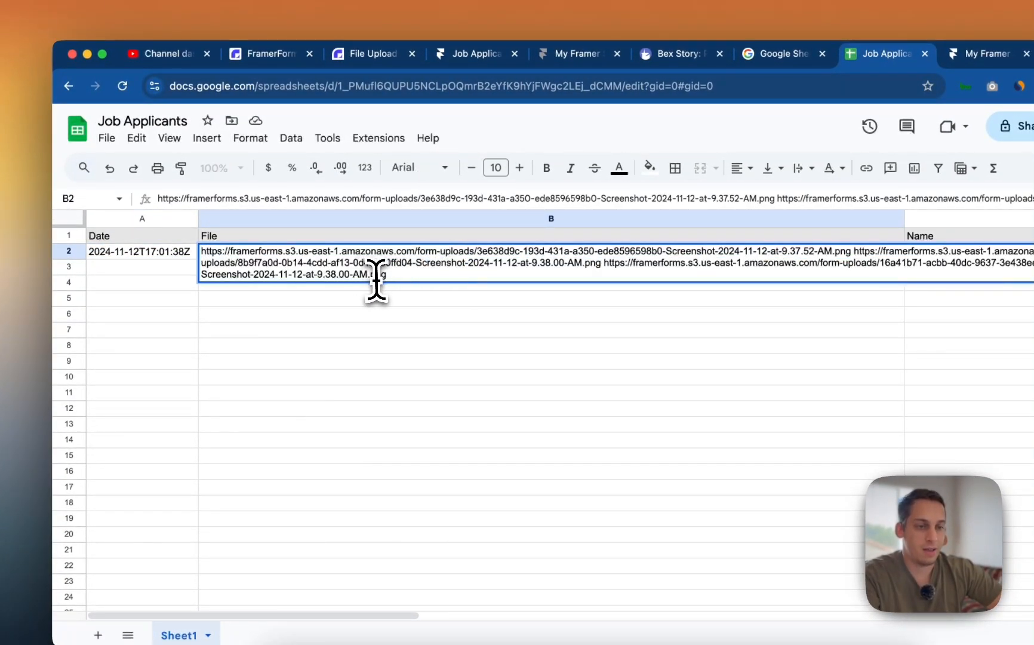
pyautogui.click(508, 314)
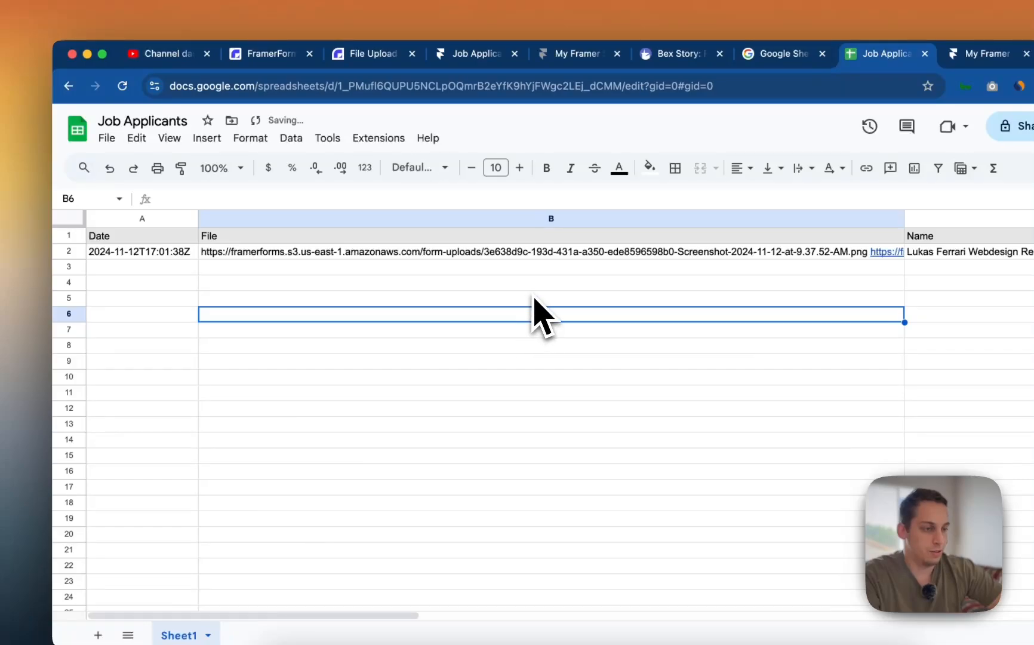
pyautogui.click(448, 254)
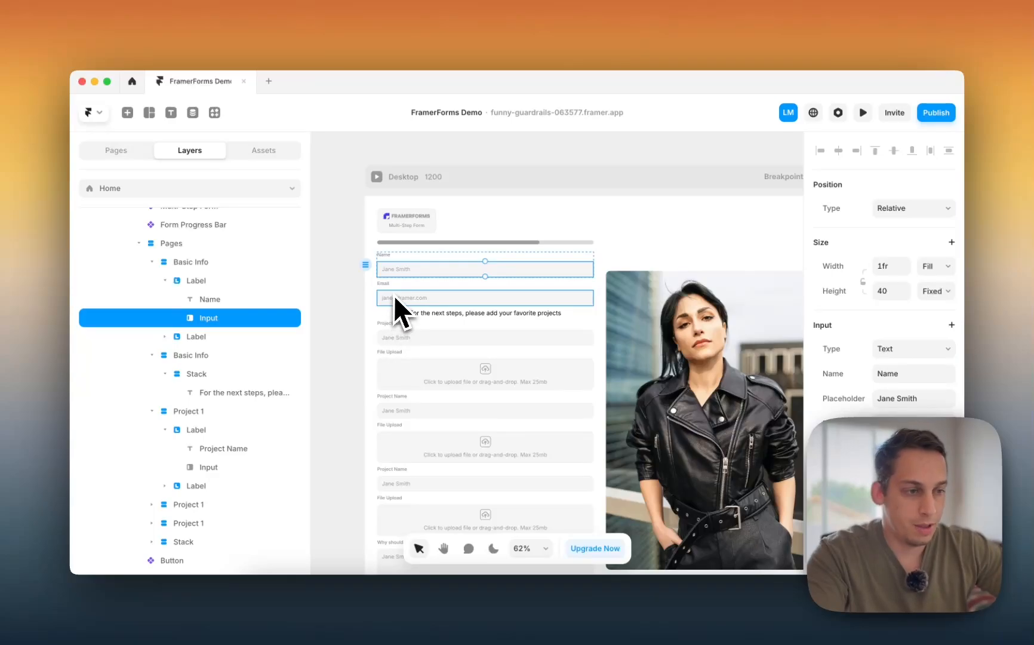
pyautogui.scroll(-2, 361, 288)
pyautogui.hscroll(1, 362, 288)
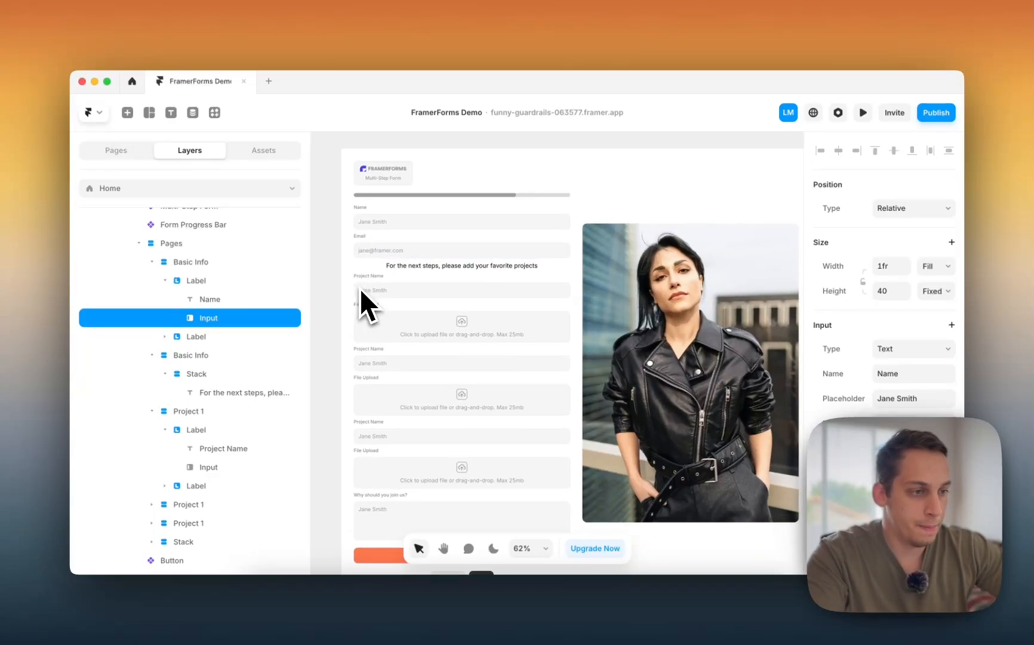
pyautogui.click(334, 207)
pyautogui.click(374, 223)
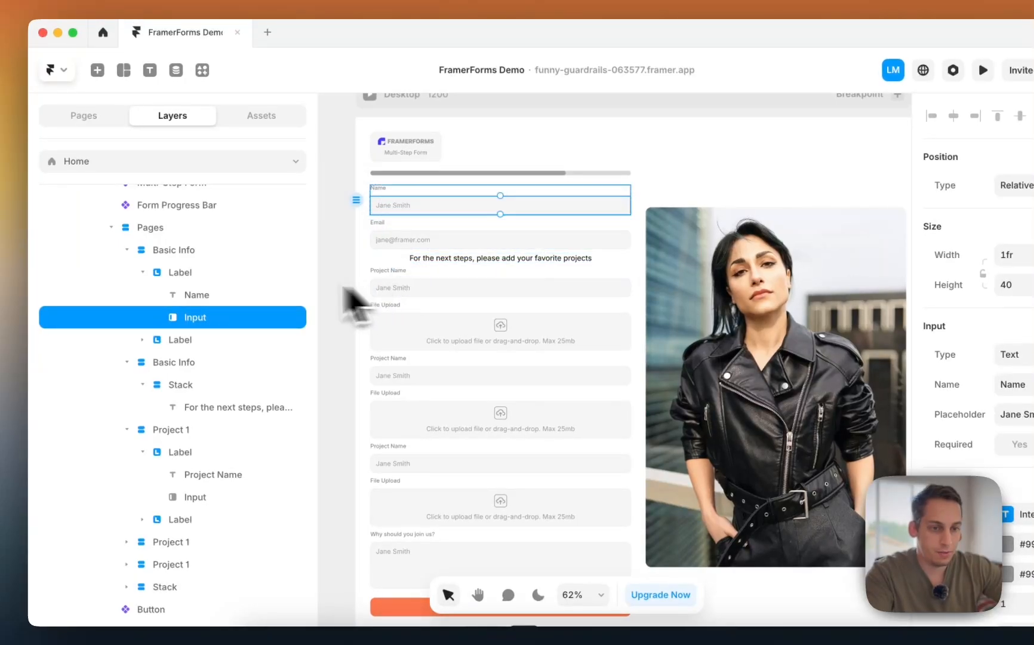
pyautogui.click(217, 294)
pyautogui.click(409, 295)
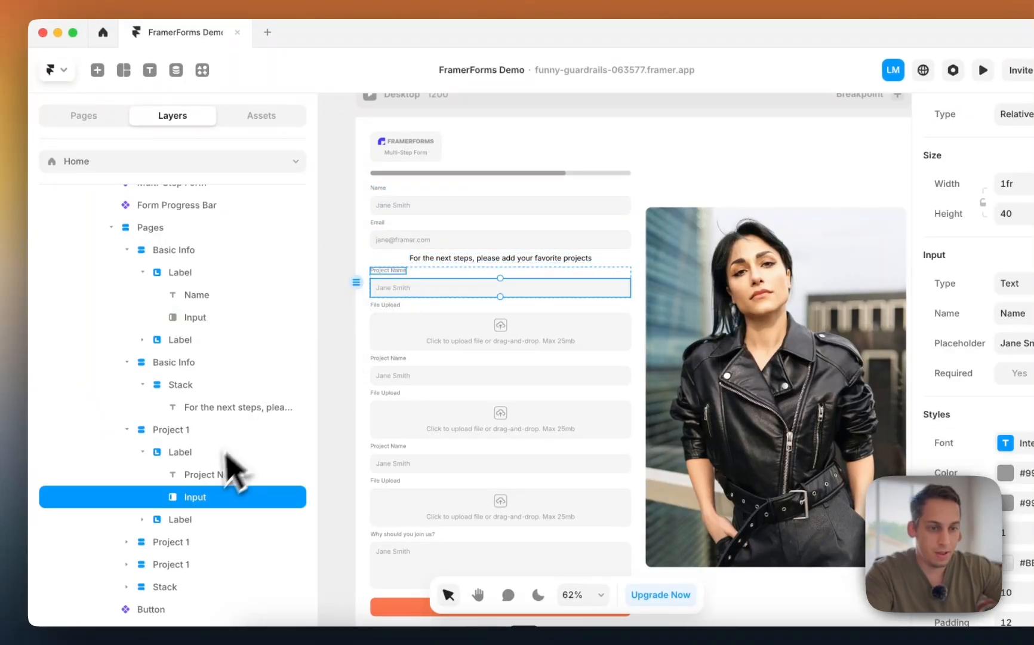
pyautogui.click(209, 478)
pyautogui.click(212, 497)
pyautogui.click(216, 476)
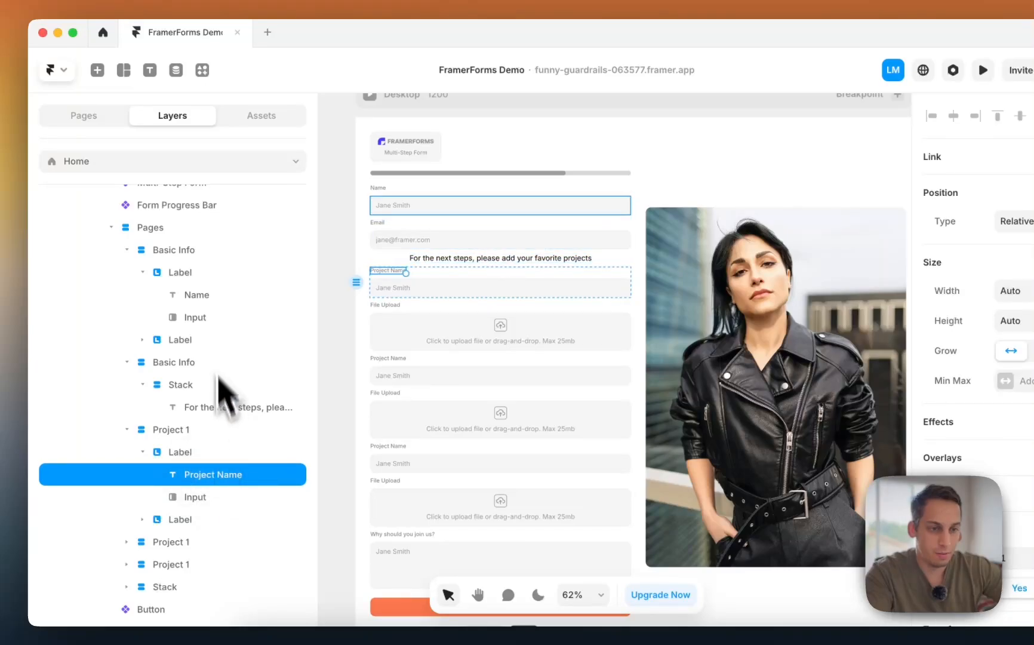
pyautogui.click(206, 294)
pyautogui.click(430, 206)
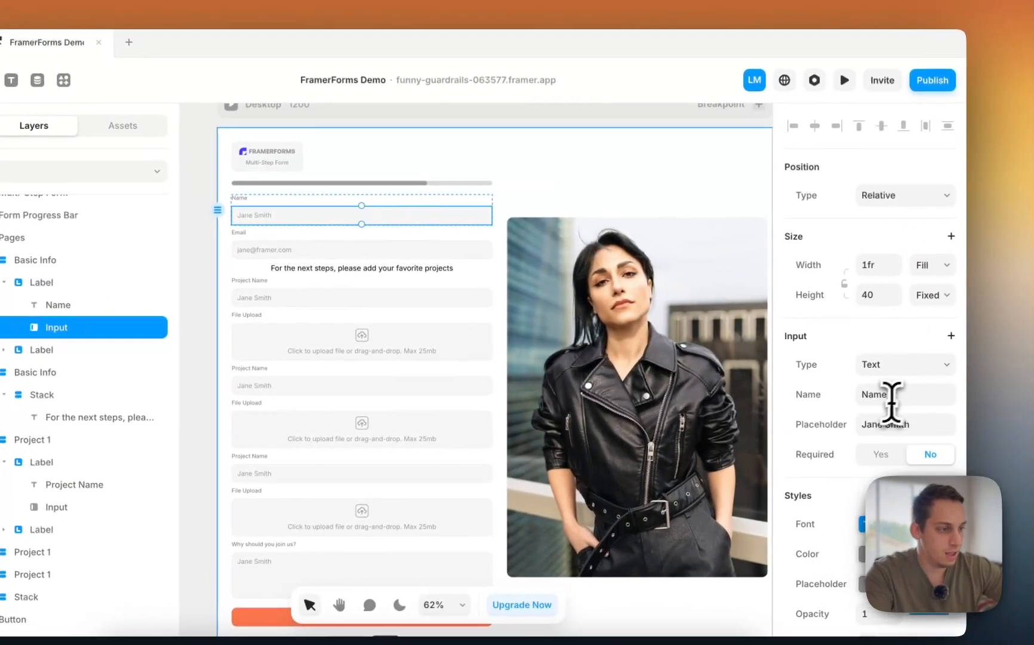
pyautogui.click(1033, 389)
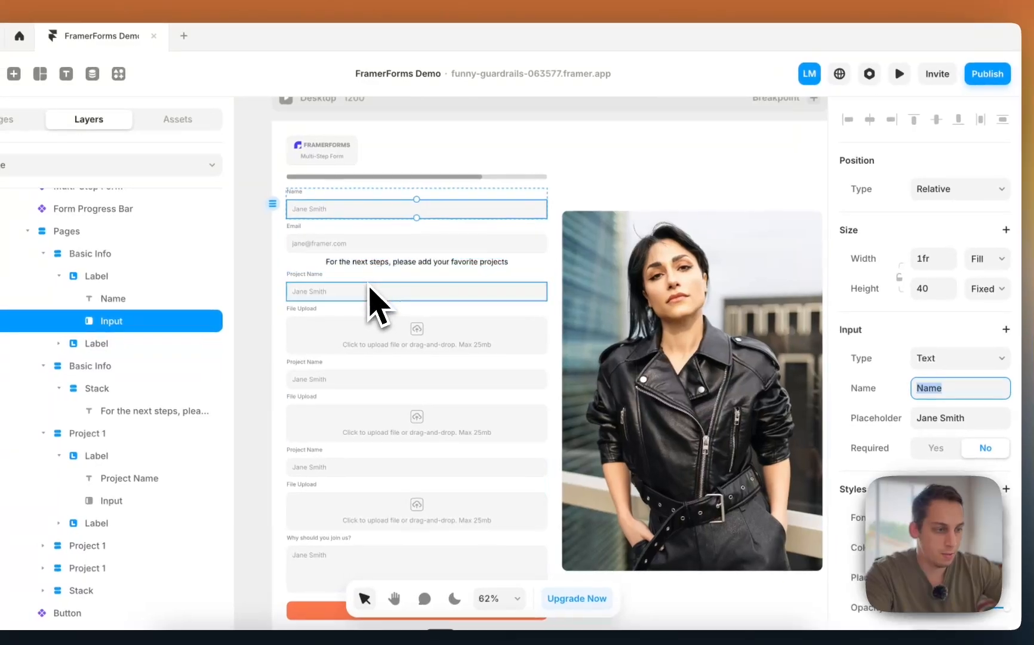
pyautogui.click(315, 302)
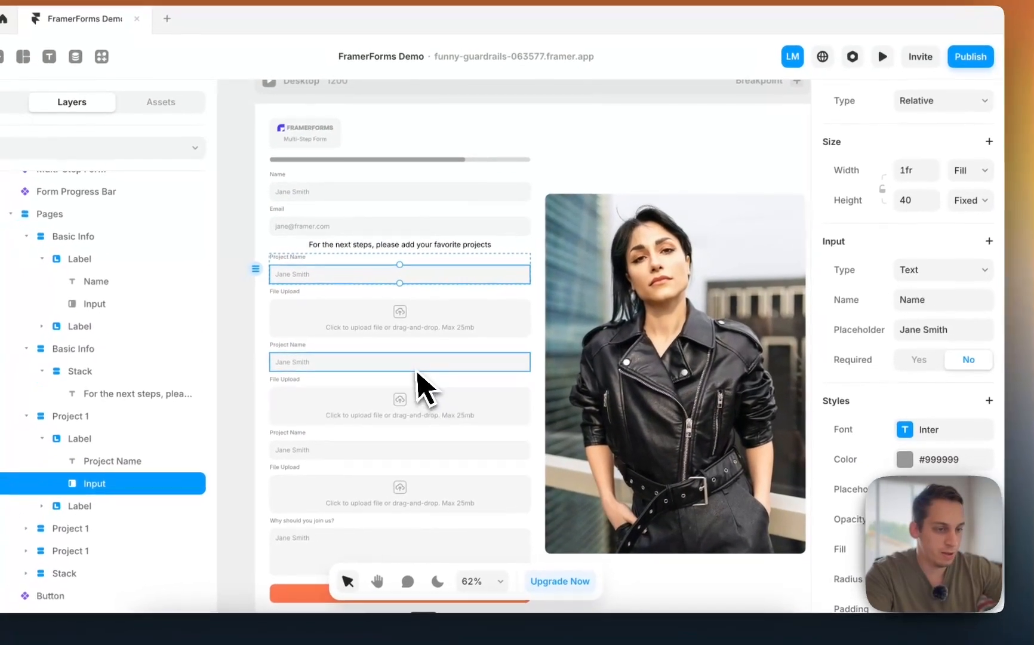
pyautogui.click(425, 381)
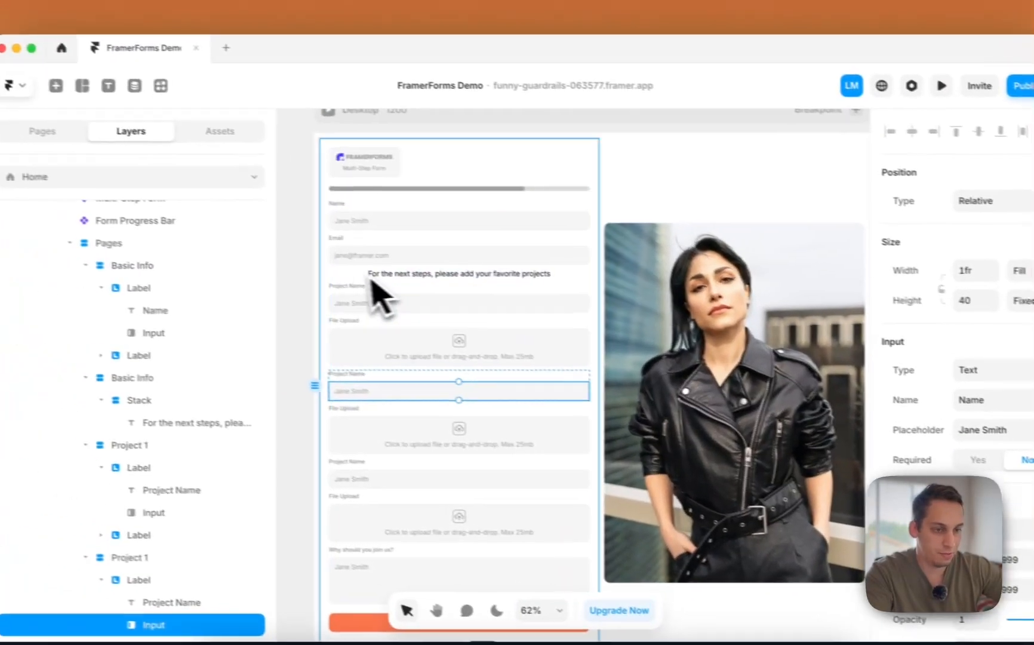
pyautogui.click(321, 281)
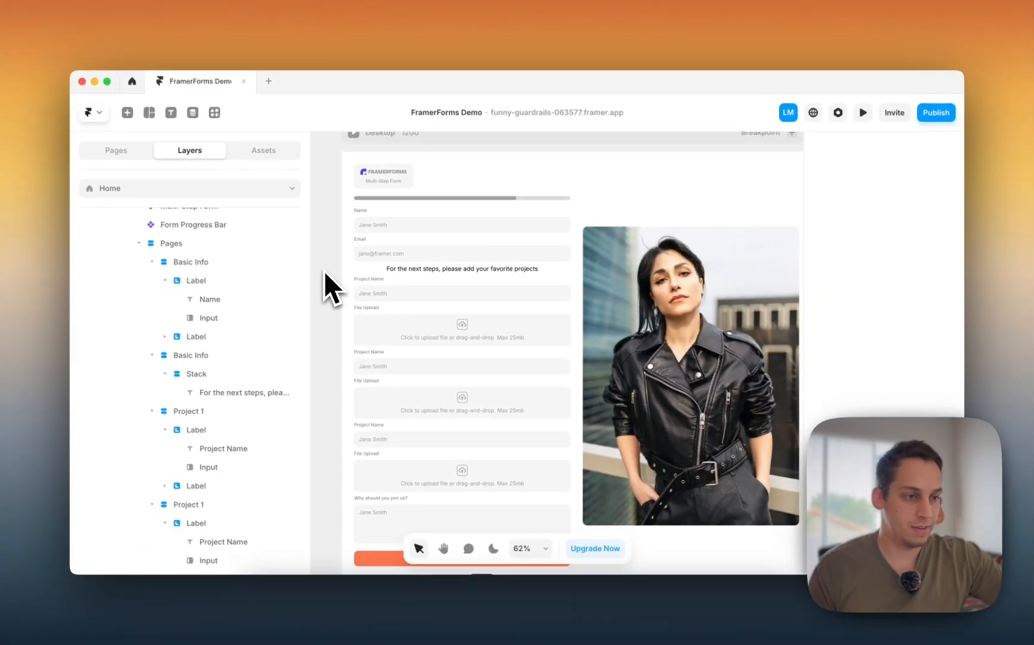
pyautogui.click(382, 231)
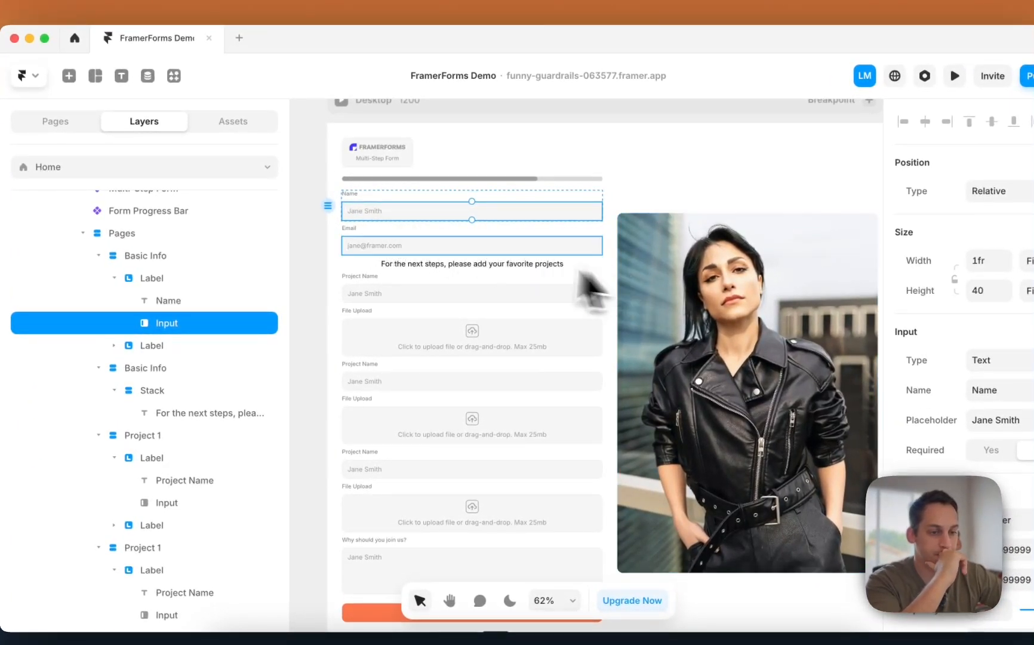
pyautogui.click(349, 399)
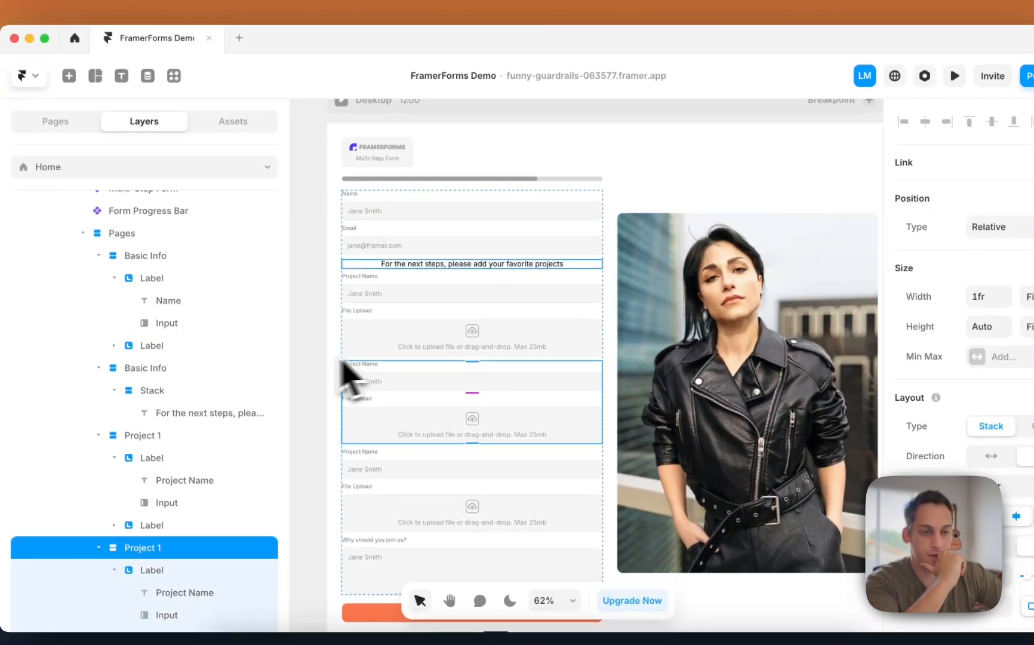
pyautogui.scroll(2, 233, 418)
pyautogui.click(157, 284)
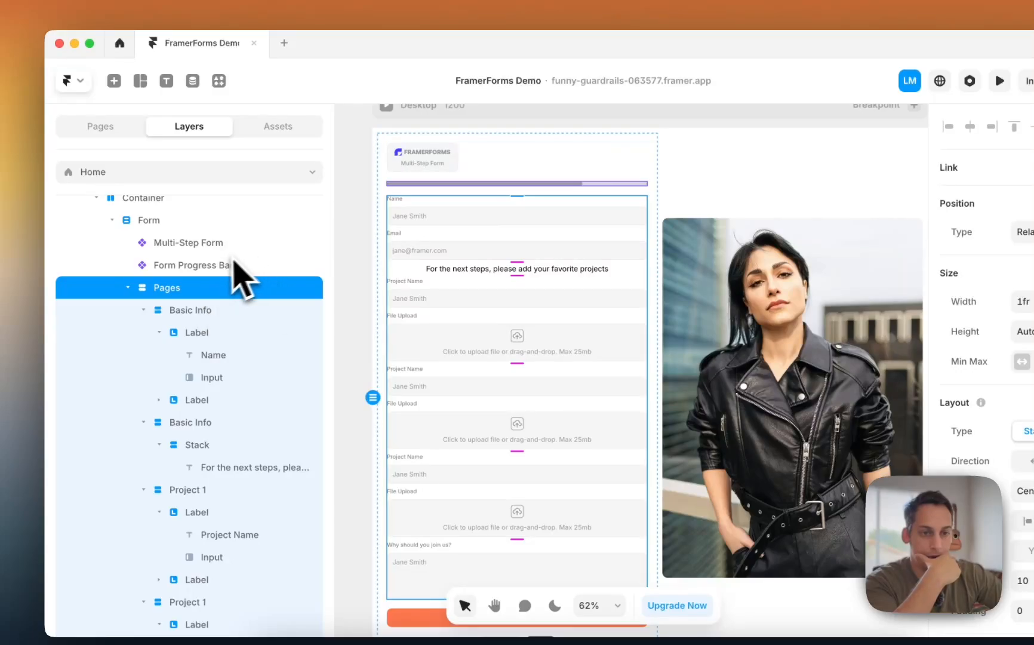
pyautogui.click(179, 224)
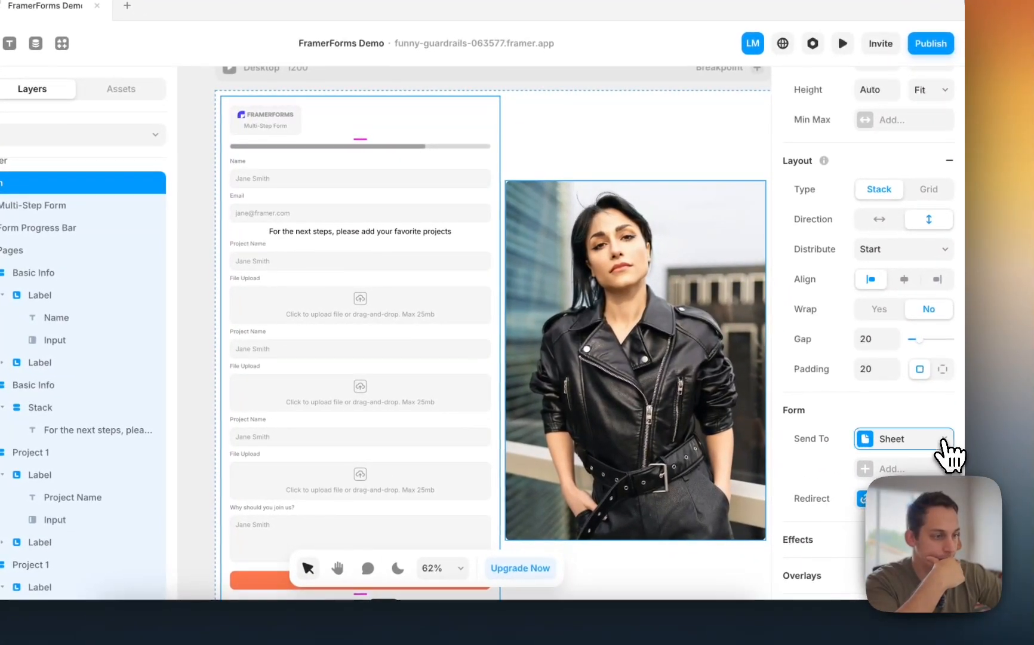
# - Replace the form's Sheet destination with a new Google Sheet named 'Recieved Applications'
pyautogui.click(946, 440)
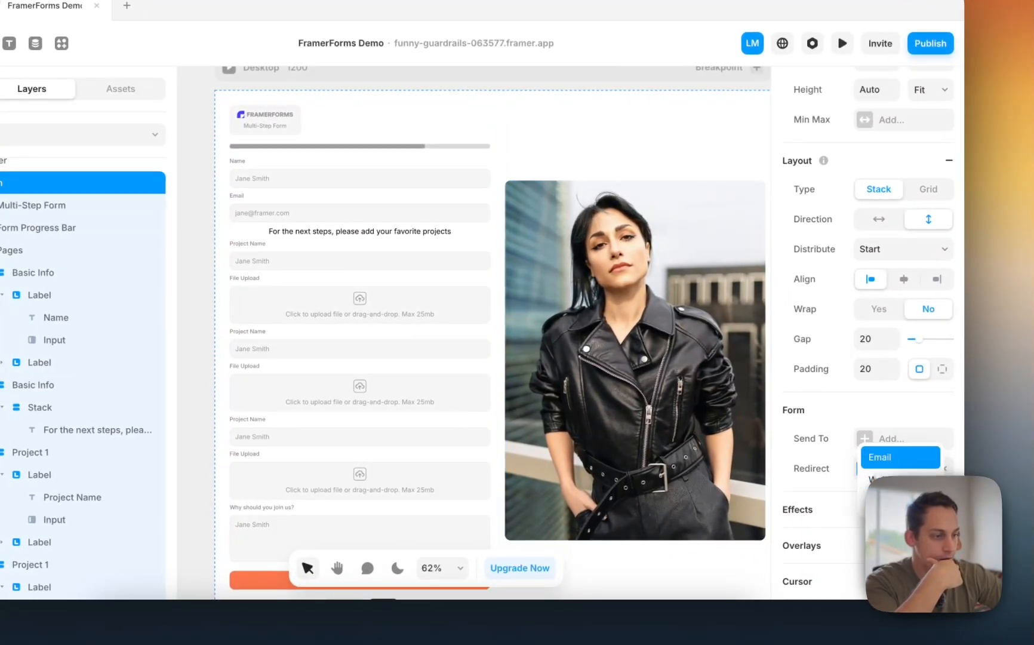
pyautogui.click(890, 501)
pyautogui.click(681, 481)
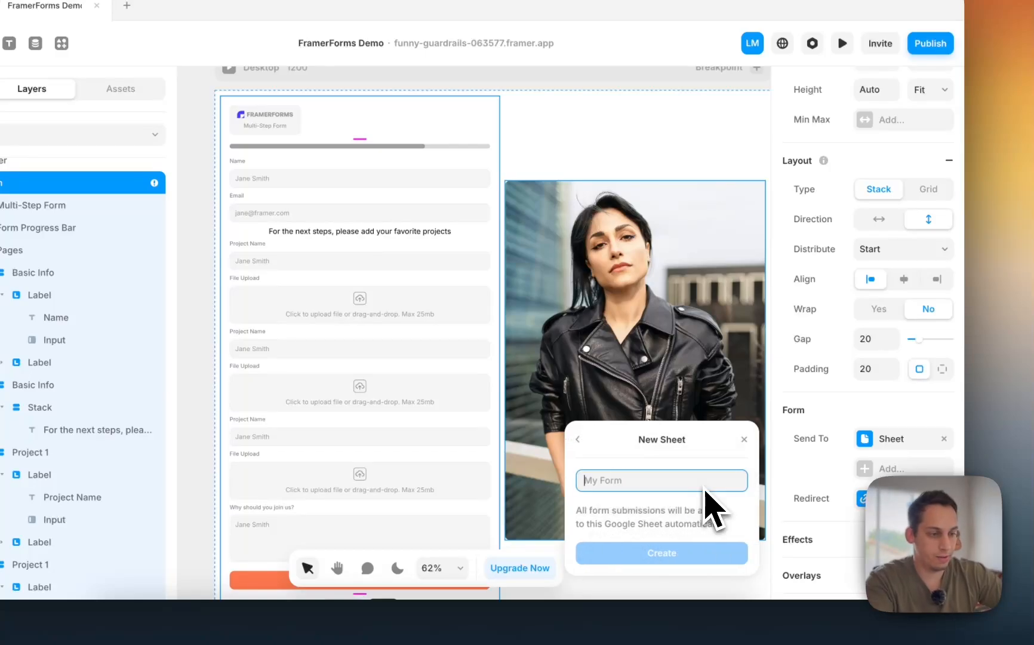
pyautogui.write('Recieved ')
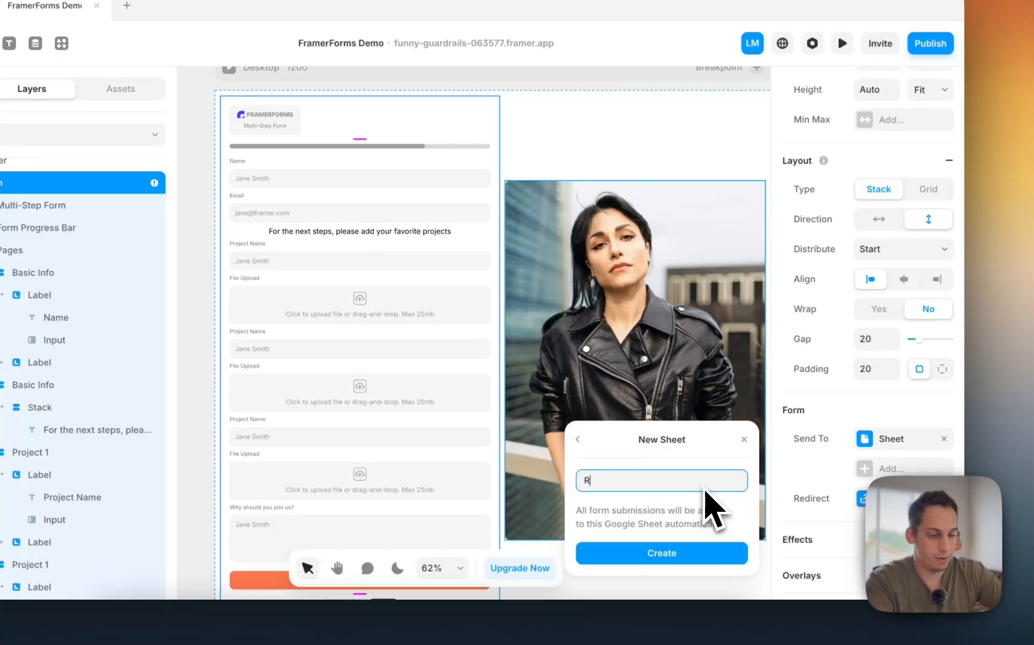
pyautogui.write('App')
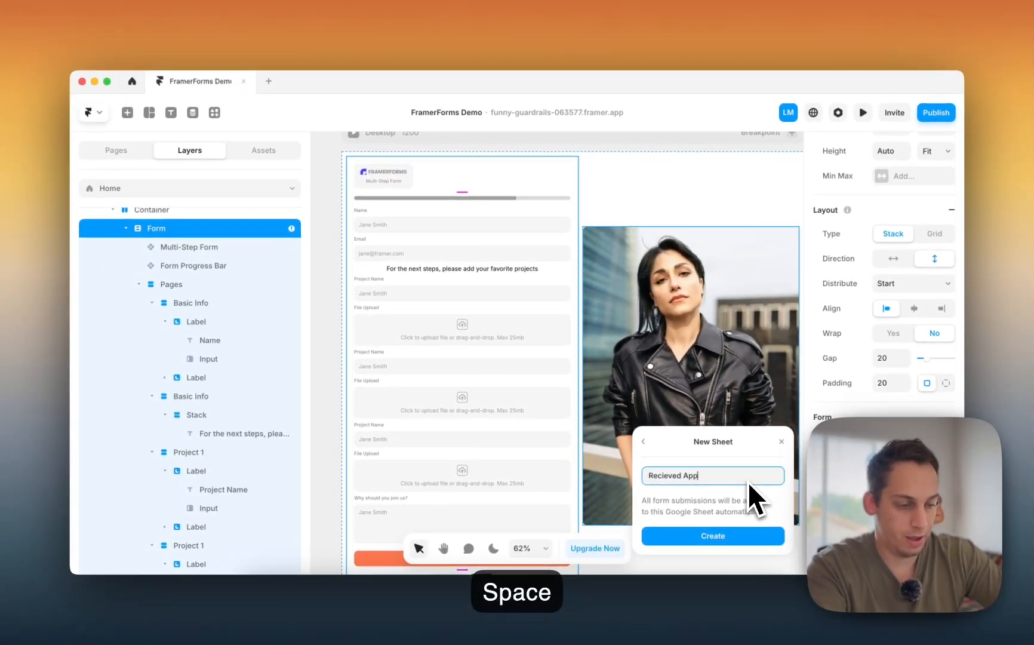
pyautogui.write('lications')
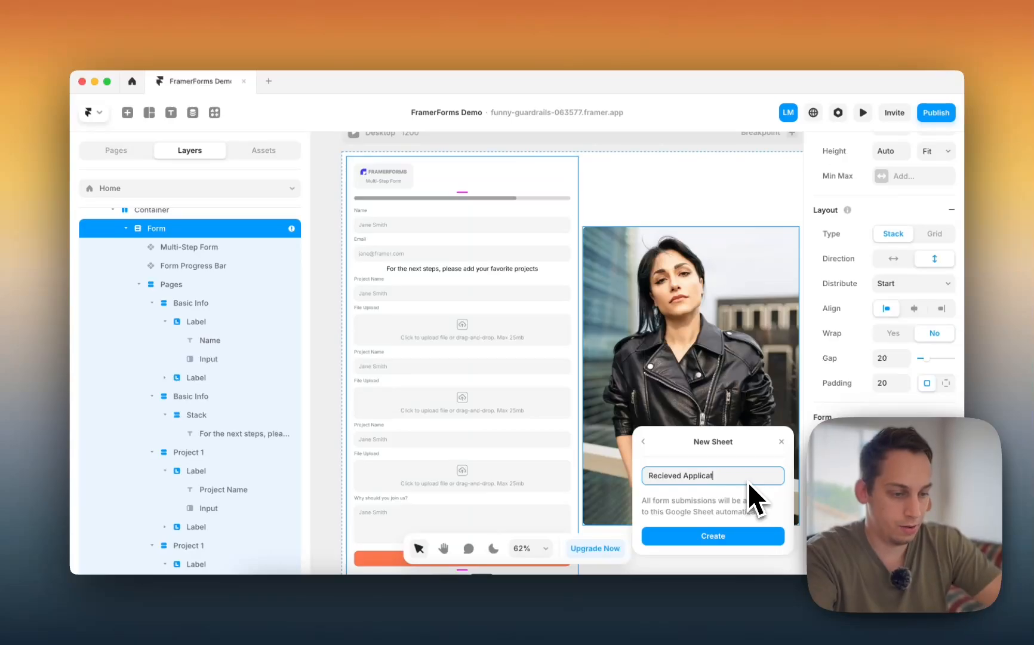
pyautogui.press('Return')
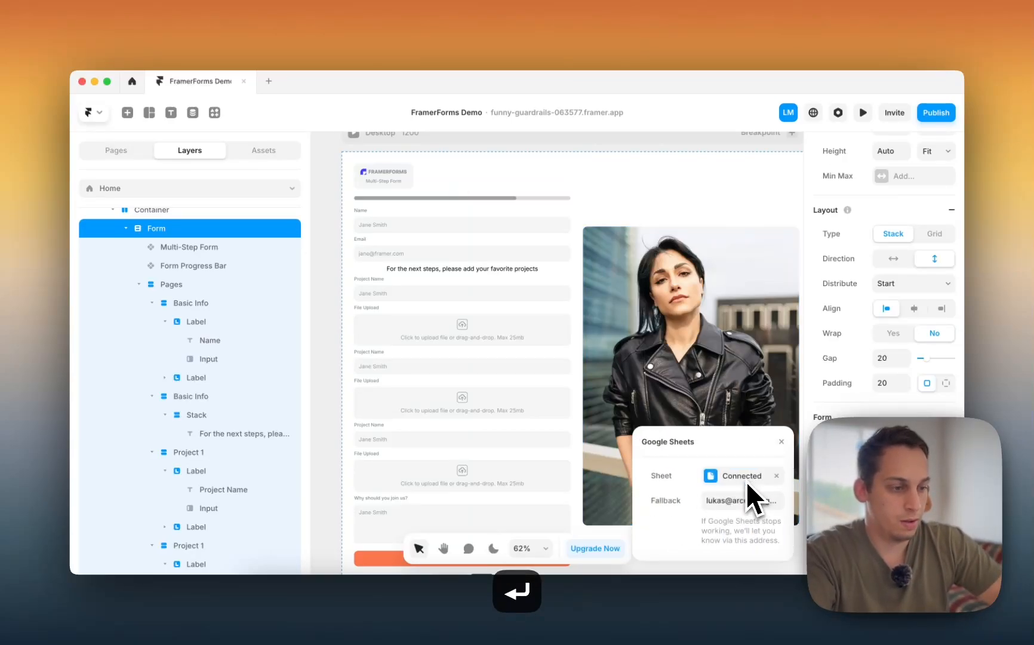
pyautogui.click(776, 474)
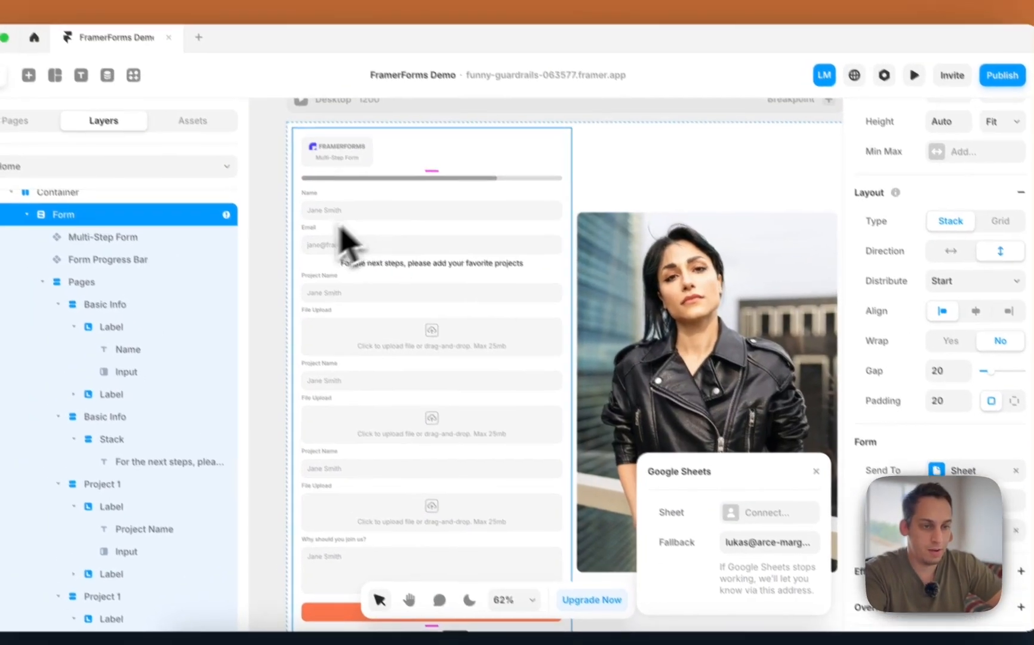
pyautogui.click(304, 207)
# - Name the first project field Project 1 with the placeholder 'Project Name'
pyautogui.click(334, 239)
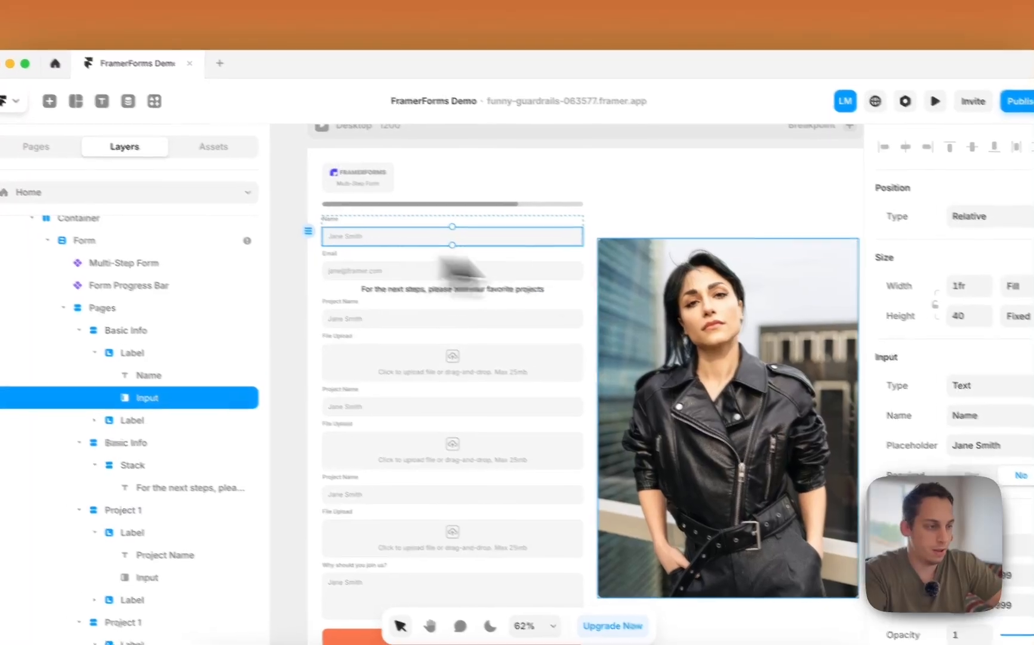
pyautogui.click(875, 377)
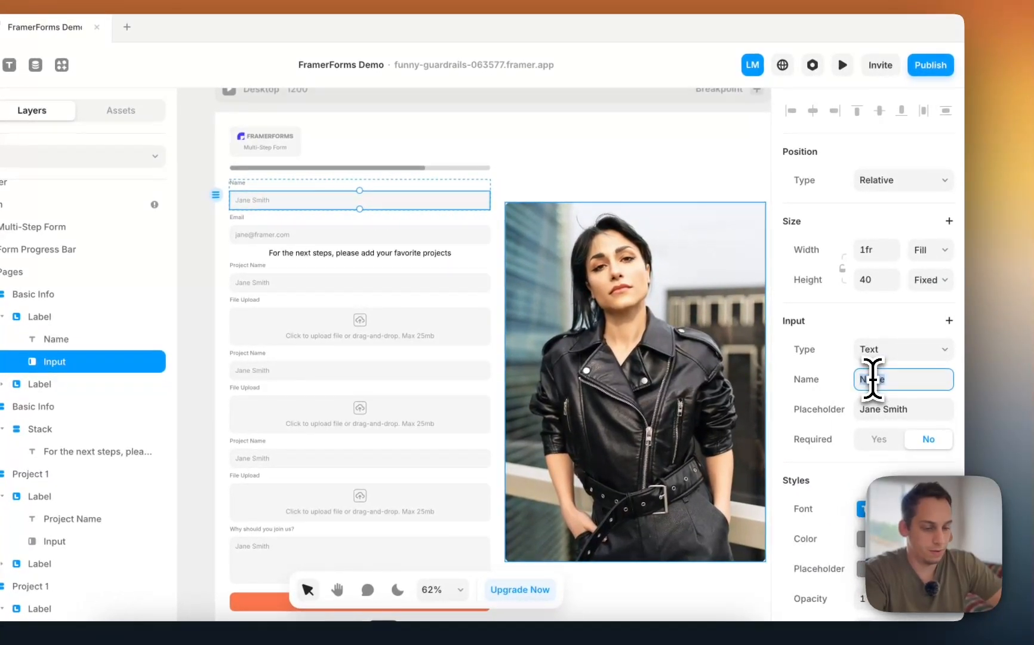
pyautogui.write('First')
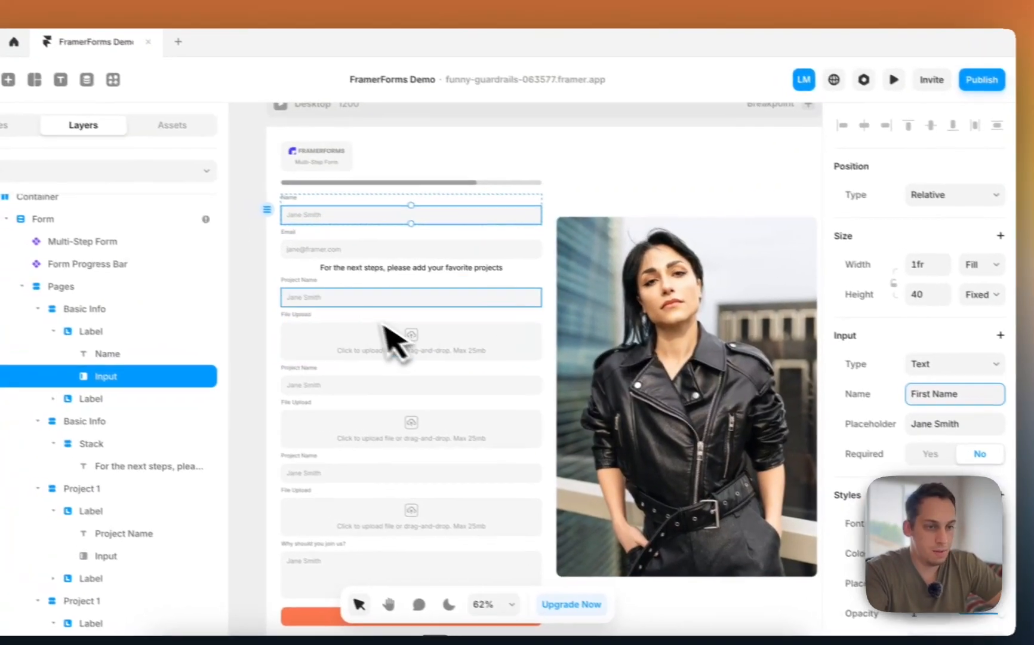
pyautogui.click(281, 235)
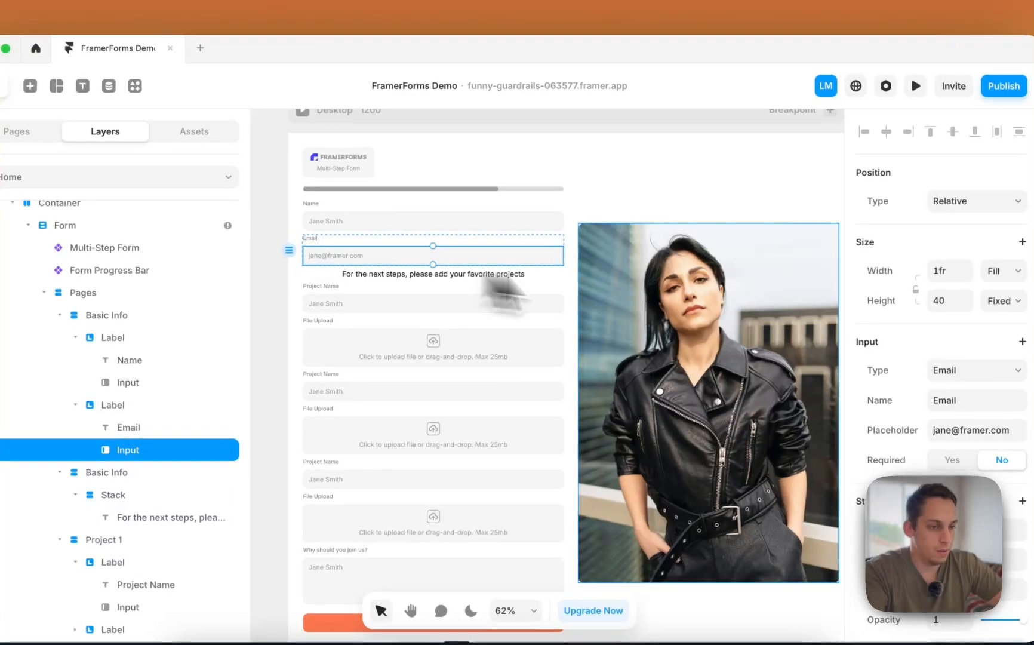
pyautogui.click(452, 306)
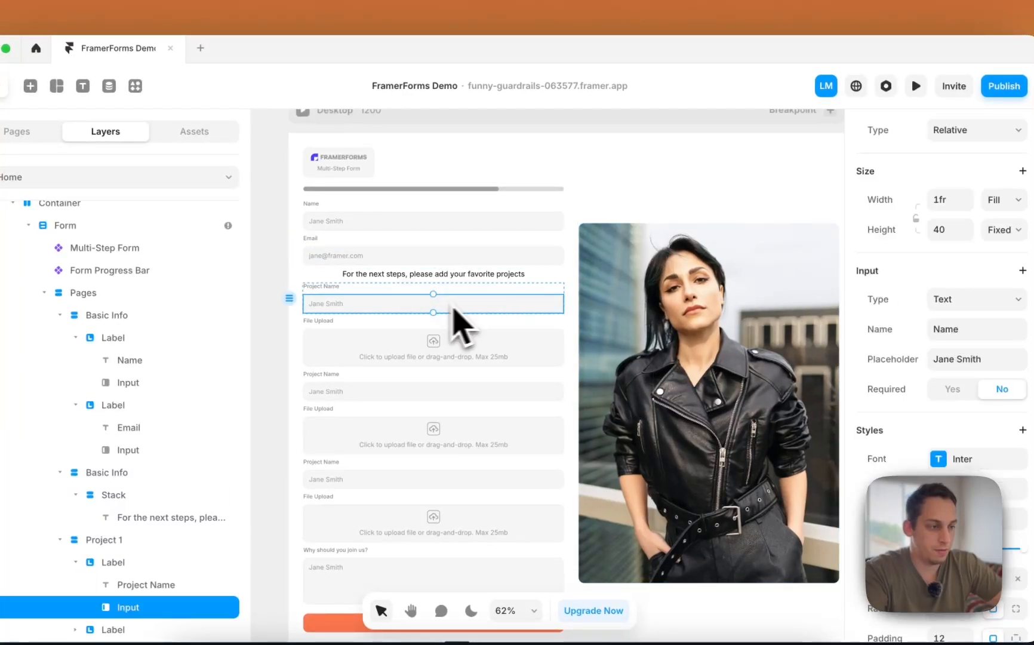
pyautogui.click(947, 329)
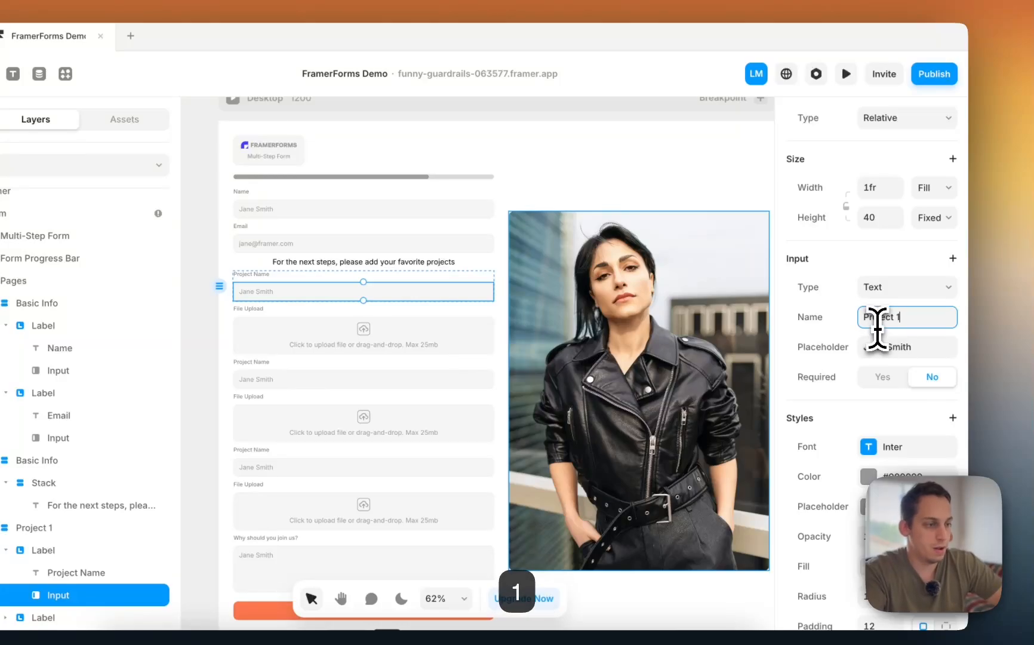
pyautogui.click(884, 347)
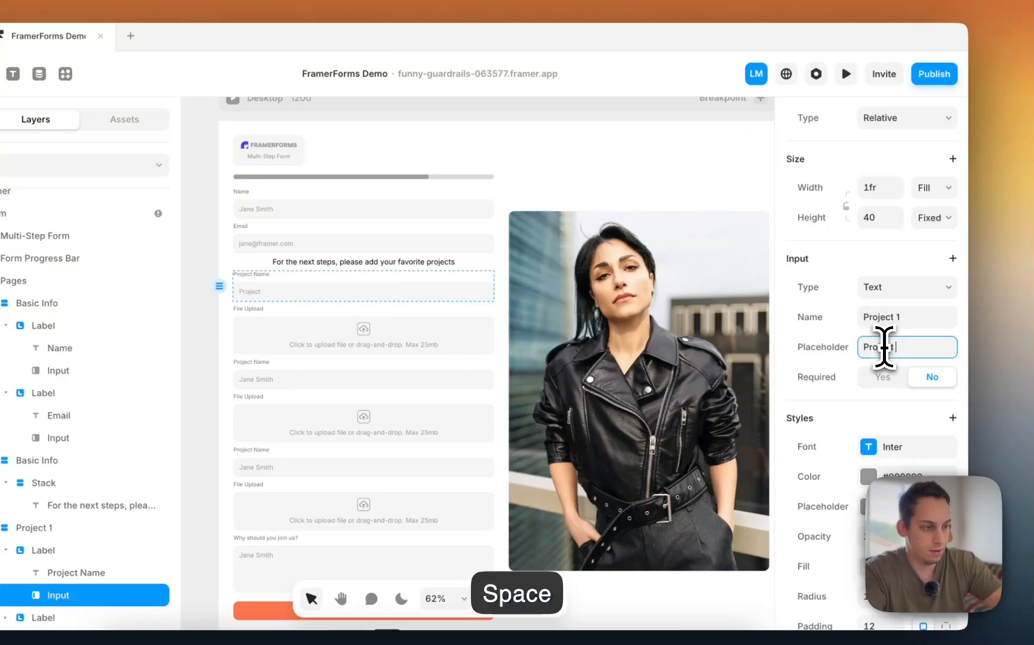
pyautogui.write('Project Name')
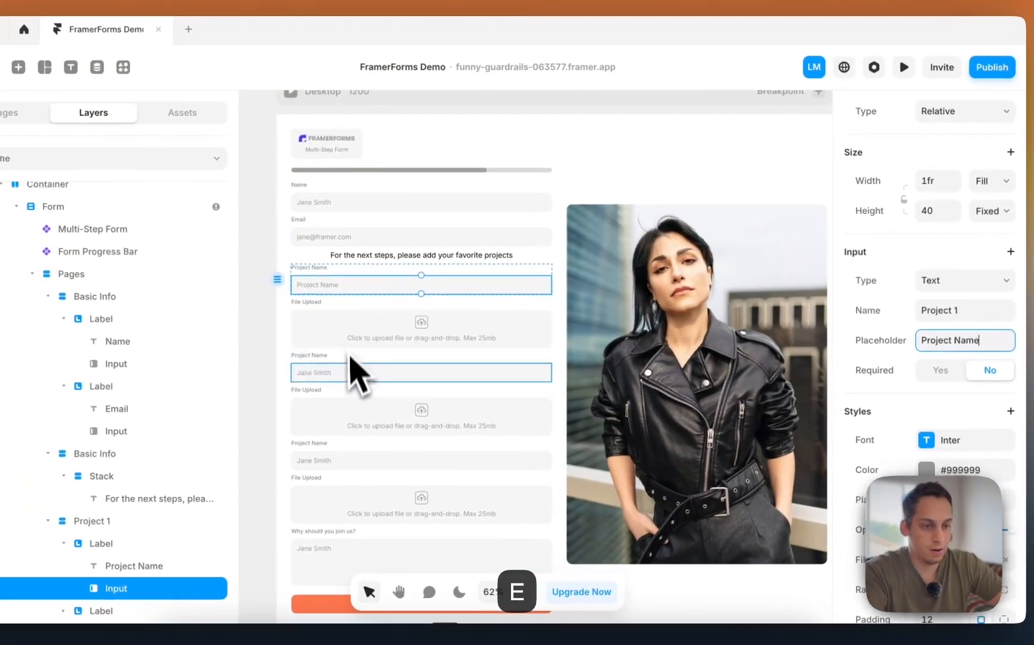
# - Name the second project field Project 2 and fix its 'Project Name' placeholder
pyautogui.click(299, 377)
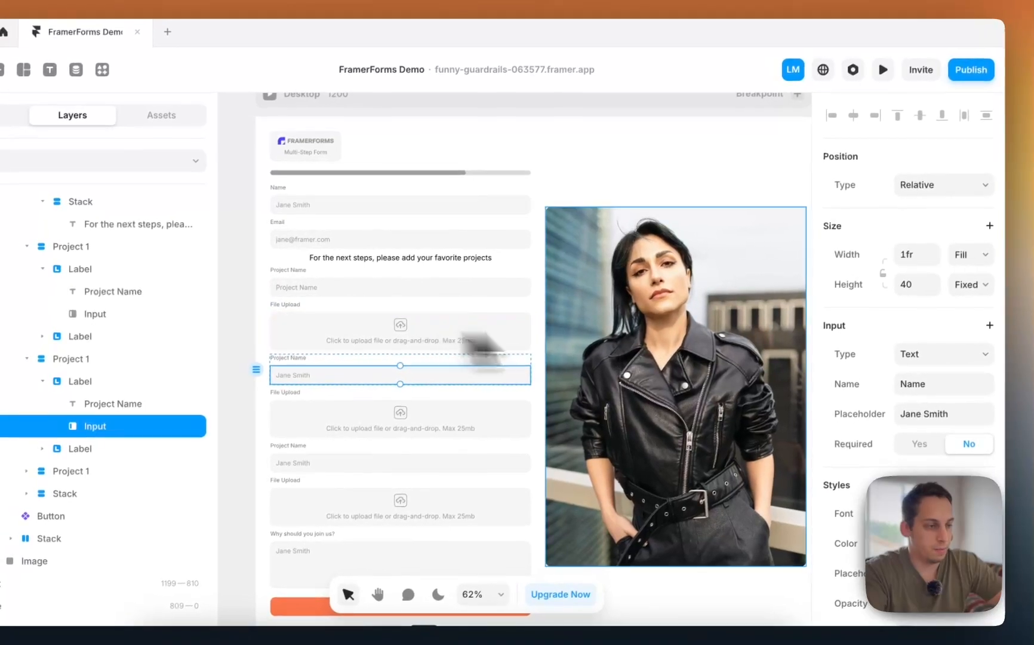
pyautogui.click(947, 380)
pyautogui.write('Project 2')
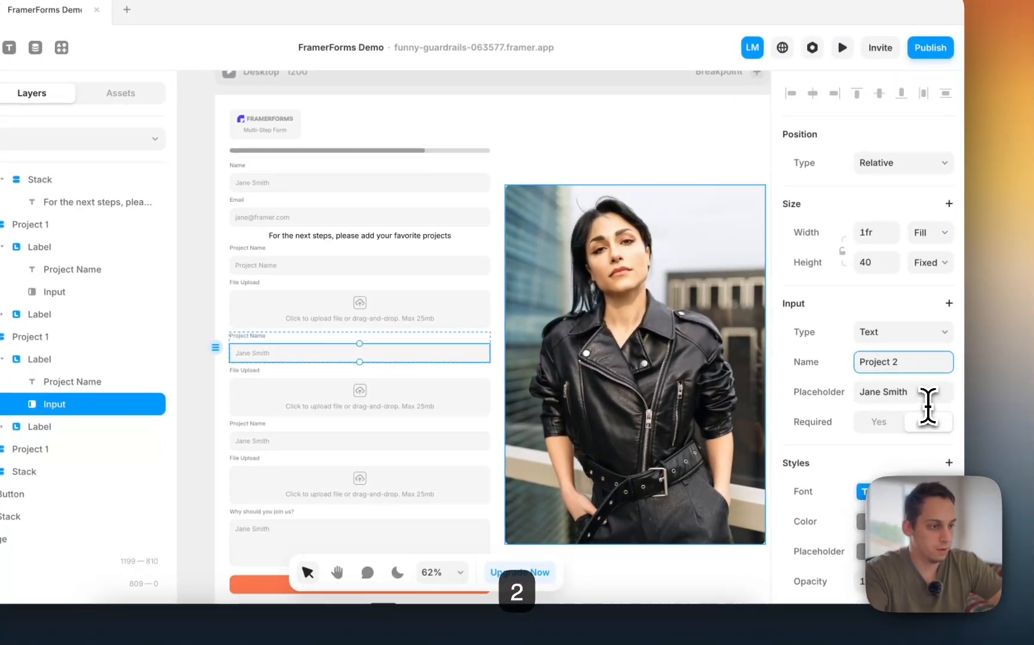
pyautogui.click(922, 399)
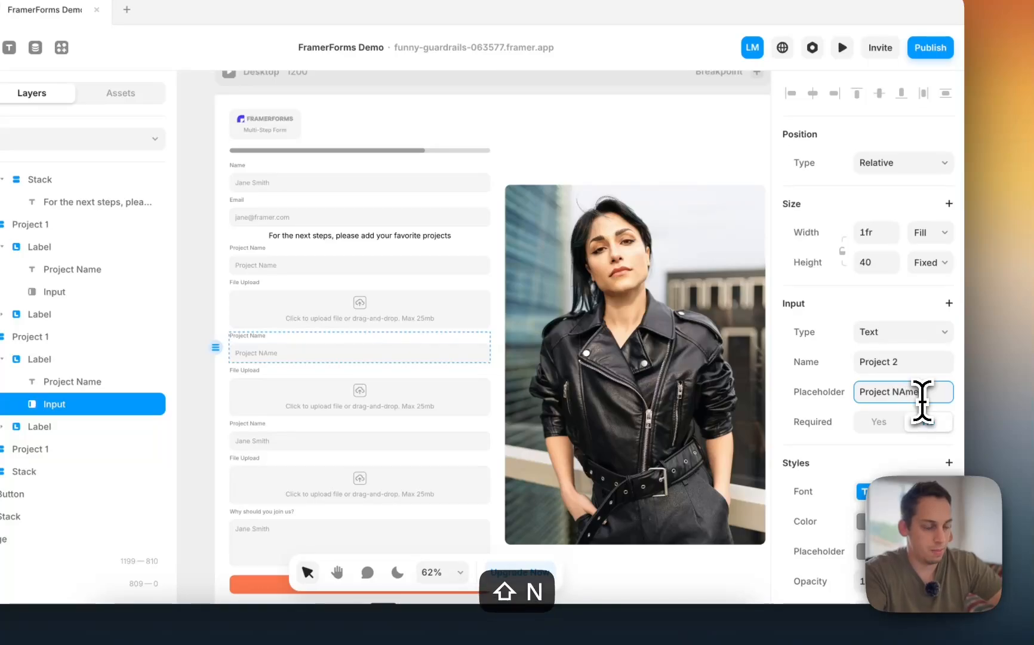
pyautogui.press('BackSpace')
pyautogui.press('BackSpace')
pyautogui.press('BackSpace')
pyautogui.write('ame')
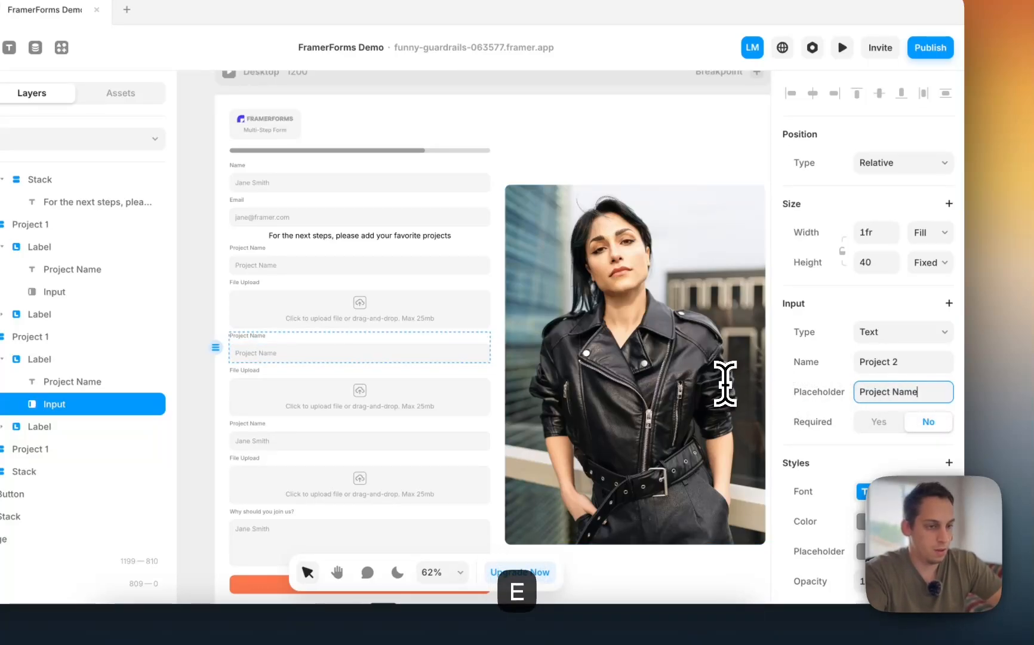
pyautogui.click(351, 266)
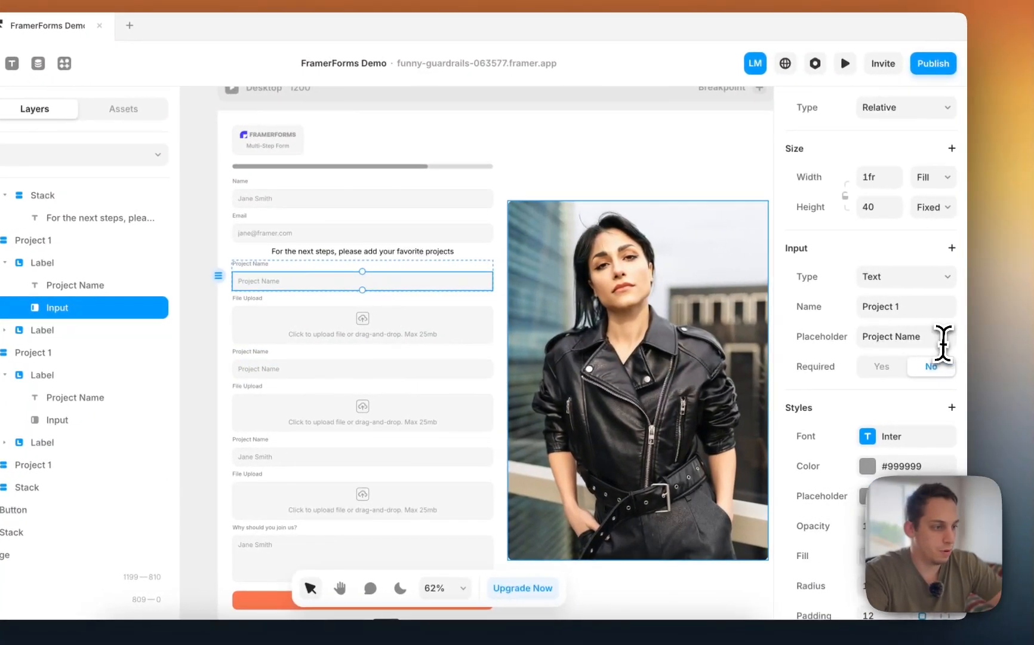
pyautogui.click(945, 343)
pyautogui.click(919, 342)
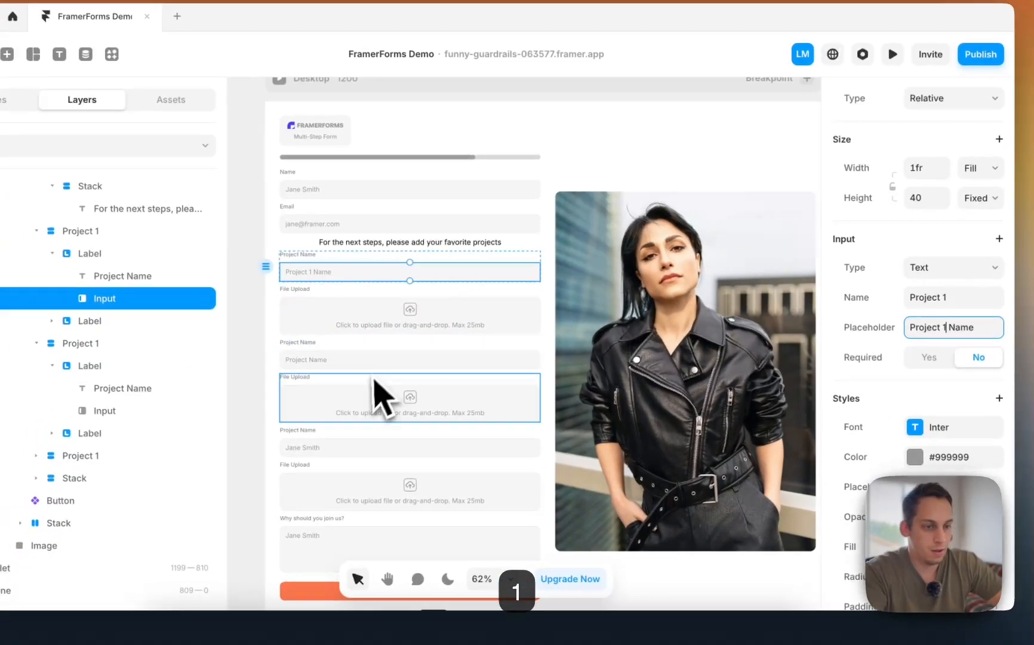
pyautogui.click(317, 371)
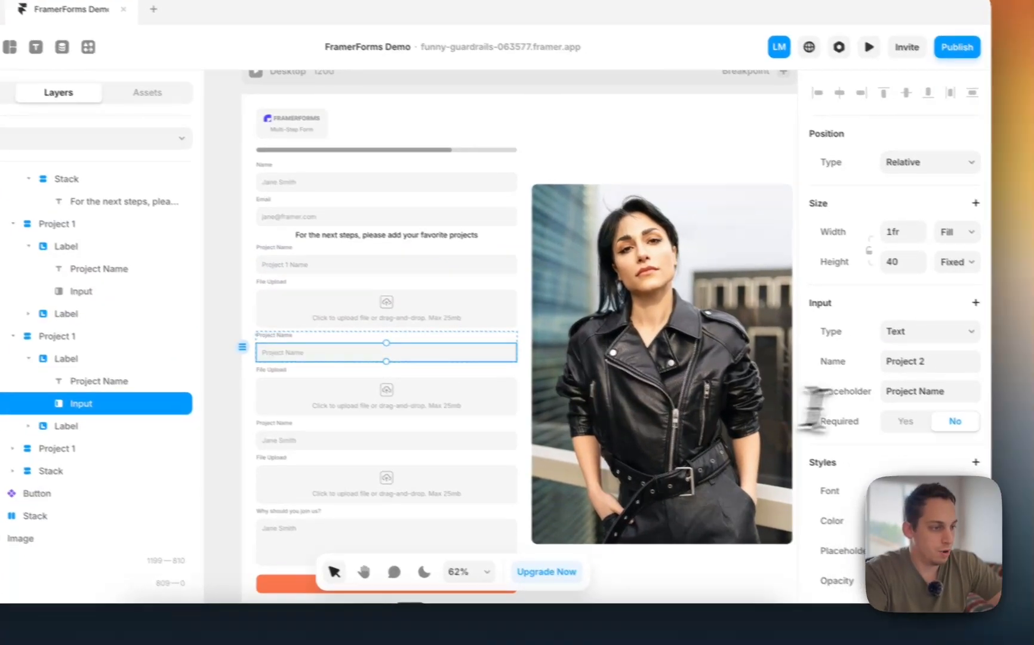
pyautogui.click(925, 392)
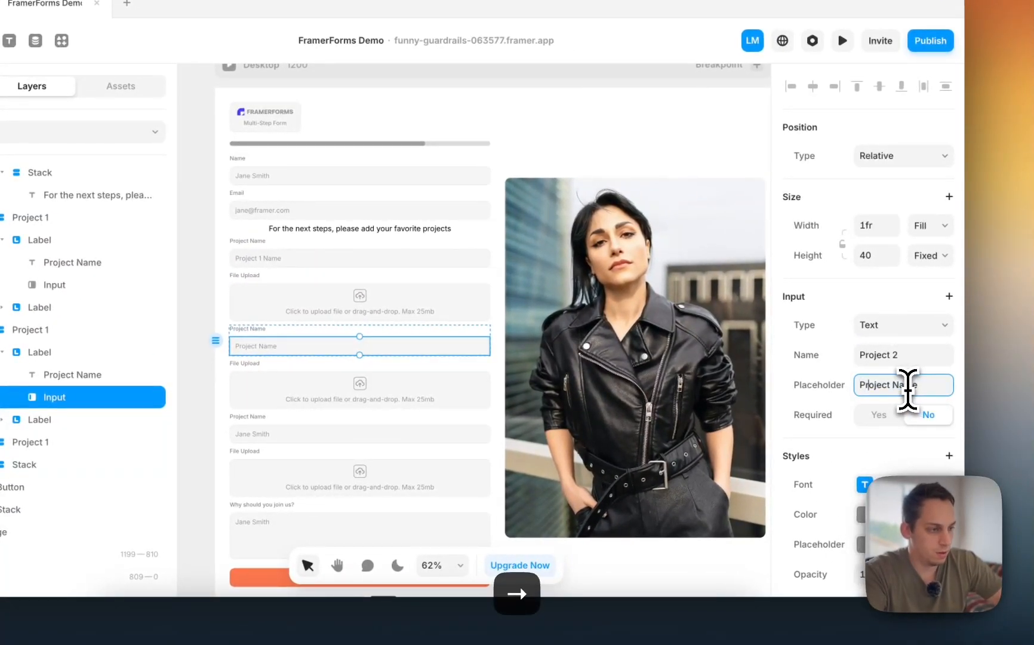
pyautogui.write('2')
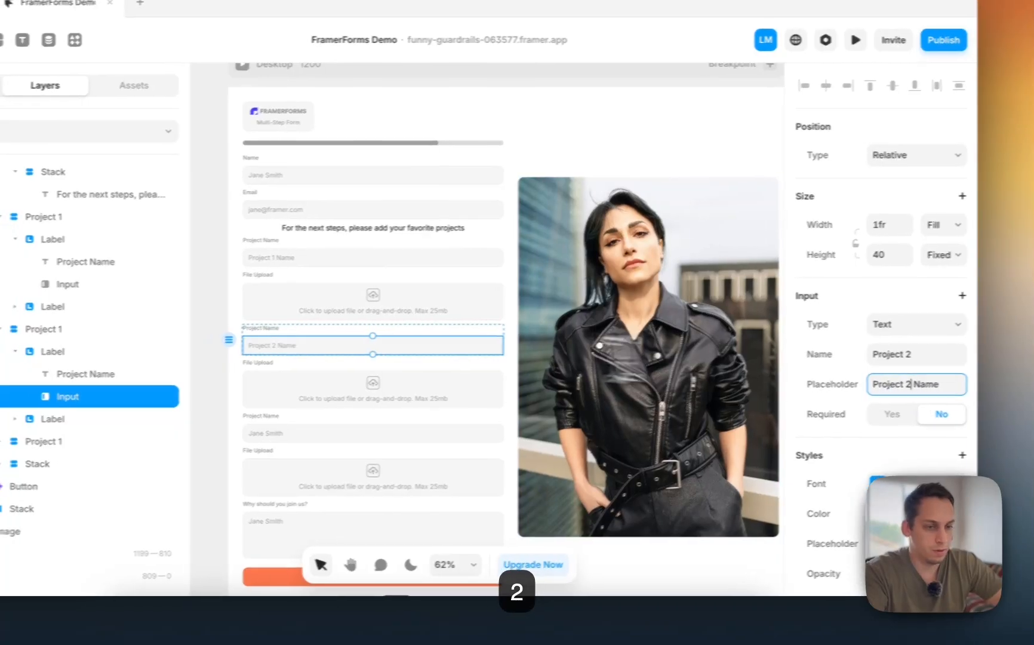
pyautogui.click(318, 395)
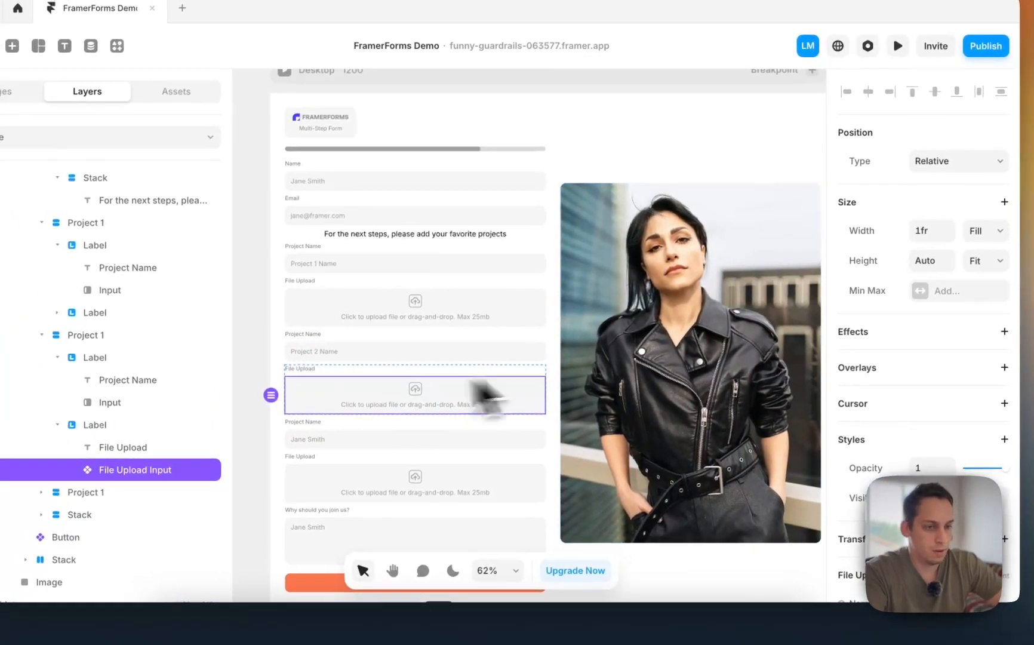
# - Name the third project field Project 3 and give it a placeholder
pyautogui.click(366, 432)
pyautogui.click(897, 353)
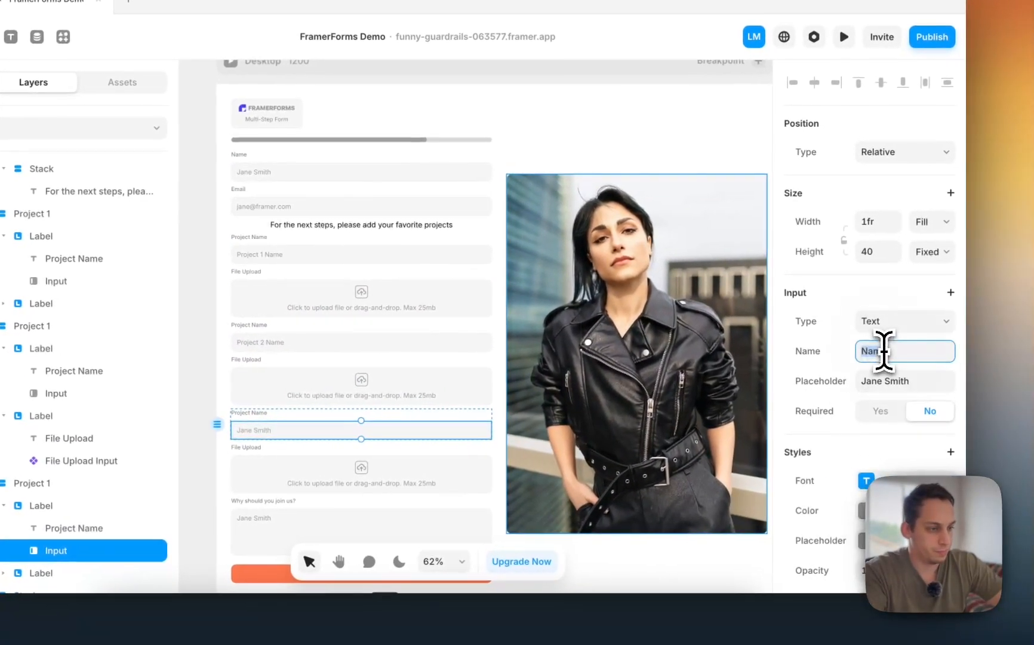
pyautogui.write('Pro')
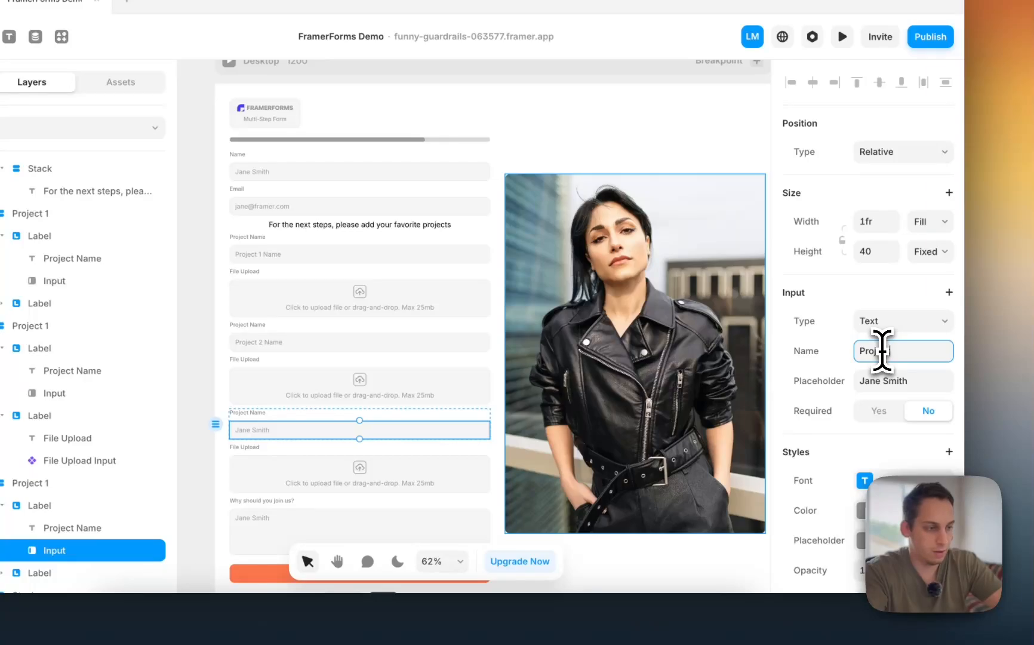
pyautogui.write('j')
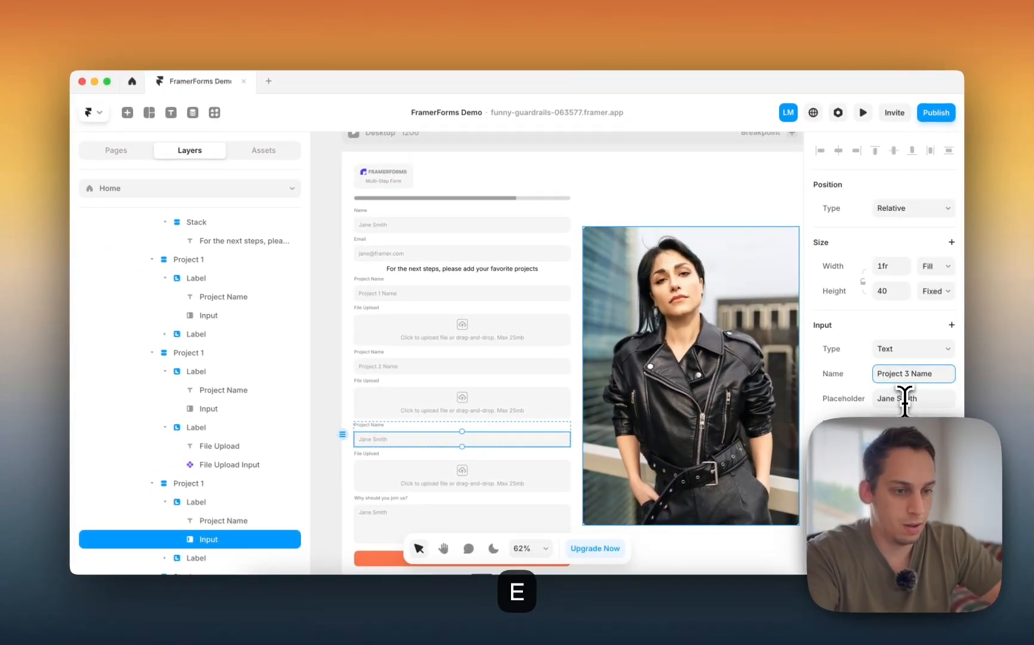
pyautogui.write('ect 3 Name')
pyautogui.click(906, 398)
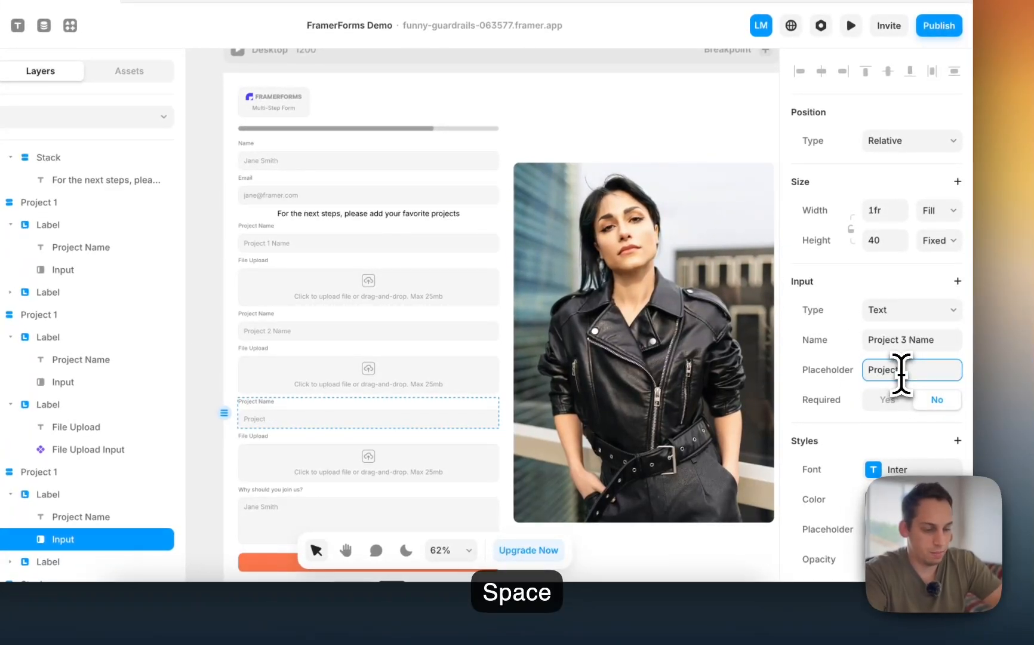
pyautogui.write('Project 2 Name')
pyautogui.click(371, 333)
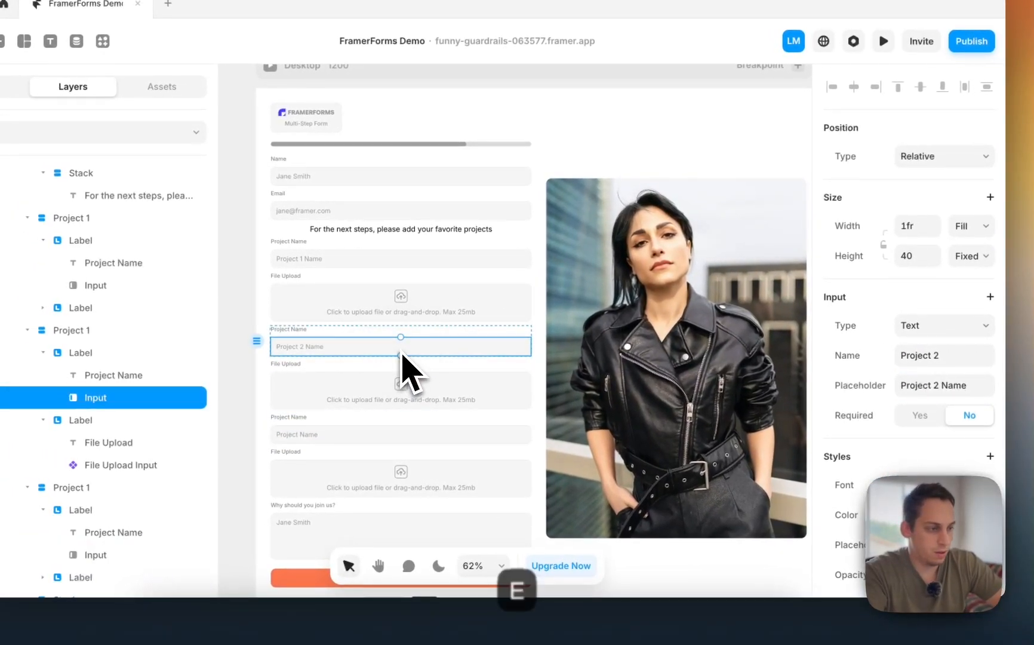
pyautogui.click(913, 375)
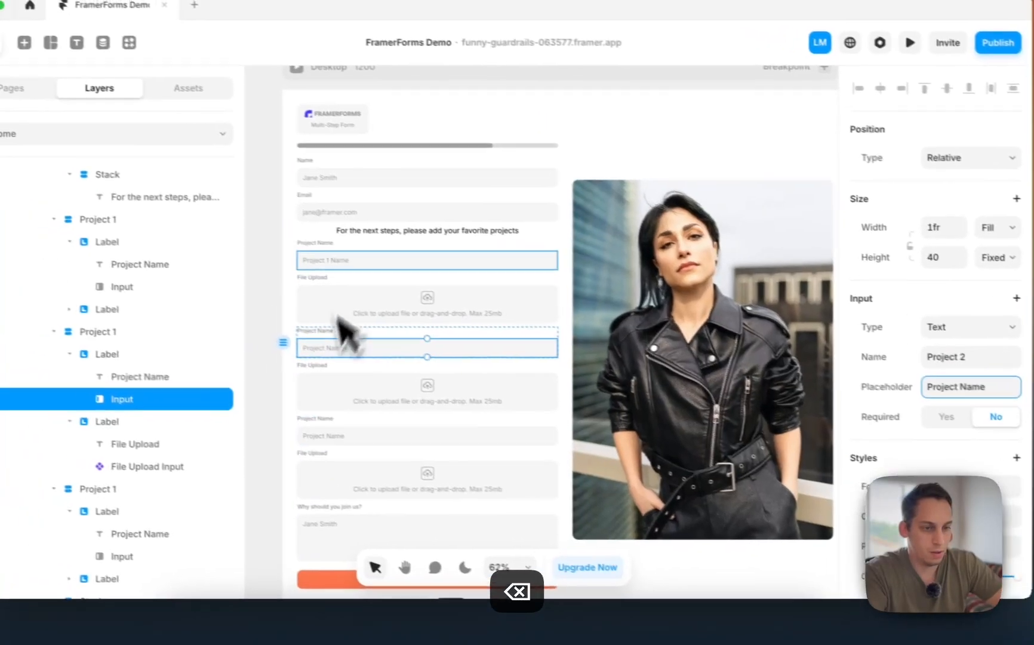
# - Trim the third field's name to Project 3 and reset the first placeholder to 'Project Name'
pyautogui.click(335, 244)
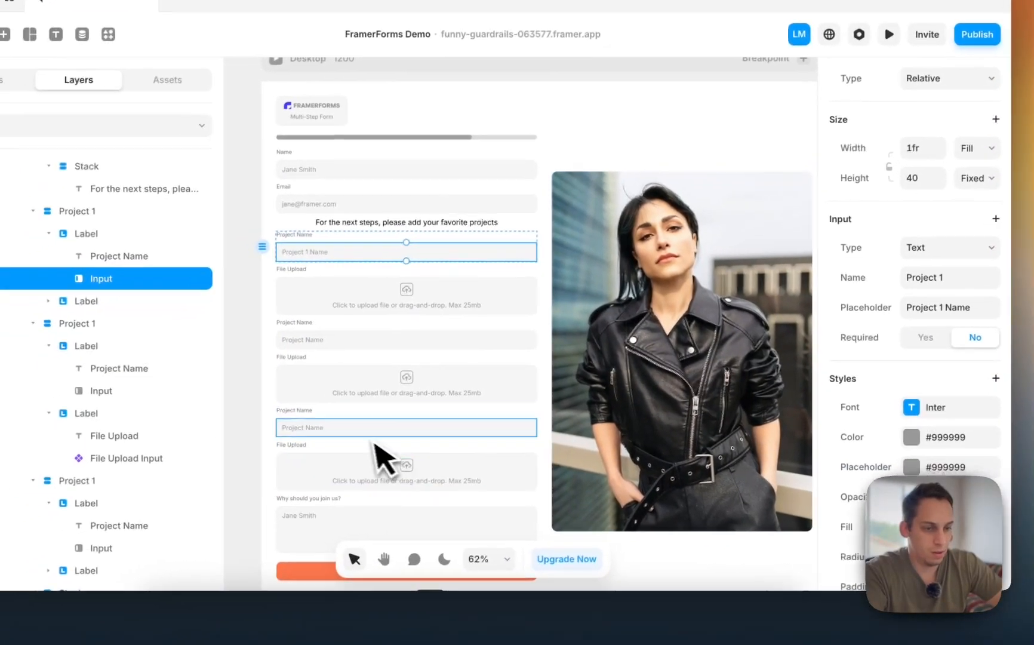
pyautogui.click(353, 441)
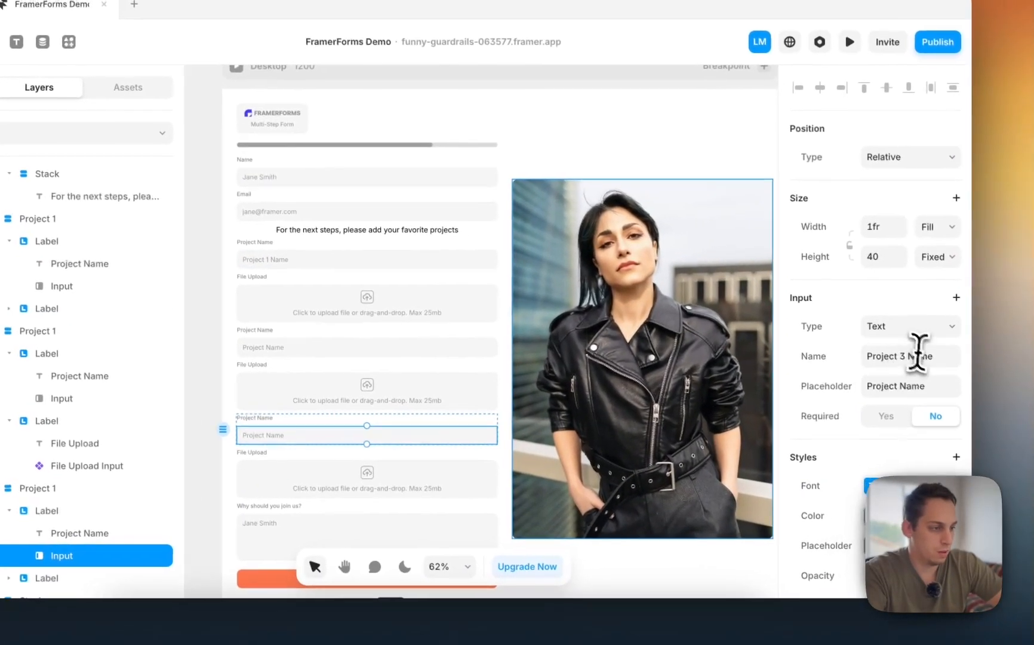
pyautogui.click(931, 362)
pyautogui.press('Right')
pyautogui.press('BackSpace')
pyautogui.press('BackSpace')
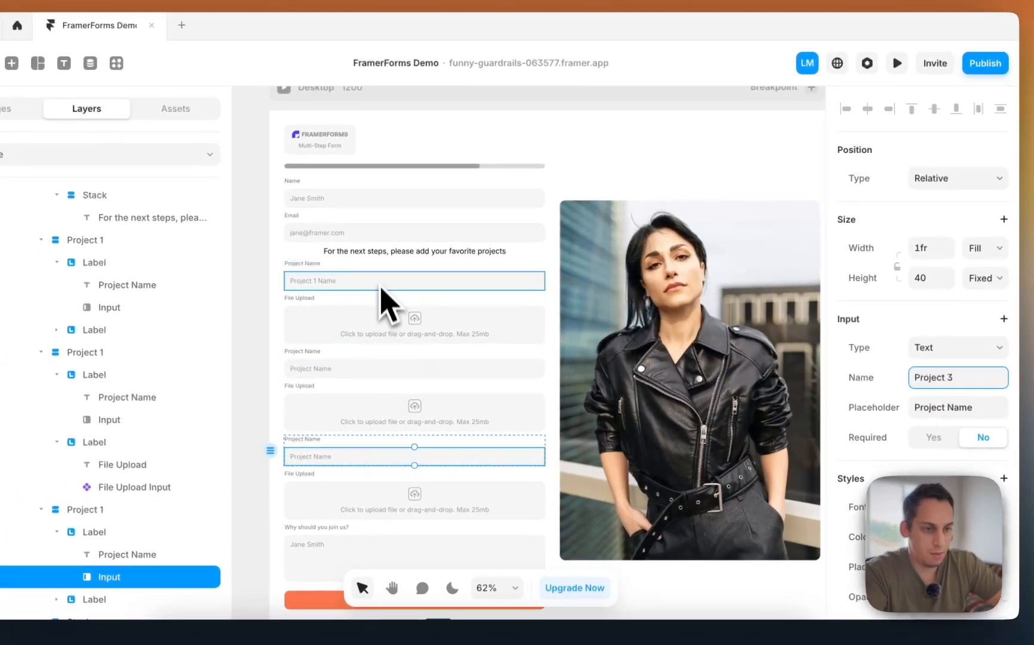
pyautogui.click(327, 263)
pyautogui.click(955, 337)
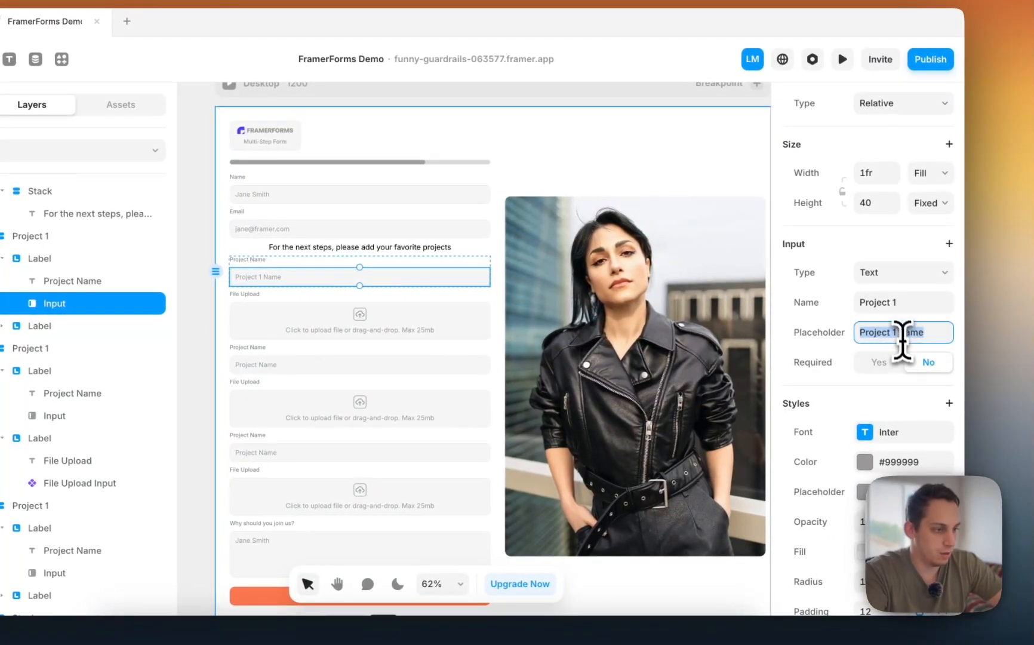
pyautogui.click(955, 340)
pyautogui.press('BackSpace')
pyautogui.press('BackSpace')
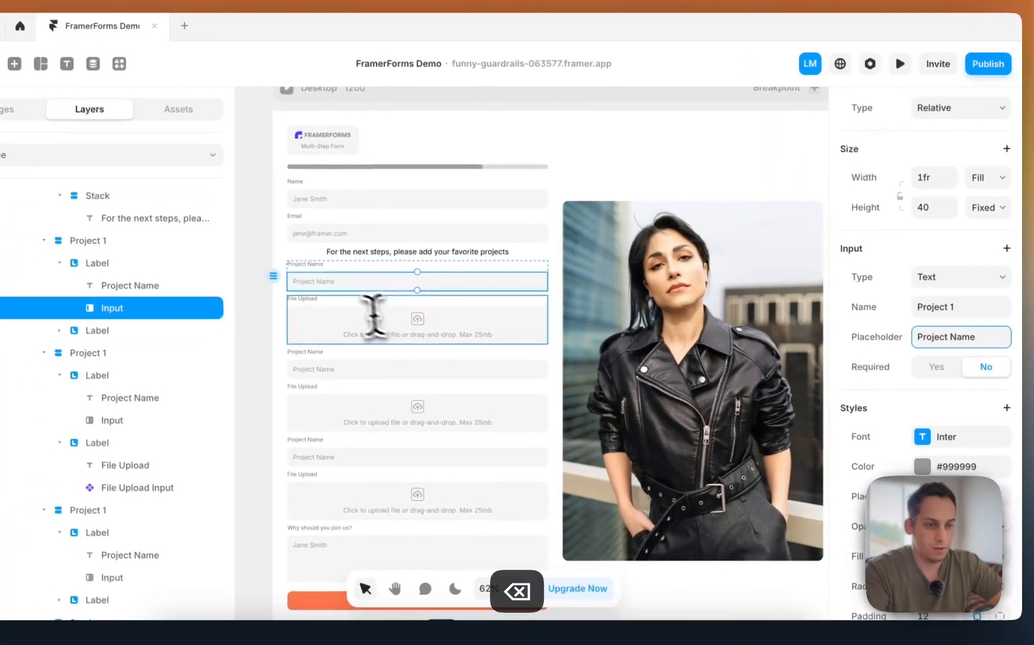
# - Rename the first two file-upload fields Project 1 File and Project 2 File
pyautogui.click(358, 338)
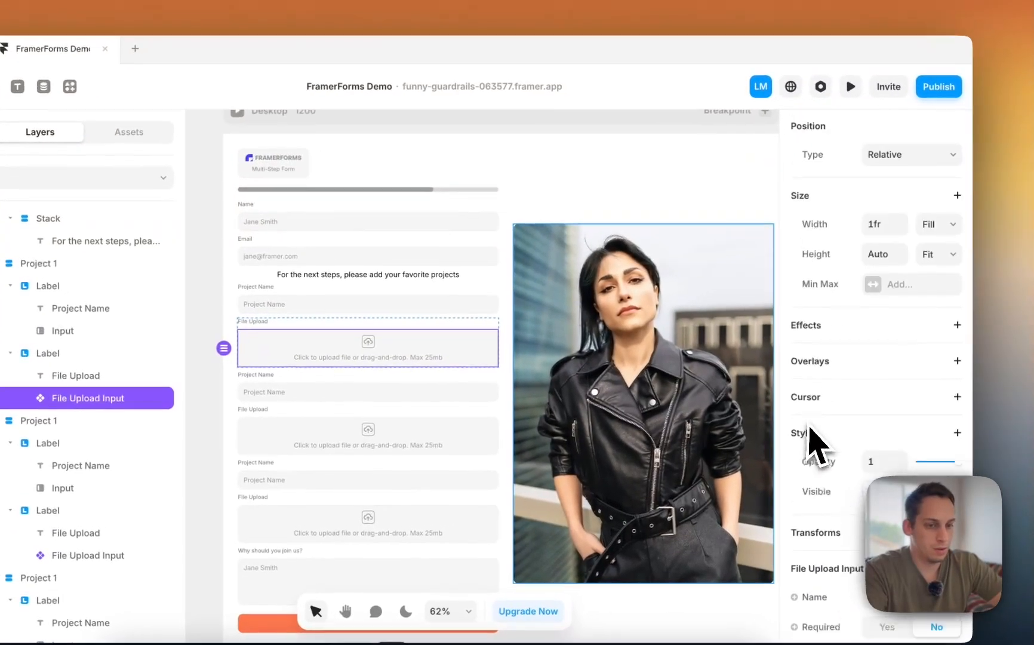
pyautogui.scroll(-7, 861, 419)
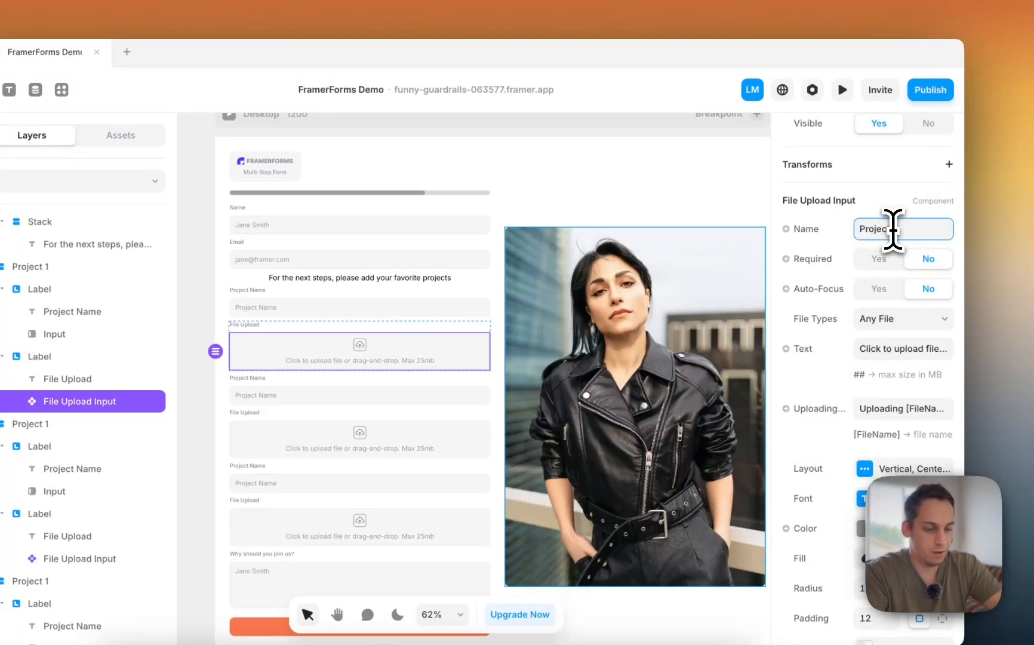
pyautogui.write('ile')
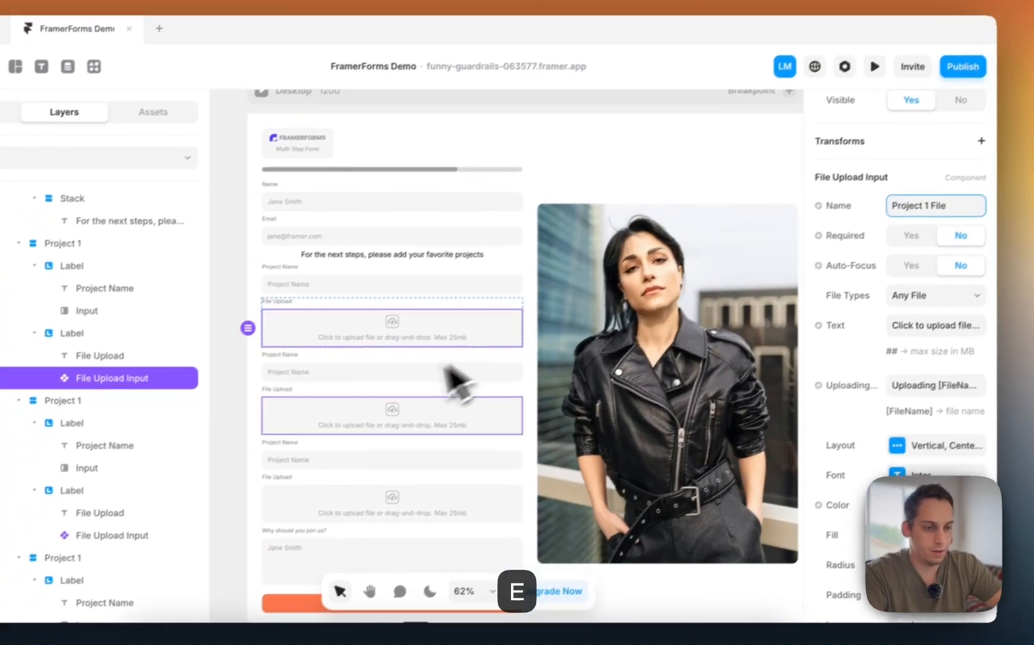
pyautogui.click(409, 442)
pyautogui.scroll(-10, 916, 374)
pyautogui.scroll(5, 907, 239)
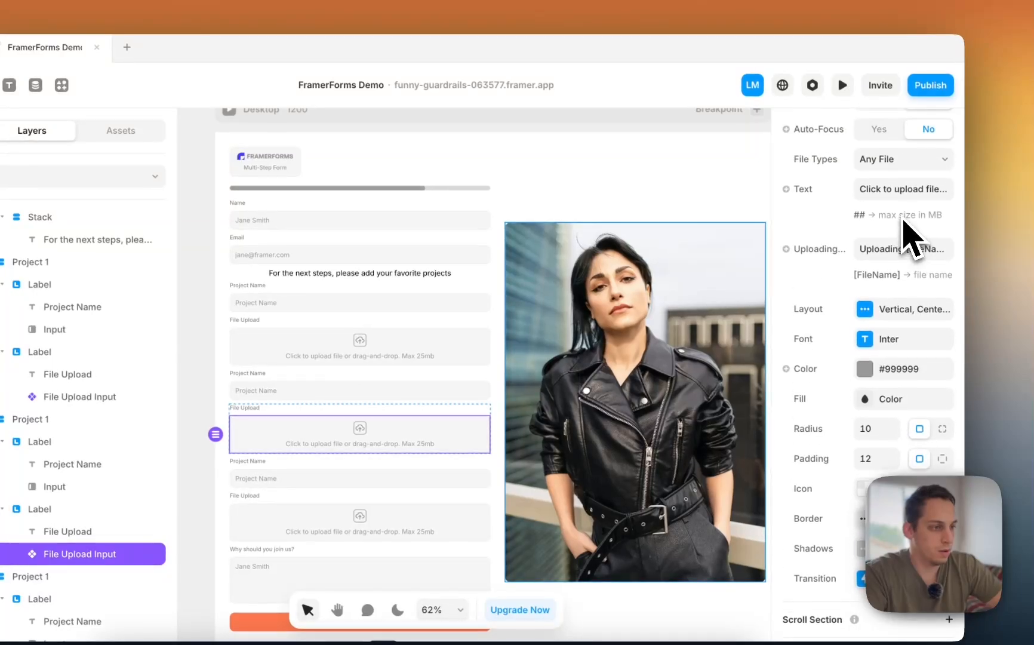
pyautogui.scroll(3, 905, 230)
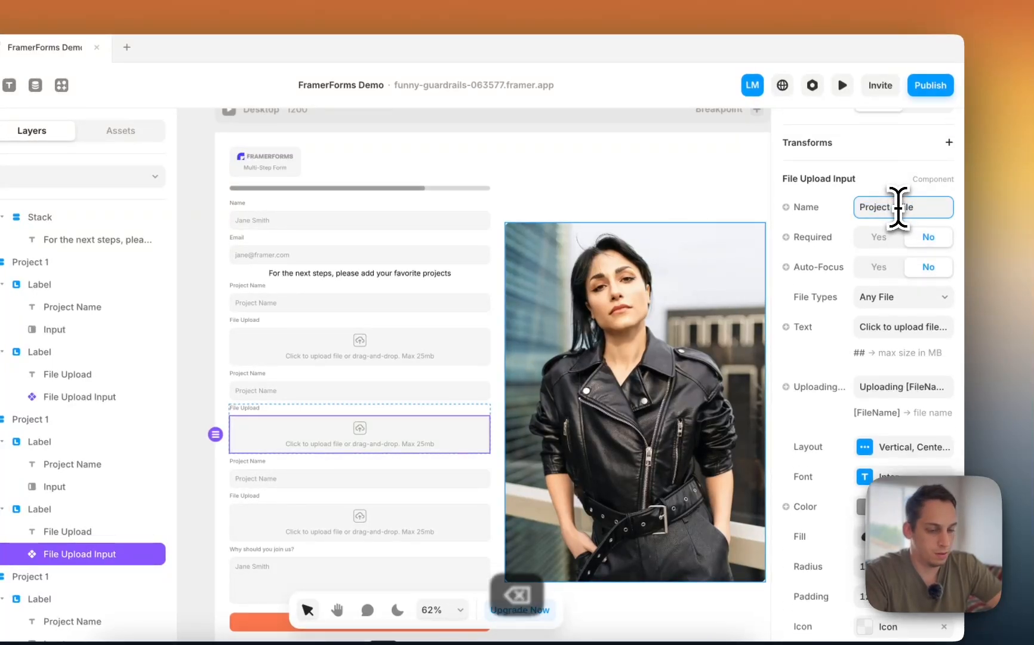
pyautogui.press('BackSpace')
pyautogui.write('2')
# - Rename the third file-upload field Project 3 File
pyautogui.click(333, 531)
pyautogui.scroll(-7, 871, 368)
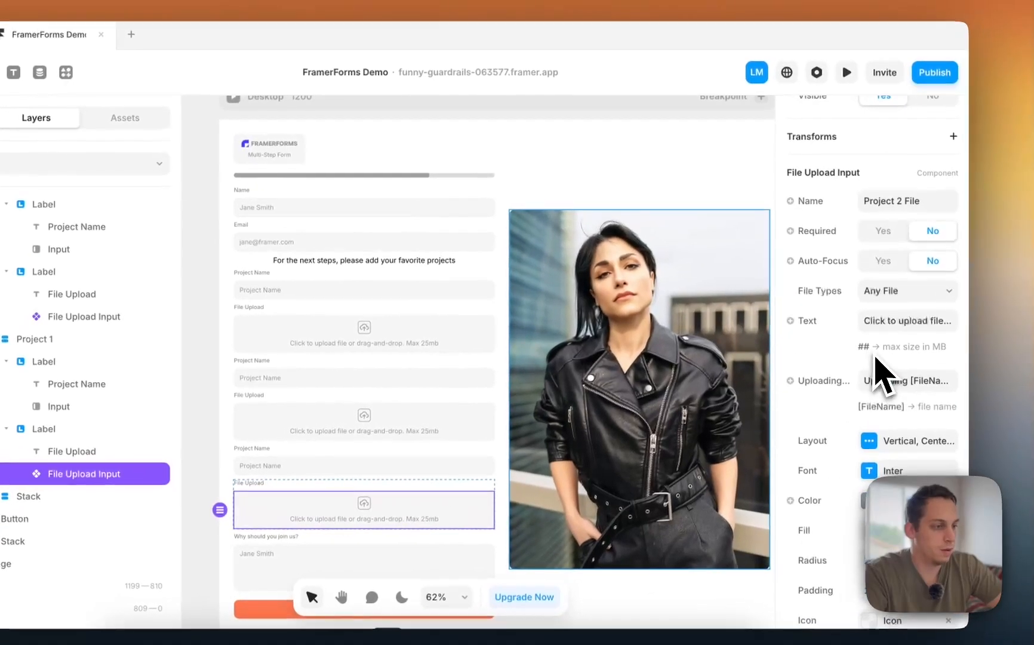
pyautogui.click(893, 202)
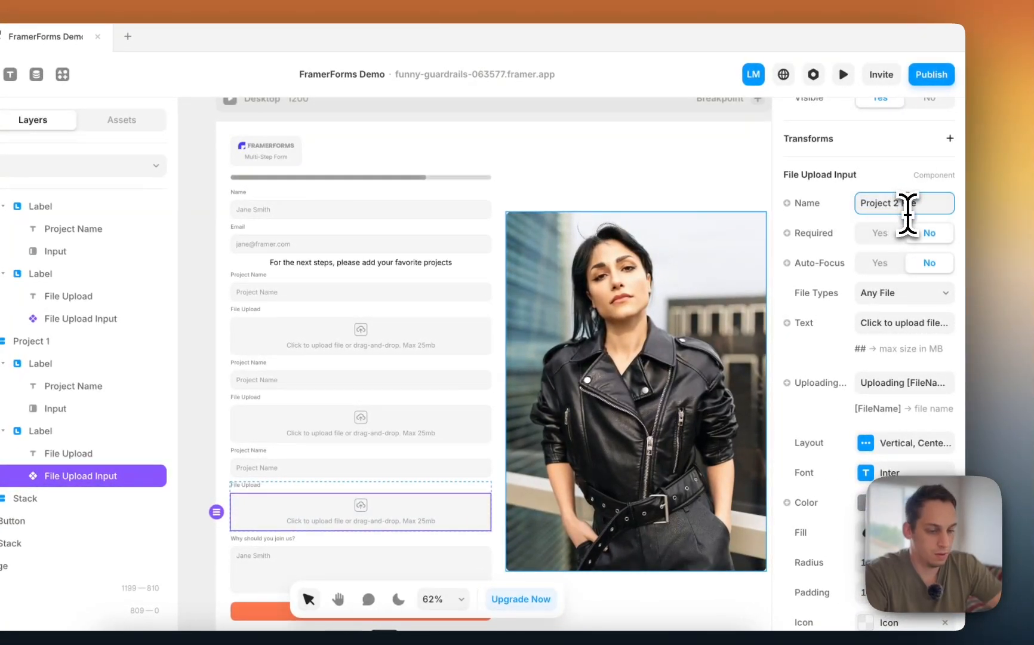
pyautogui.press('BackSpace')
pyautogui.write('3')
pyautogui.scroll(-2, 508, 388)
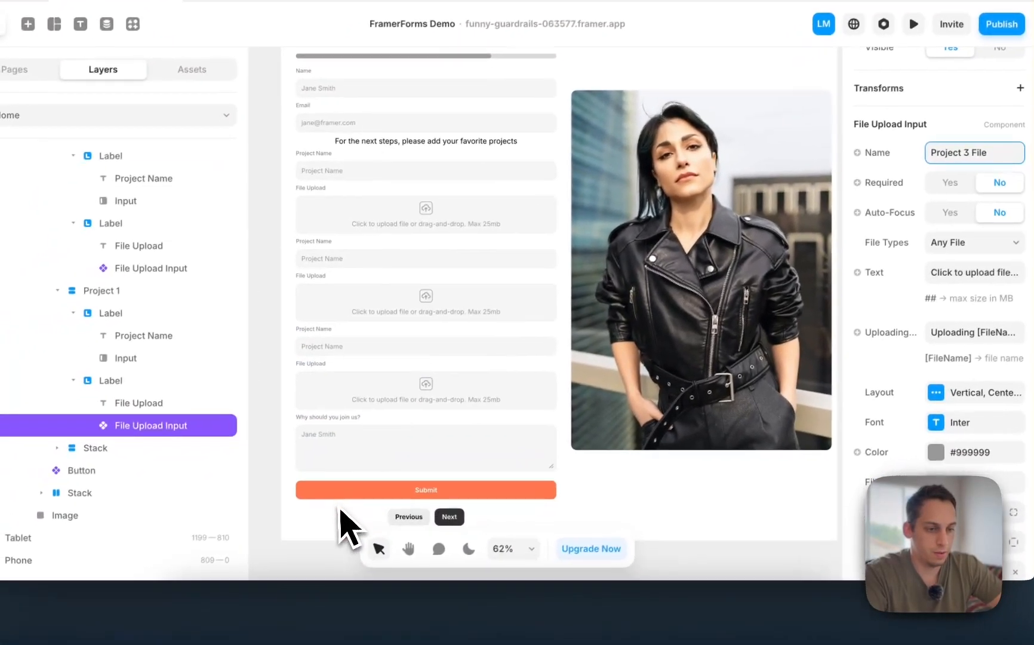
# - Name the answer text area Cover Letter with placeholder 'I want to apply because...'
pyautogui.click(375, 457)
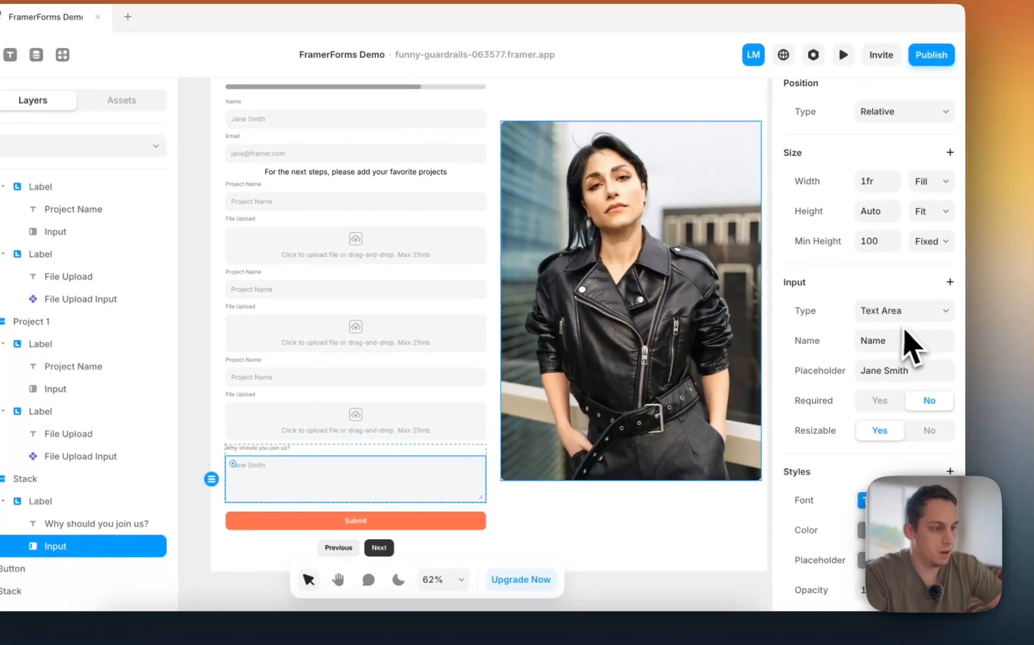
pyautogui.doubleClick(882, 341)
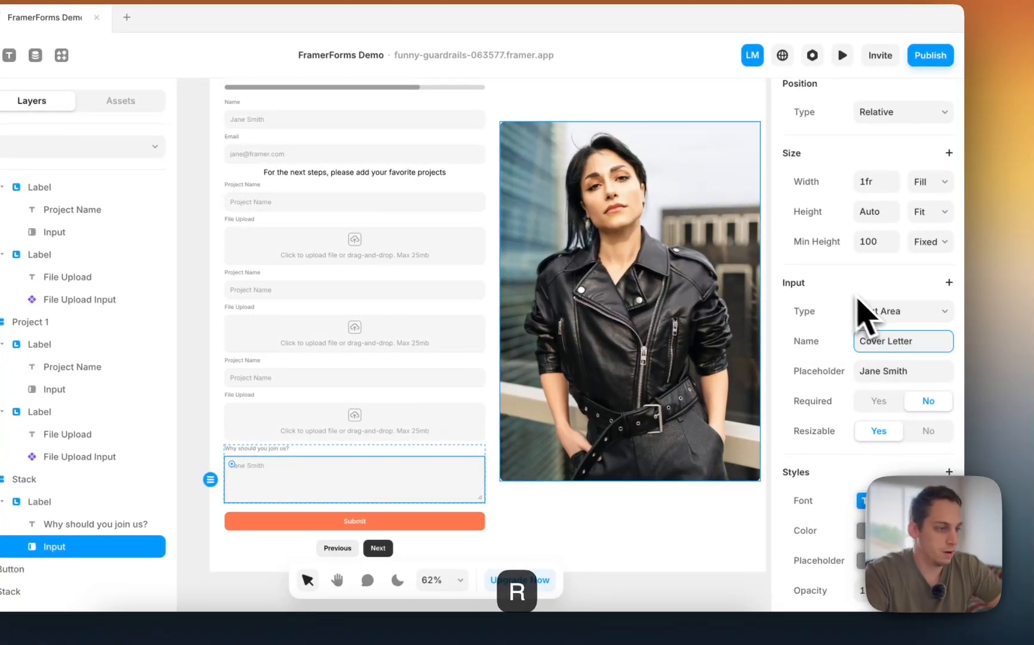
pyautogui.click(877, 371)
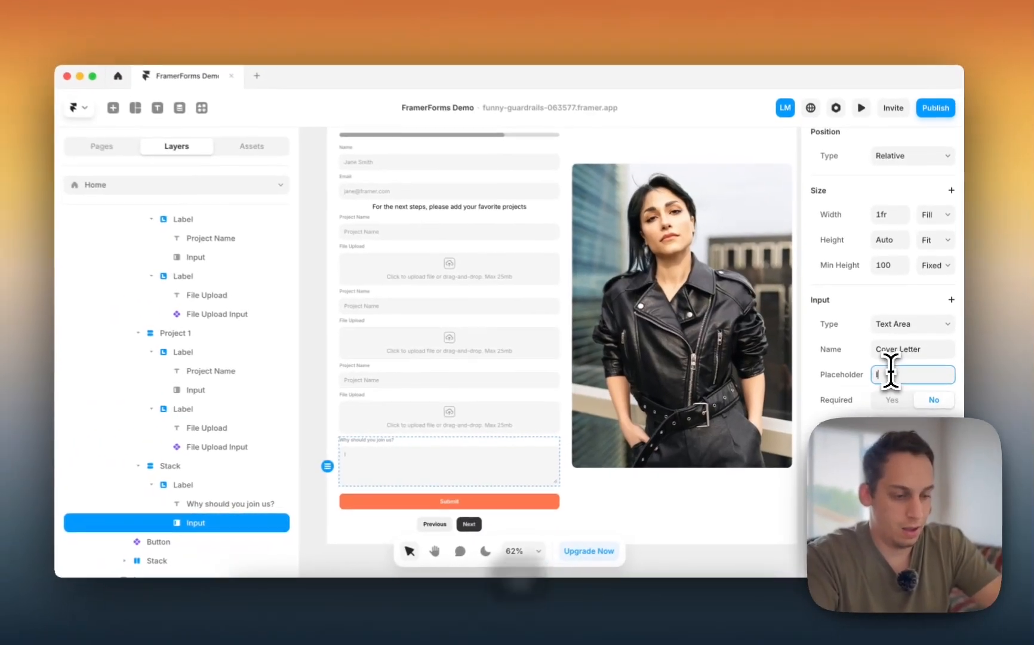
pyautogui.write('I want to')
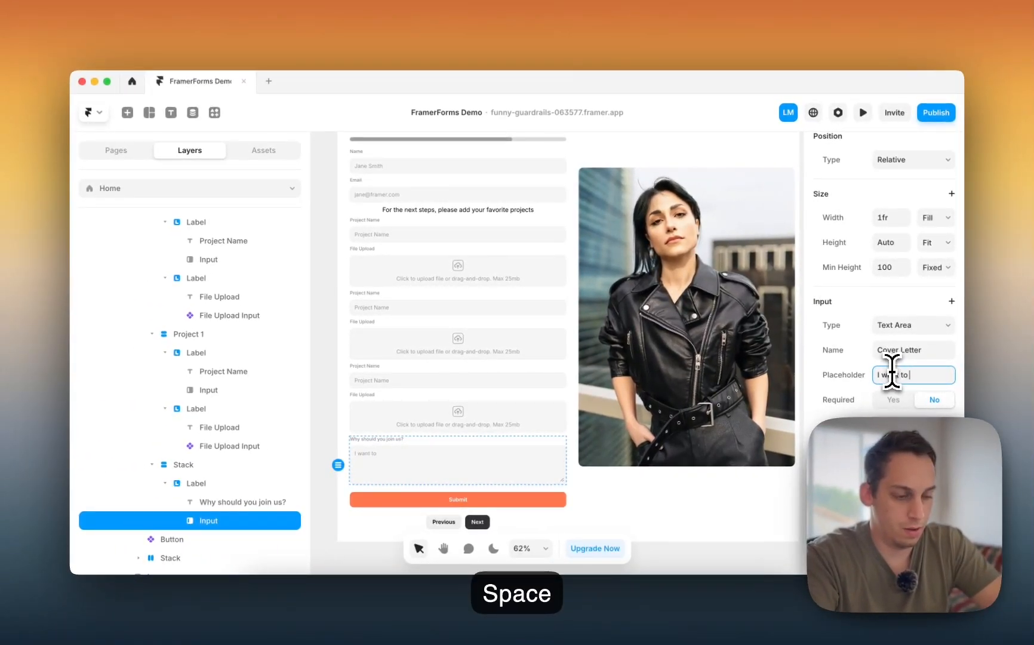
pyautogui.write(' apply because')
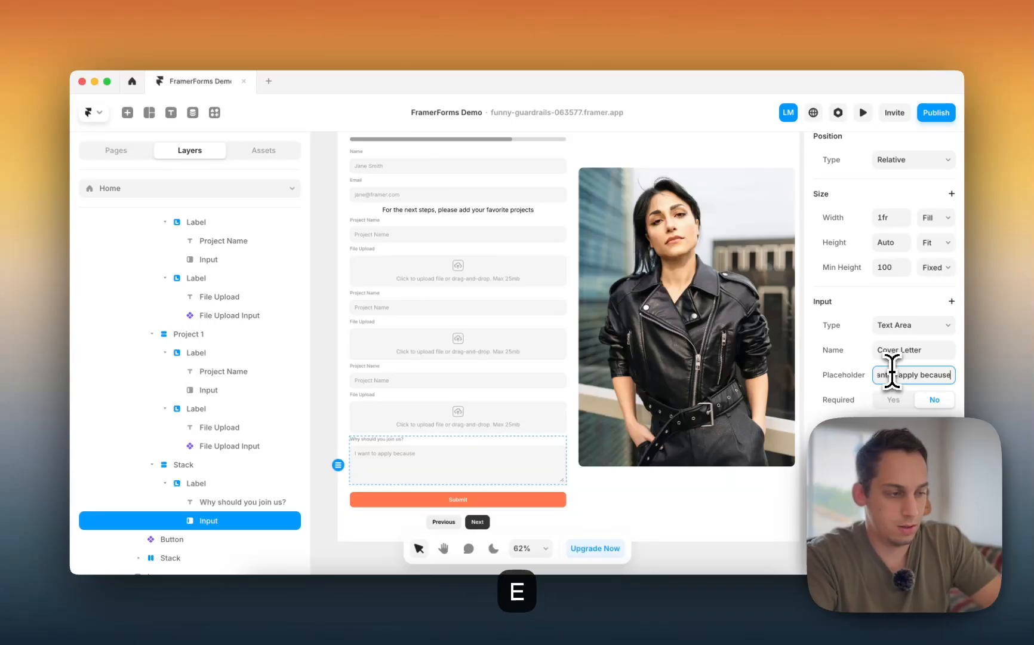
pyautogui.write('...')
pyautogui.click(319, 416)
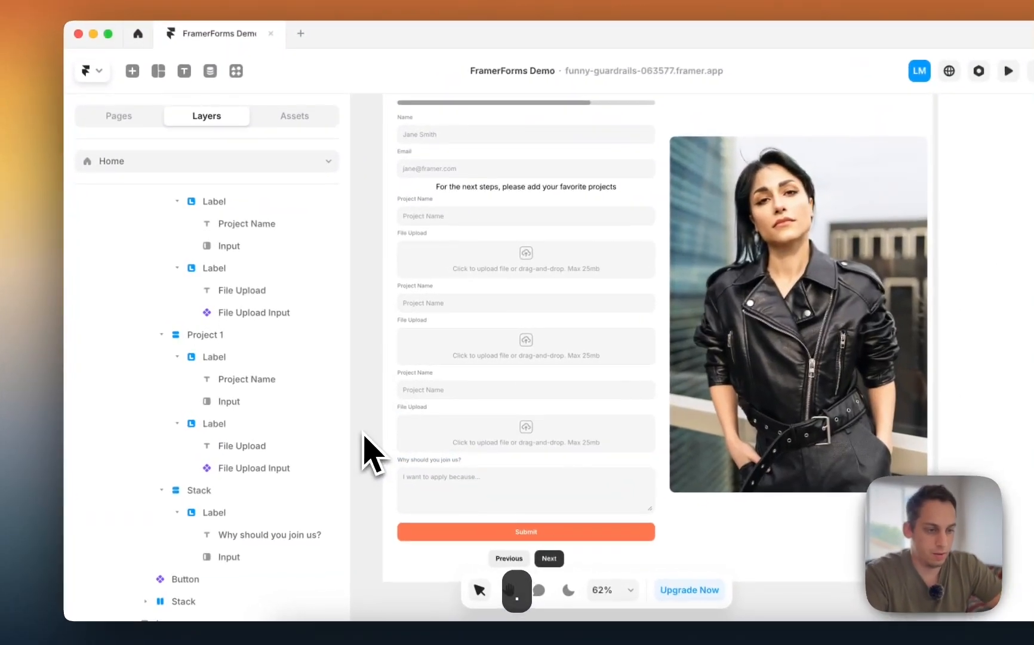
pyautogui.scroll(-3, 320, 417)
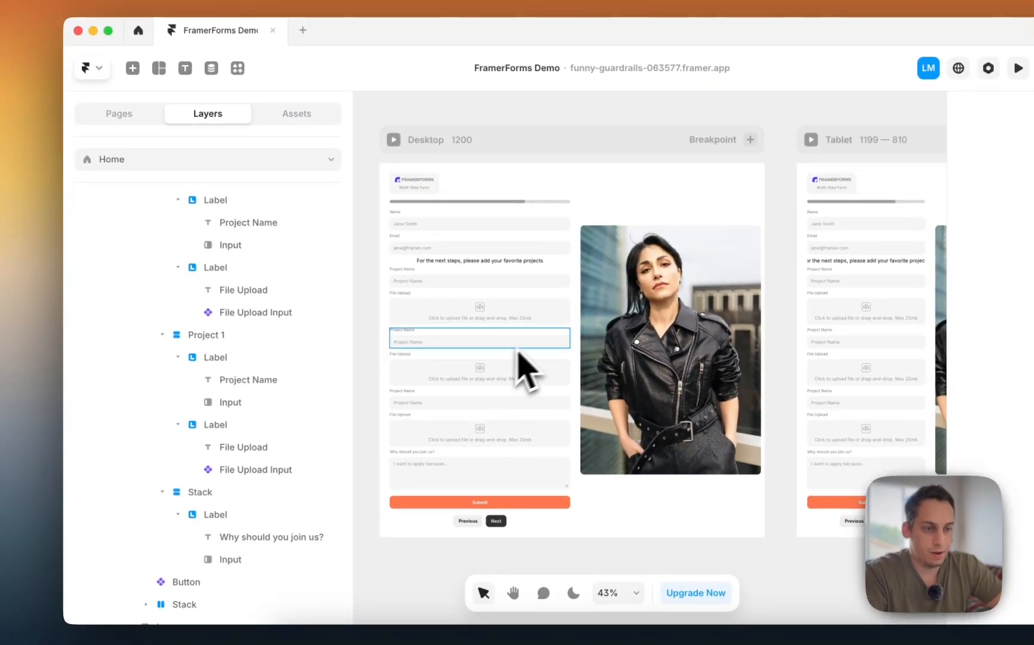
# - Swap the form's Sheet destination for Google Sheets and begin connecting a Google account
pyautogui.click(558, 219)
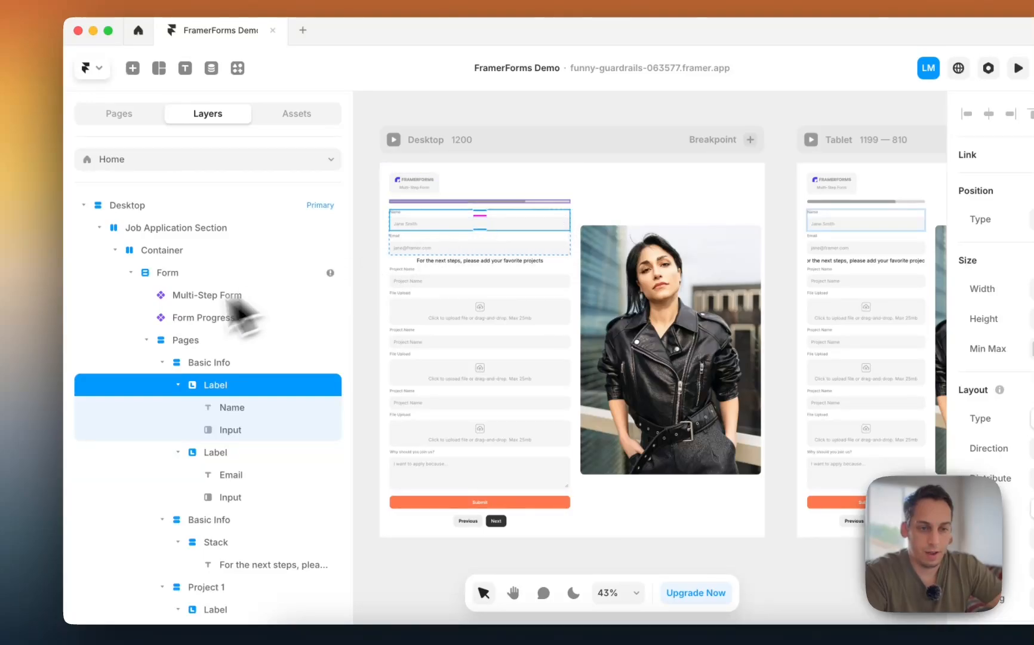
pyautogui.click(192, 274)
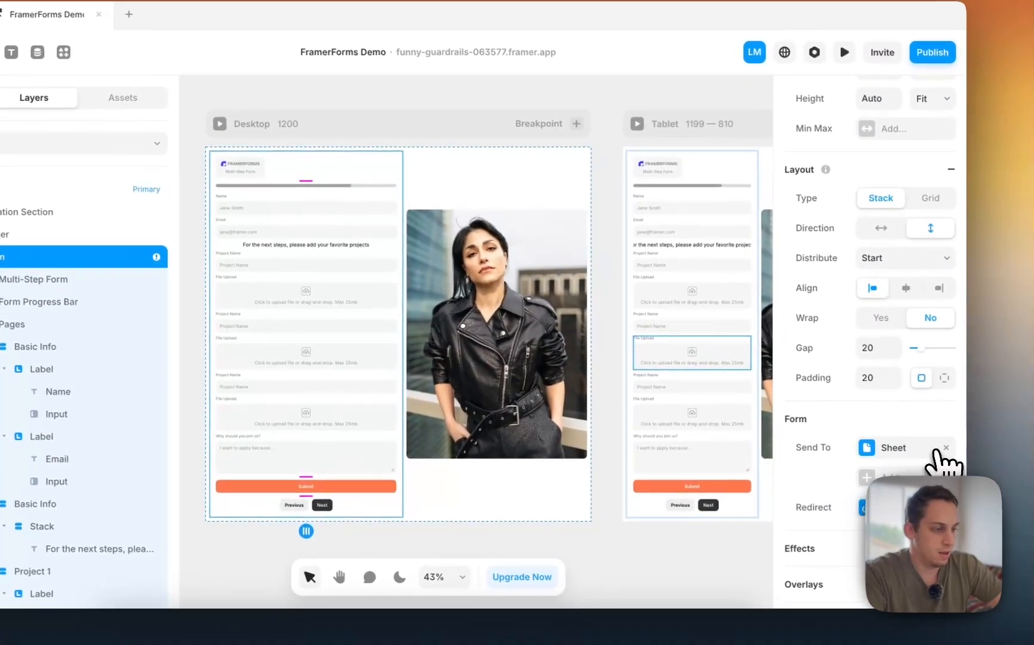
pyautogui.click(963, 442)
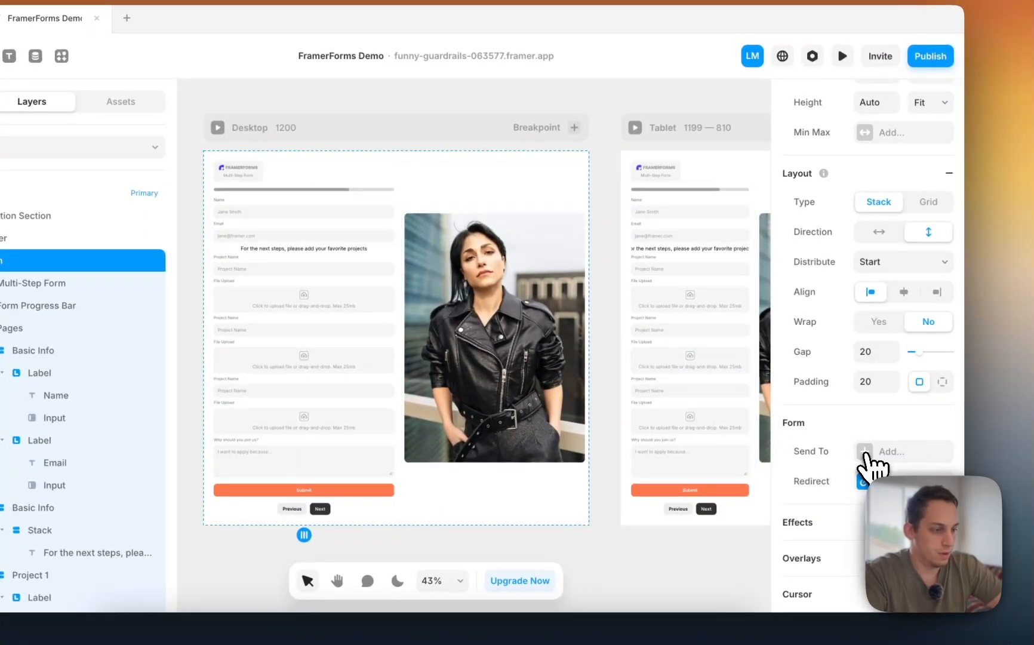
pyautogui.click(904, 514)
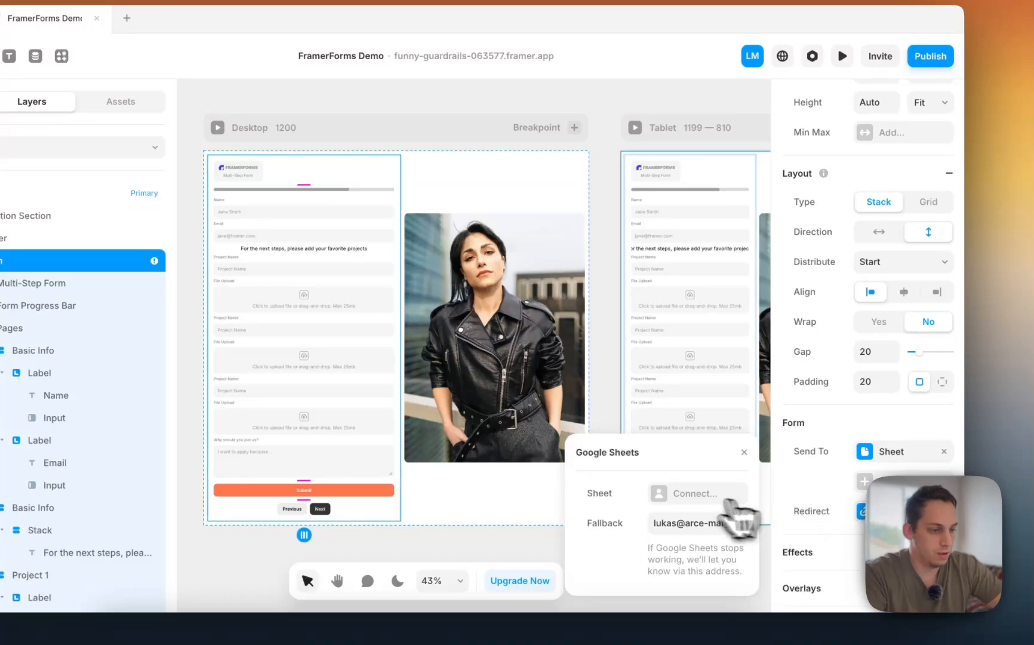
pyautogui.click(692, 494)
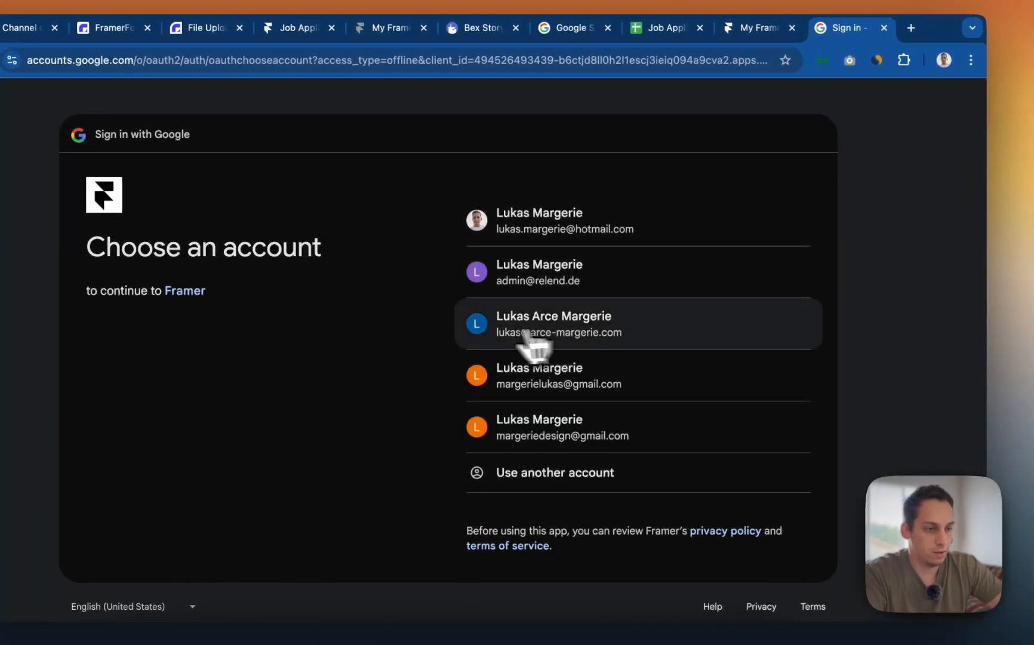
# - Choose the Google account and grant Framer access to it
pyautogui.click(486, 335)
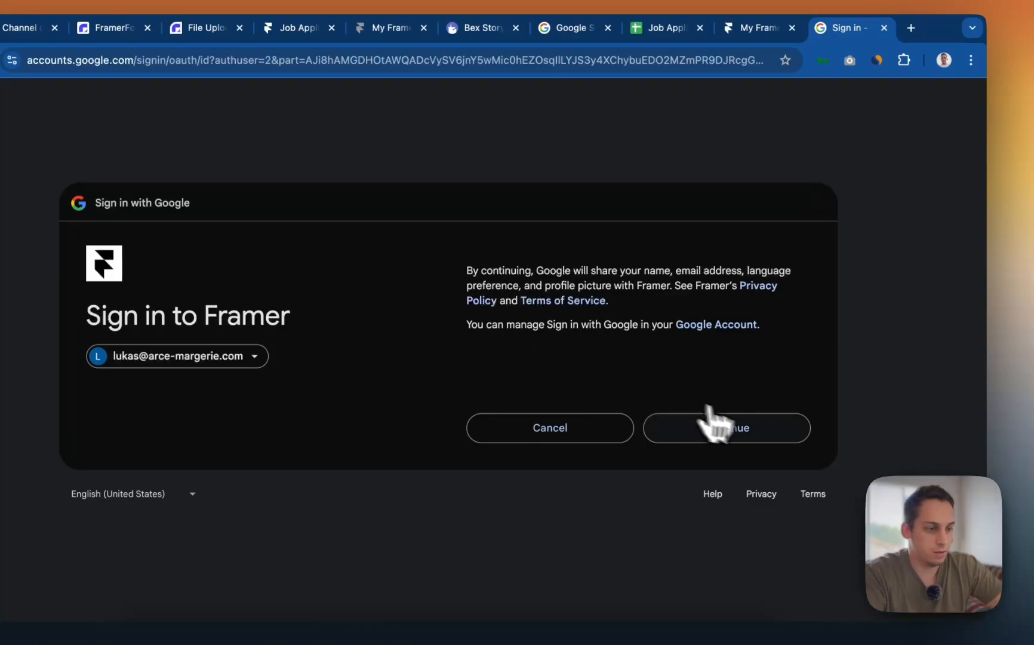
pyautogui.click(719, 428)
pyautogui.click(721, 472)
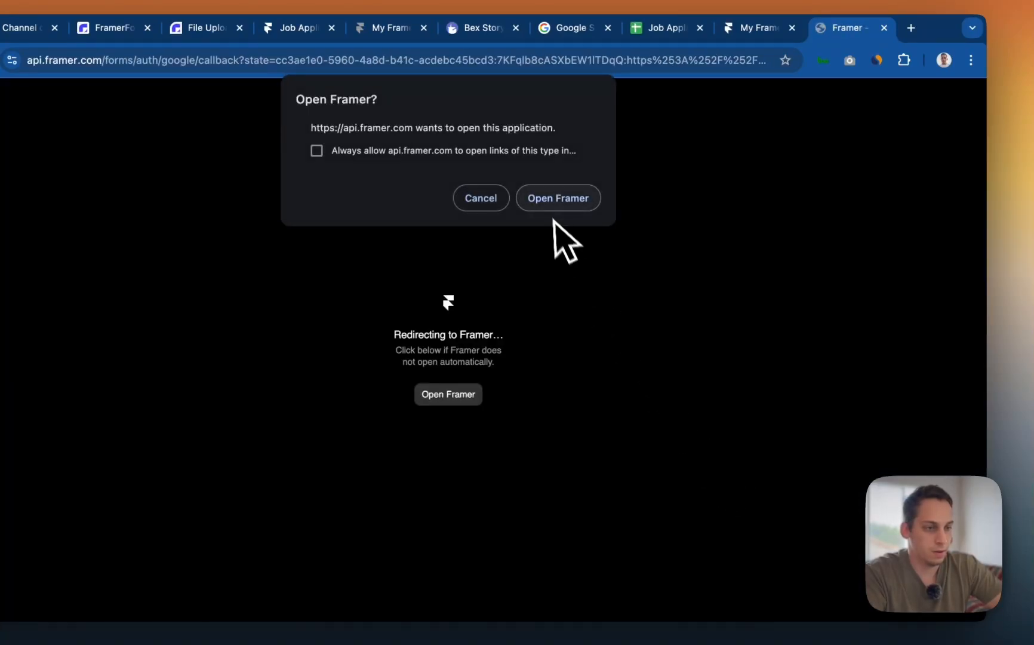
# - Create a new Google Sheet named 'Recieved Applications' for the form's submissions
pyautogui.click(550, 203)
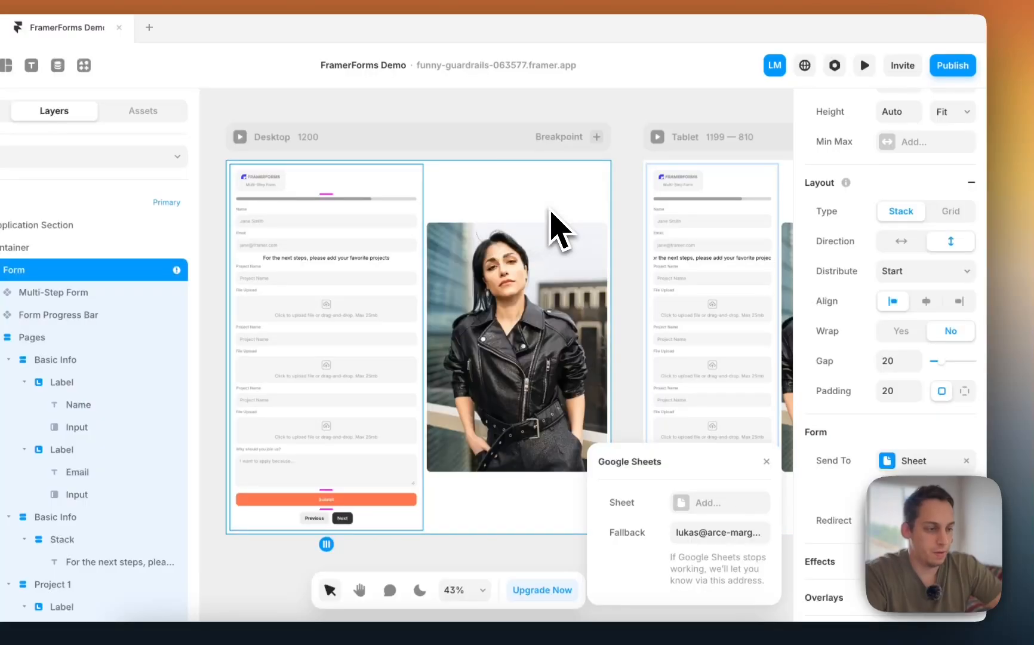
pyautogui.click(705, 496)
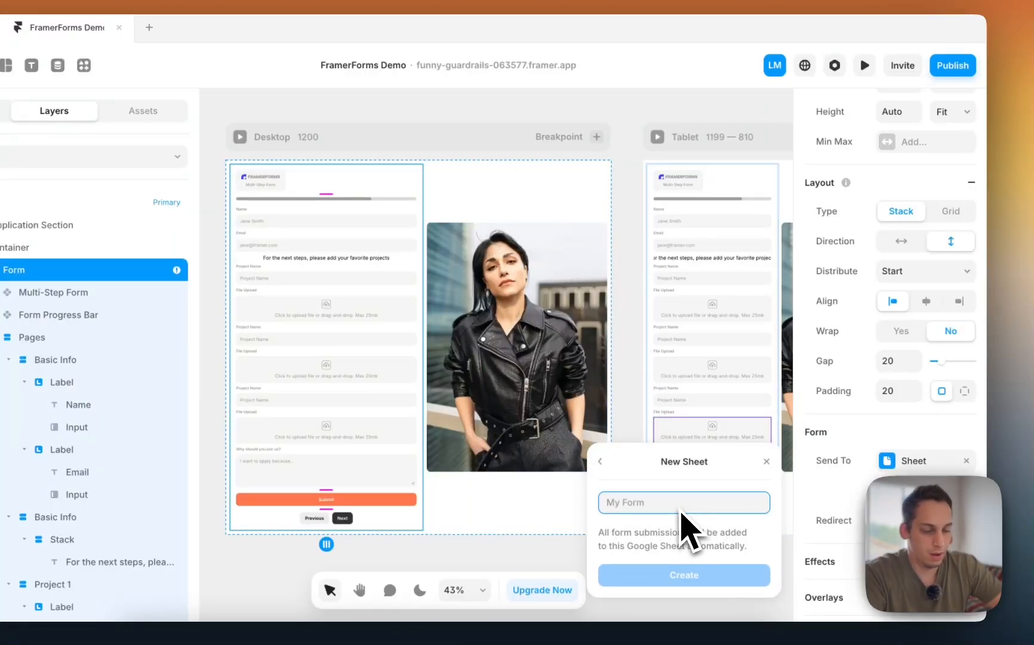
pyautogui.write('Recieved A')
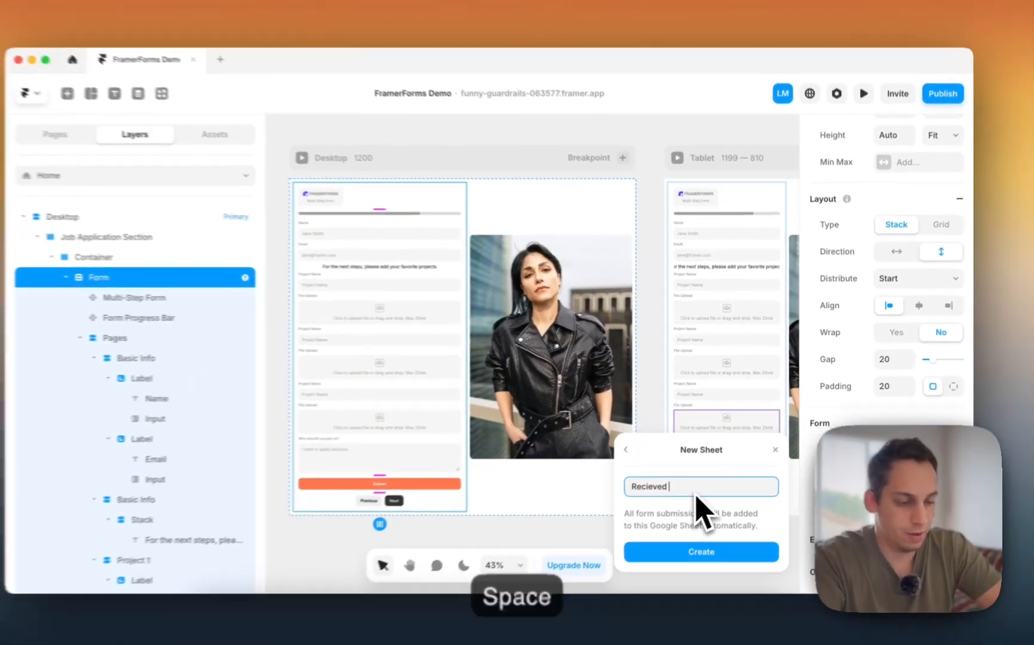
pyautogui.write('pplication')
pyautogui.press('BackSpace')
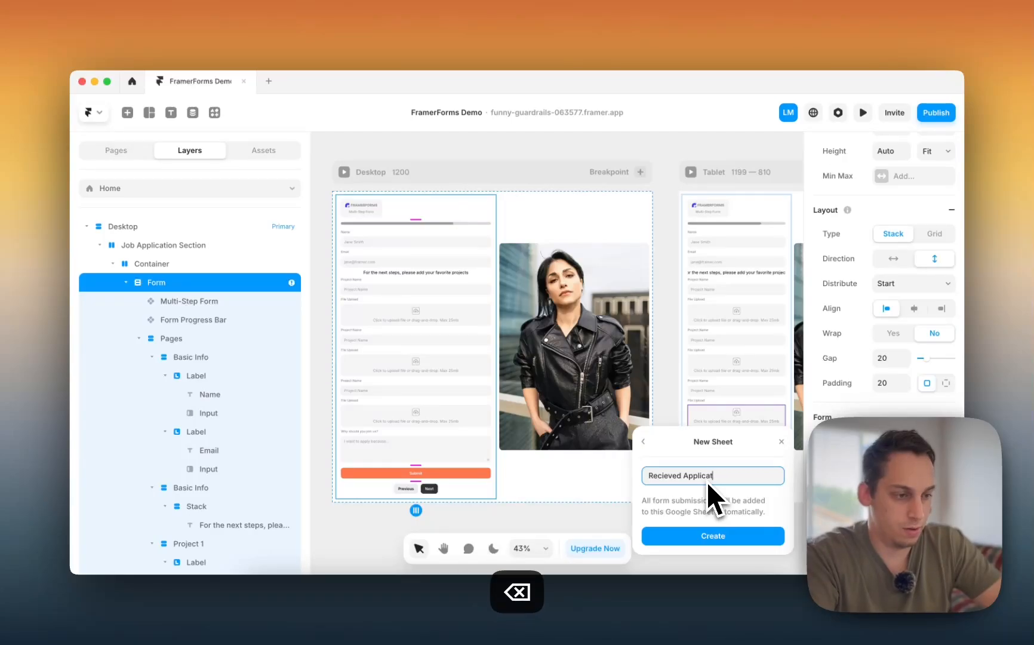
pyautogui.write('ns')
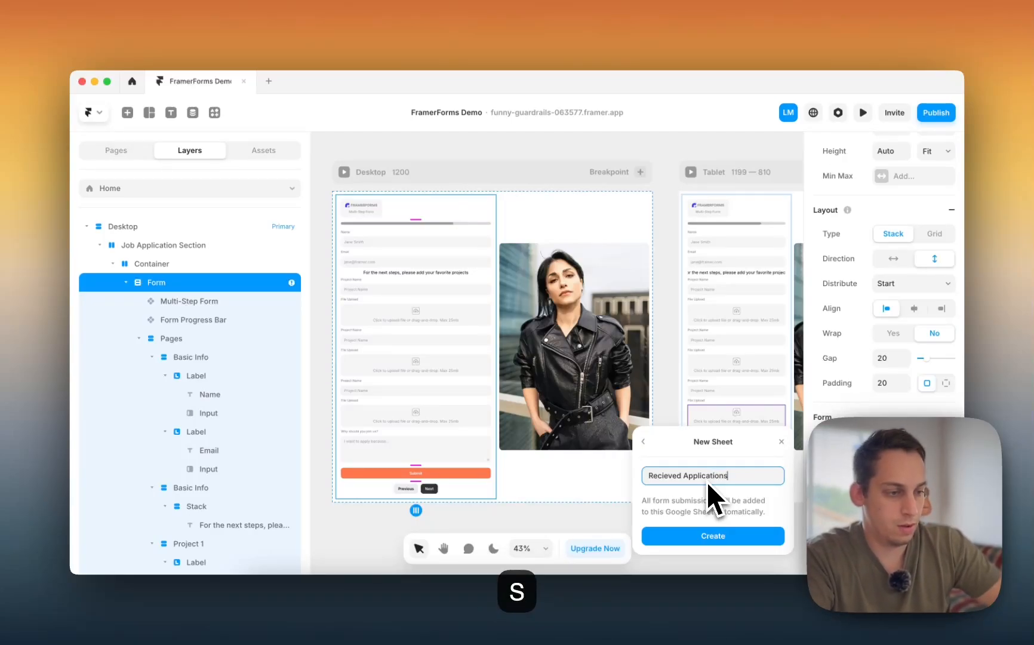
pyautogui.click(717, 534)
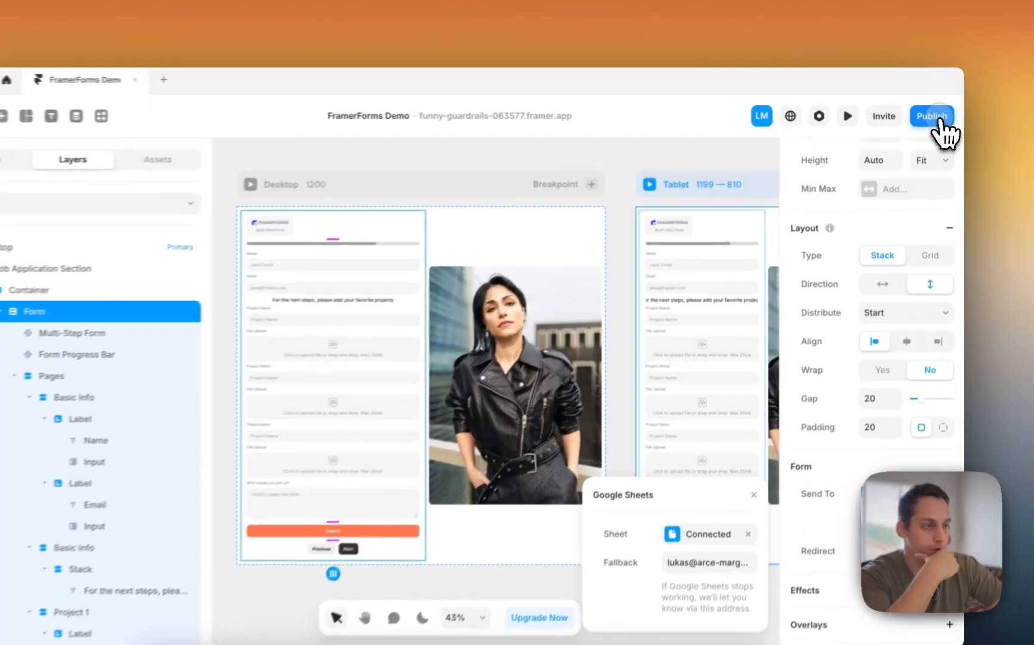
# - Publish the update to the live site
pyautogui.click(936, 112)
pyautogui.click(861, 230)
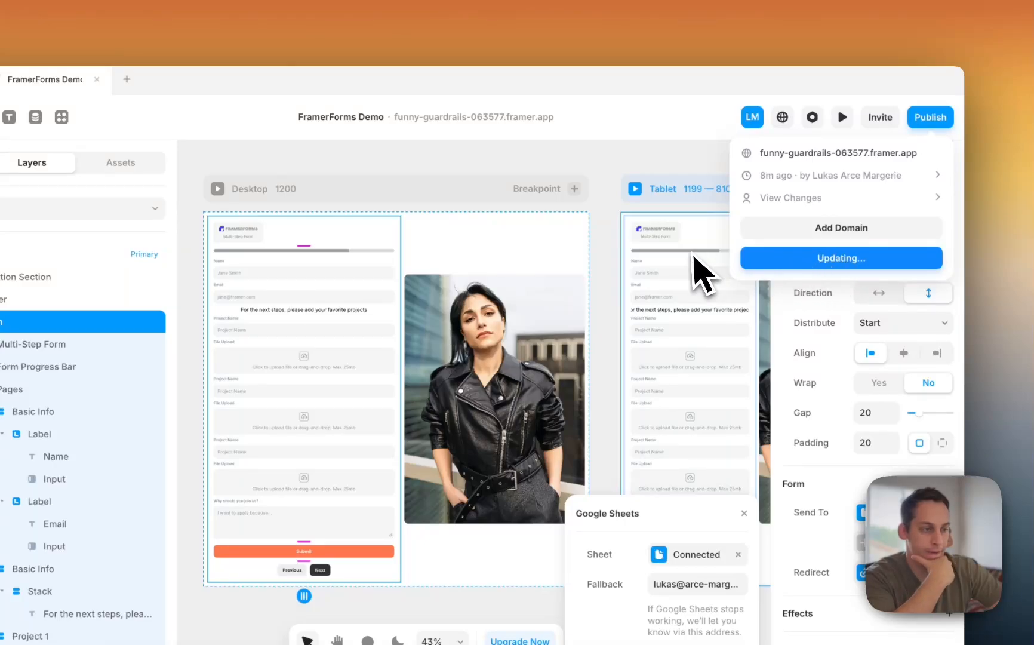
pyautogui.hotkey('ctrl', 'Up')
# - Load the published site's home page without /thanks and reload it
pyautogui.click(365, 425)
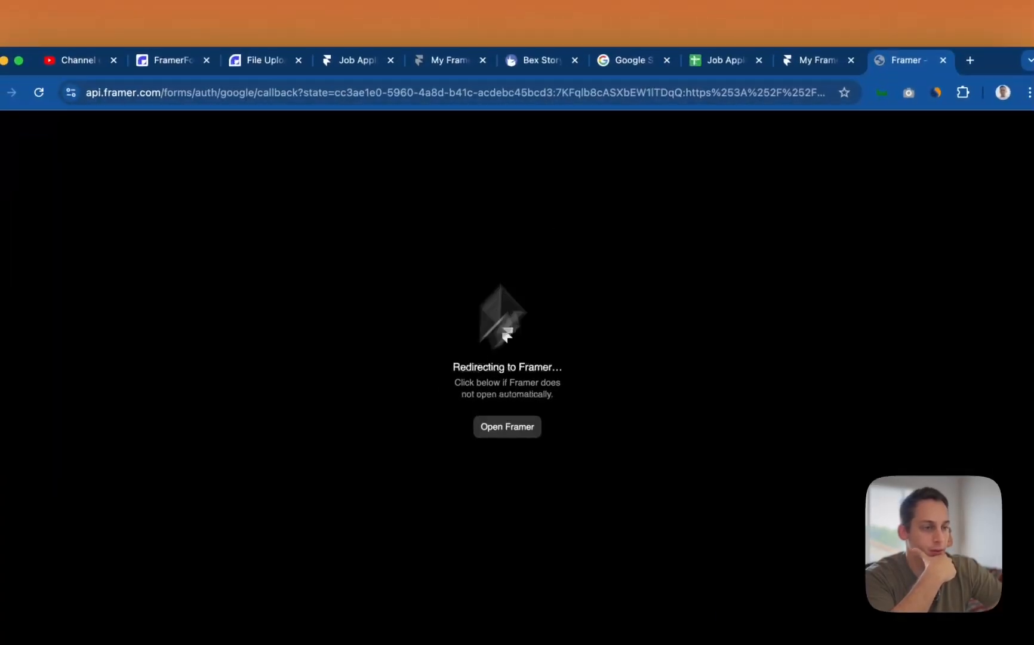
pyautogui.click(815, 60)
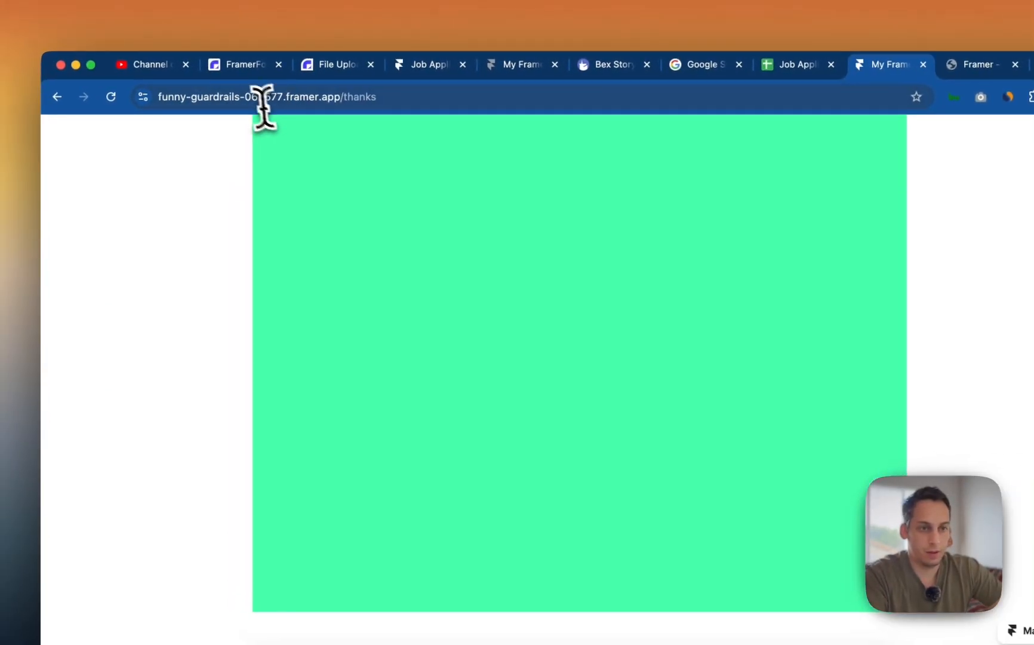
pyautogui.doubleClick(351, 96)
pyautogui.press('BackSpace')
pyautogui.press('Return')
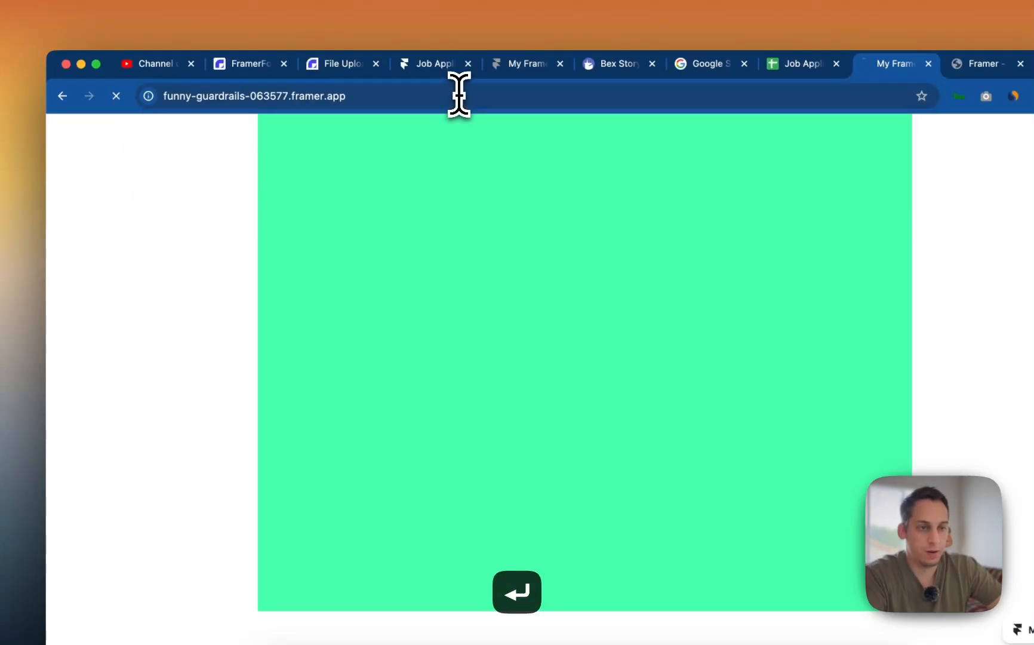
pyautogui.press('super+r')
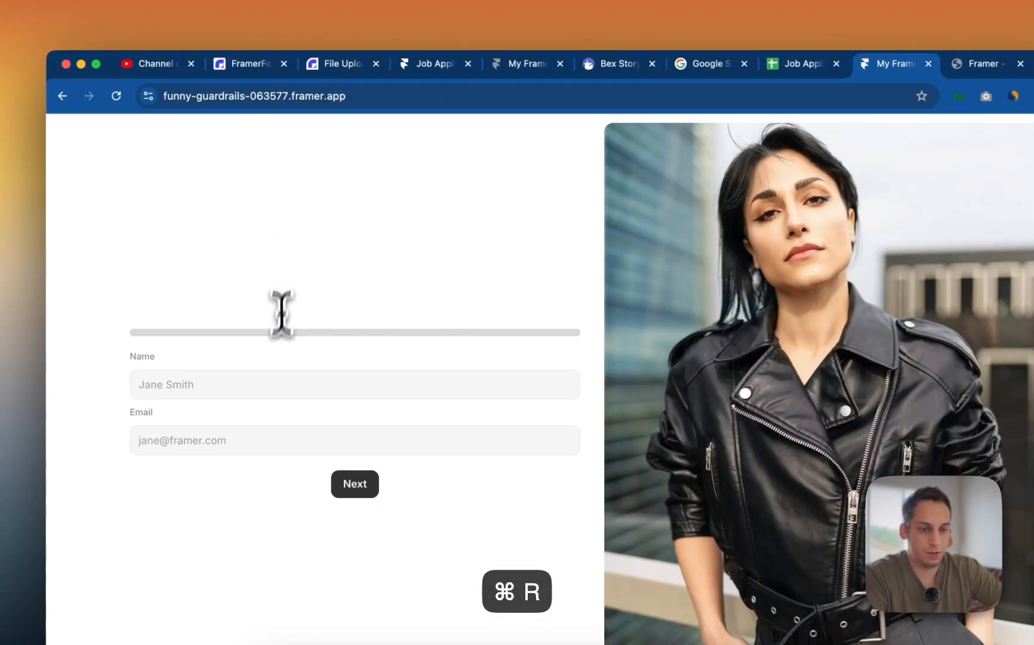
# - Enter a test applicant name and e-mail address, then advance the form
pyautogui.click(236, 392)
pyautogui.write('Lukas')
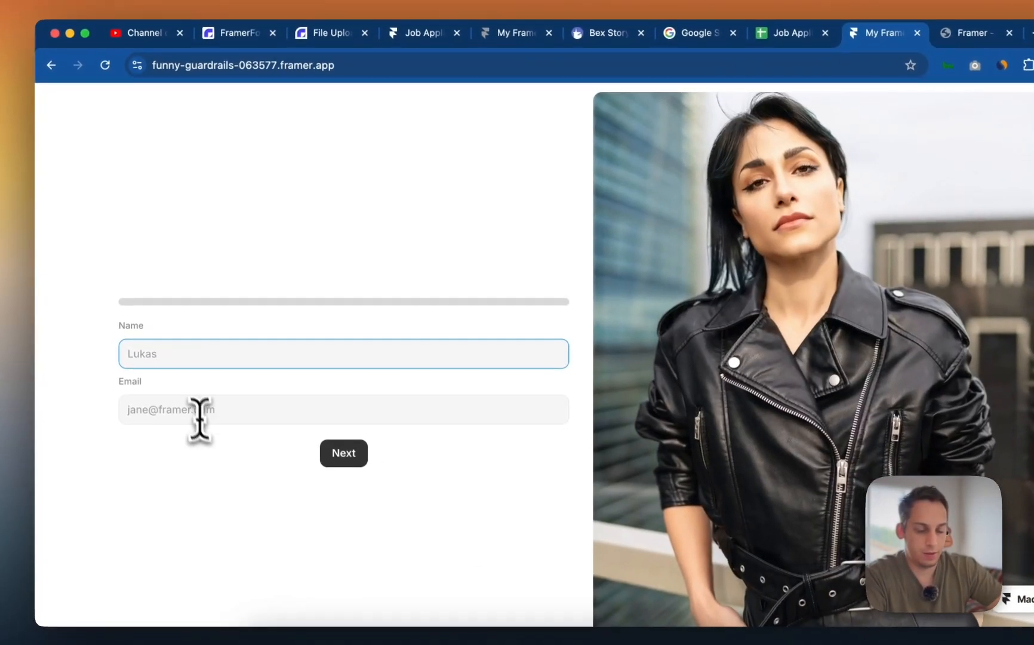
pyautogui.click(205, 439)
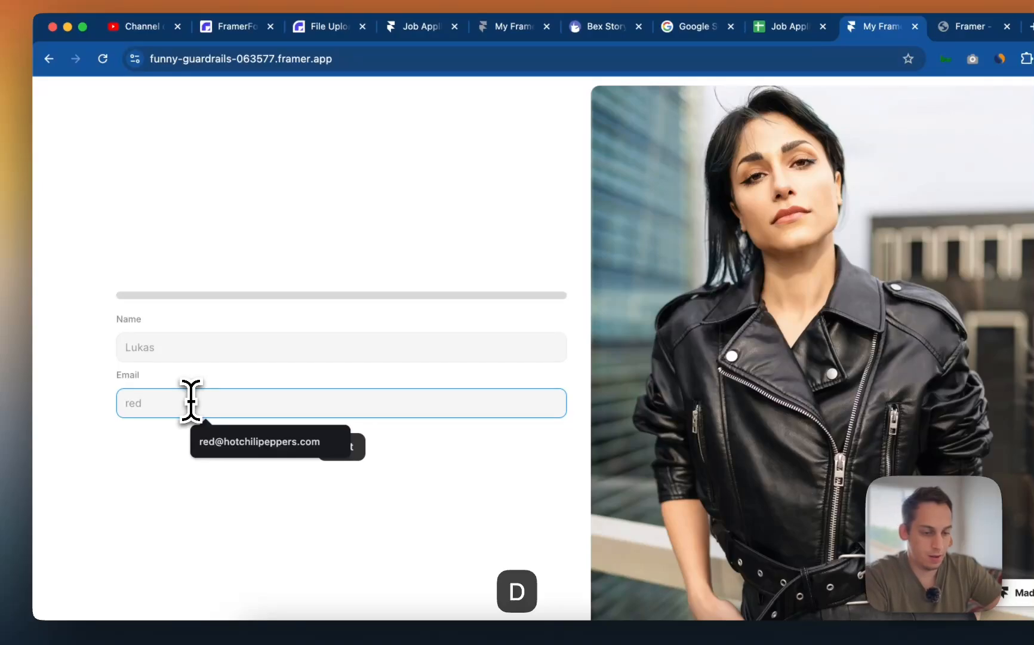
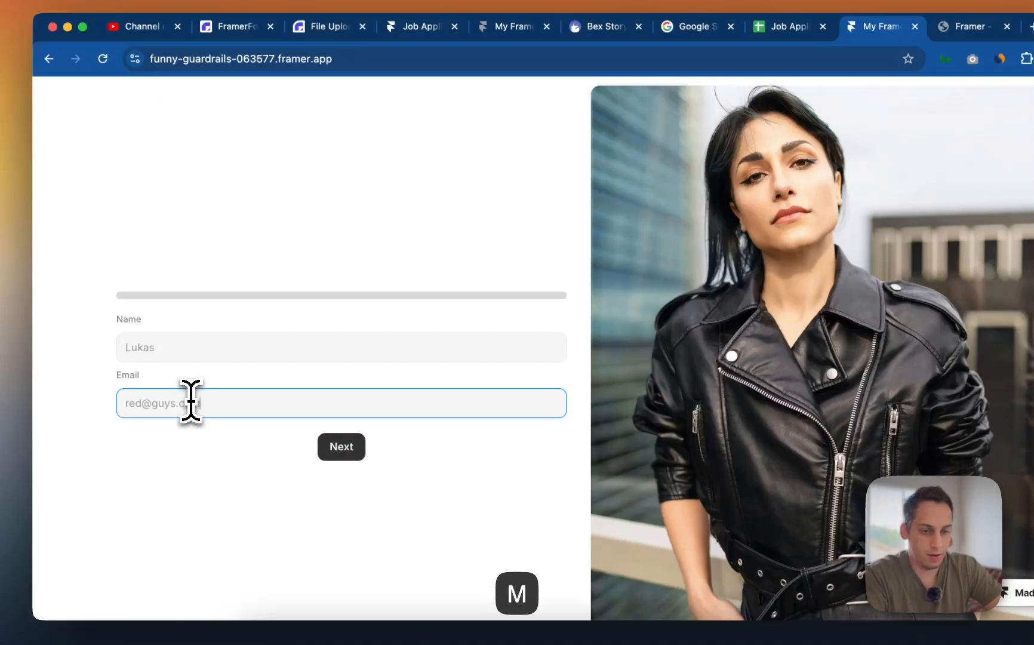
pyautogui.click(339, 447)
# - Enter the project name 'Food truck website' and upload the 9.38.00 AM screenshot
pyautogui.click(377, 402)
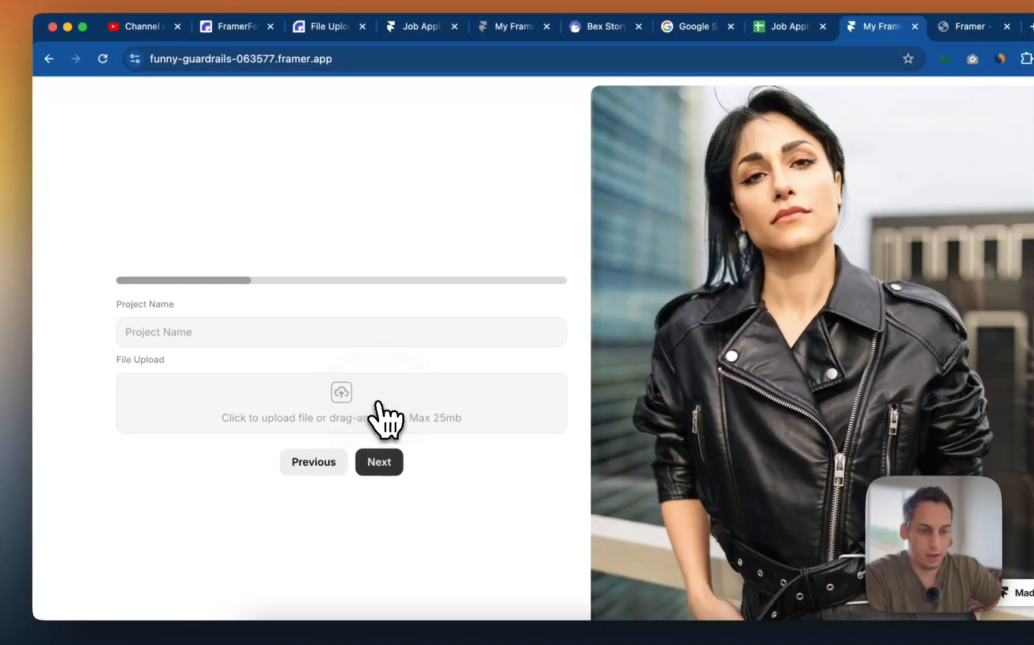
pyautogui.click(245, 332)
pyautogui.write('Food truck website')
pyautogui.click(263, 394)
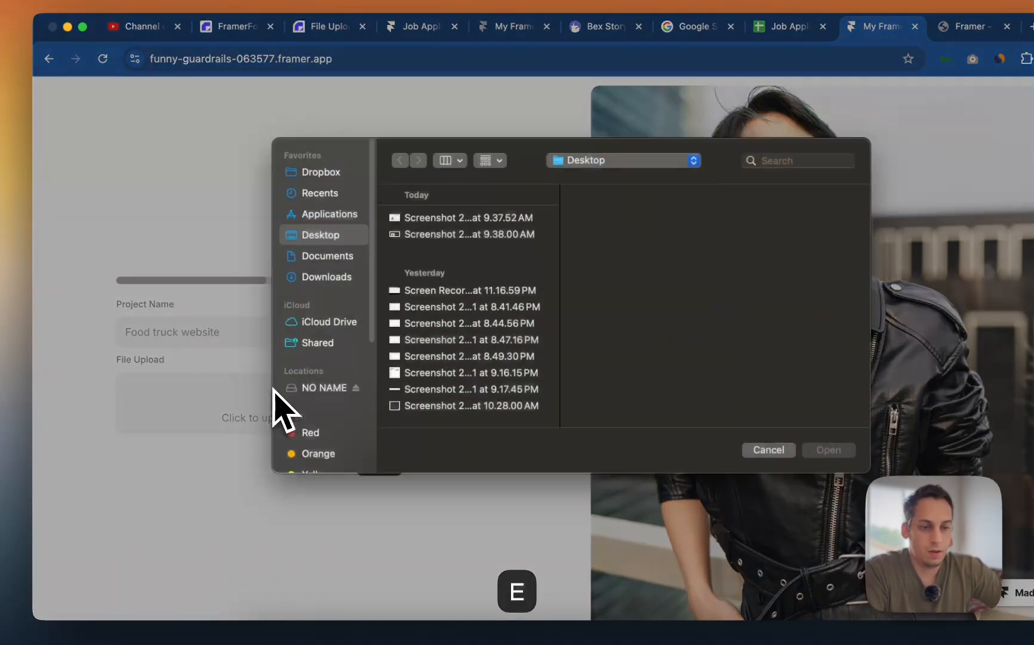
pyautogui.click(337, 206)
pyautogui.click(430, 229)
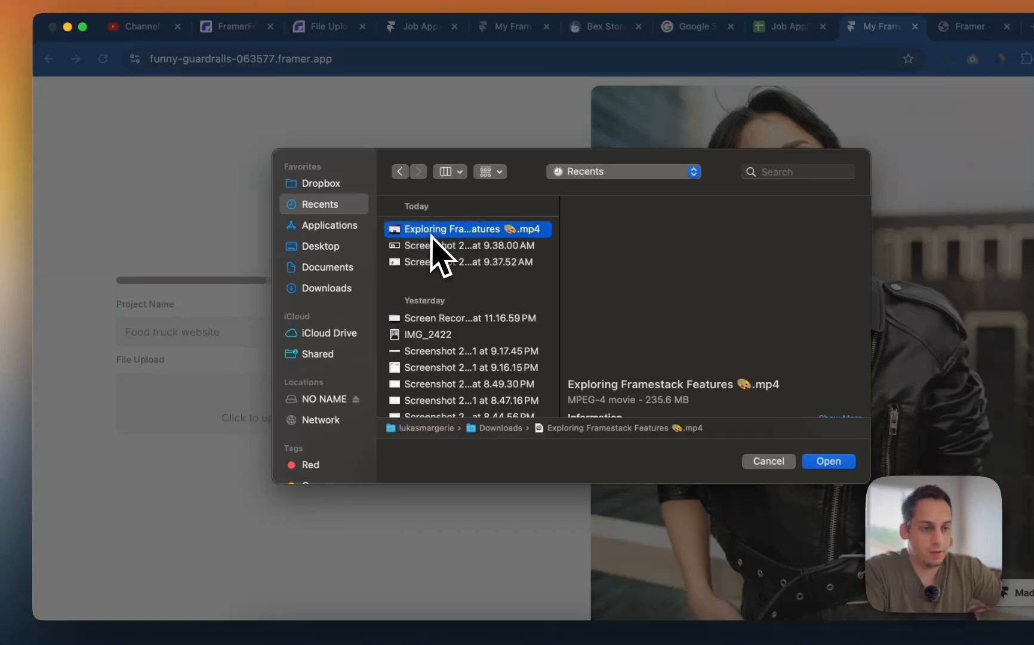
pyautogui.click(442, 245)
pyautogui.click(765, 424)
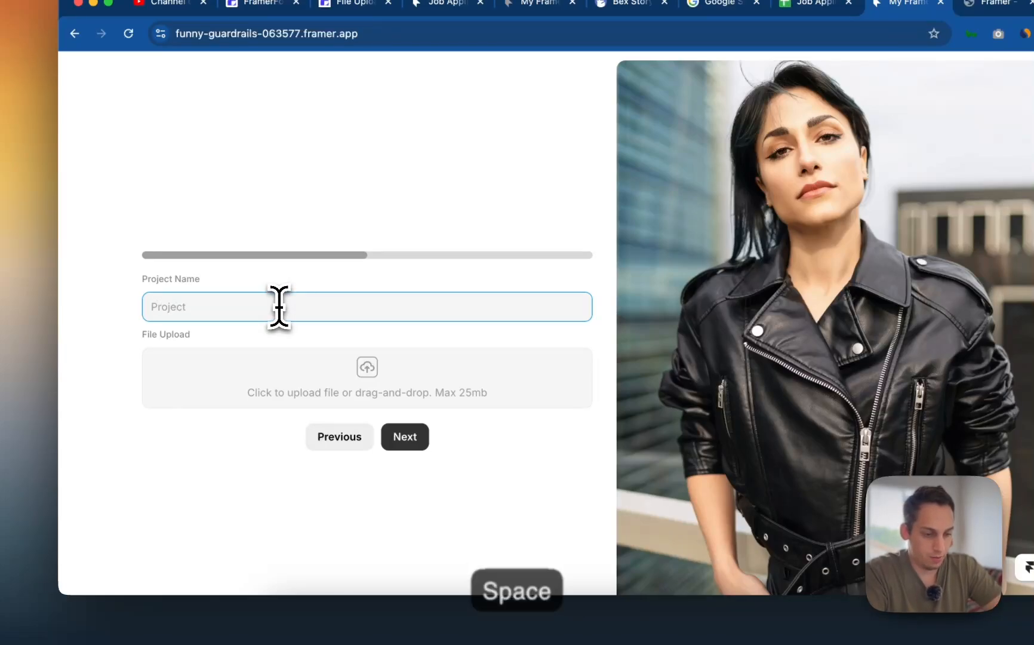
# - Enter the 'Project 4 bookpage' project and attach the 9.38.00 AM screenshot
pyautogui.write('4 bookpage')
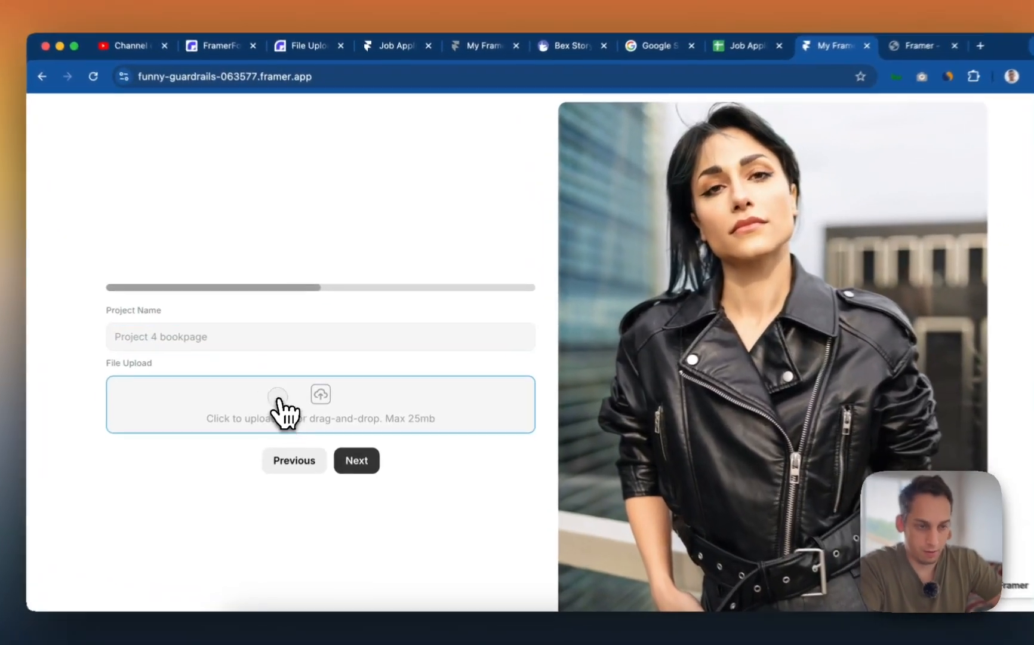
pyautogui.click(278, 406)
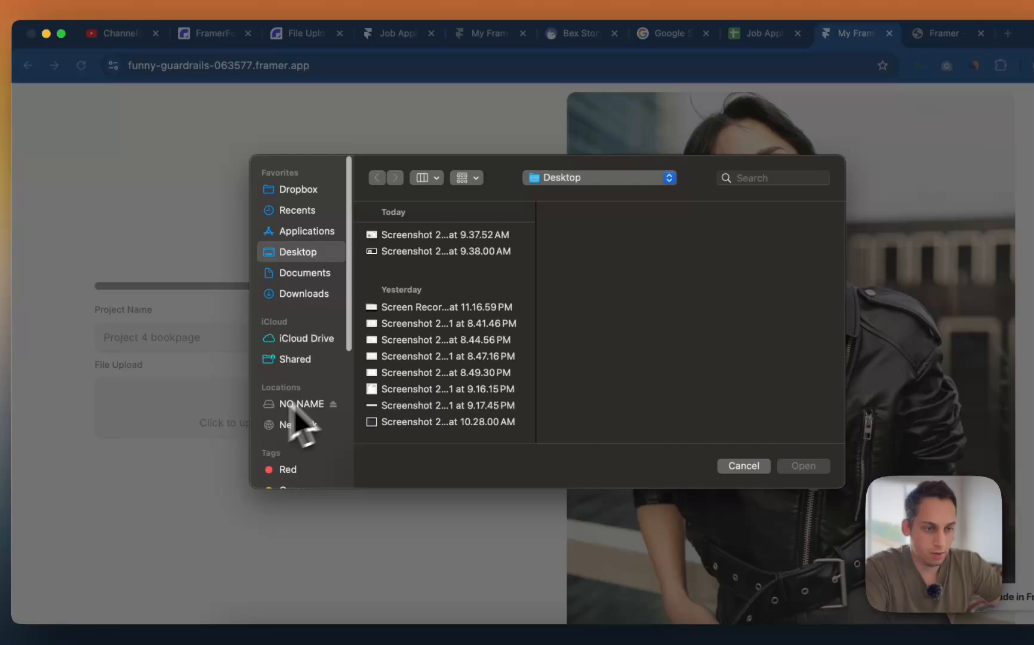
pyautogui.click(439, 249)
pyautogui.click(803, 465)
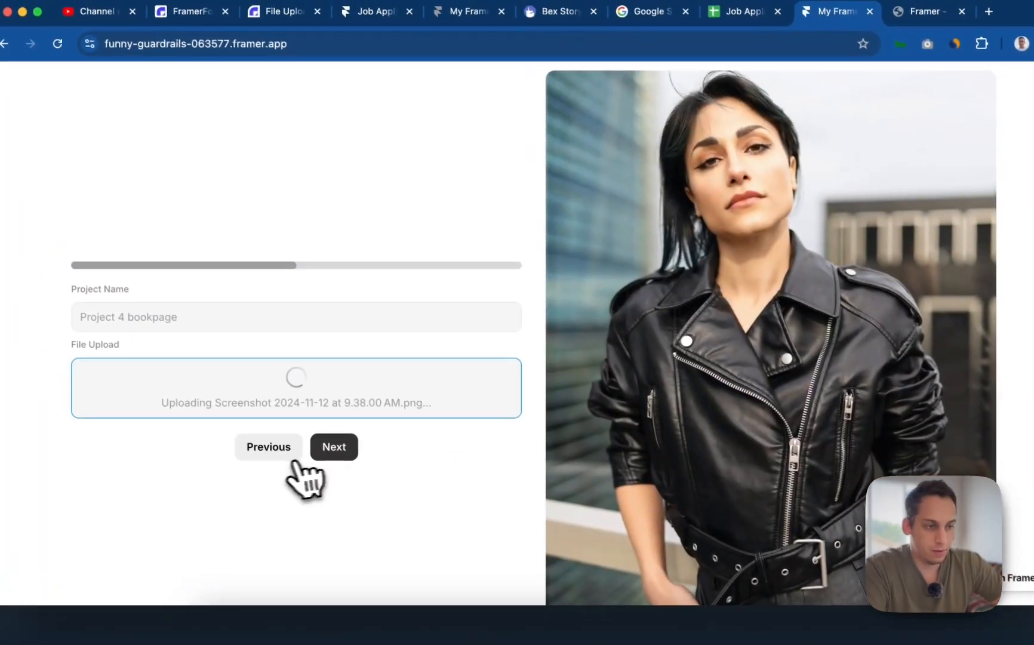
pyautogui.click(347, 457)
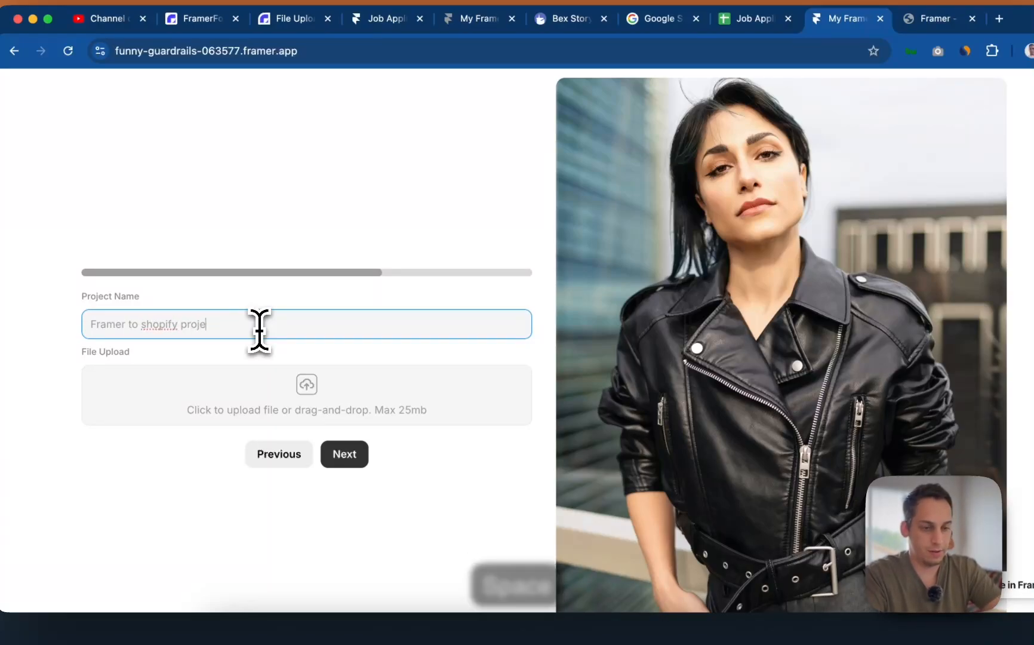
# - Upload the 9.37.52 AM screenshot, answer the cover letter, and submit the application
pyautogui.click(323, 403)
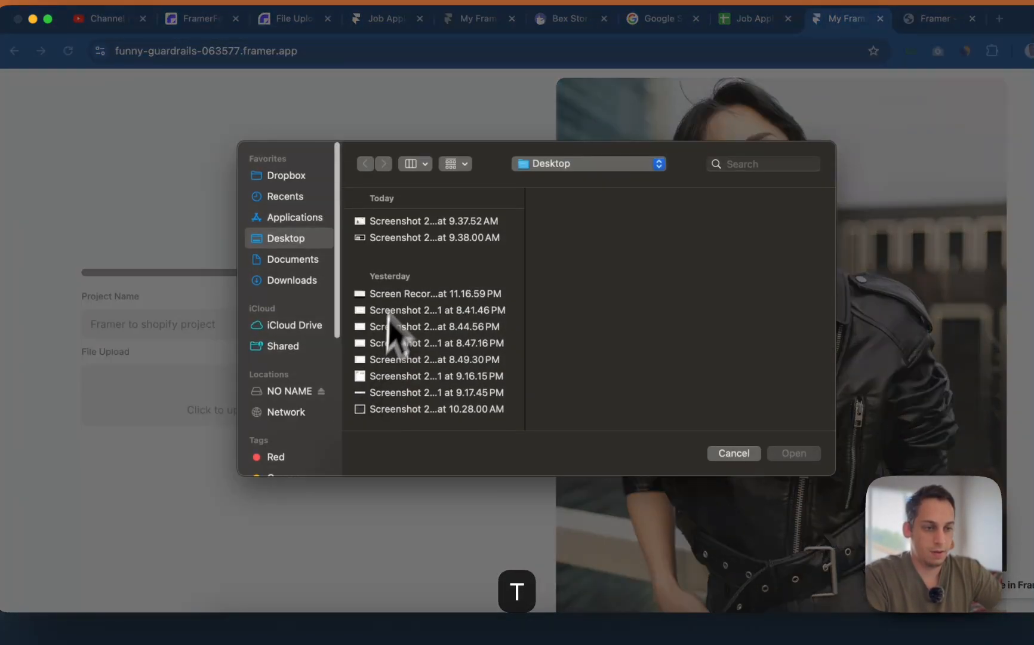
pyautogui.click(400, 223)
pyautogui.click(794, 453)
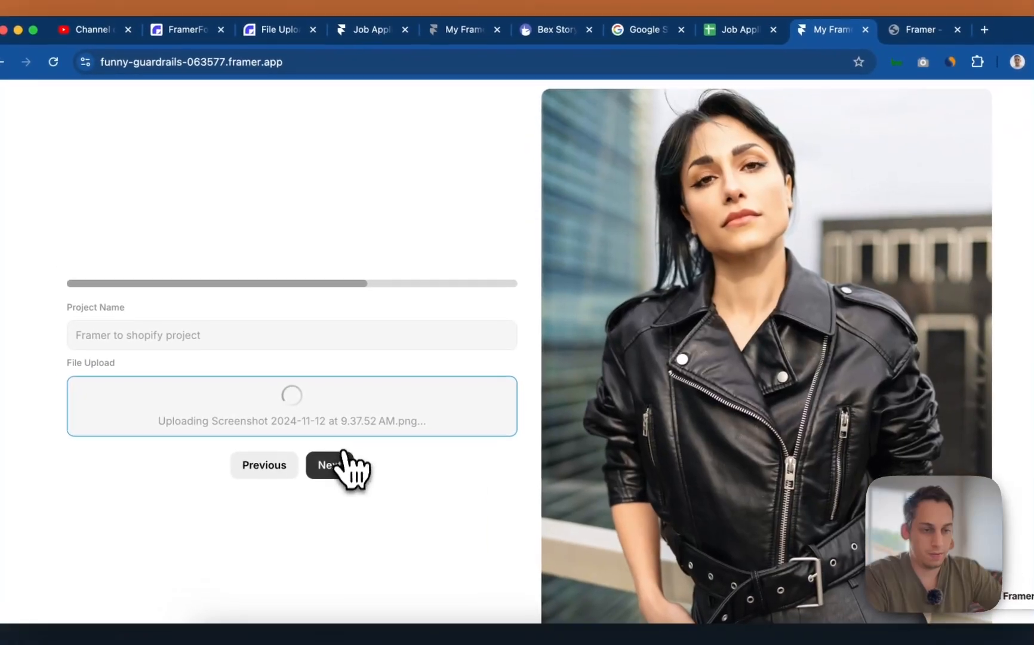
pyautogui.click(346, 460)
pyautogui.click(298, 376)
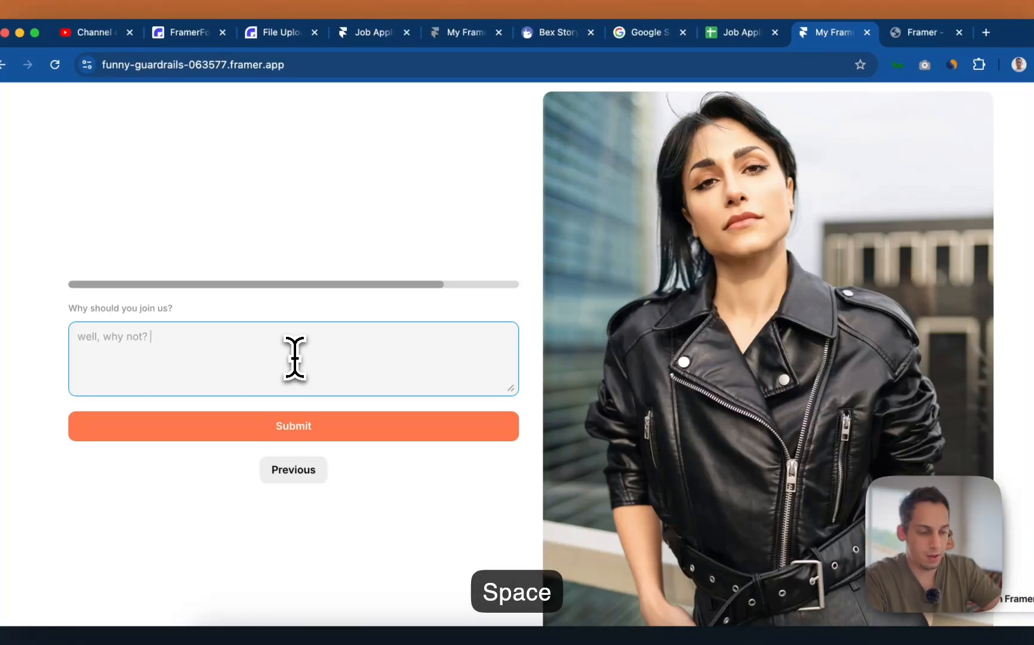
pyautogui.click(306, 423)
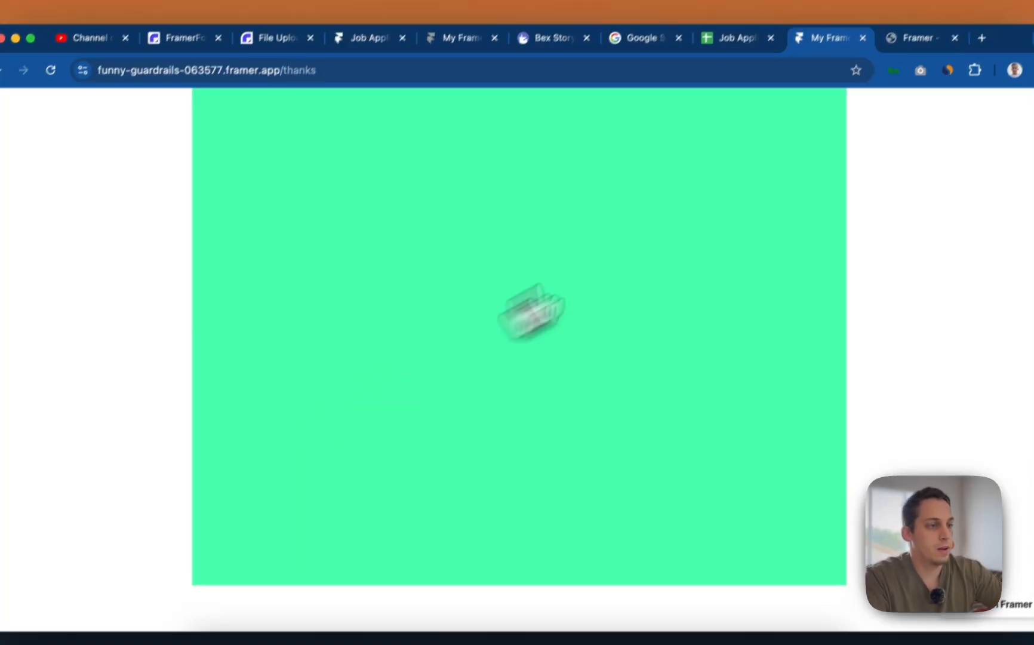
pyautogui.click(737, 33)
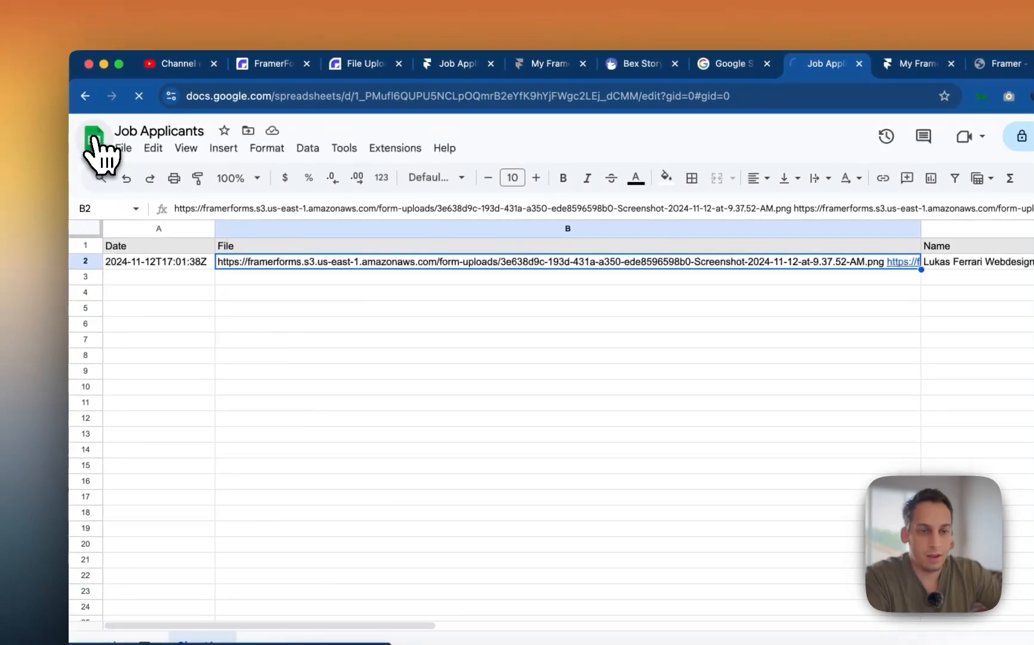
# - Open the newest Recieved Applications sheet and widen the Date, Email, project and file columns
pyautogui.click(88, 143)
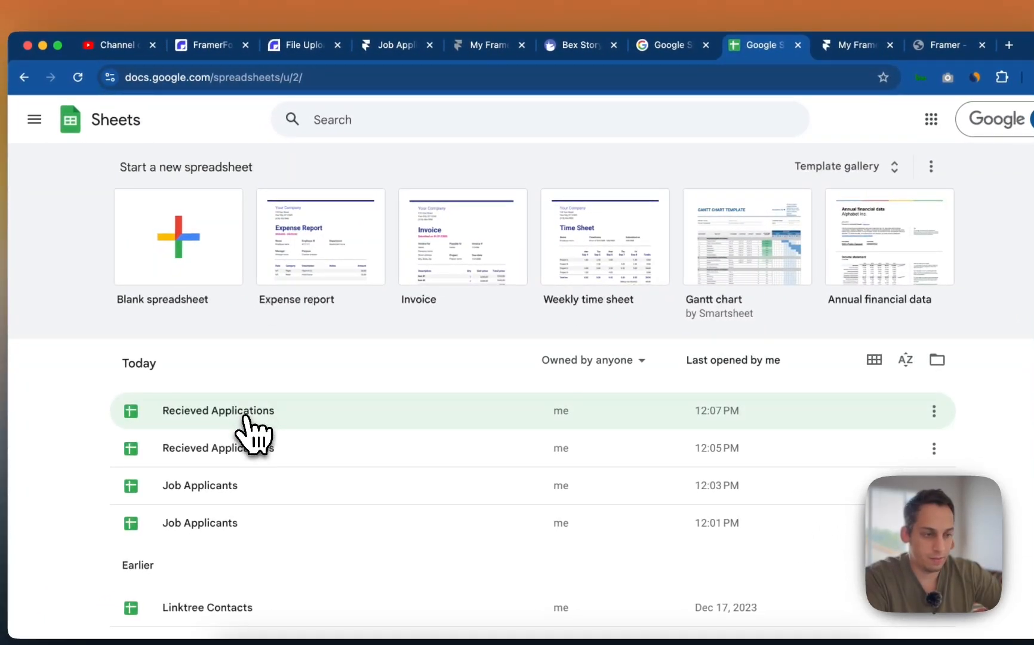
pyautogui.click(245, 411)
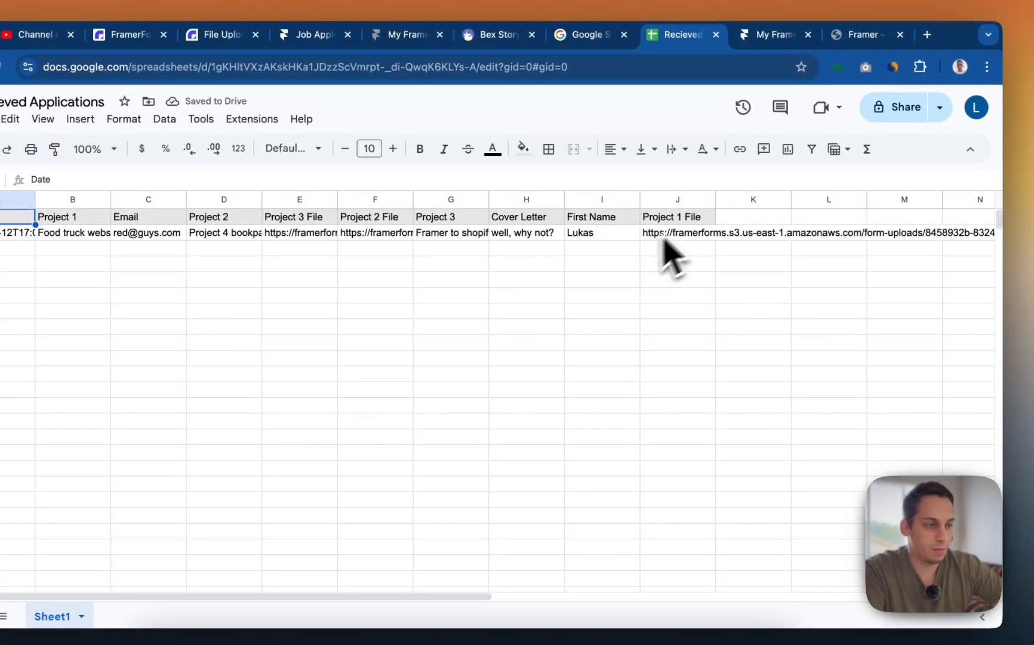
pyautogui.moveTo(714, 204); pyautogui.dragTo(844, 197)
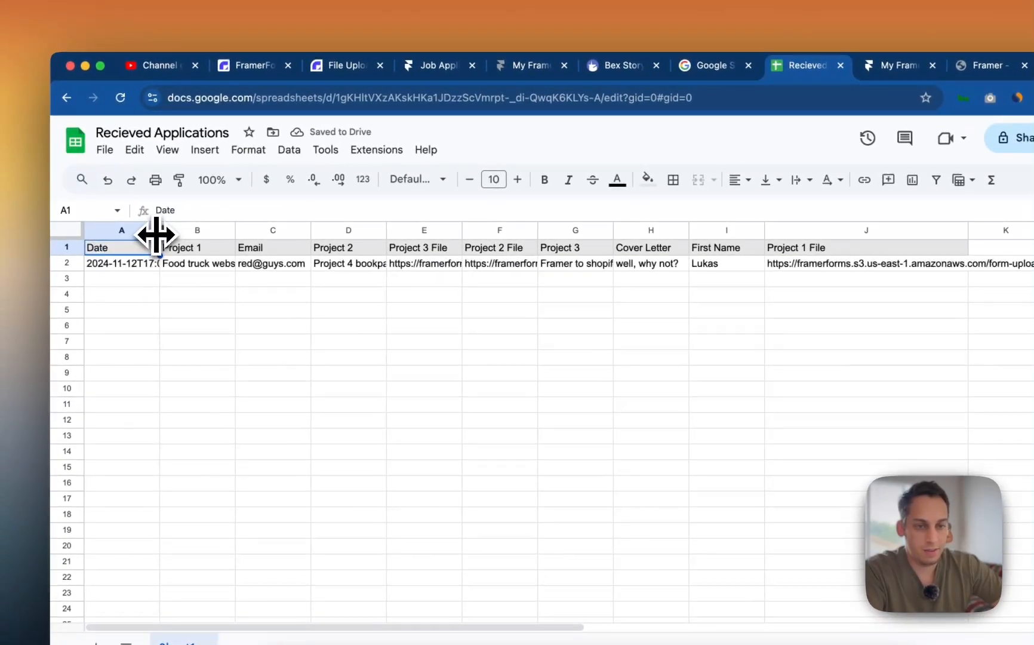
pyautogui.moveTo(35, 201); pyautogui.dragTo(45, 201)
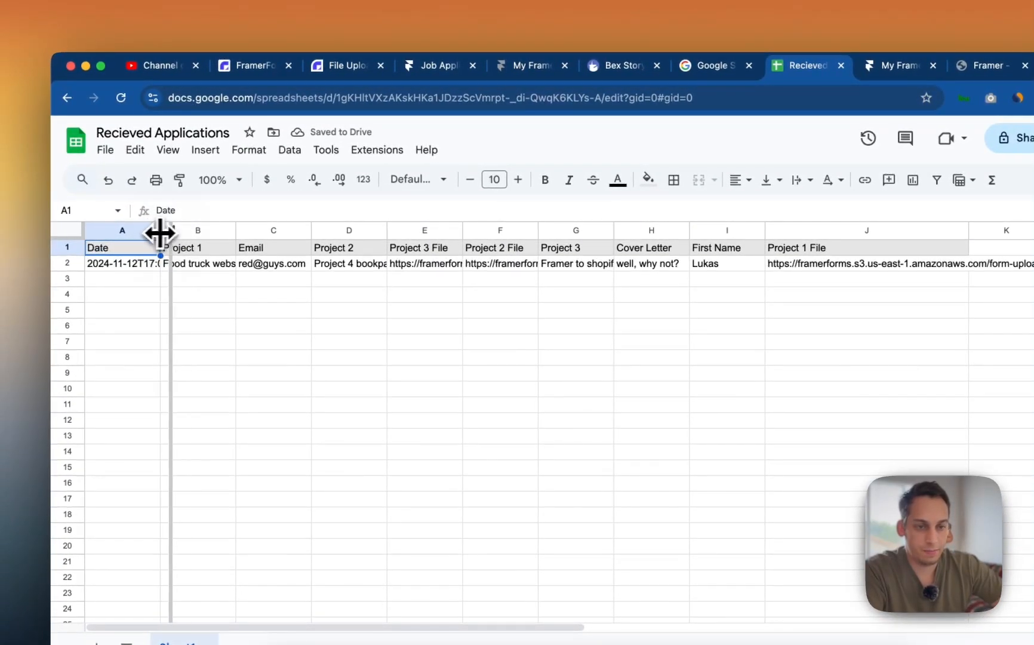
pyautogui.moveTo(160, 232); pyautogui.dragTo(209, 231)
pyautogui.moveTo(287, 230); pyautogui.dragTo(350, 231)
pyautogui.moveTo(425, 230); pyautogui.dragTo(451, 231)
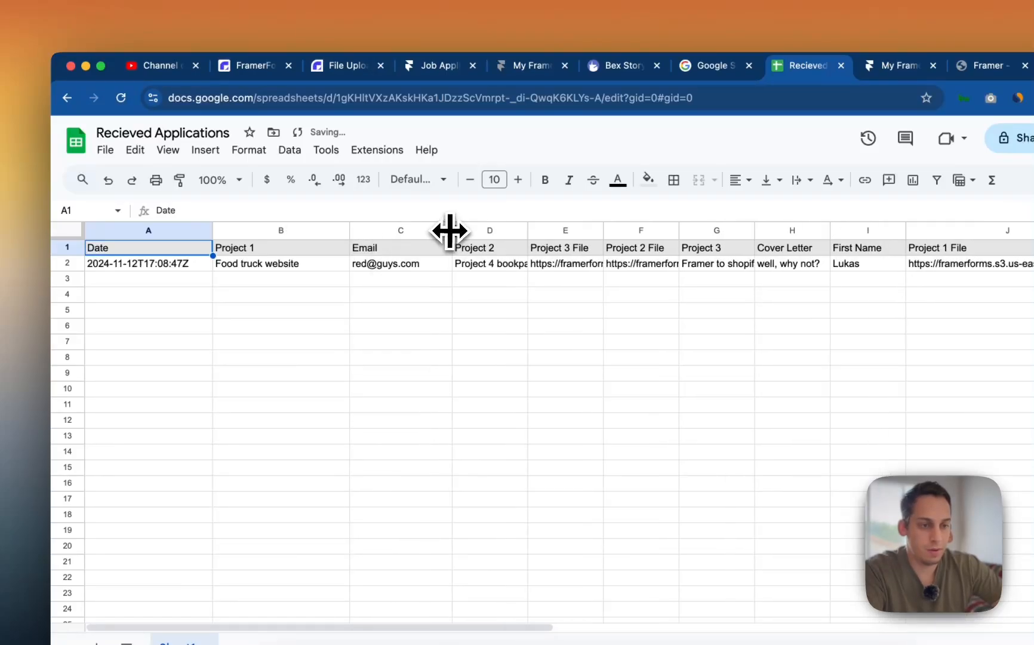
pyautogui.moveTo(541, 226); pyautogui.dragTo(566, 226)
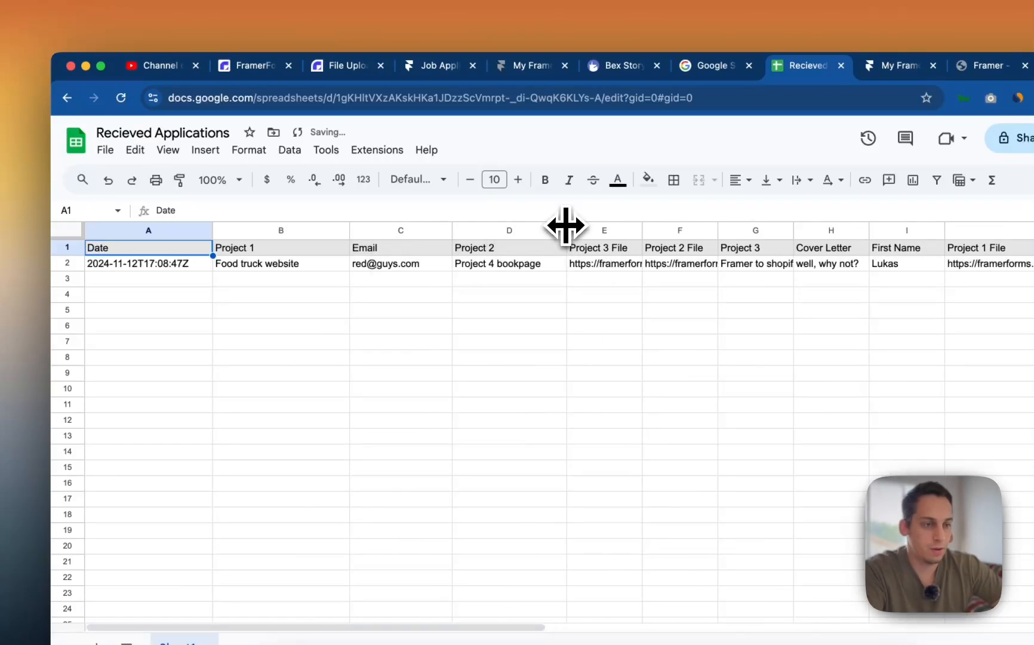
pyautogui.moveTo(643, 228); pyautogui.dragTo(649, 227)
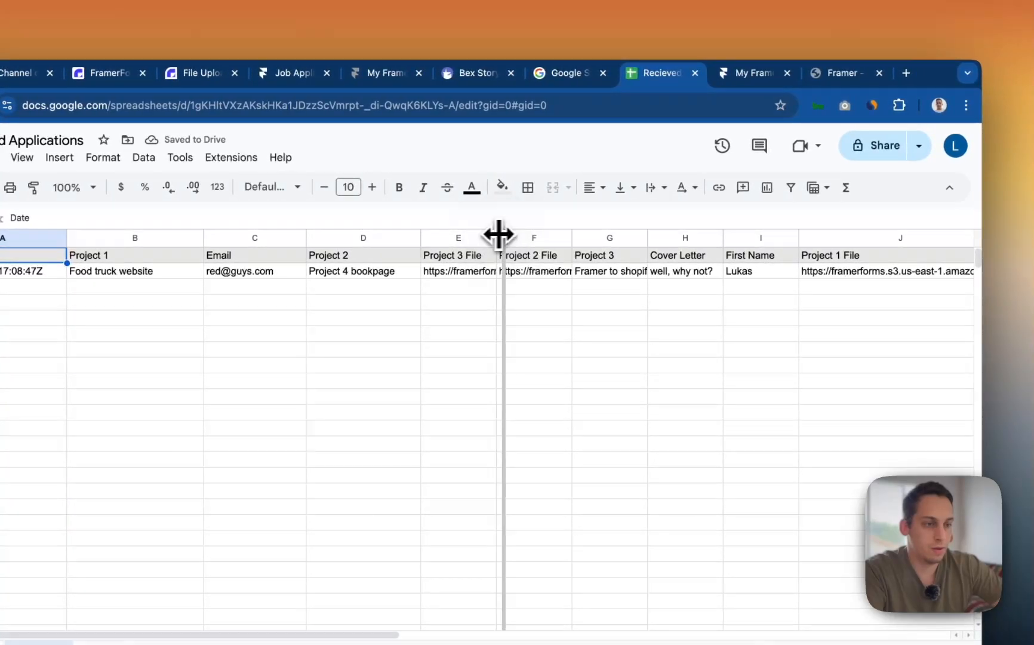
# - Reorder the Project 1–3 columns so each project sits beside its file column
pyautogui.moveTo(499, 234); pyautogui.dragTo(448, 238)
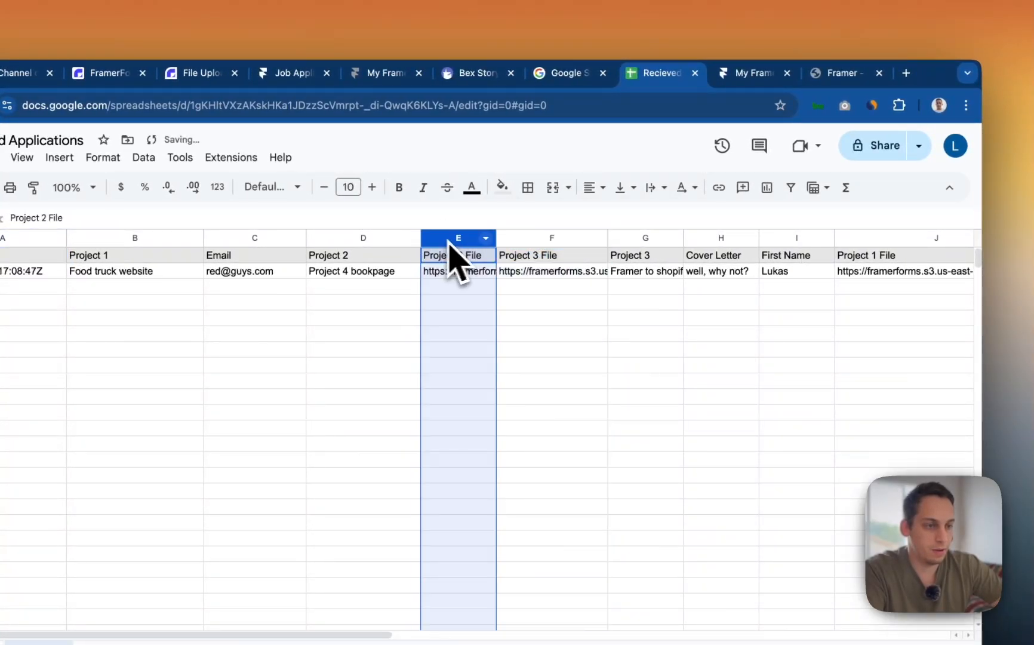
pyautogui.click(647, 236)
pyautogui.moveTo(647, 236); pyautogui.dragTo(526, 236)
pyautogui.click(865, 236)
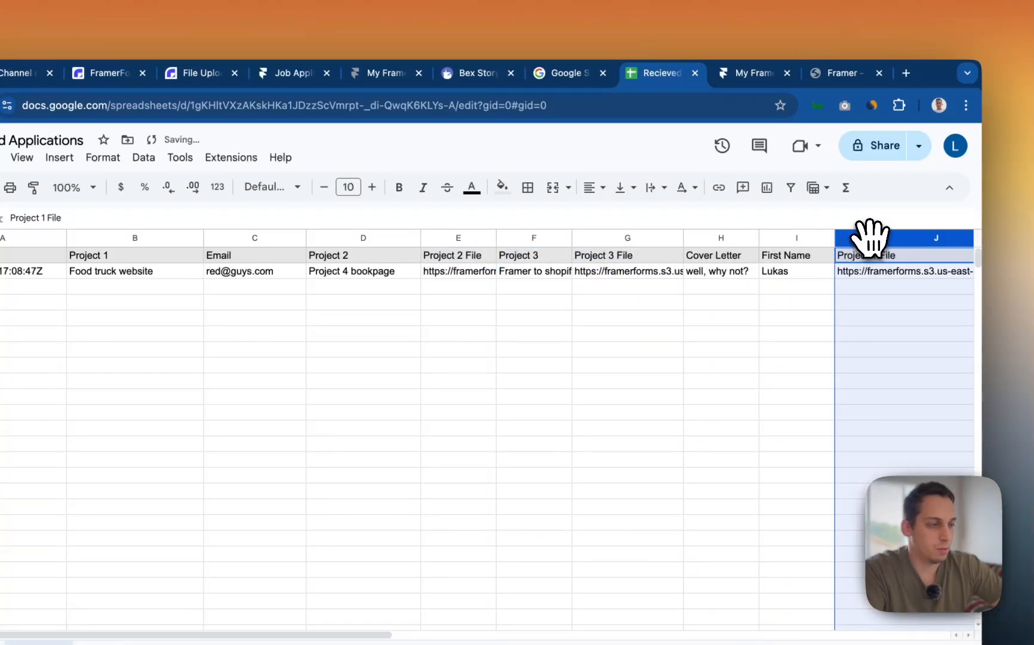
pyautogui.moveTo(870, 238)
pyautogui.mouseDown()
pyautogui.moveTo(884, 259)
pyautogui.moveTo(734, 235)
pyautogui.moveTo(407, 233)
pyautogui.mouseUp()
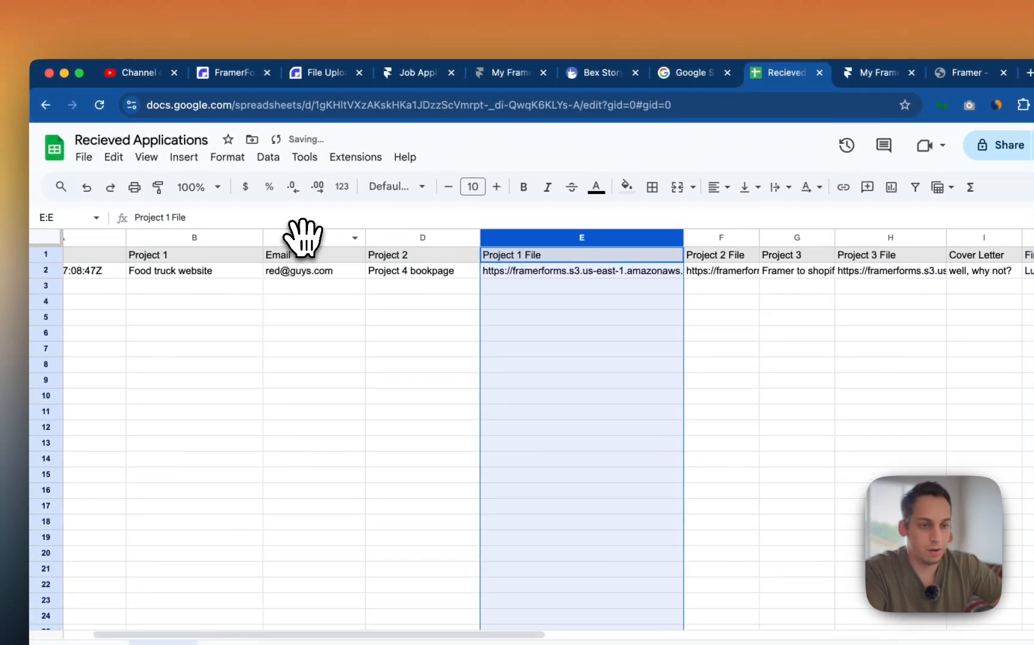
pyautogui.click(203, 236)
pyautogui.moveTo(203, 233); pyautogui.dragTo(457, 233)
pyautogui.click(303, 237)
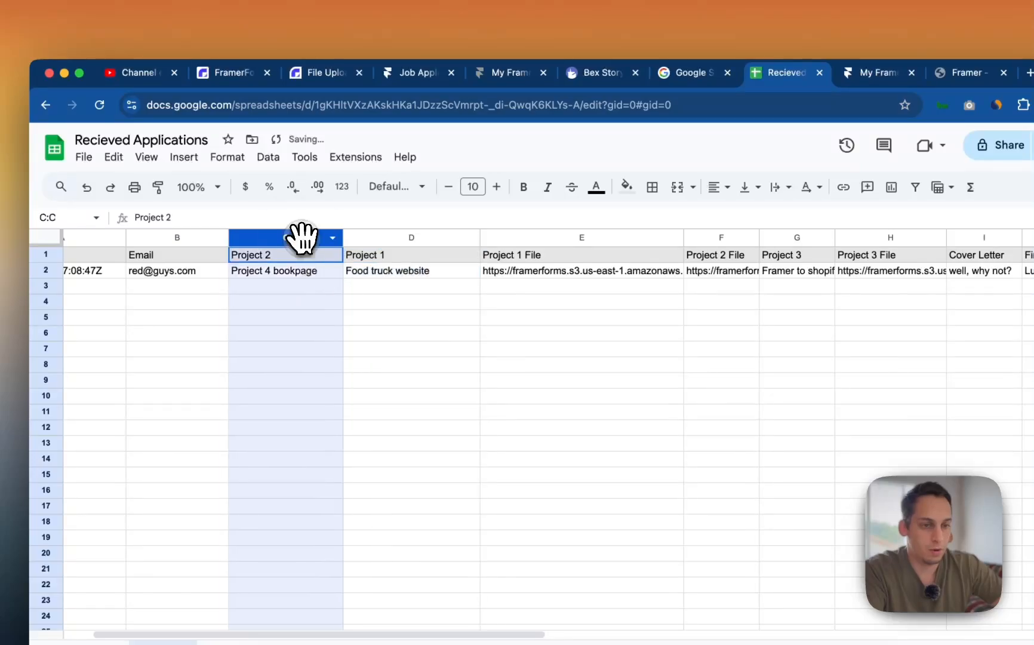
pyautogui.moveTo(294, 236); pyautogui.dragTo(666, 238)
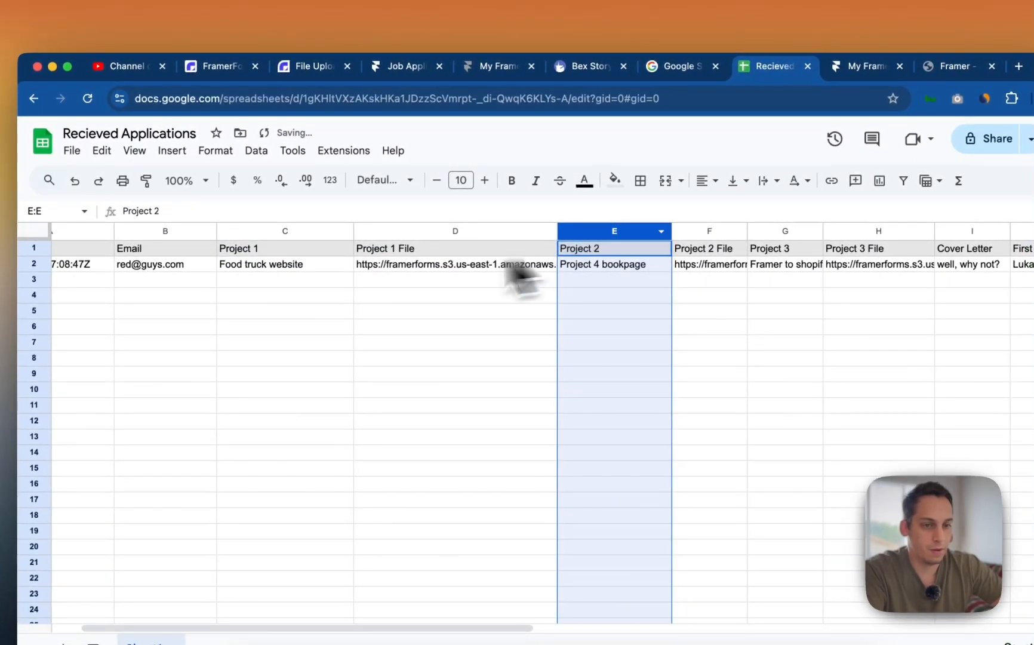
pyautogui.hscroll(-2, 378, 287)
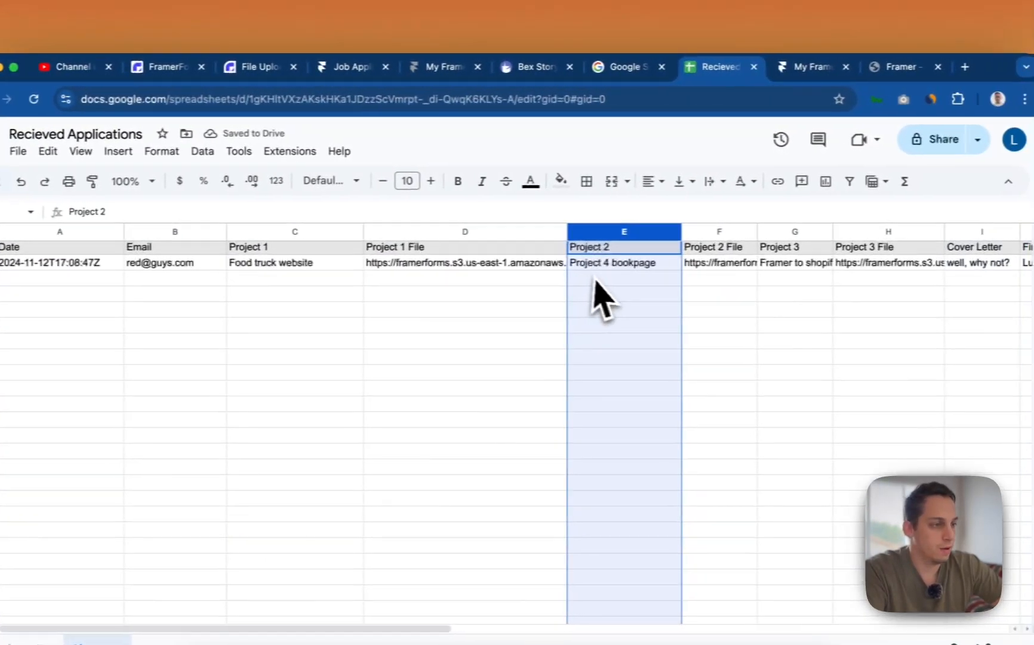
pyautogui.hscroll(5, 591, 277)
# - Move First Name right after Date, and Cover Letter right after First Name
pyautogui.click(774, 232)
pyautogui.moveTo(775, 232); pyautogui.dragTo(10, 226)
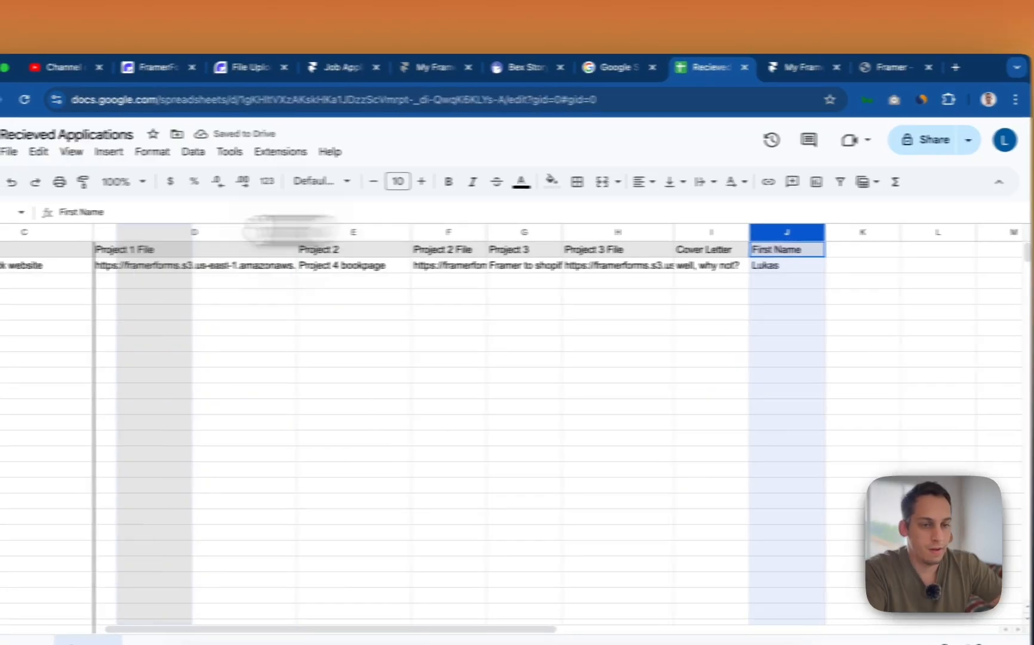
pyautogui.moveTo(114, 225); pyautogui.dragTo(241, 232)
pyautogui.hscroll(5, 567, 281)
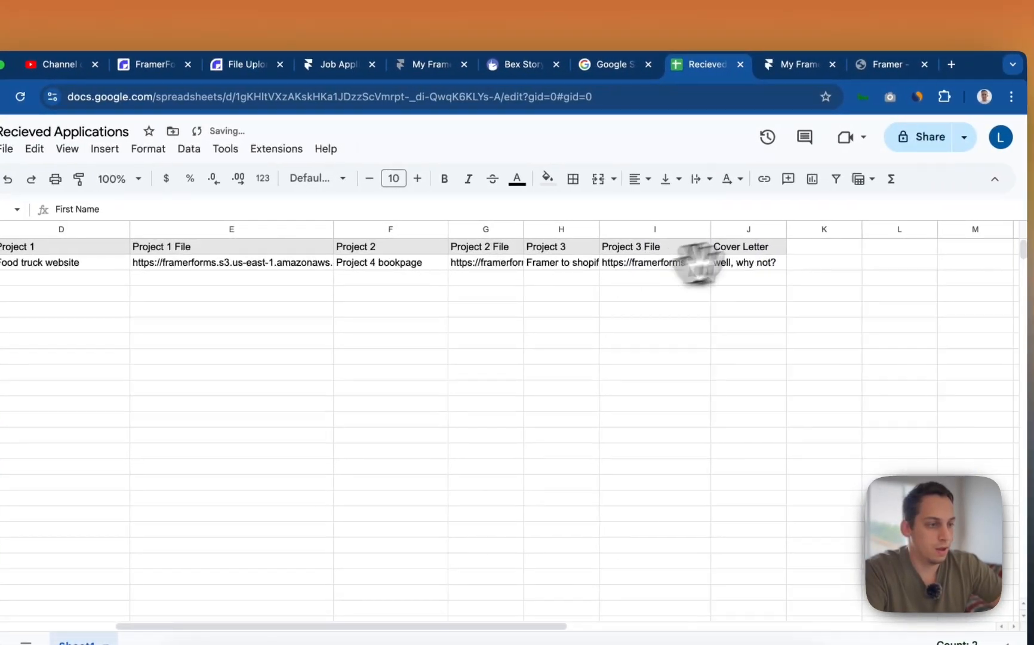
pyautogui.click(747, 230)
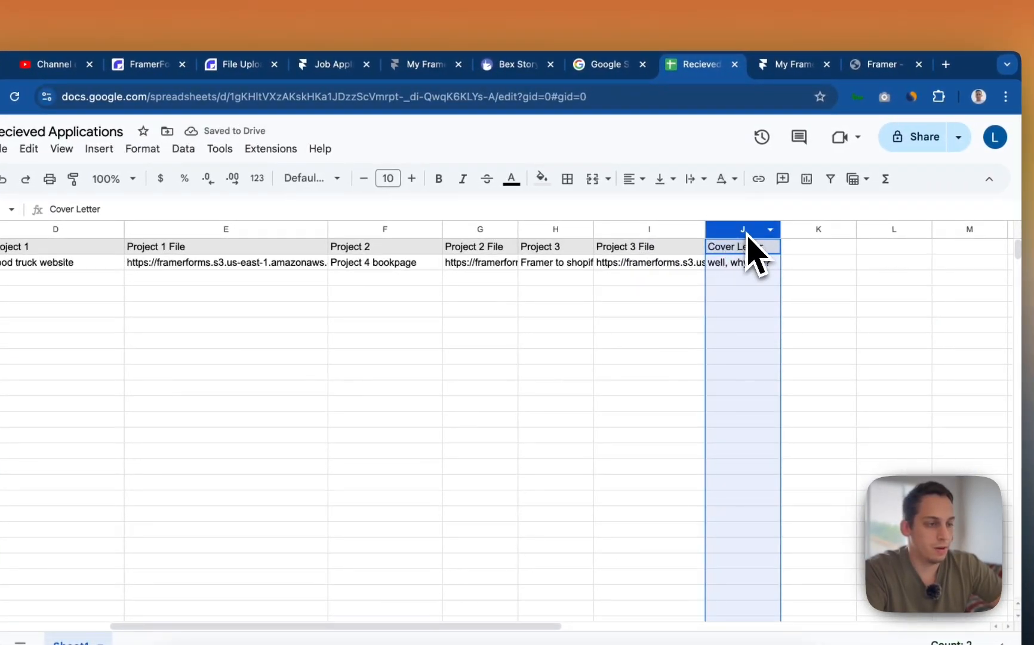
pyautogui.moveTo(750, 239); pyautogui.dragTo(311, 224)
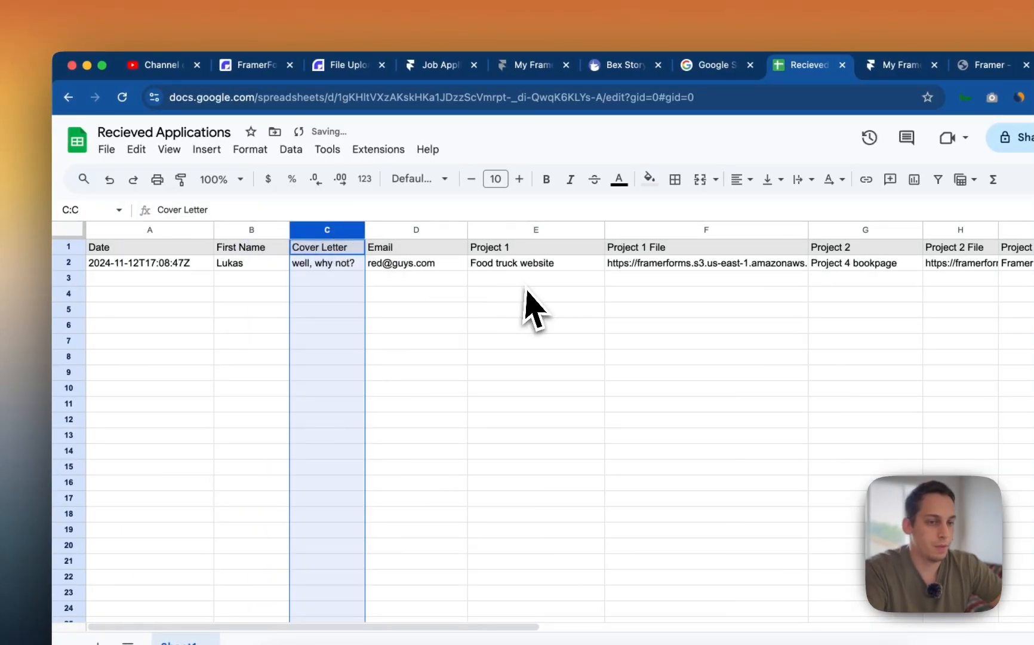
pyautogui.click(327, 278)
pyautogui.click(144, 263)
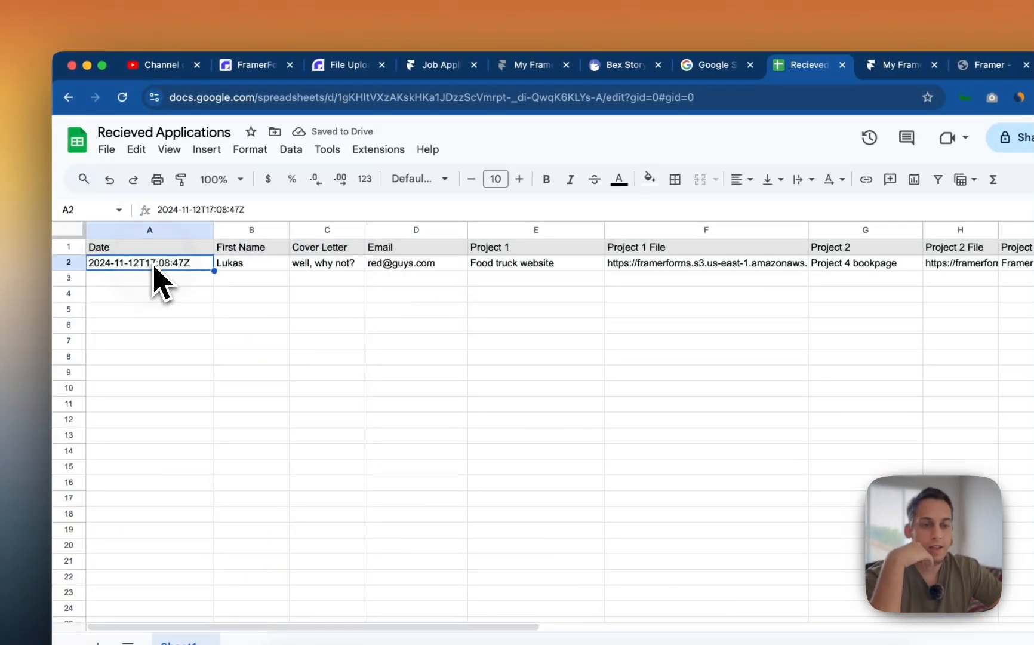
pyautogui.click(263, 269)
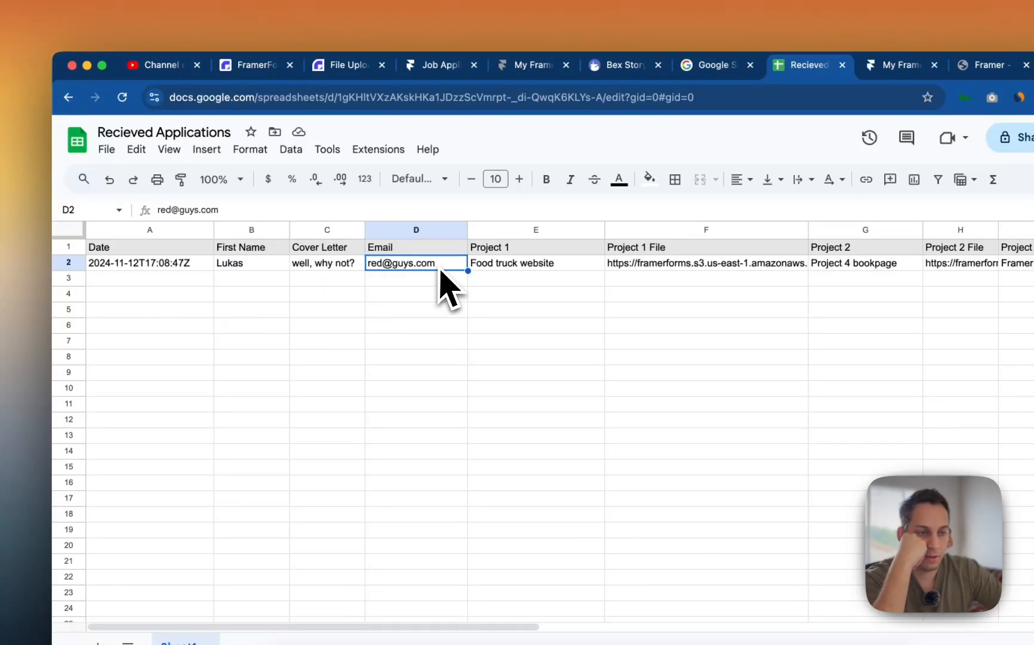
pyautogui.click(543, 283)
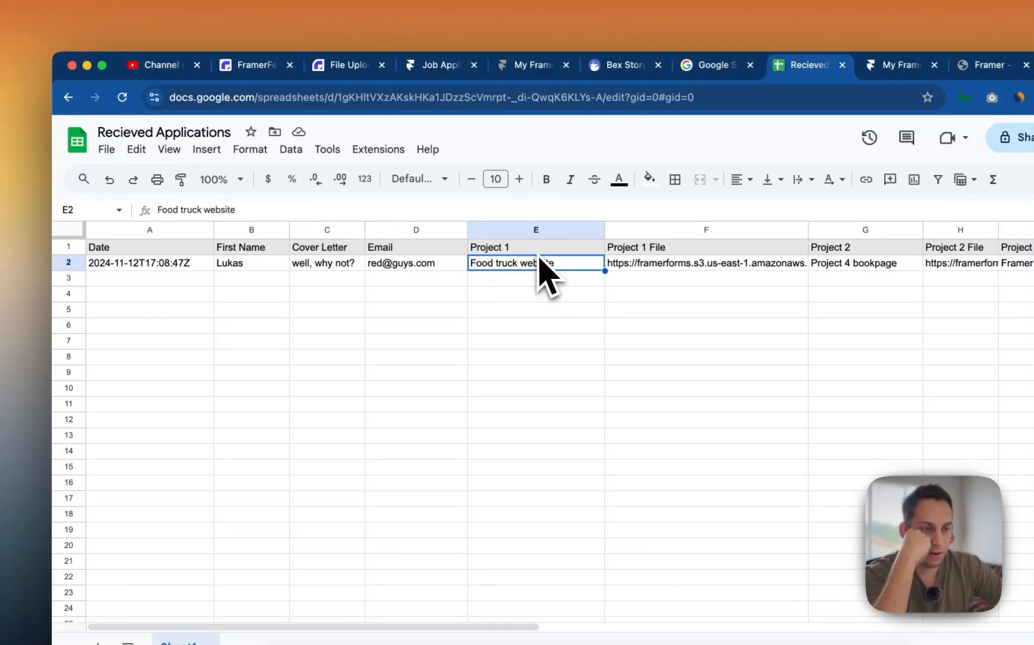
pyautogui.hscroll(5, 687, 270)
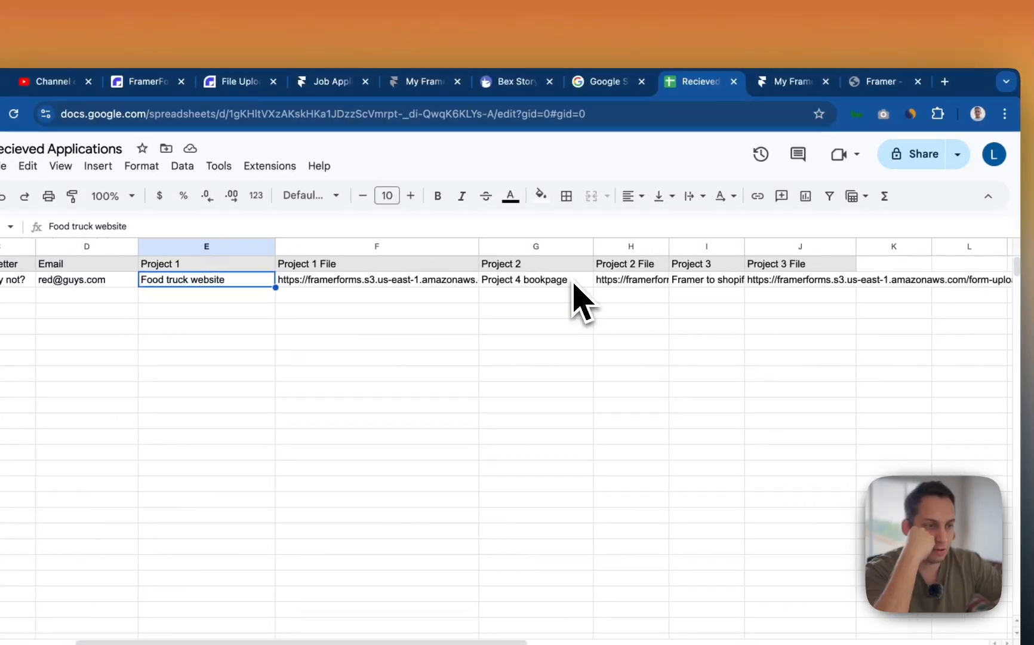
pyautogui.hscroll(1, 573, 283)
pyautogui.click(615, 281)
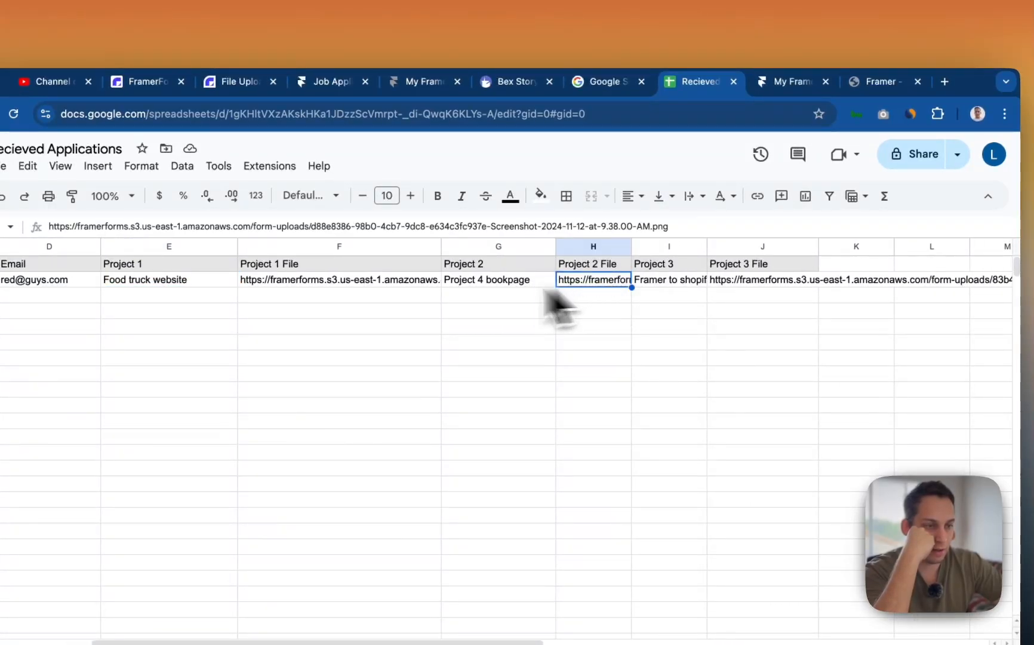
pyautogui.click(693, 286)
pyautogui.click(754, 286)
pyautogui.hscroll(4, 762, 299)
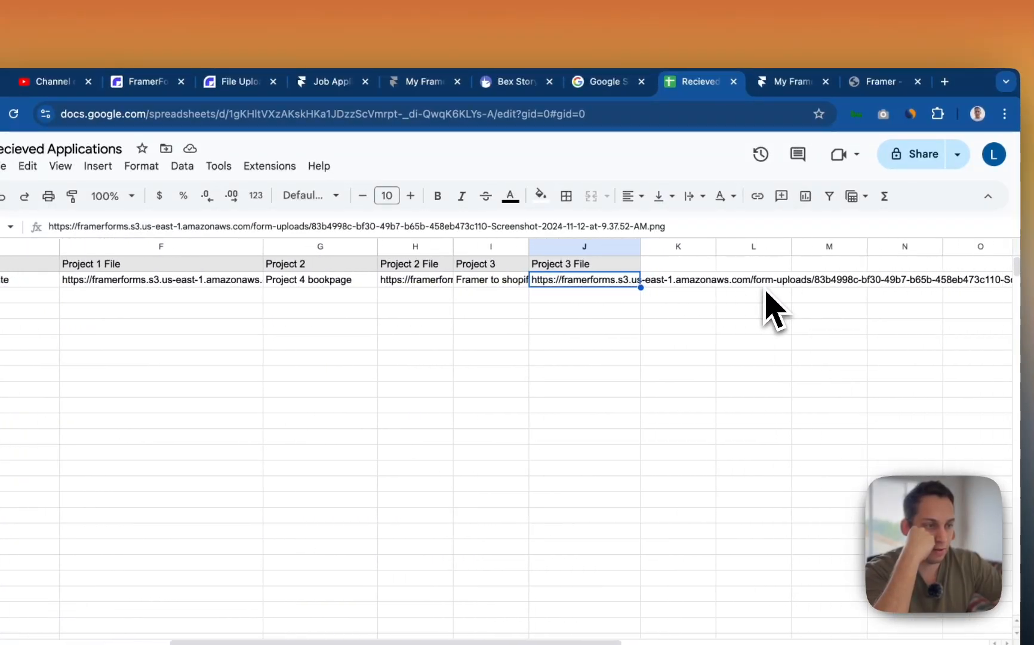
pyautogui.moveTo(639, 243); pyautogui.dragTo(705, 243)
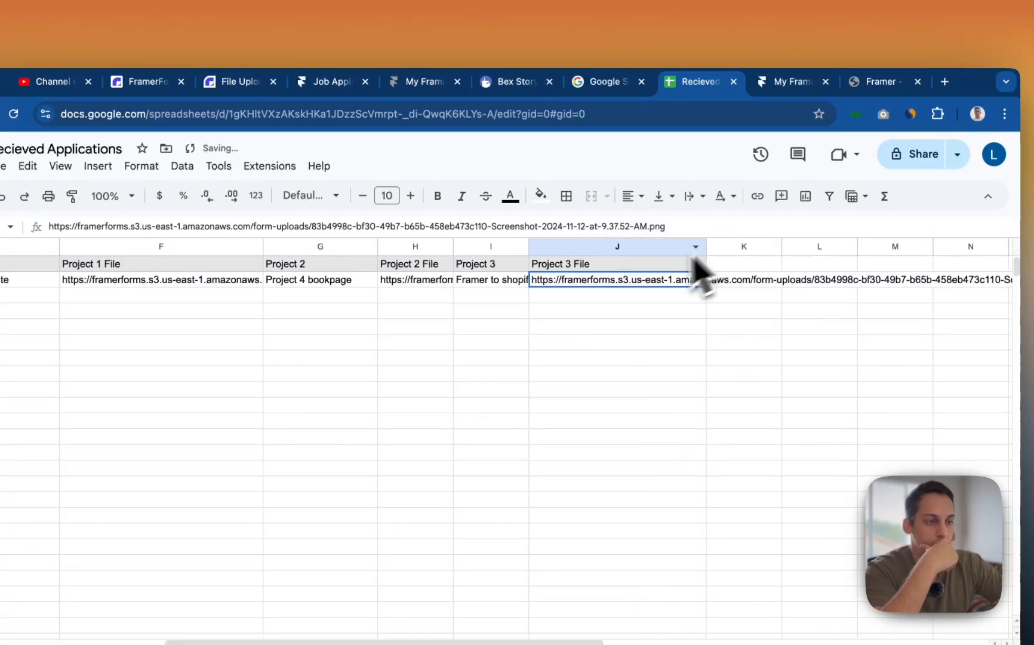
pyautogui.hscroll(-7, 566, 323)
pyautogui.hscroll(3, 566, 323)
pyautogui.click(431, 275)
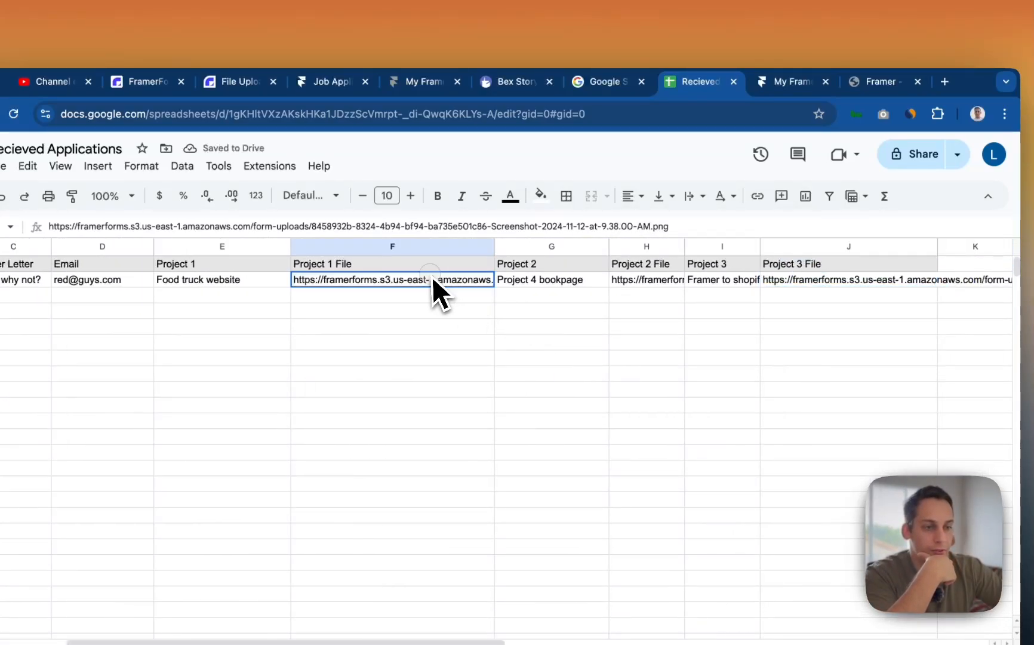
pyautogui.doubleClick(428, 281)
pyautogui.tripleClick(425, 275)
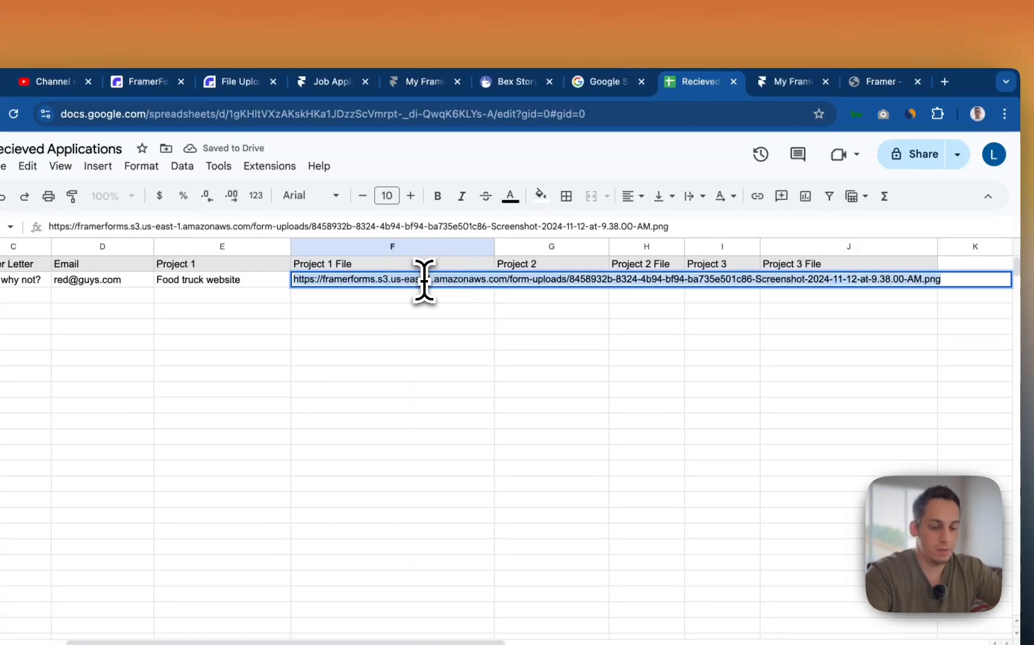
pyautogui.press('super+c')
pyautogui.click(945, 82)
pyautogui.press('super+v')
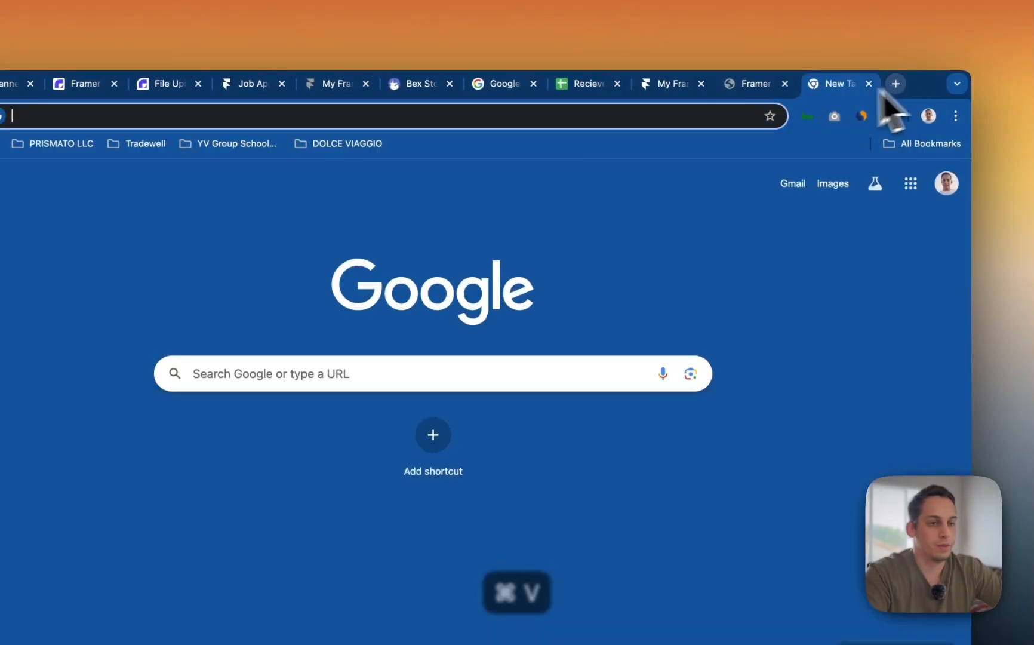
pyautogui.press('Return')
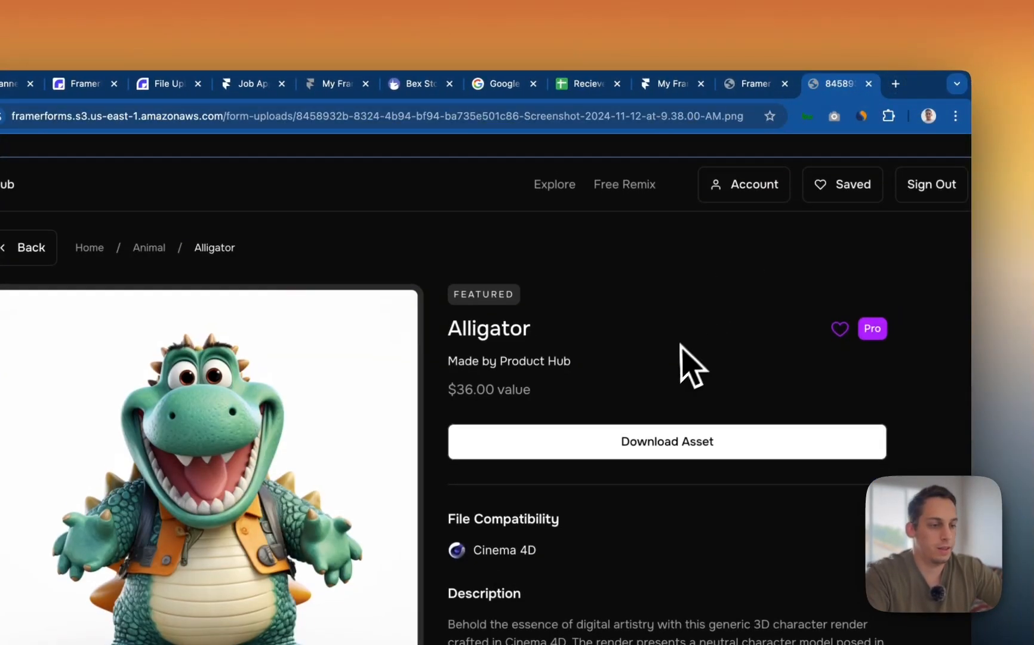
pyautogui.click(869, 83)
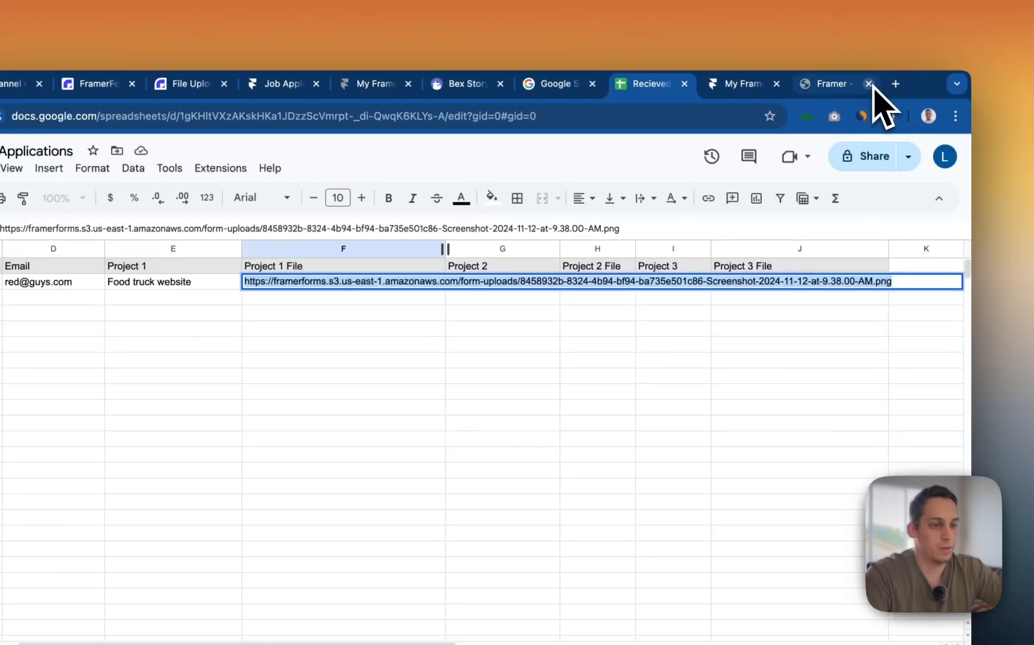
pyautogui.click(512, 247)
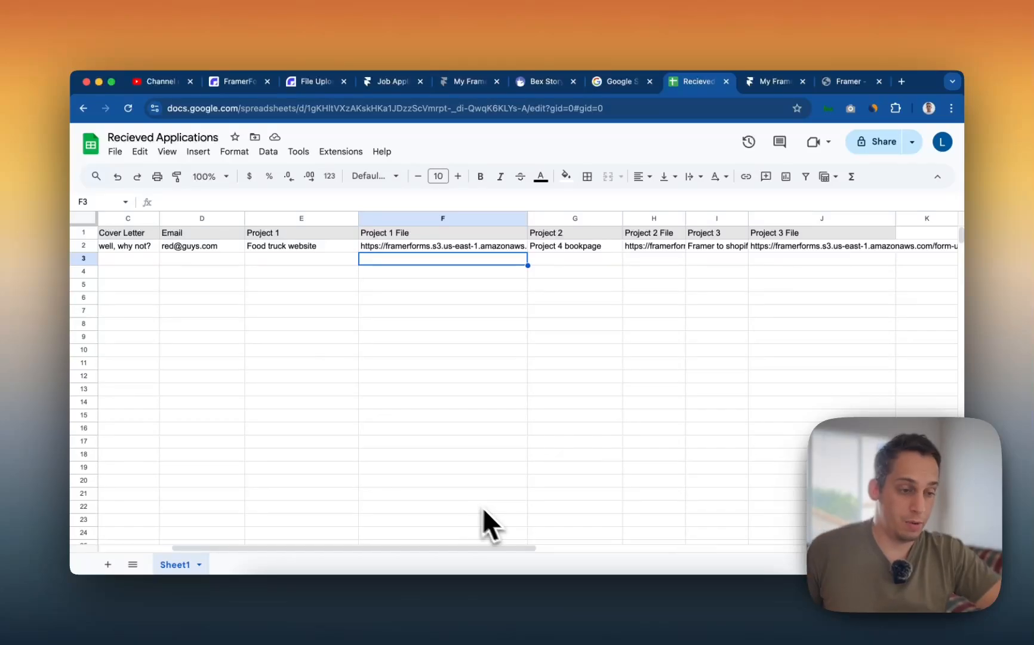
# - Load the published site's home page by removing the thanks path from the address
pyautogui.click(552, 598)
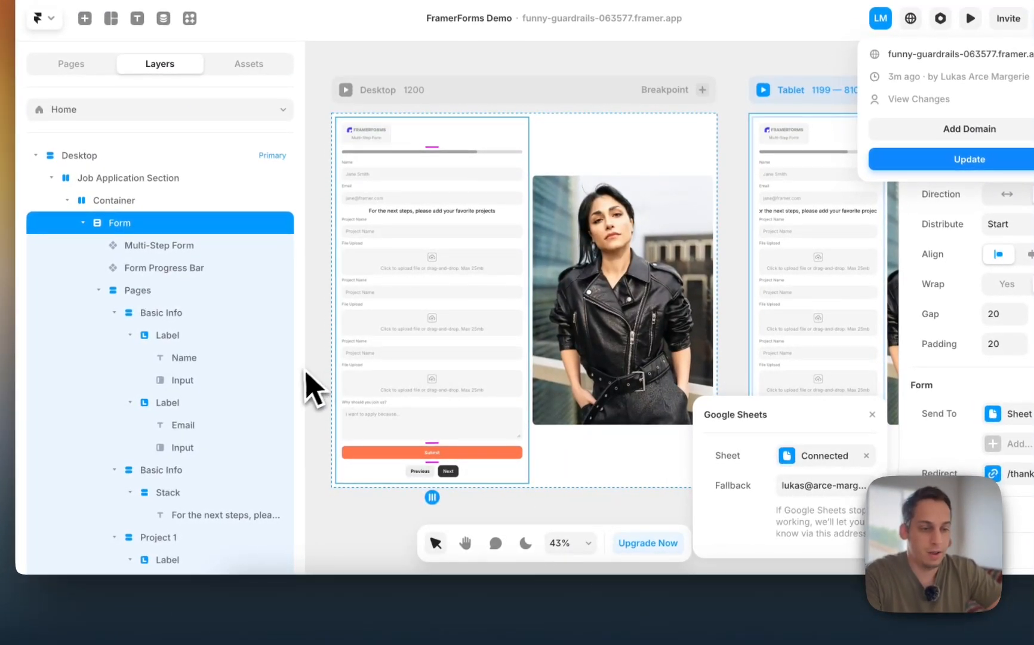
pyautogui.click(308, 370)
pyautogui.click(327, 334)
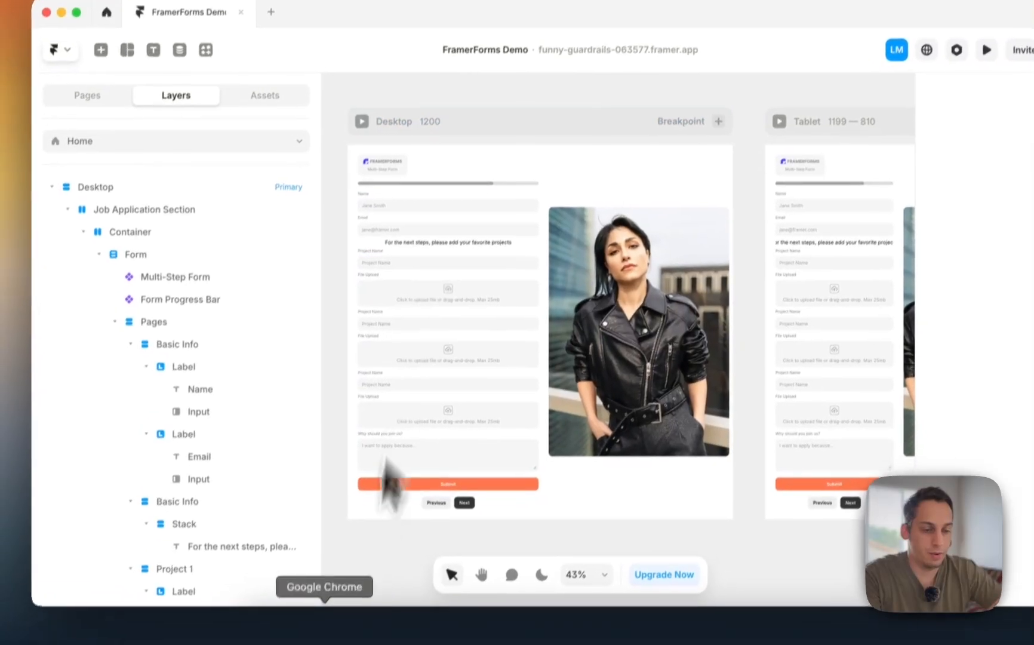
pyautogui.click(313, 606)
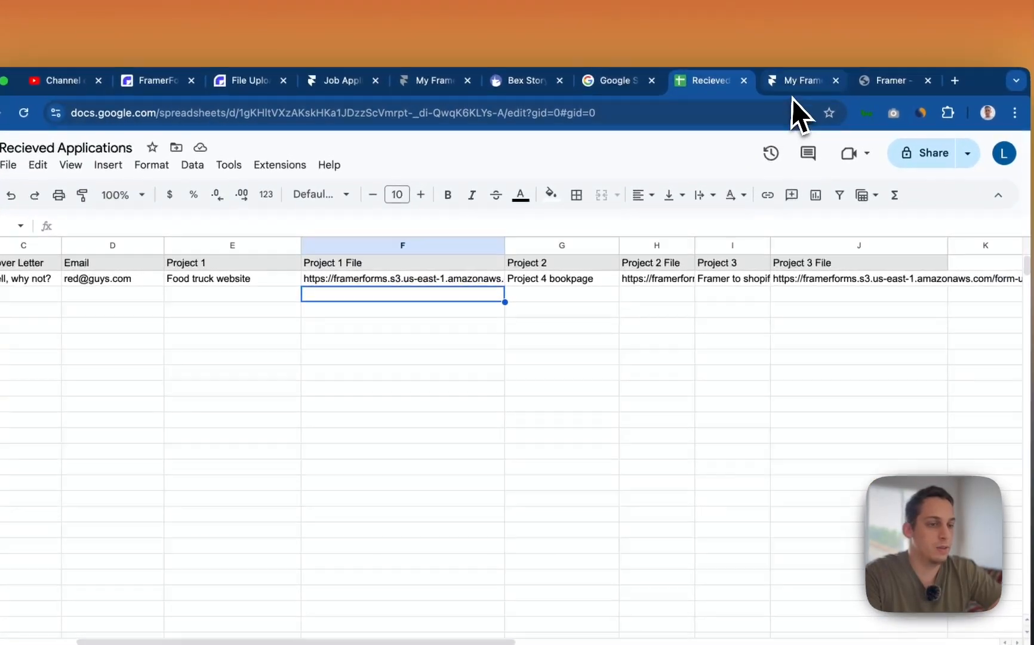
pyautogui.click(824, 51)
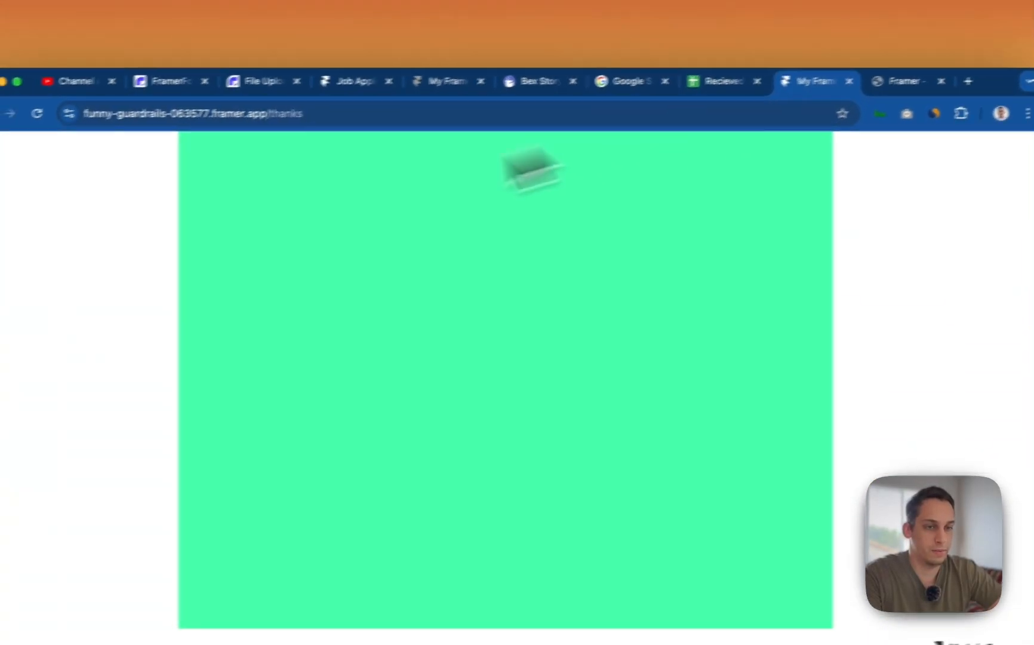
pyautogui.moveTo(361, 97); pyautogui.dragTo(427, 103)
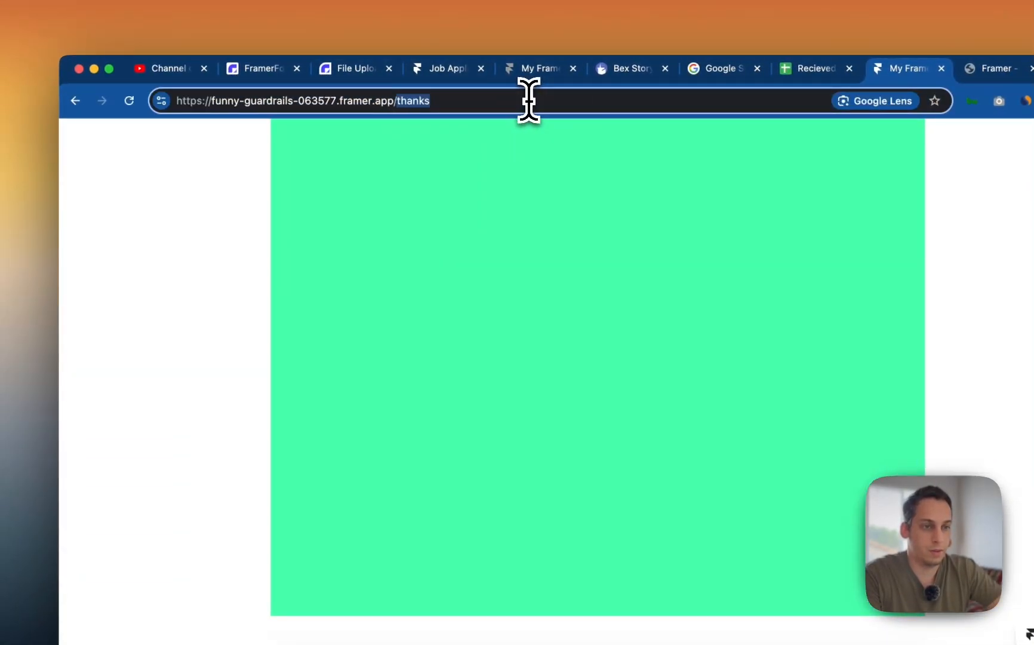
pyautogui.press('BackSpace')
pyautogui.press('Return')
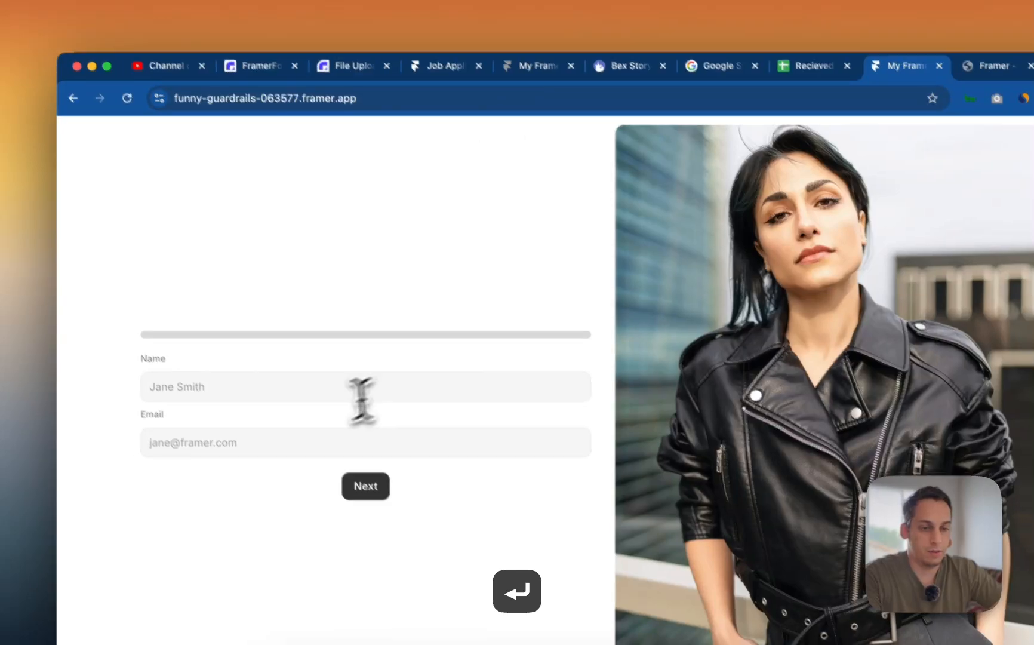
# - Fill the Name and Email fields with test text and continue
pyautogui.click(322, 387)
pyautogui.write('ddssd')
pyautogui.click(249, 382)
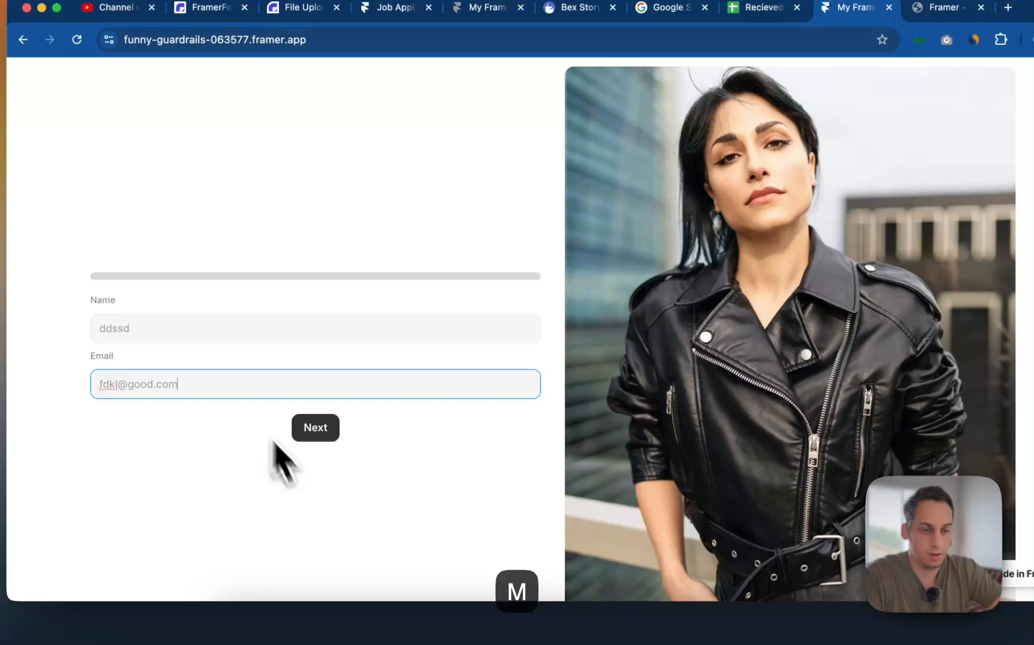
pyautogui.click(328, 426)
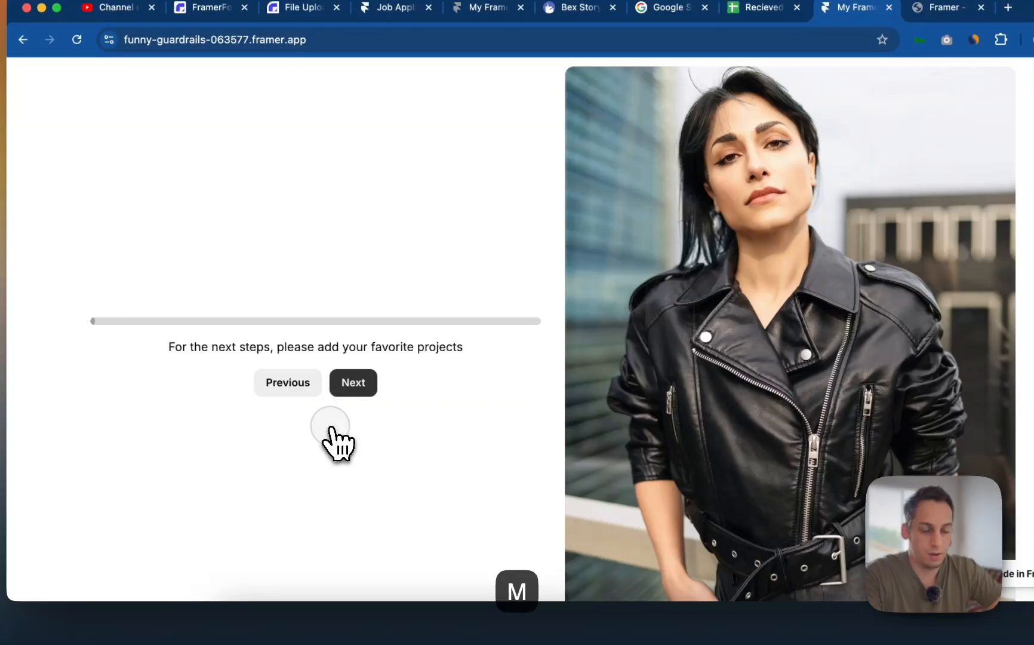
# - Add first project 'Te' with the CV PDF from Downloads
pyautogui.click(359, 372)
pyautogui.click(248, 309)
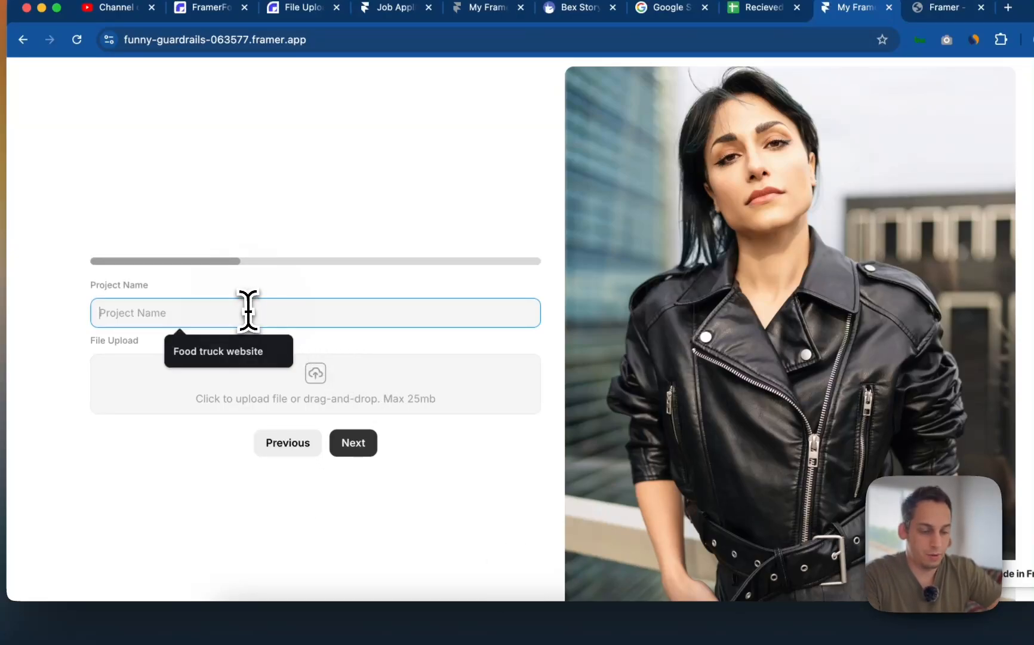
pyautogui.write('Test pdf')
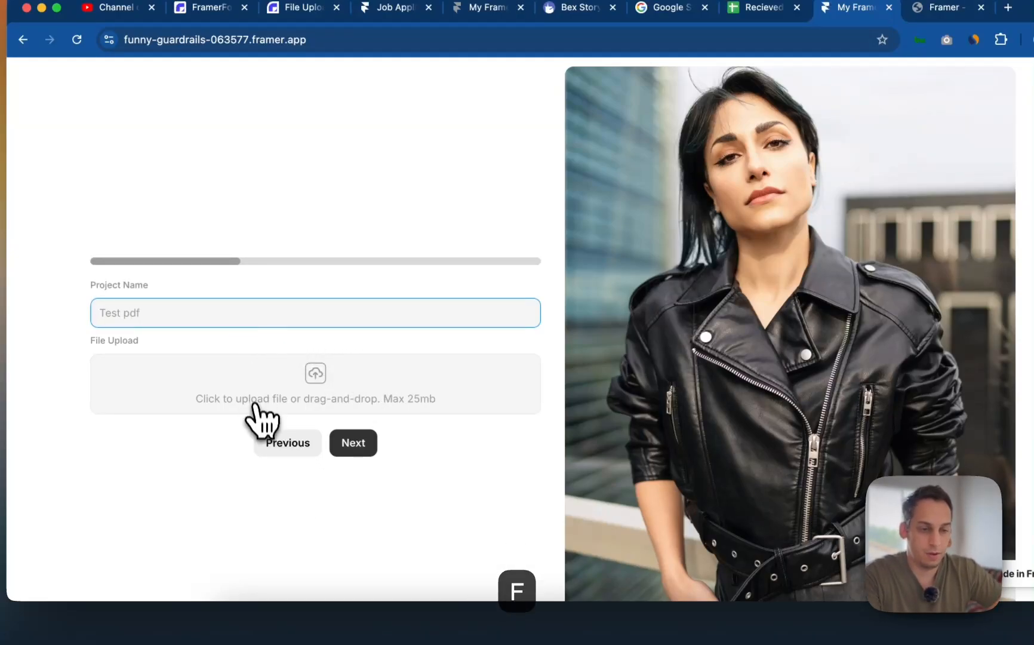
pyautogui.click(255, 405)
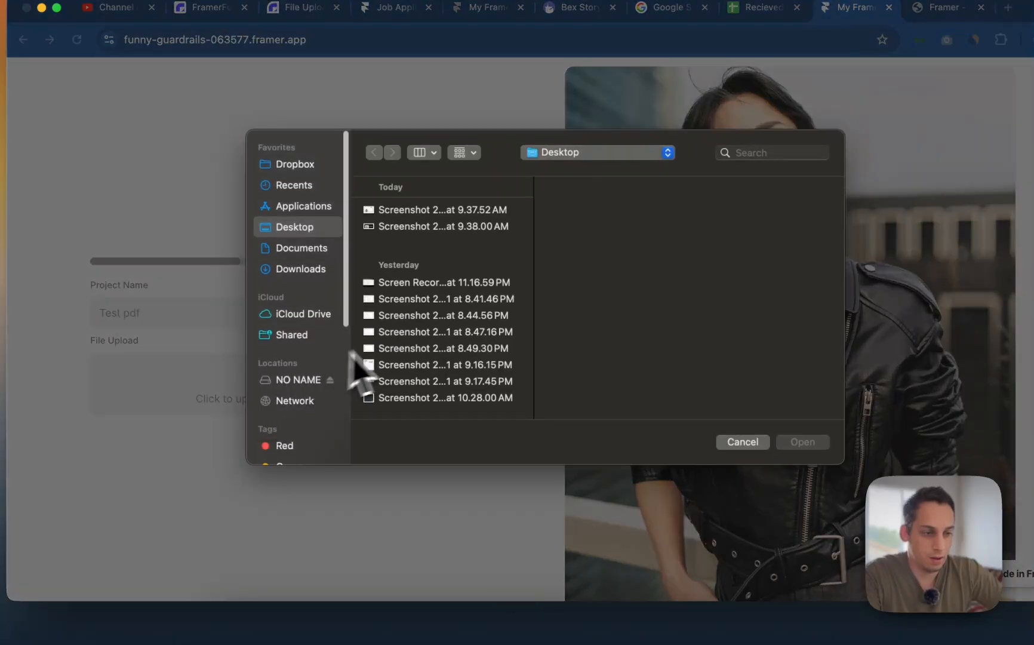
pyautogui.scroll(-3, 382, 359)
pyautogui.click(333, 270)
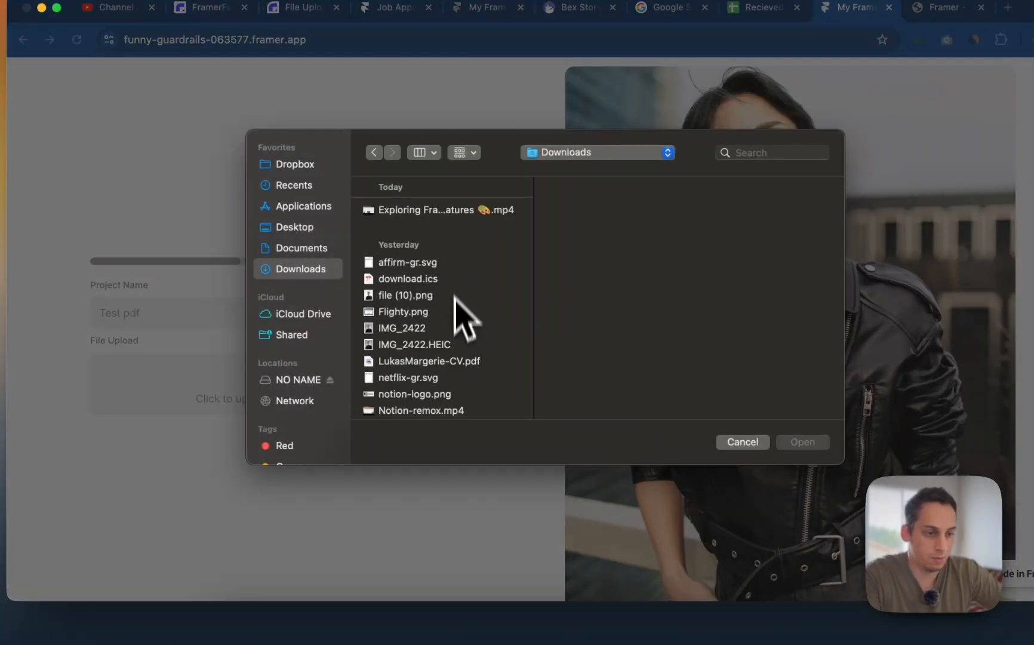
pyautogui.click(457, 360)
pyautogui.click(803, 442)
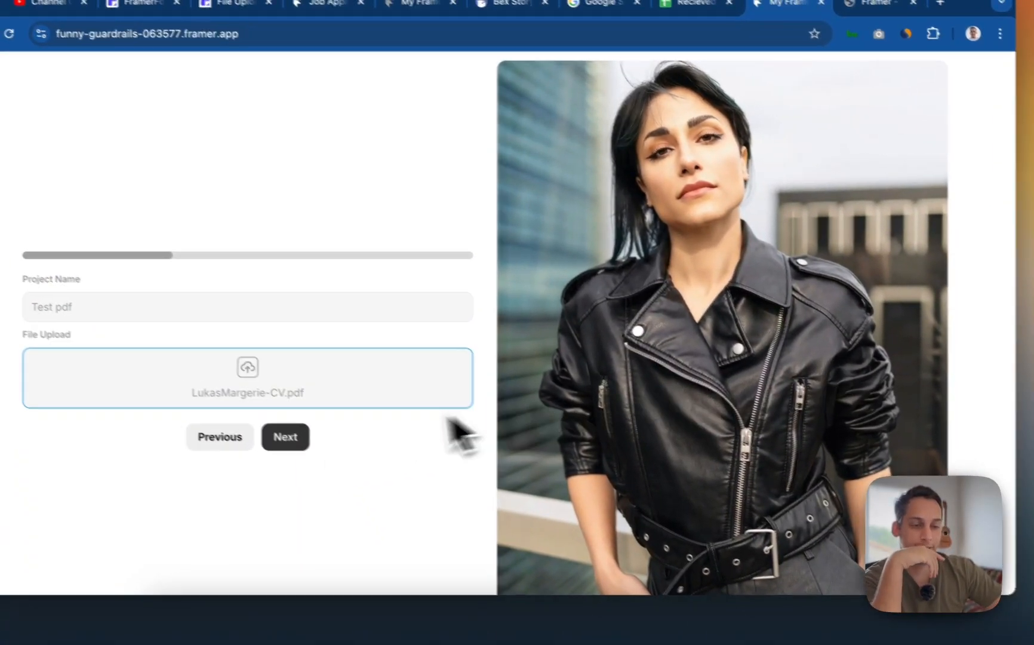
# - Add second project 'd,dsc' with the 9.38.00 AM screenshot
pyautogui.click(286, 437)
pyautogui.click(189, 302)
pyautogui.write('d,dscdc')
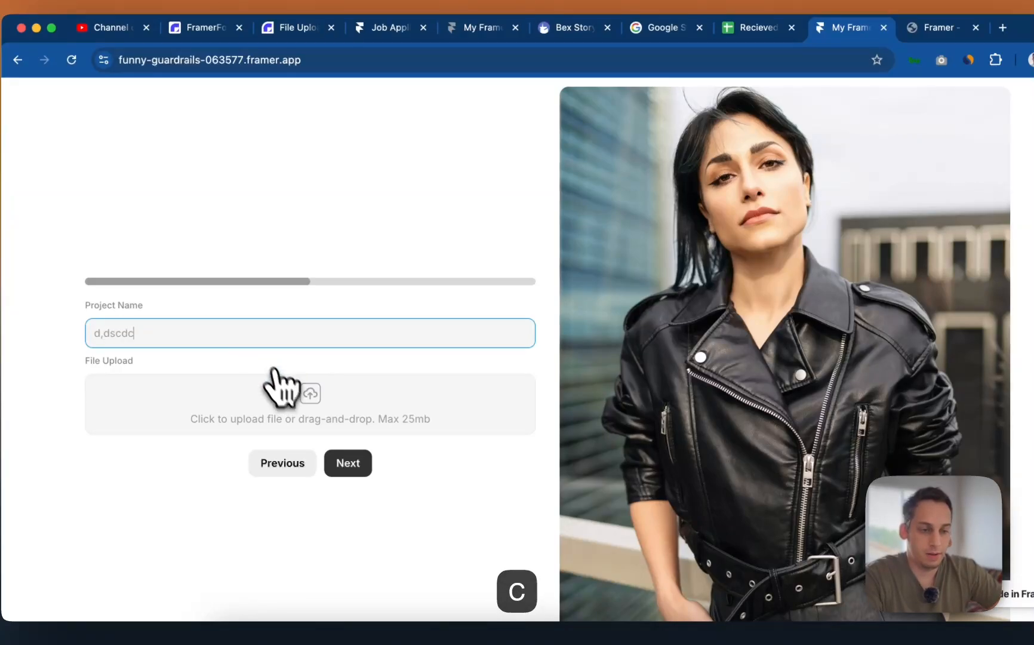
pyautogui.click(281, 391)
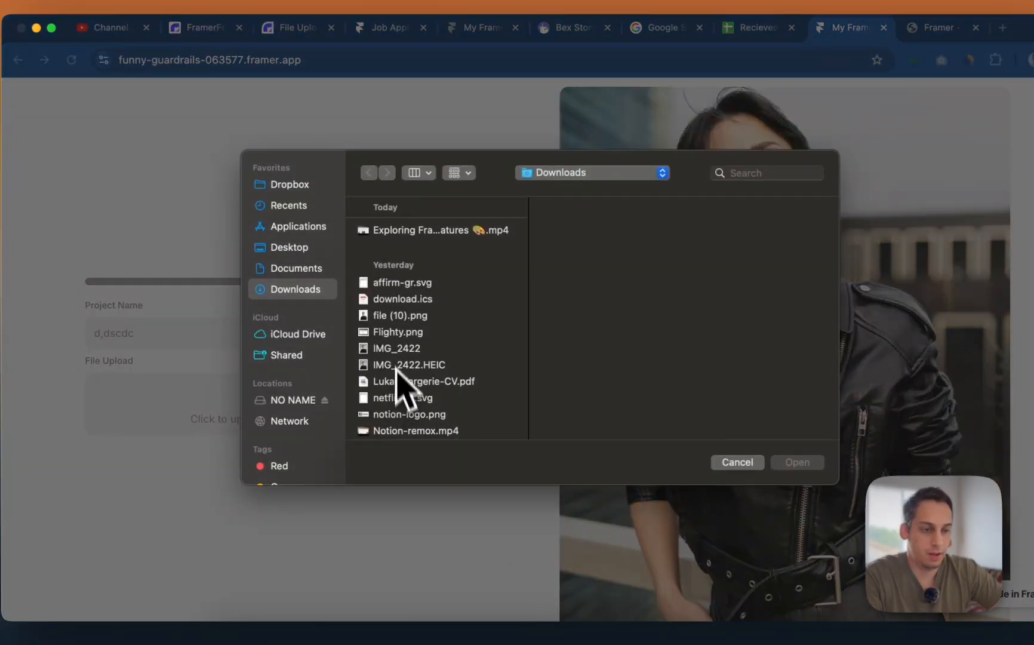
pyautogui.click(310, 205)
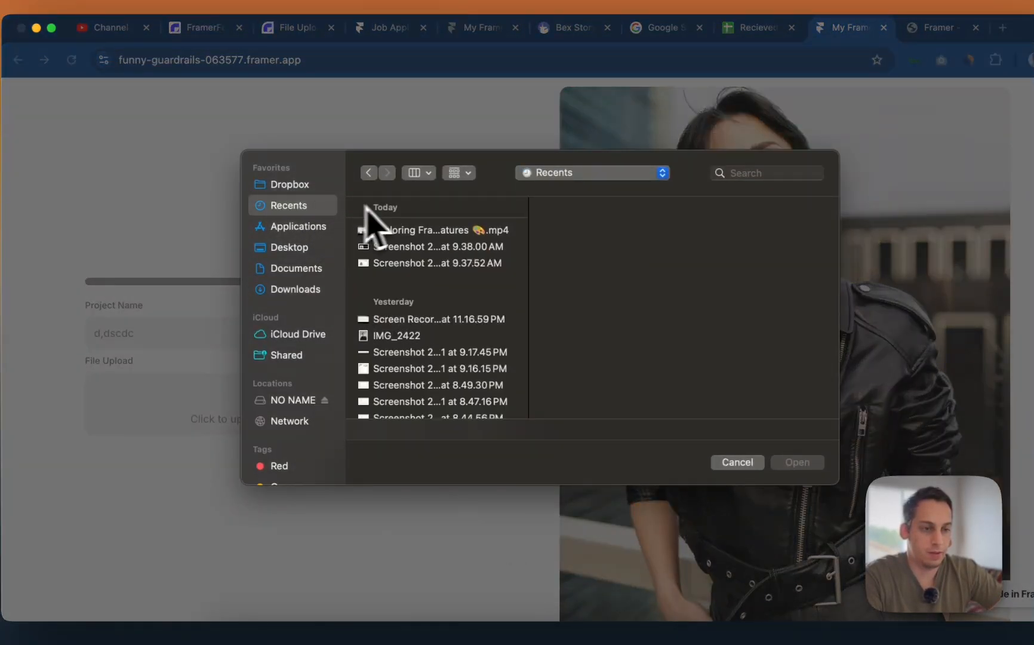
pyautogui.click(411, 247)
pyautogui.click(797, 462)
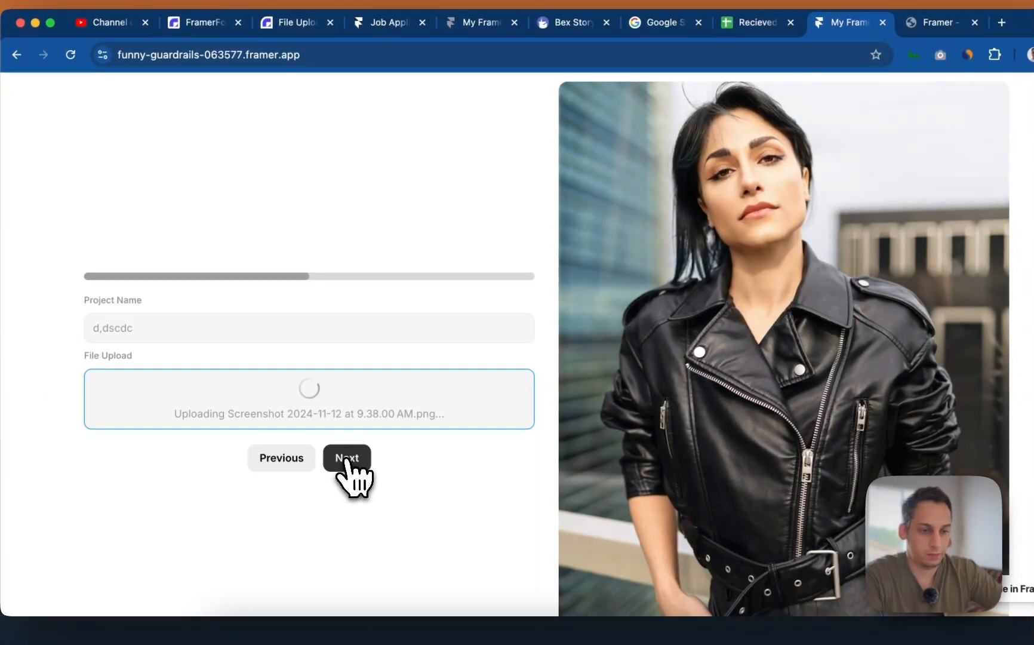
# - Add third project 'cdscdcd' with the 9.37.52 AM screenshot, enter cover letter 'dcs', and submit
pyautogui.click(347, 459)
pyautogui.click(267, 329)
pyautogui.write('cdscdcd')
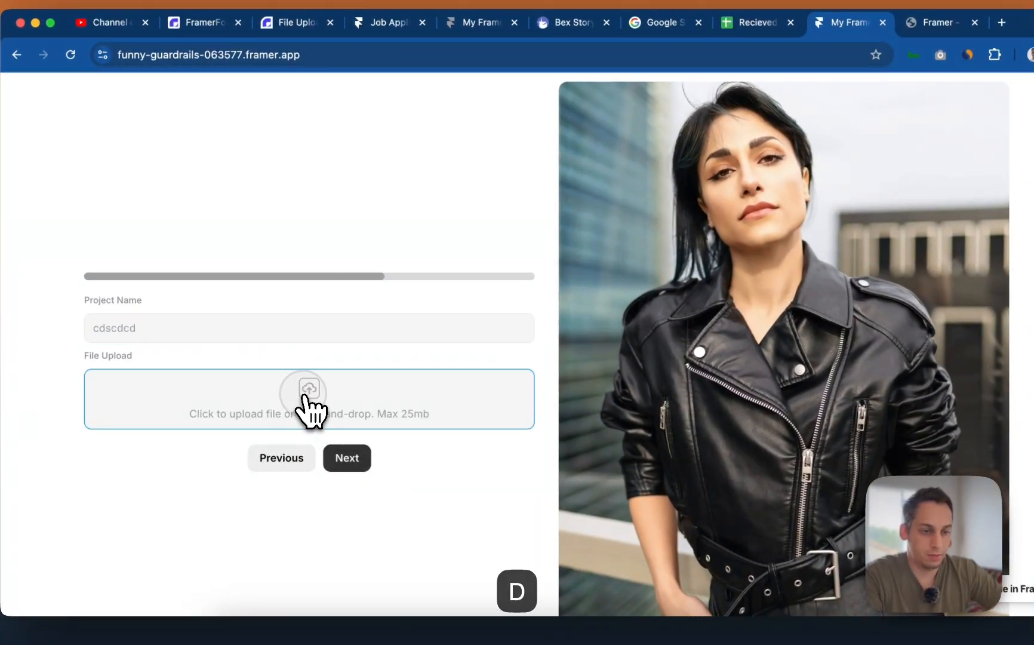
pyautogui.click(308, 401)
pyautogui.click(412, 225)
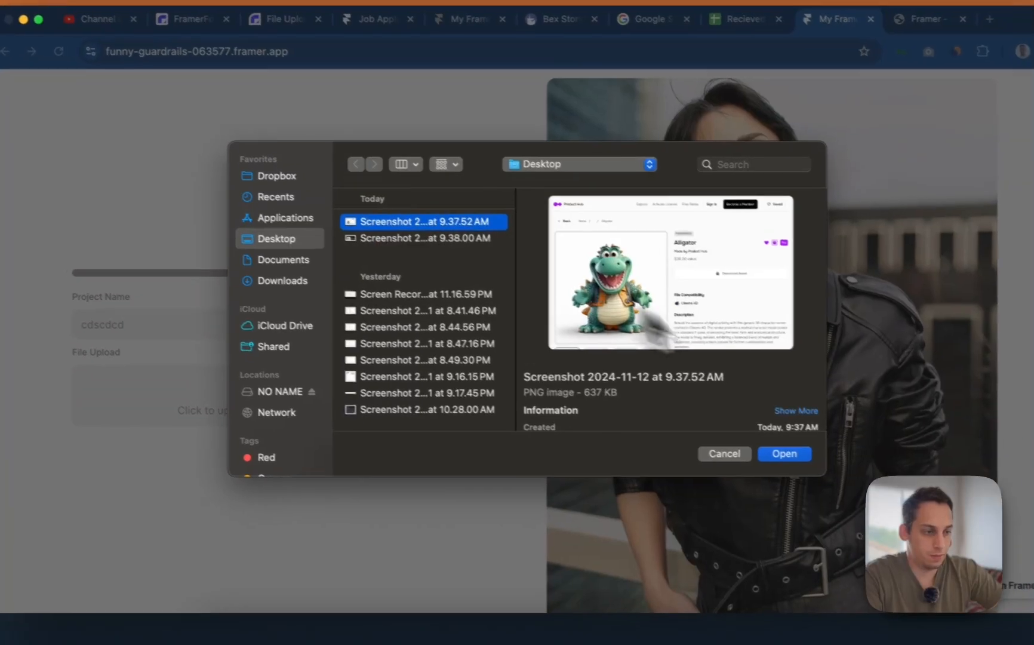
pyautogui.click(790, 456)
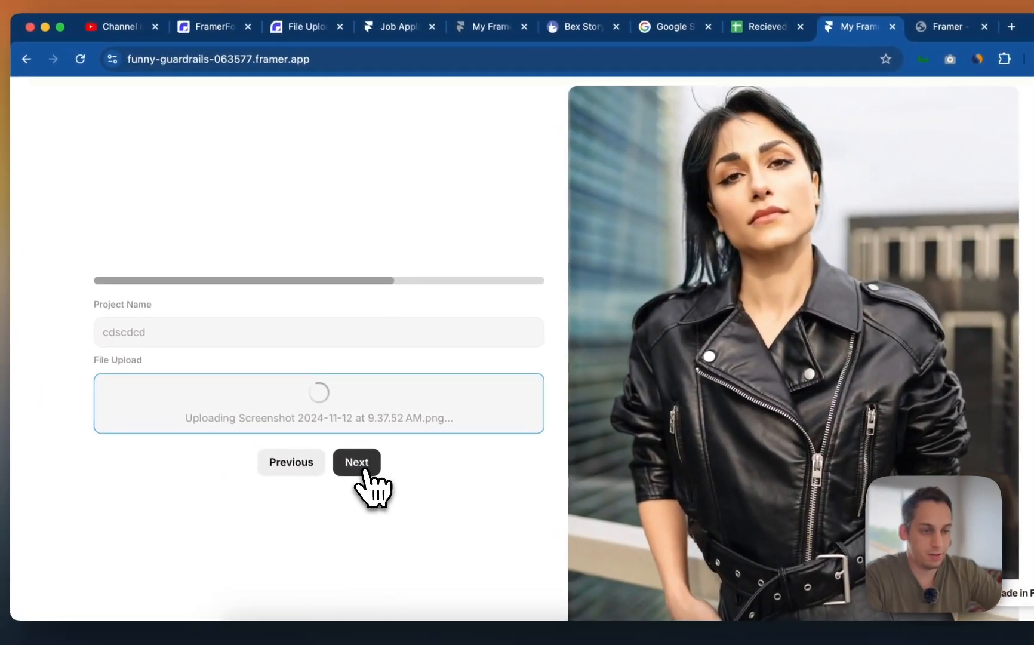
pyautogui.click(361, 467)
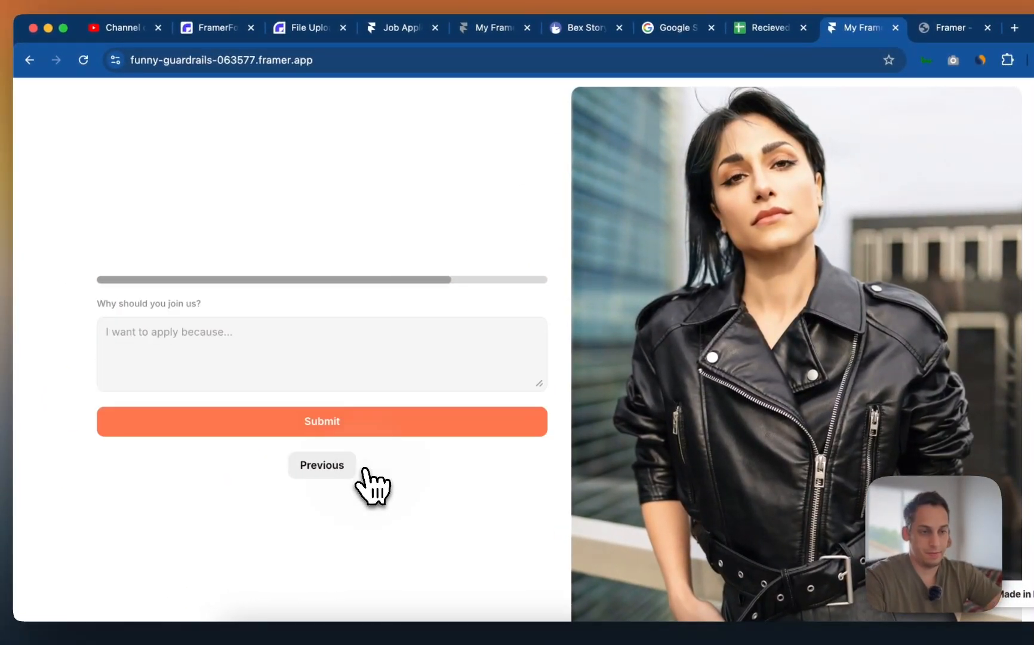
pyautogui.click(314, 367)
pyautogui.write('dcscd')
pyautogui.click(326, 426)
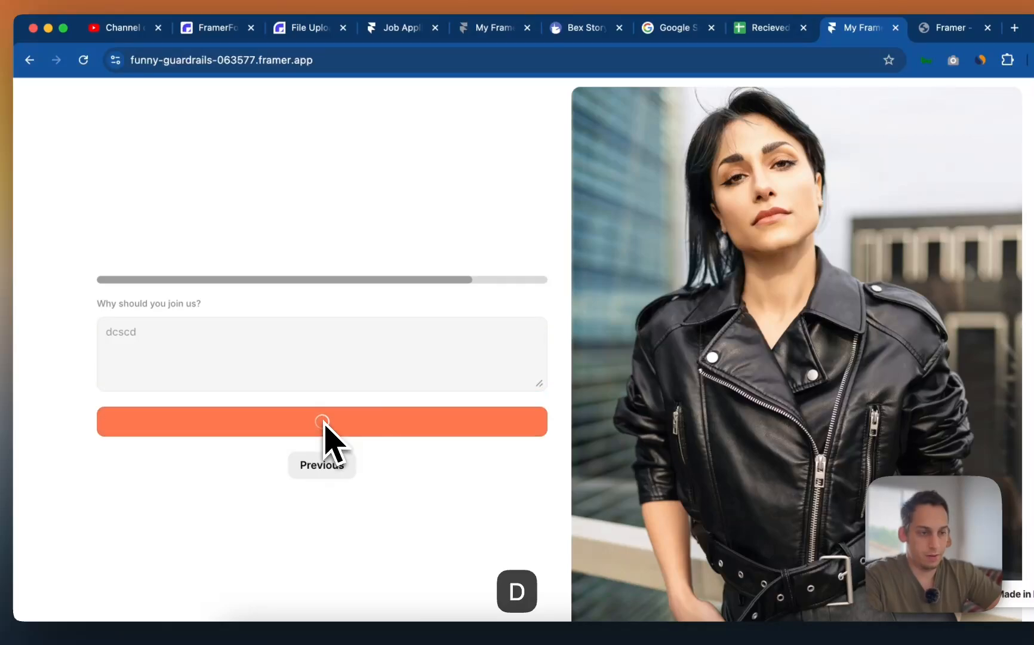
pyautogui.click(941, 27)
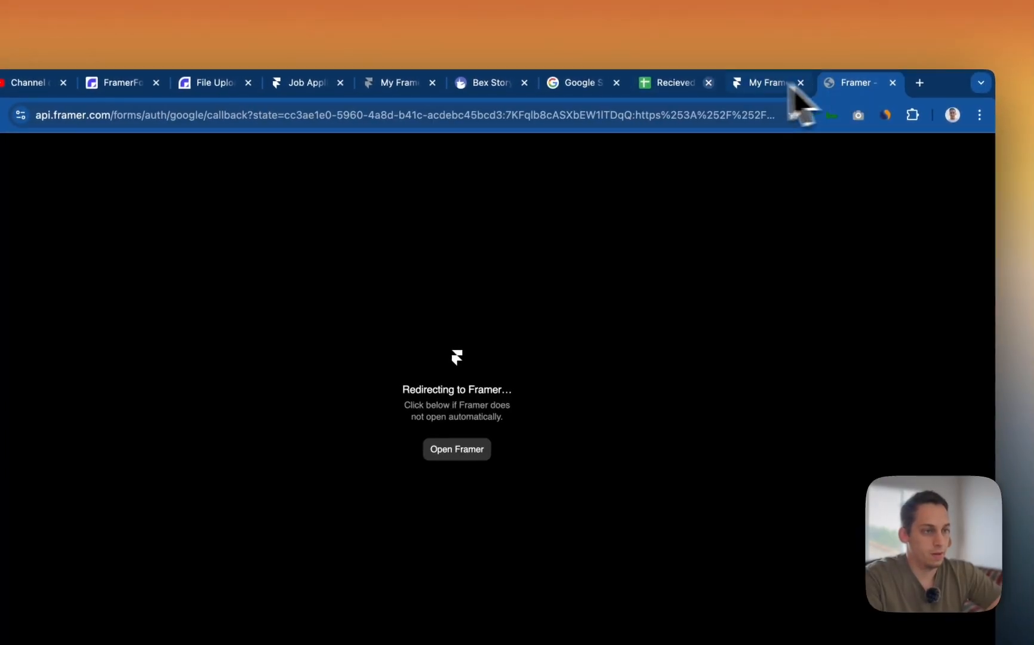
pyautogui.click(770, 27)
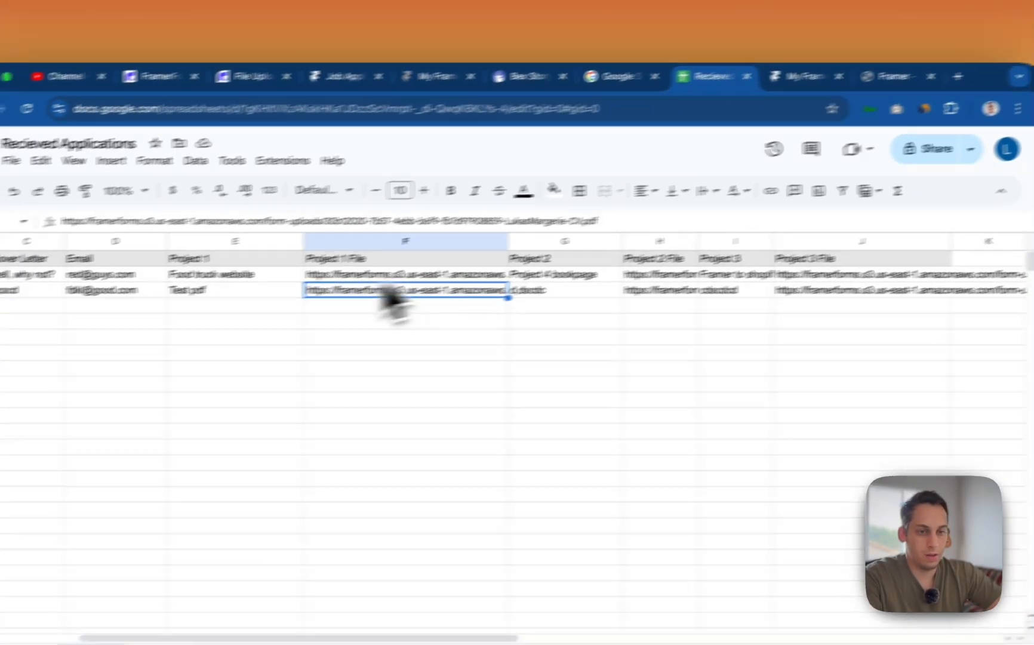
pyautogui.click(59, 297)
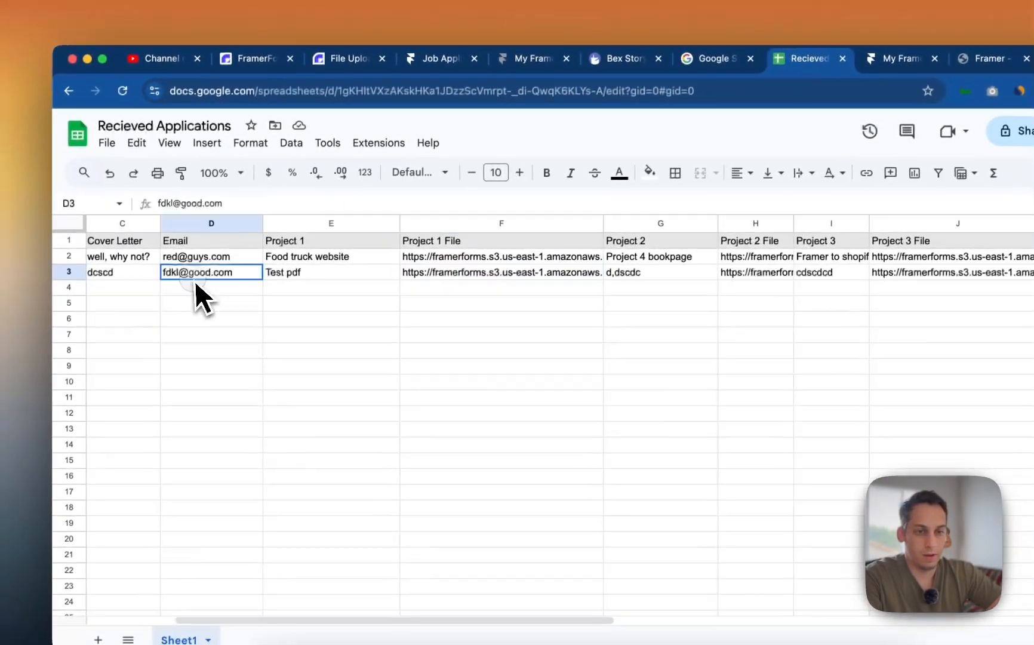
pyautogui.click(6, 297)
pyautogui.hscroll(-5, 236, 302)
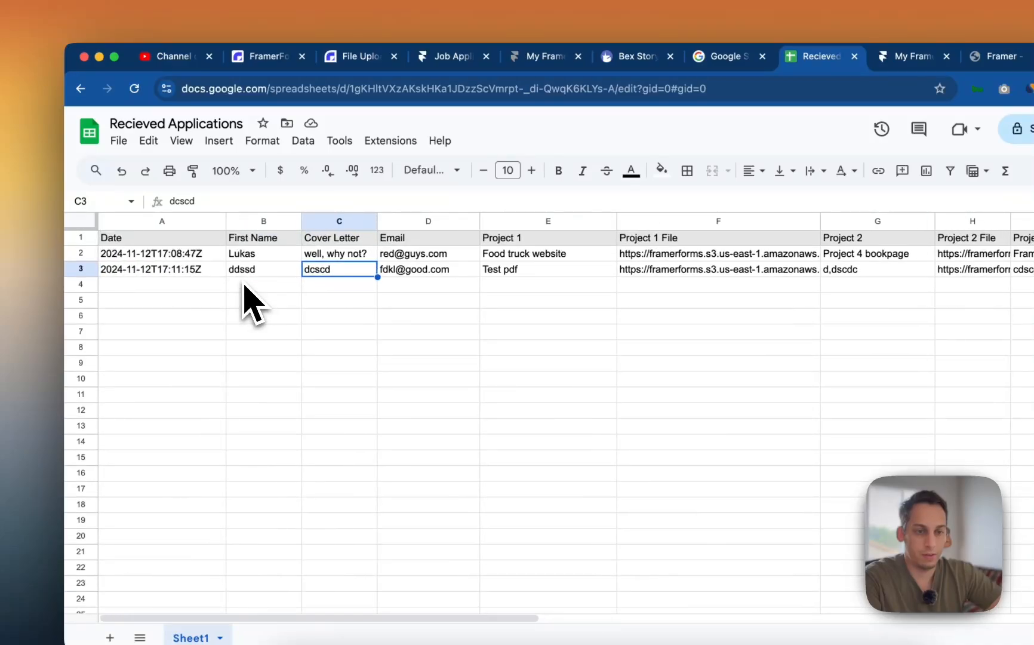
pyautogui.click(257, 273)
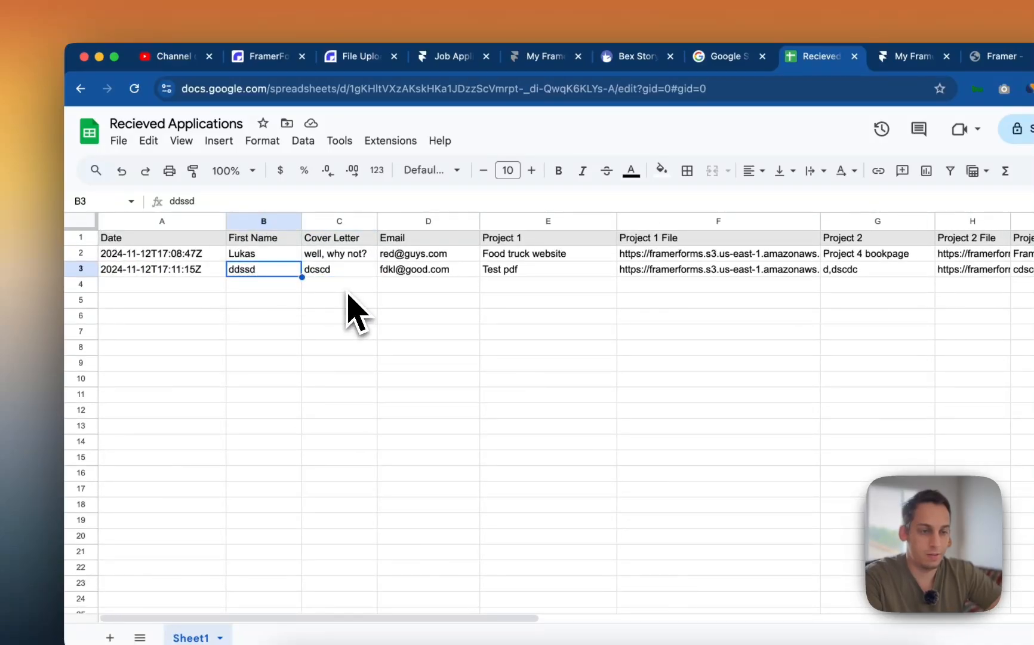
pyautogui.click(343, 270)
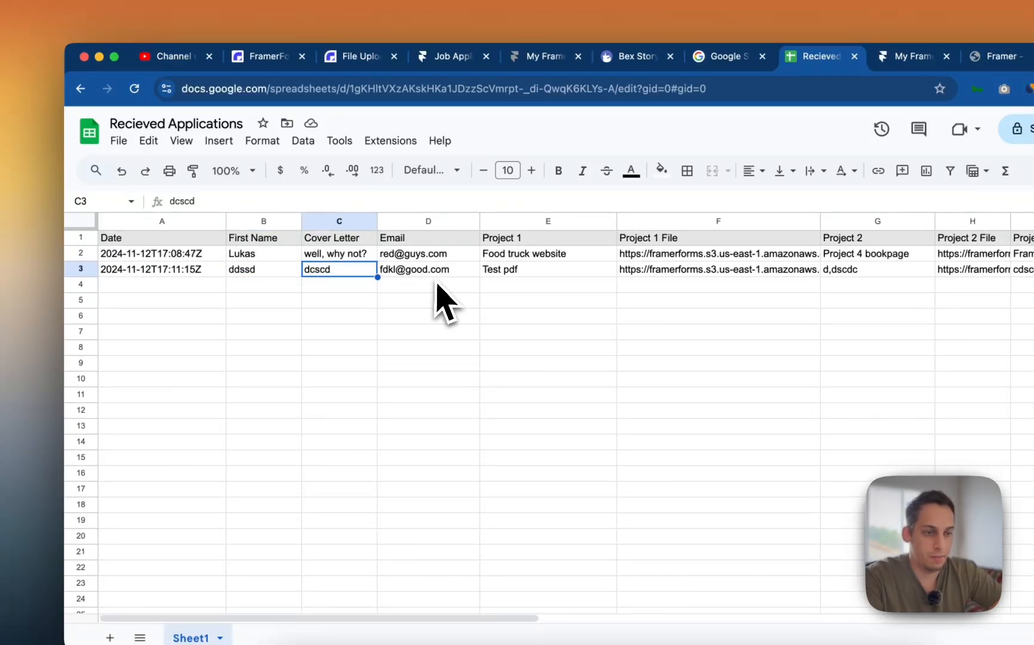
pyautogui.hscroll(3, 430, 290)
pyautogui.hscroll(2, 424, 283)
pyautogui.click(418, 276)
pyautogui.click(537, 276)
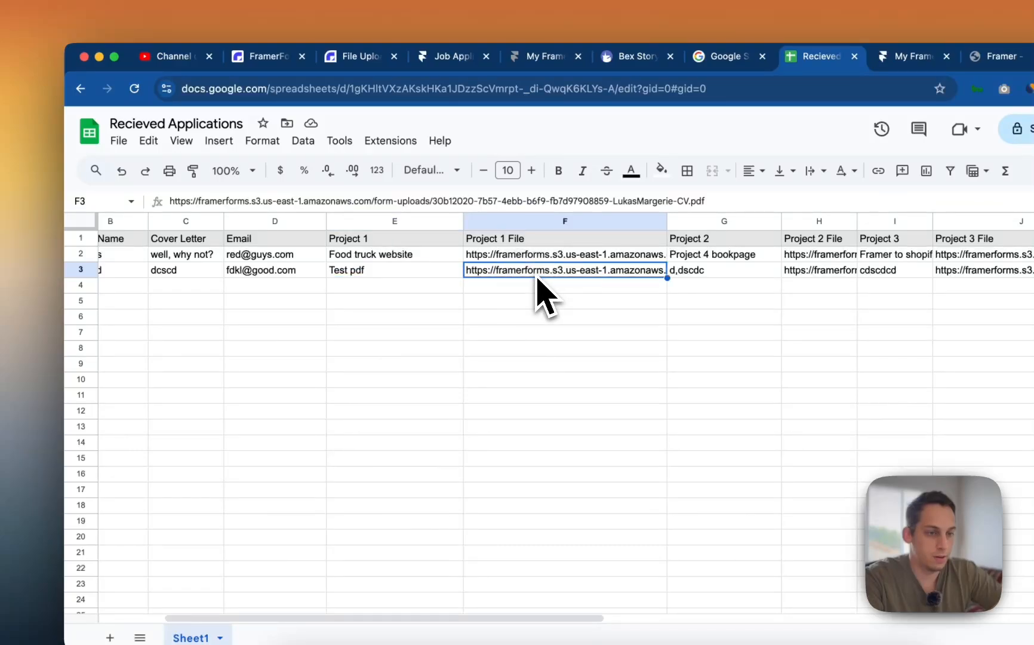
pyautogui.doubleClick(523, 274)
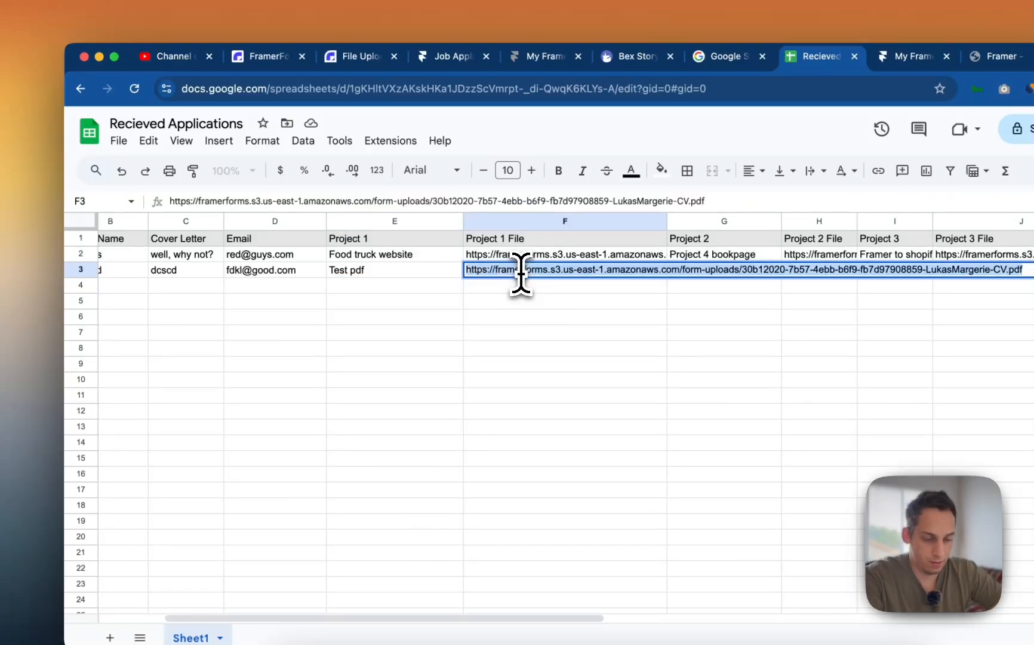
pyautogui.press('super+c')
pyautogui.click(916, 98)
pyautogui.press('super+v')
pyautogui.press('Return')
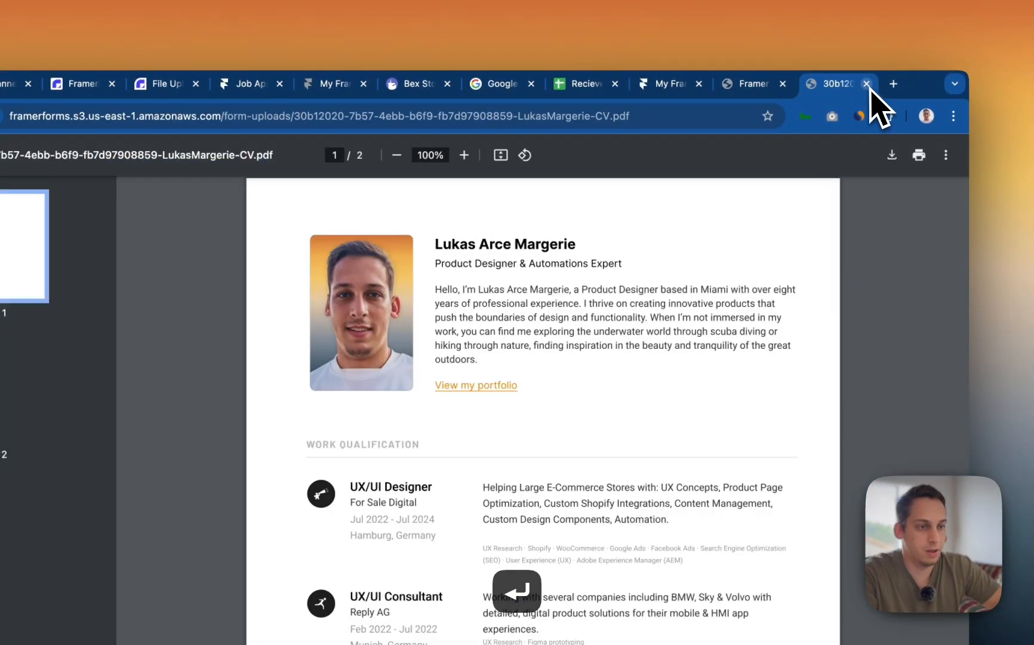
pyautogui.click(867, 84)
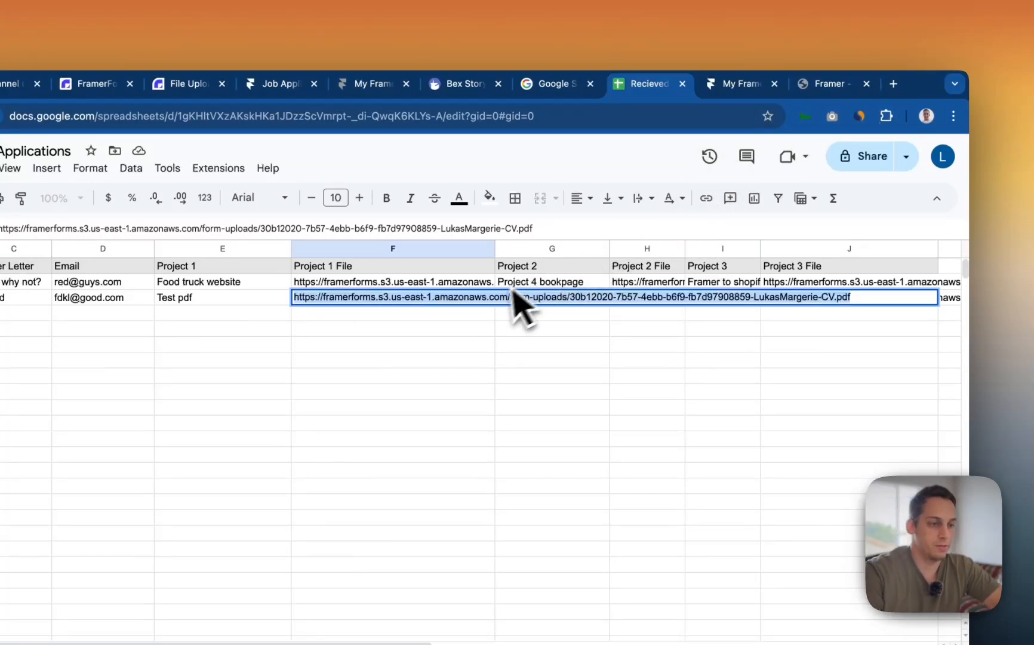
pyautogui.click(483, 314)
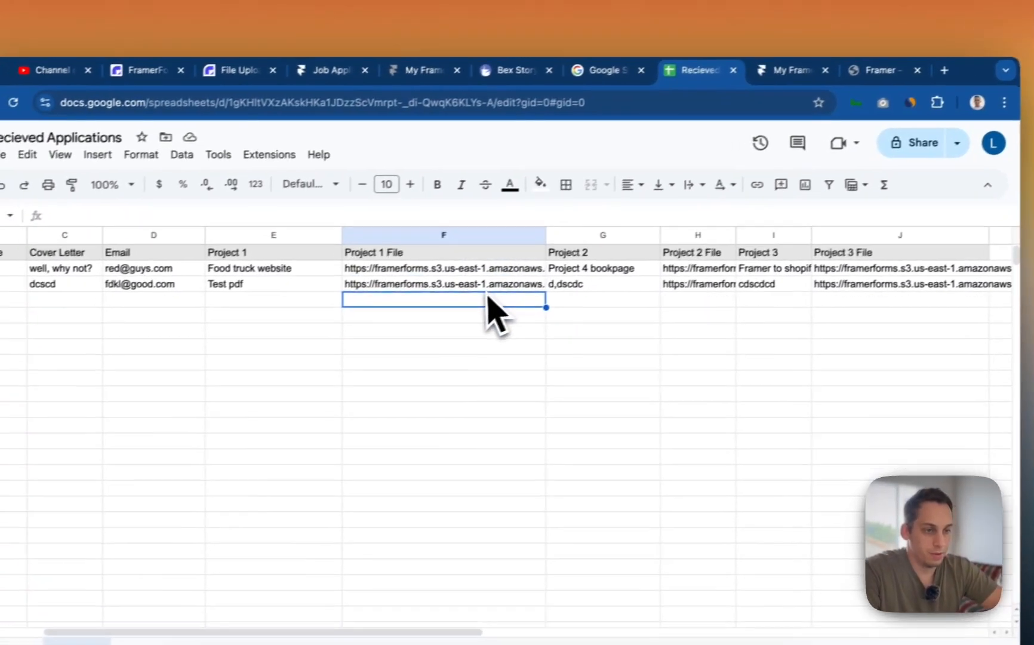
pyautogui.click(484, 296)
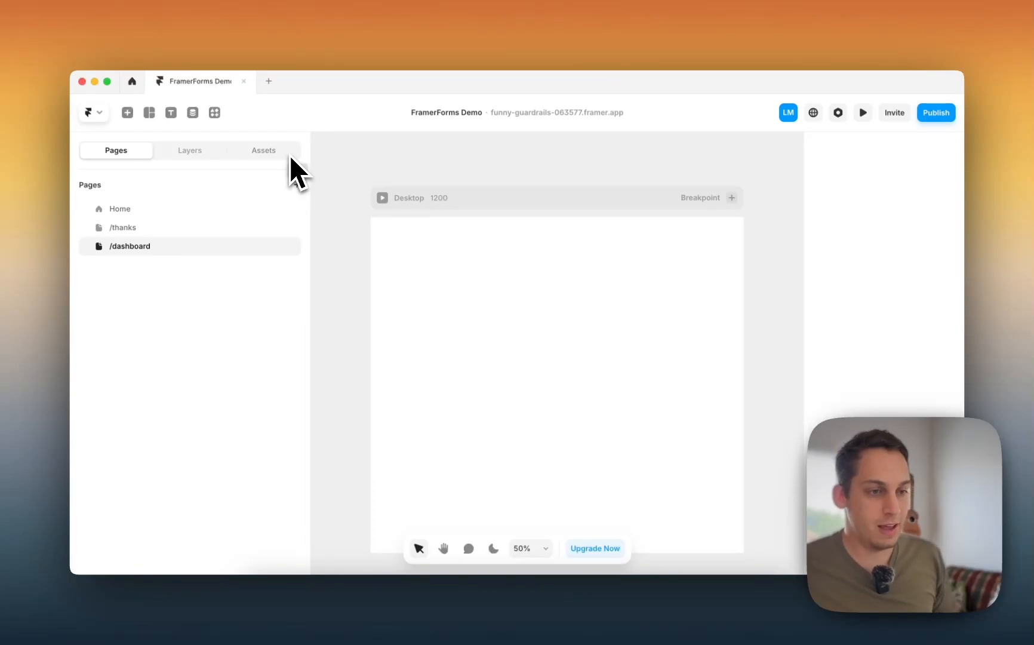
# - Open the Search Plugins panel from the Framer toolbar
pyautogui.click(215, 112)
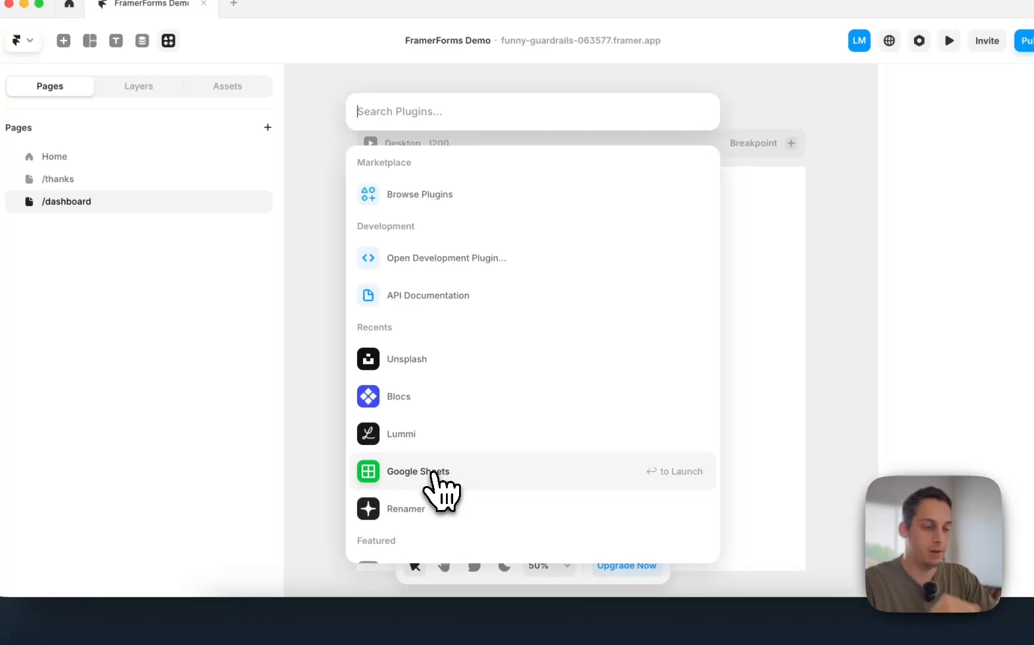
# - Create a new Google Sheets collection named 'Accepted Applicants'
pyautogui.click(435, 478)
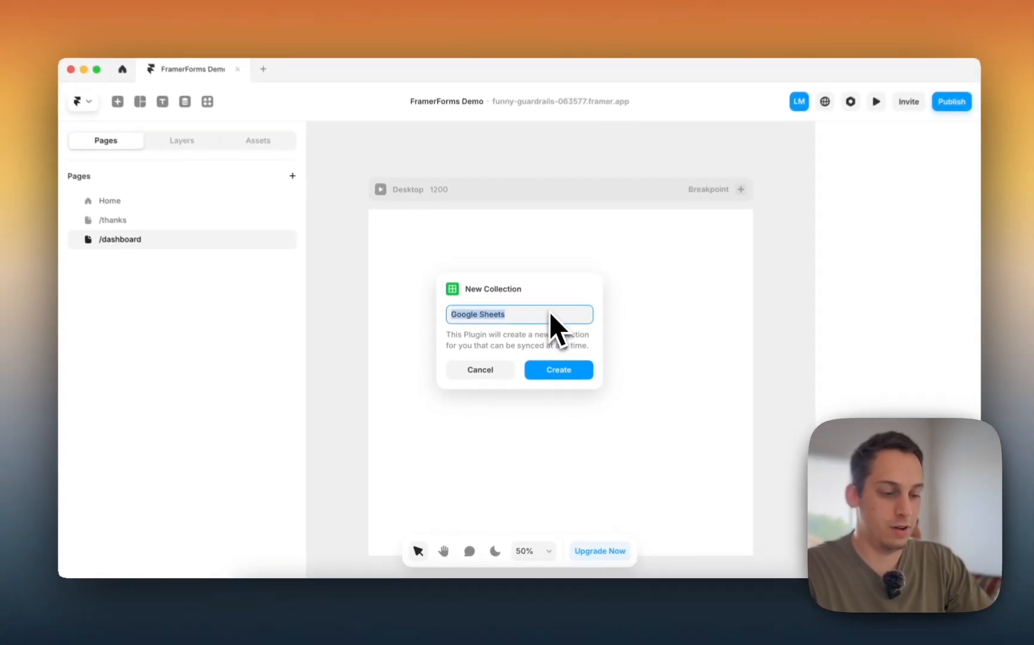
pyautogui.write('Applicat')
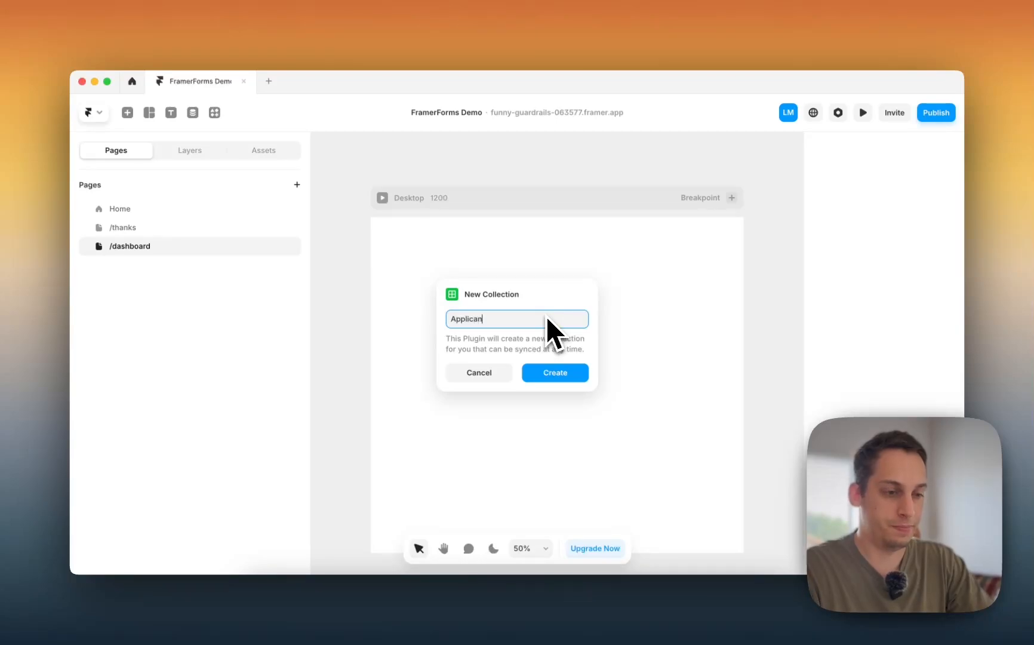
pyautogui.press('BackSpace')
pyautogui.press('BackSpace')
pyautogui.press('BackSpace')
pyautogui.press('BackSpace')
pyautogui.press('BackSpace')
pyautogui.press('BackSpace')
pyautogui.press('BackSpace')
pyautogui.press('BackSpace')
pyautogui.write('A')
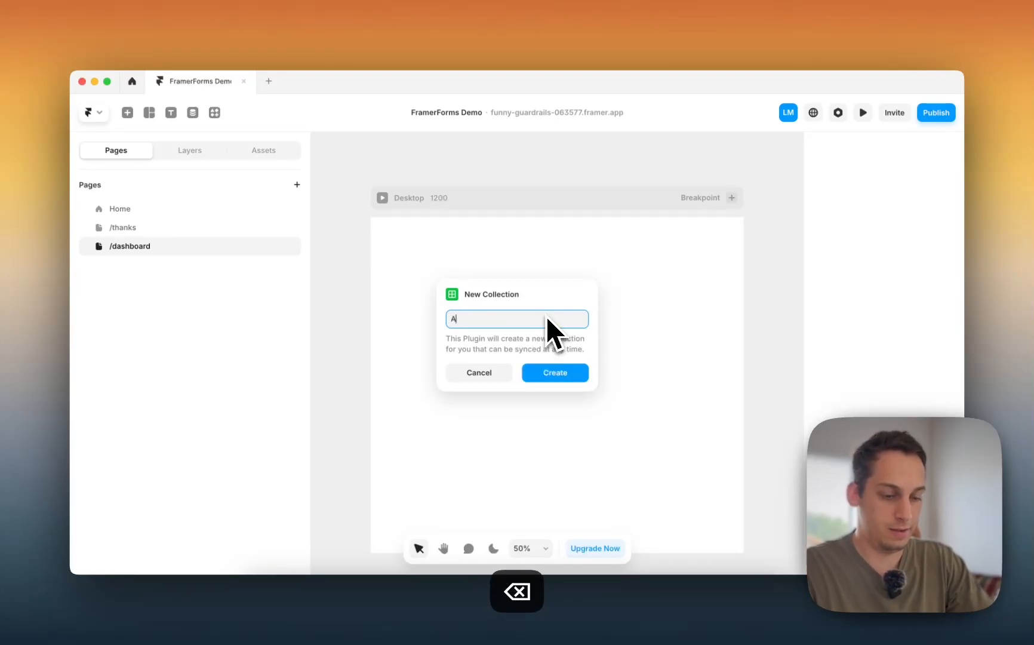
pyautogui.write('ccepted Applic')
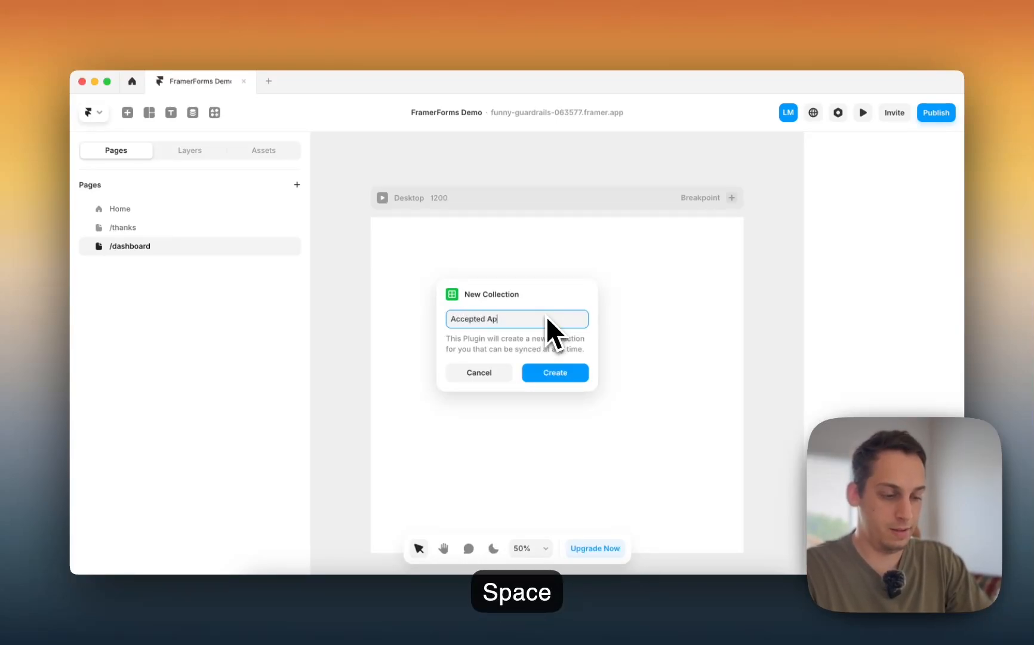
pyautogui.write('ants')
pyautogui.press('Return')
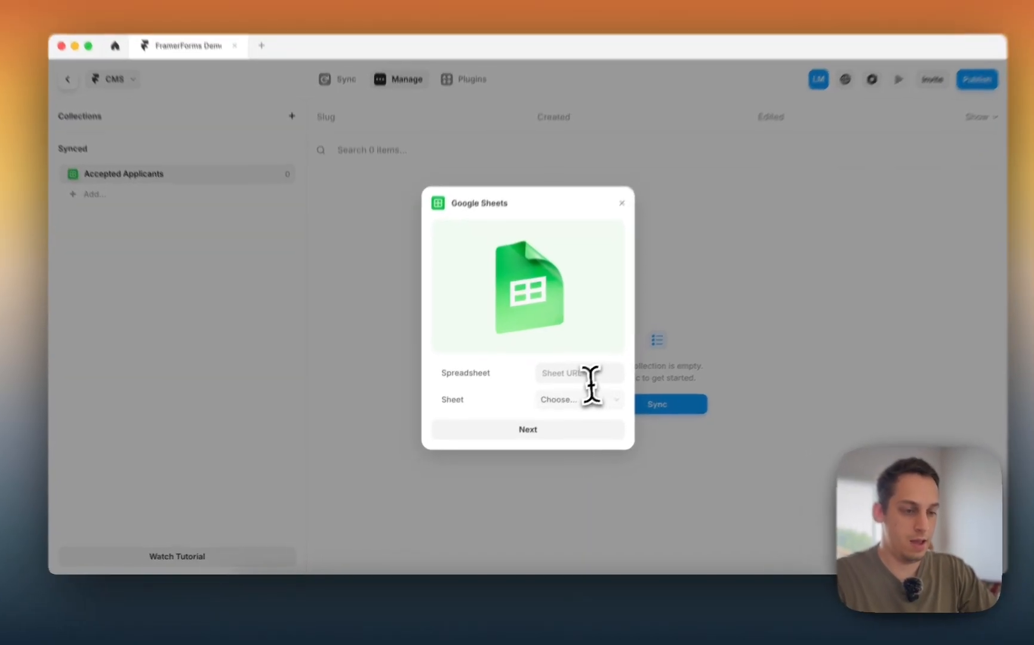
# - Copy the spreadsheet's link from Chrome and paste it into the sync setup's Spreadsheet field
pyautogui.click(566, 389)
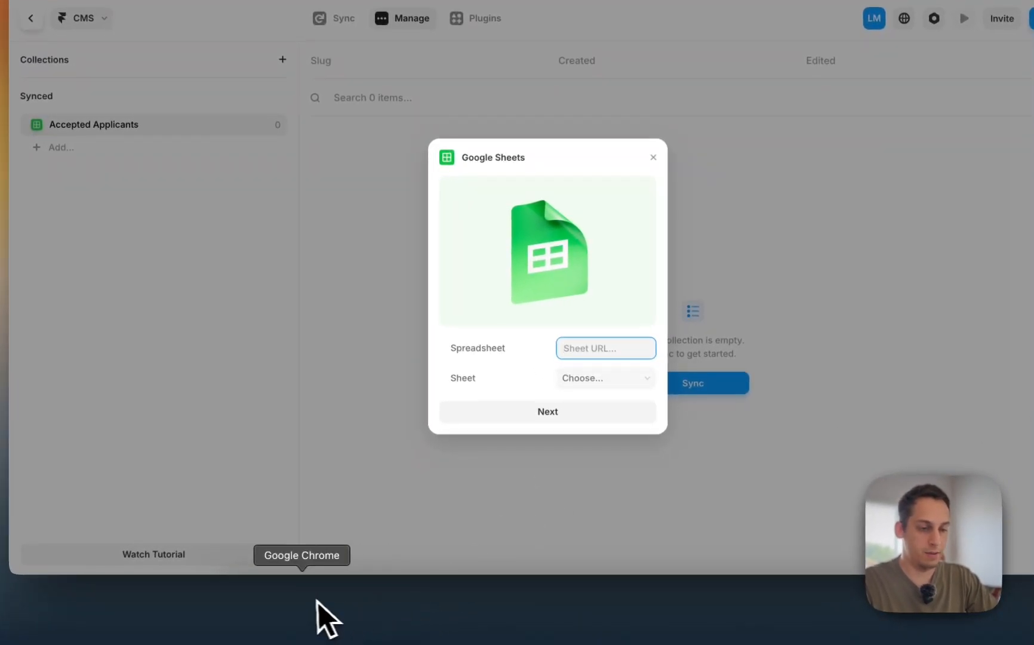
pyautogui.click(320, 619)
pyautogui.click(1019, 56)
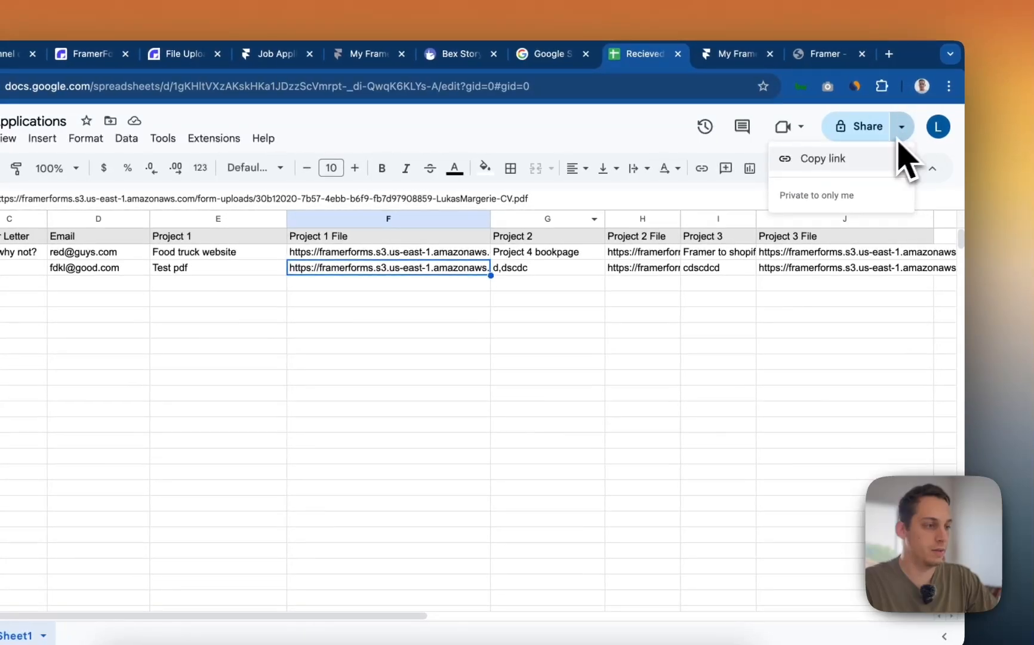
pyautogui.click(1003, 89)
pyautogui.click(595, 608)
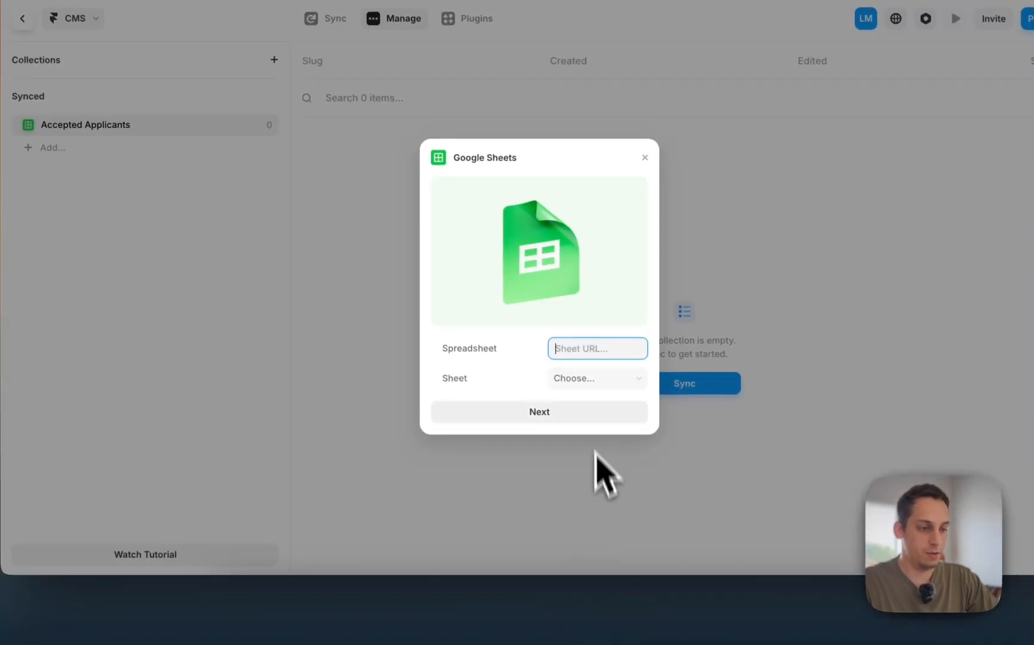
pyautogui.press('super+v')
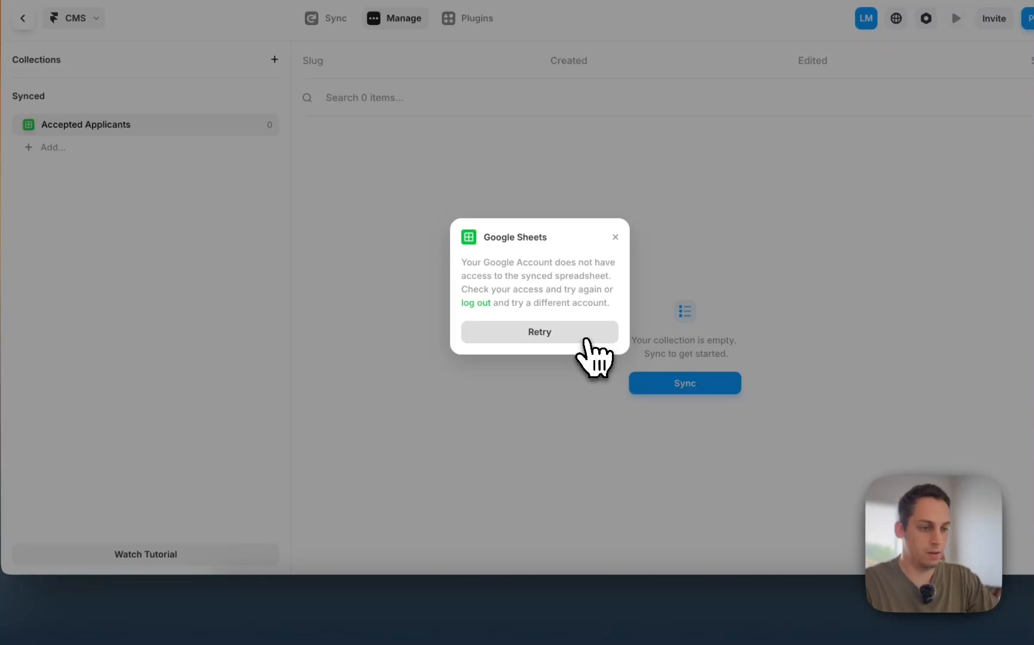
pyautogui.click(586, 339)
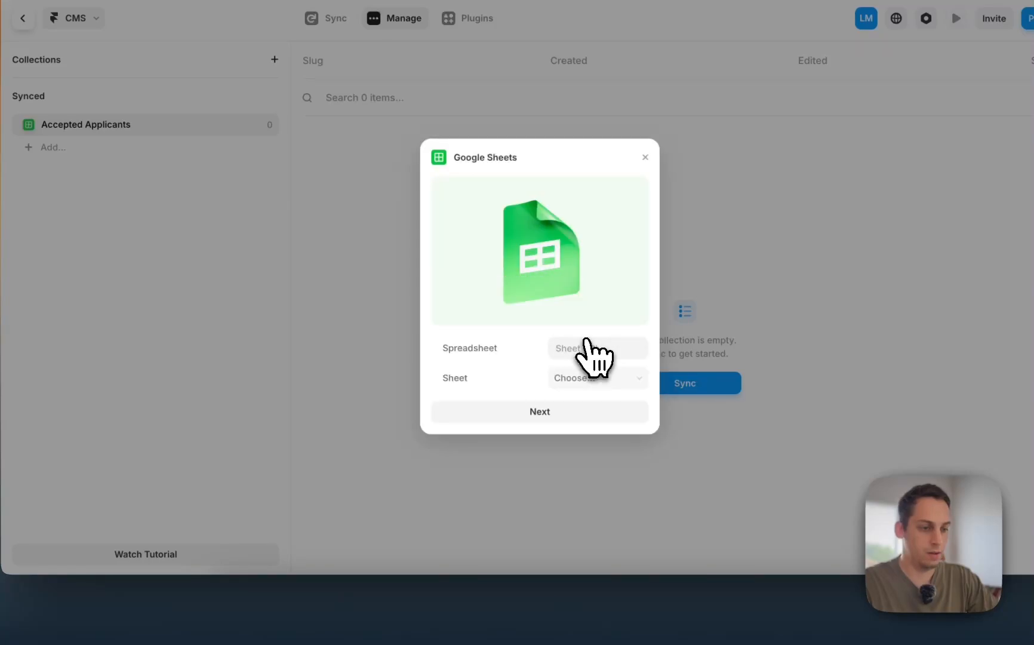
pyautogui.click(301, 624)
pyautogui.click(914, 132)
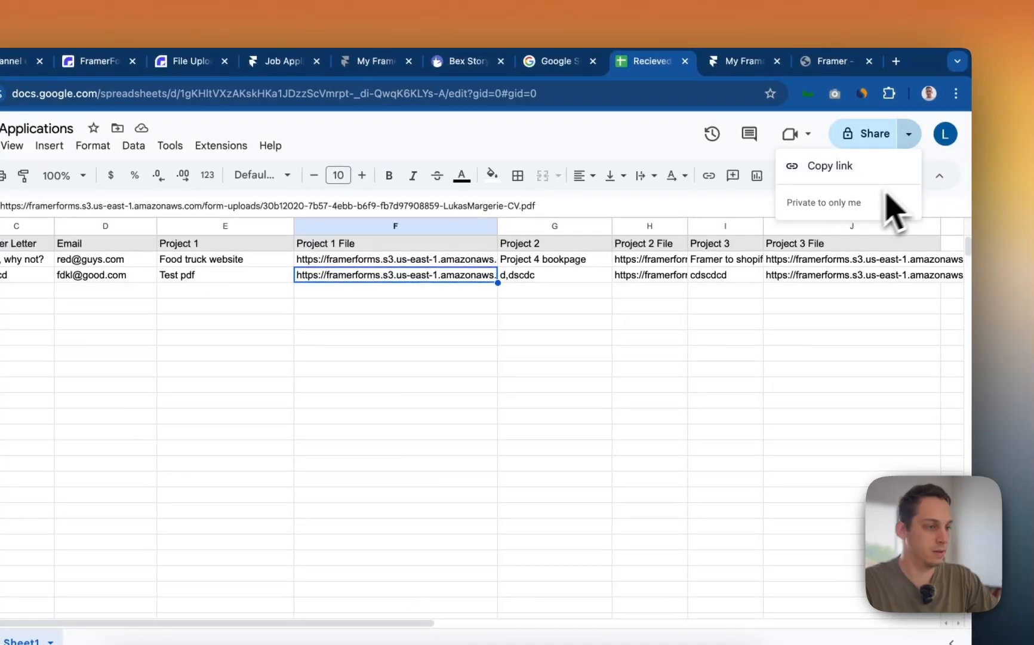
# - Set General access to Anyone with the link (Viewer) and copy the shareable link
pyautogui.click(842, 194)
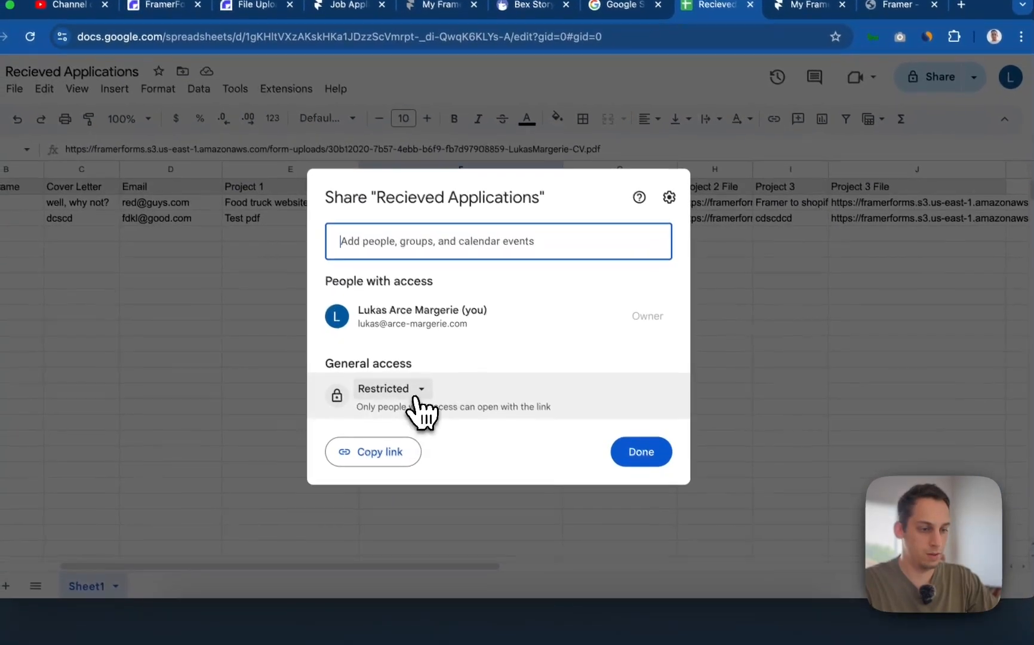
pyautogui.click(353, 447)
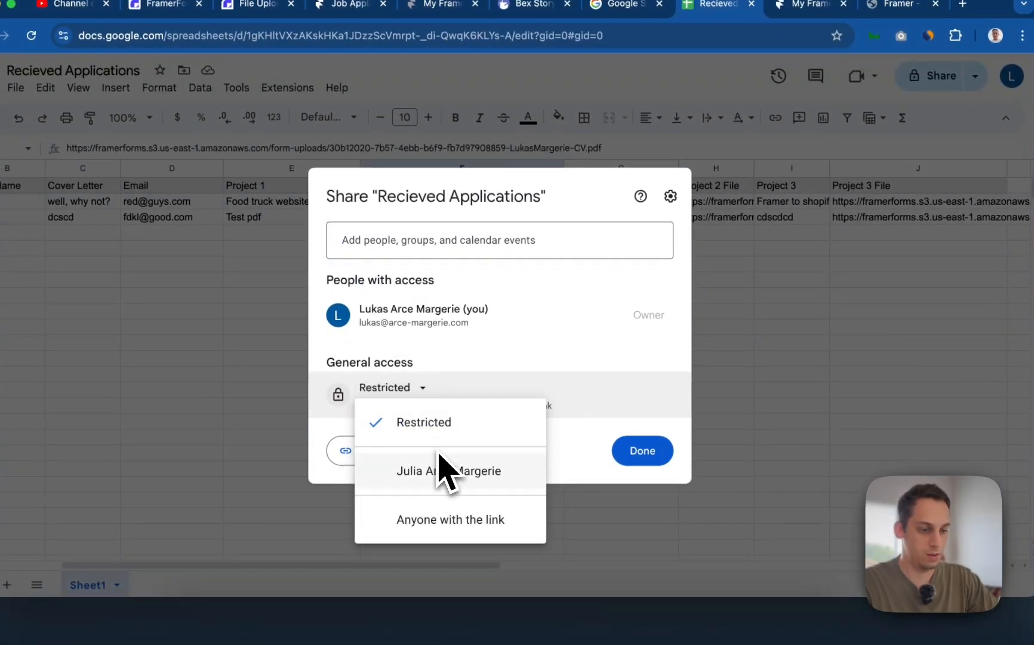
pyautogui.click(508, 520)
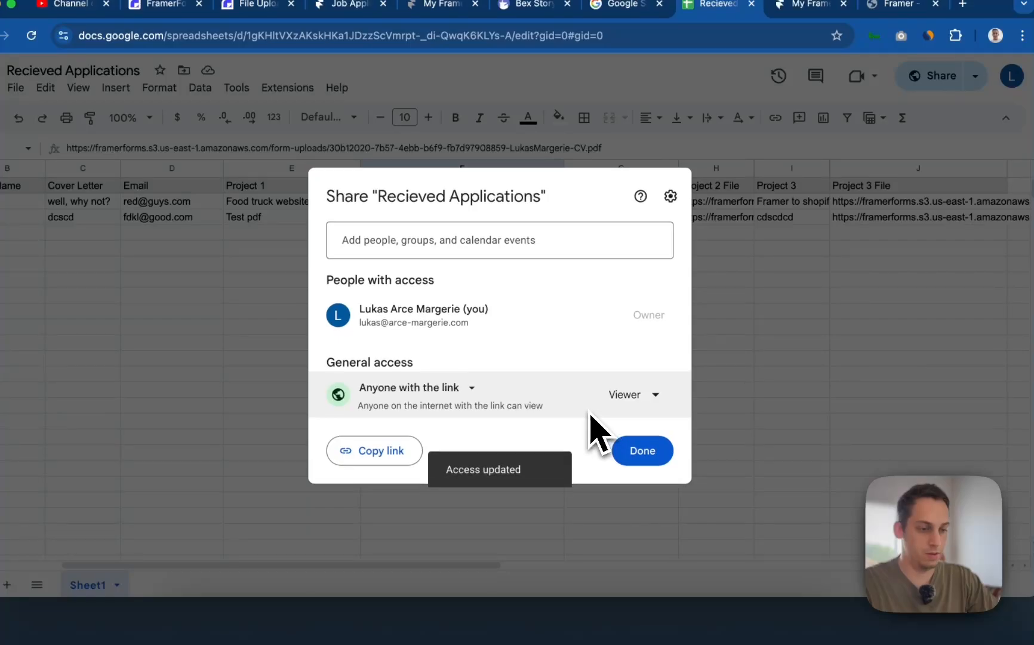
pyautogui.click(383, 455)
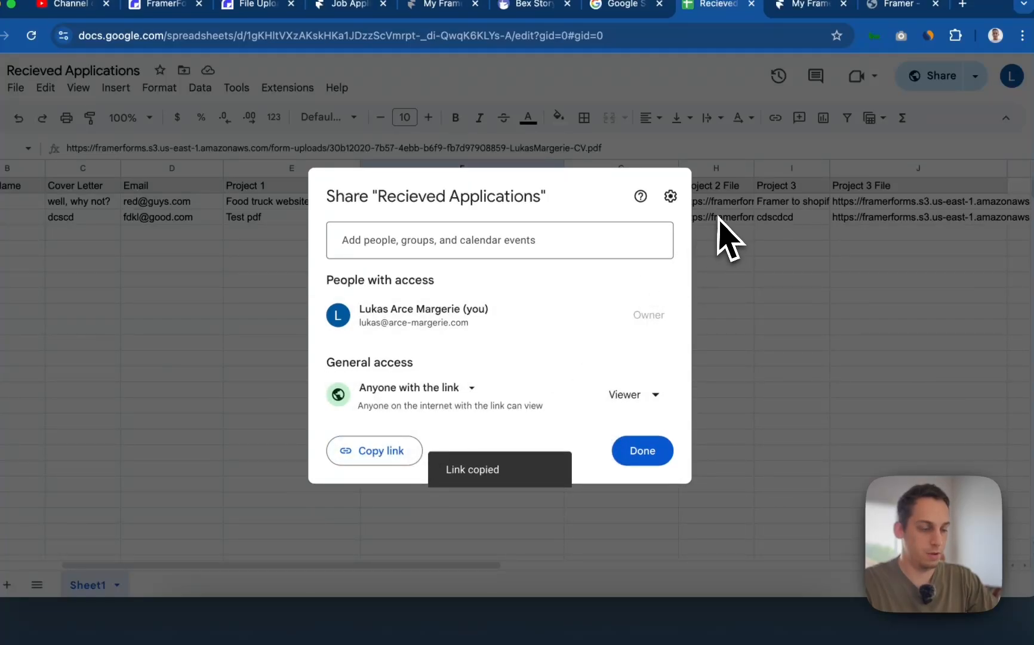
pyautogui.click(720, 247)
# - Paste the shareable spreadsheet link into the sync setup and choose Sheet1 as the source
pyautogui.click(549, 636)
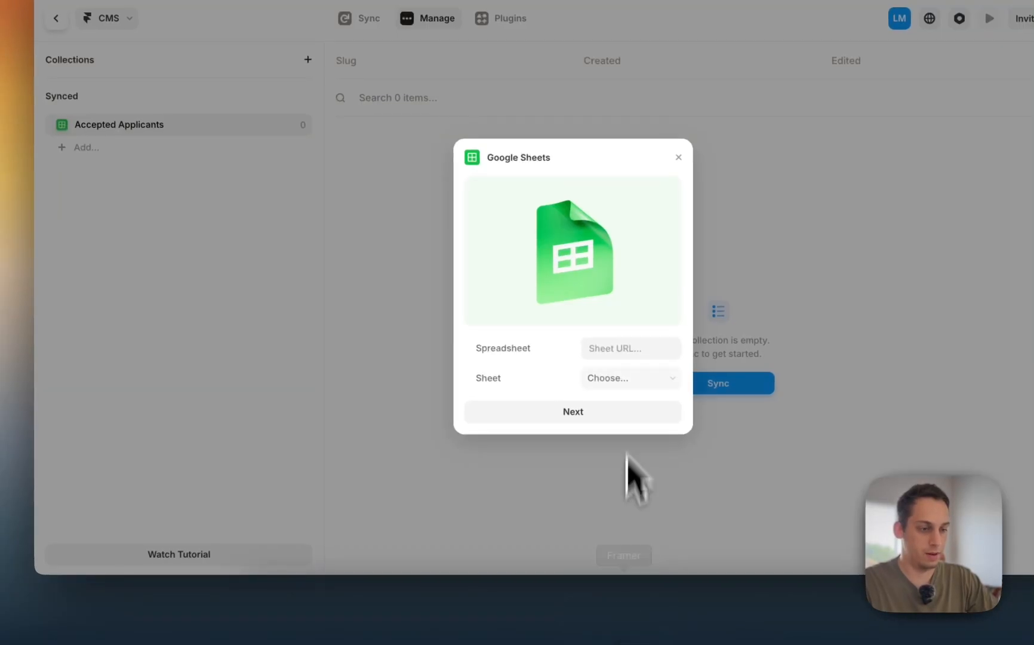
pyautogui.click(619, 349)
pyautogui.press('super+v')
pyautogui.click(620, 378)
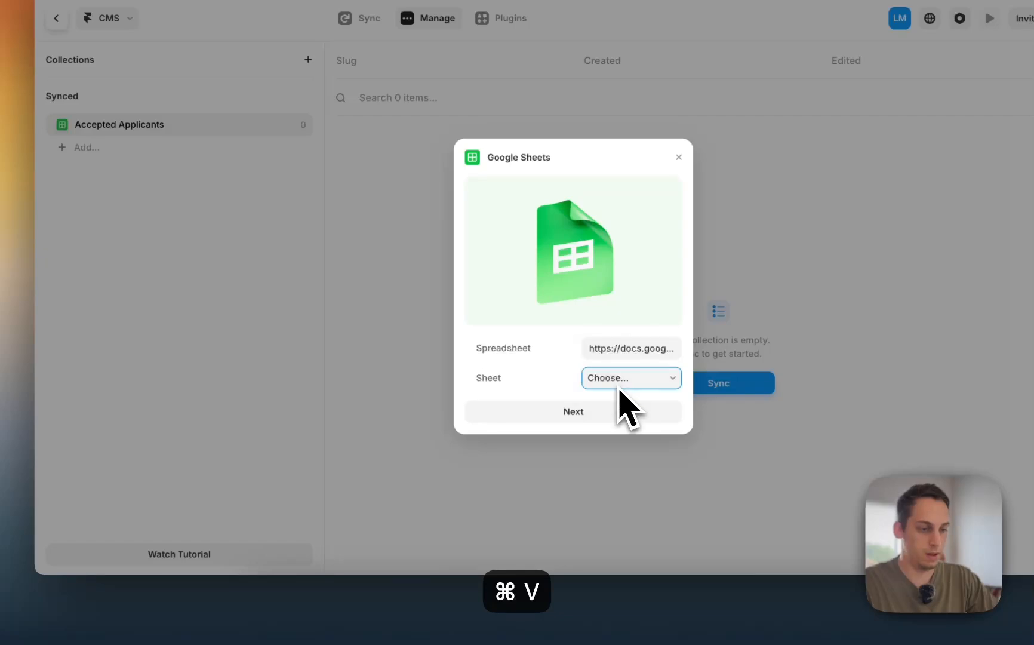
pyautogui.click(613, 396)
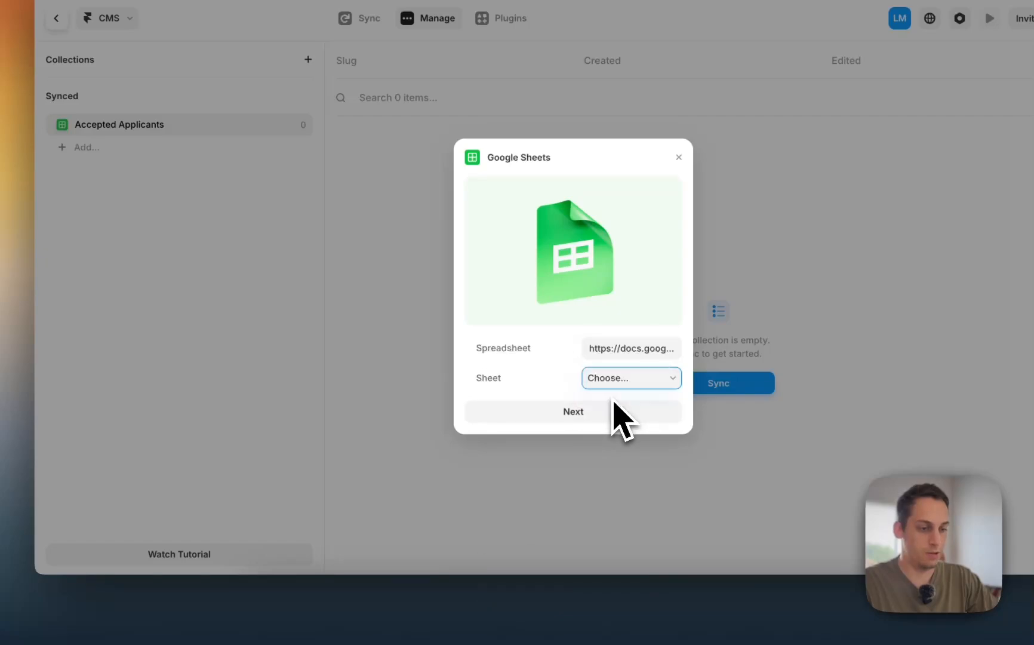
pyautogui.click(345, 593)
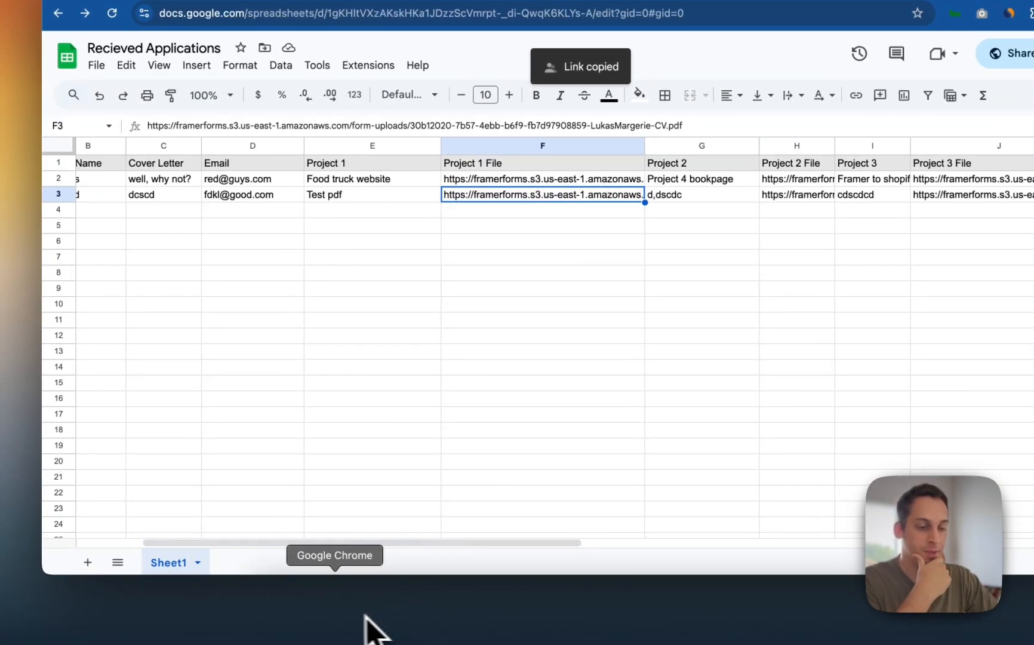
pyautogui.click(627, 609)
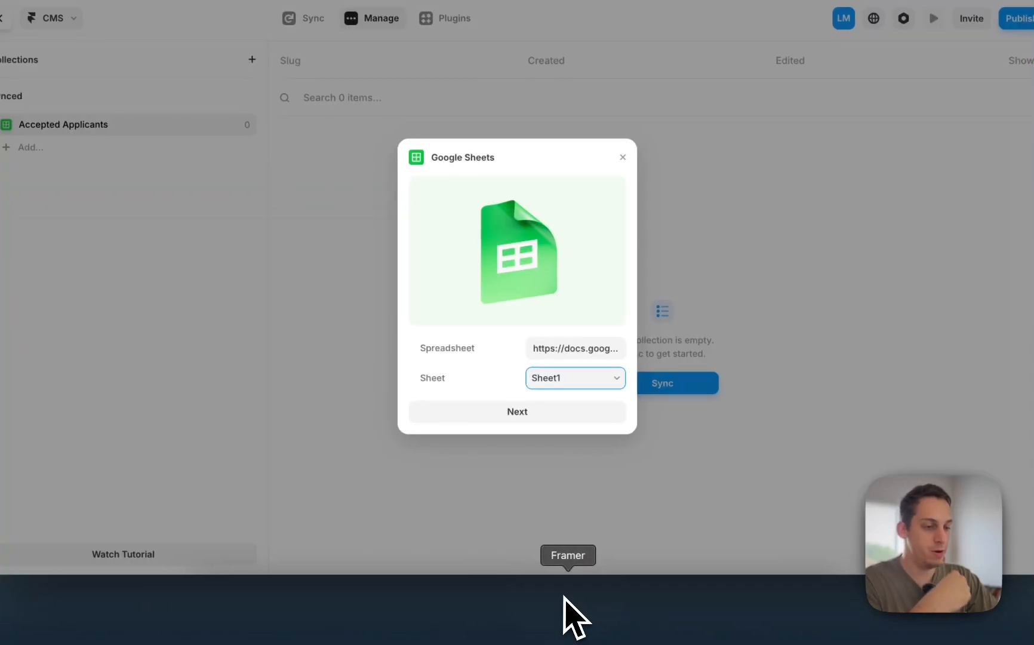
# - Keep the project file fields as Image type and import the Sheet1 rows
pyautogui.click(526, 413)
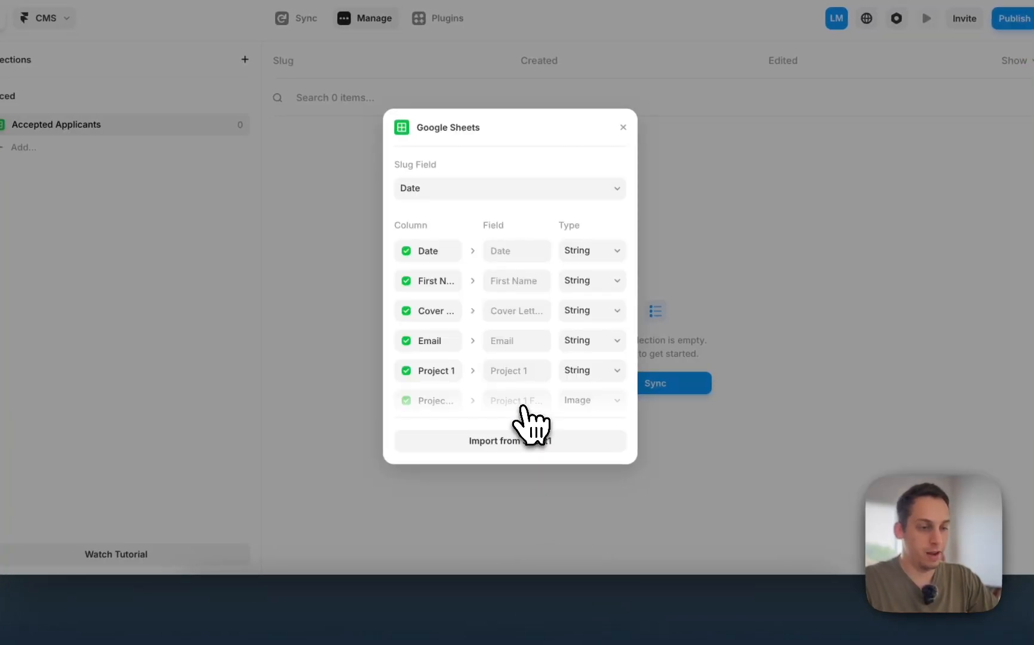
pyautogui.scroll(-3, 496, 351)
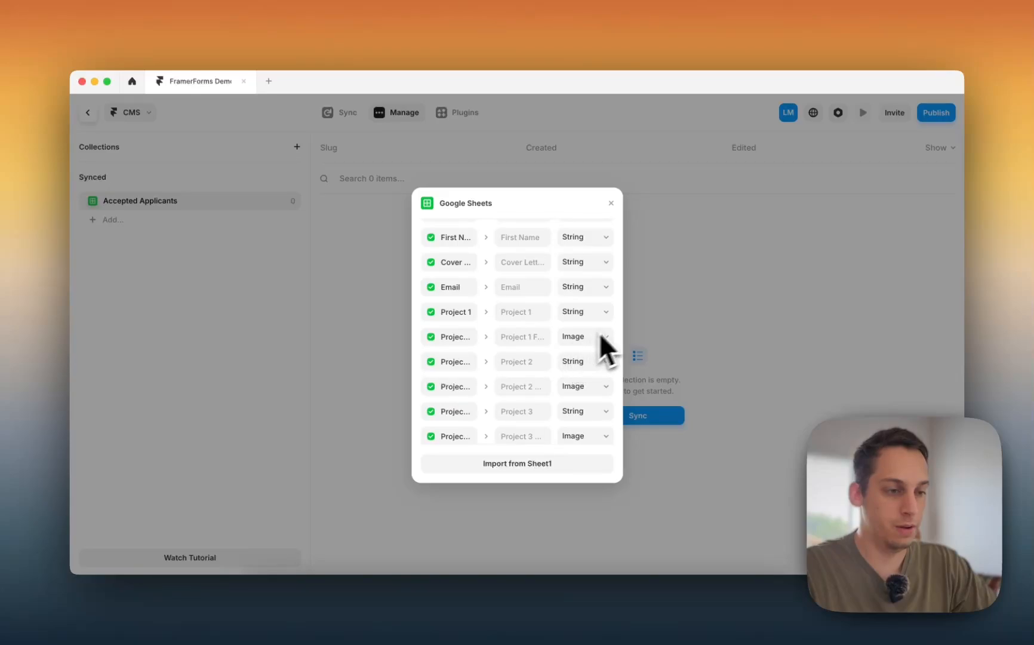
pyautogui.scroll(5, 617, 323)
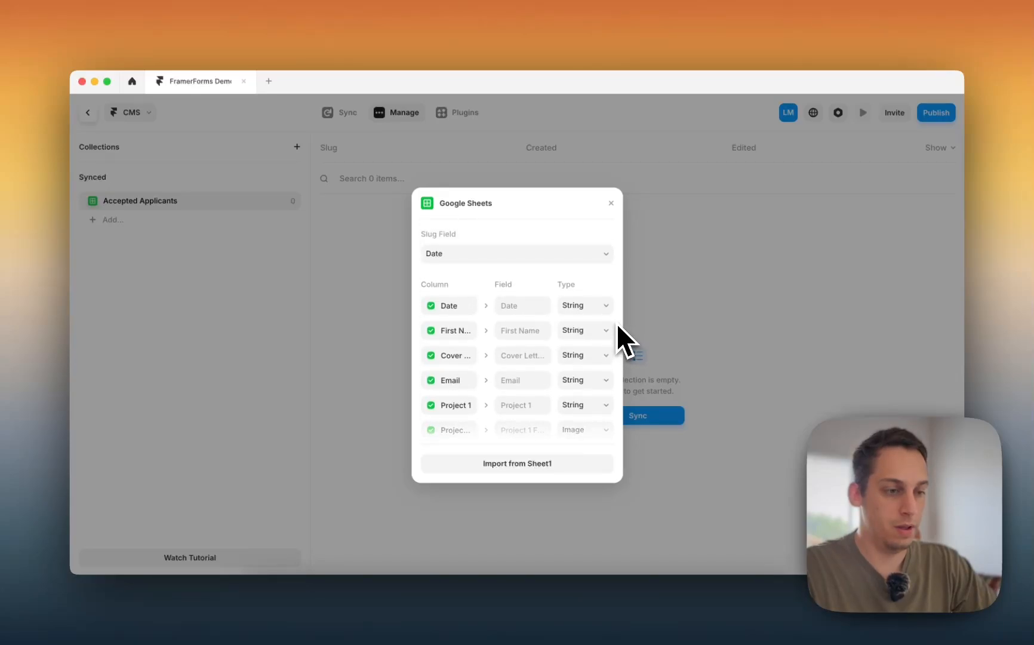
pyautogui.scroll(-5, 610, 334)
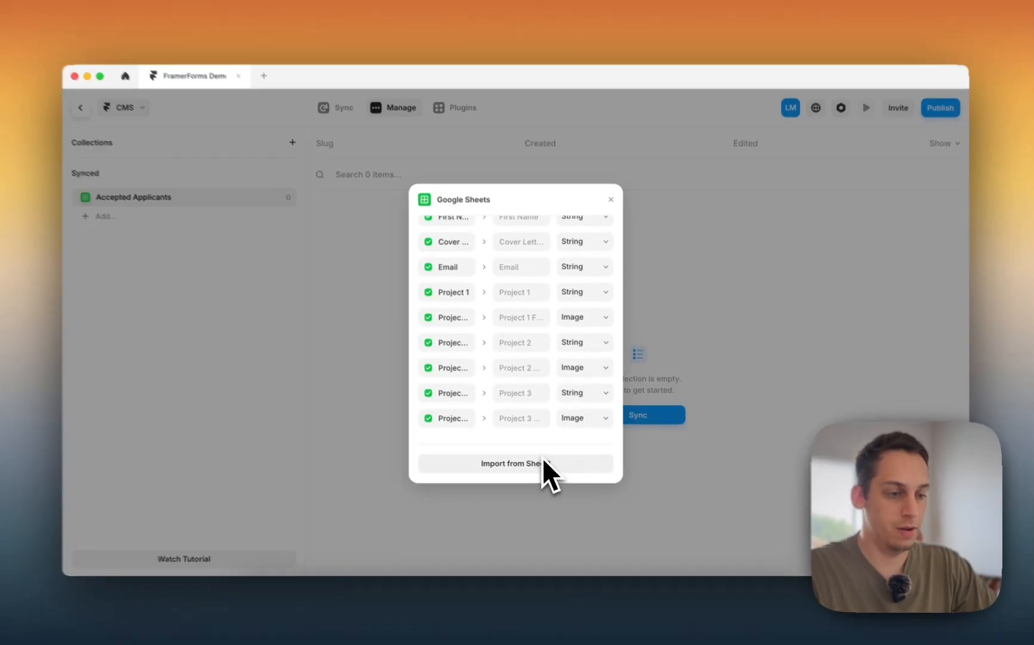
pyautogui.click(590, 420)
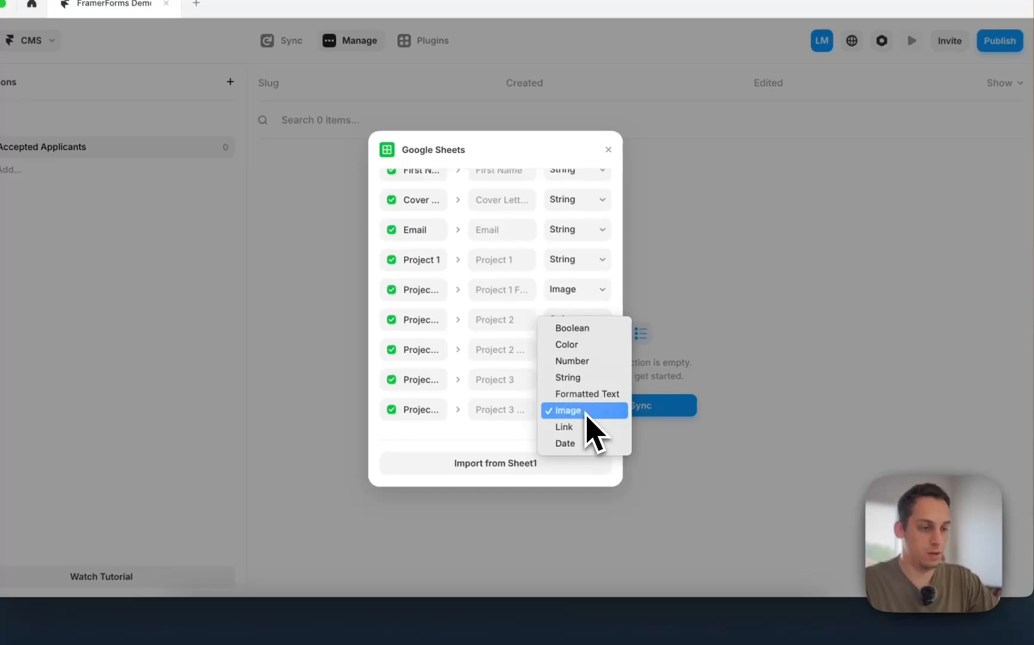
pyautogui.click(587, 419)
pyautogui.click(520, 464)
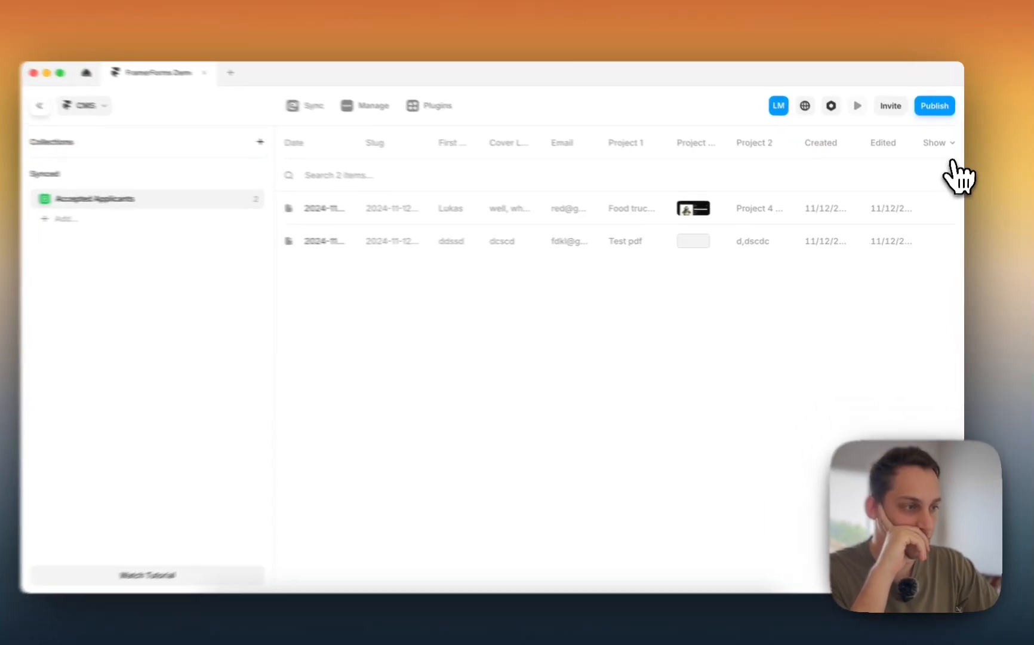
# - Show the Project 2 File, Project 3 and Project 3 File columns, then preview the second applicant
pyautogui.click(944, 147)
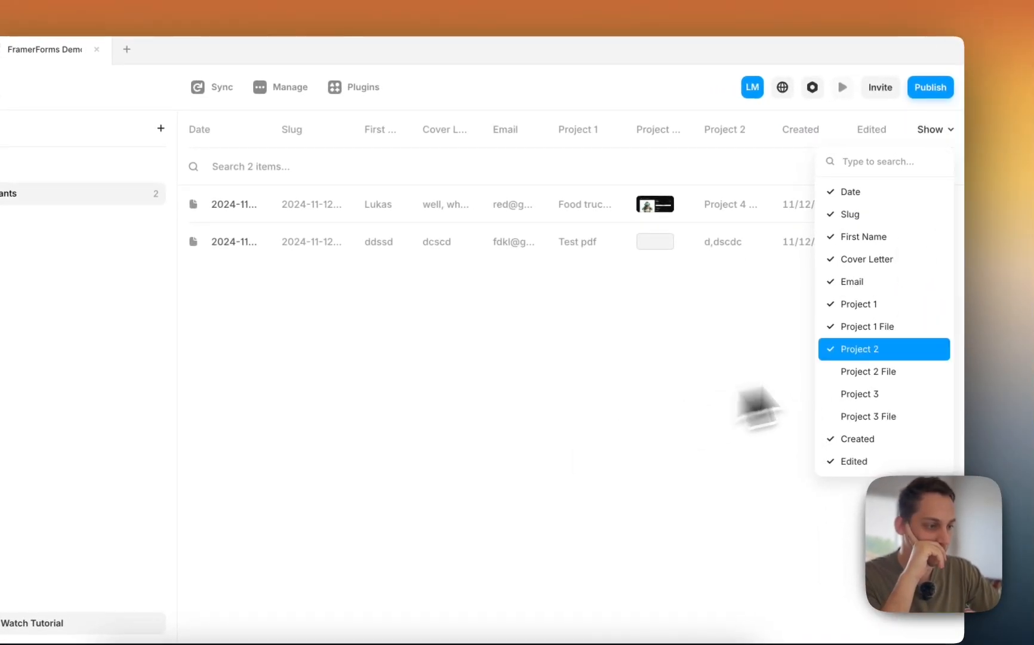
pyautogui.click(860, 374)
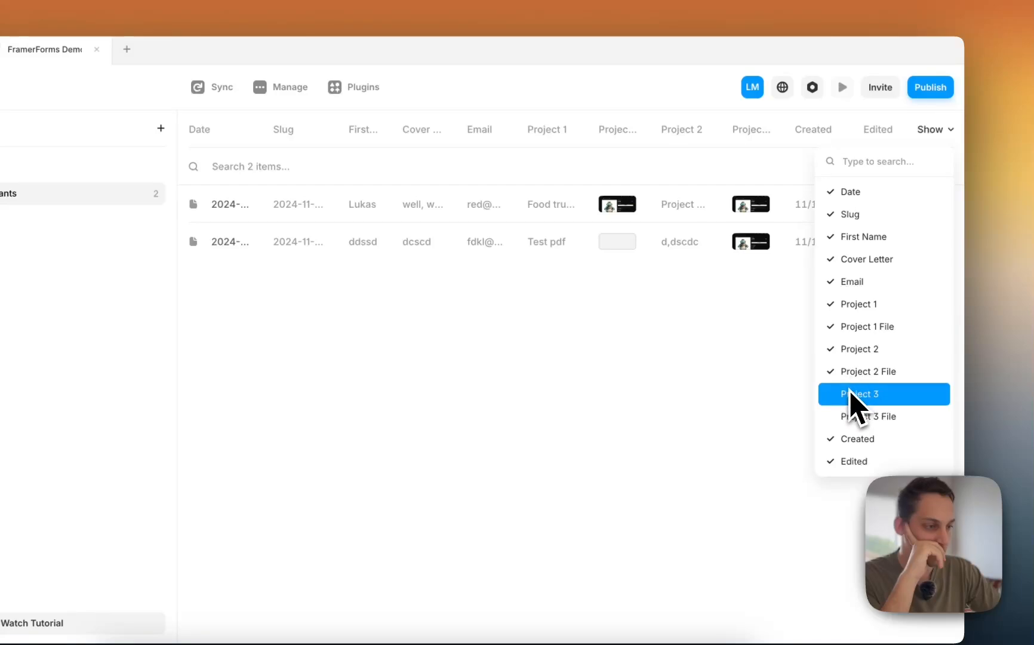
pyautogui.click(855, 394)
pyautogui.click(854, 417)
pyautogui.click(804, 302)
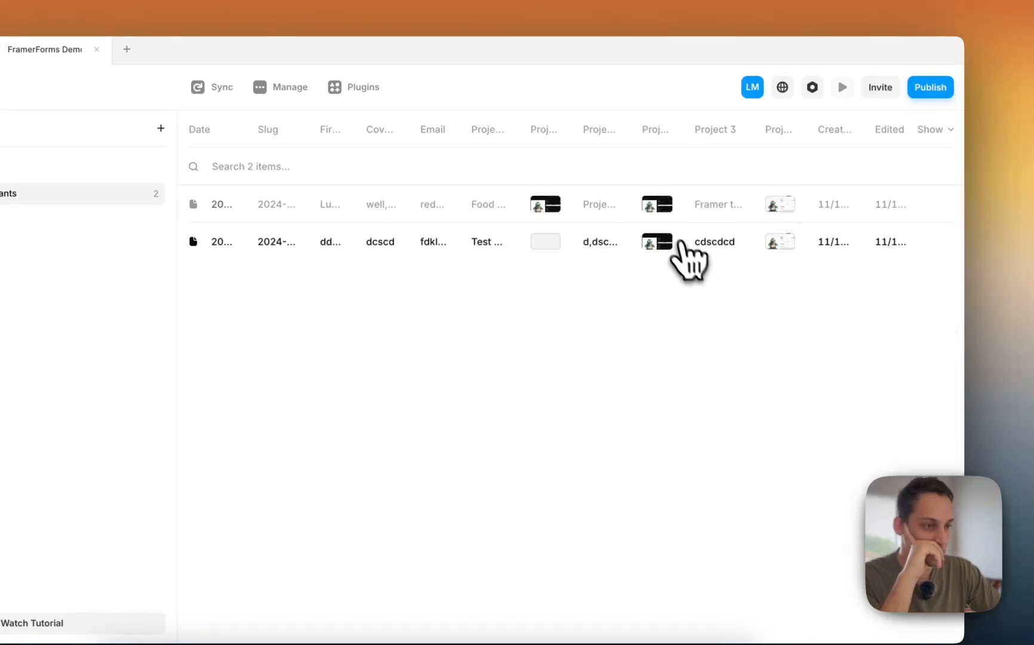
pyautogui.click(613, 251)
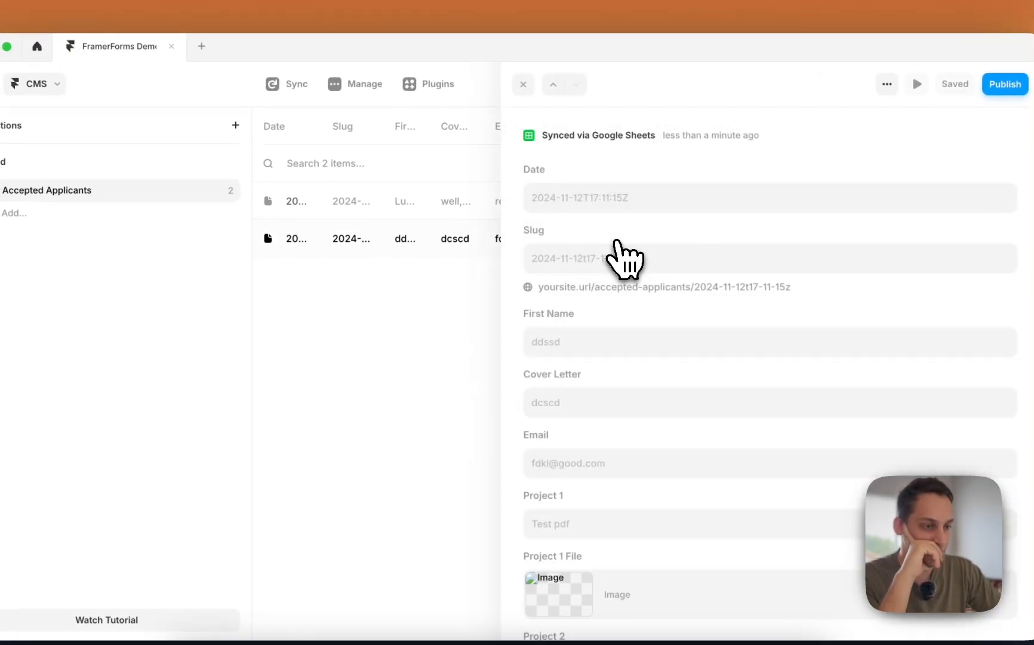
pyautogui.click(503, 376)
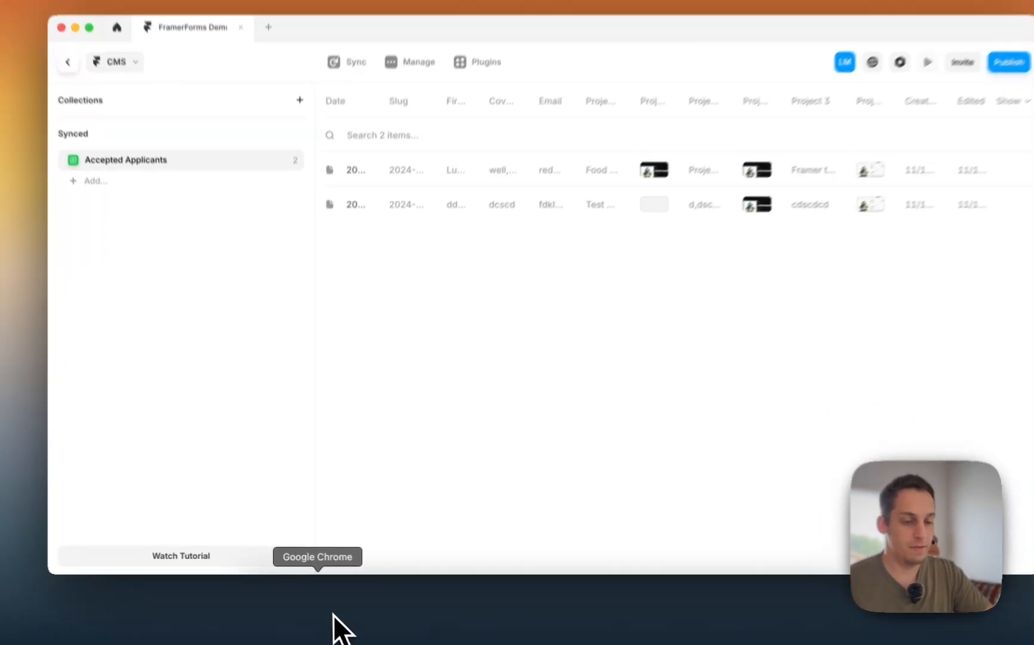
# - Reload the published site's form page by removing /thanks from the address
pyautogui.click(332, 612)
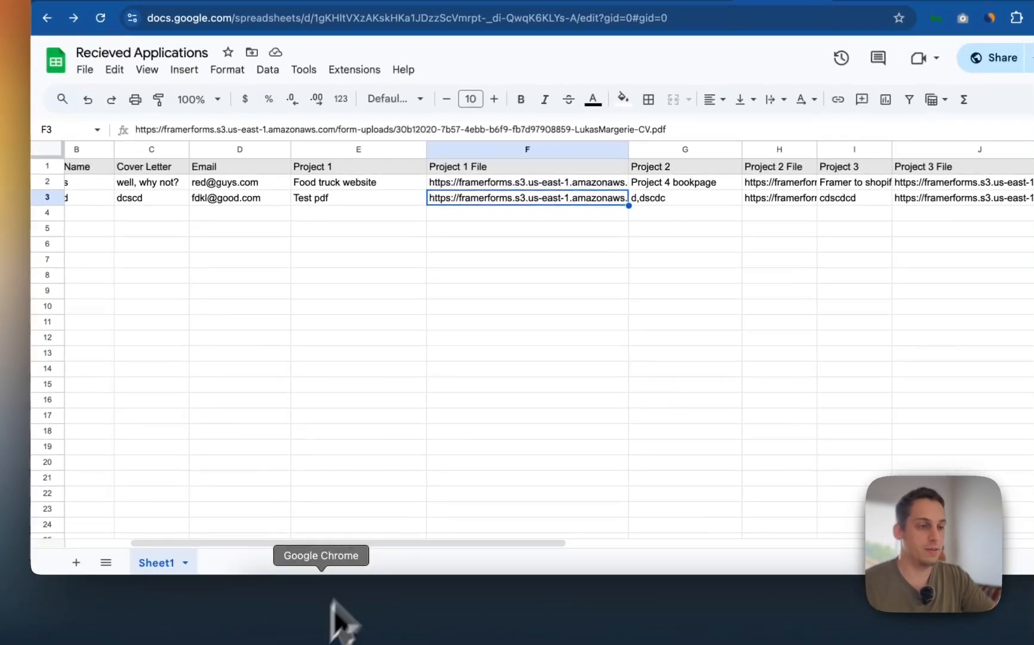
pyautogui.click(621, 90)
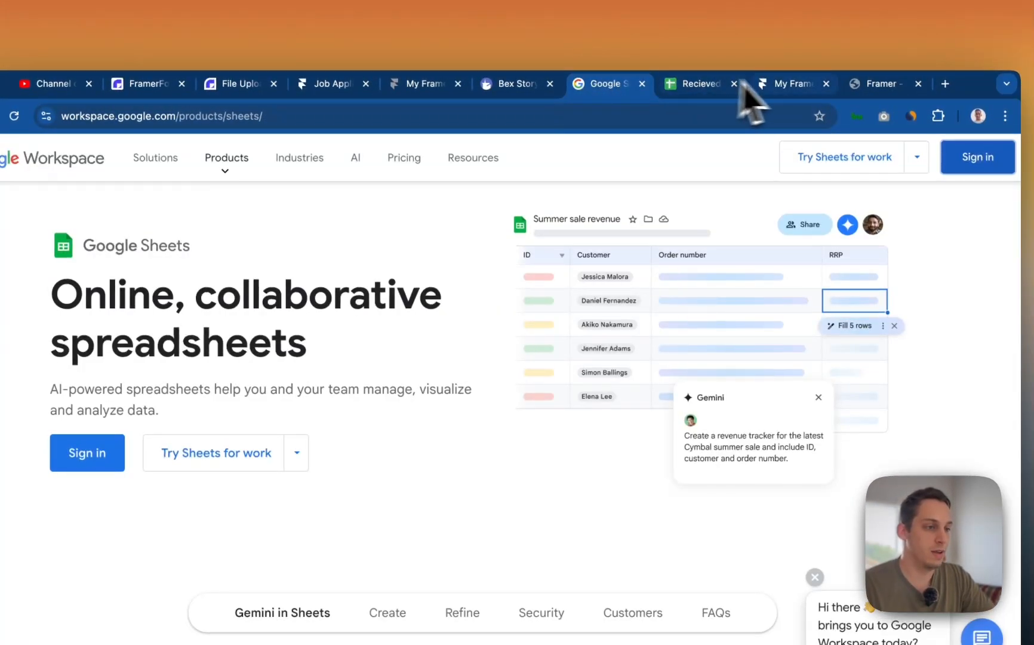
pyautogui.click(793, 84)
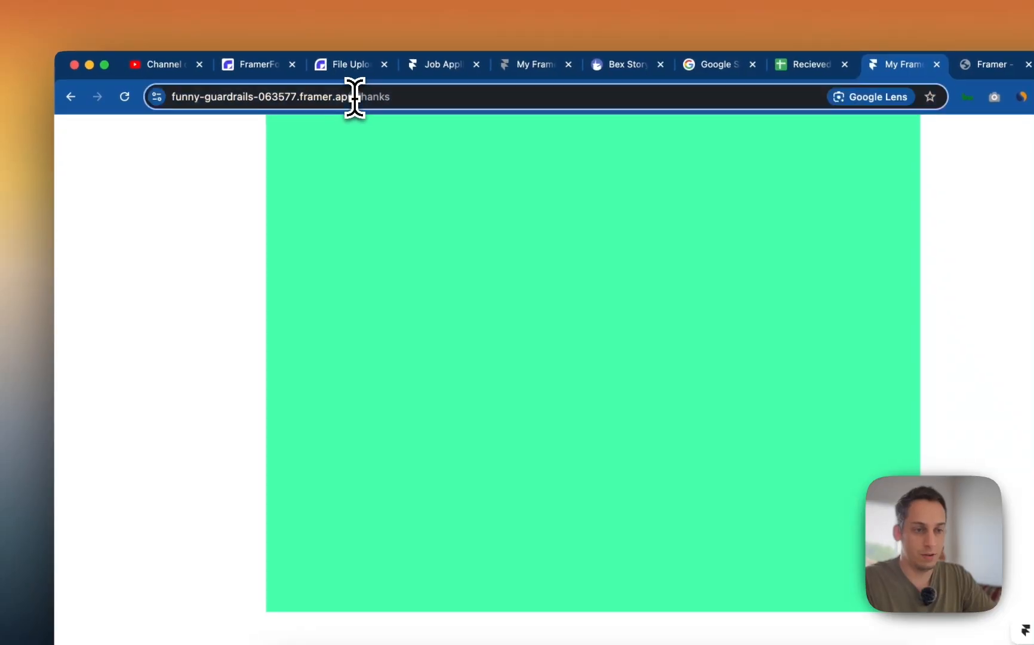
pyautogui.moveTo(355, 97); pyautogui.dragTo(515, 99)
pyautogui.press('BackSpace')
pyautogui.press('Return')
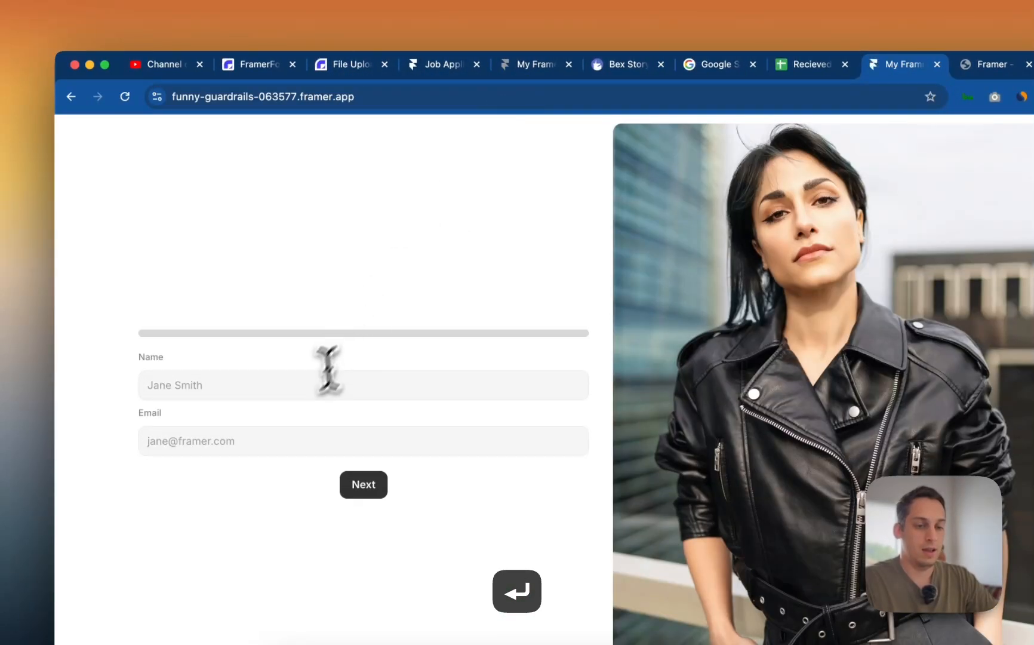
# - Enter the applicant's name and e-mail, then continue to the first project step
pyautogui.click(301, 389)
pyautogui.write('jane smith')
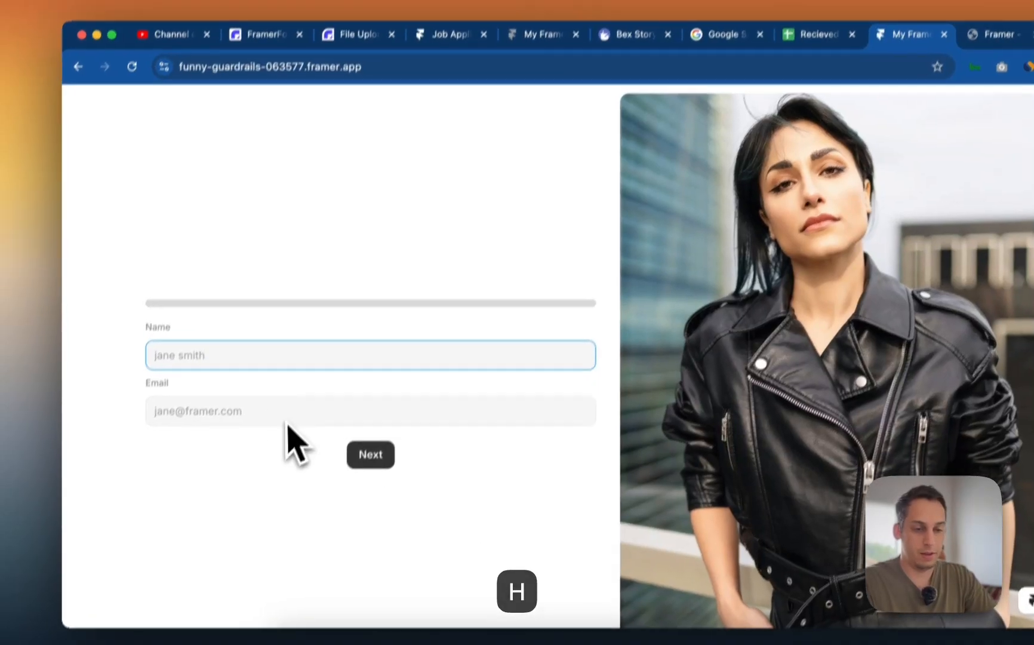
pyautogui.click(281, 418)
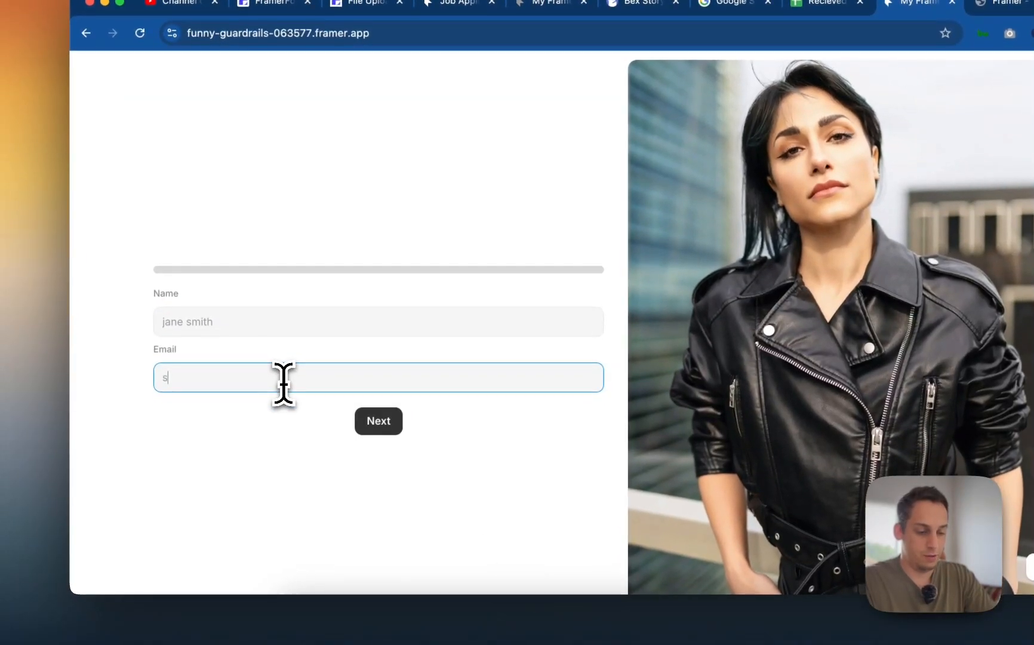
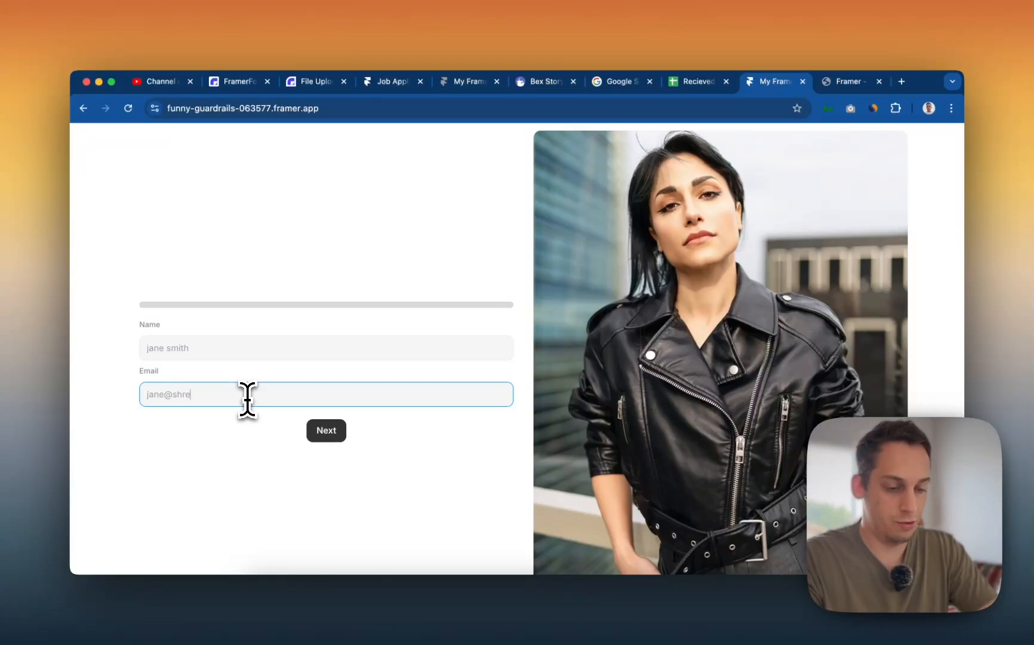
pyautogui.click(326, 430)
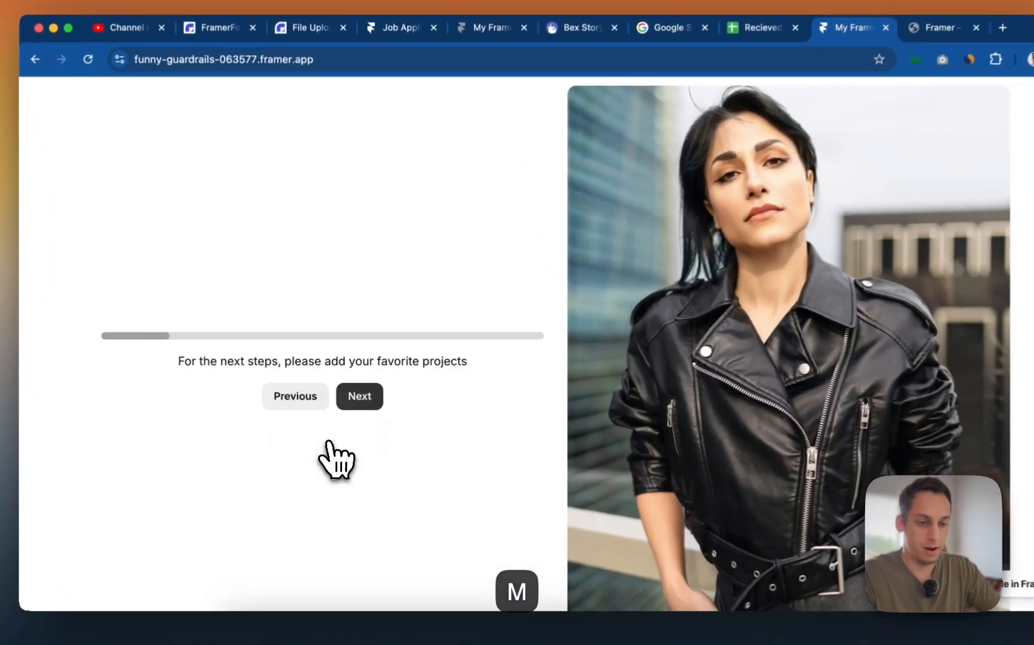
pyautogui.click(358, 443)
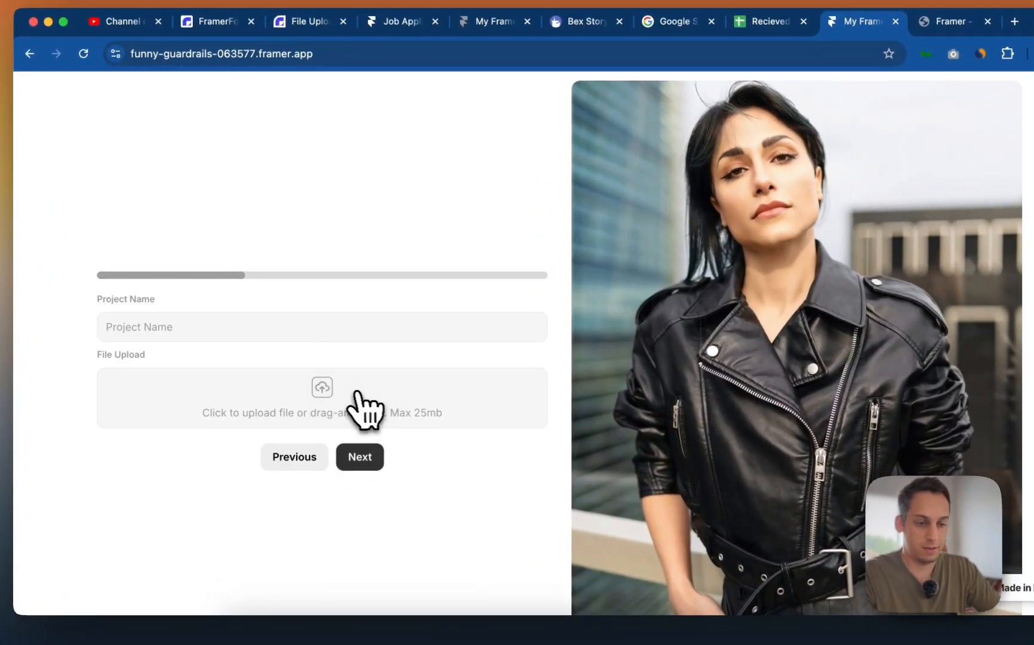
# - Add the first project 'ddsln' with the 9.38.00 AM screenshot uploaded
pyautogui.click(229, 328)
pyautogui.write('ddslndkl')
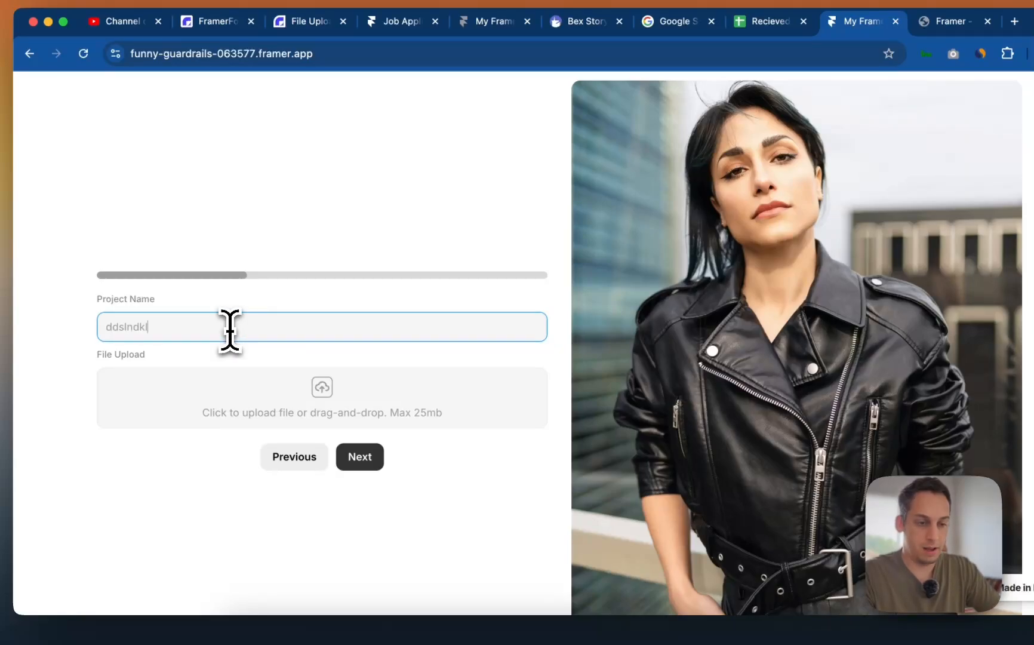
pyautogui.click(271, 386)
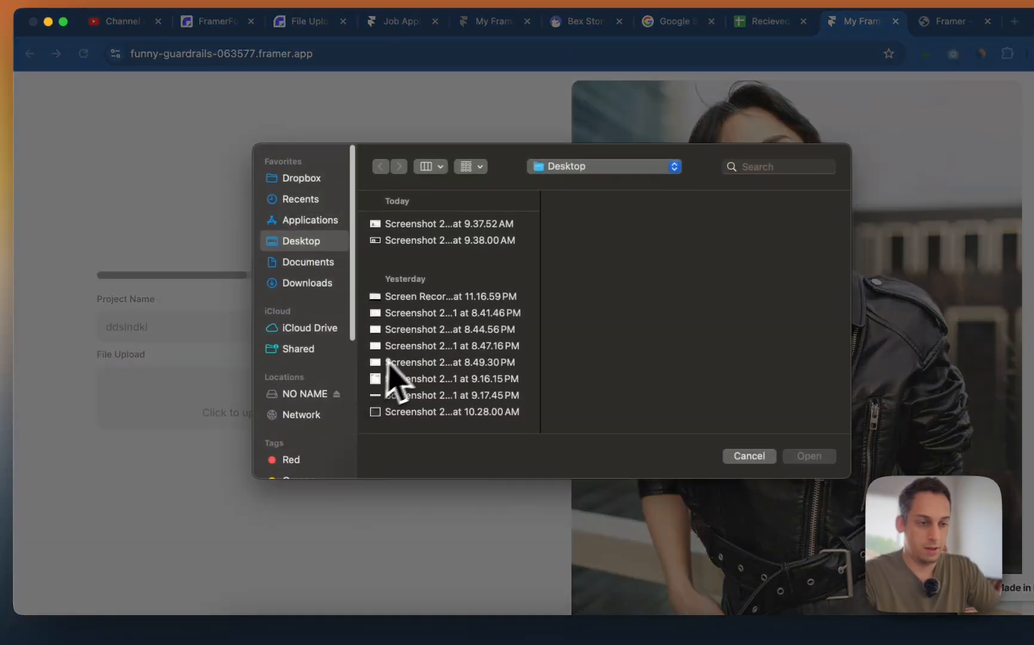
pyautogui.click(418, 240)
pyautogui.click(809, 456)
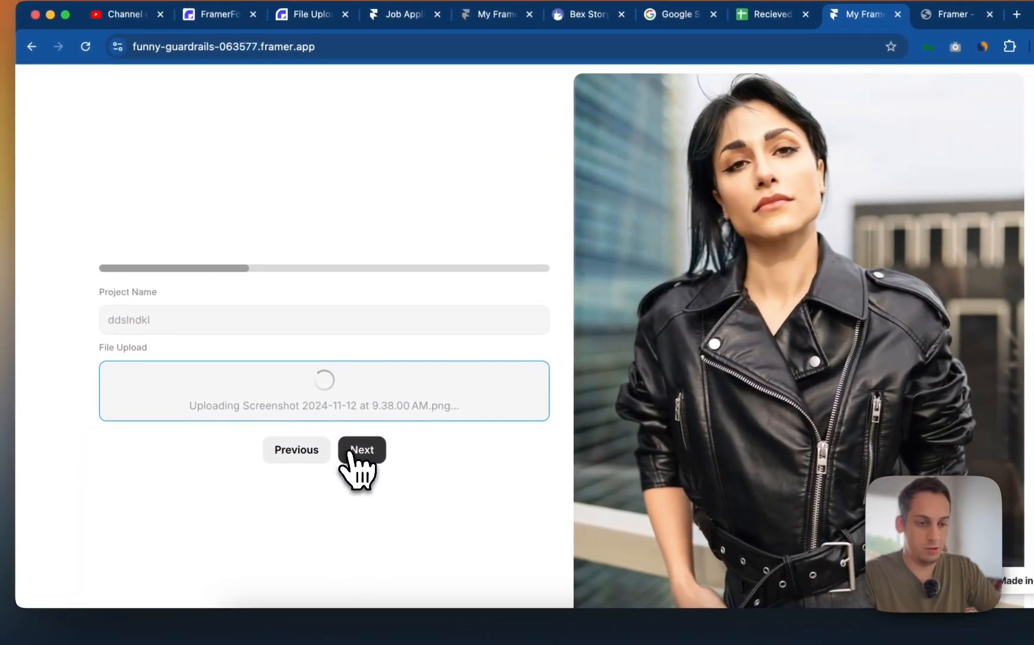
pyautogui.click(329, 445)
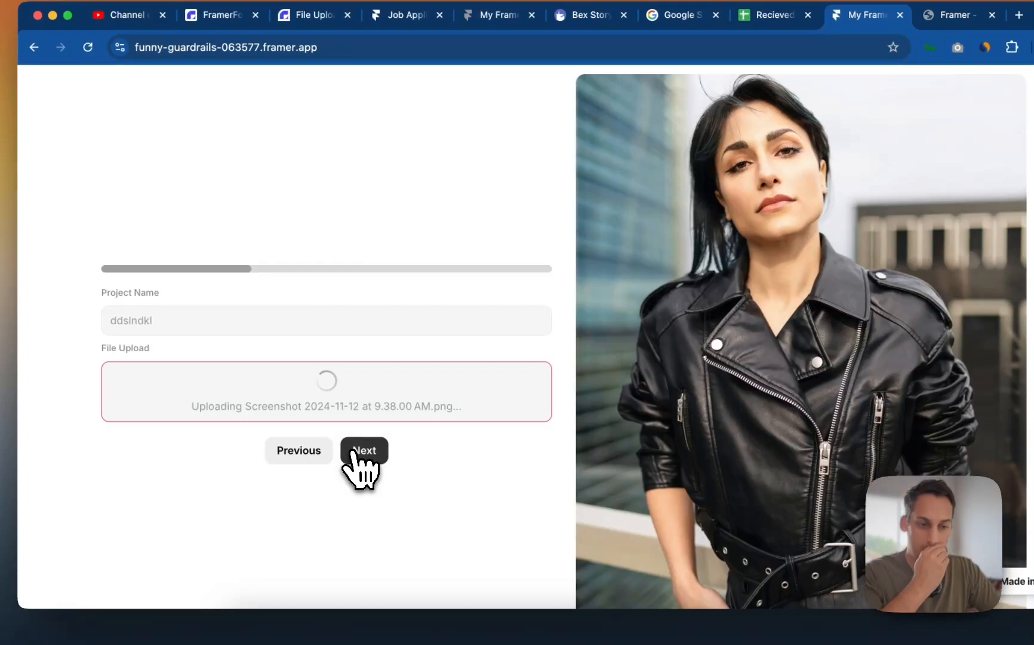
pyautogui.click(358, 451)
# - Add the second project 'xssxxs' with the 8.41.46 PM Desktop screenshot uploaded
pyautogui.click(268, 326)
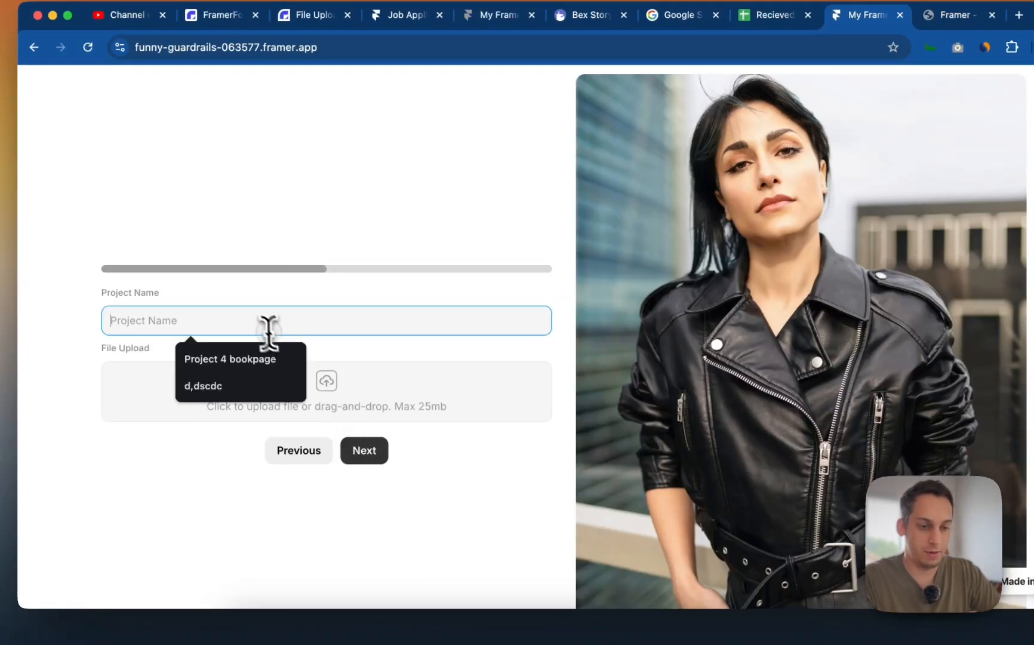
pyautogui.write('xssxxs')
pyautogui.click(322, 405)
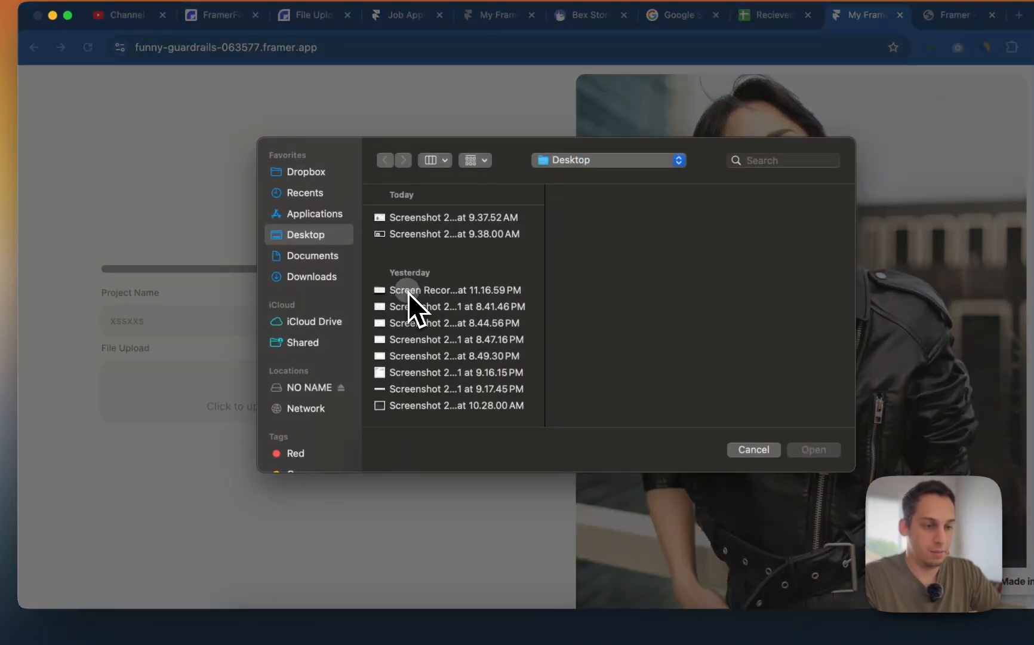
pyautogui.click(408, 290)
pyautogui.click(414, 307)
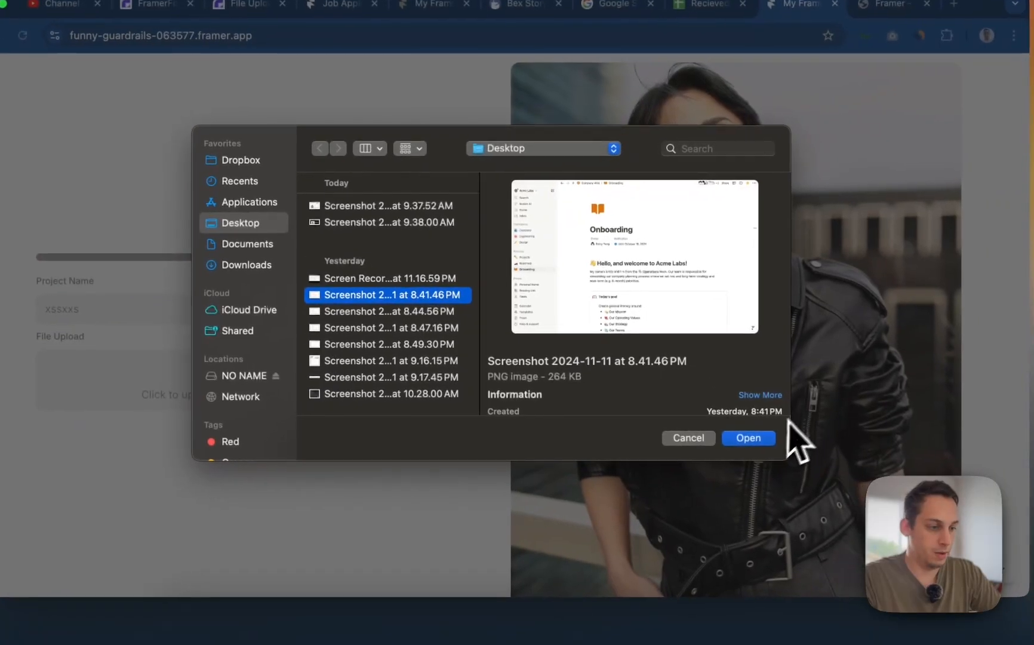
pyautogui.click(766, 439)
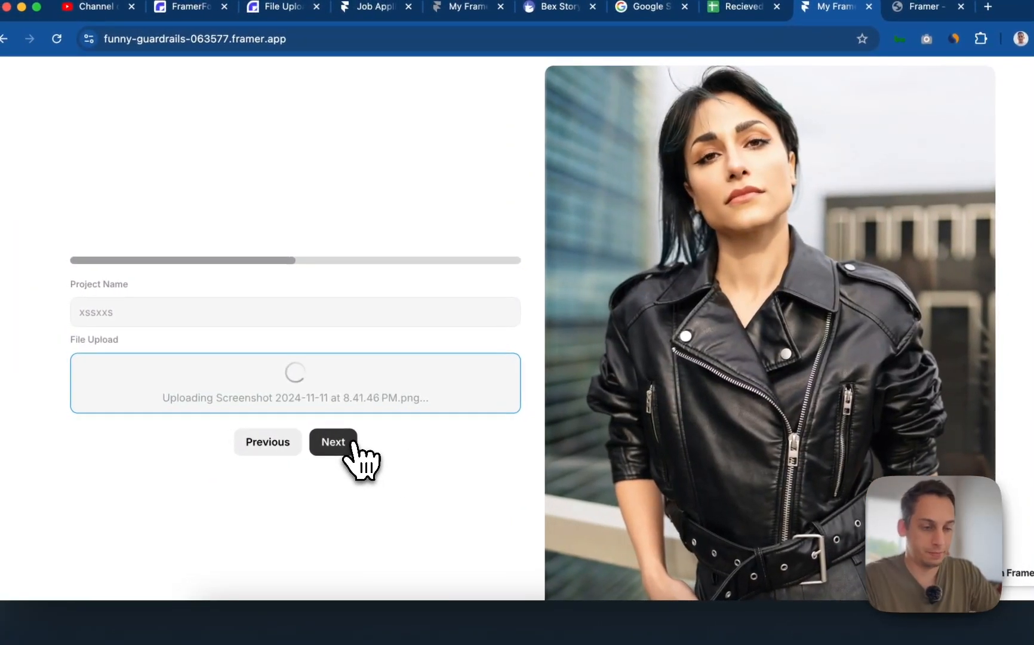
pyautogui.click(335, 442)
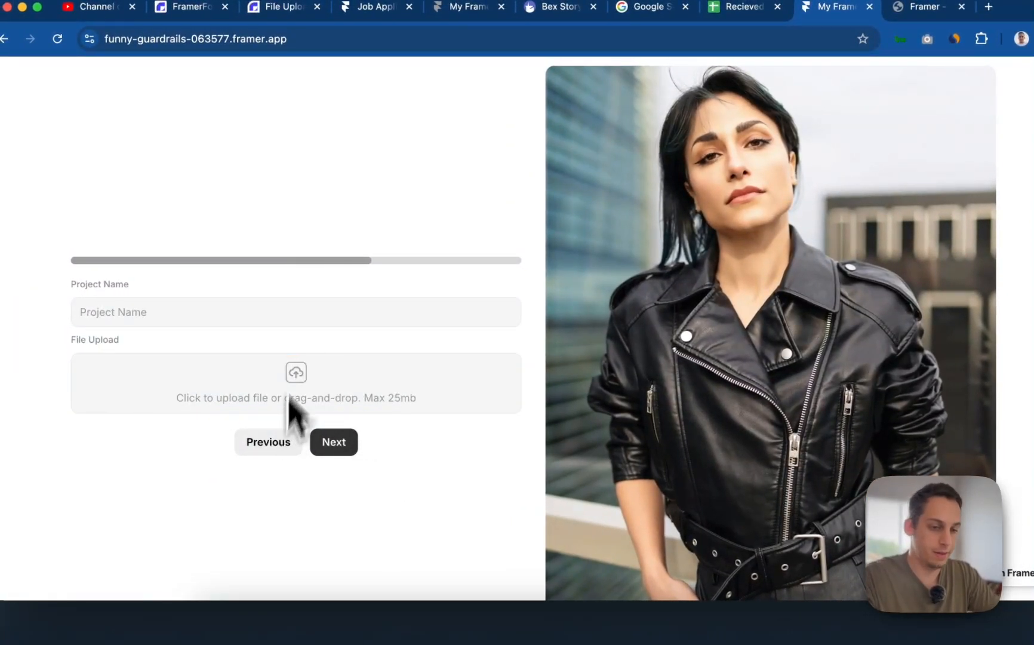
# - Add the third project 'sxxsas' with the 8.49.30 PM screenshot uploaded
pyautogui.click(301, 312)
pyautogui.write('sxxsas')
pyautogui.click(323, 388)
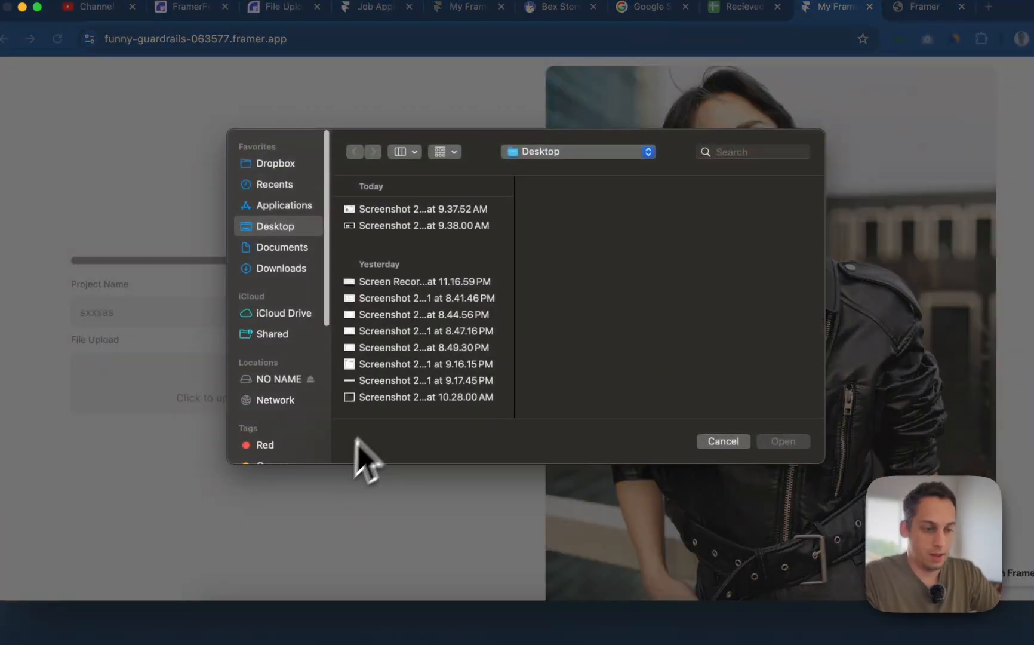
pyautogui.click(412, 348)
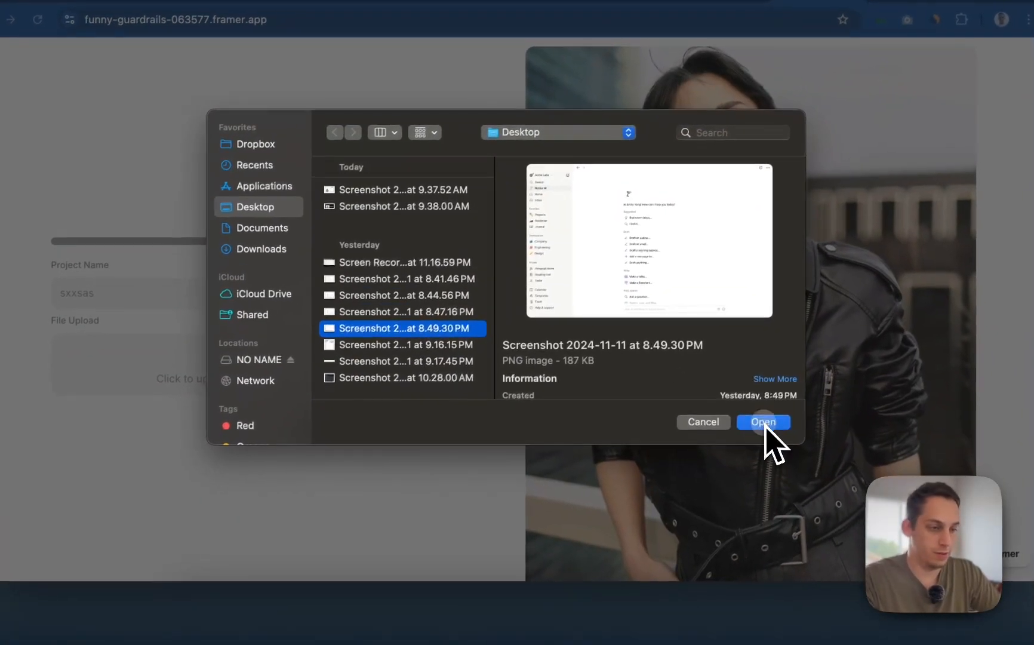
pyautogui.click(783, 441)
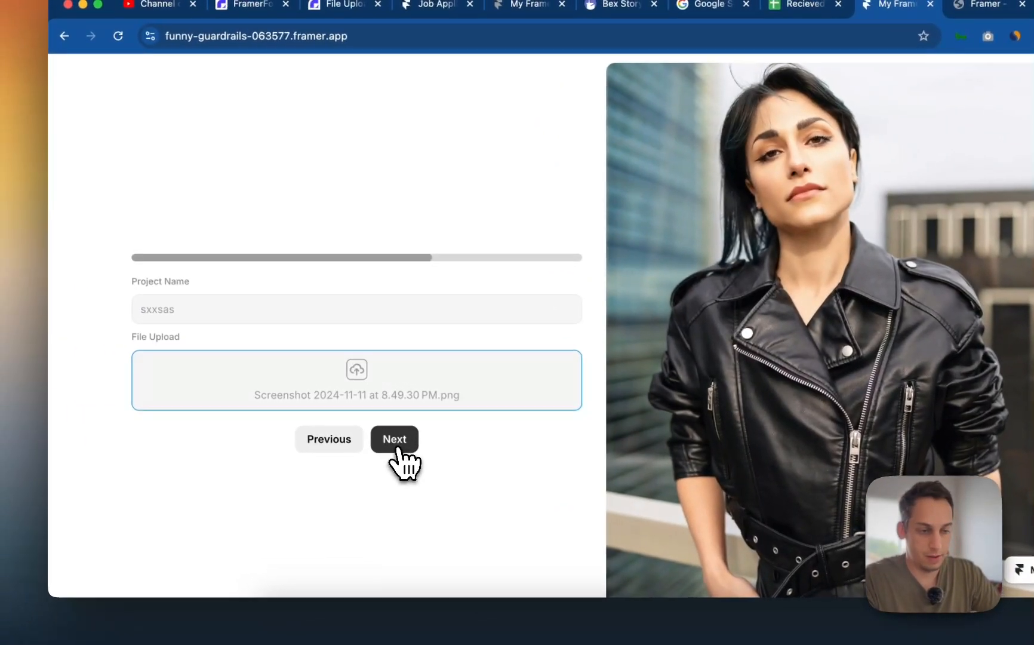
pyautogui.click(313, 422)
# - Answer the why-join-us question with 'i dont like you guys!!!' and submit the application
pyautogui.click(337, 299)
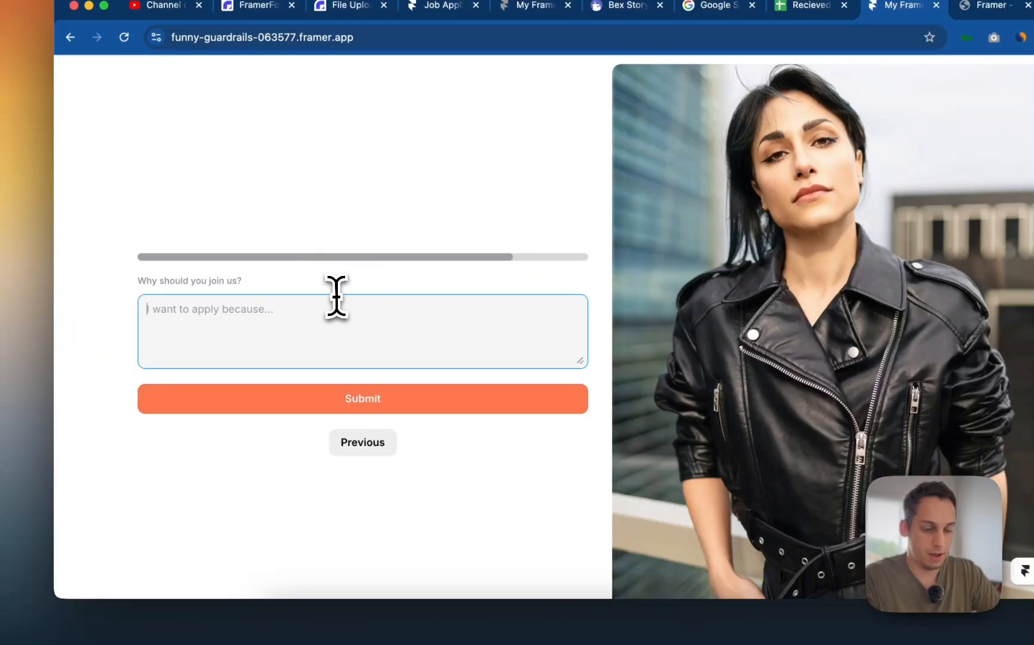
pyautogui.write('i dont like yo')
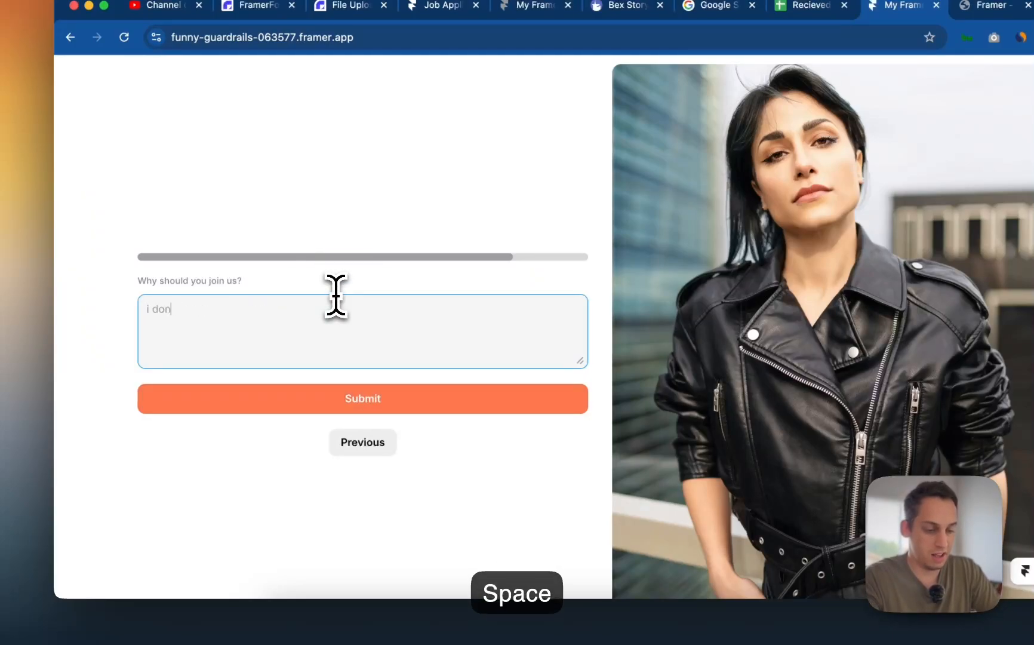
pyautogui.write('u guys!!!')
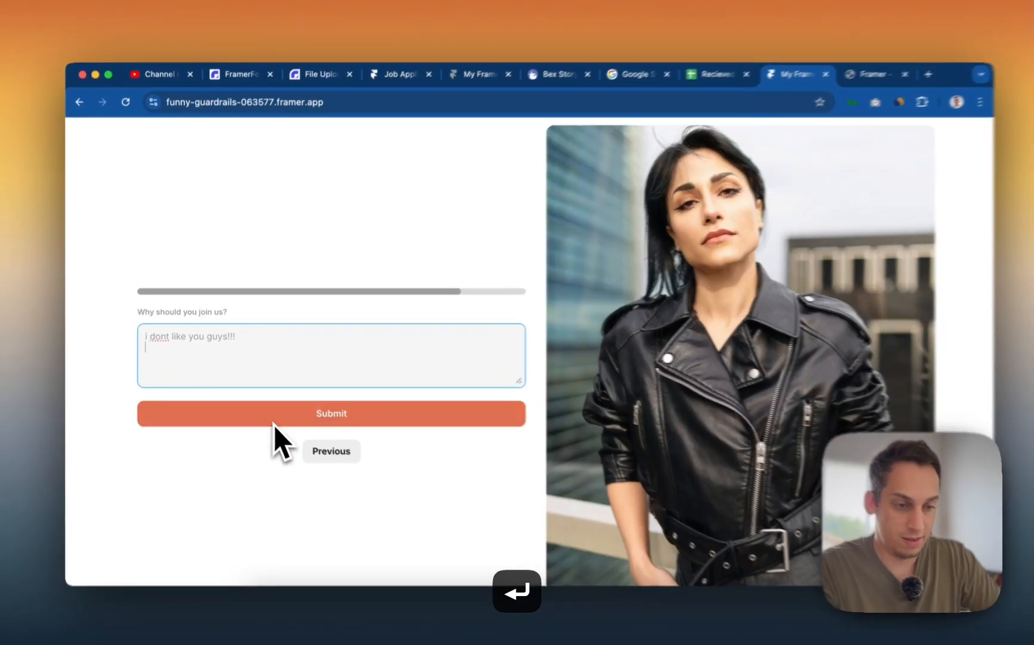
pyautogui.click(274, 414)
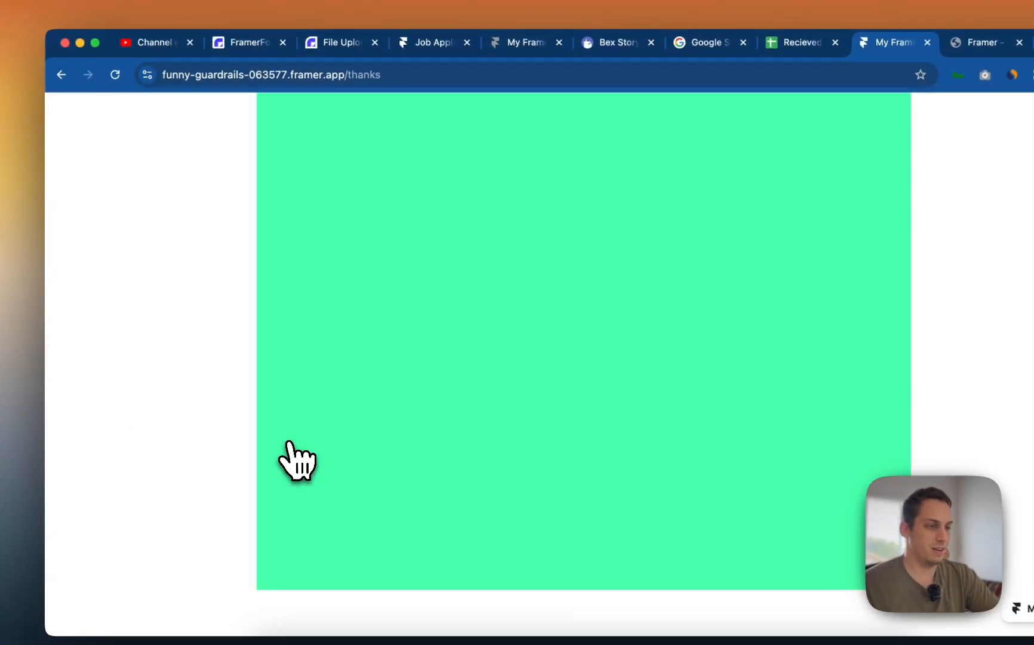
# - Check the new submission's cover letter in cell C4 of Recieved Applications
pyautogui.click(796, 51)
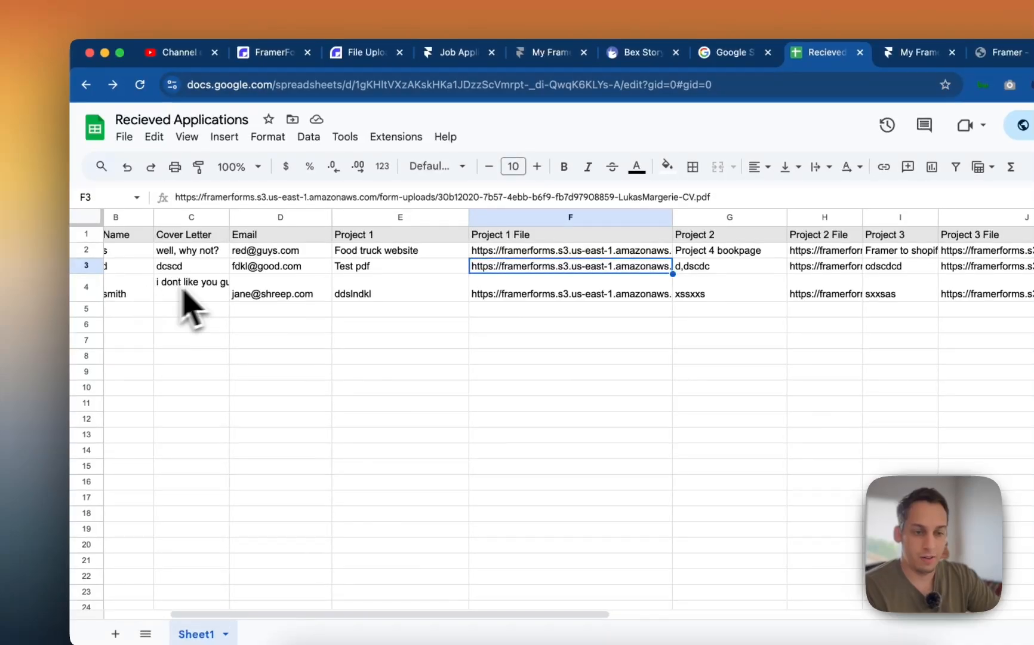
pyautogui.click(216, 294)
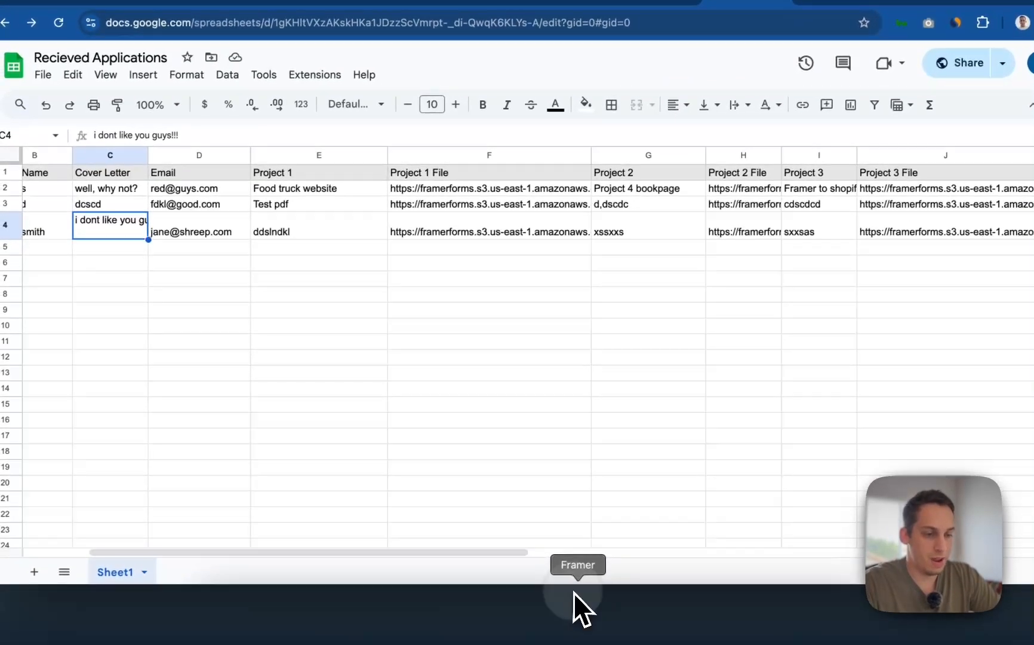
pyautogui.click(578, 607)
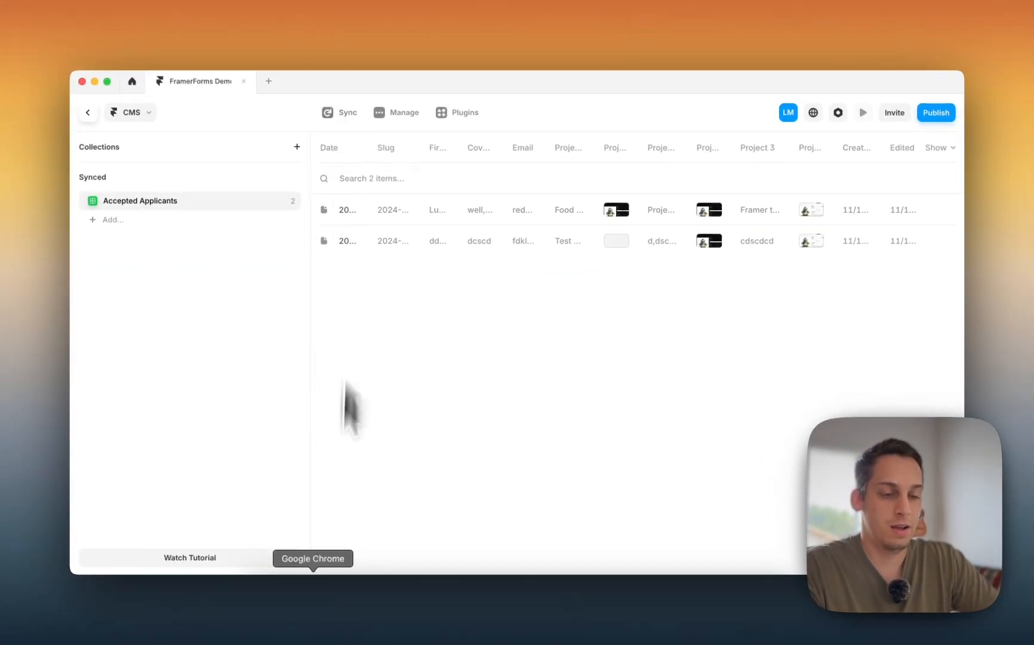
pyautogui.click(317, 598)
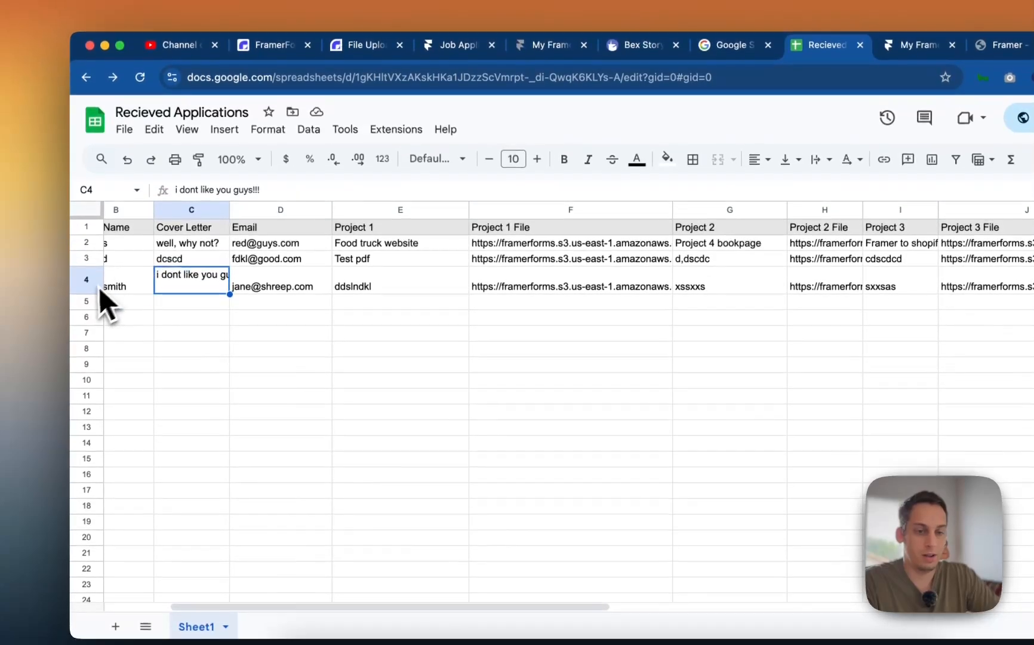
# - Clear the whole fourth row, then return to the live site's thanks page
pyautogui.click(87, 271)
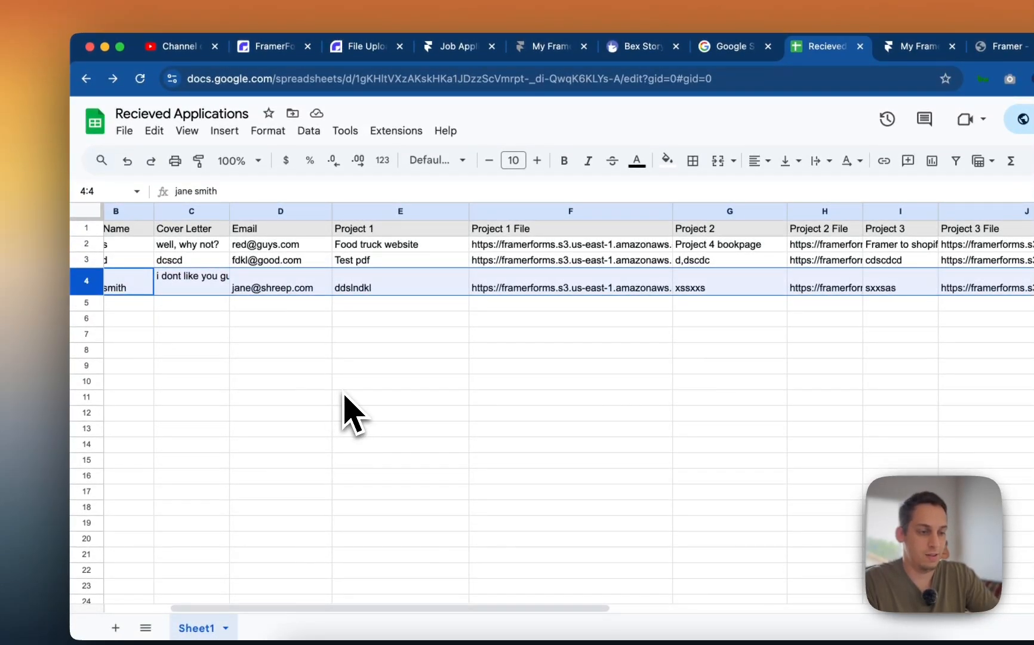
pyautogui.press('BackSpace')
pyautogui.click(359, 338)
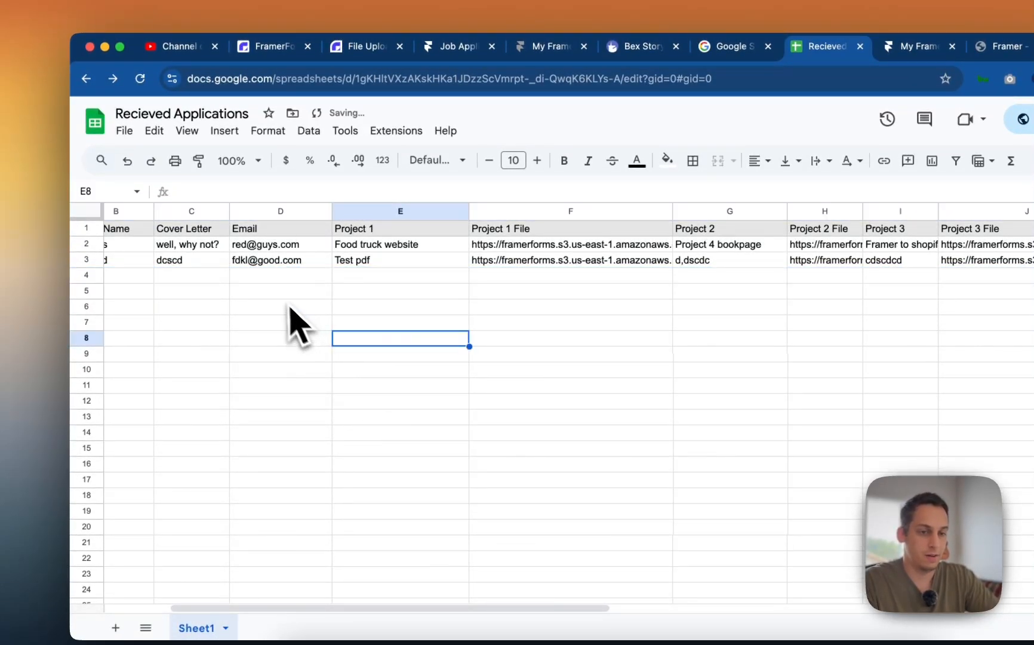
pyautogui.hscroll(-3, 284, 299)
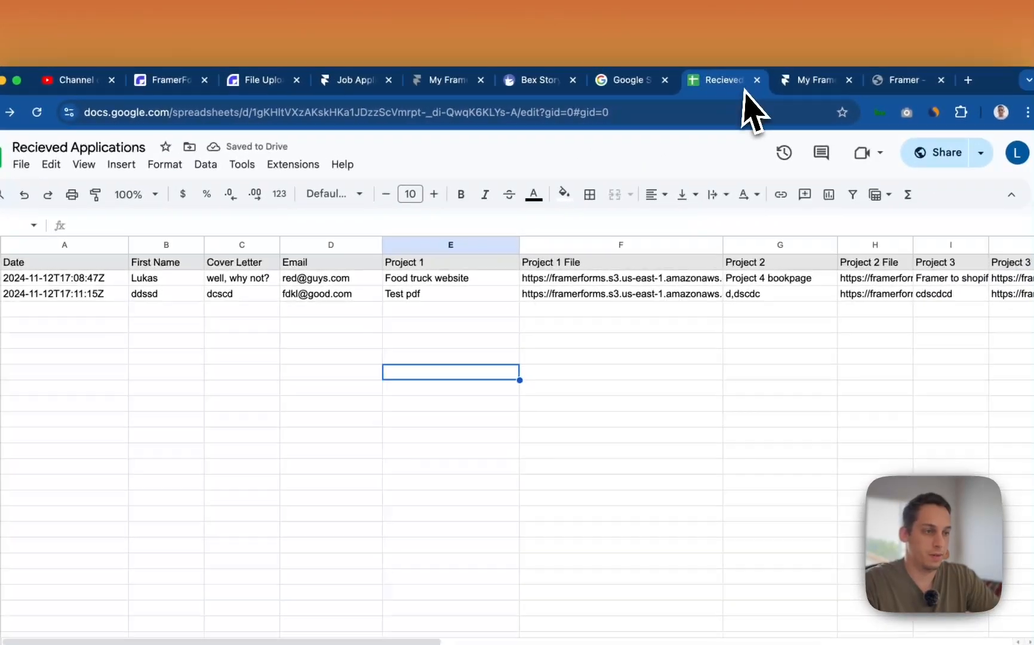
pyautogui.click(726, 46)
pyautogui.click(777, 83)
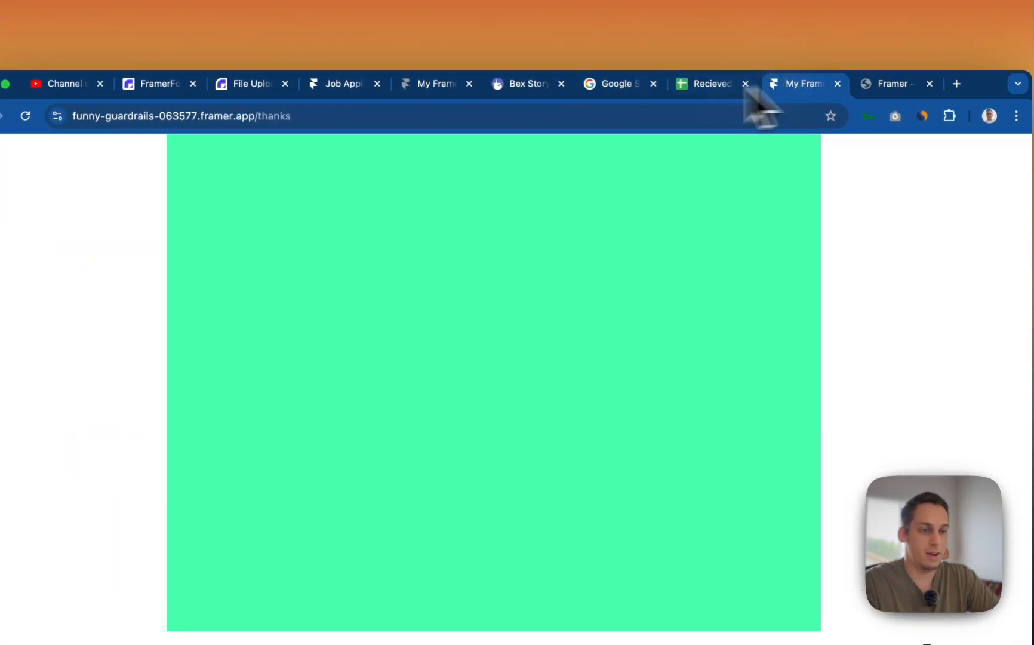
# - Reload the form without /thanks, enter the applicant's name and e-mail, and continue
pyautogui.doubleClick(352, 97)
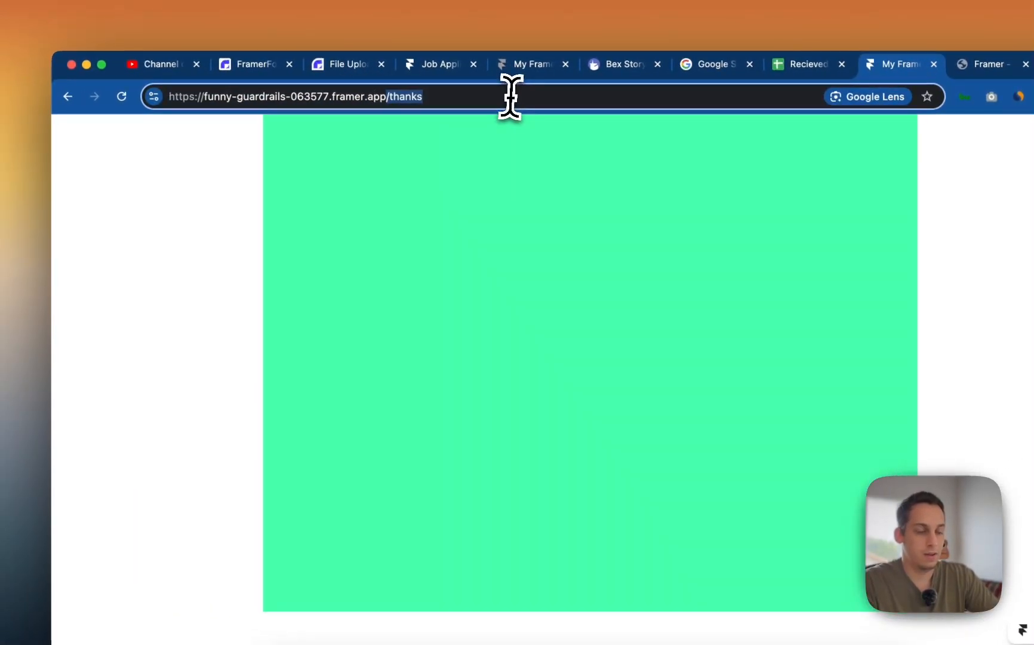
pyautogui.press('BackSpace')
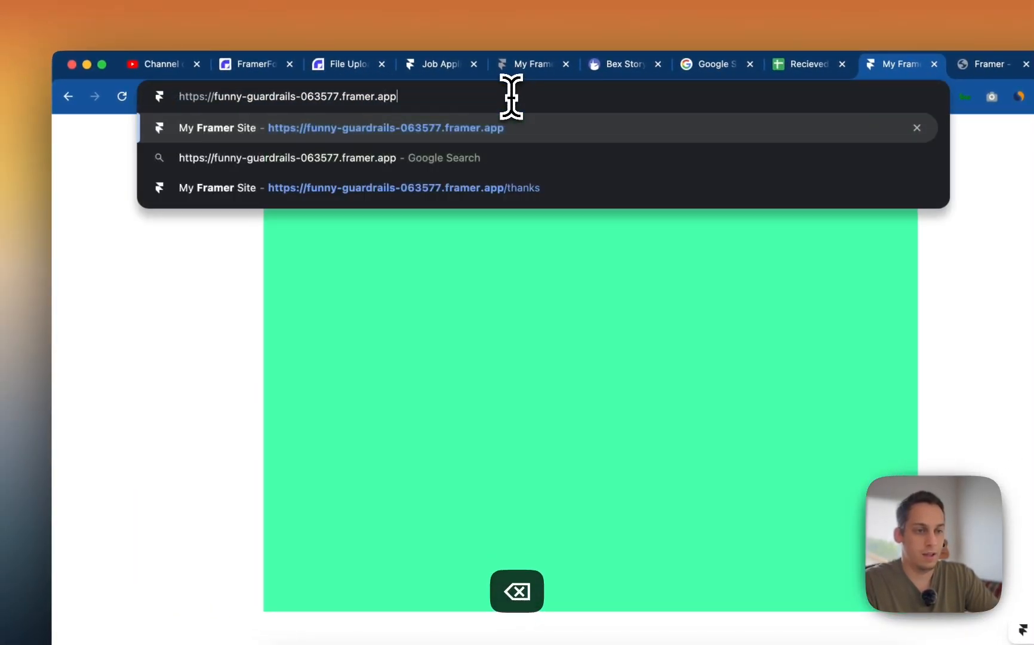
pyautogui.press('Return')
pyautogui.click(267, 386)
pyautogui.write('Lulu')
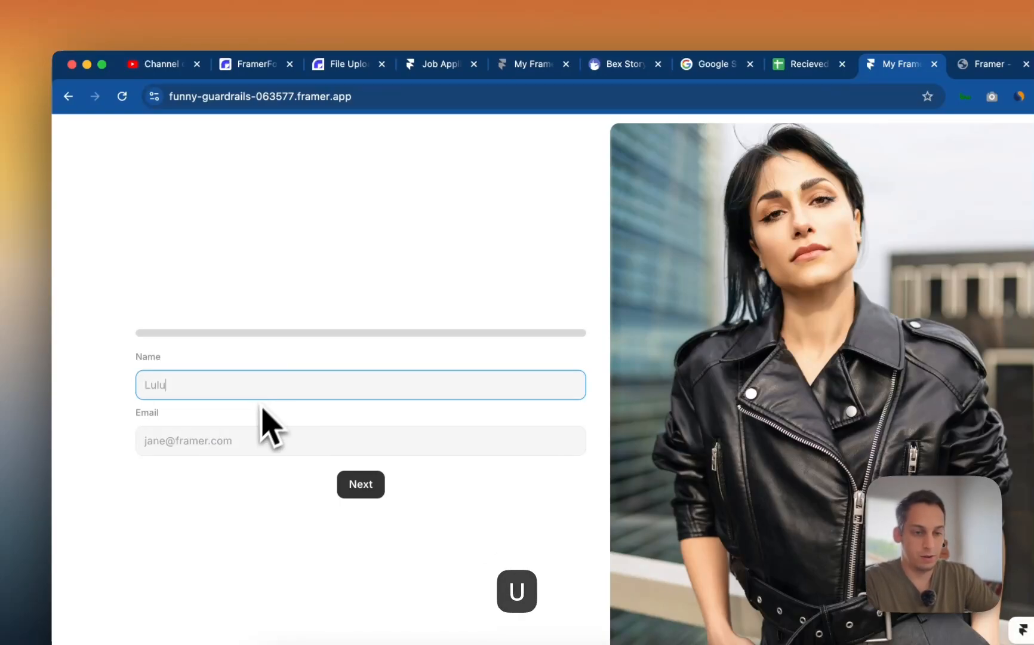
pyautogui.click(231, 443)
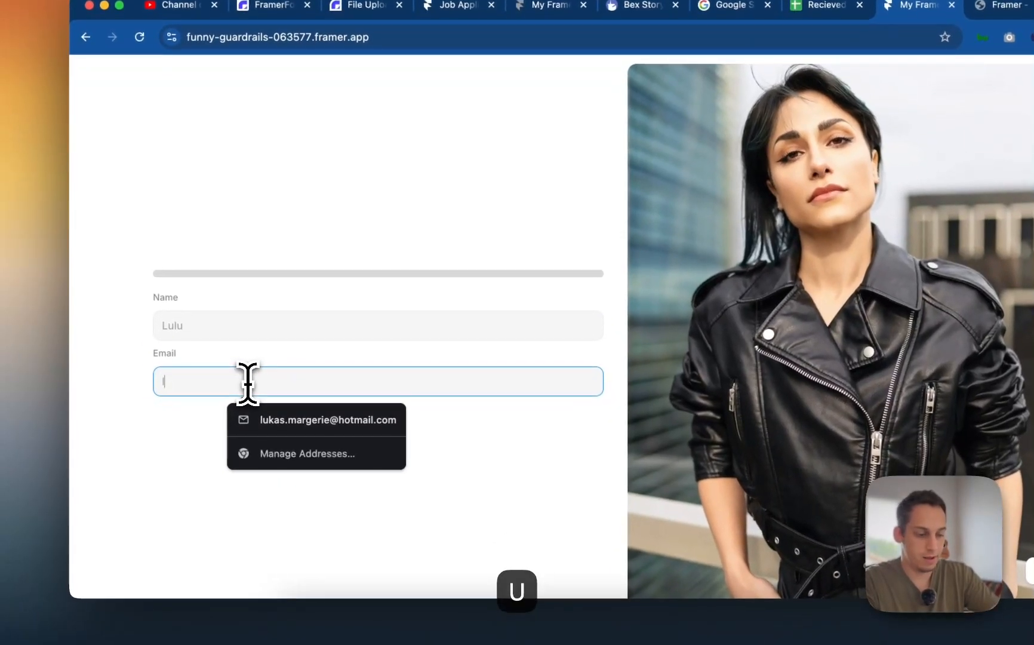
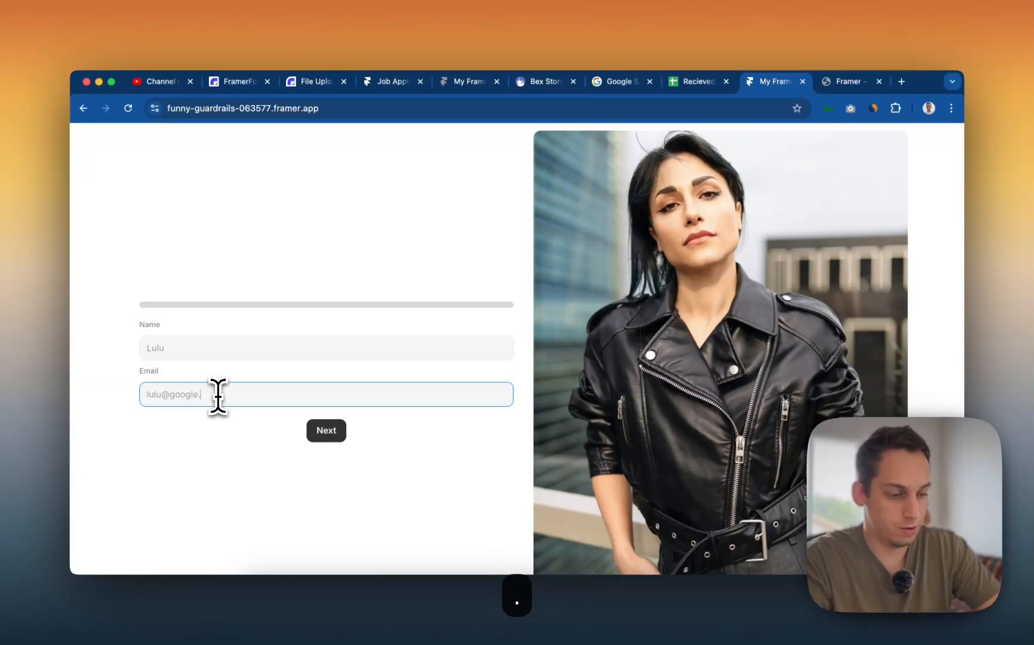
pyautogui.click(326, 430)
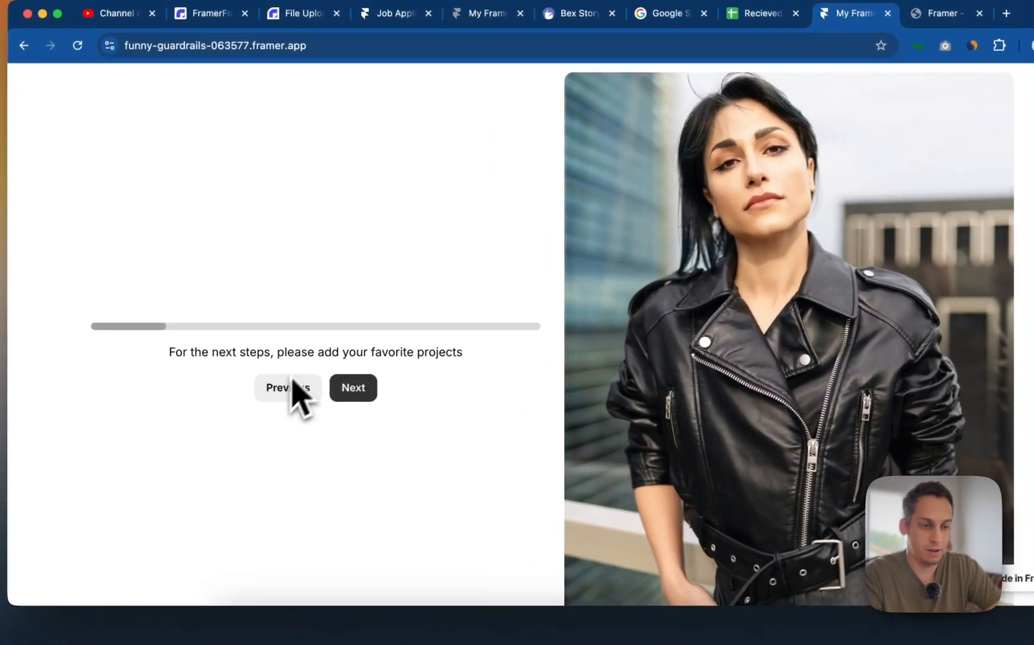
pyautogui.click(355, 396)
# - Add the first project 'Lul' with the 8.41.46 PM screenshot uploaded
pyautogui.click(242, 322)
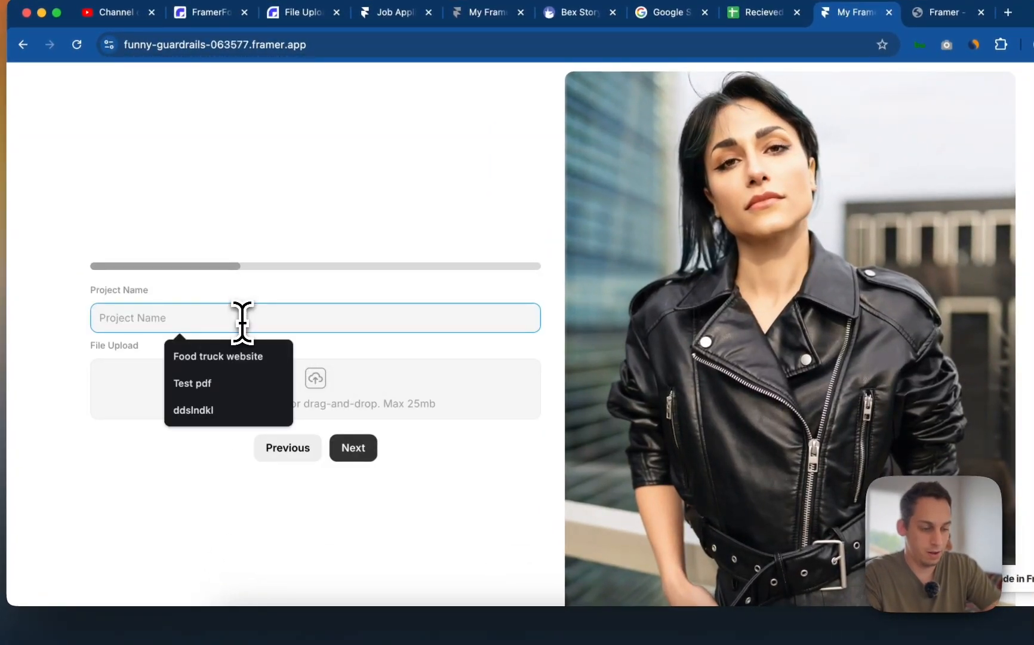
pyautogui.write('Lulus first project')
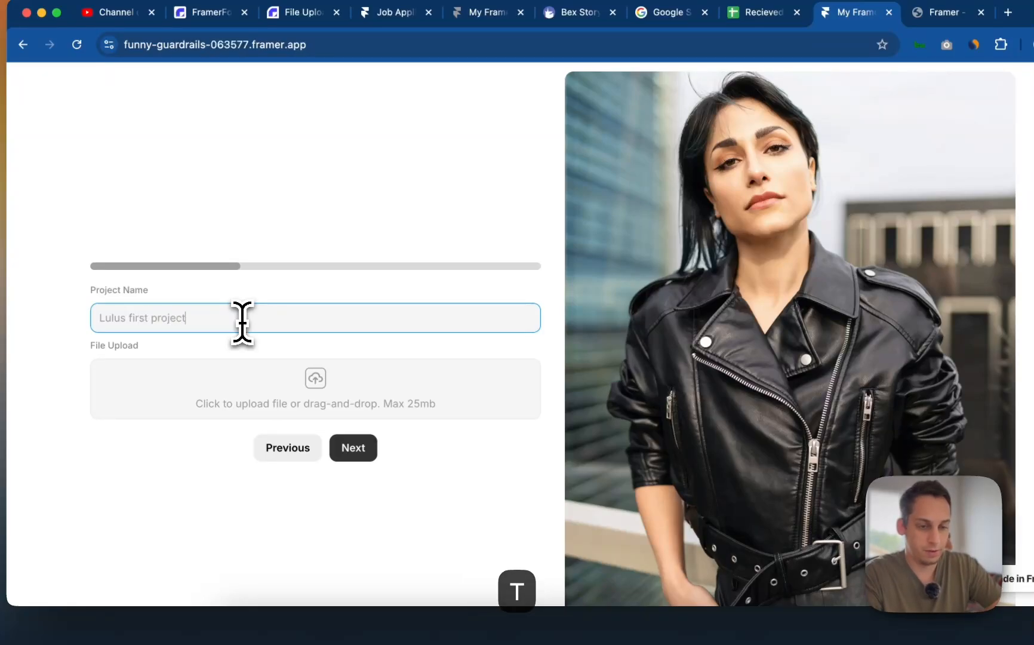
pyautogui.click(266, 382)
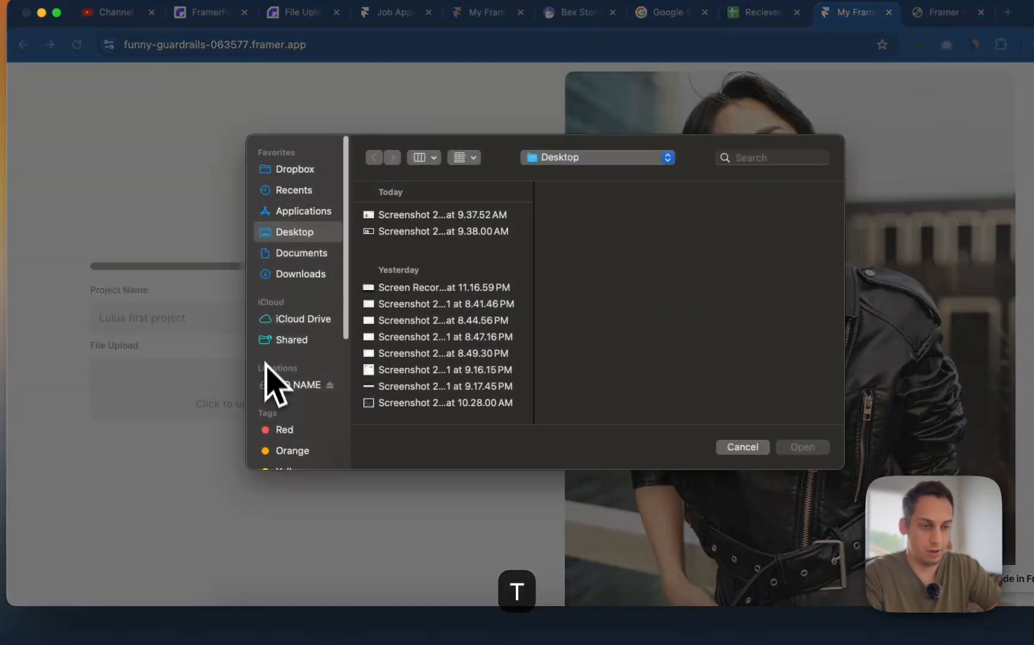
pyautogui.click(410, 306)
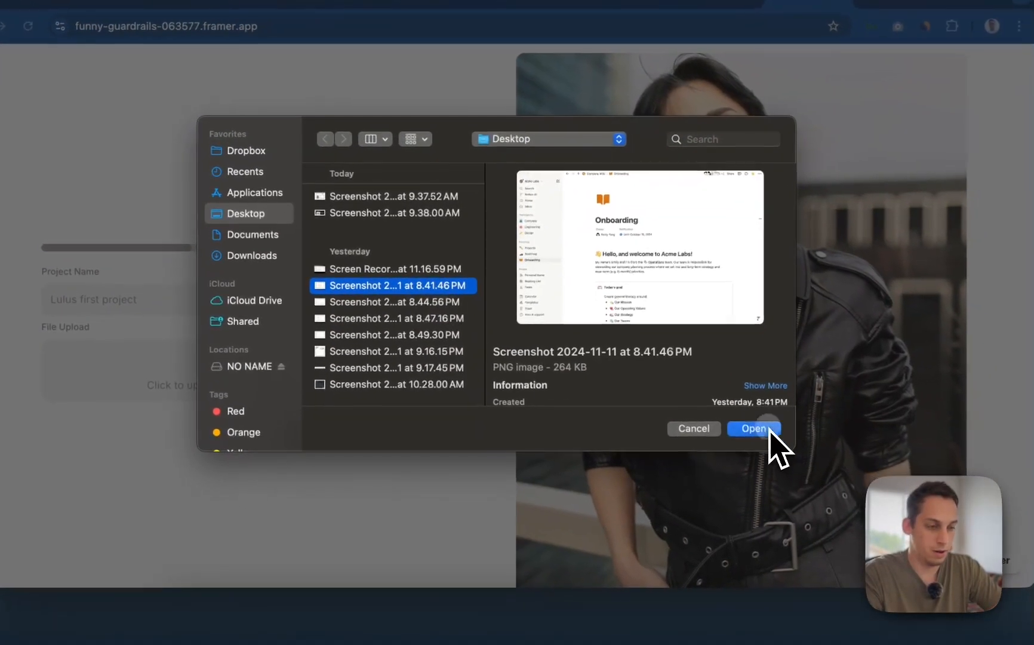
pyautogui.click(802, 447)
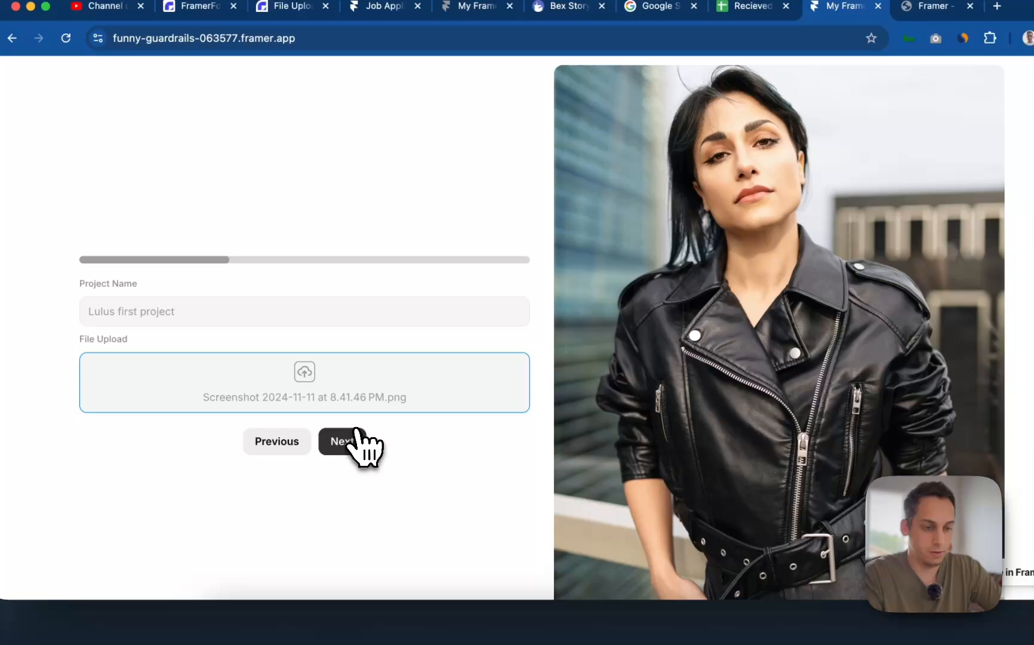
pyautogui.click(333, 433)
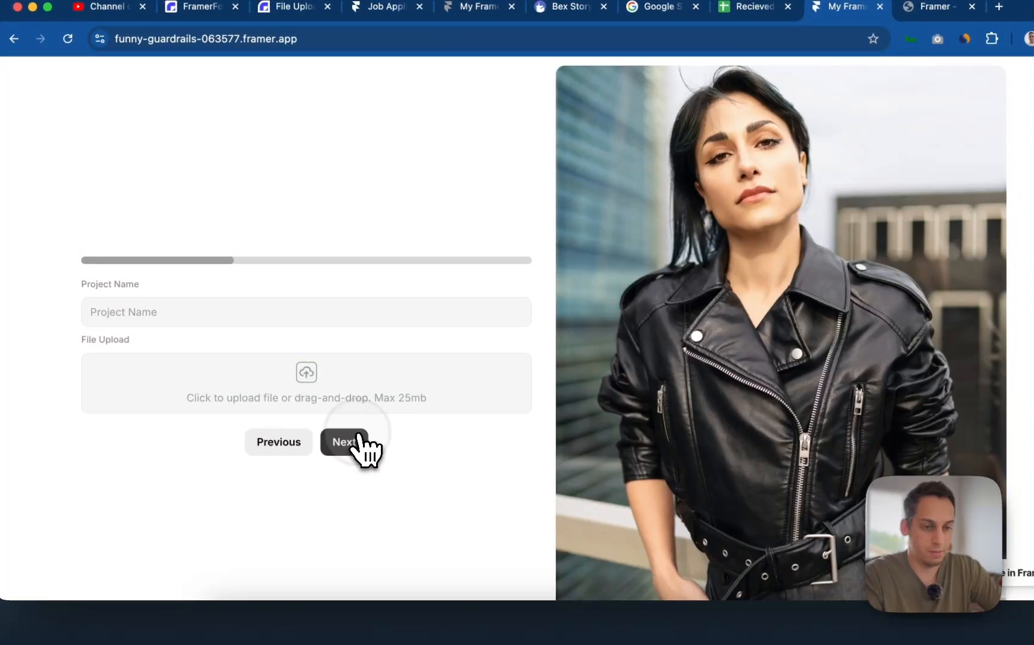
# - Add the second project 'S' with the 8.49.30 PM screenshot uploaded
pyautogui.click(243, 307)
pyautogui.write('Second Project')
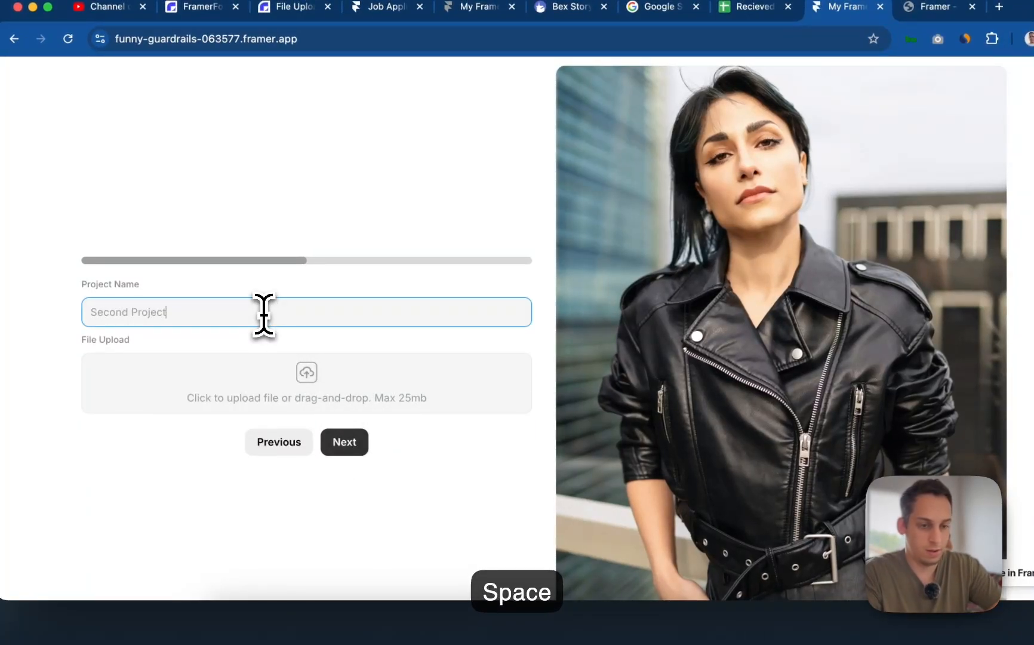
pyautogui.click(296, 377)
pyautogui.click(411, 349)
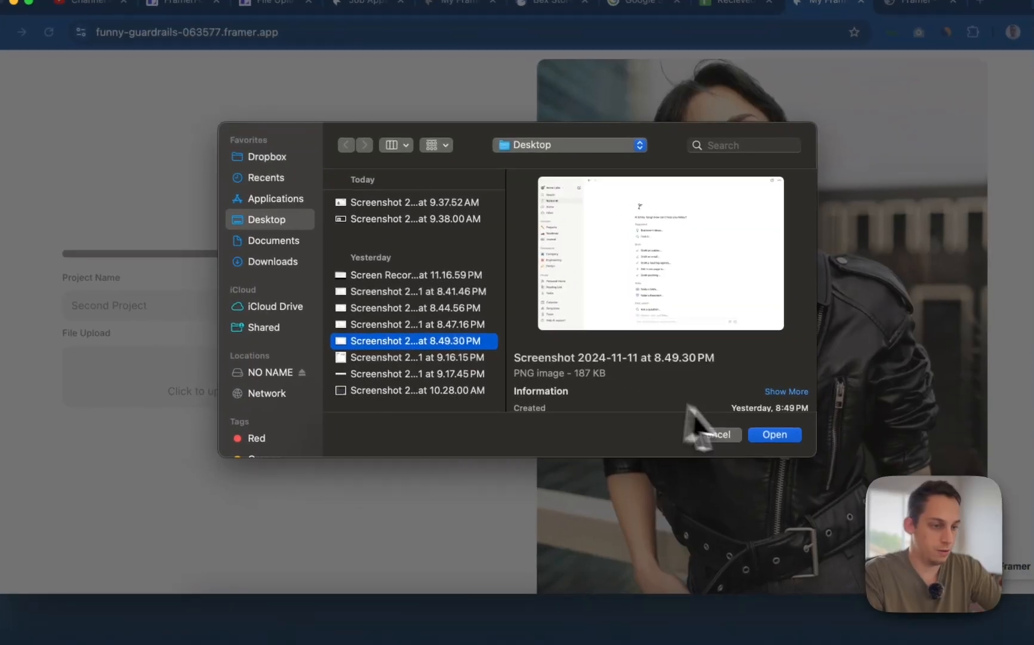
pyautogui.click(773, 436)
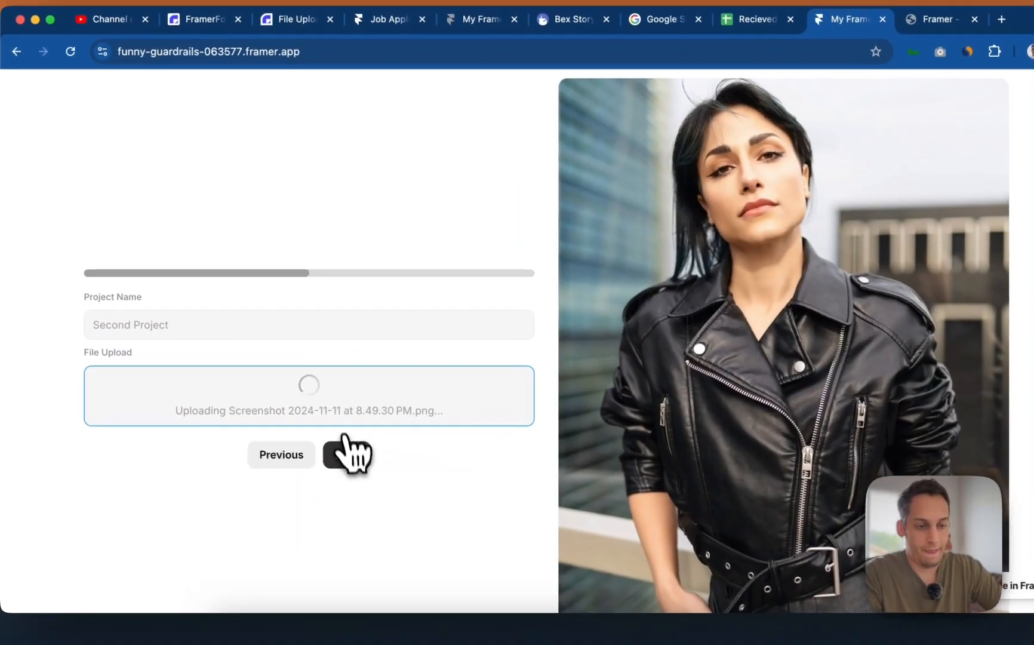
pyautogui.click(346, 454)
# - Add the third project 'Third monster project' with the 9.38.00 AM screenshot uploaded
pyautogui.click(242, 329)
pyautogui.write('T')
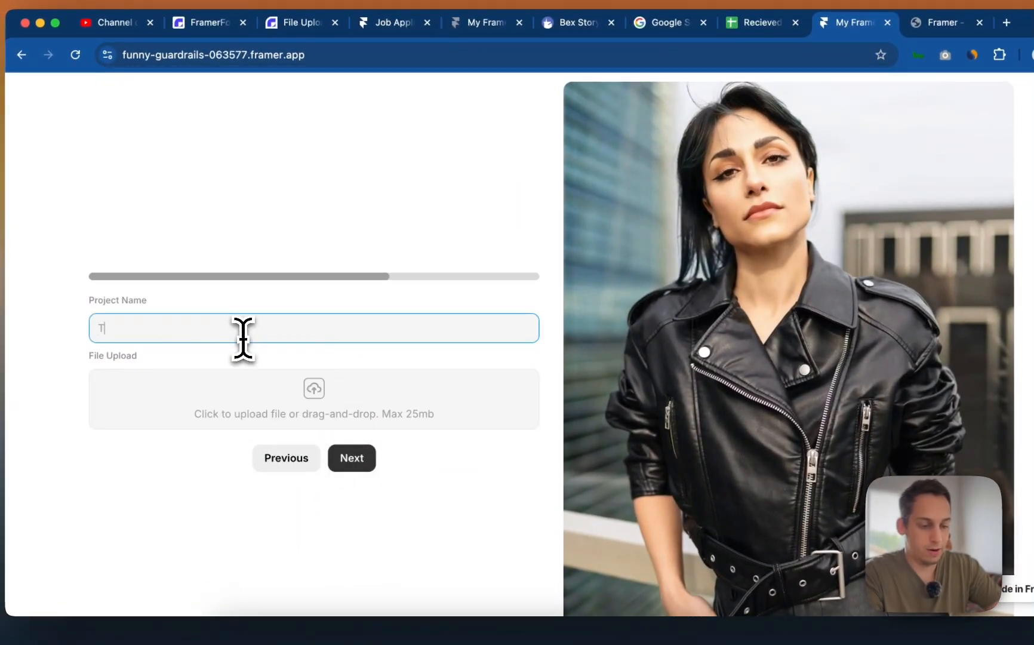
pyautogui.write('hird monster ')
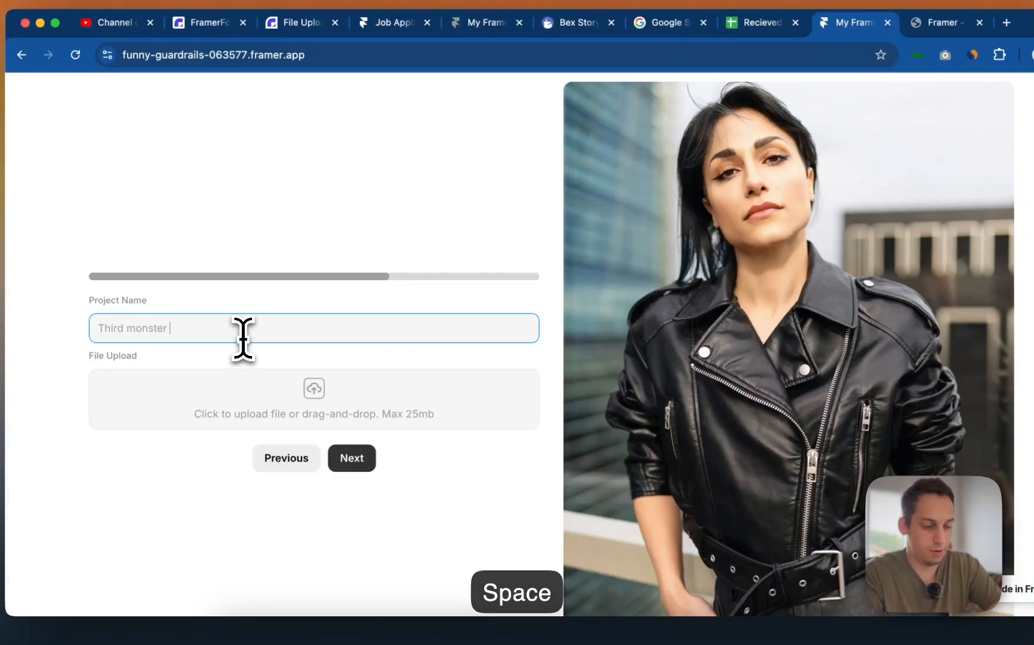
pyautogui.write('project')
pyautogui.click(298, 406)
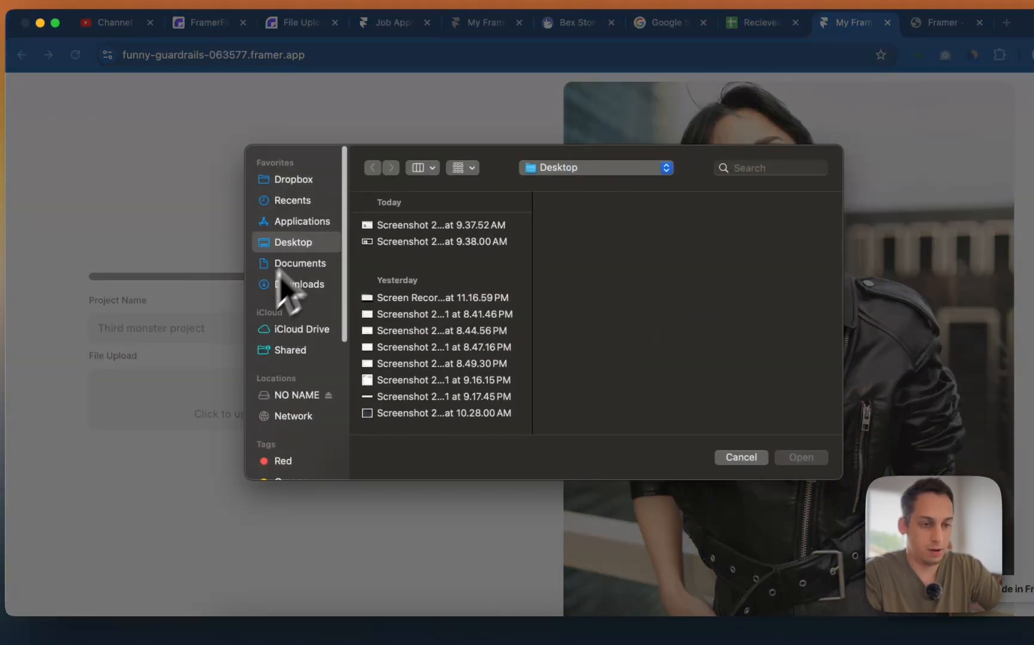
pyautogui.click(418, 241)
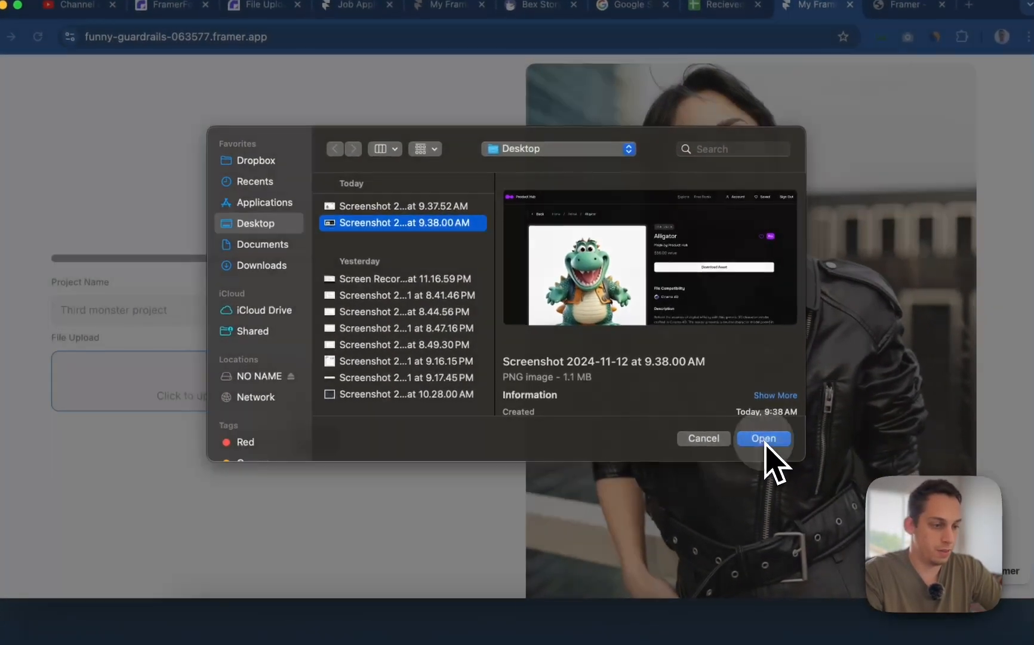
pyautogui.click(801, 457)
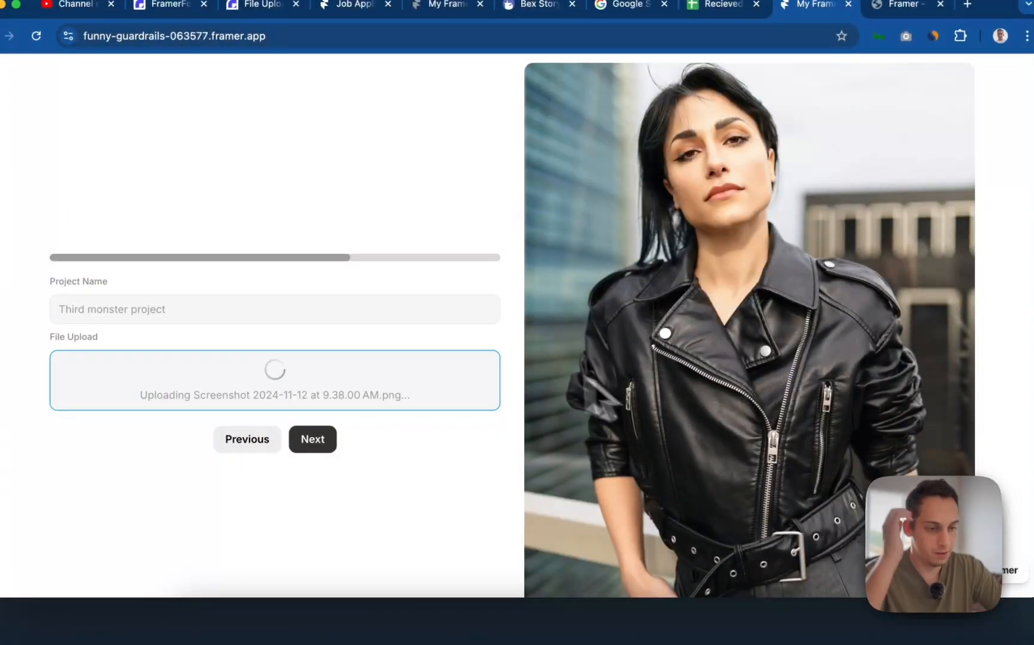
pyautogui.click(326, 446)
# - Answer 'Why should you join us?' with 'cuz im the best' and submit
pyautogui.click(283, 324)
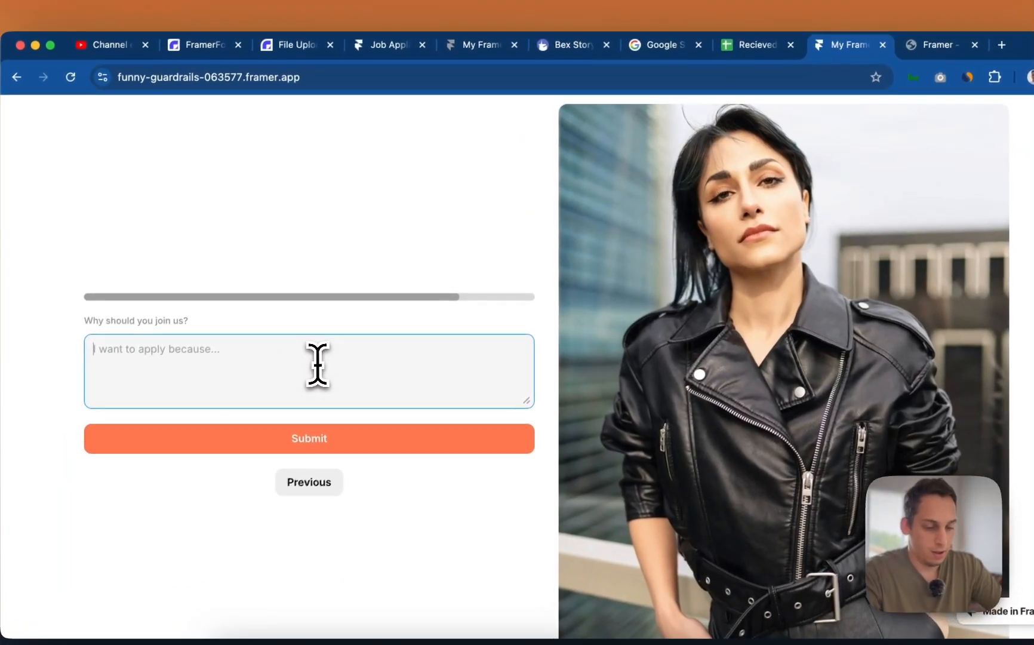
pyautogui.press('BackSpace')
pyautogui.write('cuz im the')
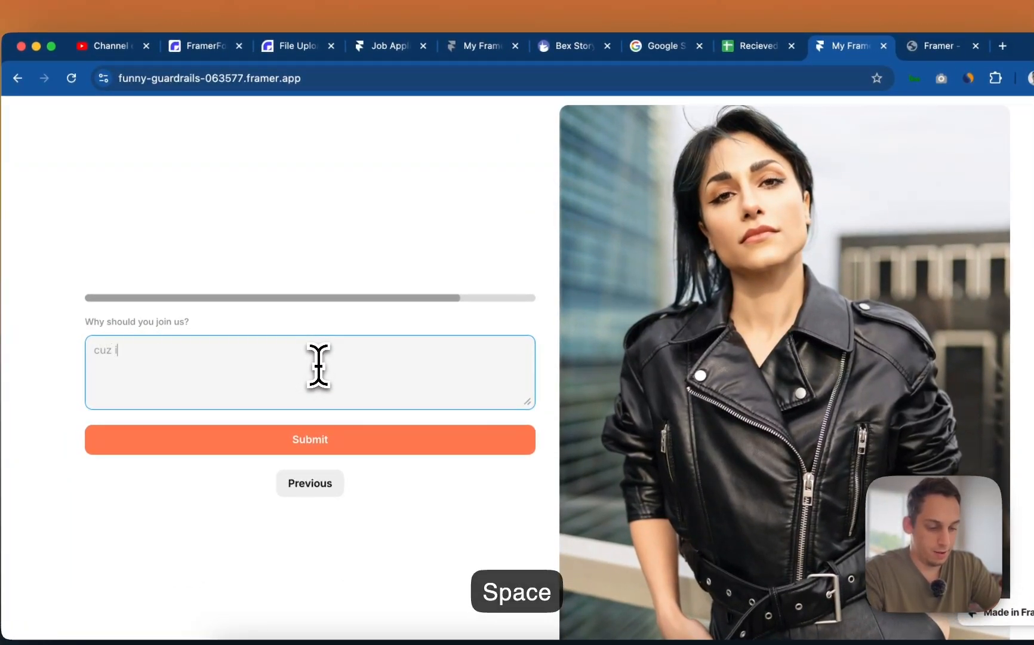
pyautogui.write(' best')
pyautogui.click(344, 439)
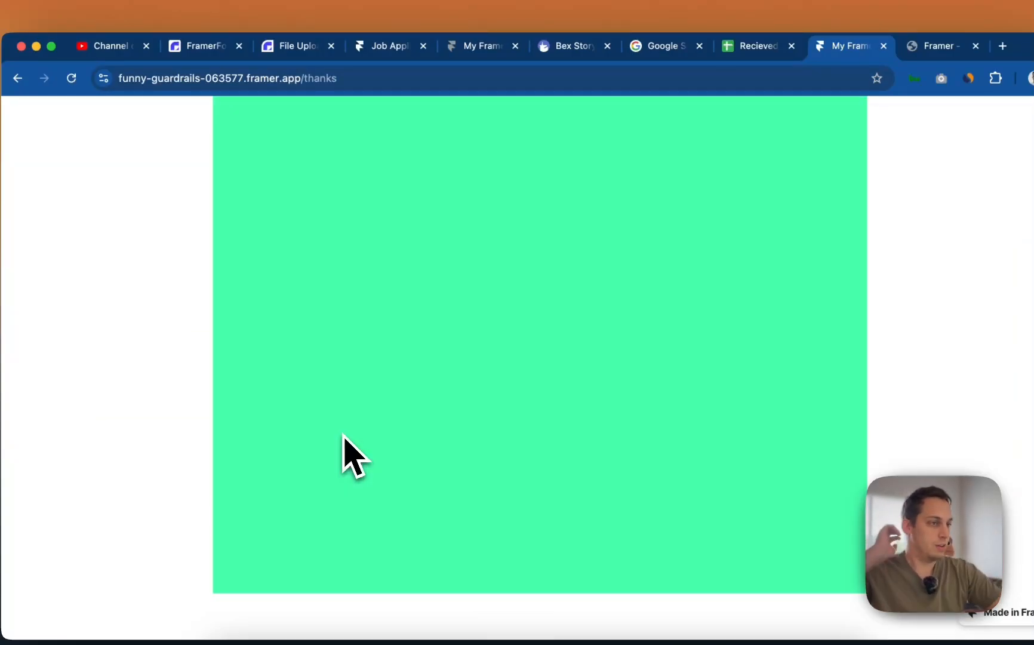
# - Confirm the new row in the sheet, then sync the Accepted Applicants CMS collection
pyautogui.click(934, 46)
pyautogui.click(756, 46)
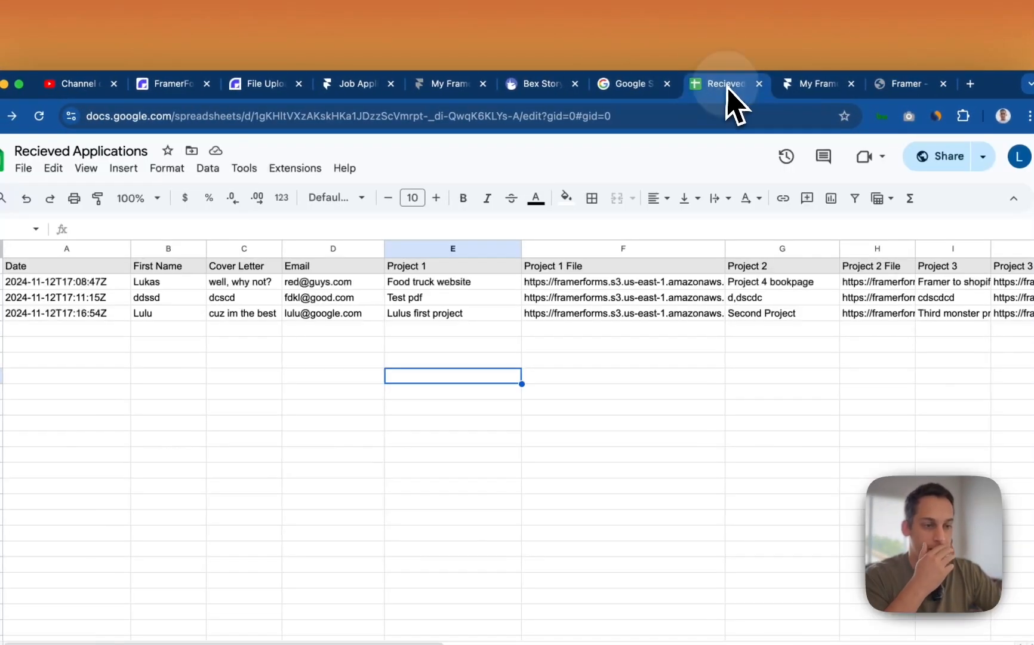
pyautogui.click(943, 83)
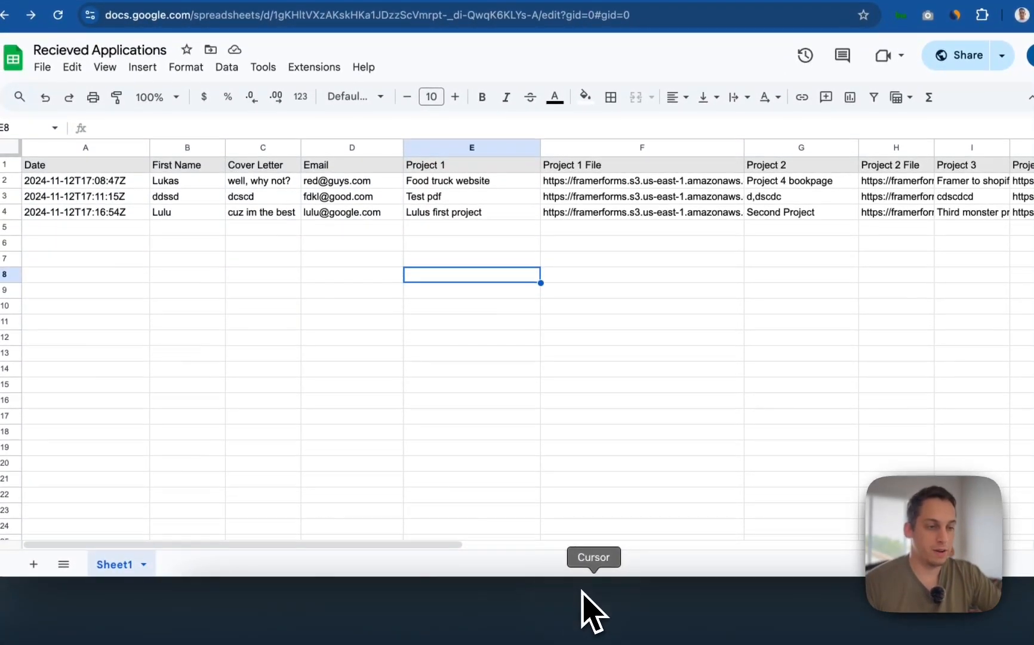
pyautogui.click(559, 605)
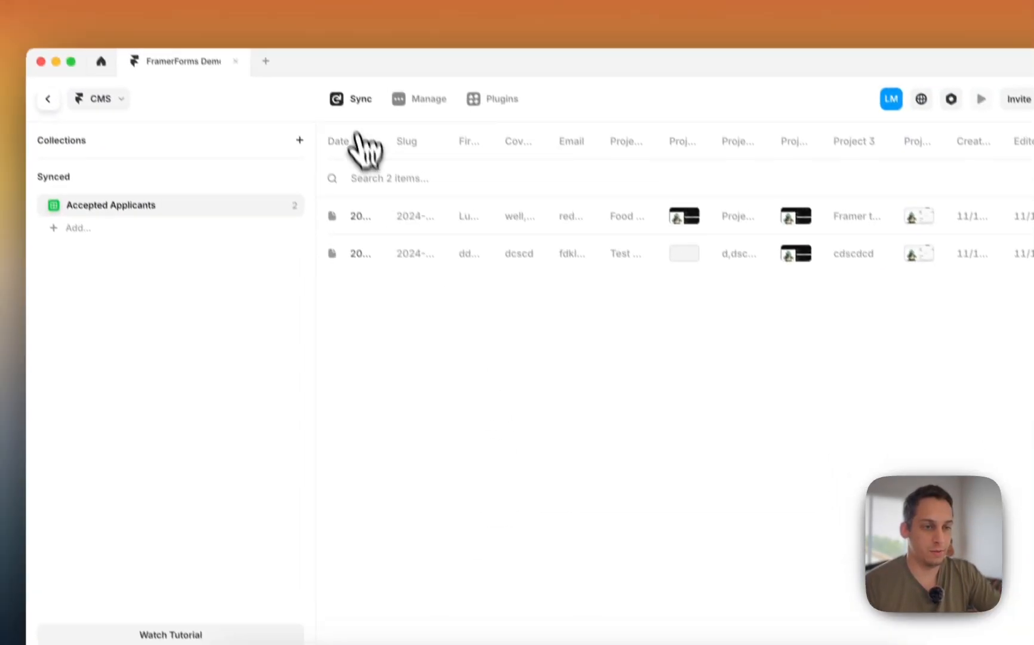
pyautogui.click(346, 98)
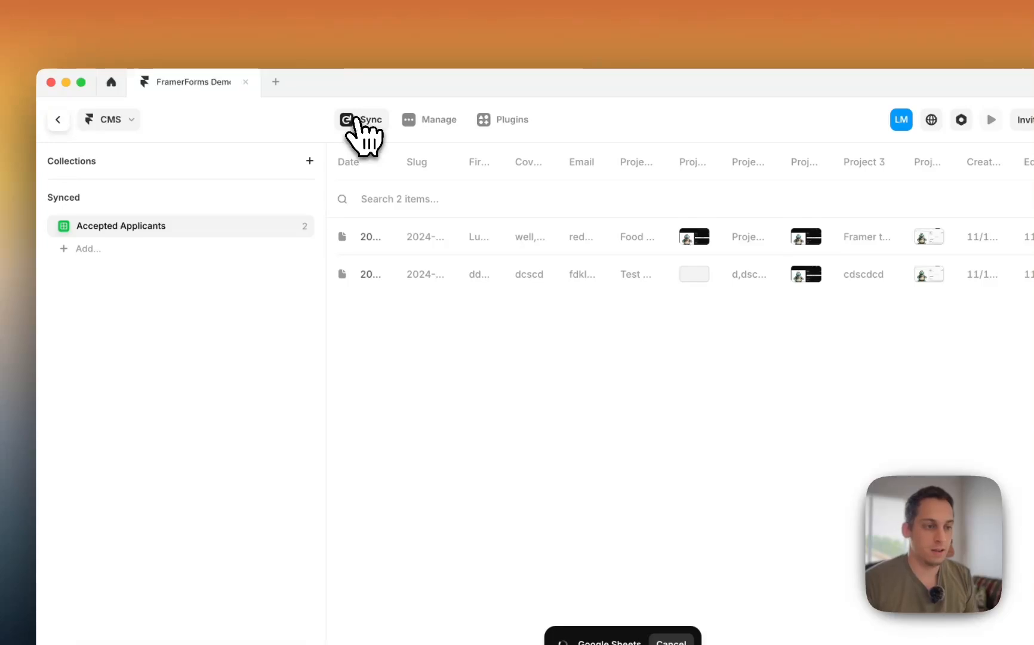
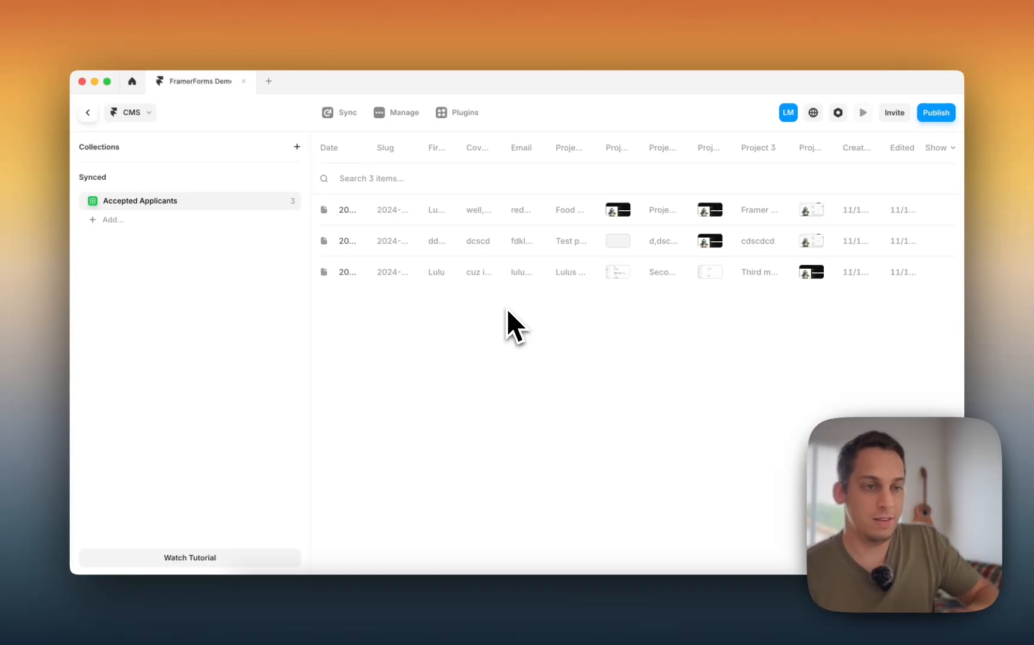
# - Return from the CMS to the canvas and bring up the Recieved Applications Google Sheet in Chrome
pyautogui.click(88, 112)
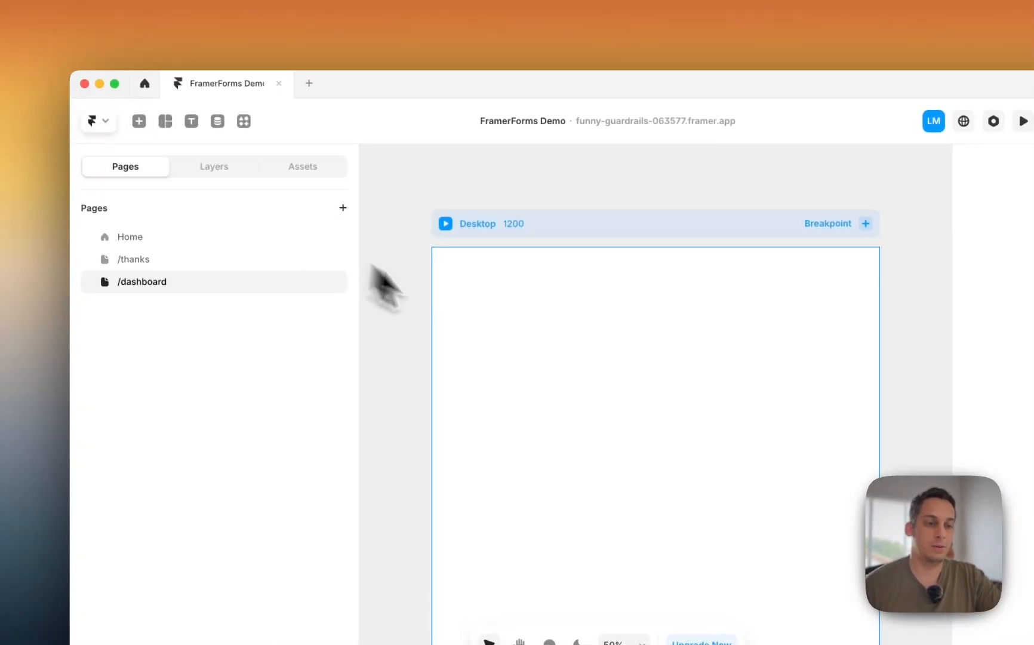
pyautogui.click(428, 307)
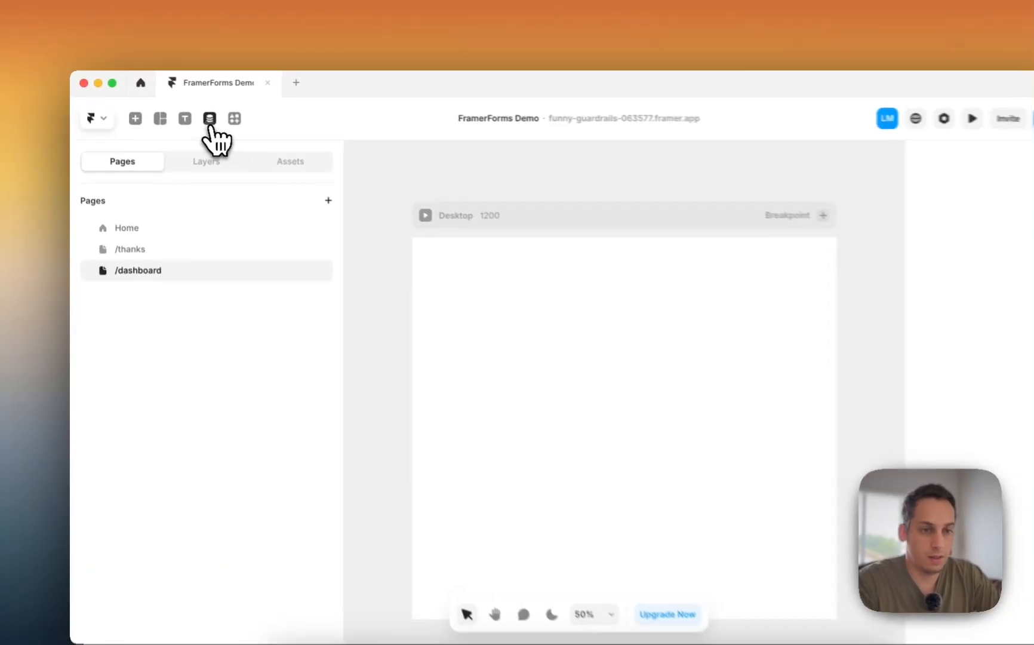
pyautogui.click(193, 114)
pyautogui.click(90, 117)
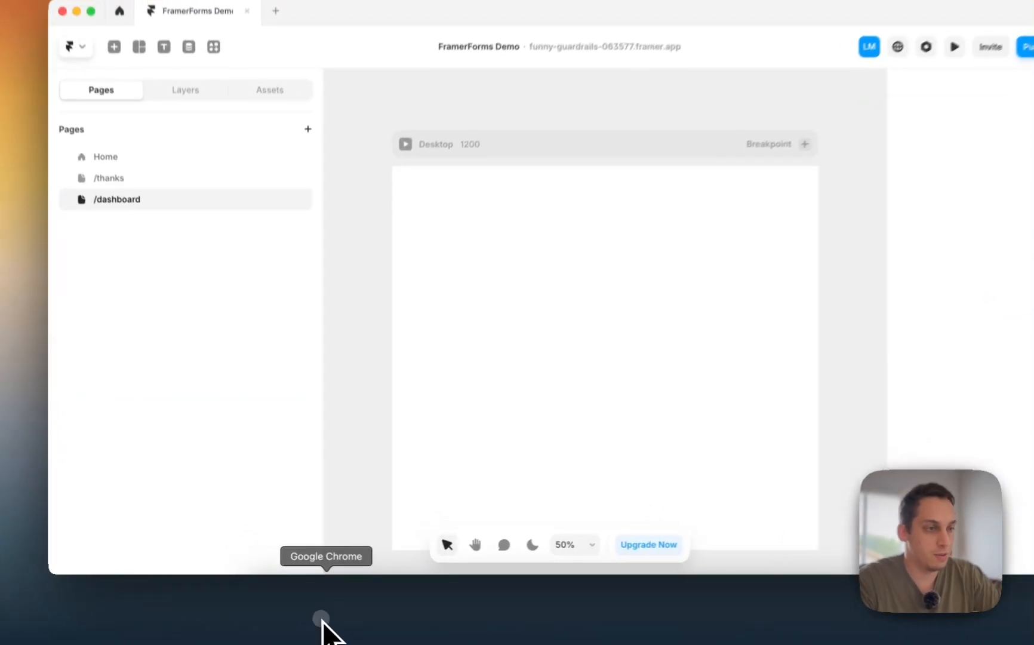
pyautogui.click(303, 615)
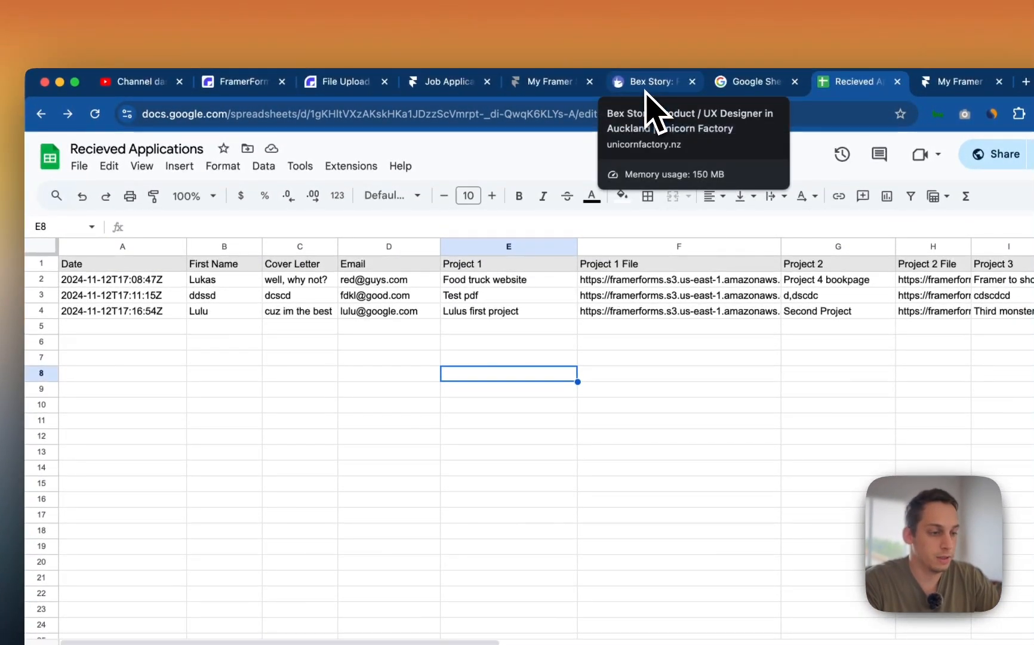
# - Browse the Unicorn Factory freelancer profile's photo, bio, detail cards and case studies for reference
pyautogui.click(645, 89)
pyautogui.scroll(-6, 416, 346)
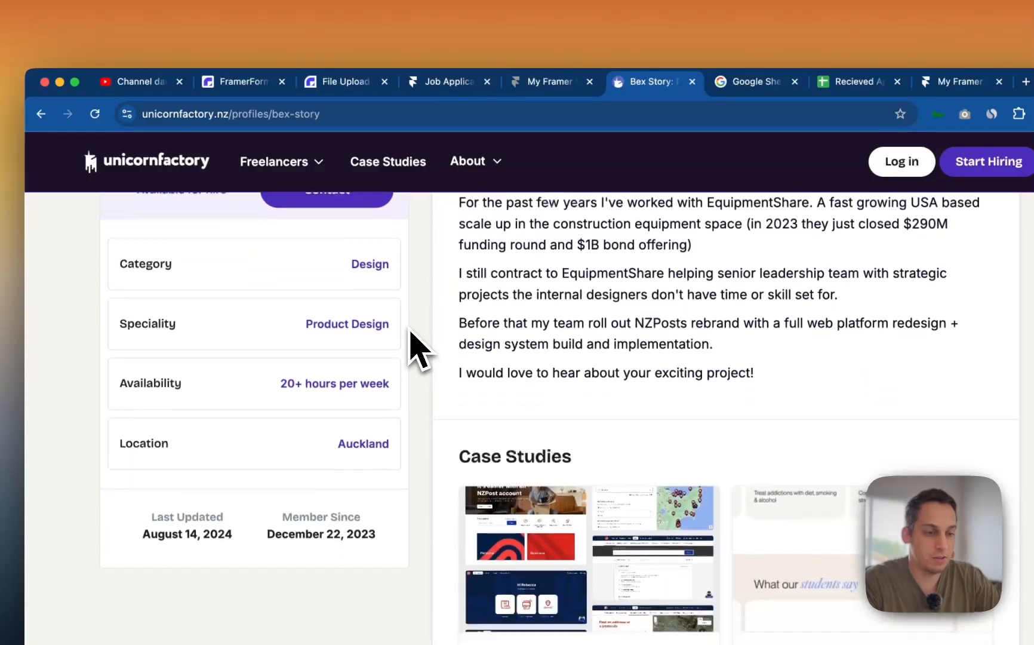
pyautogui.scroll(6, 416, 346)
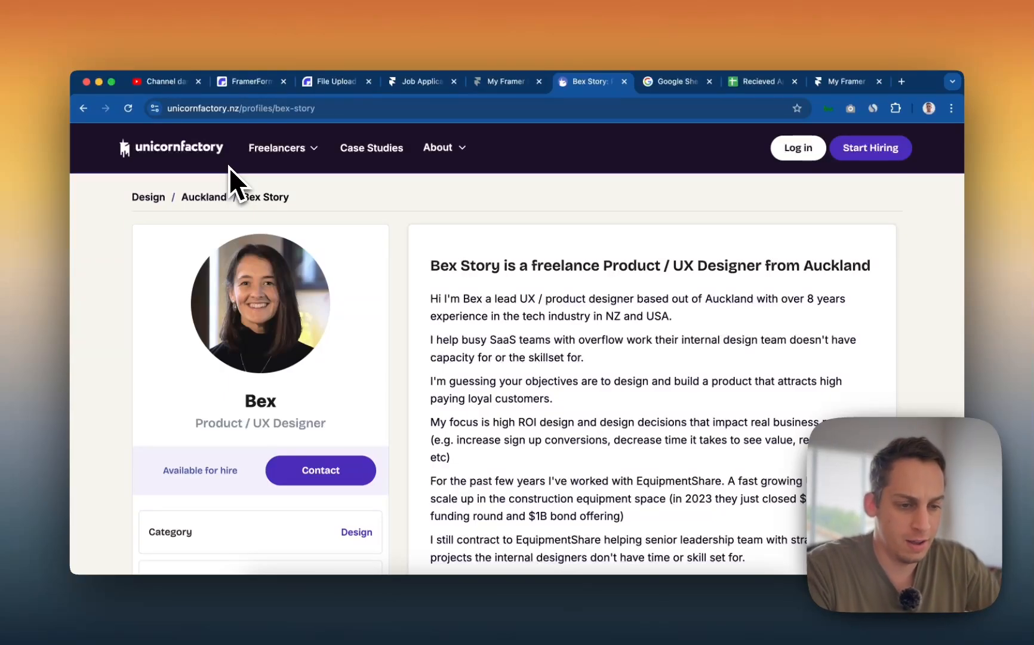
pyautogui.scroll(-5, 229, 167)
pyautogui.scroll(-10, 214, 263)
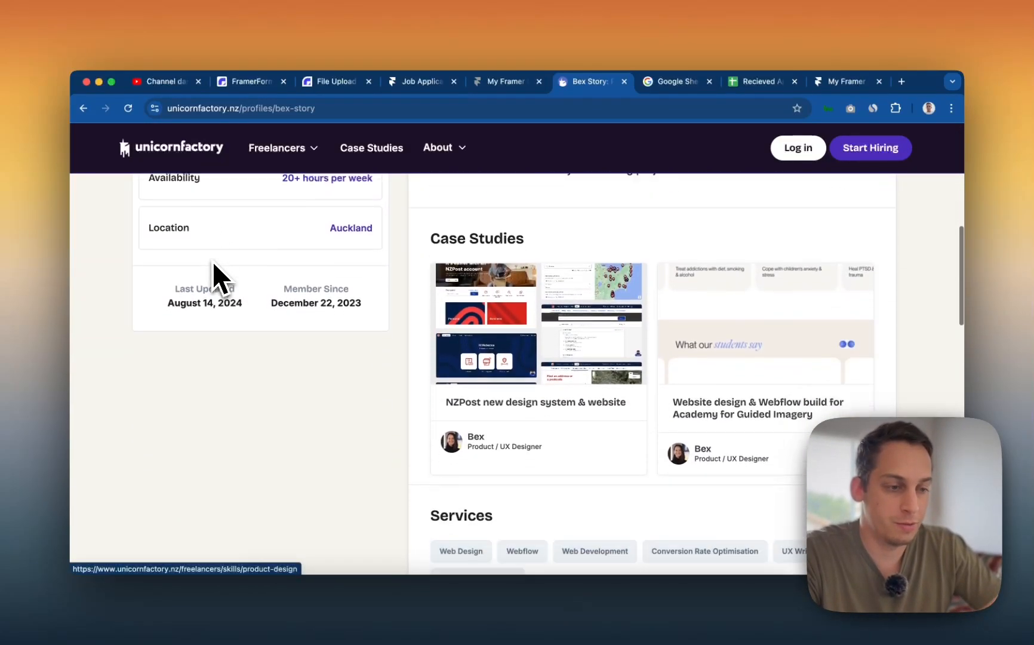
pyautogui.scroll(-5, 212, 261)
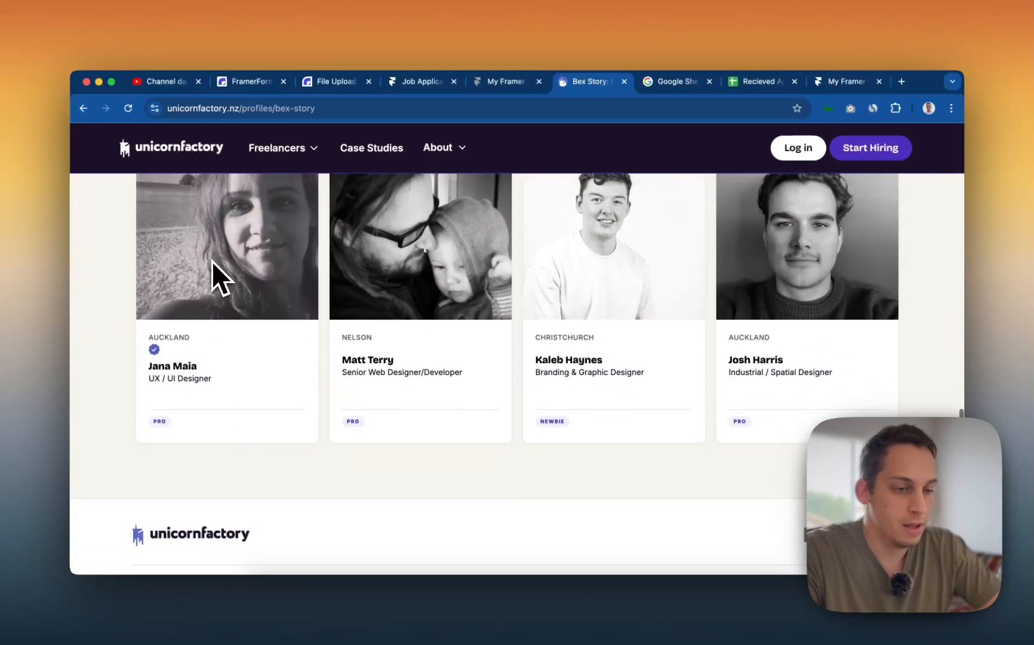
pyautogui.scroll(20, 212, 262)
pyautogui.scroll(-4, 212, 261)
pyautogui.scroll(-15, 213, 263)
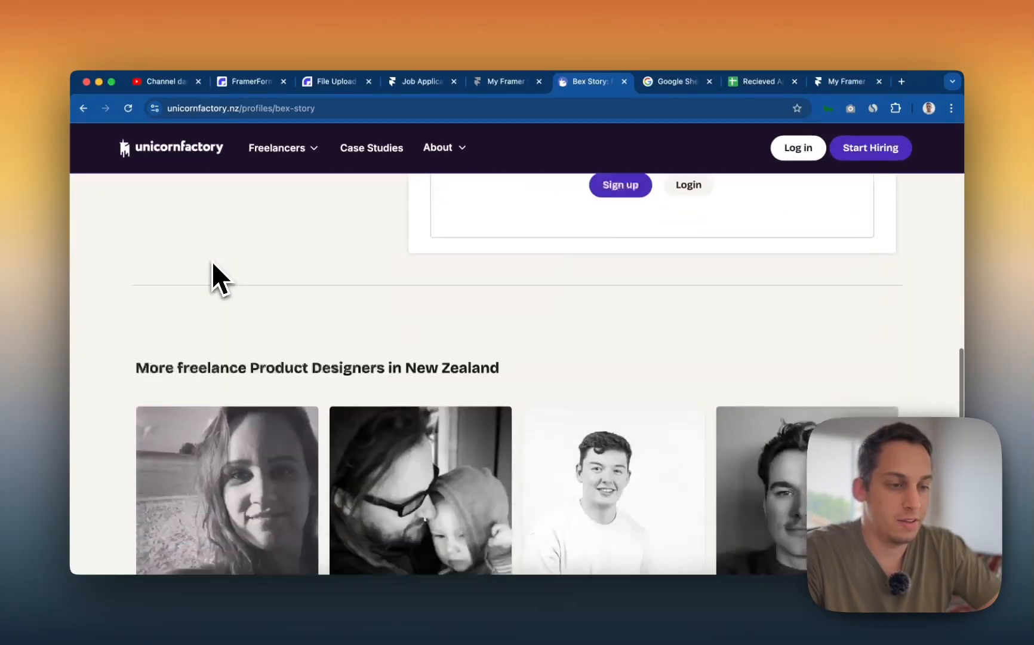
pyautogui.scroll(20, 212, 261)
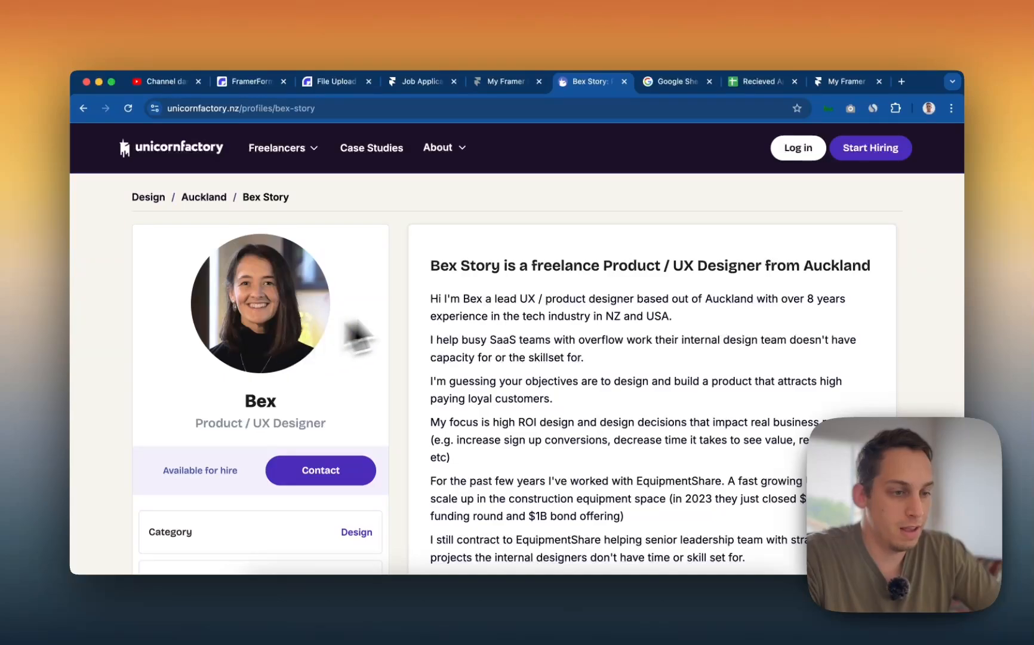
pyautogui.scroll(-5, 449, 331)
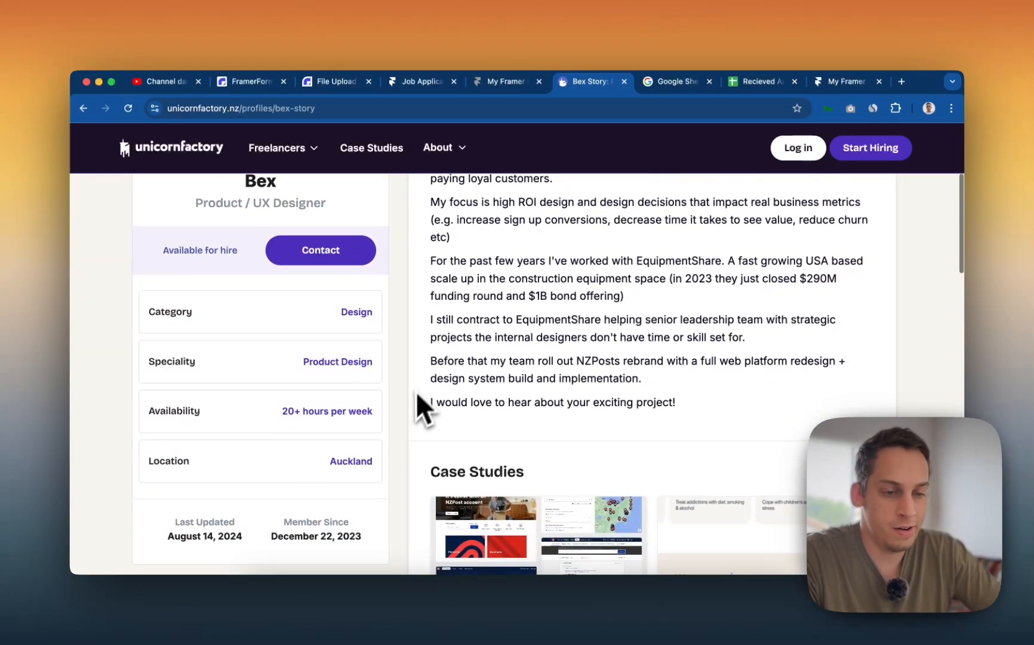
pyautogui.scroll(5, 411, 418)
pyautogui.scroll(-2, 180, 406)
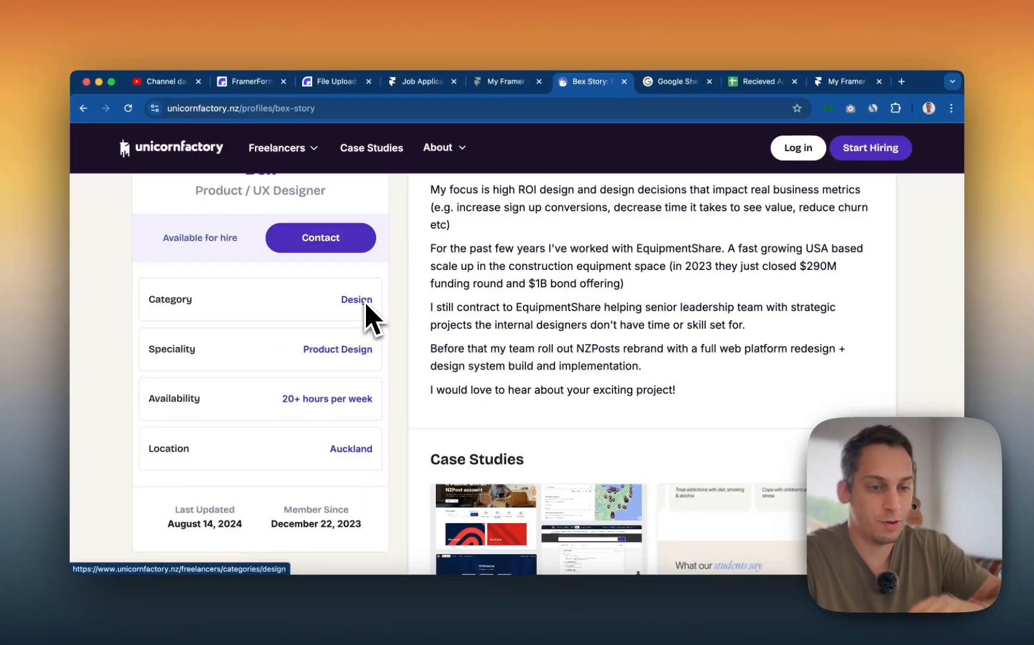
pyautogui.scroll(-2, 236, 394)
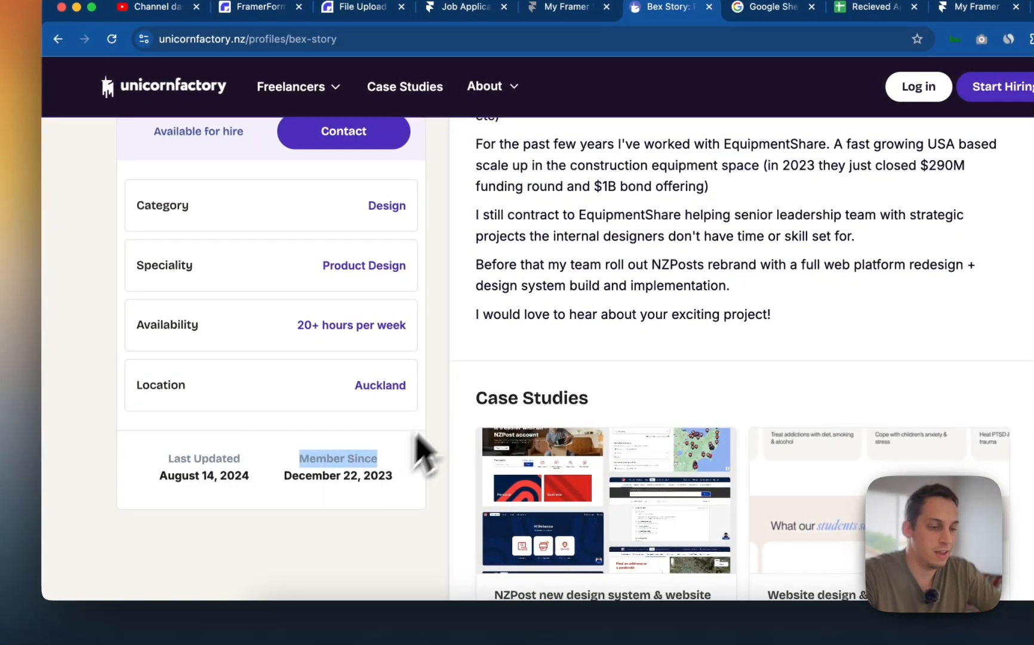
pyautogui.scroll(-5, 442, 430)
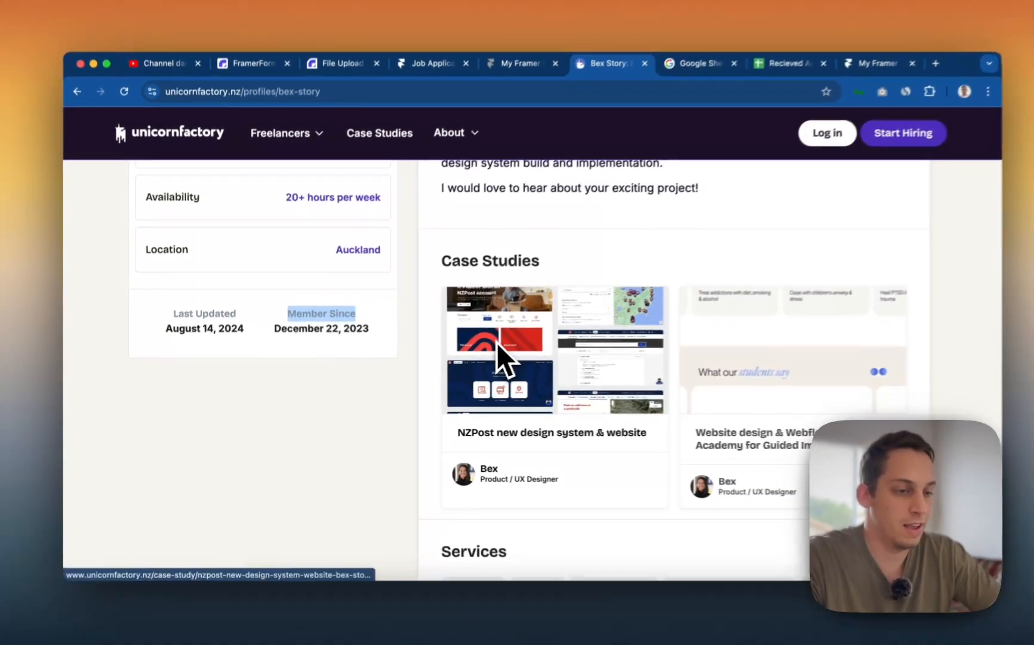
pyautogui.scroll(10, 537, 328)
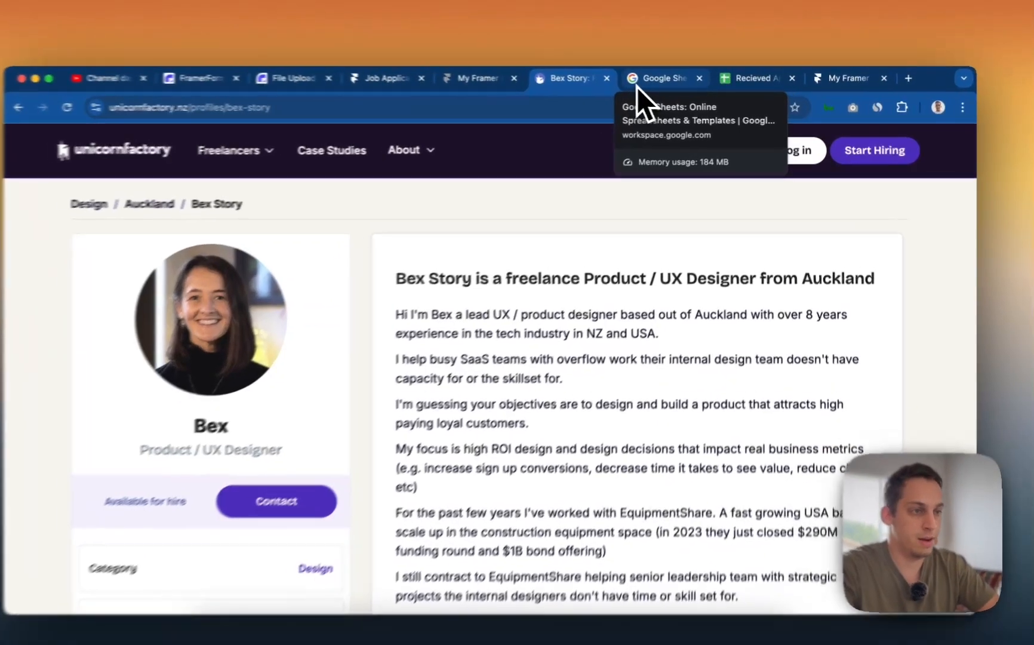
pyautogui.click(651, 87)
# - Flip through the browser tabs, then return to Framer and open the Accepted Applicants CMS collection
pyautogui.click(538, 74)
pyautogui.click(469, 78)
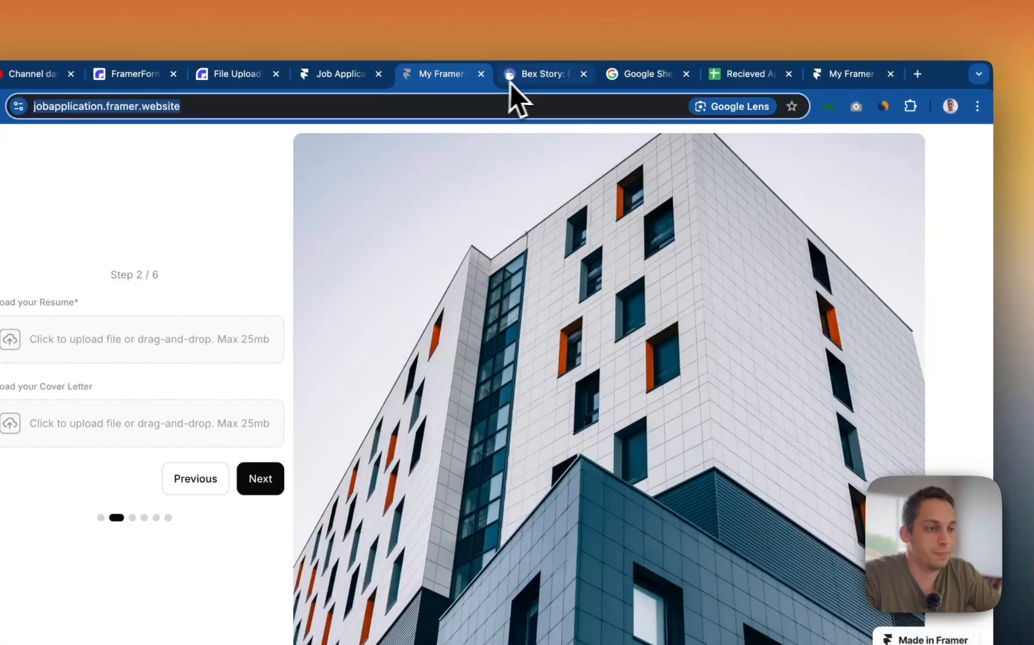
pyautogui.click(537, 74)
pyautogui.click(747, 74)
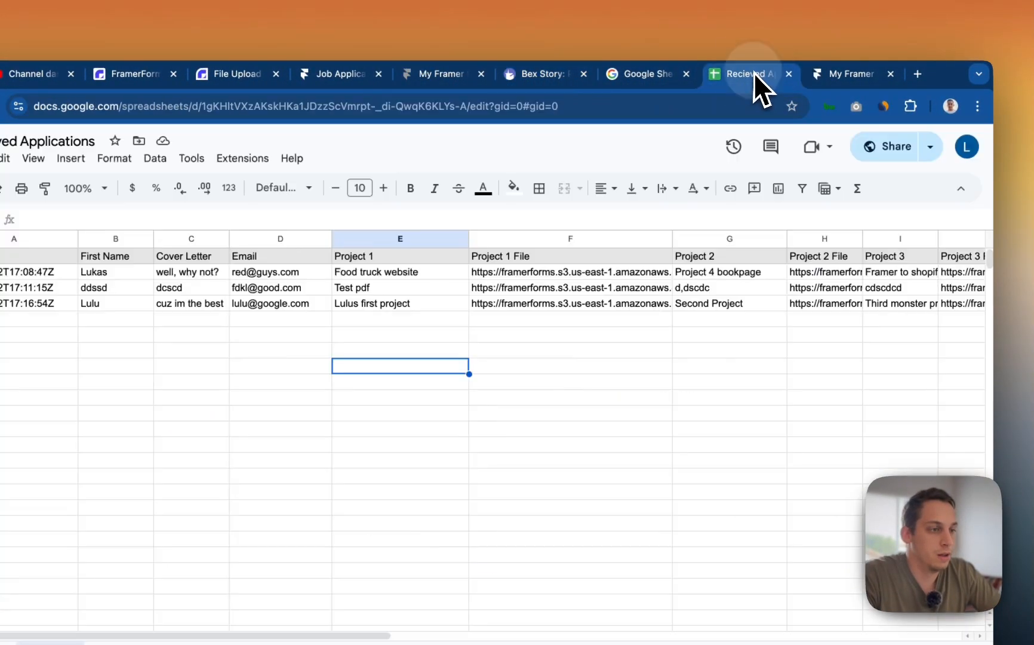
pyautogui.click(827, 74)
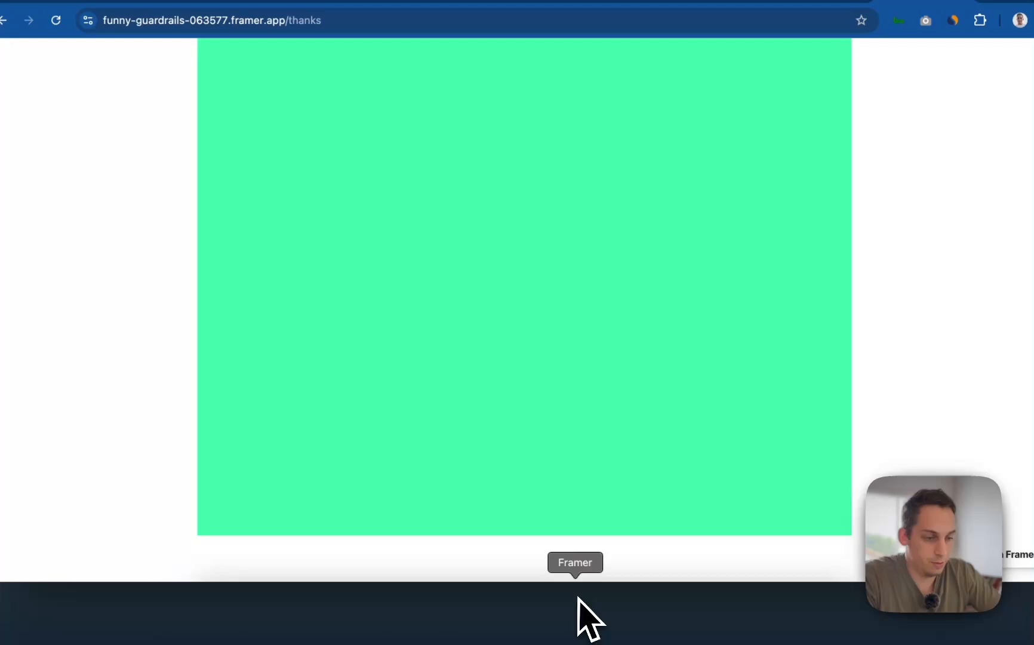
pyautogui.click(579, 598)
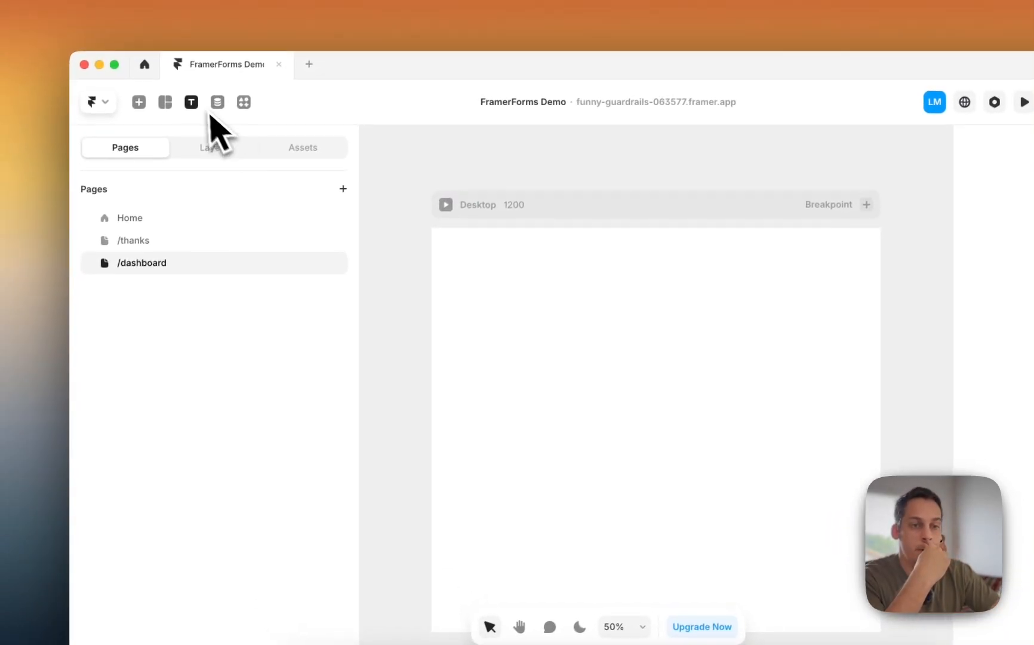
pyautogui.click(218, 103)
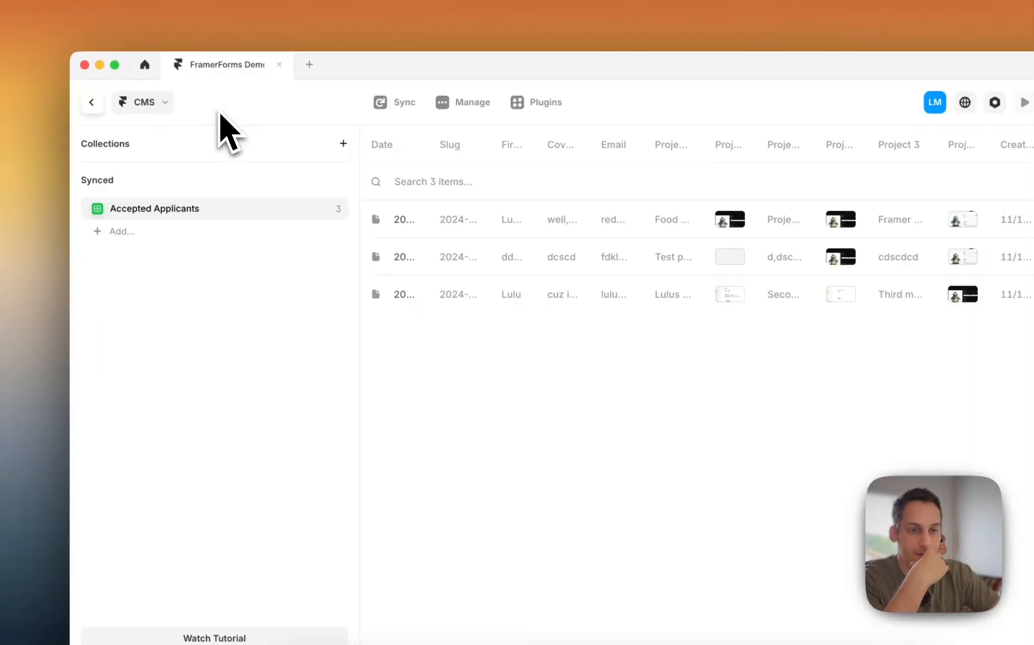
# - Insert the Accepted Applicants collection list onto the /dashboard page
pyautogui.click(104, 102)
pyautogui.click(143, 106)
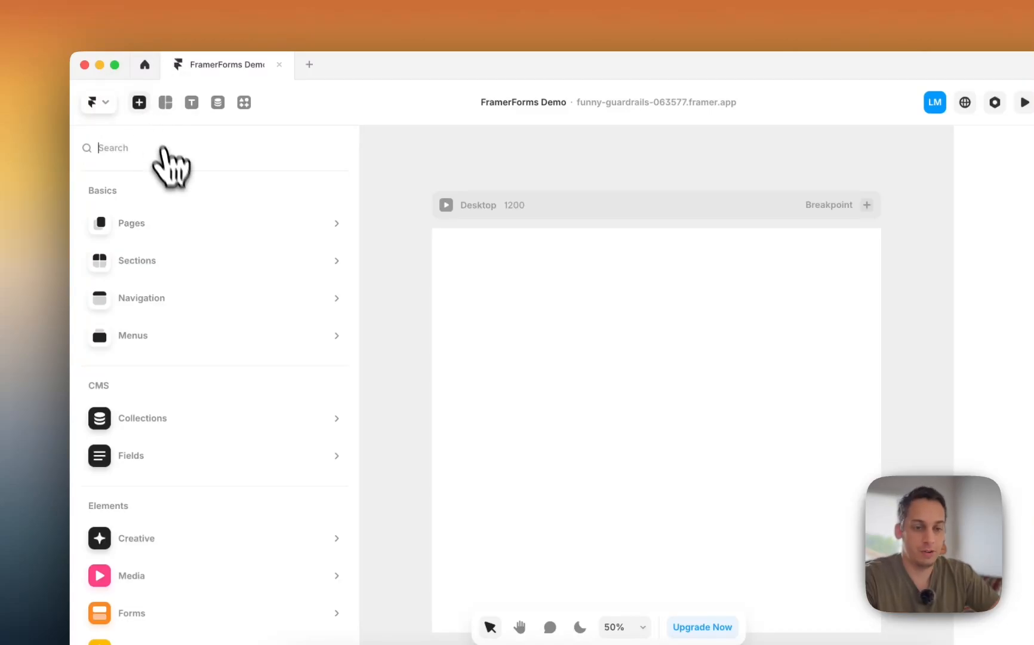
pyautogui.write('coll')
pyautogui.press('BackSpace')
pyautogui.press('BackSpace')
pyautogui.press('BackSpace')
pyautogui.press('BackSpace')
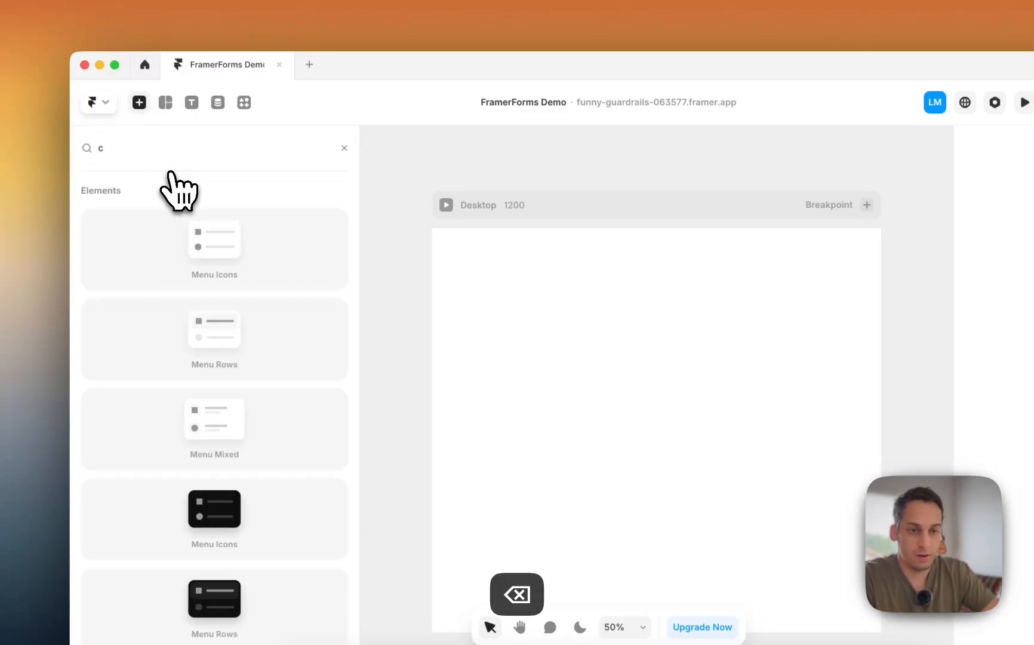
pyautogui.moveTo(221, 412)
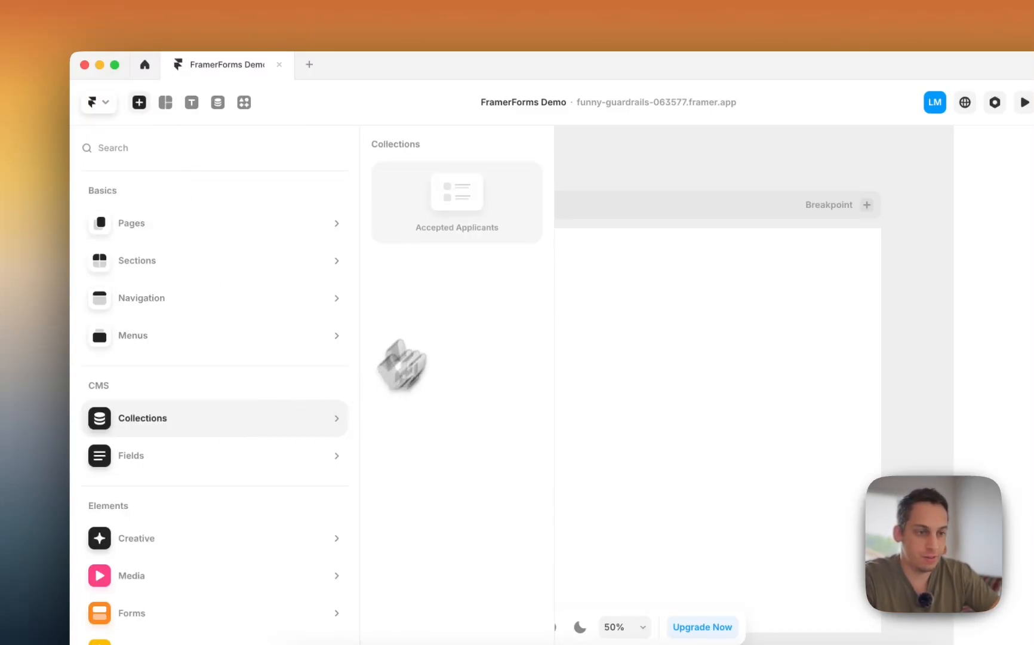
pyautogui.moveTo(445, 209); pyautogui.dragTo(515, 319)
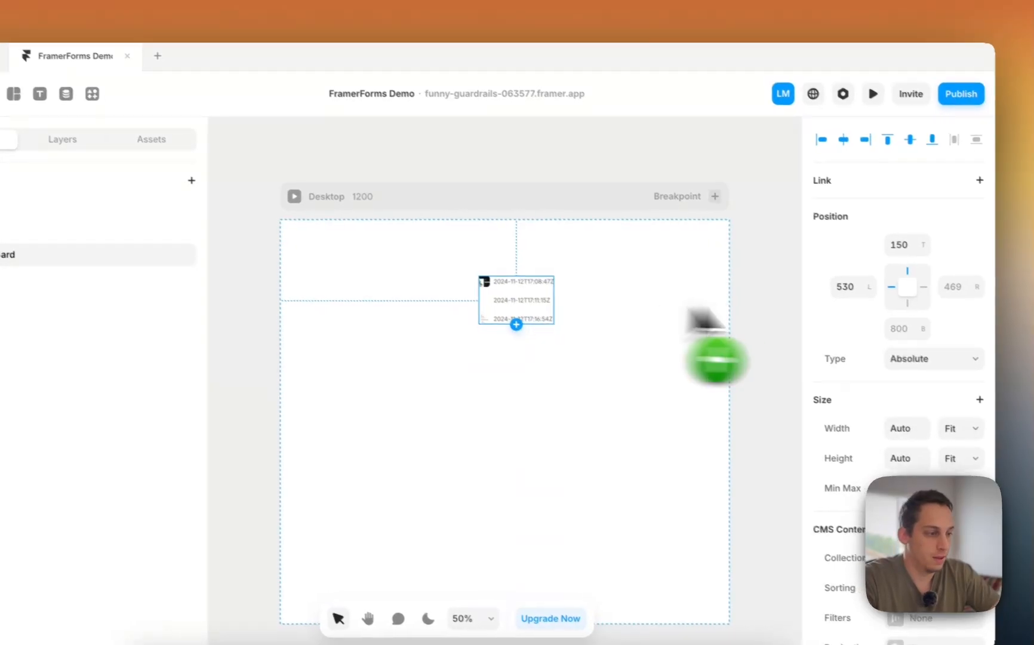
pyautogui.click(963, 428)
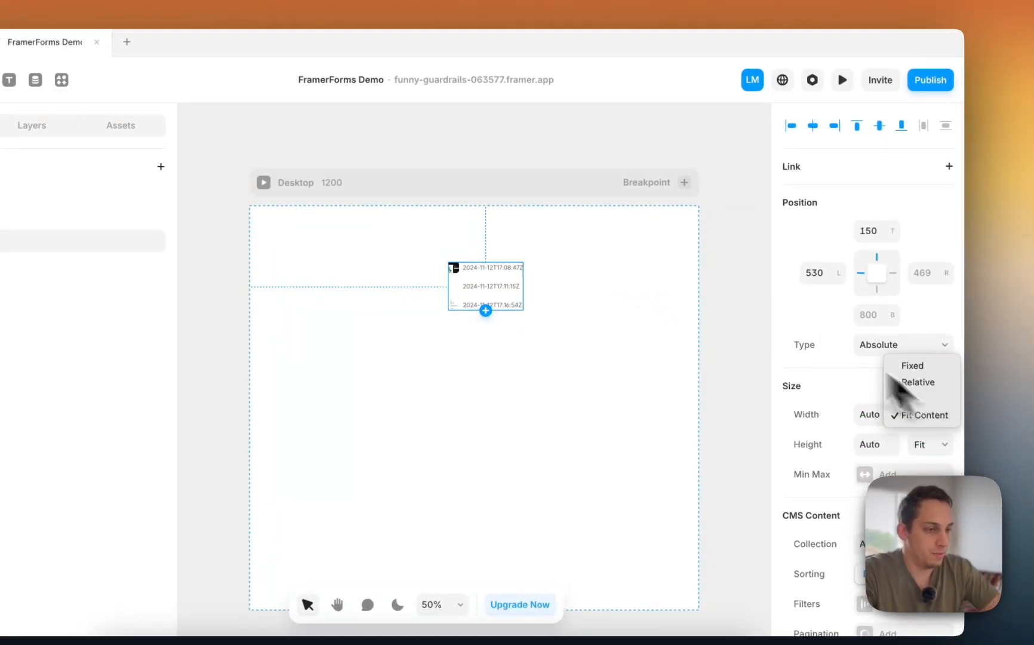
pyautogui.click(677, 261)
# - Set the Desktop frame height to Fit Content and the collection list height to Fill
pyautogui.click(598, 195)
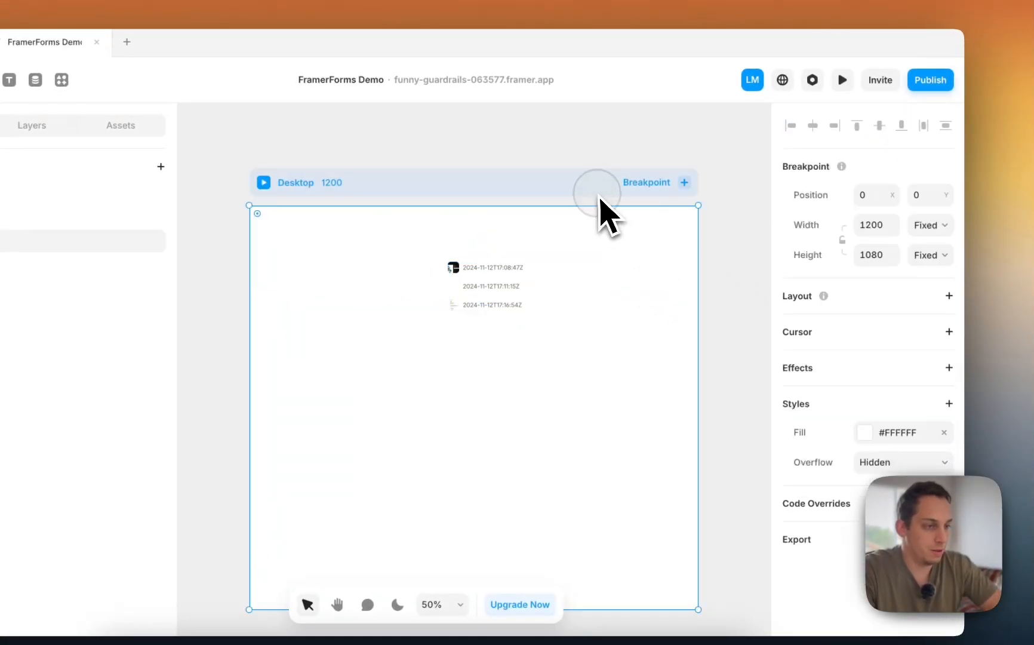
pyautogui.click(945, 257)
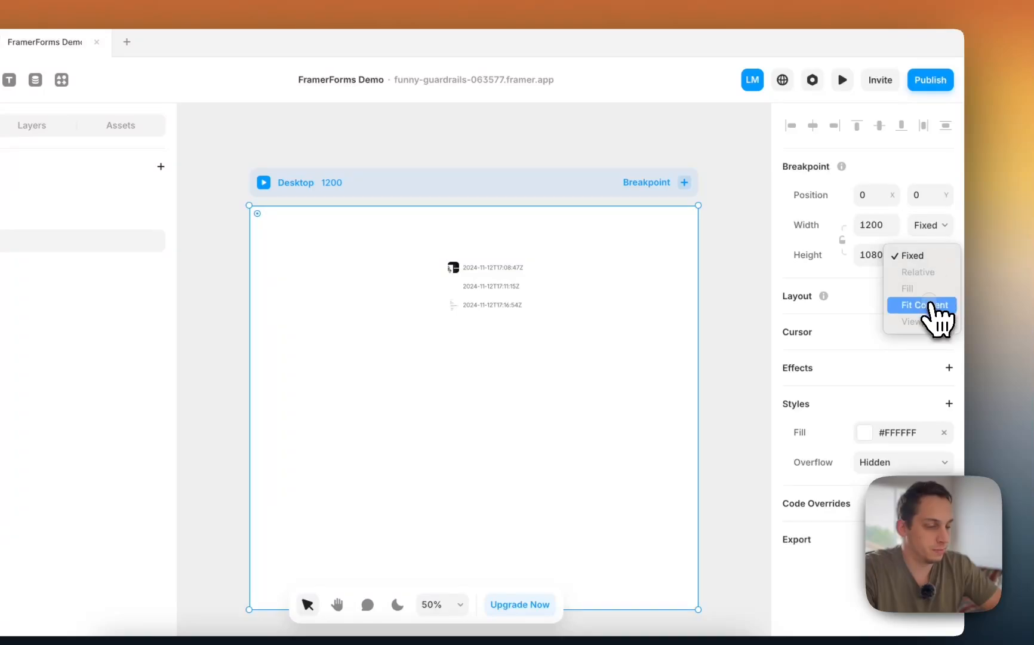
pyautogui.click(925, 305)
pyautogui.click(479, 261)
pyautogui.click(932, 337)
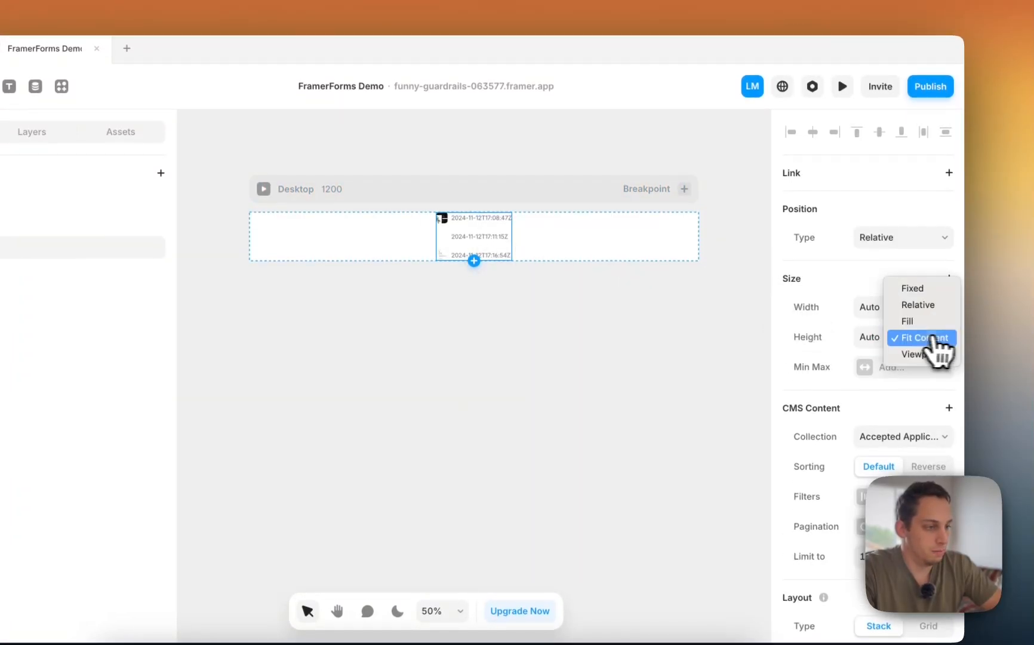
pyautogui.click(922, 322)
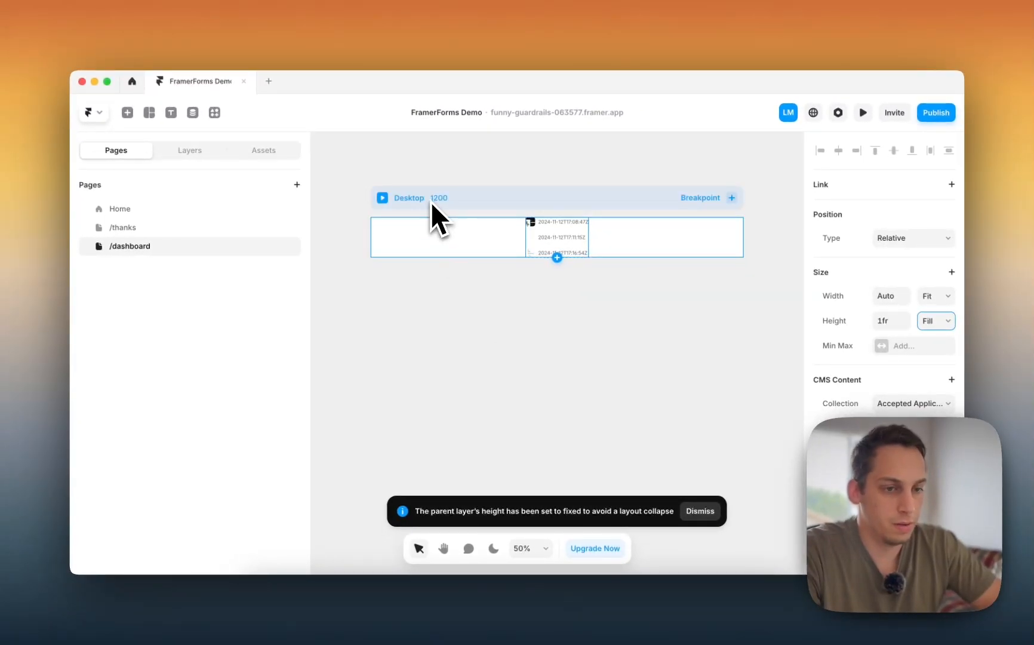
# - Wrap the Accepted Applicants list in a new stack with width set to Fill
pyautogui.click(189, 149)
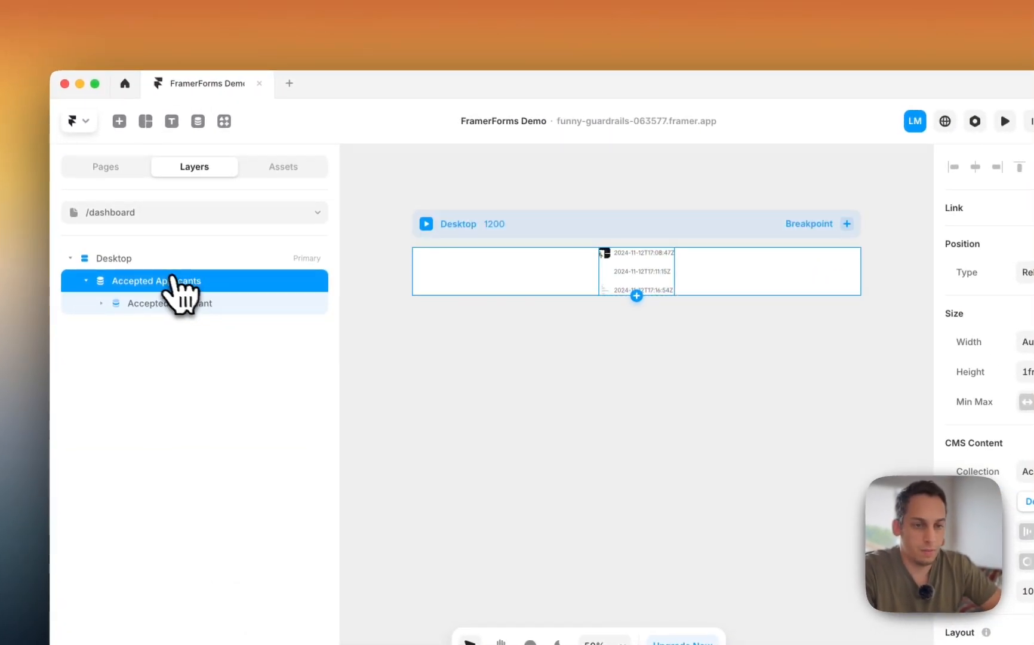
pyautogui.rightClick(622, 262)
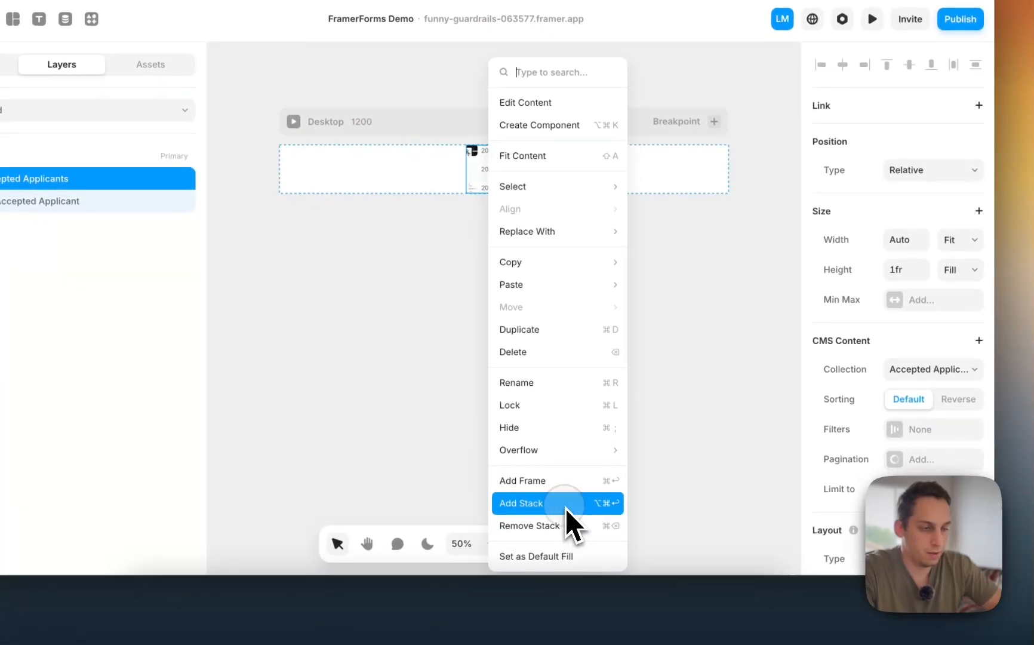
pyautogui.click(555, 552)
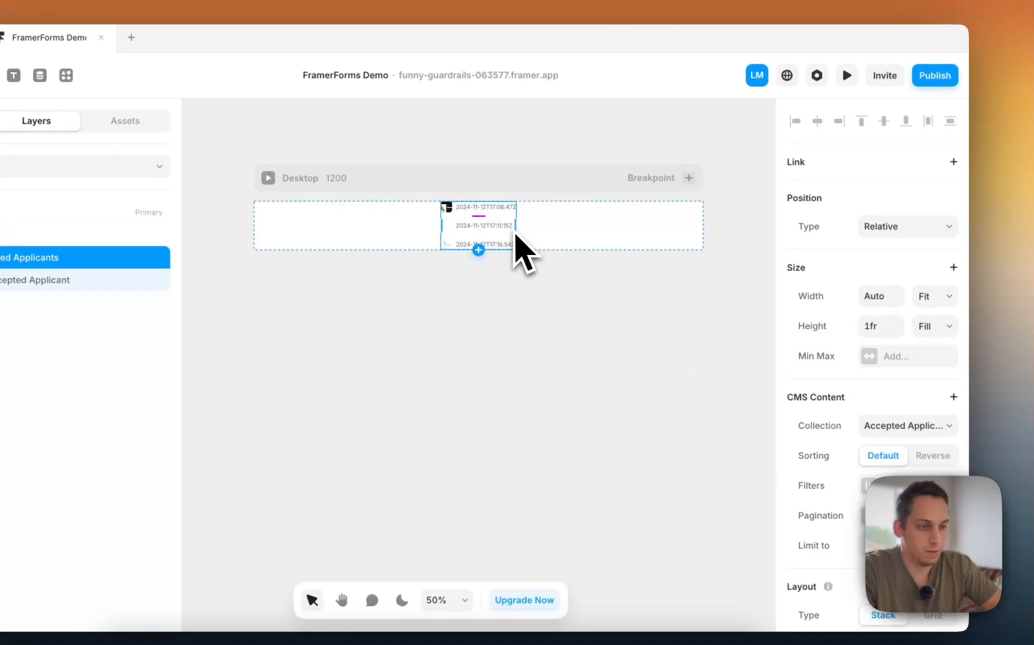
pyautogui.click(944, 297)
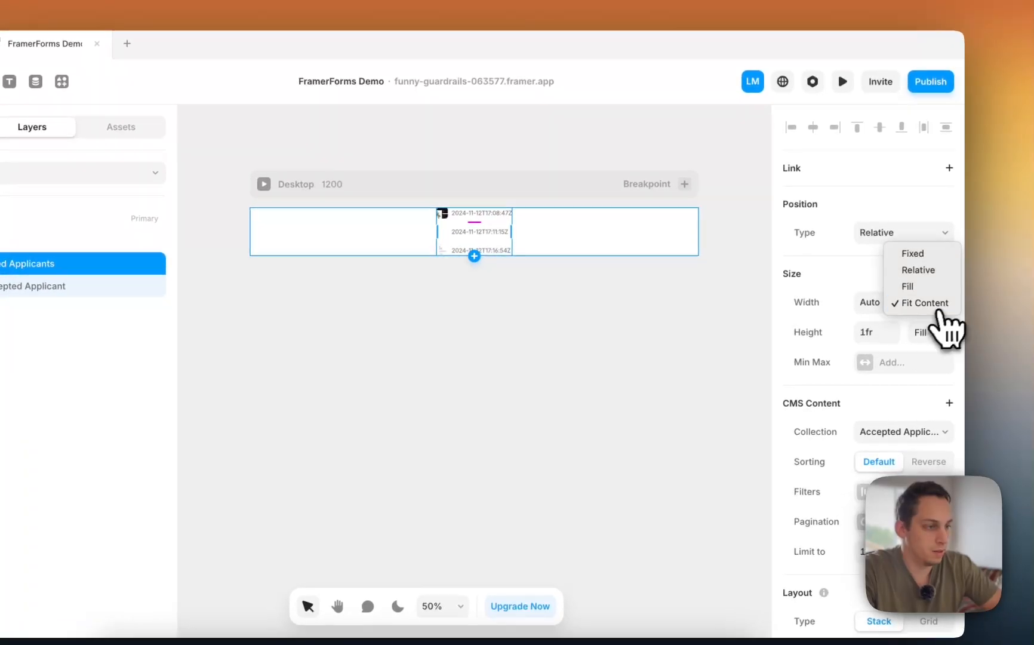
pyautogui.click(931, 287)
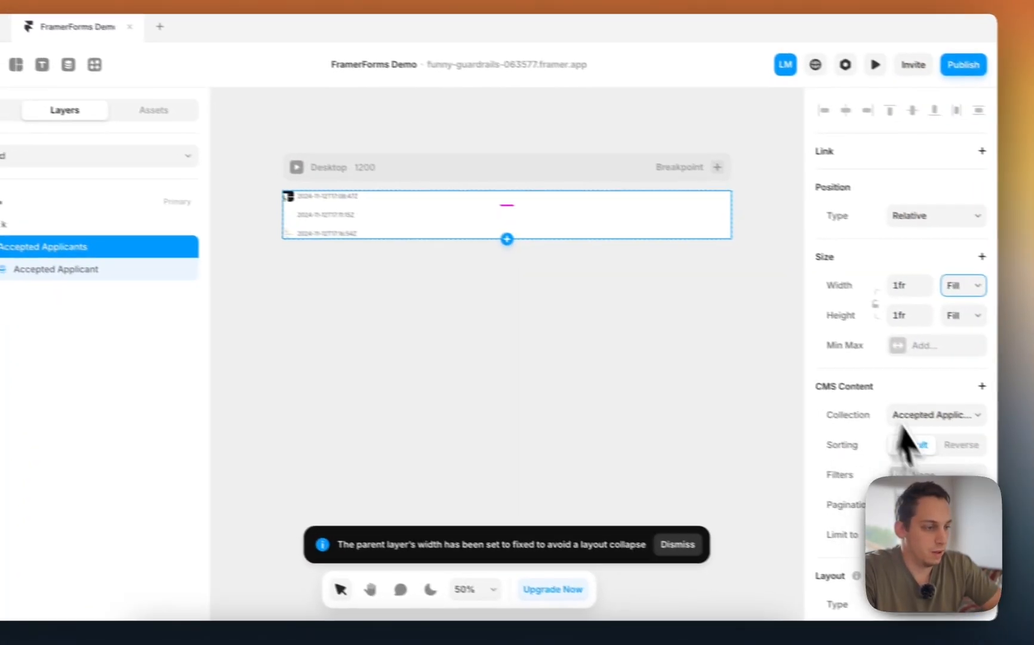
# - Switch the layout type to a two-column Grid and expand the applicant item's layers
pyautogui.scroll(-5, 848, 430)
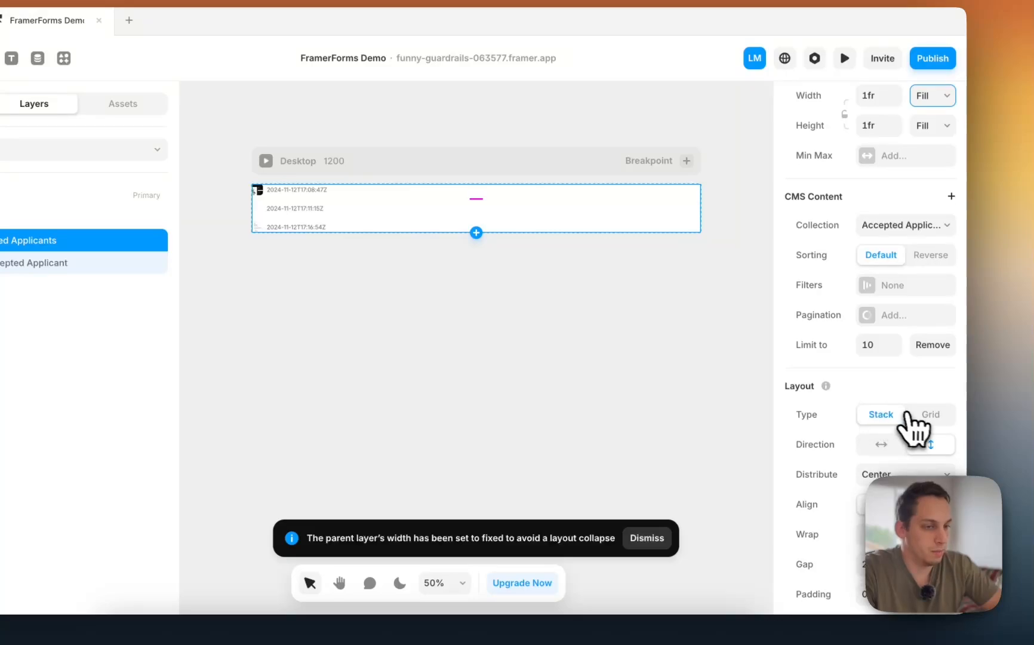
pyautogui.click(917, 416)
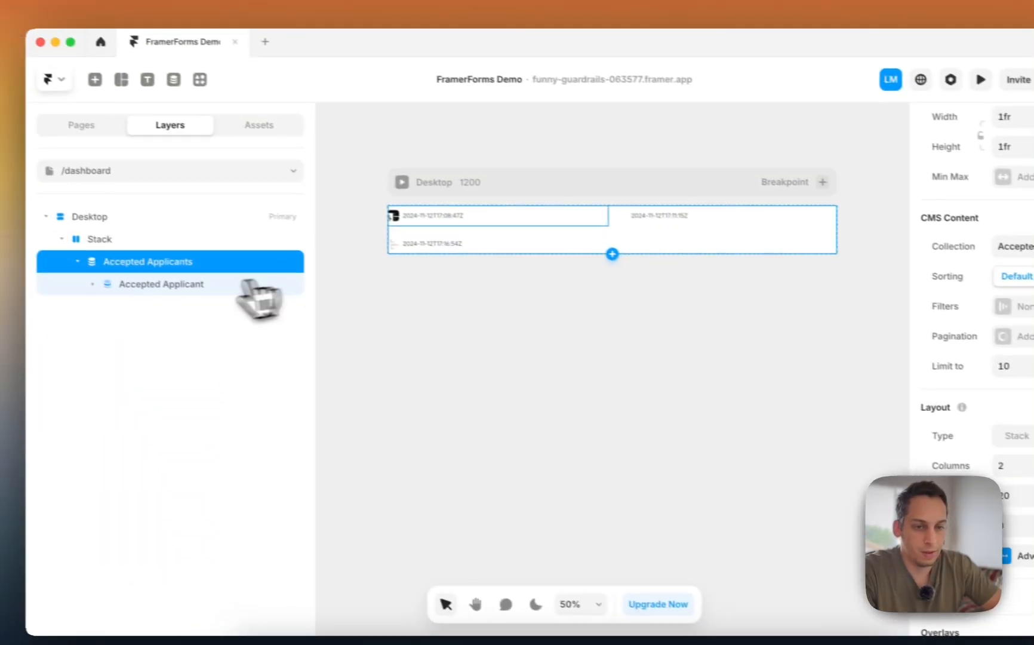
pyautogui.click(127, 295)
pyautogui.click(180, 319)
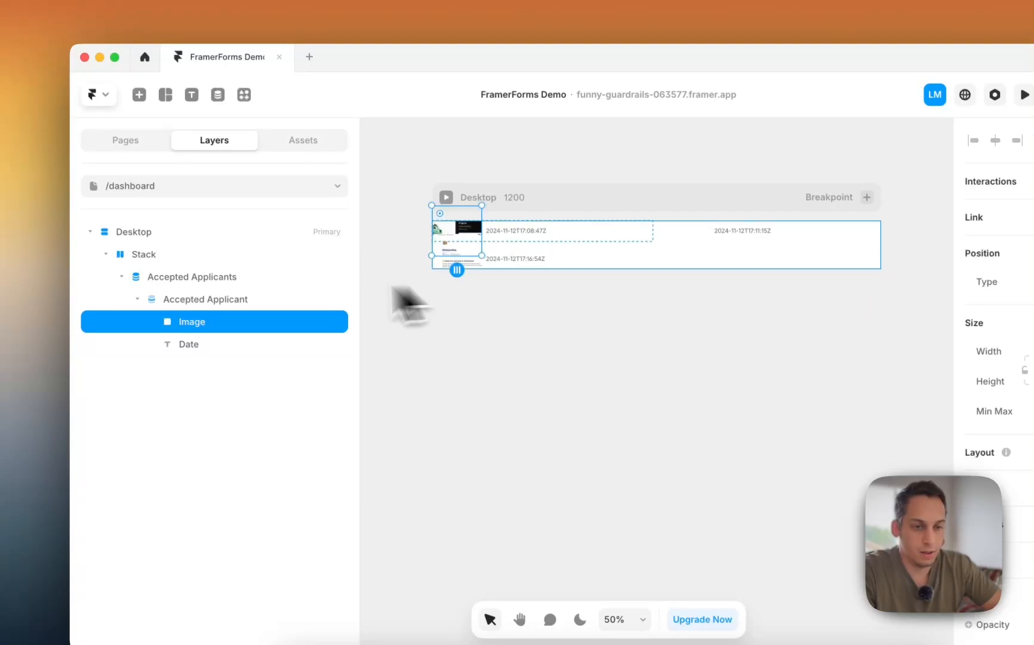
# - Set height to Fit Content on the applicant item, the list, the wrapping stack and Desktop
pyautogui.click(247, 299)
pyautogui.click(935, 393)
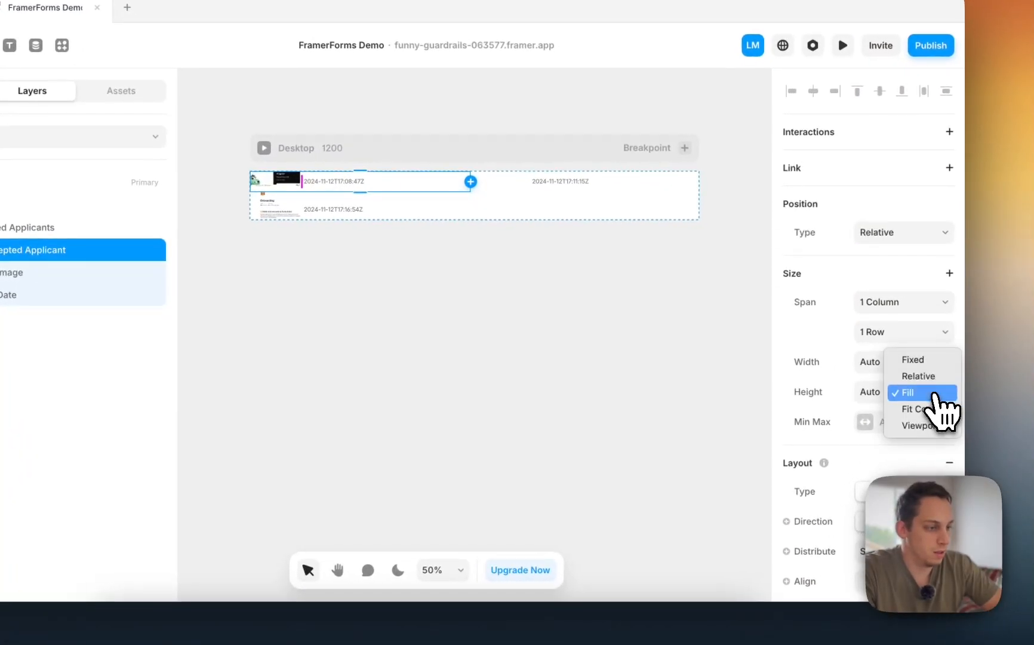
pyautogui.click(934, 410)
pyautogui.click(49, 228)
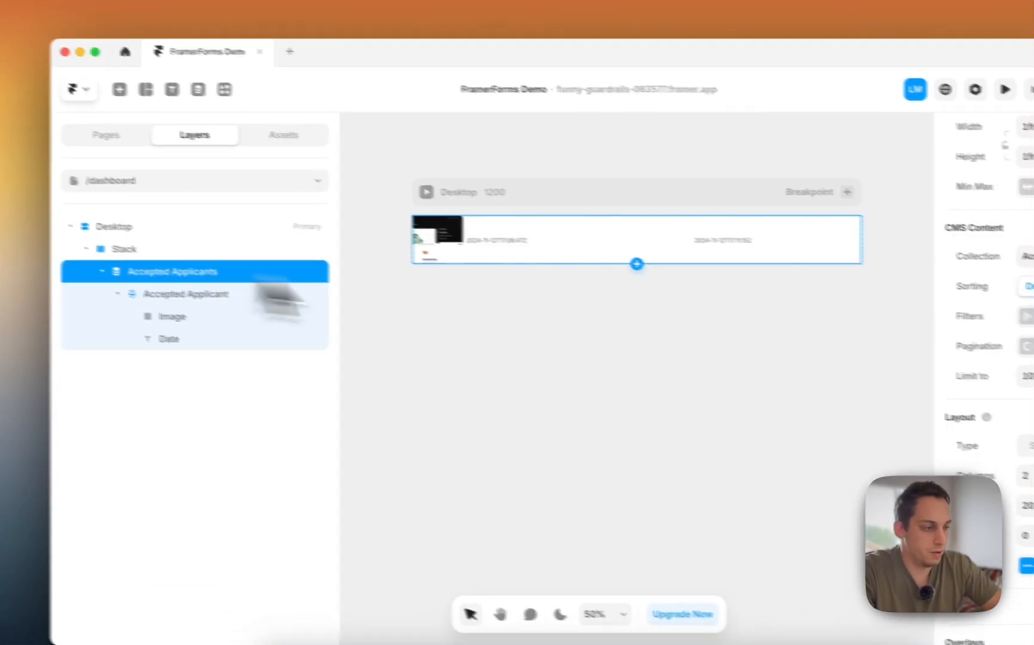
pyautogui.scroll(3, 947, 422)
pyautogui.click(929, 279)
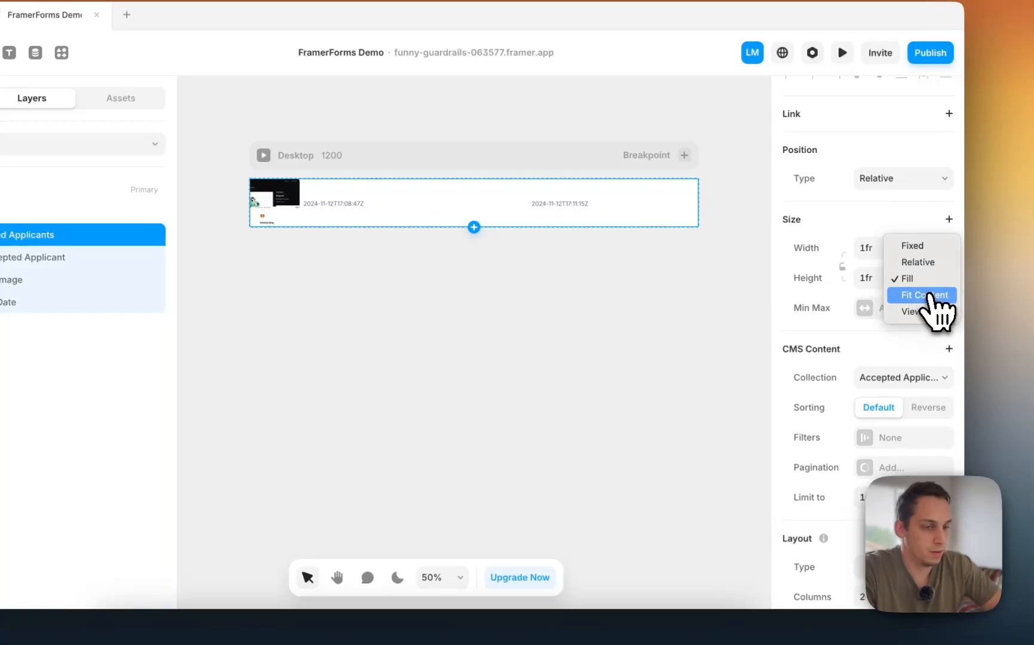
pyautogui.click(930, 294)
pyautogui.click(6, 213)
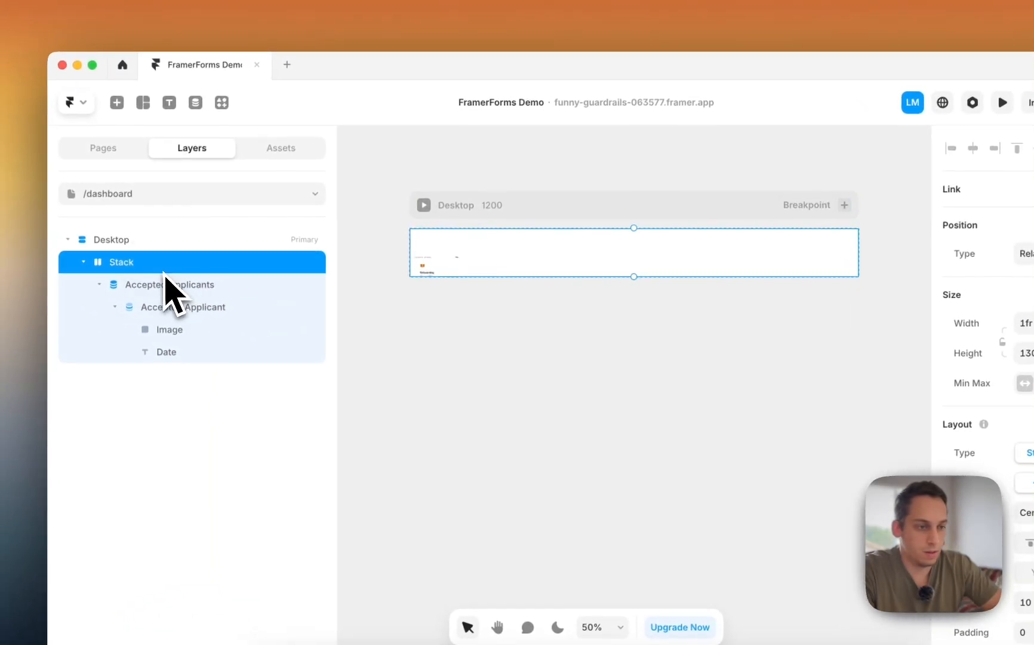
pyautogui.click(942, 336)
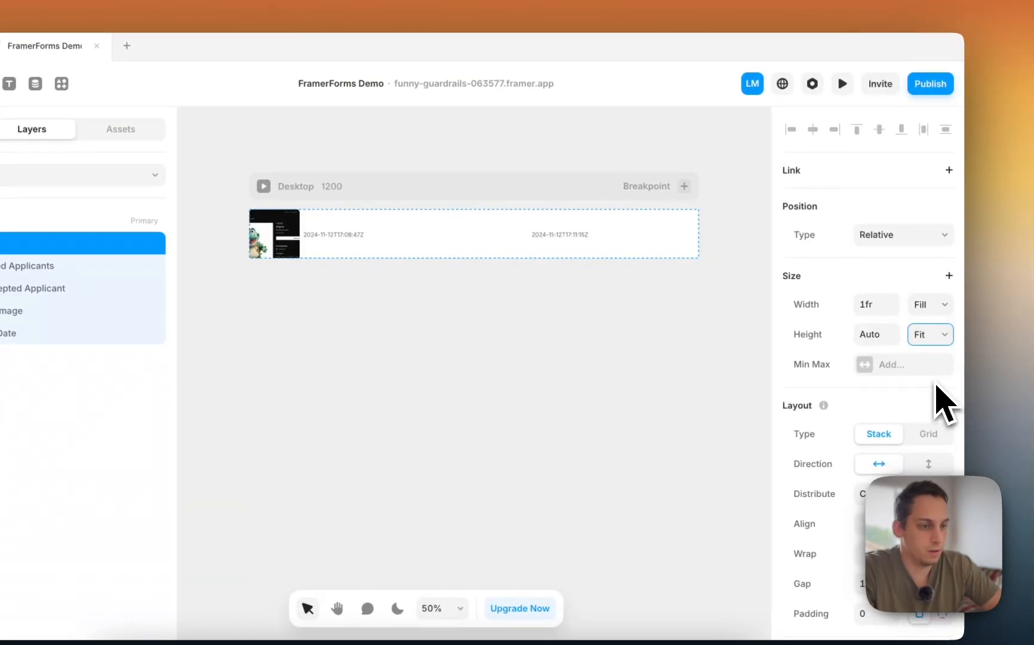
pyautogui.click(37, 224)
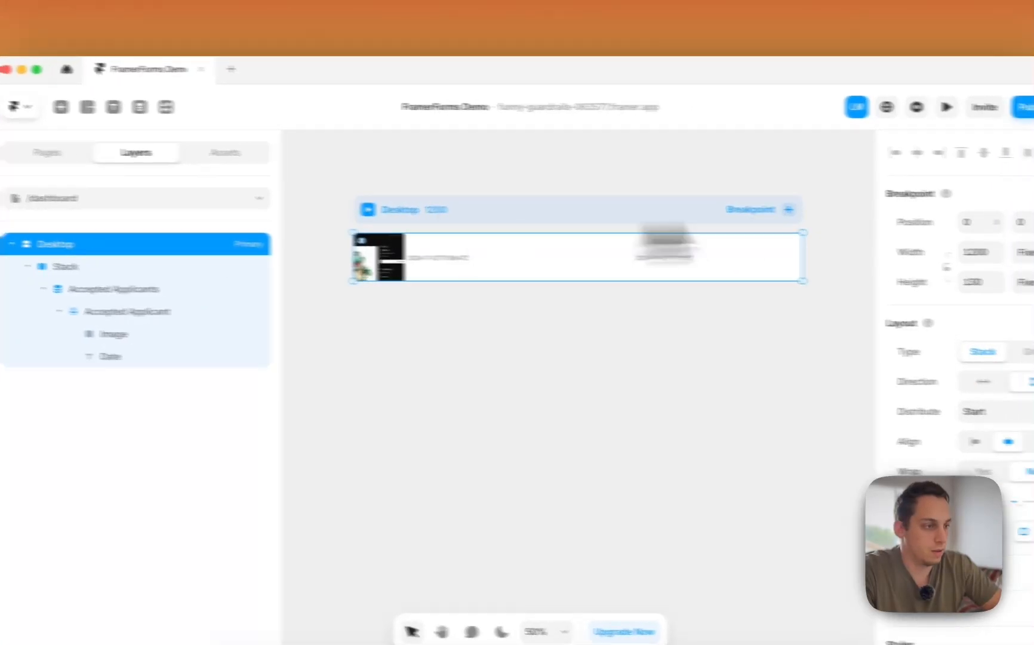
pyautogui.click(1029, 282)
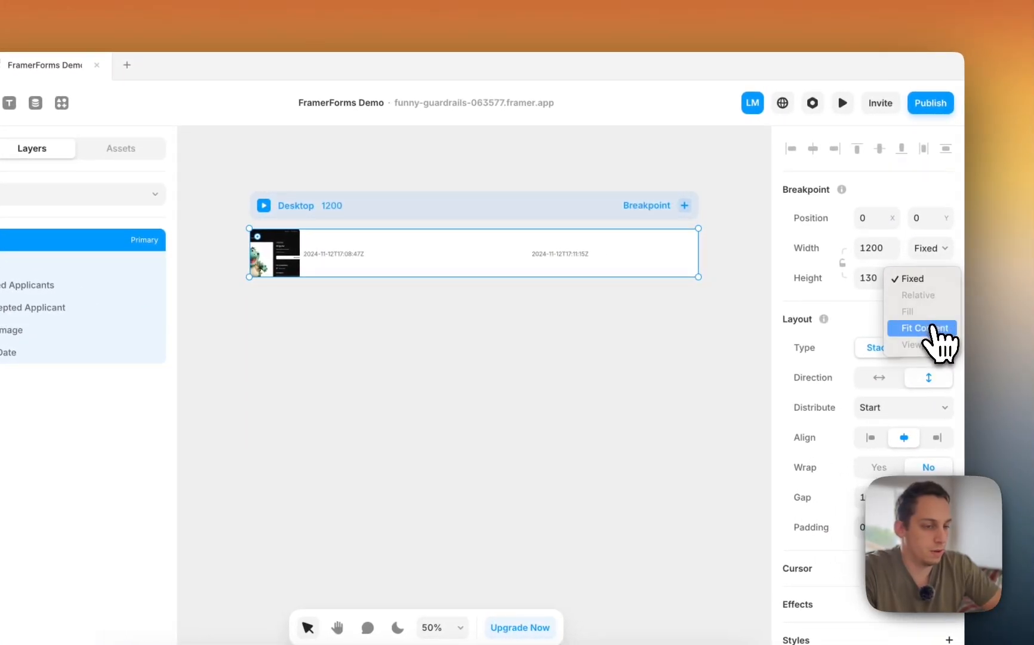
pyautogui.click(1029, 334)
# - Set the item's direction to vertical so each image sits above its date
pyautogui.click(383, 281)
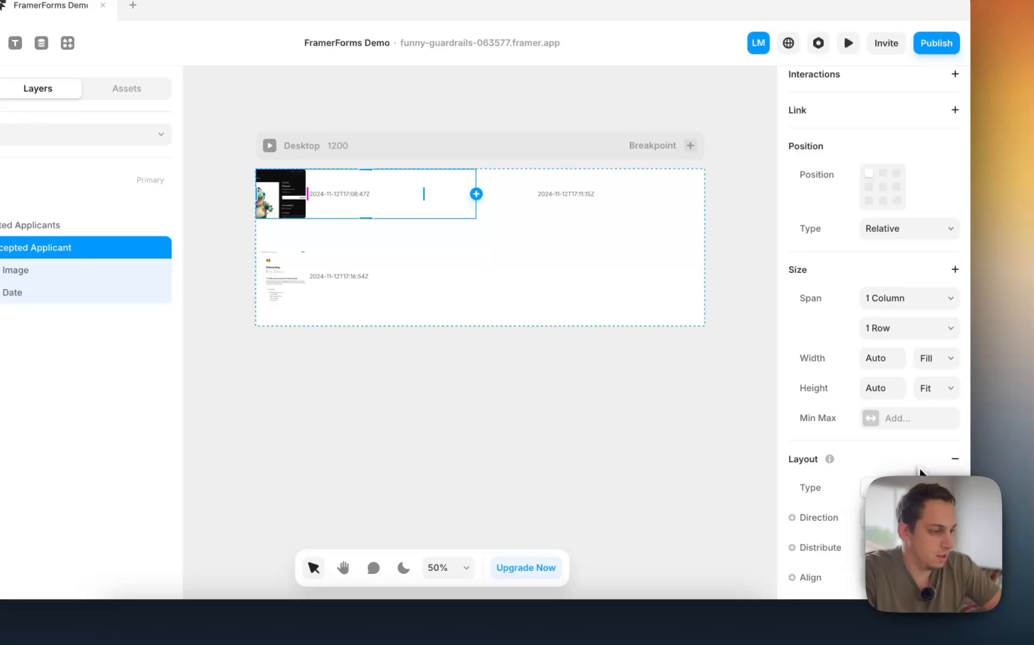
pyautogui.click(929, 515)
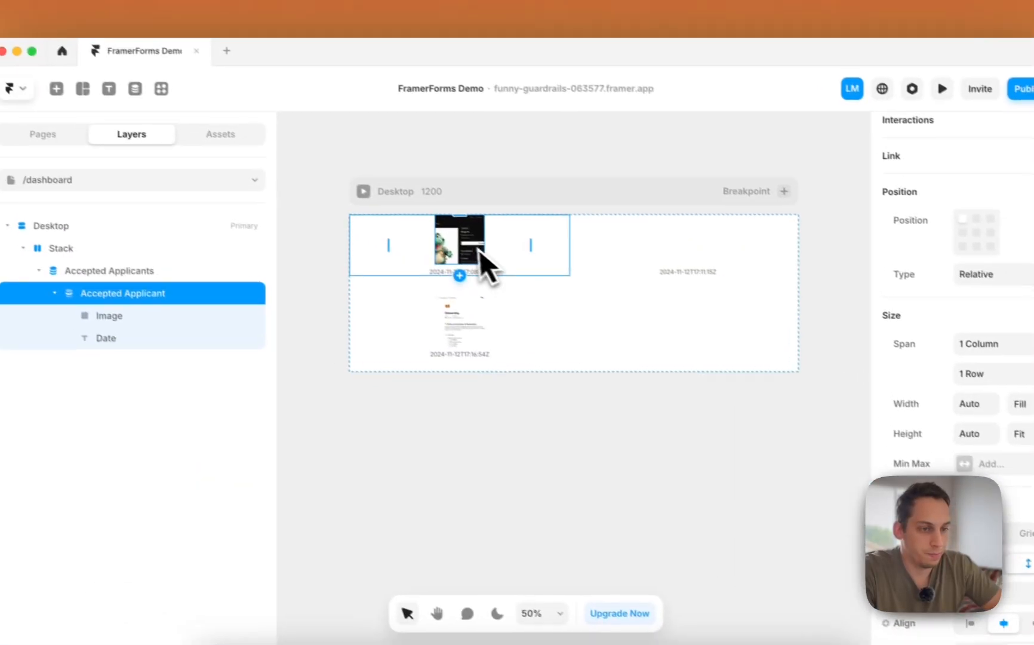
pyautogui.click(361, 203)
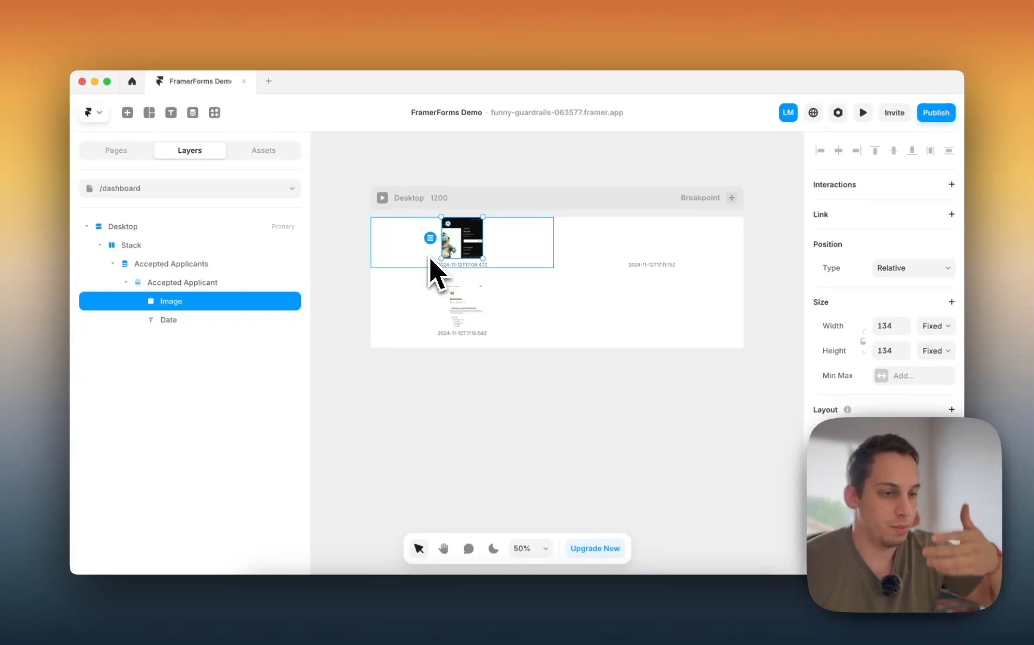
pyautogui.scroll(5, 487, 258)
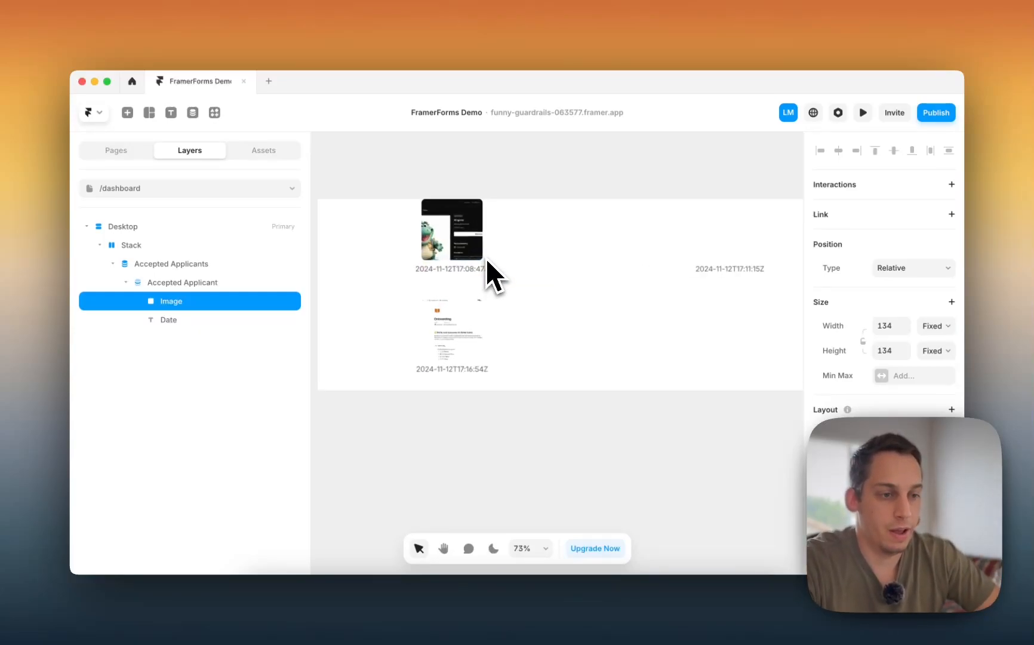
# - Rebind the date text under each image to the First Name CMS field
pyautogui.click(482, 272)
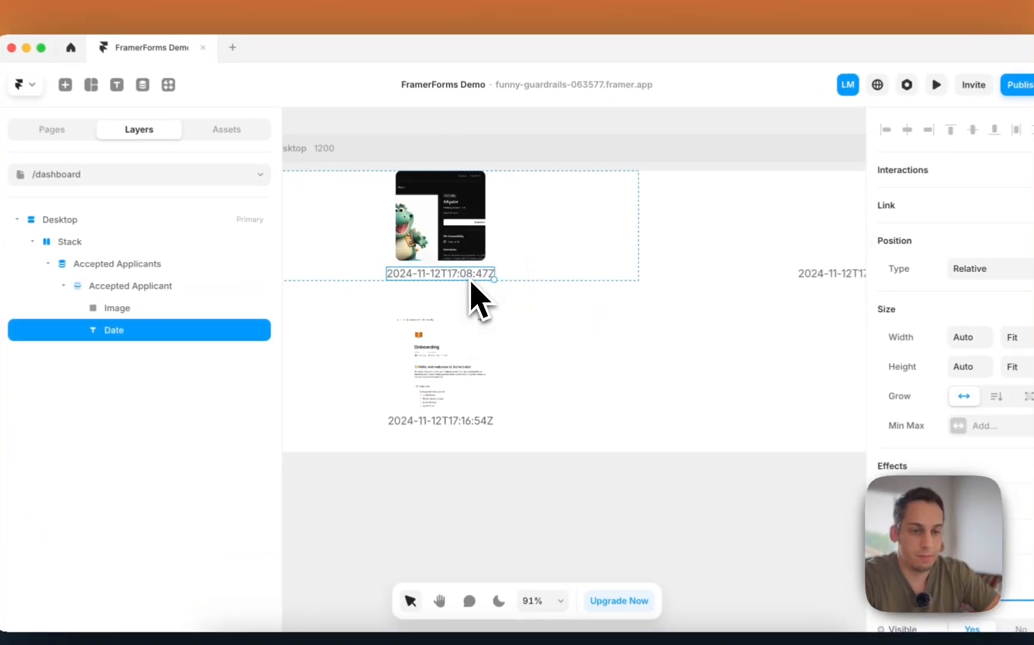
pyautogui.scroll(-6, 861, 412)
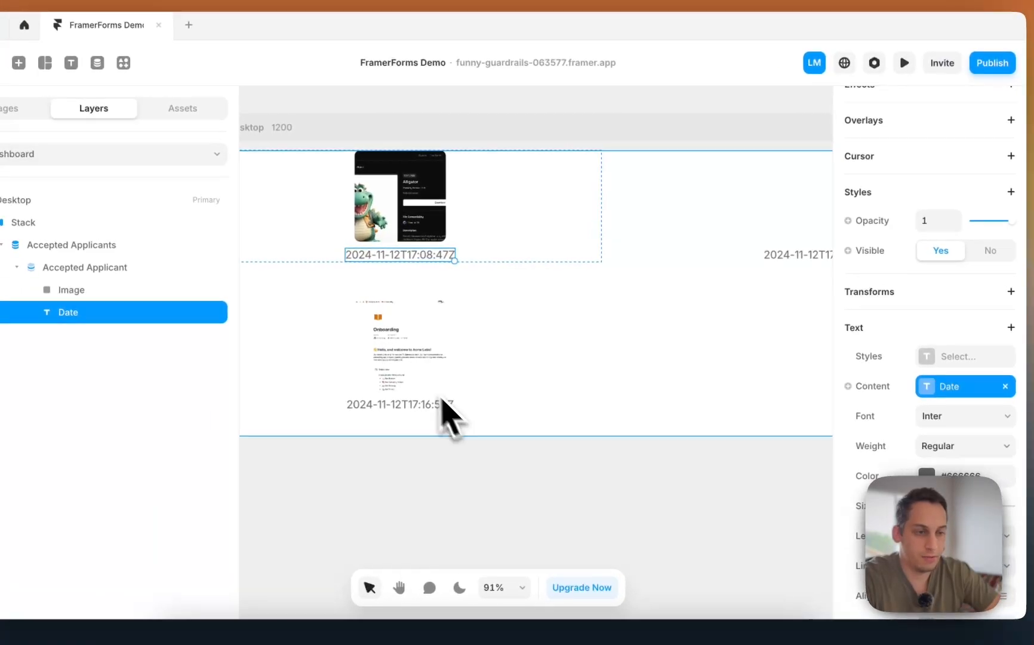
pyautogui.click(932, 387)
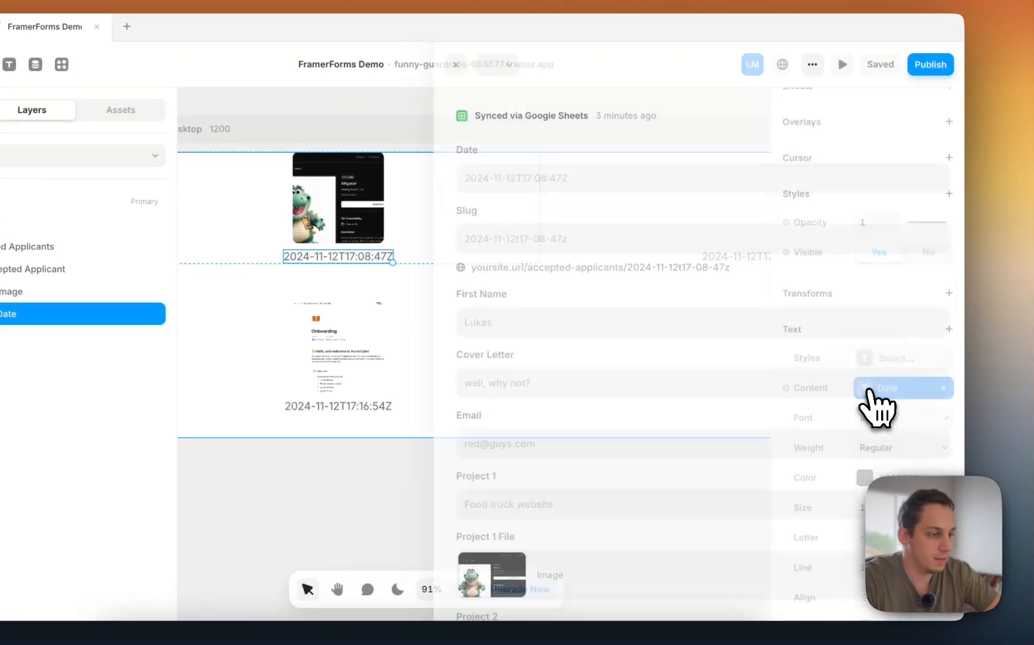
pyautogui.press('Escape')
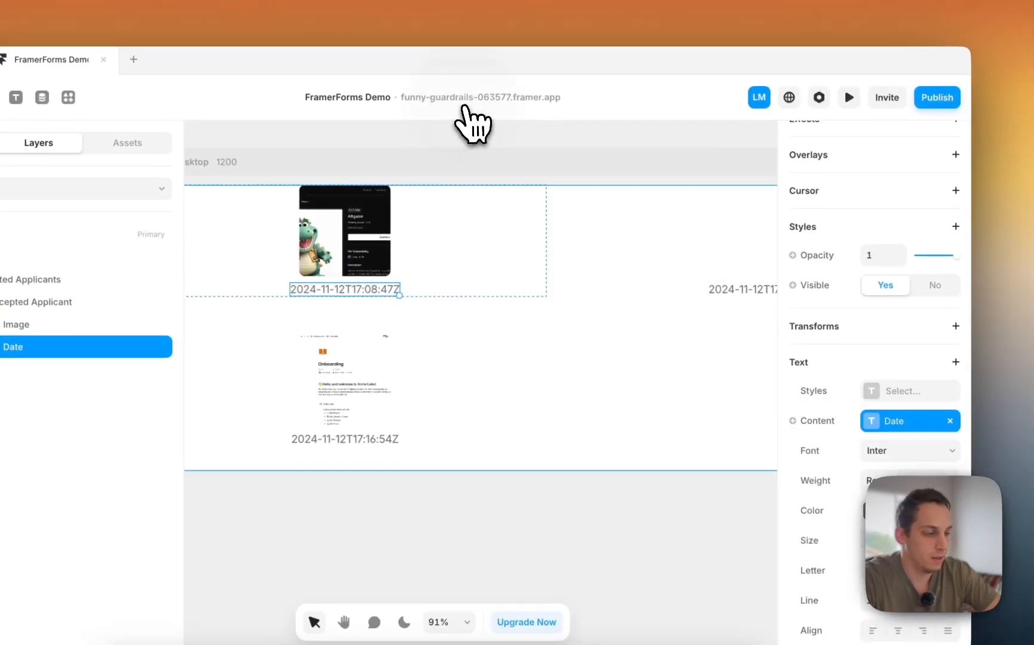
pyautogui.click(950, 419)
pyautogui.click(818, 419)
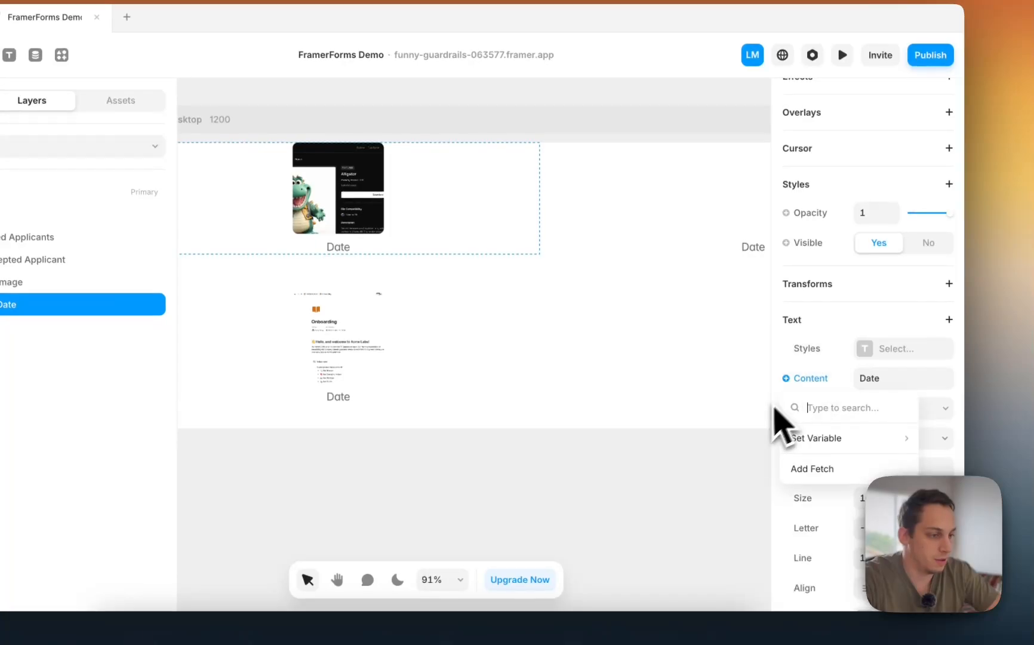
pyautogui.moveTo(822, 479)
pyautogui.click(726, 263)
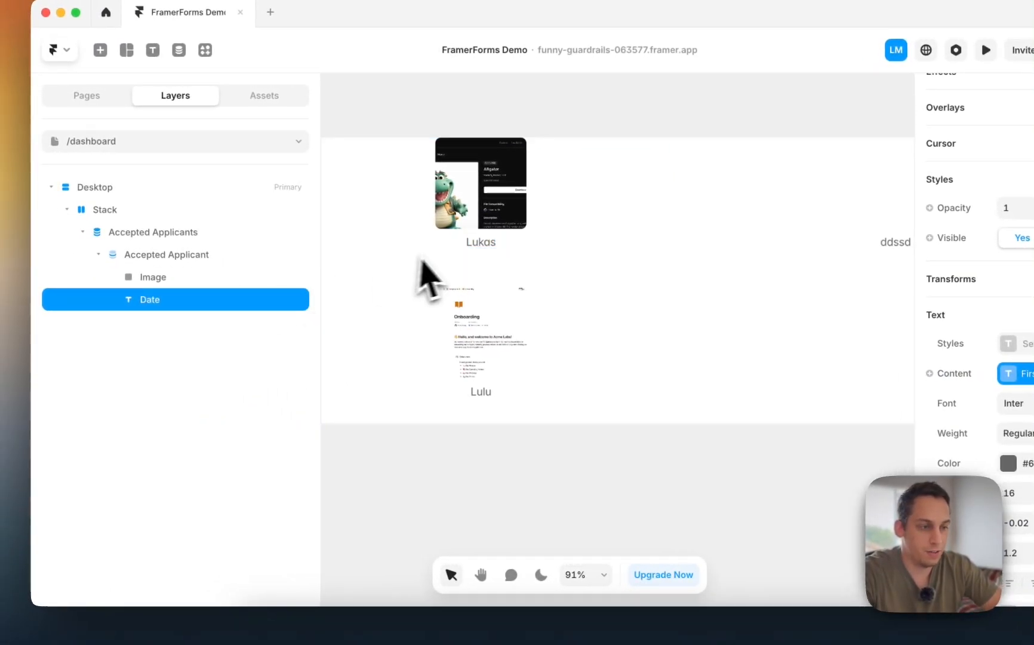
pyautogui.hscroll(5, 536, 274)
pyautogui.hscroll(-3, 623, 278)
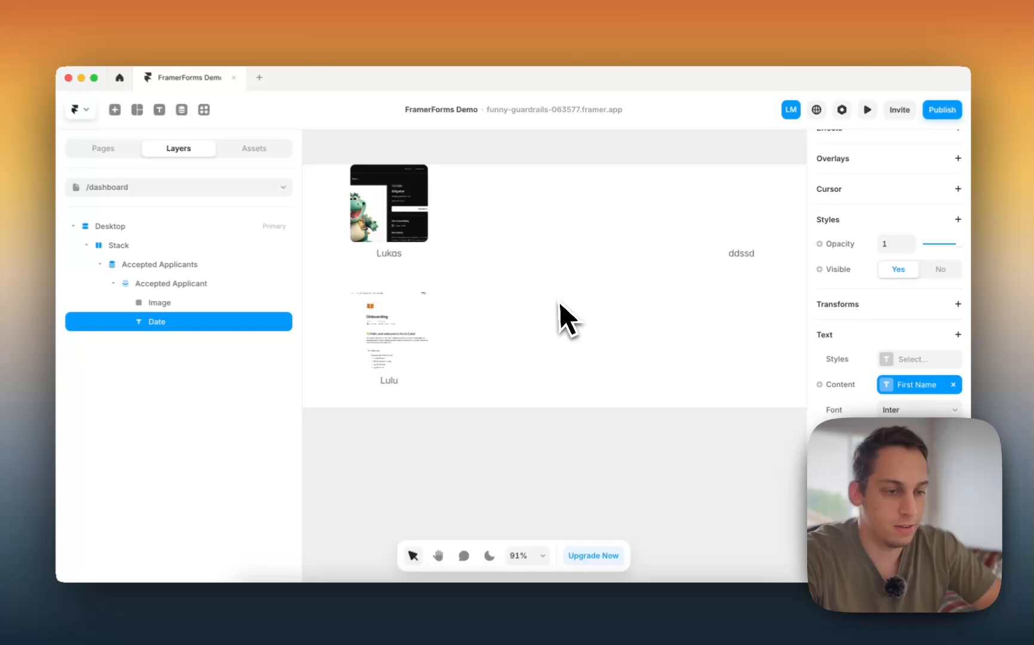
pyautogui.hscroll(-2, 559, 301)
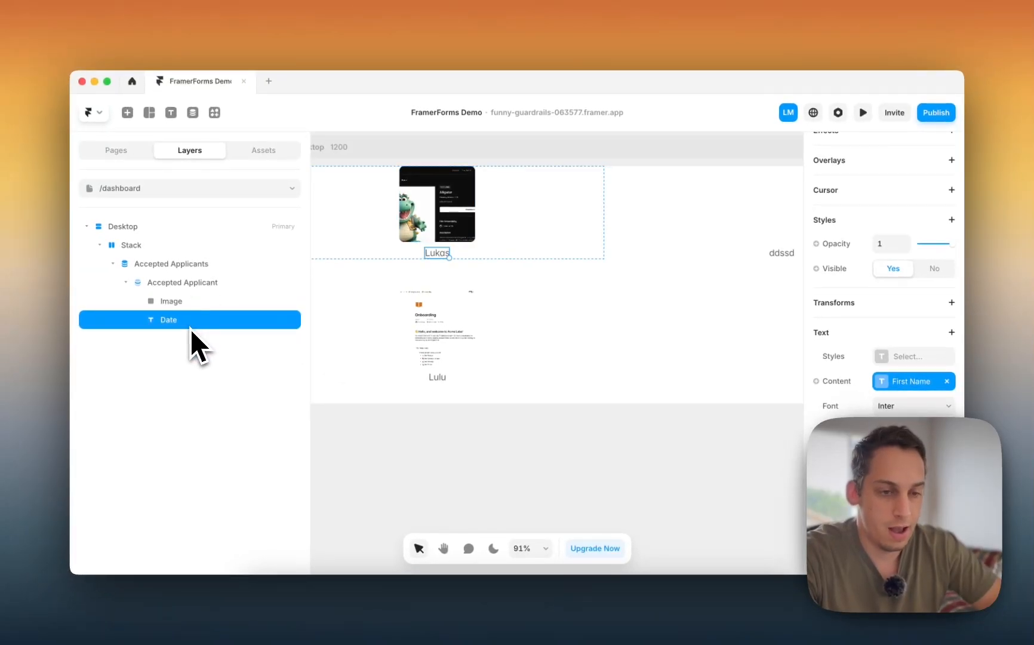
# - Duplicate the text, rename the layer 'Name', and bind the copy's content to Email
pyautogui.press('super+d')
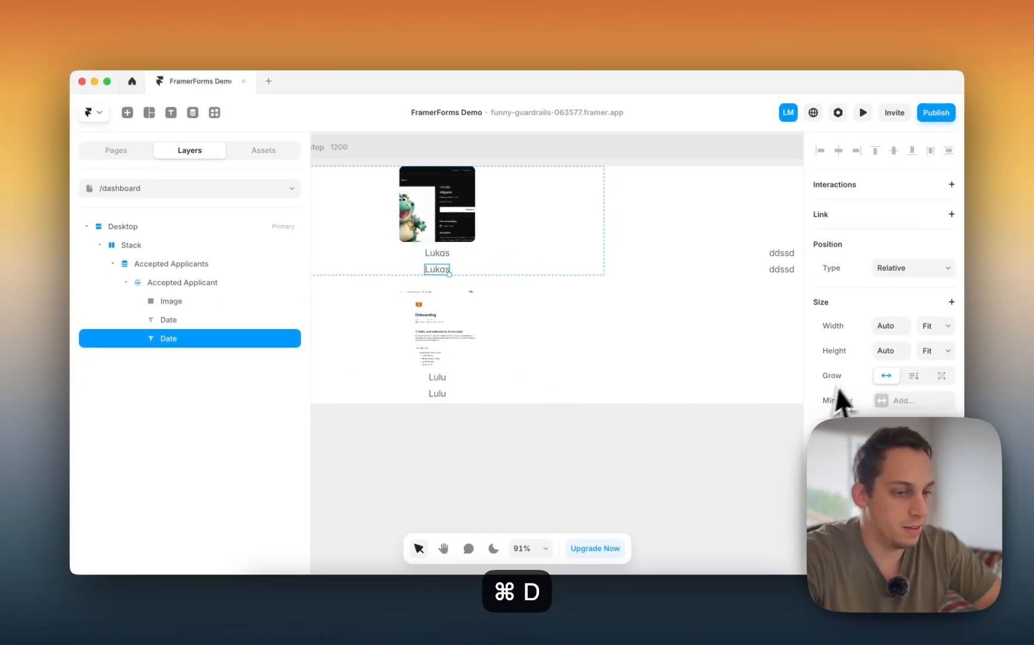
pyautogui.scroll(-5, 854, 406)
pyautogui.doubleClick(166, 326)
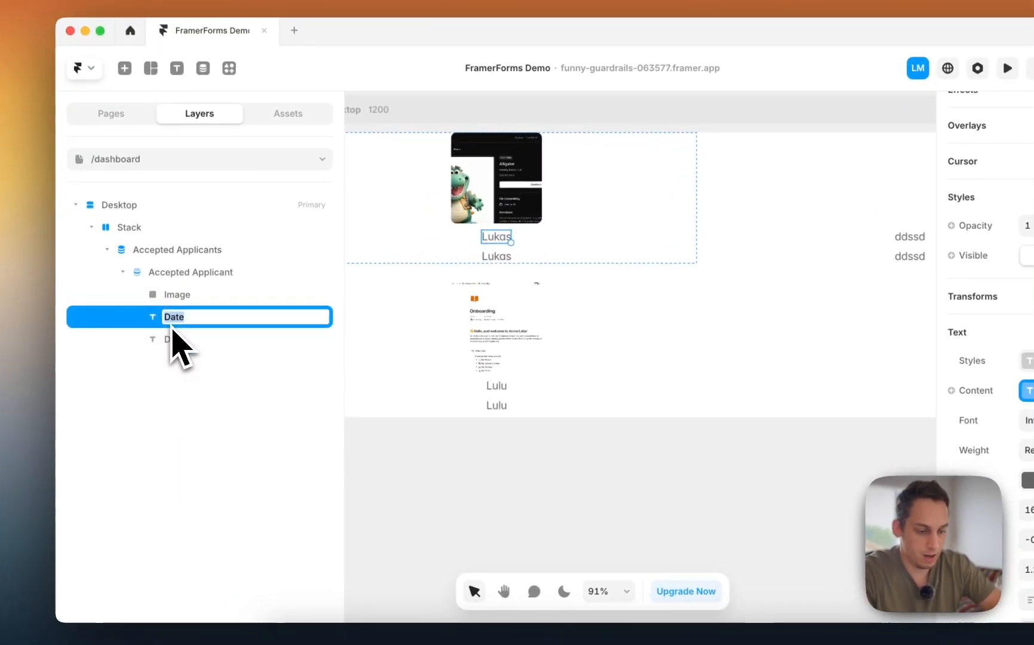
pyautogui.write('Name')
pyautogui.press('Return')
pyautogui.click(176, 338)
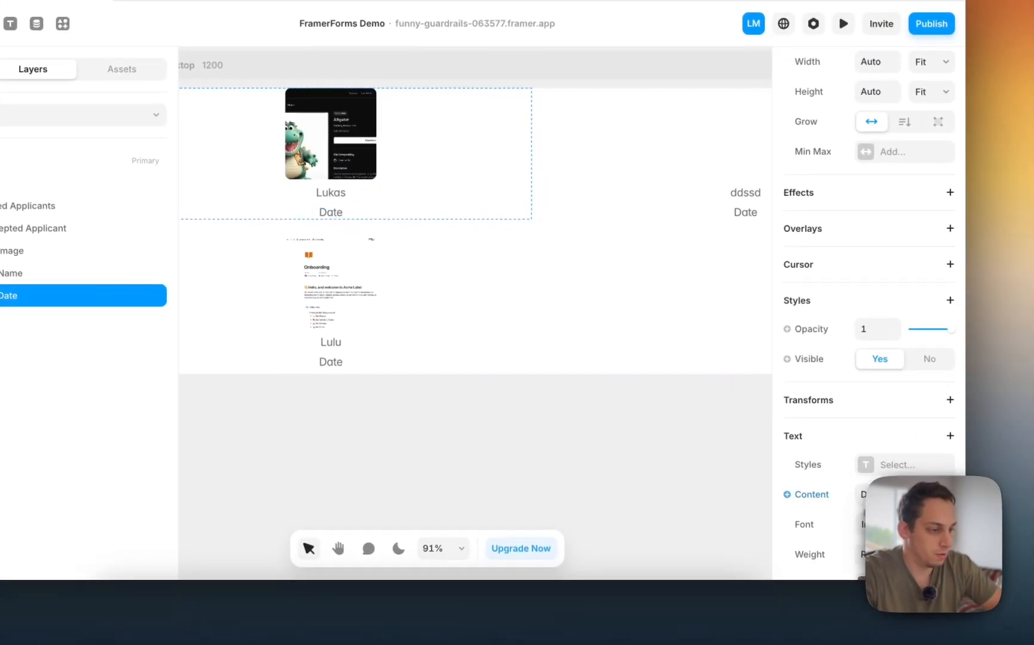
pyautogui.click(807, 495)
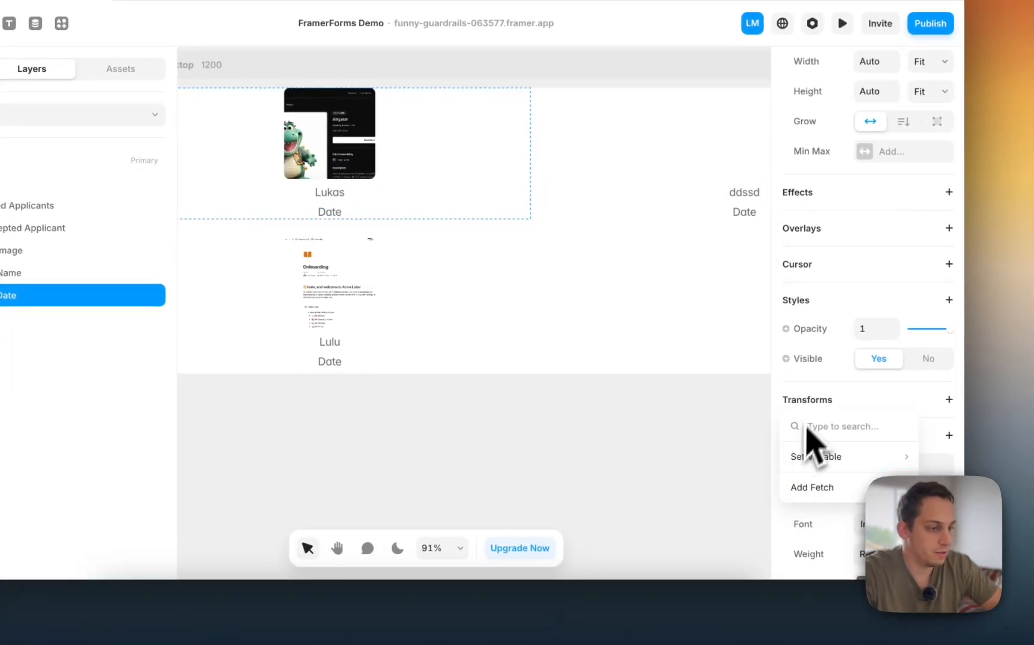
pyautogui.moveTo(827, 460)
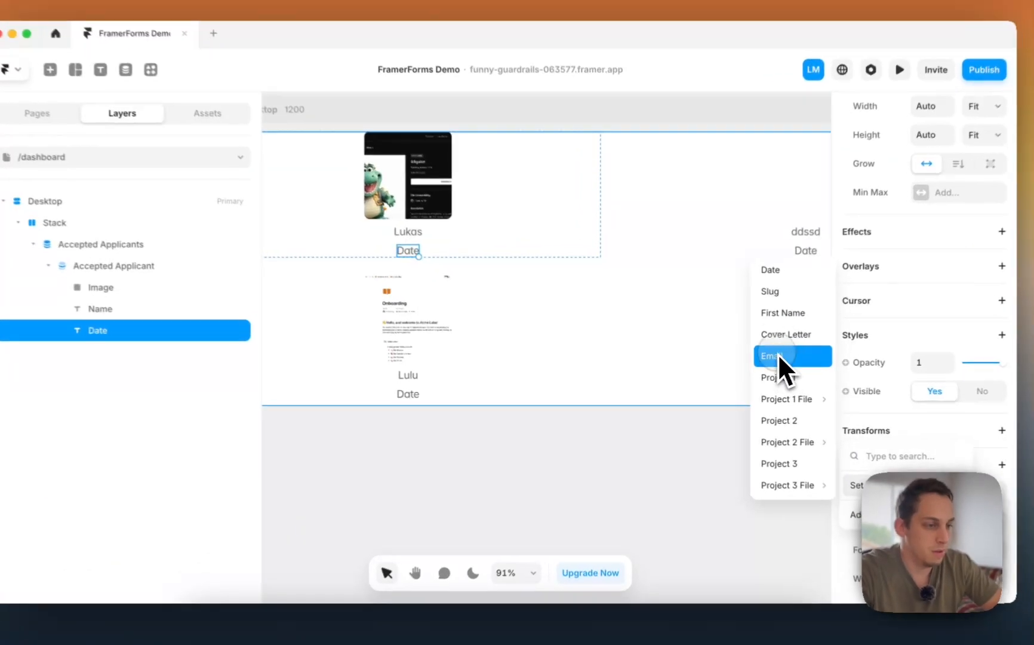
pyautogui.click(761, 360)
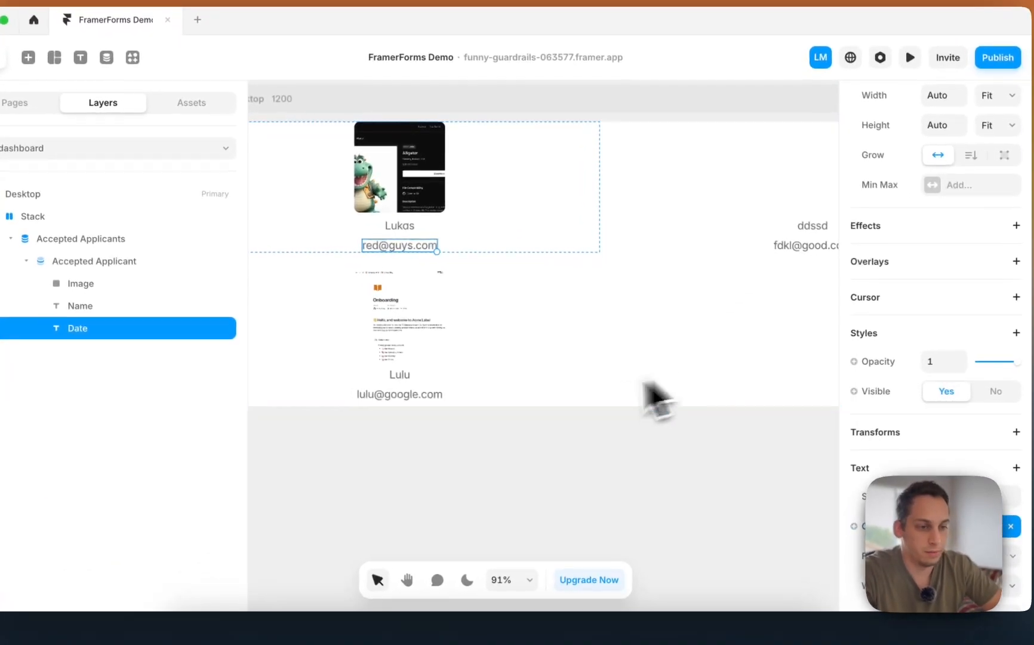
pyautogui.scroll(-3, 578, 453)
pyautogui.click(578, 453)
# - Replace the applicant image's Project 1 File fill with the Project 2 File variable
pyautogui.click(487, 297)
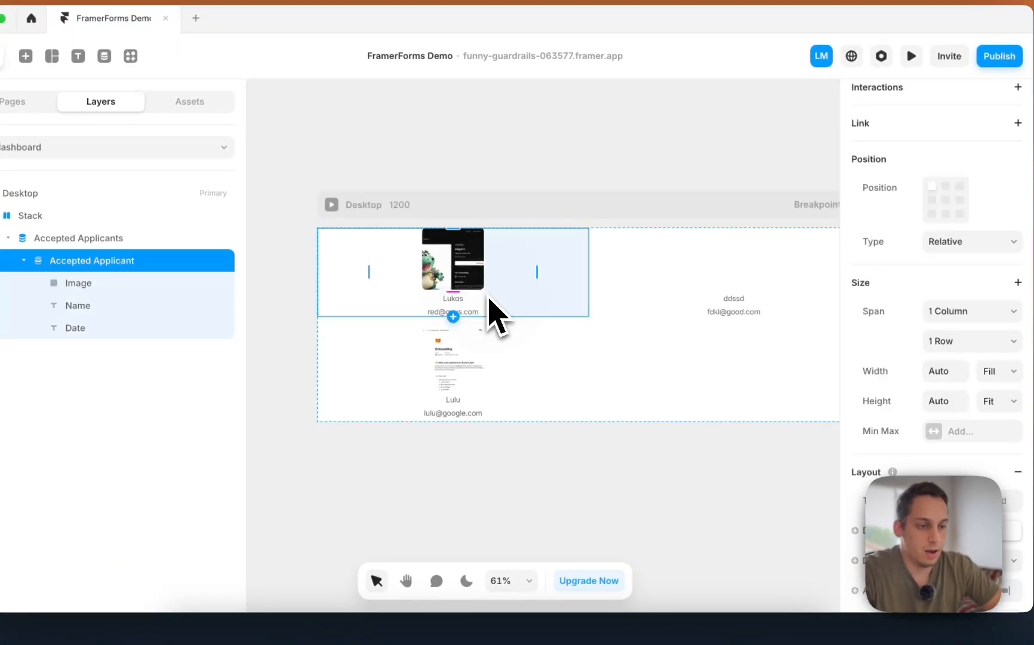
pyautogui.scroll(-3, 486, 350)
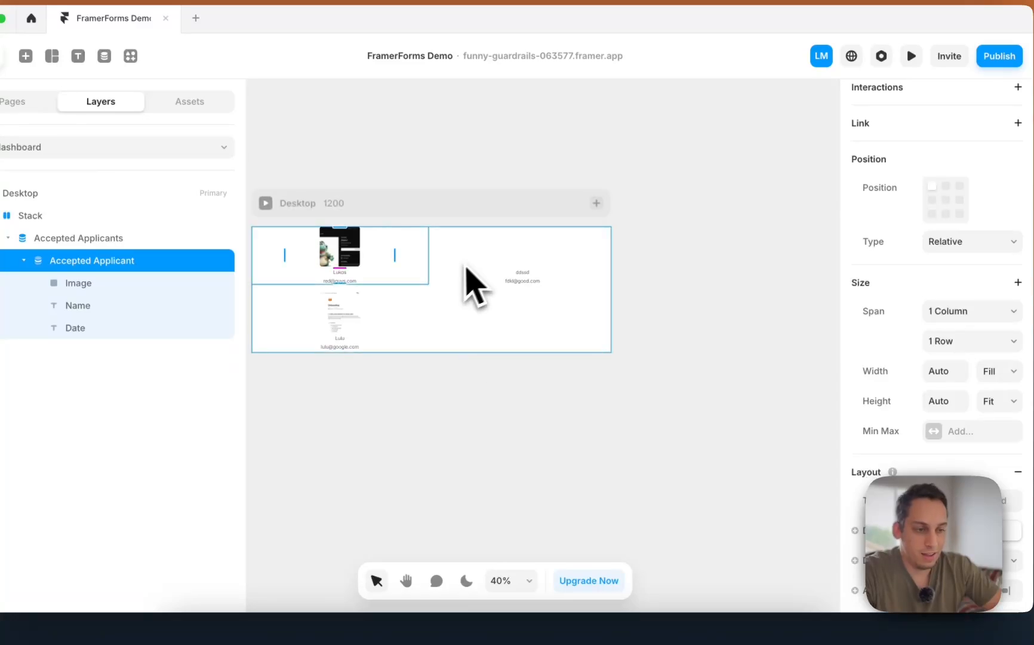
pyautogui.click(475, 276)
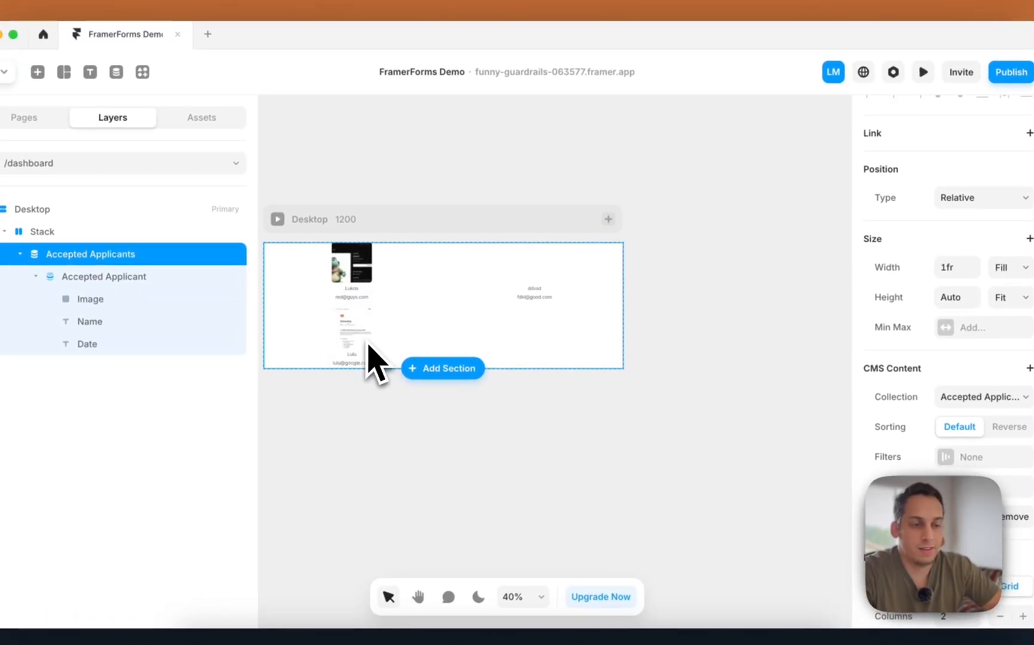
pyautogui.click(365, 267)
pyautogui.scroll(-6, 938, 454)
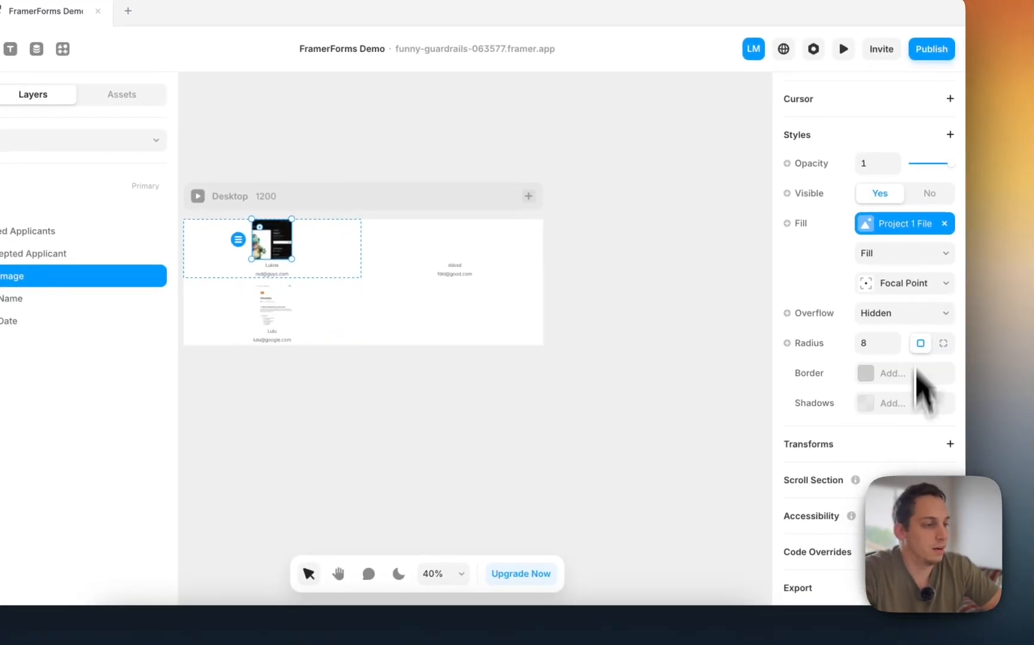
pyautogui.click(959, 227)
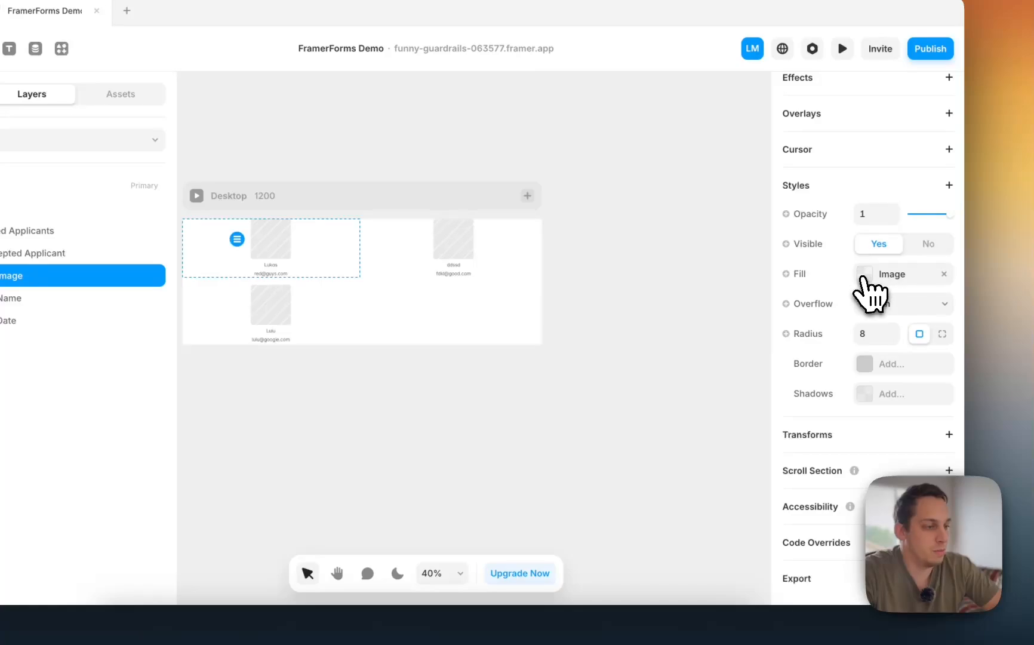
pyautogui.click(864, 275)
pyautogui.moveTo(811, 330)
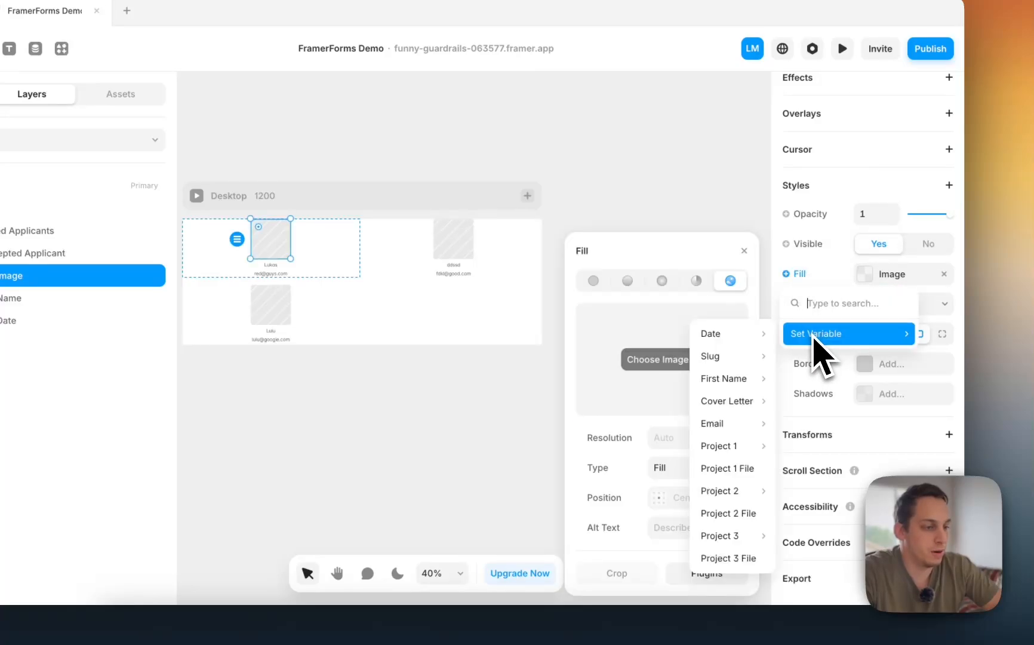
pyautogui.click(730, 513)
pyautogui.click(660, 350)
pyautogui.scroll(4, 353, 202)
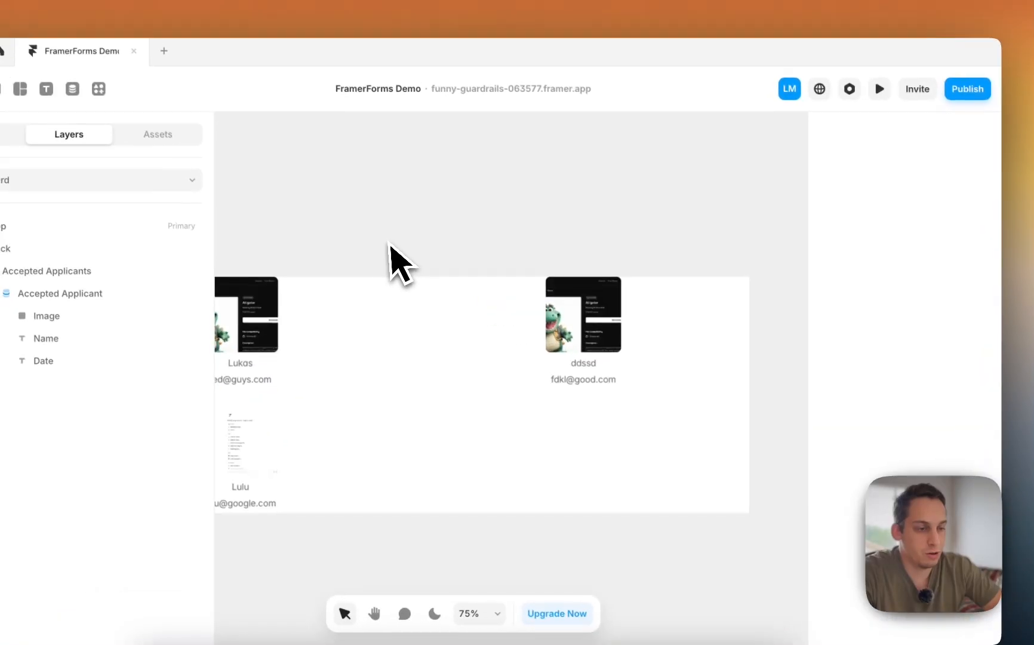
pyautogui.hscroll(-3, 351, 202)
pyautogui.scroll(-2, 351, 202)
pyautogui.scroll(-5, 566, 289)
# - Make each card's width fit content and set the collection list to 3 columns
pyautogui.click(531, 270)
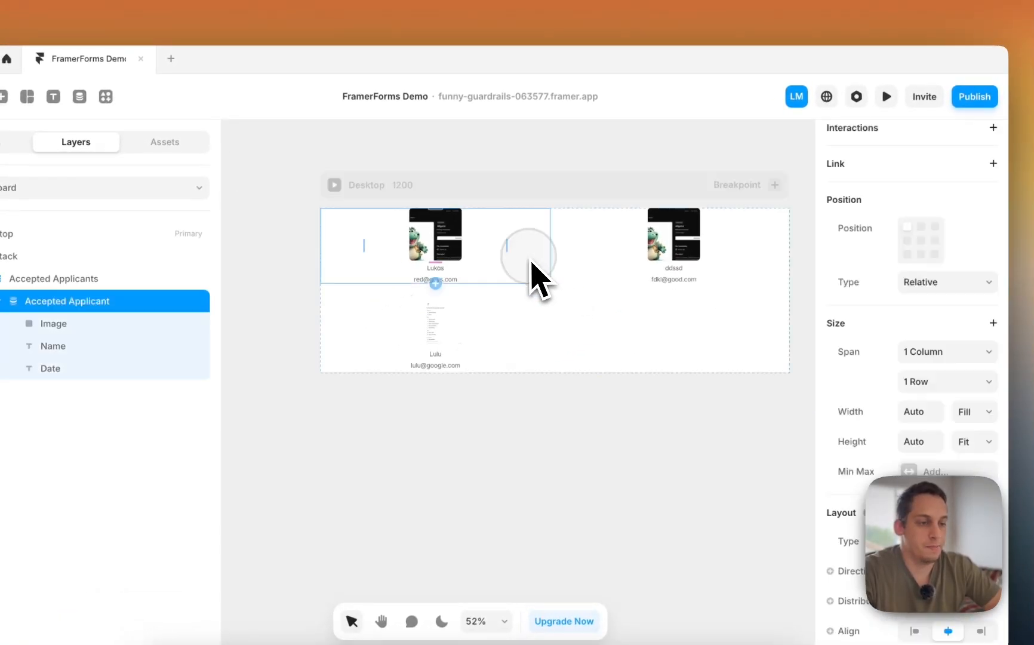
pyautogui.scroll(-3, 531, 270)
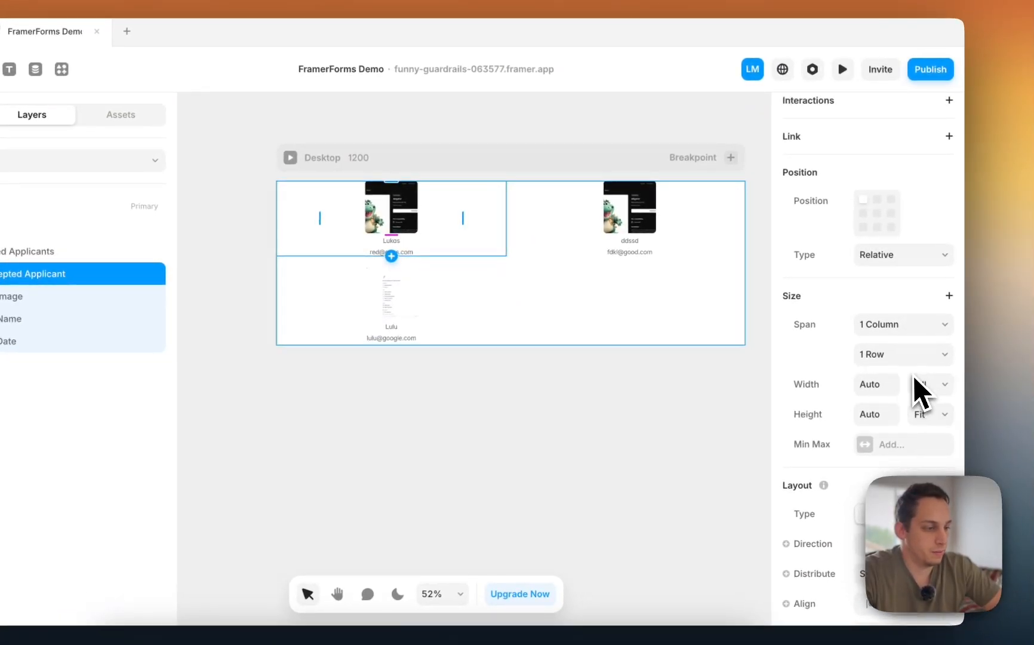
pyautogui.click(960, 409)
pyautogui.click(921, 401)
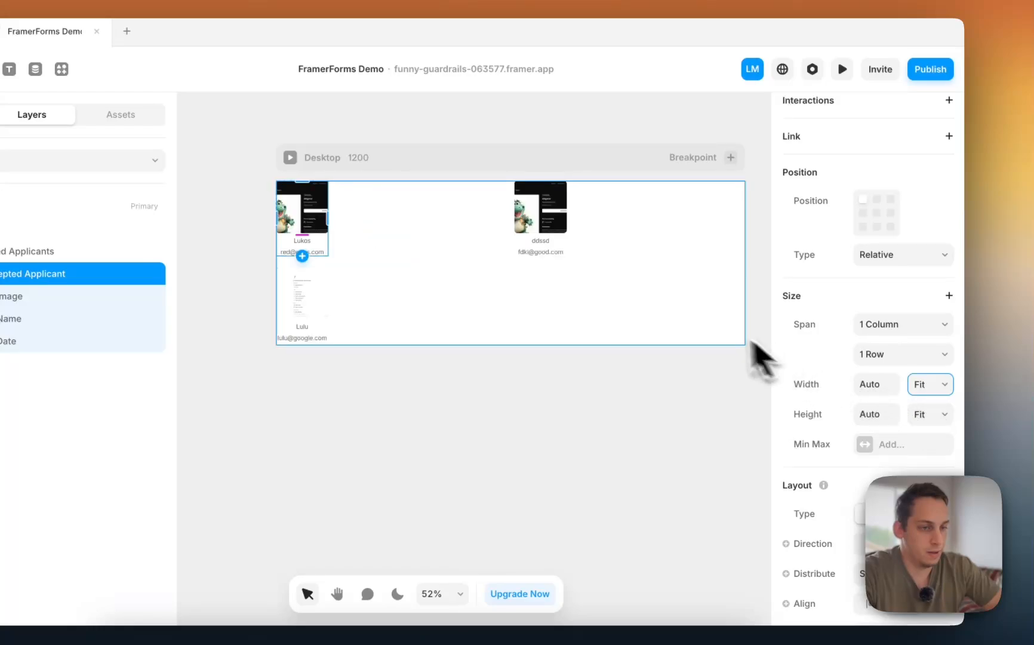
pyautogui.click(489, 266)
pyautogui.scroll(-3, 880, 431)
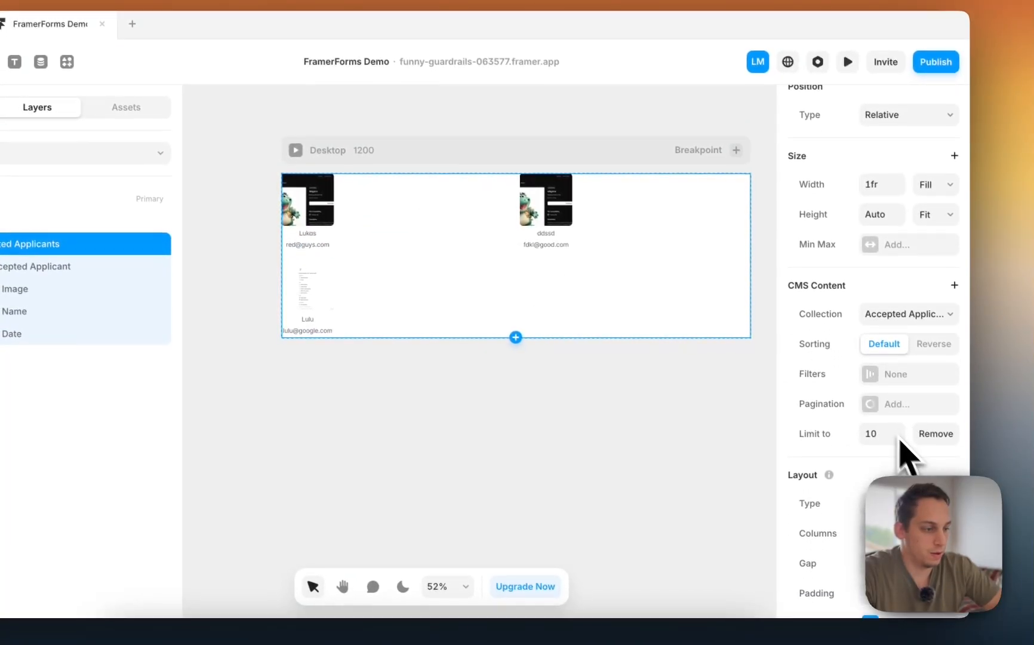
pyautogui.click(948, 534)
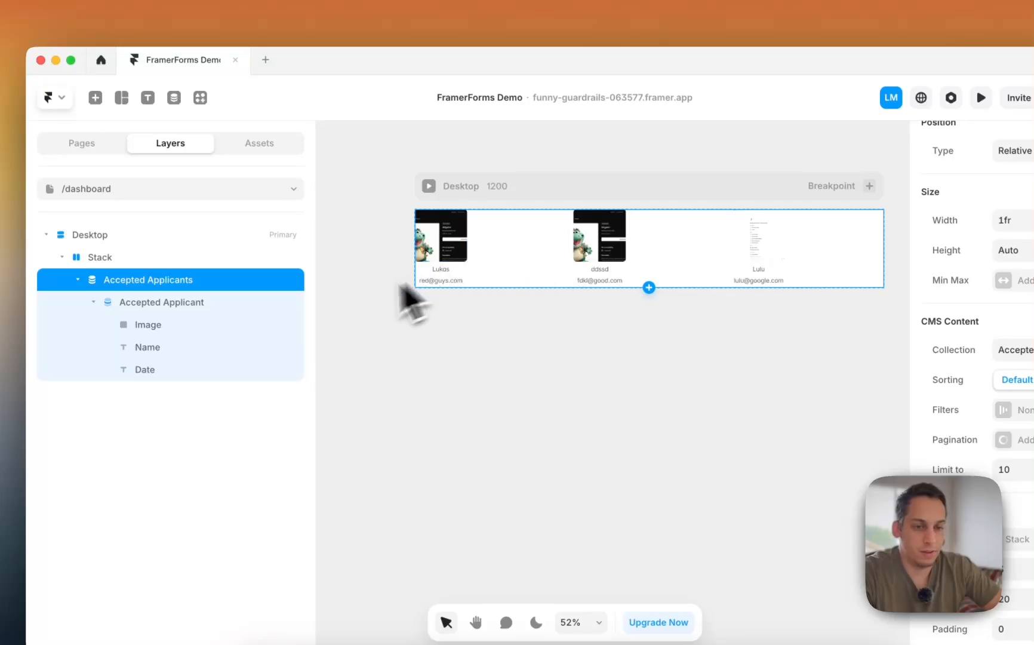
# - Preview the dashboard, collapse the card's layers, and show the site's Pages list
pyautogui.click(197, 300)
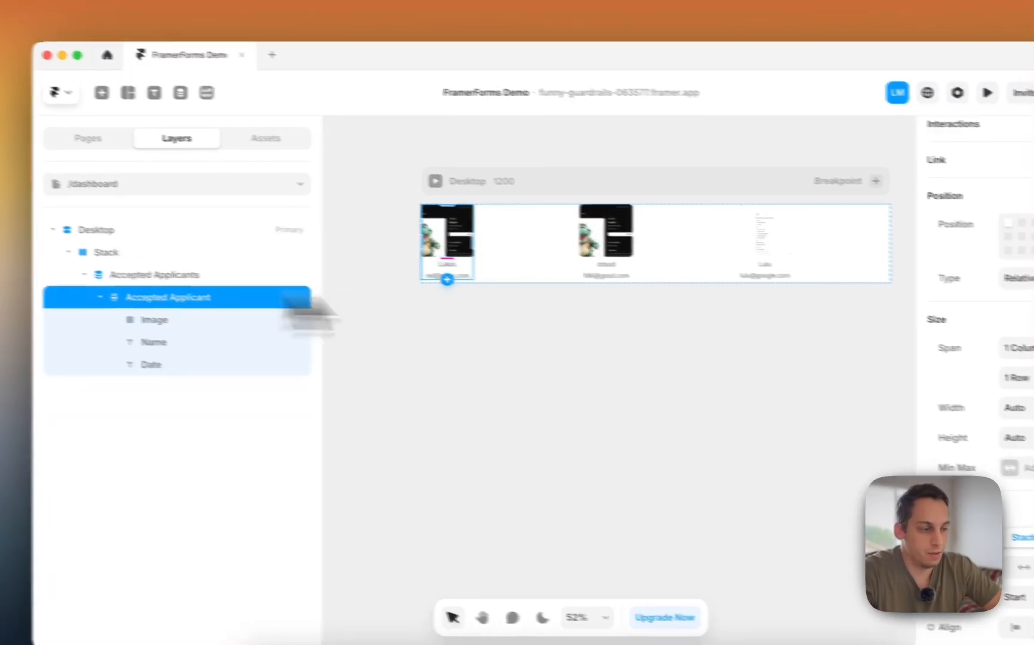
pyautogui.scroll(-6, 998, 431)
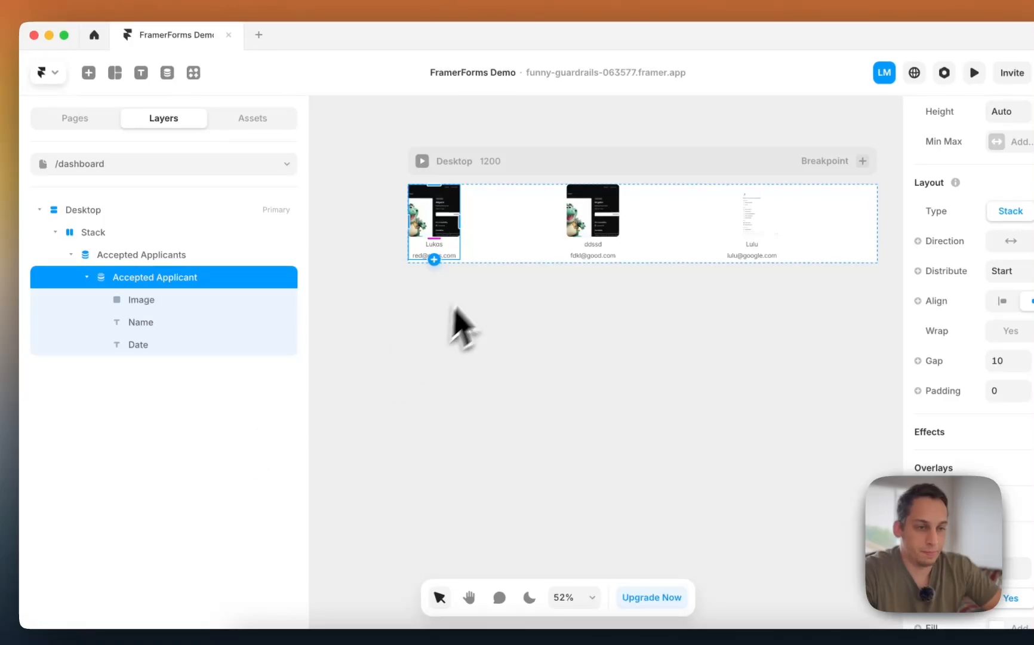
pyautogui.click(422, 161)
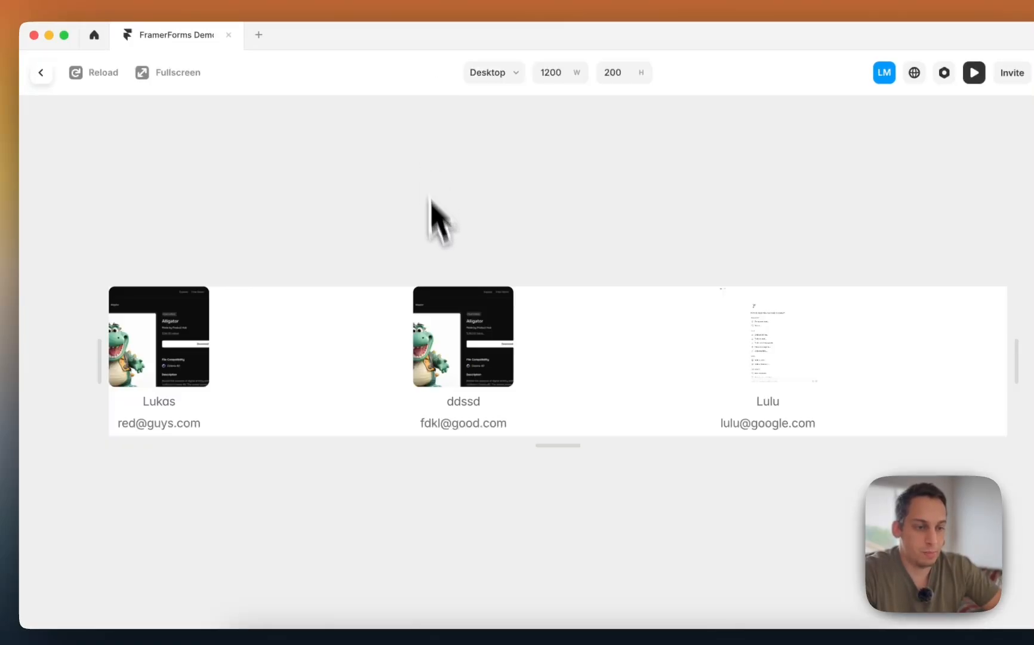
pyautogui.click(41, 72)
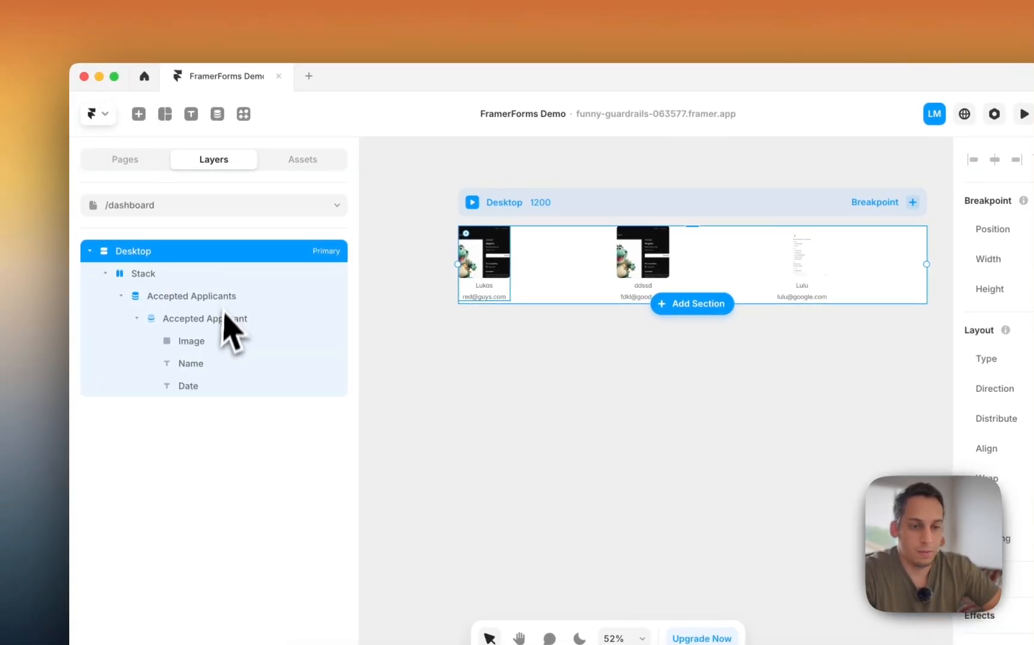
pyautogui.click(191, 342)
pyautogui.click(136, 318)
pyautogui.click(163, 168)
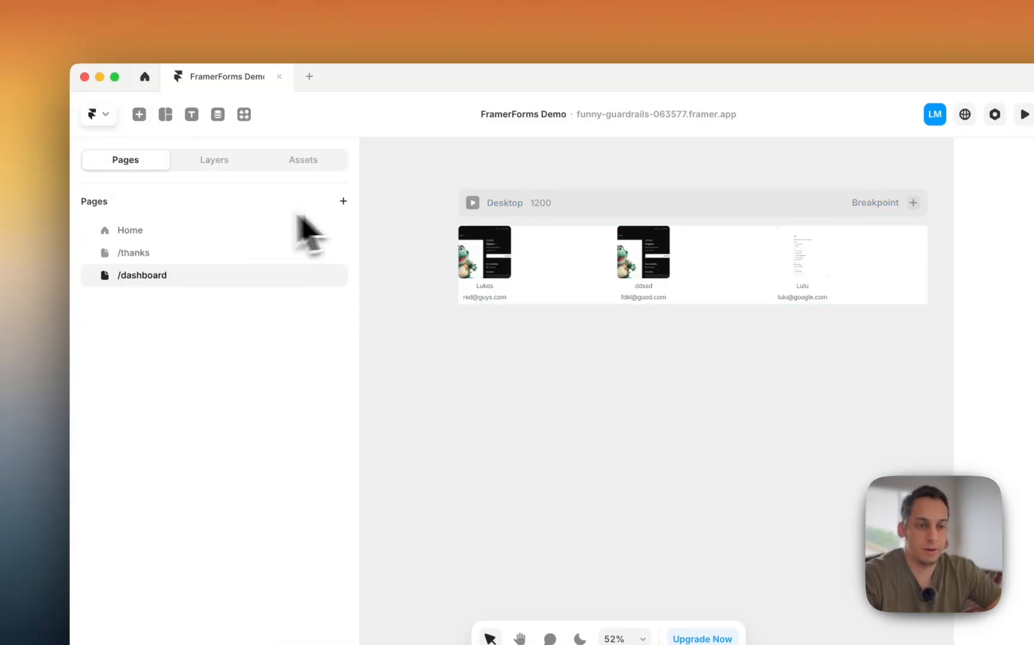
# - Create a new CMS Detail Page for the Accepted Applicants collection
pyautogui.click(343, 201)
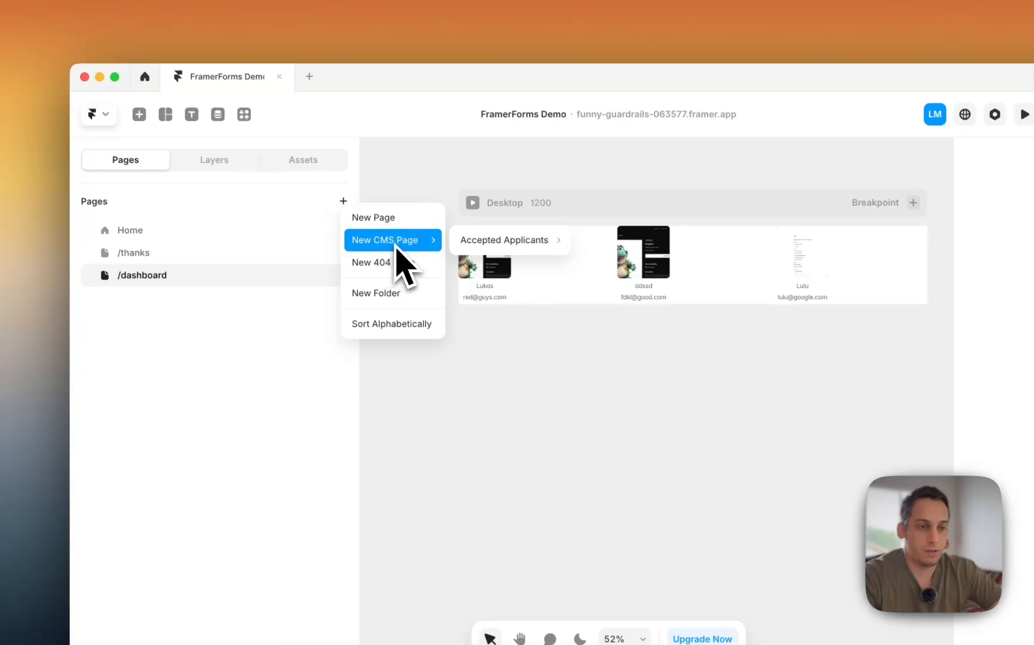
pyautogui.moveTo(504, 245)
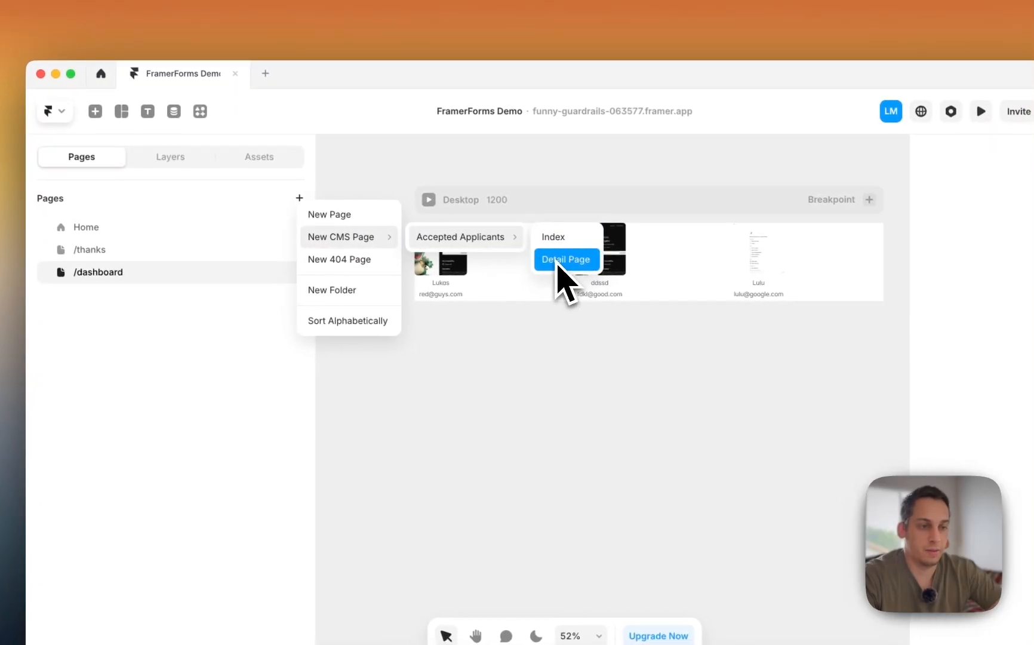
pyautogui.click(564, 259)
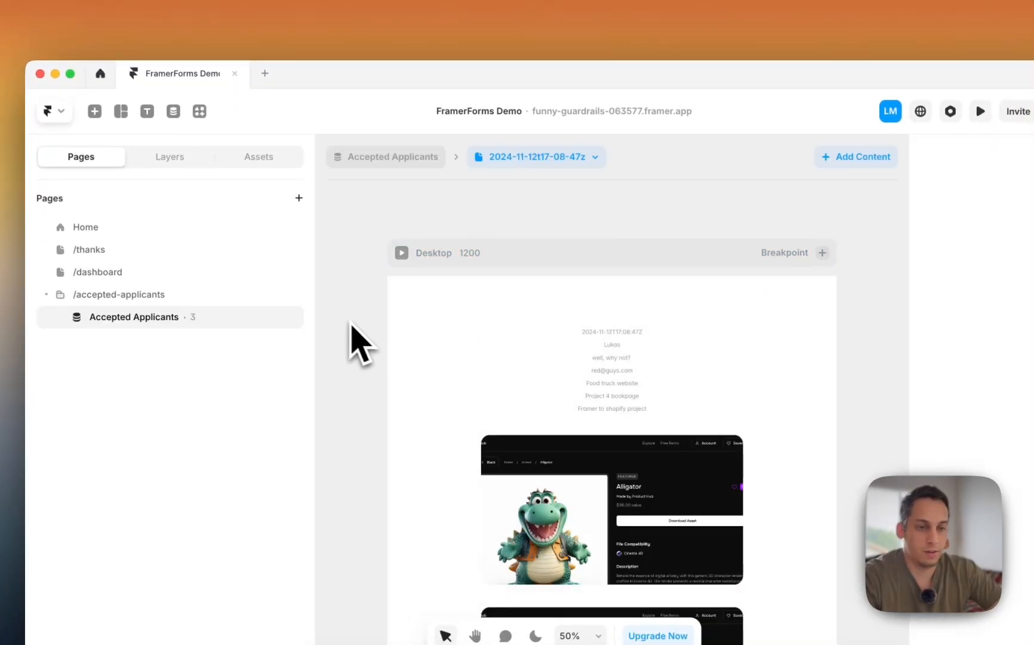
pyautogui.scroll(-5, 353, 326)
pyautogui.scroll(-5, 356, 327)
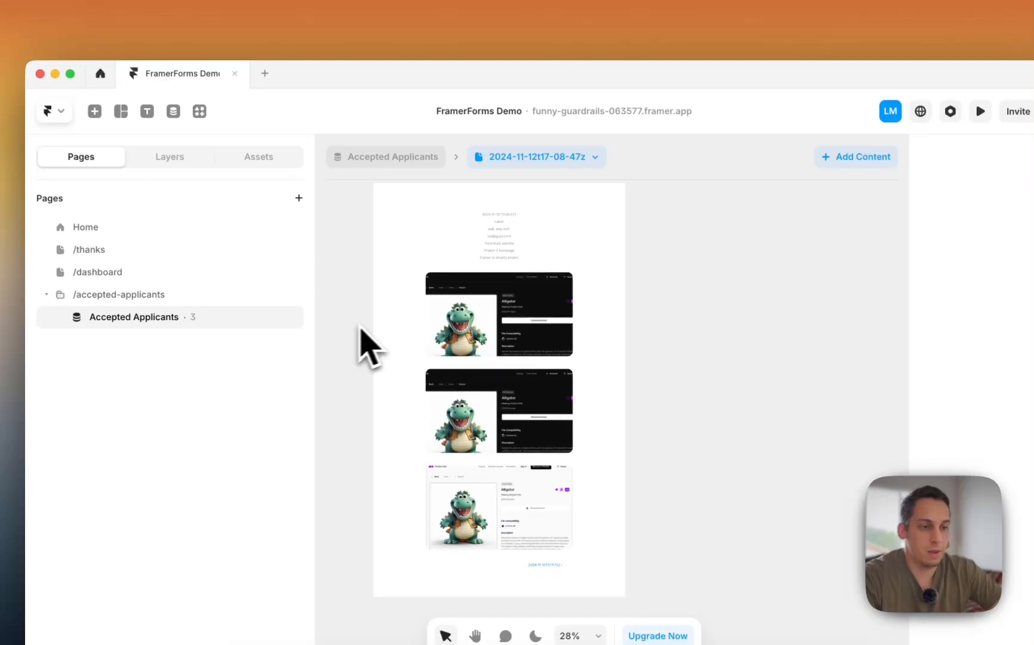
pyautogui.scroll(5, 505, 209)
# - View the detail page for records 2024-11-12t17-11-15z and 17-16-54z, then return to 17-08-47z
pyautogui.click(507, 254)
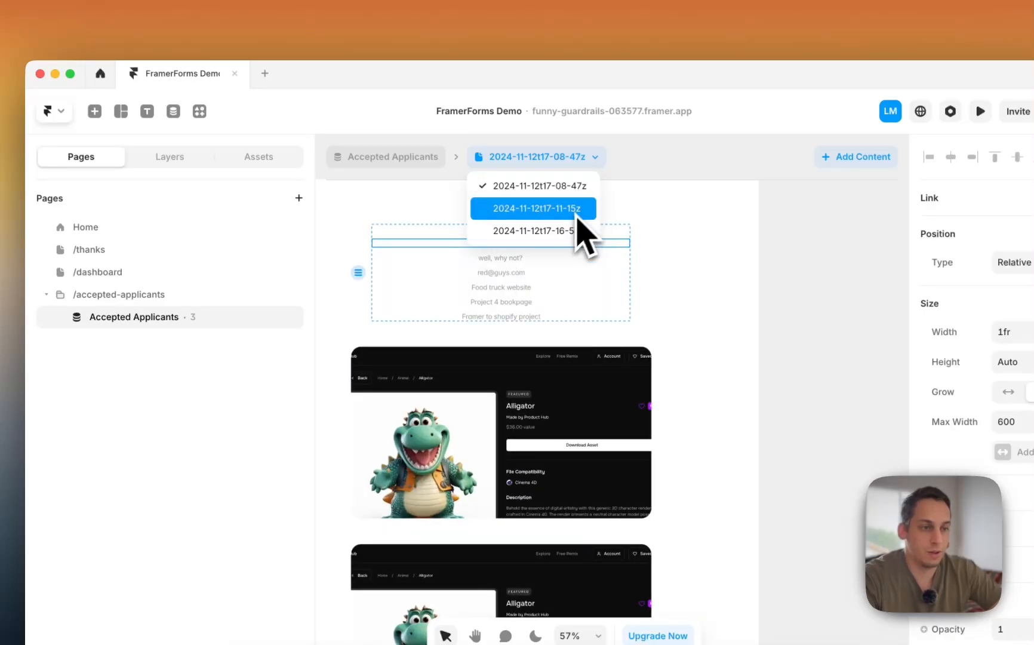
pyautogui.click(568, 209)
pyautogui.click(588, 158)
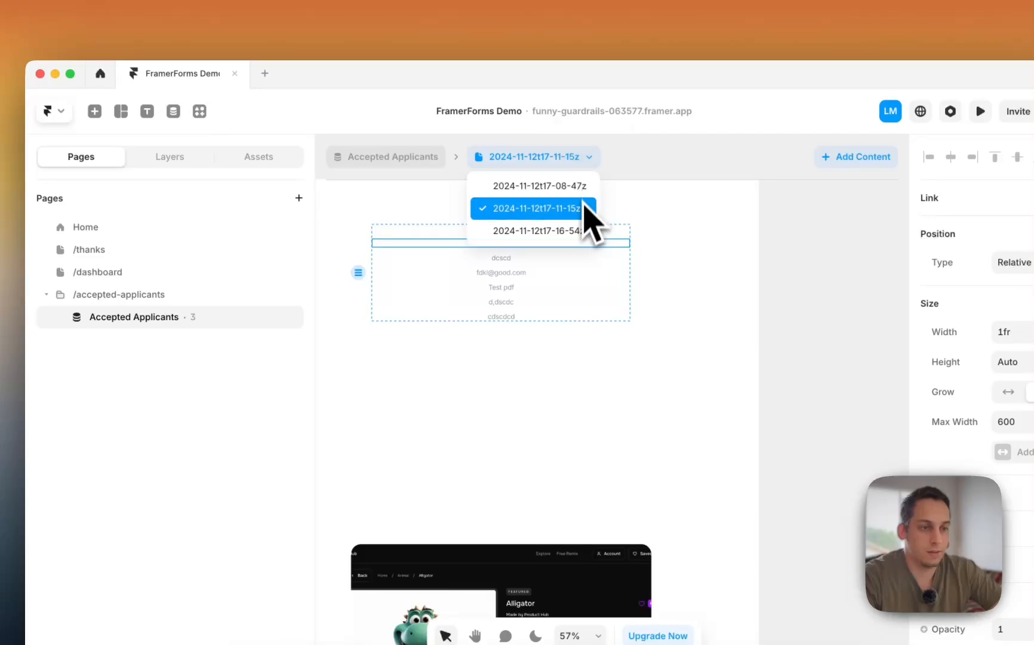
pyautogui.click(577, 236)
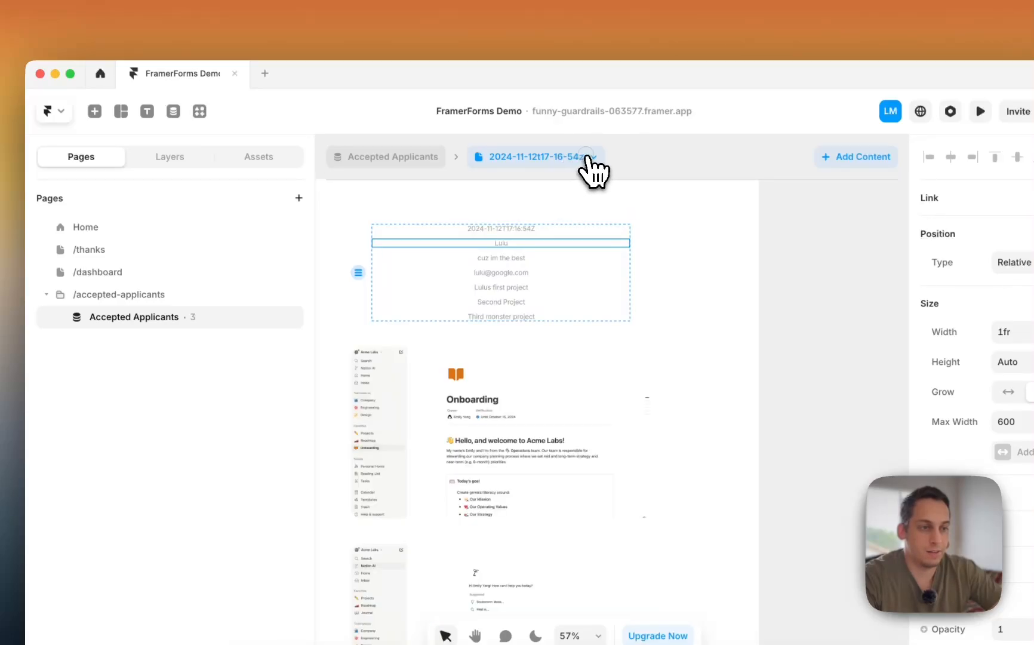
pyautogui.click(588, 160)
pyautogui.click(582, 183)
pyautogui.scroll(2, 478, 240)
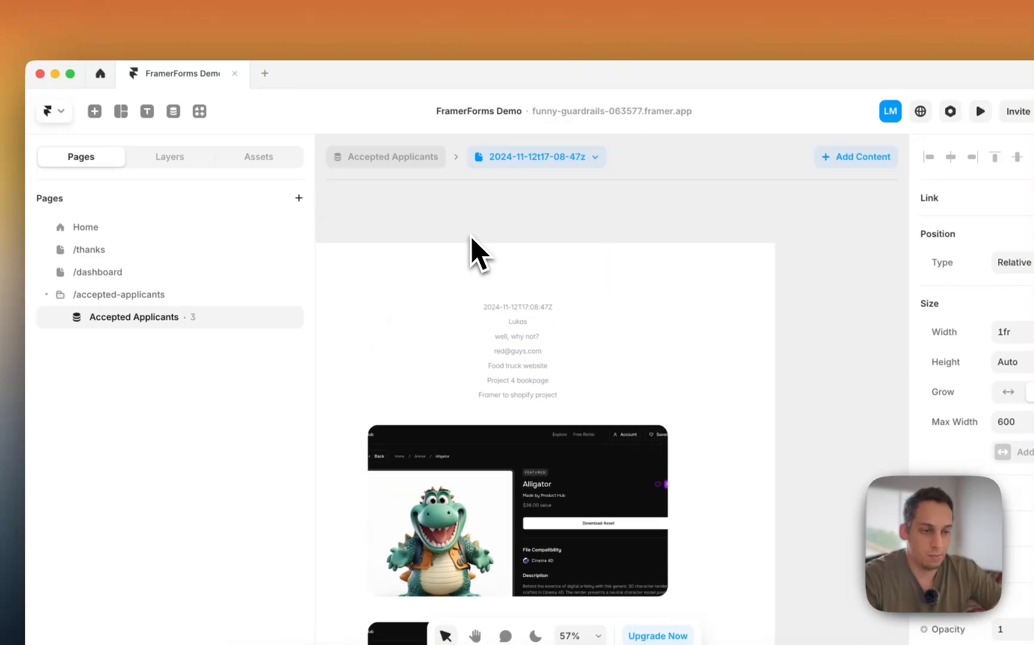
pyautogui.click(472, 236)
pyautogui.hscroll(-3, 466, 234)
pyautogui.scroll(-2, 462, 234)
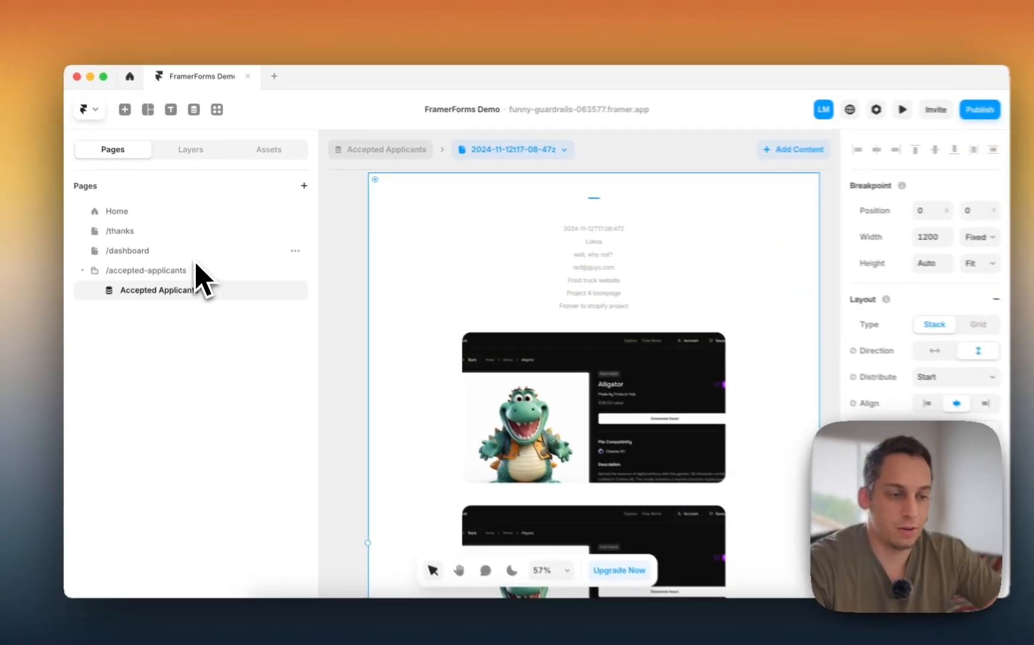
pyautogui.scroll(-3, 525, 341)
pyautogui.scroll(-2, 487, 297)
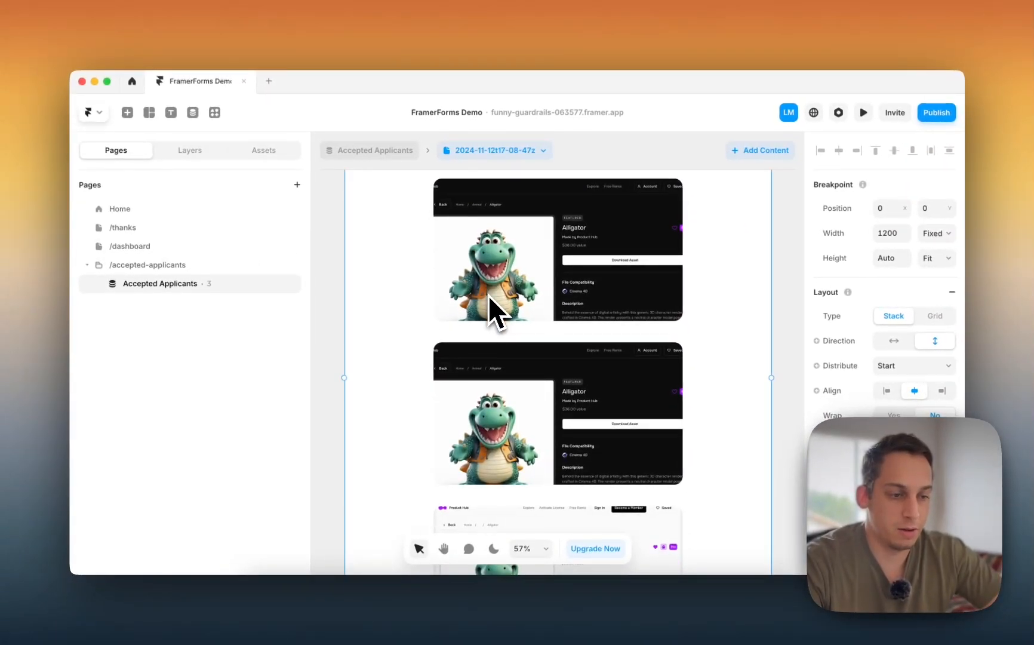
pyautogui.scroll(-5, 489, 296)
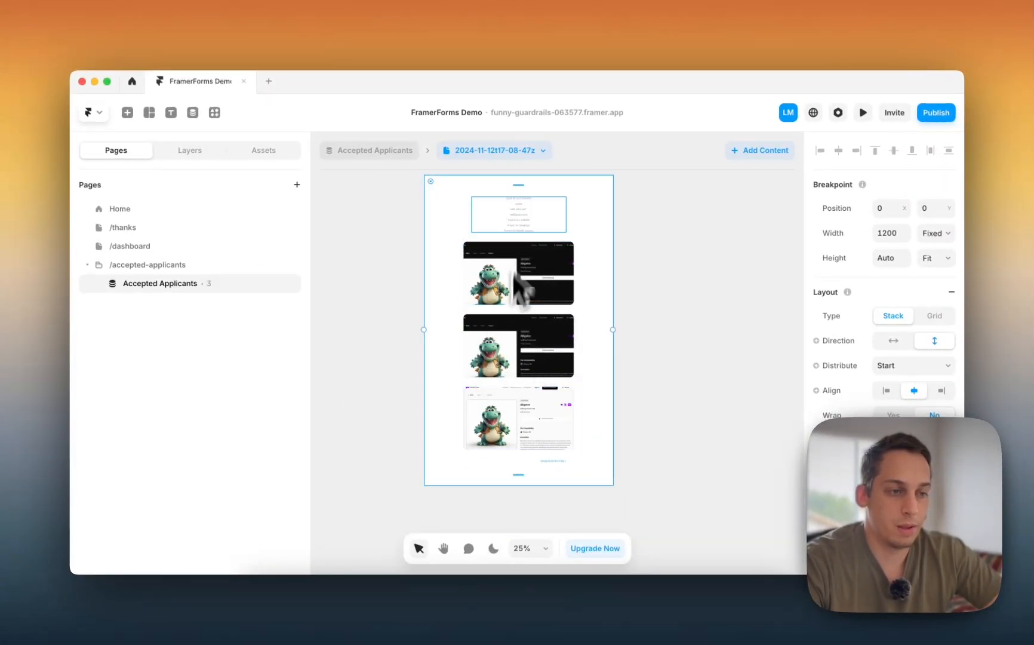